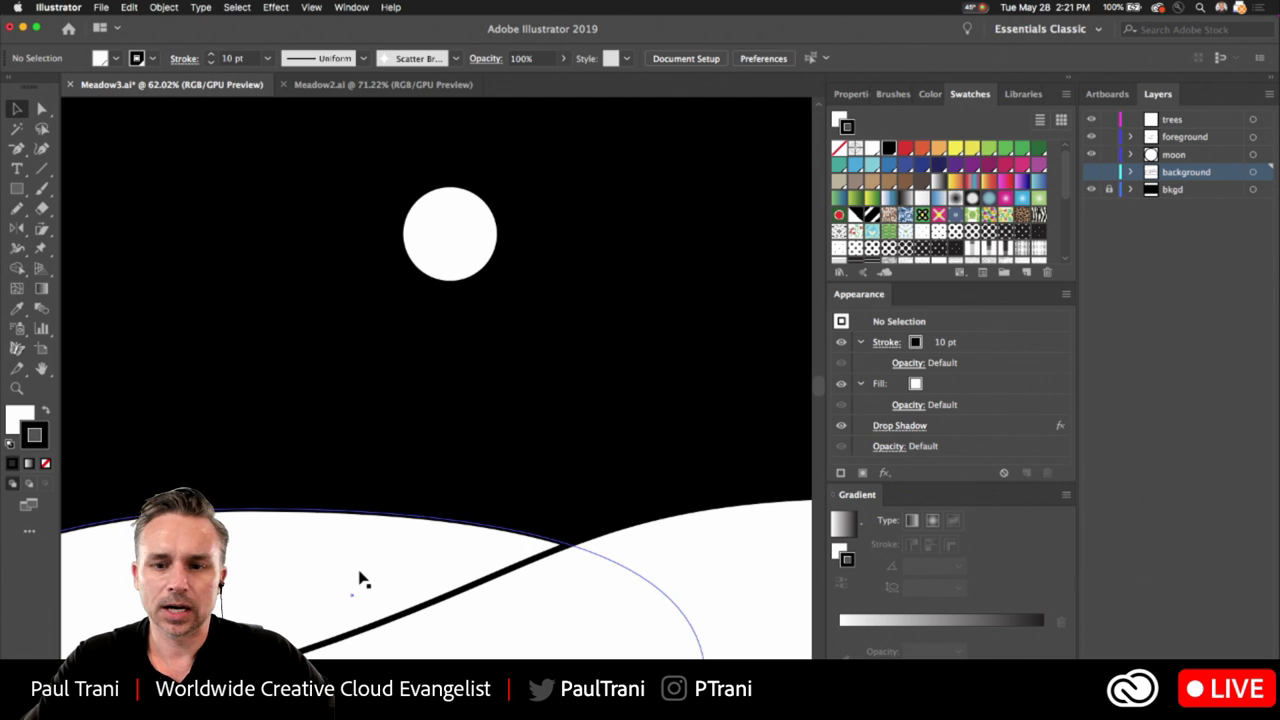
View the Meadow2.ai reference artwork in Presentation Mode, then look up the Presentation Mode command.
{"action": "scroll", "coordinate": [360, 578], "scroll_direction": "down", "scroll_amount": 2}
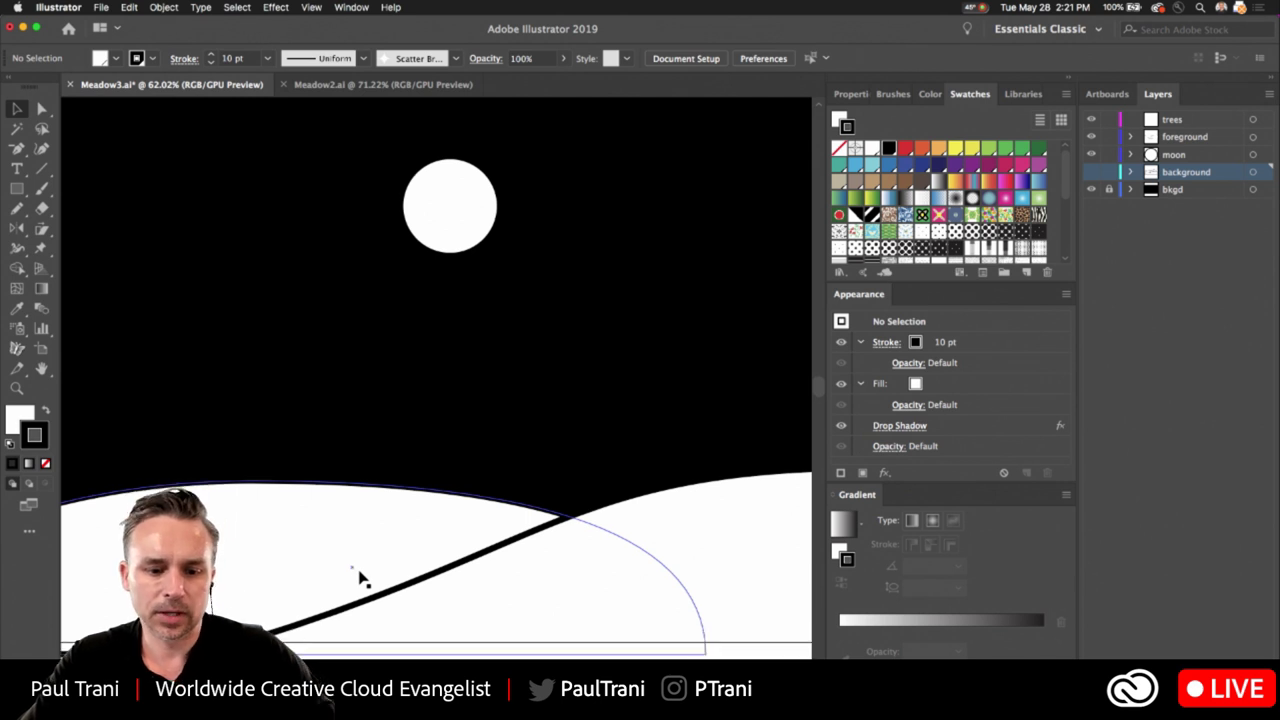
{"action": "left_click", "coordinate": [345, 86]}
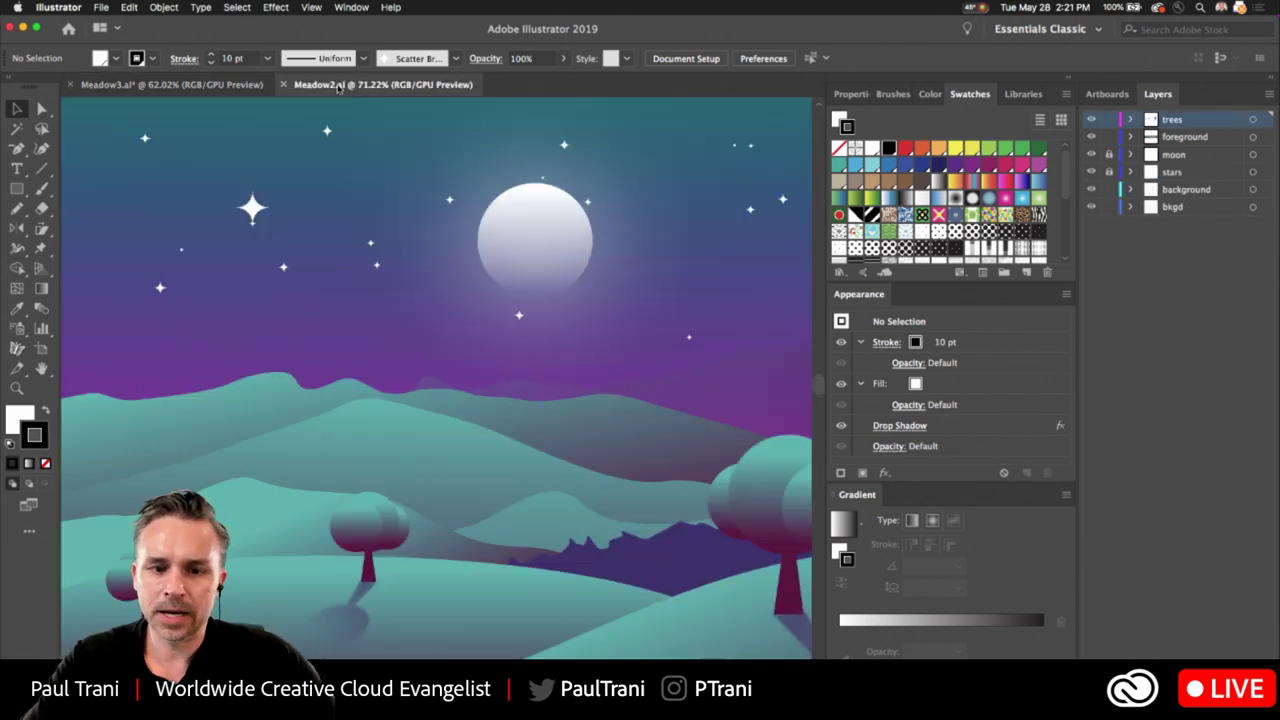
{"action": "left_click", "coordinate": [1069, 80]}
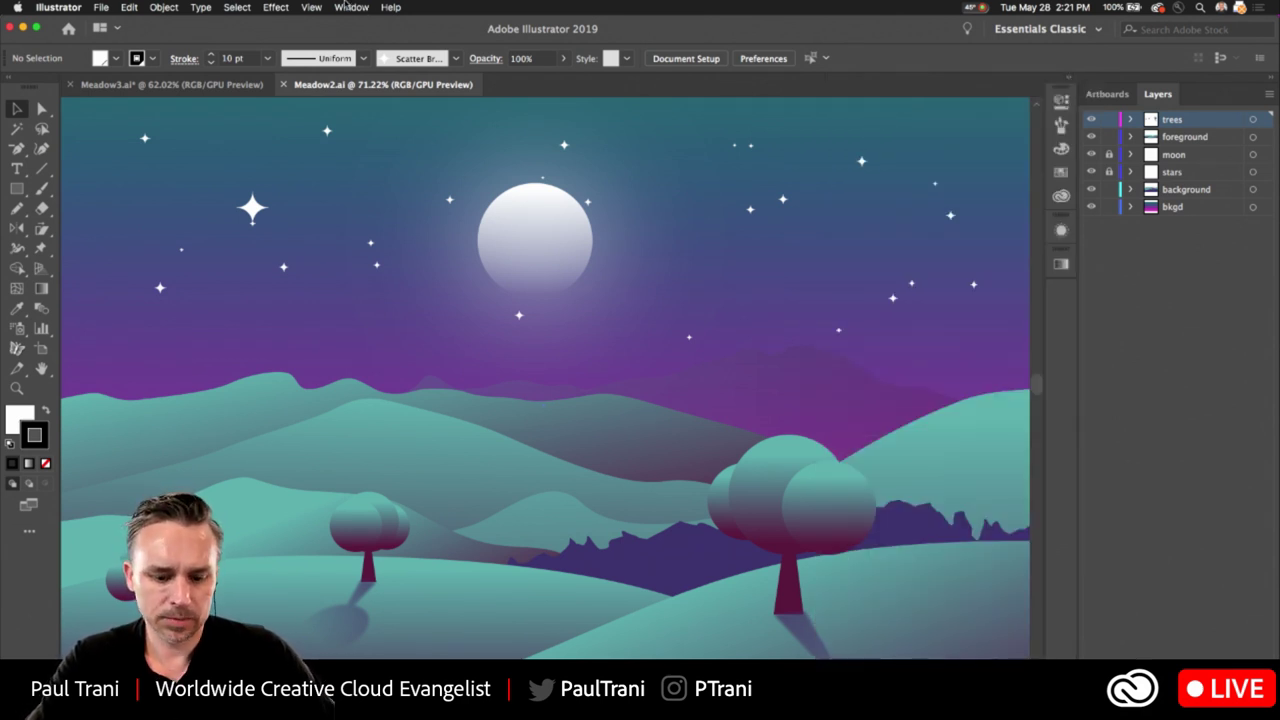
{"action": "key", "text": "shift+f"}
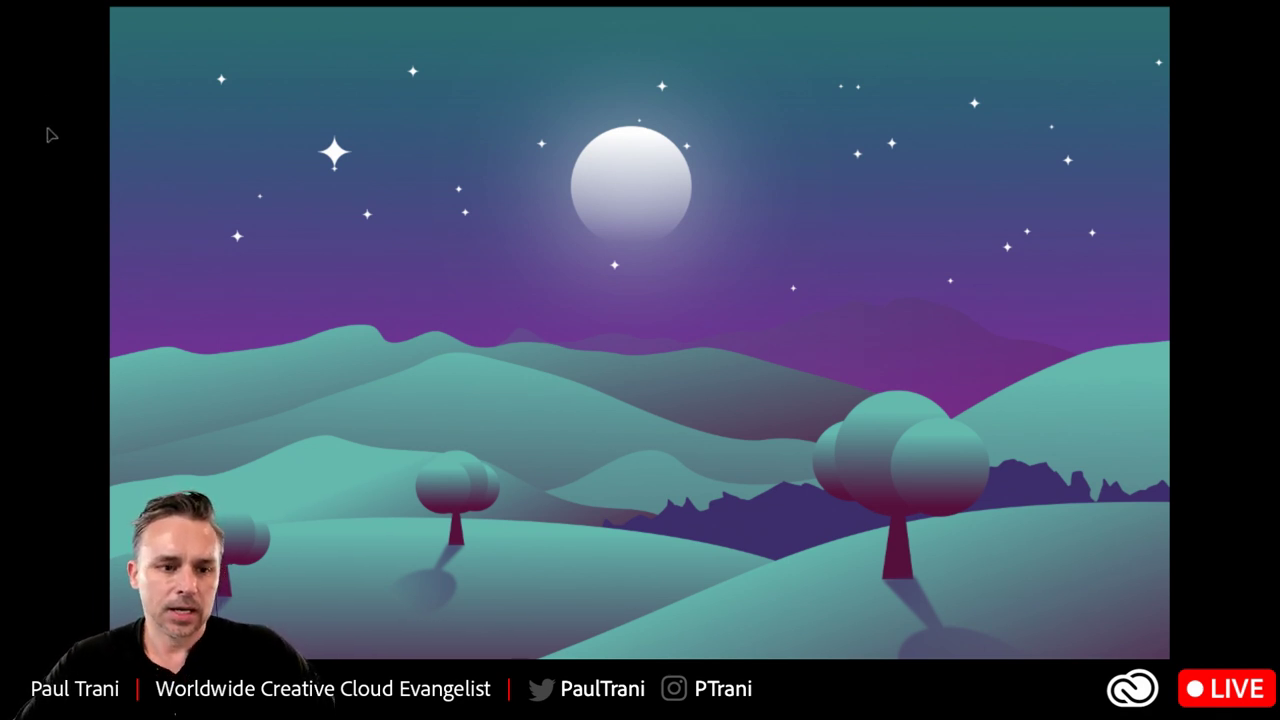
{"action": "key", "text": "Escape"}
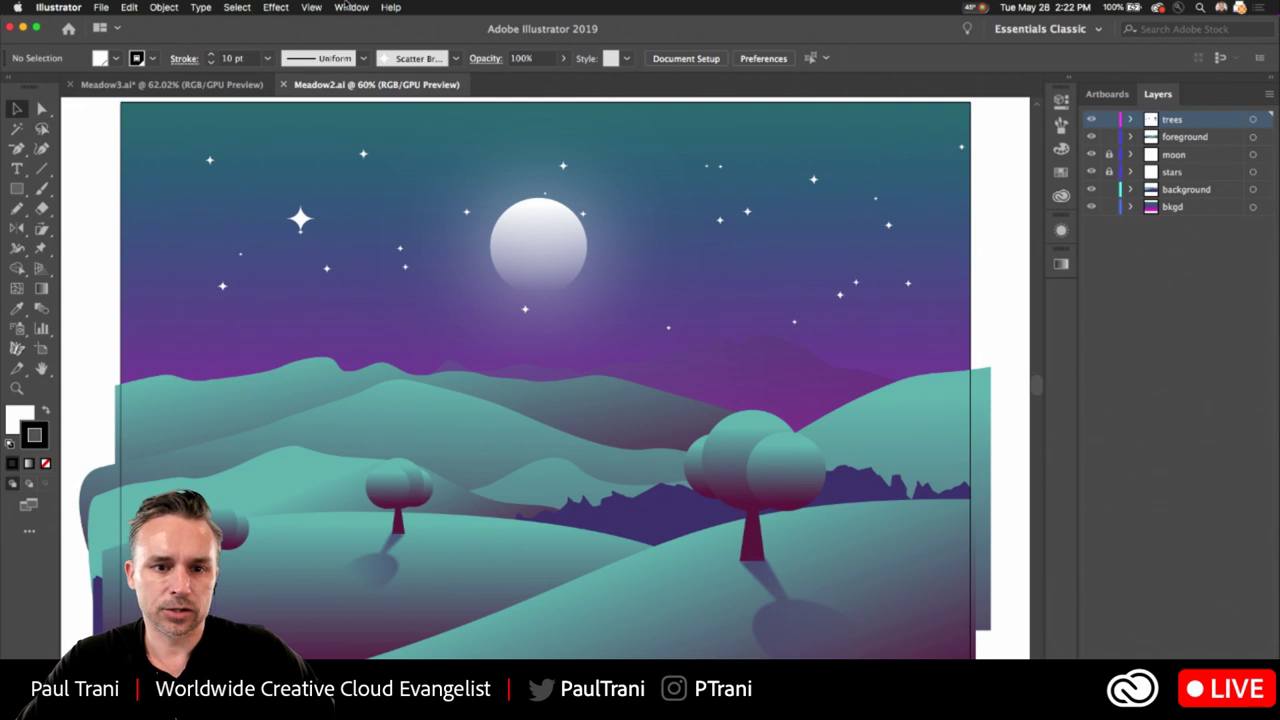
{"action": "left_click", "coordinate": [313, 7]}
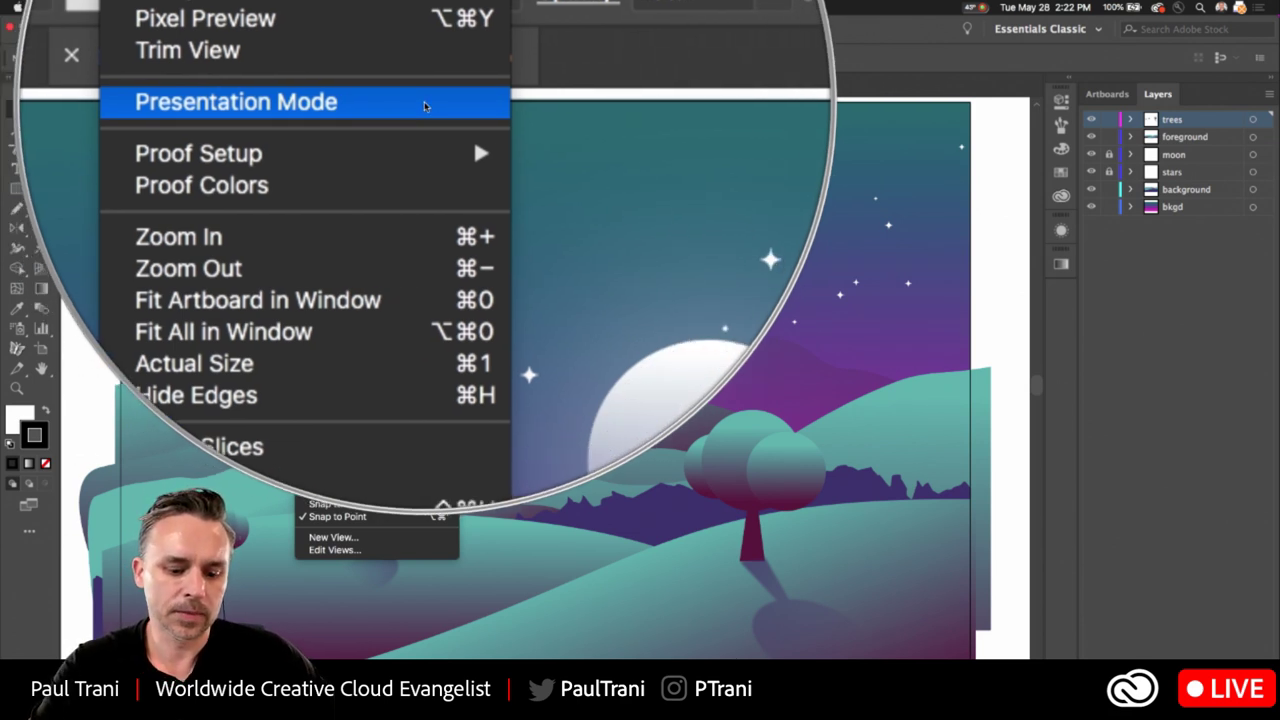
{"action": "left_click", "coordinate": [90, 186]}
Switch back to the Meadow3.ai document, unlock the bkgd layer and select its black sky rectangle.
{"action": "left_click", "coordinate": [120, 86]}
{"action": "left_click_drag", "start_coordinate": [187, 232], "coordinate": [251, 266]}
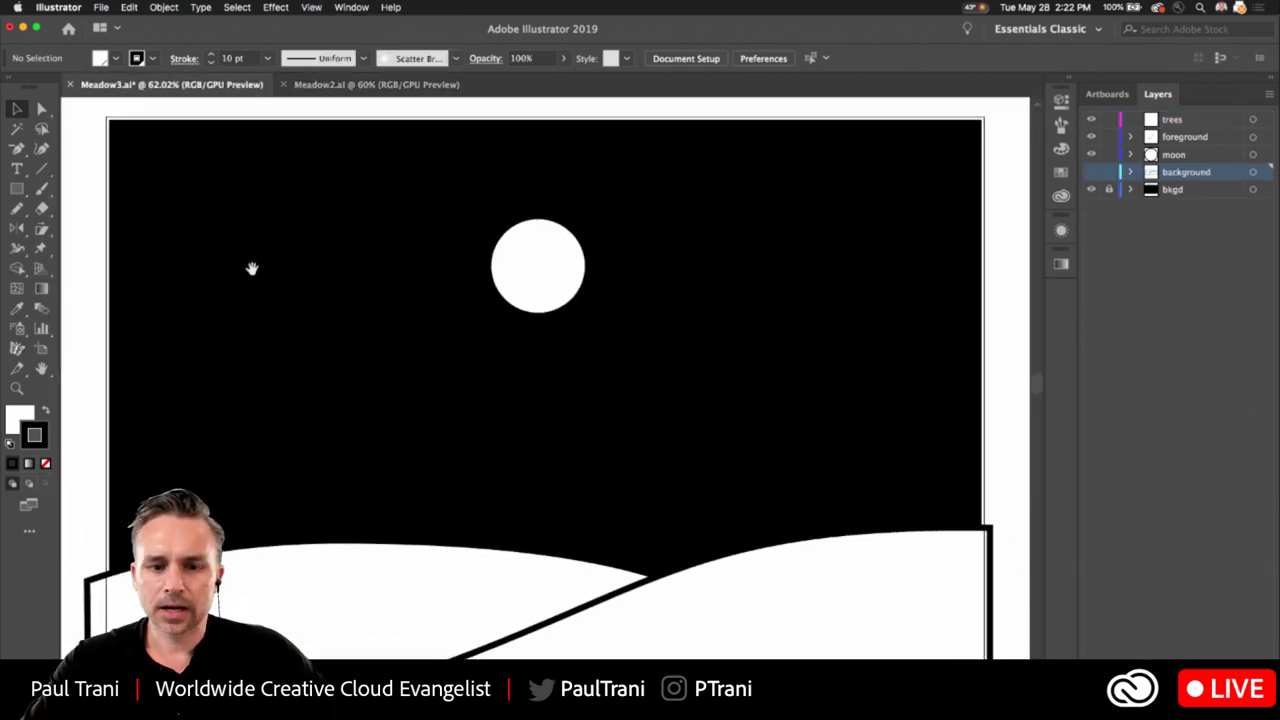
{"action": "left_click", "coordinate": [1113, 191], "text": "alt"}
{"action": "left_click", "coordinate": [1069, 82]}
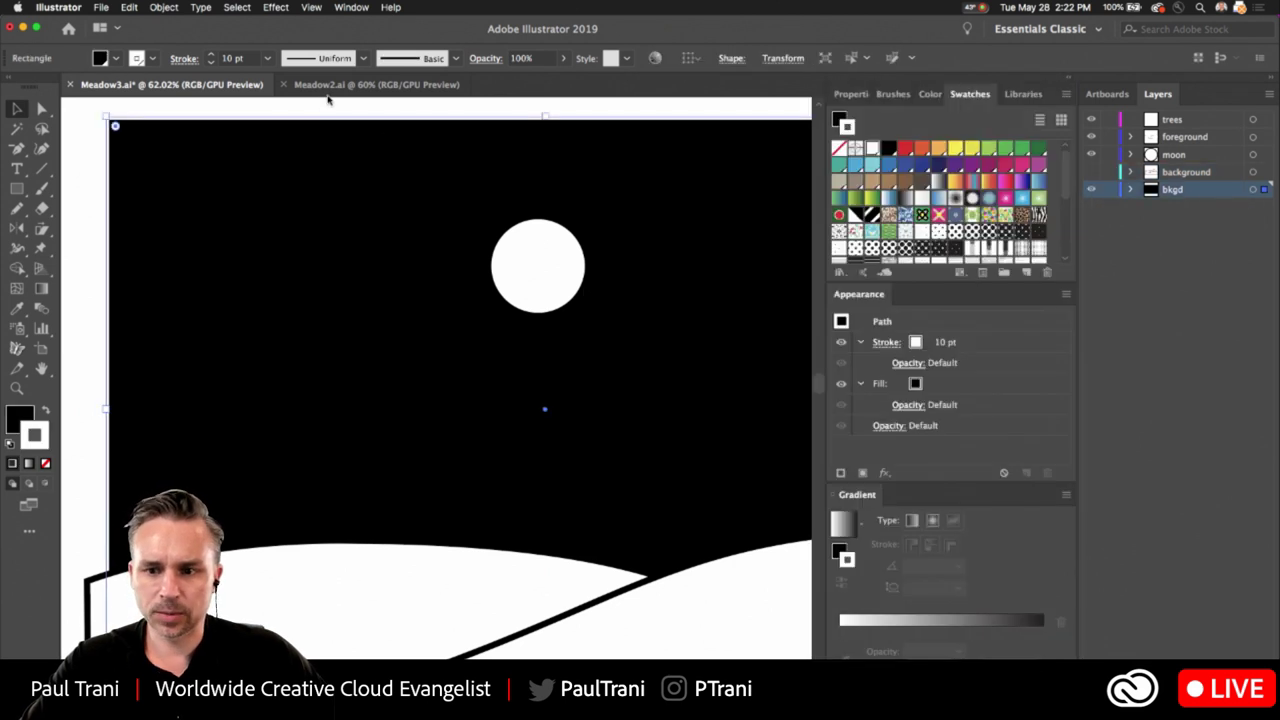
Fill the sky rectangle with the pink-to-dark-blue gradient swatch and remove its stroke.
{"action": "left_click", "coordinate": [46, 463]}
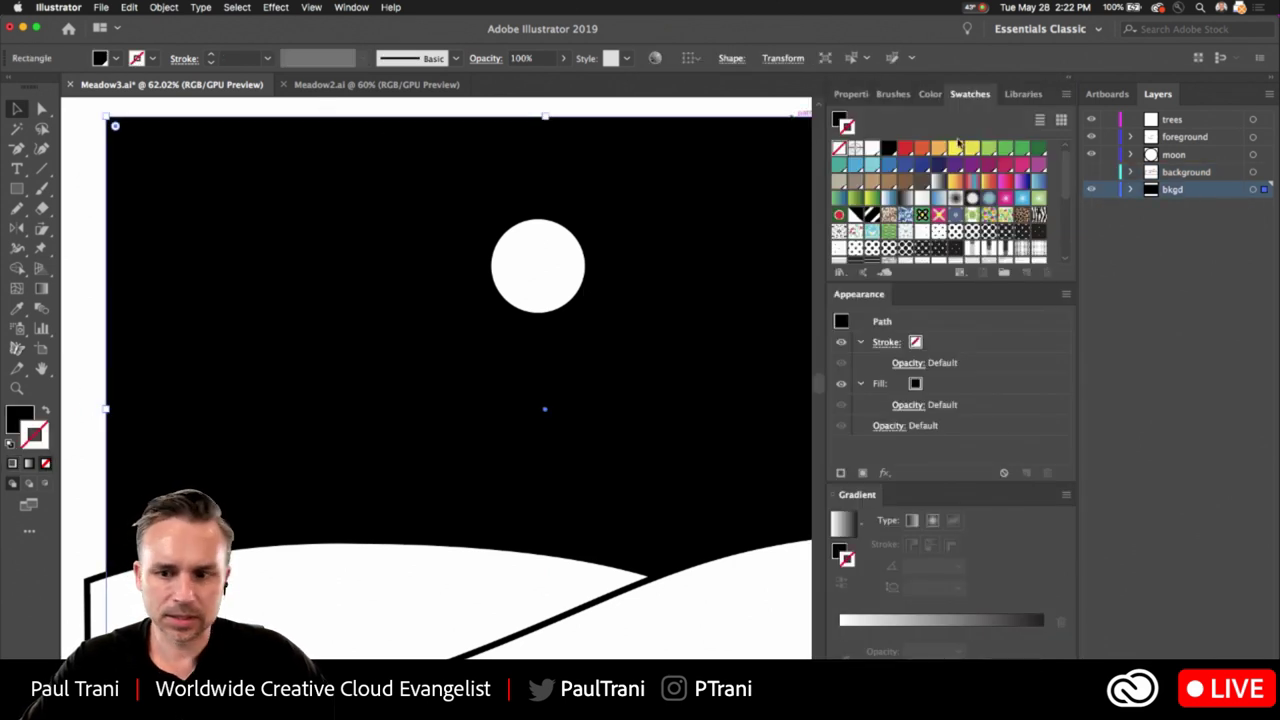
{"action": "left_click", "coordinate": [1018, 182]}
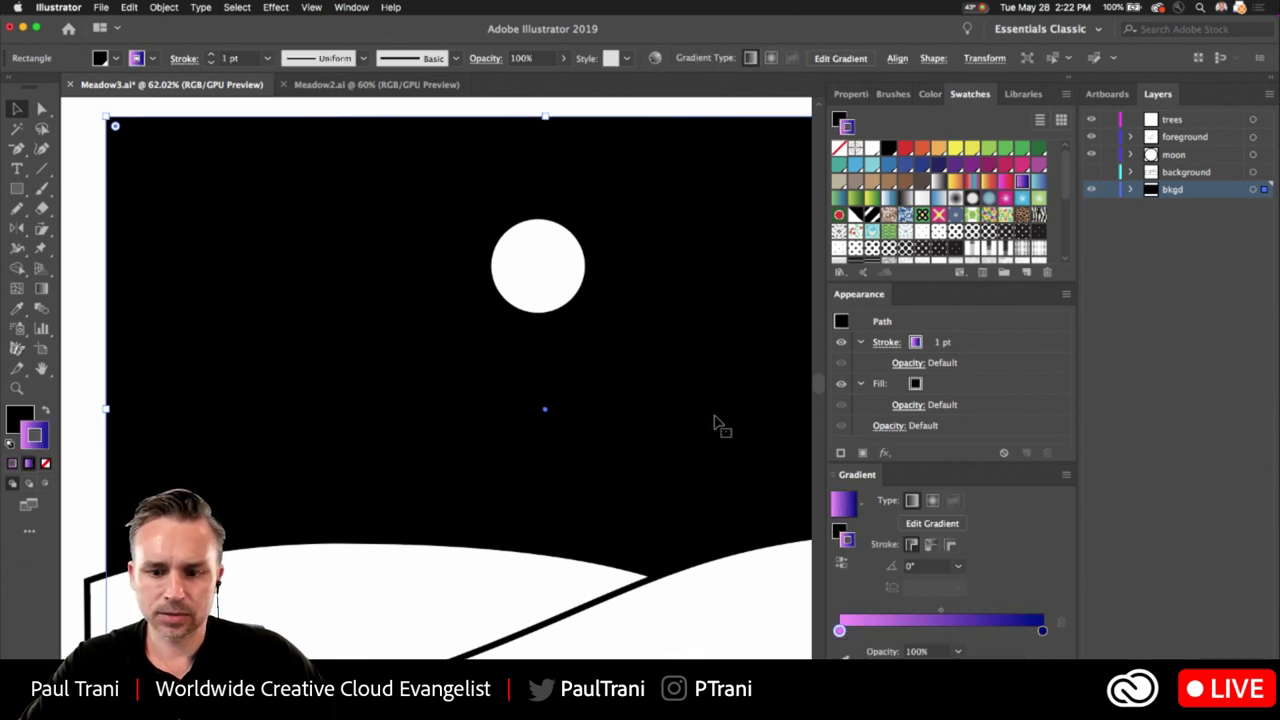
{"action": "left_click", "coordinate": [47, 413]}
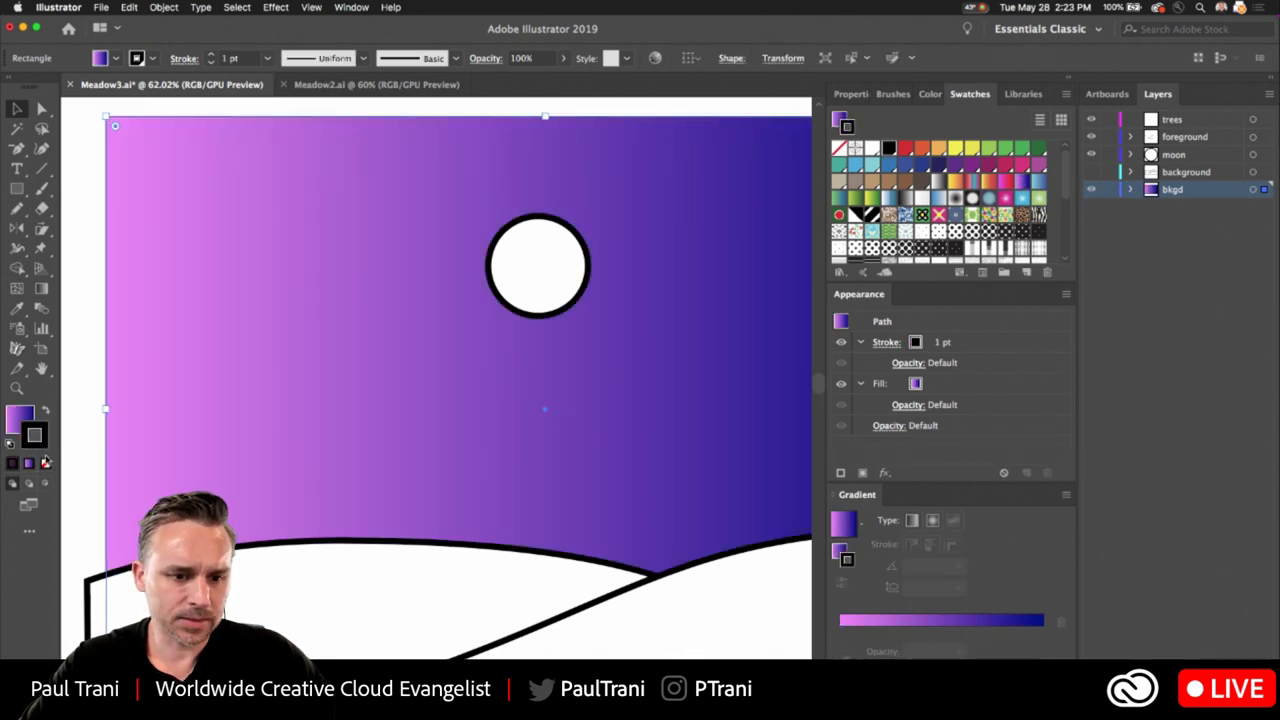
{"action": "left_click", "coordinate": [46, 463]}
{"action": "left_click", "coordinate": [18, 414]}
{"action": "key", "text": "super+shift+a"}
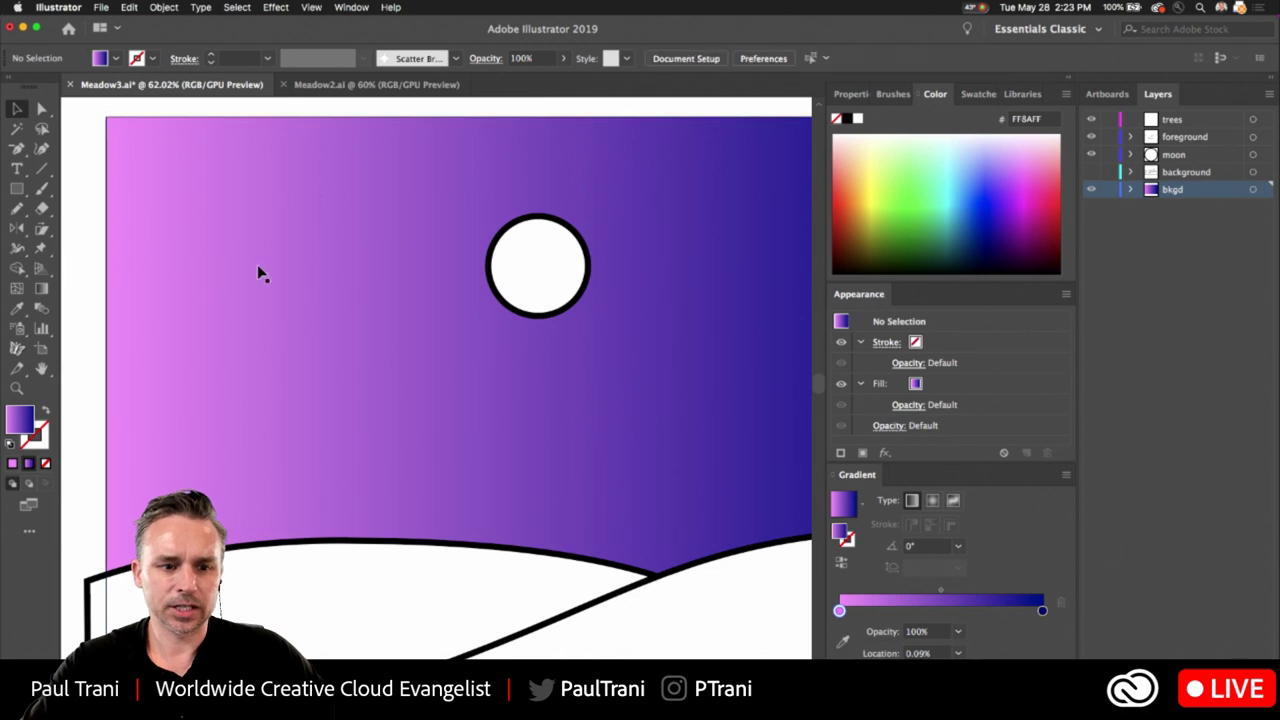
Redirect the sky gradient vertically with the Gradient tool, with pink at the horizon and dark blue at the sky's upper edge.
{"action": "scroll", "coordinate": [240, 260], "scroll_direction": "right", "scroll_amount": 3}
{"action": "scroll", "coordinate": [240, 260], "scroll_direction": "down", "scroll_amount": 1}
{"action": "key", "text": "g"}
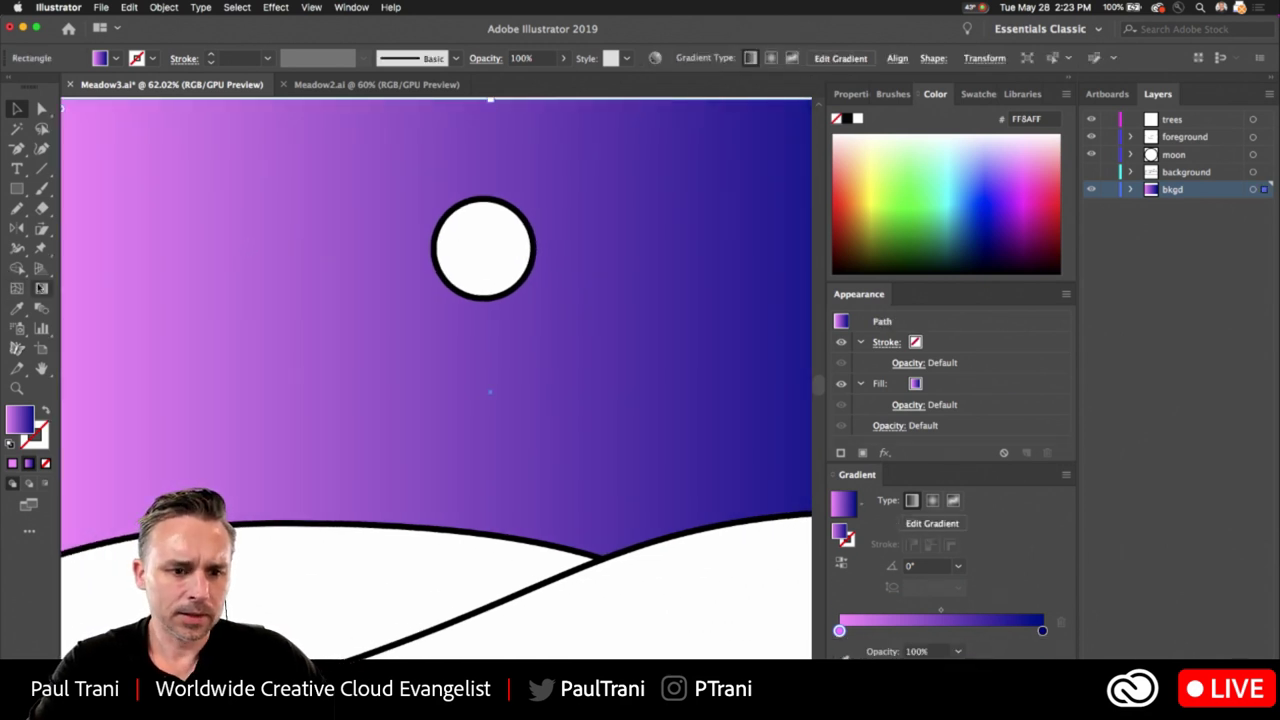
{"action": "left_click", "coordinate": [531, 523]}
{"action": "mouse_move", "coordinate": [532, 528]}
{"action": "left_mouse_down"}
{"action": "mouse_move", "coordinate": [528, 109]}
{"action": "mouse_move", "coordinate": [528, 200]}
{"action": "left_mouse_up"}
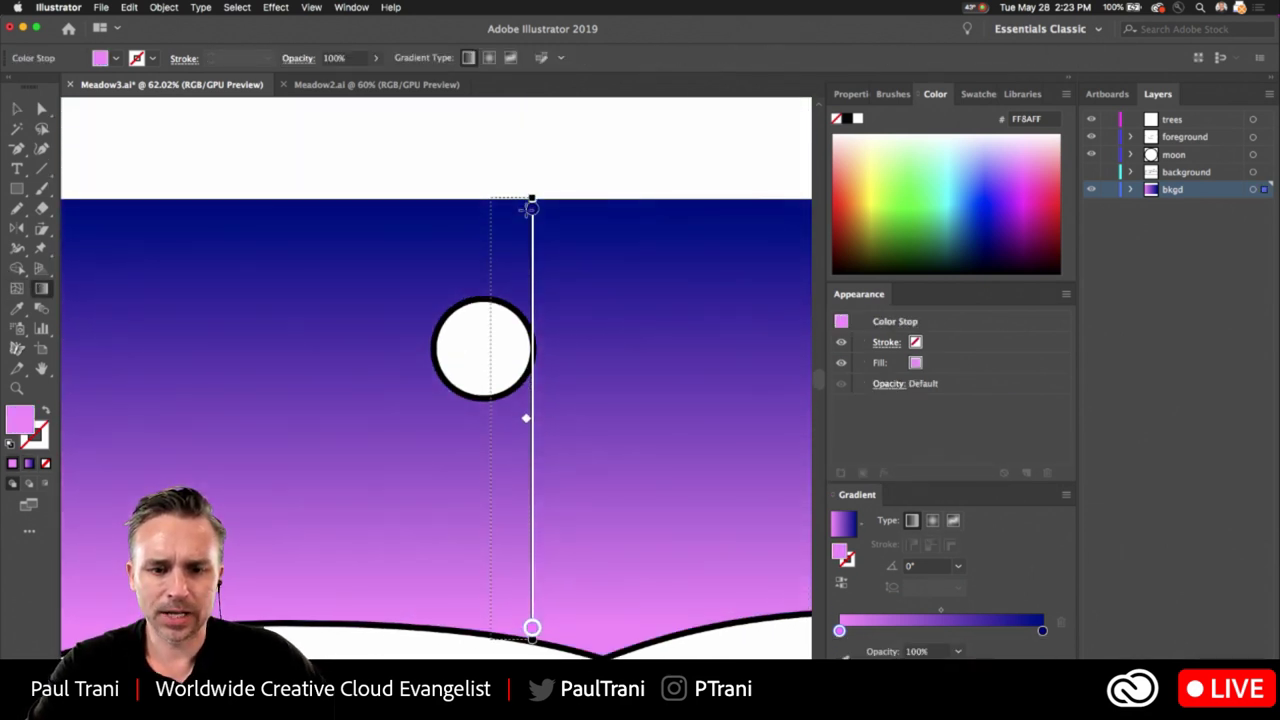
{"action": "scroll", "coordinate": [426, 274], "scroll_direction": "down", "scroll_amount": 3}
{"action": "scroll", "coordinate": [426, 274], "scroll_direction": "left", "scroll_amount": 1}
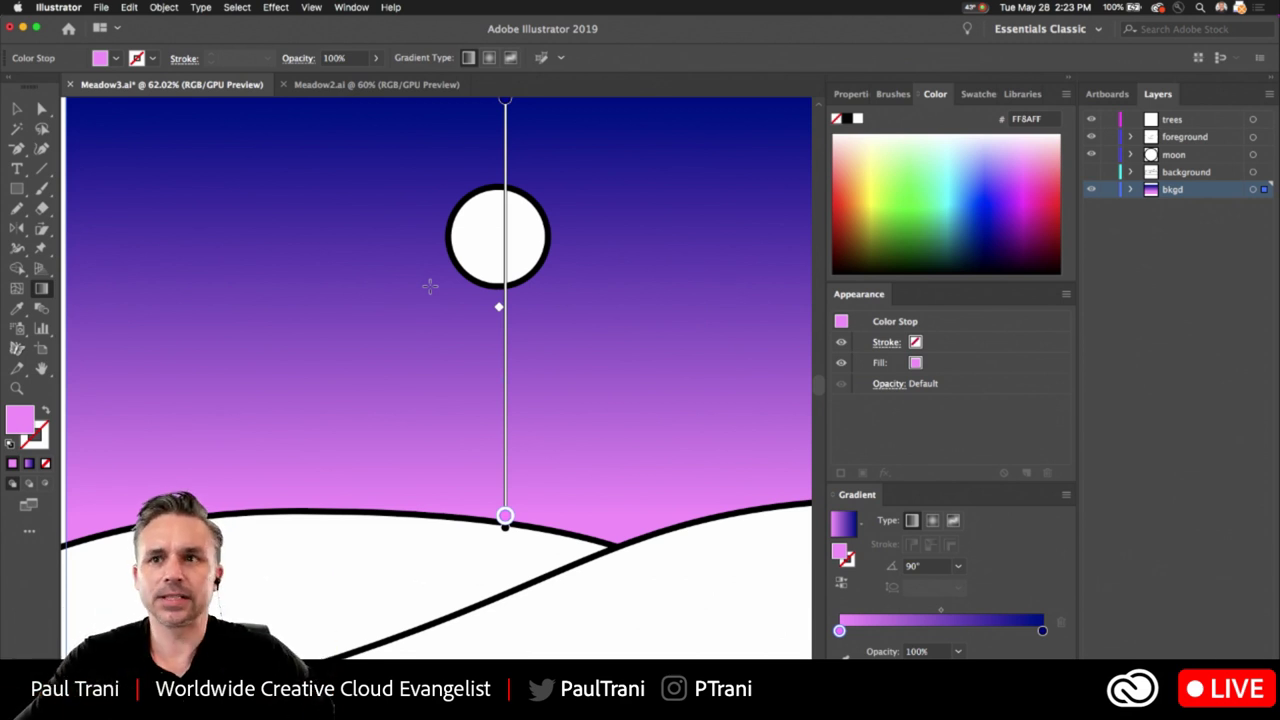
{"action": "key", "text": "v"}
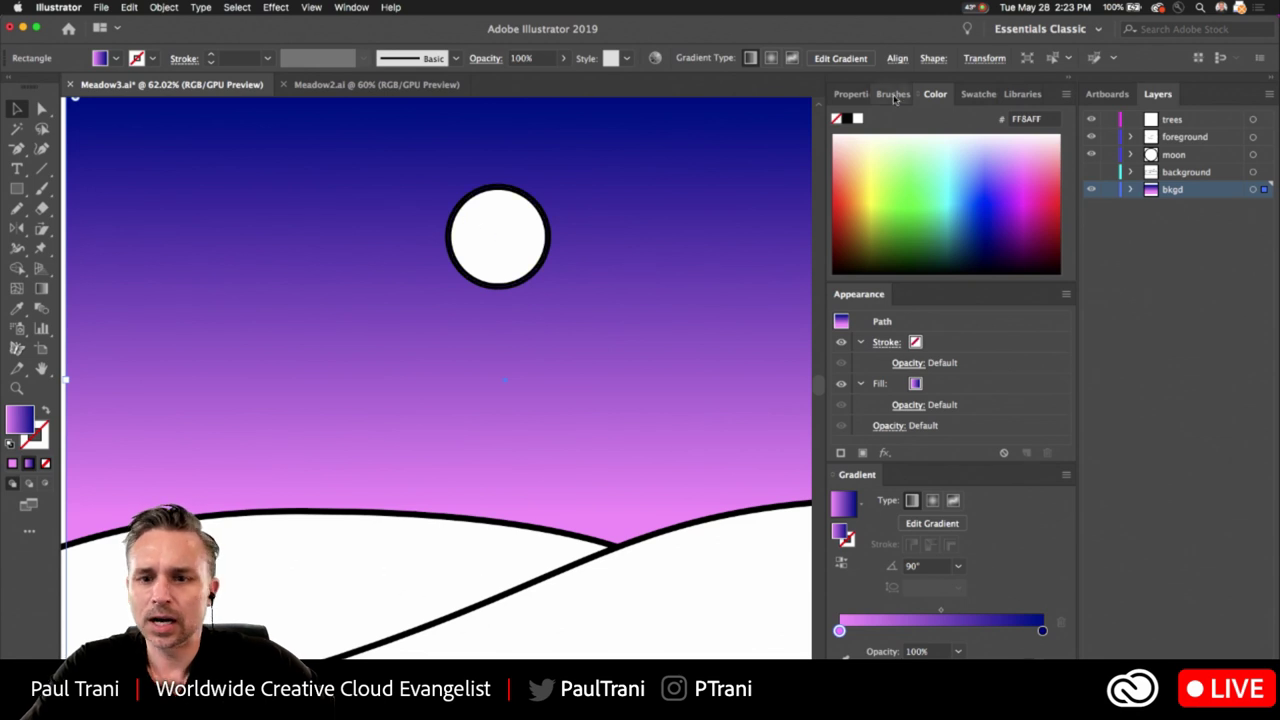
Look over the recent presets for a new document, including AllYouNeed, without creating one.
{"action": "left_click", "coordinate": [100, 8]}
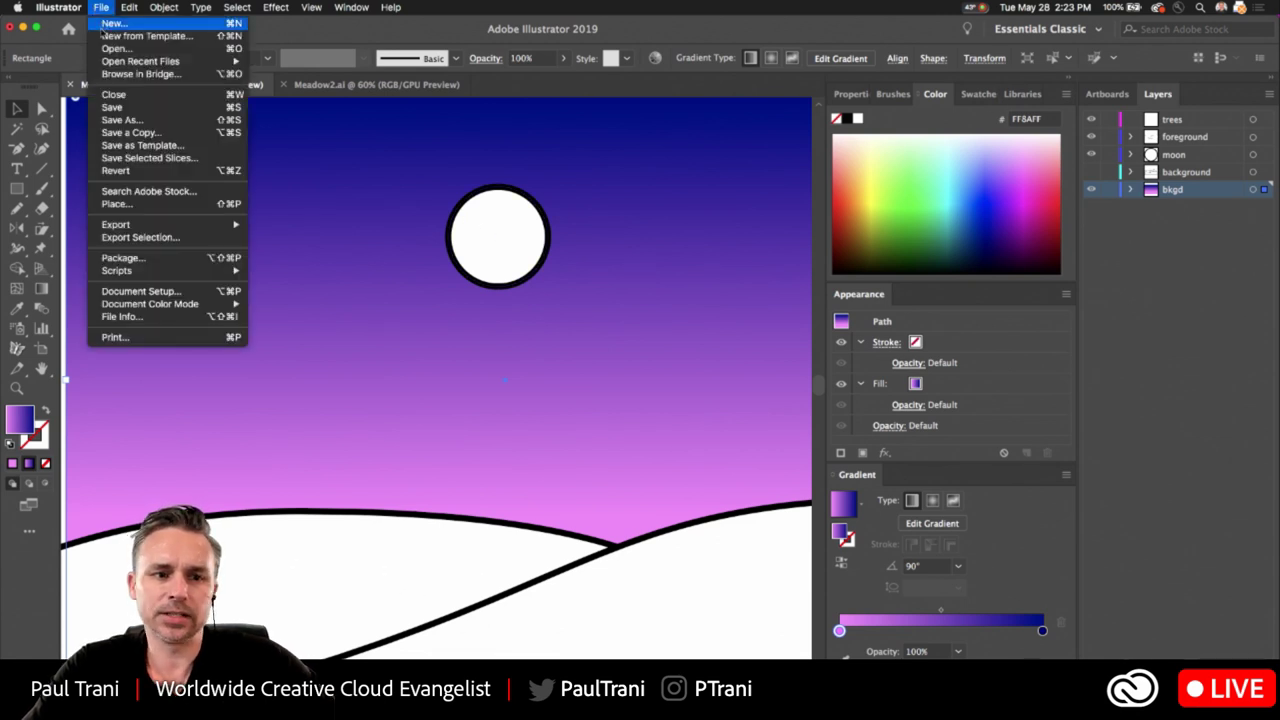
{"action": "left_click", "coordinate": [106, 23]}
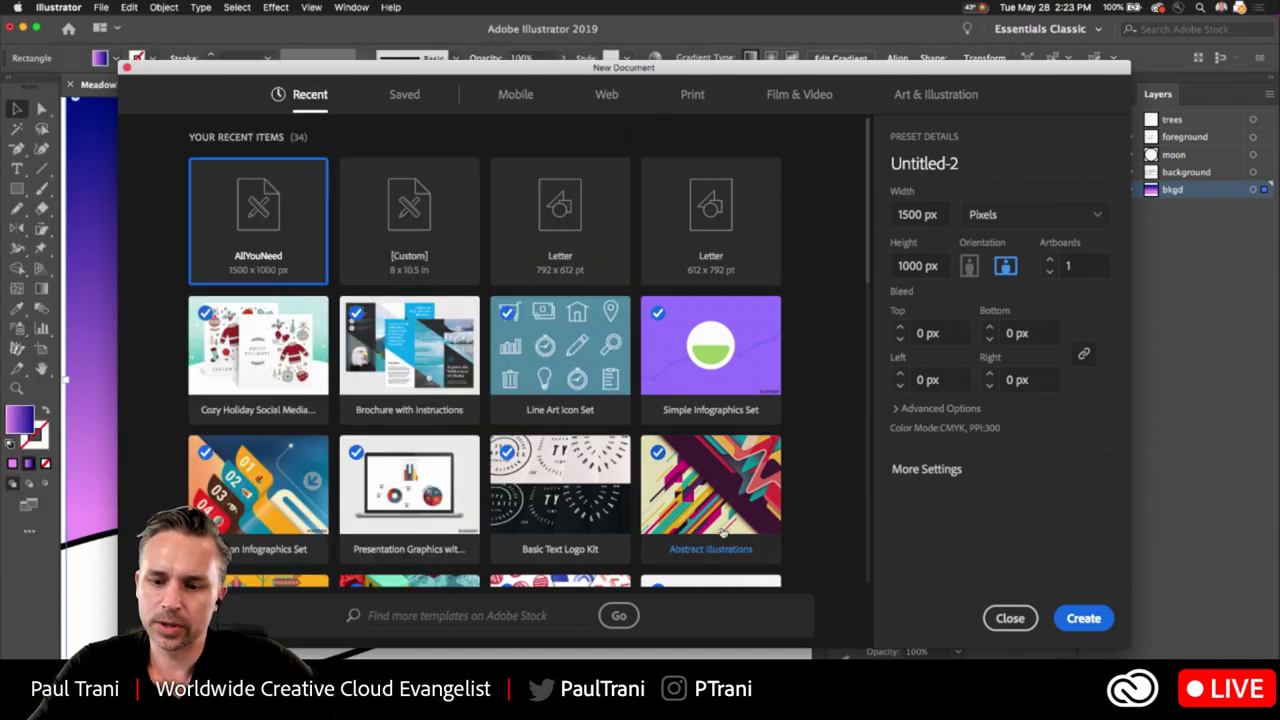
{"action": "left_click", "coordinate": [1008, 617]}
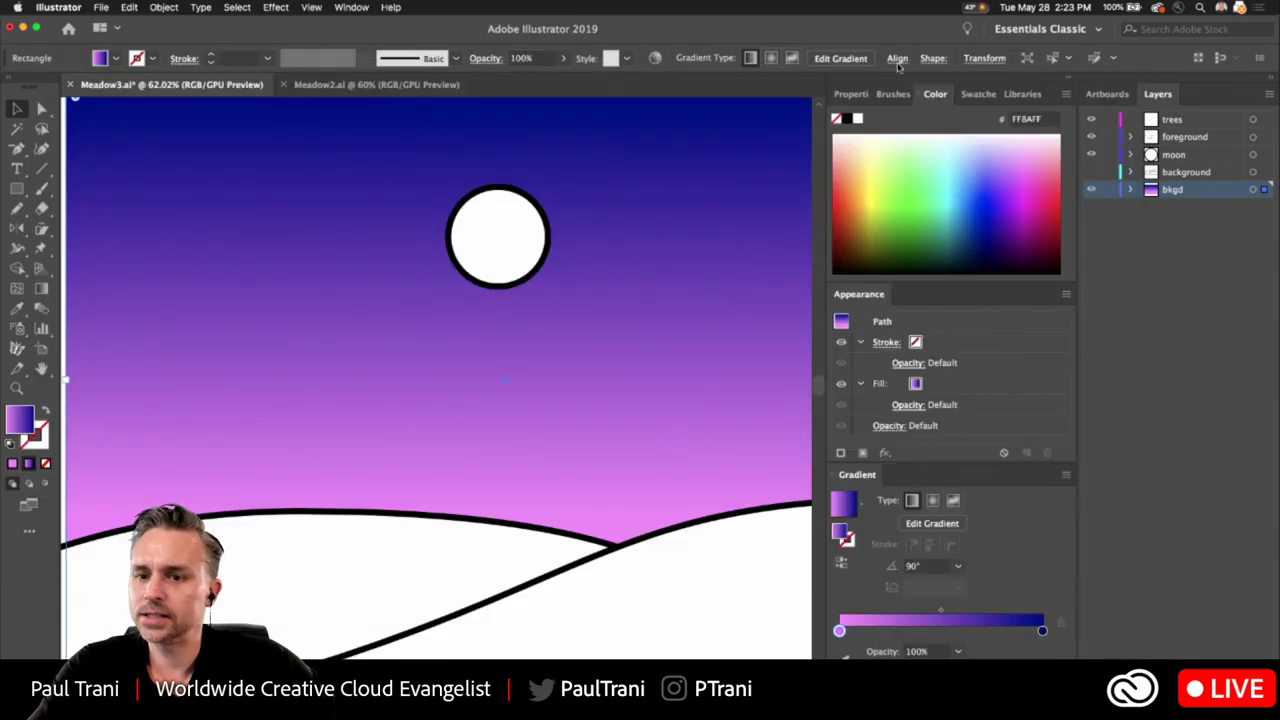
Float and enlarge the swatch collection to examine its gradients, patterns and color groups.
{"action": "left_click", "coordinate": [978, 93]}
{"action": "left_click_drag", "start_coordinate": [978, 93], "coordinate": [627, 177]}
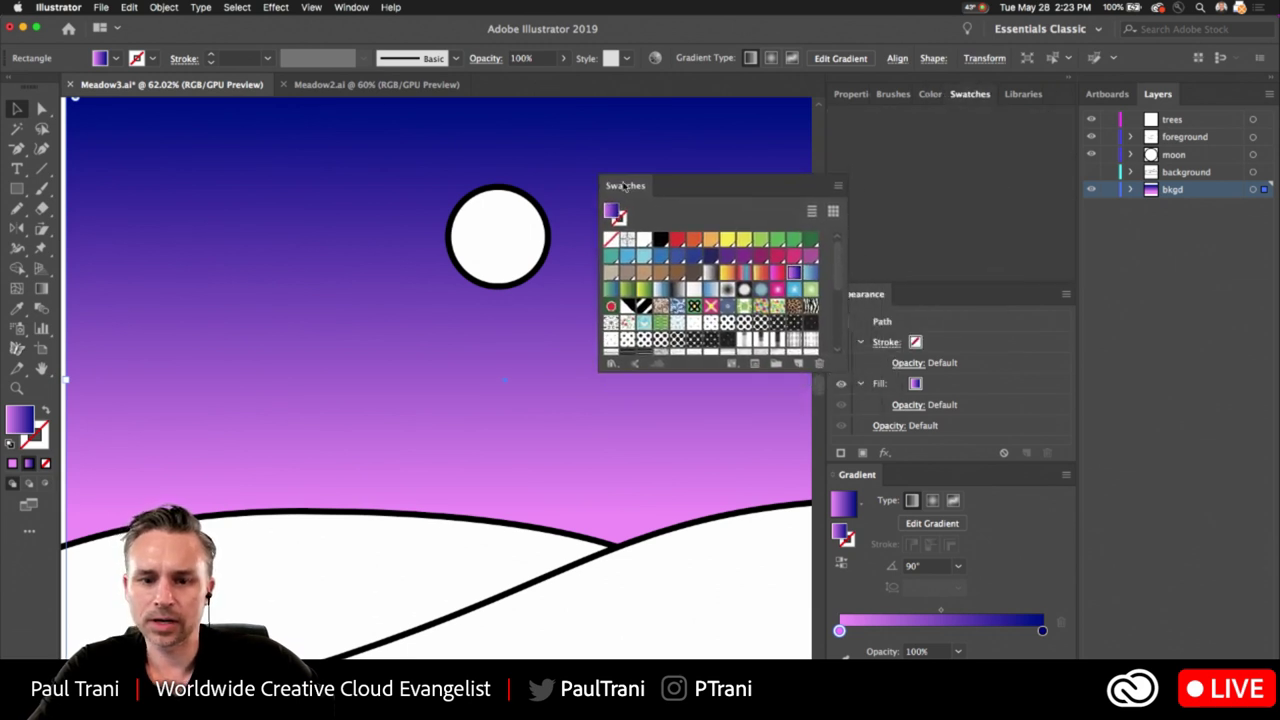
{"action": "left_click_drag", "start_coordinate": [798, 374], "coordinate": [894, 484]}
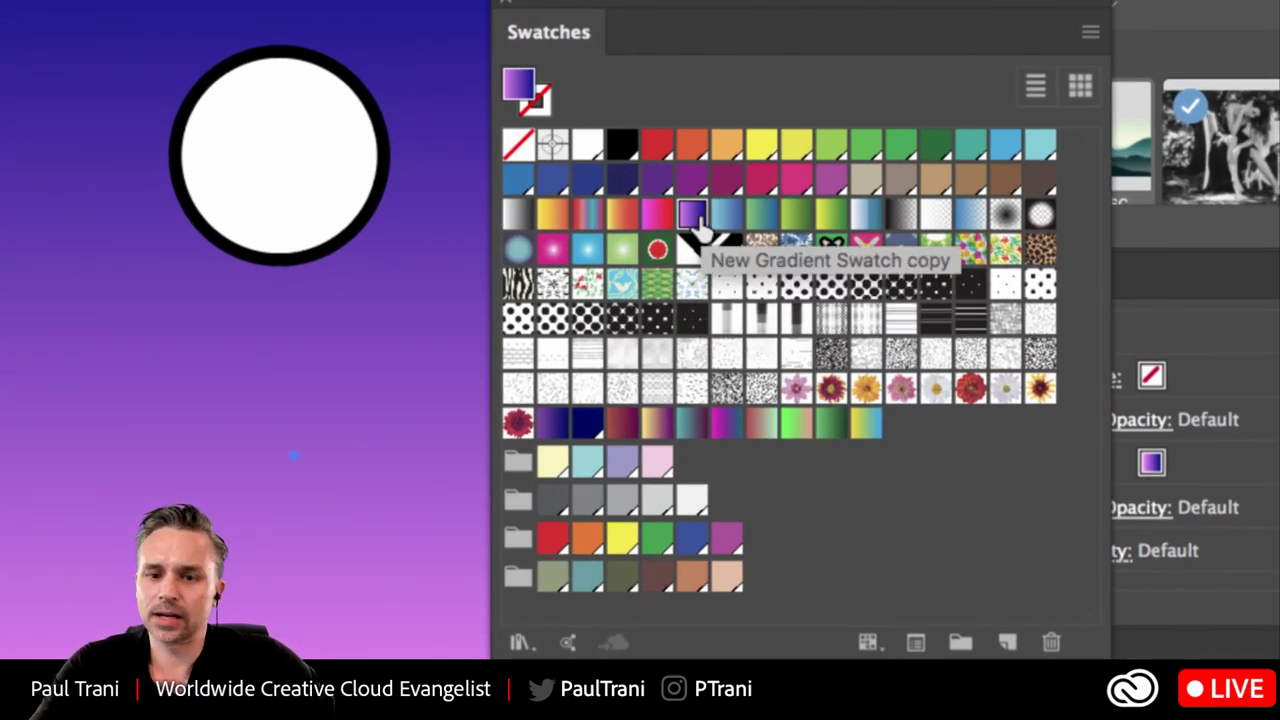
{"action": "left_click", "coordinate": [655, 218]}
{"action": "left_click", "coordinate": [690, 214]}
{"action": "left_click", "coordinate": [658, 214]}
{"action": "left_click", "coordinate": [682, 218]}
{"action": "left_click", "coordinate": [724, 214]}
{"action": "left_click", "coordinate": [690, 214]}
{"action": "left_click", "coordinate": [834, 222]}
{"action": "left_click", "coordinate": [690, 216]}
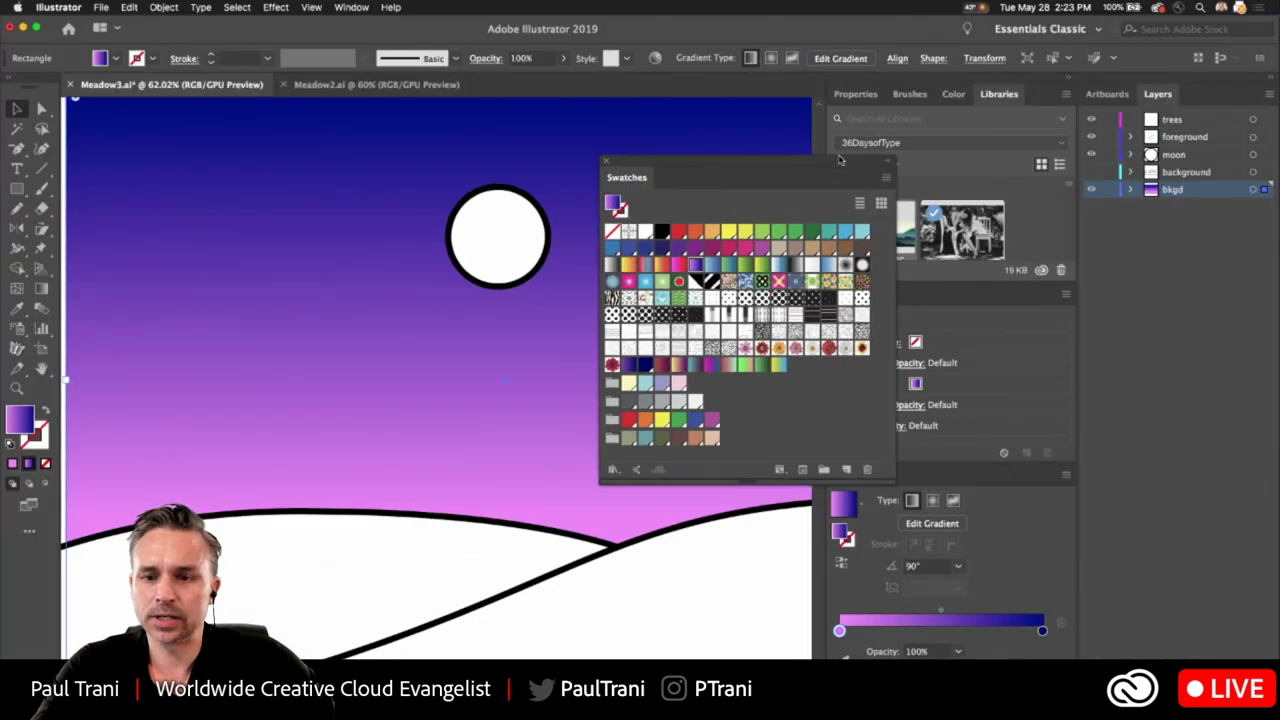
Switch to Finder to view the New Document Profiles folder, then return to Illustrator and dock the swatch collection again.
{"action": "left_click", "coordinate": [30, 150]}
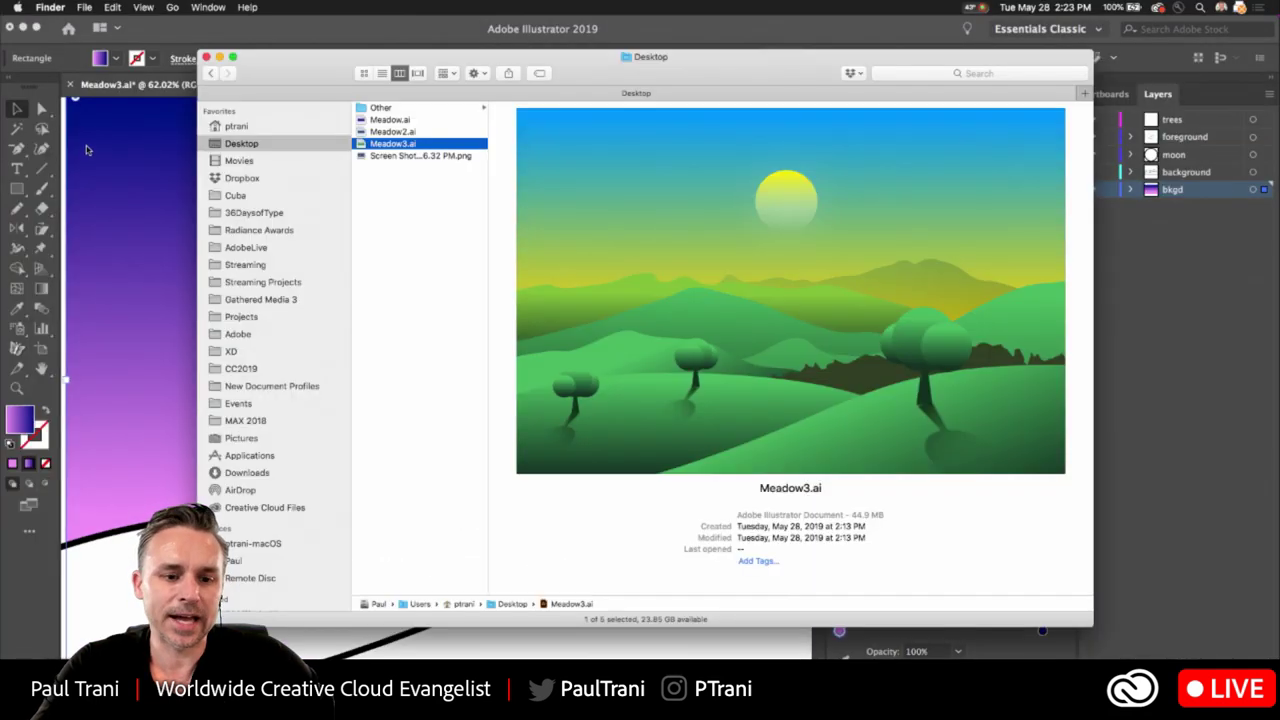
{"action": "left_click", "coordinate": [240, 387]}
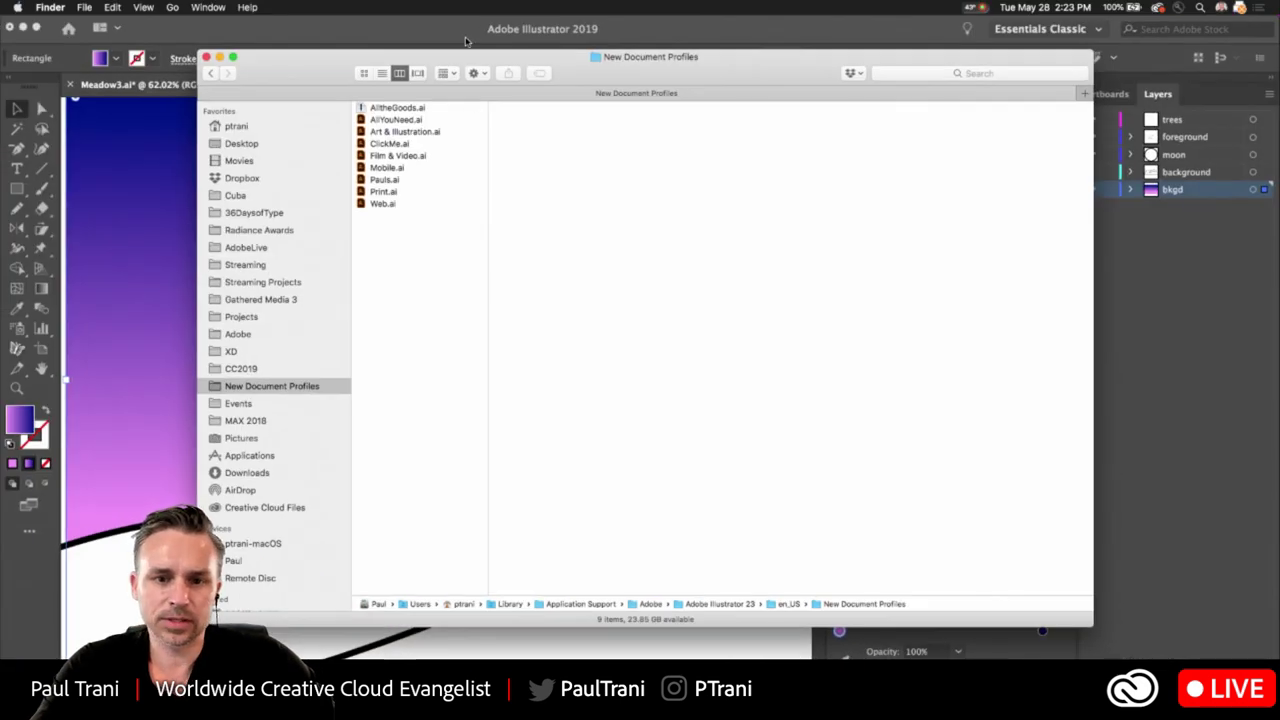
{"action": "left_click", "coordinate": [466, 42]}
{"action": "left_click_drag", "start_coordinate": [610, 178], "coordinate": [907, 97]}
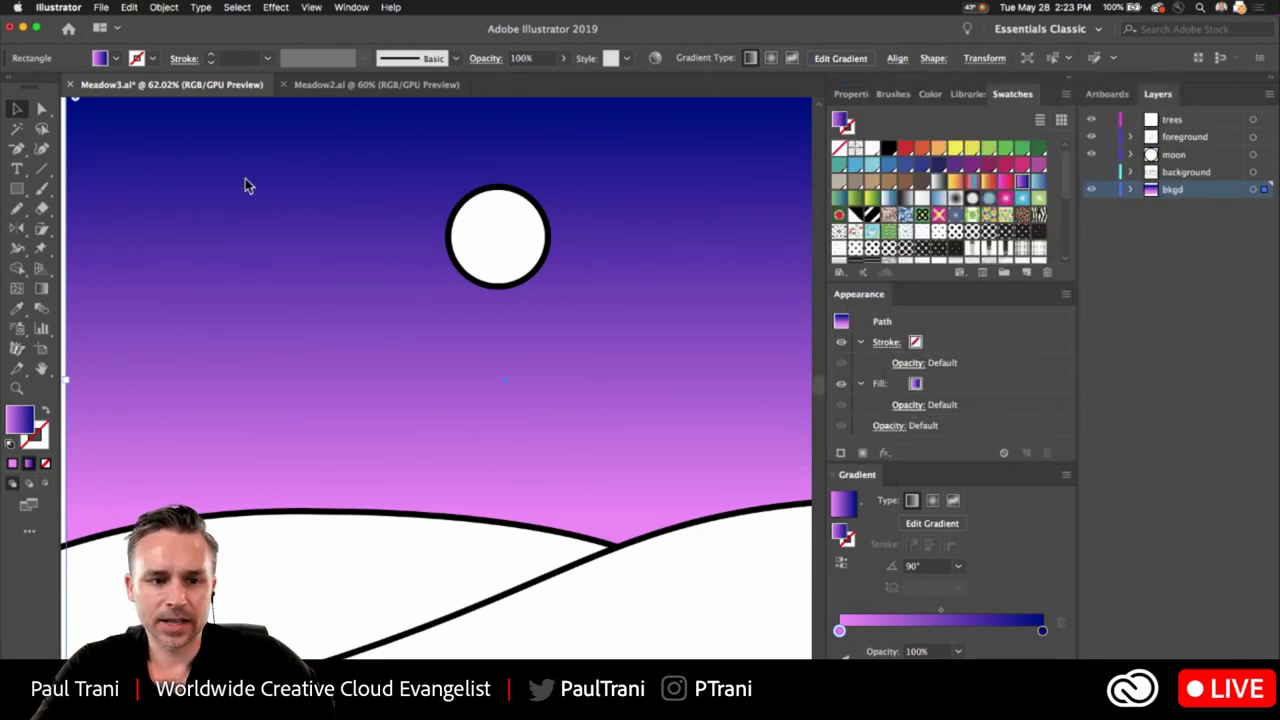
Delete the right-hand foreground hill from the meadow drawing.
{"action": "key", "text": "super+0"}
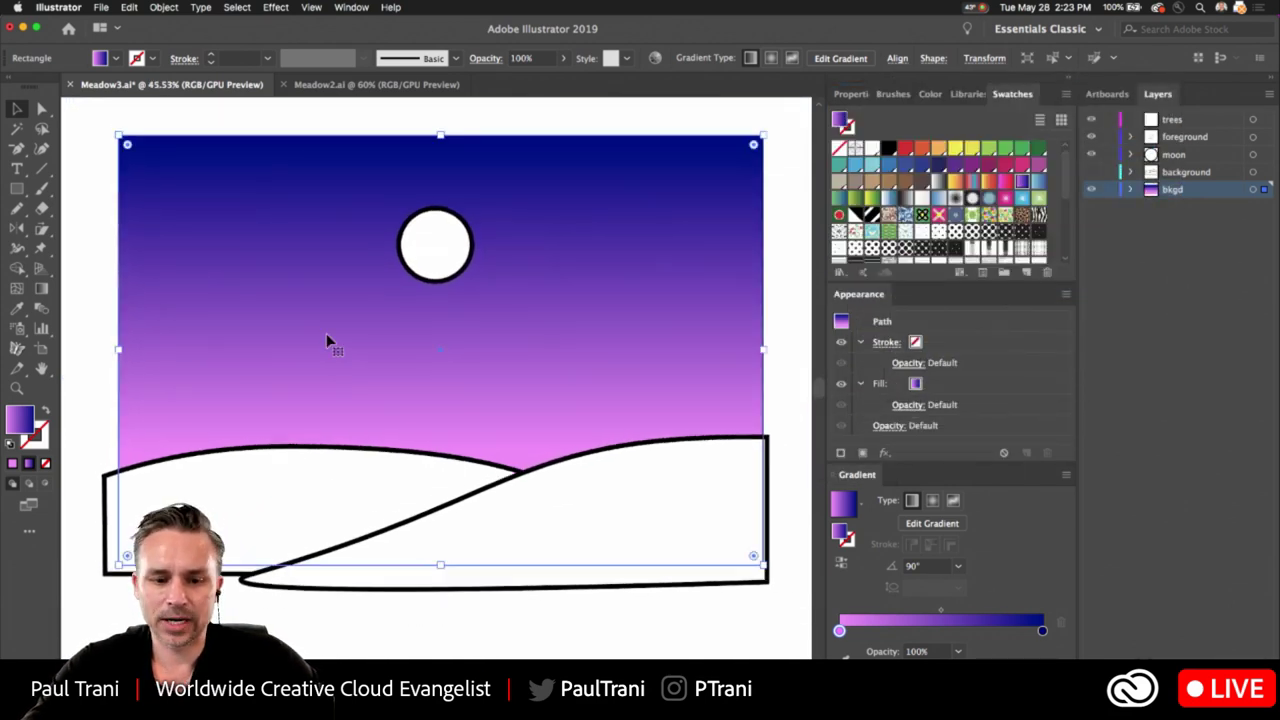
{"action": "left_click", "coordinate": [506, 503]}
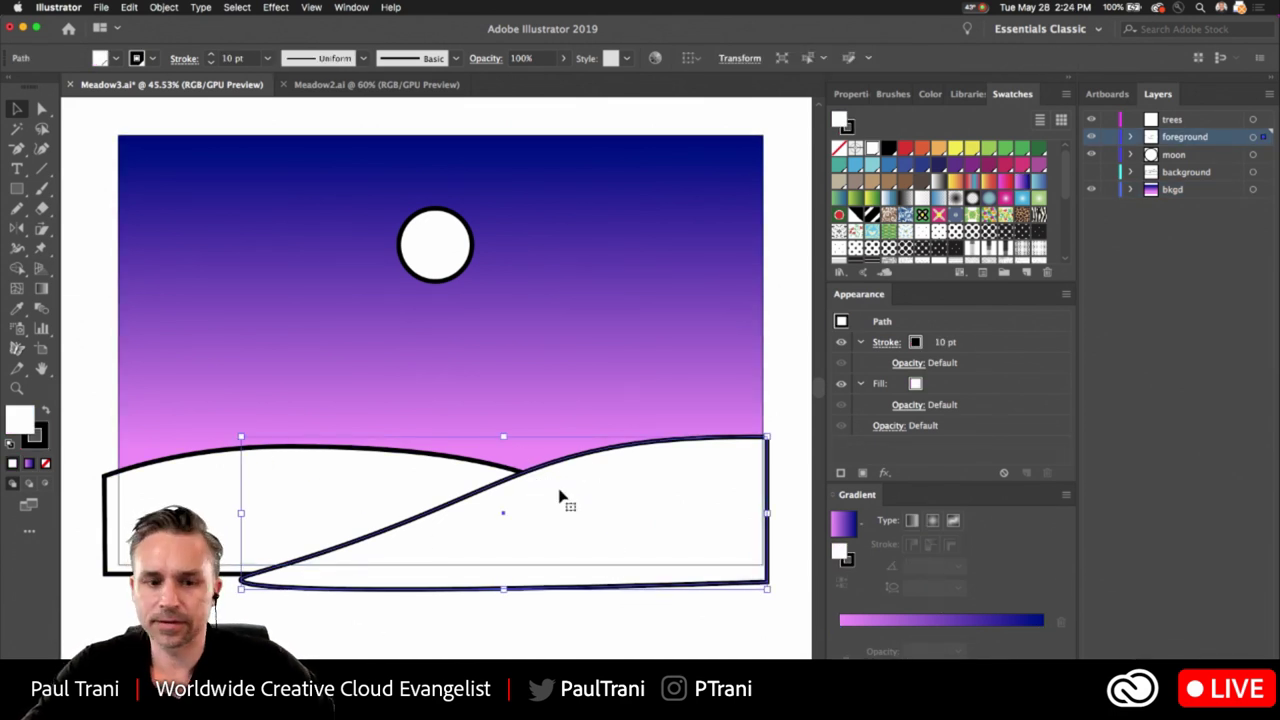
{"action": "key", "text": "m"}
{"action": "key", "text": "super+shift+a"}
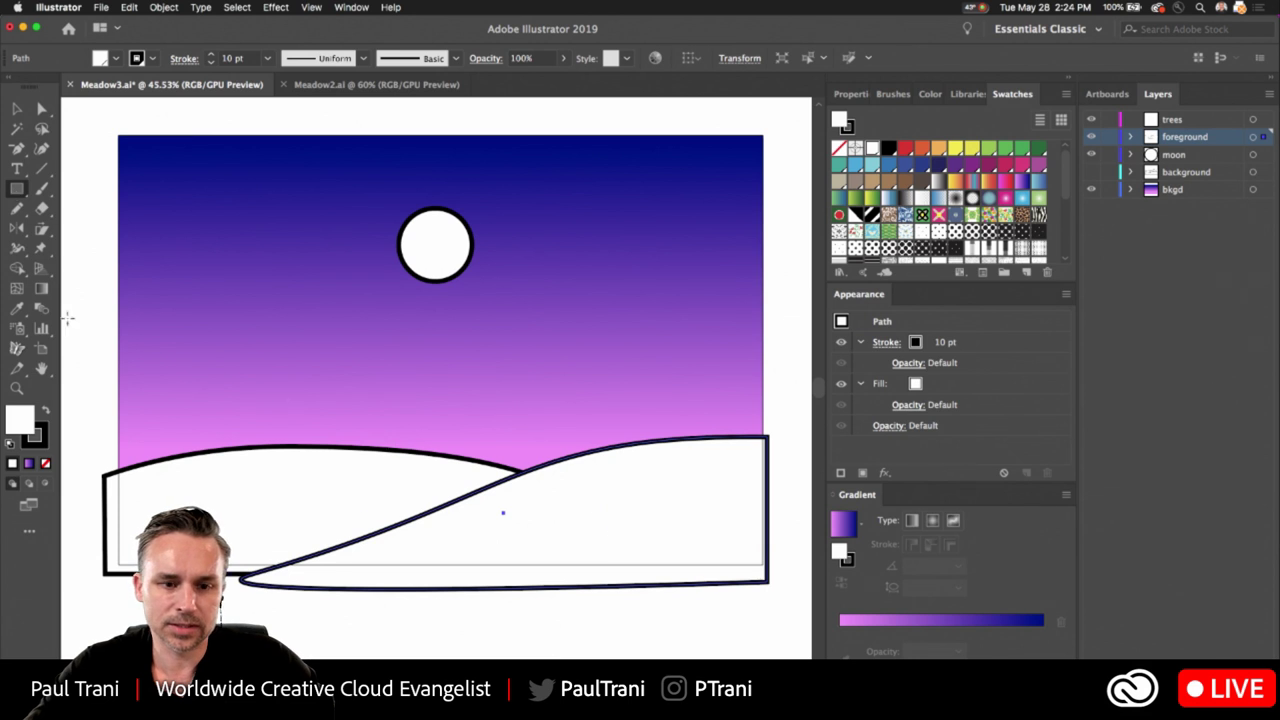
{"action": "left_click", "coordinate": [17, 108]}
{"action": "left_click", "coordinate": [654, 506]}
{"action": "key", "text": "Delete"}
Draw an ellipse about 1935 by 808 px on the foreground layer as a new hill, extending past the artboard's right edge.
{"action": "left_click", "coordinate": [17, 188]}
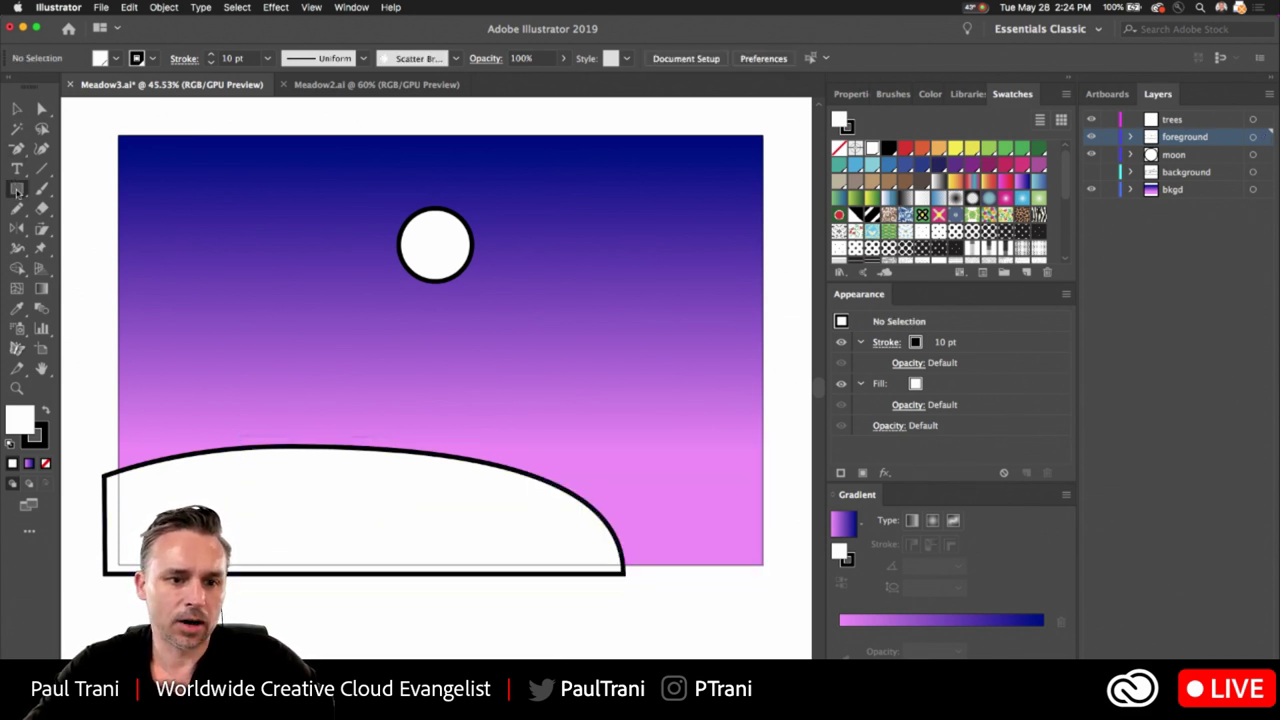
{"action": "left_click_drag", "start_coordinate": [17, 190], "coordinate": [80, 229]}
{"action": "left_click_drag", "start_coordinate": [307, 431], "coordinate": [797, 535]}
{"action": "scroll", "coordinate": [506, 390], "scroll_direction": "left", "scroll_amount": 5}
{"action": "scroll", "coordinate": [506, 390], "scroll_direction": "up", "scroll_amount": 3}
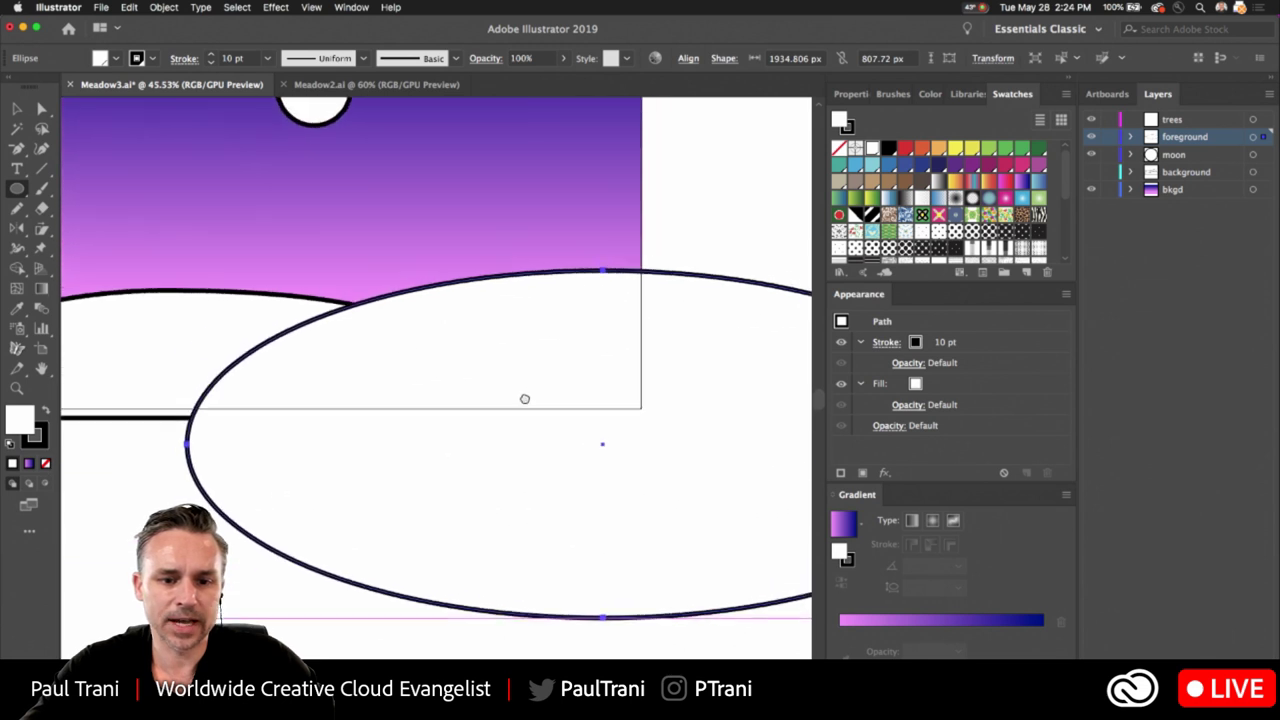
Add an anchor point where the ellipse's upper curve crosses the artboard's right edge, and delete the ellipse's rightmost anchor point.
{"action": "key", "text": "p"}
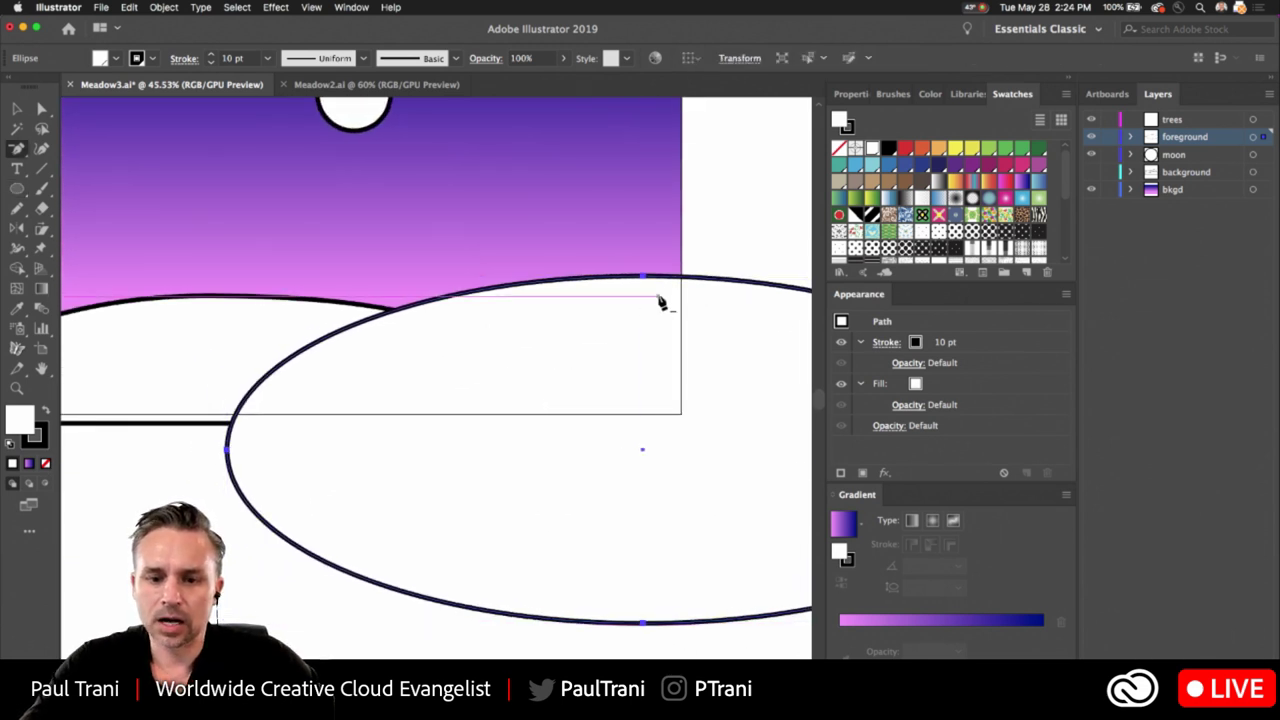
{"action": "left_click", "coordinate": [689, 280]}
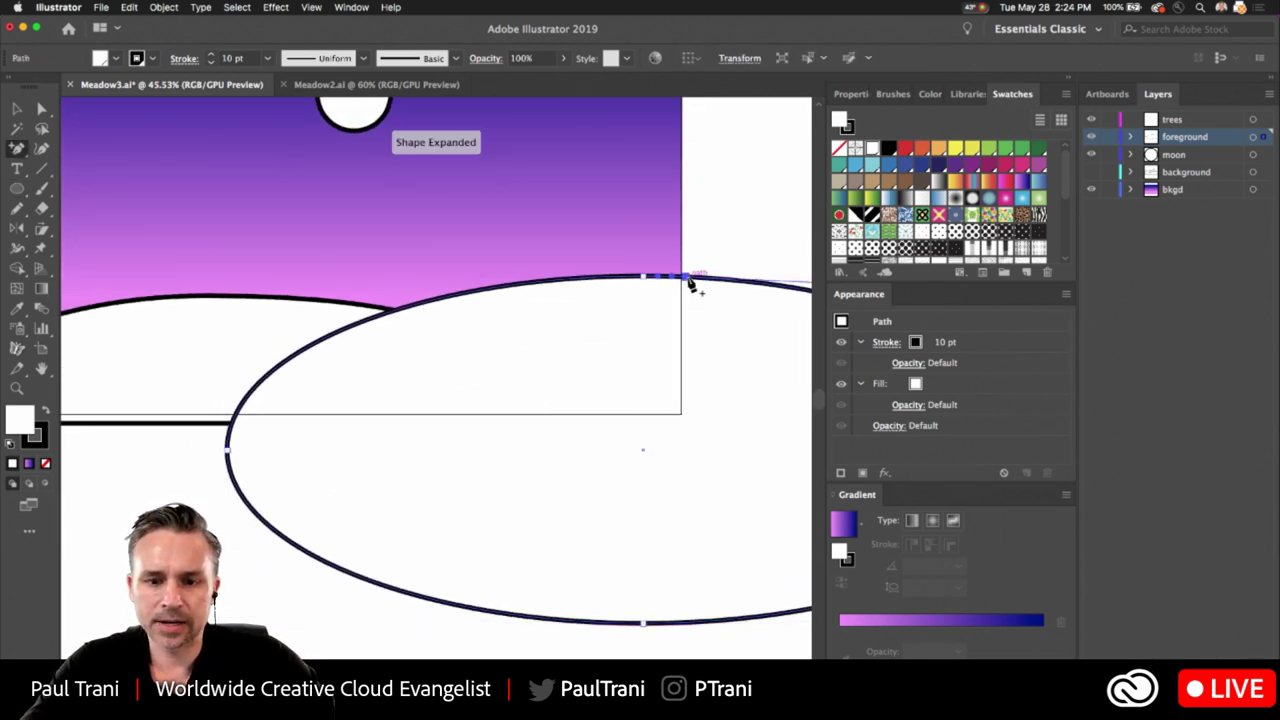
{"action": "scroll", "coordinate": [511, 511], "scroll_direction": "right", "scroll_amount": 6}
{"action": "scroll", "coordinate": [511, 511], "scroll_direction": "down", "scroll_amount": 1}
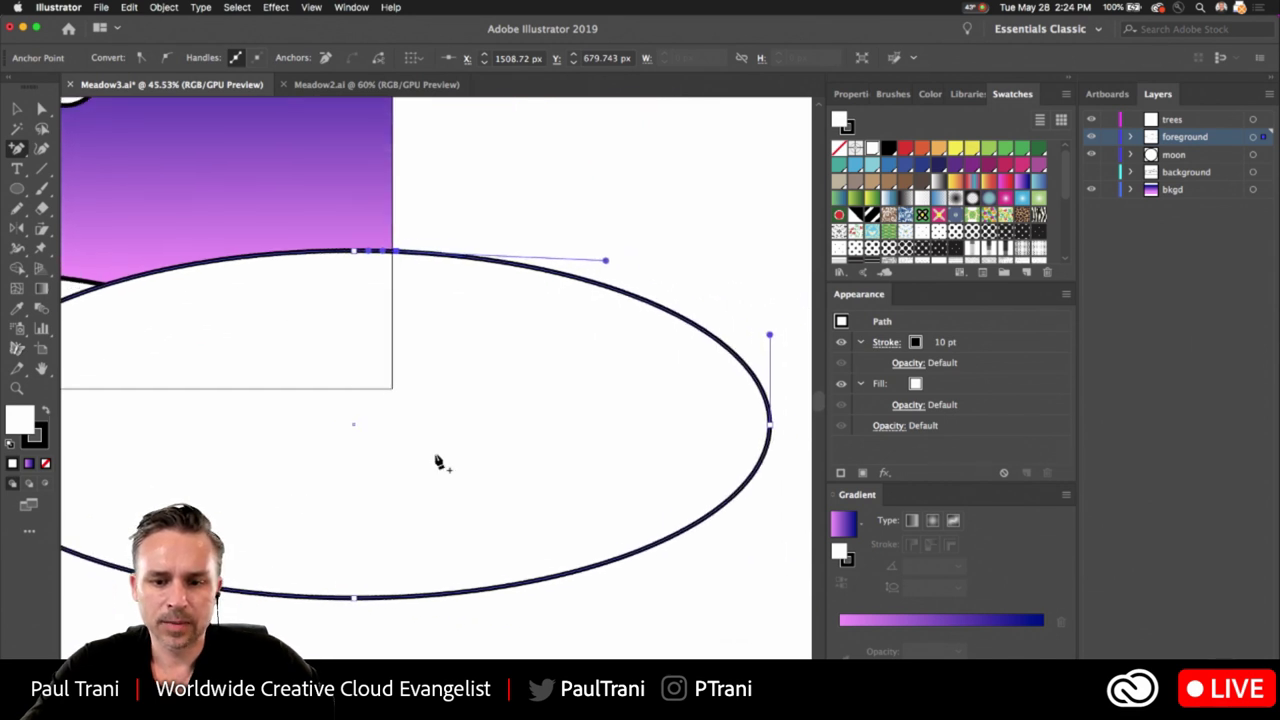
{"action": "left_click", "coordinate": [770, 430]}
Convert the new hill's bottom anchor point to a corner and move it just outside the artboard's bottom-right corner.
{"action": "left_click_drag", "start_coordinate": [343, 443], "coordinate": [551, 443]}
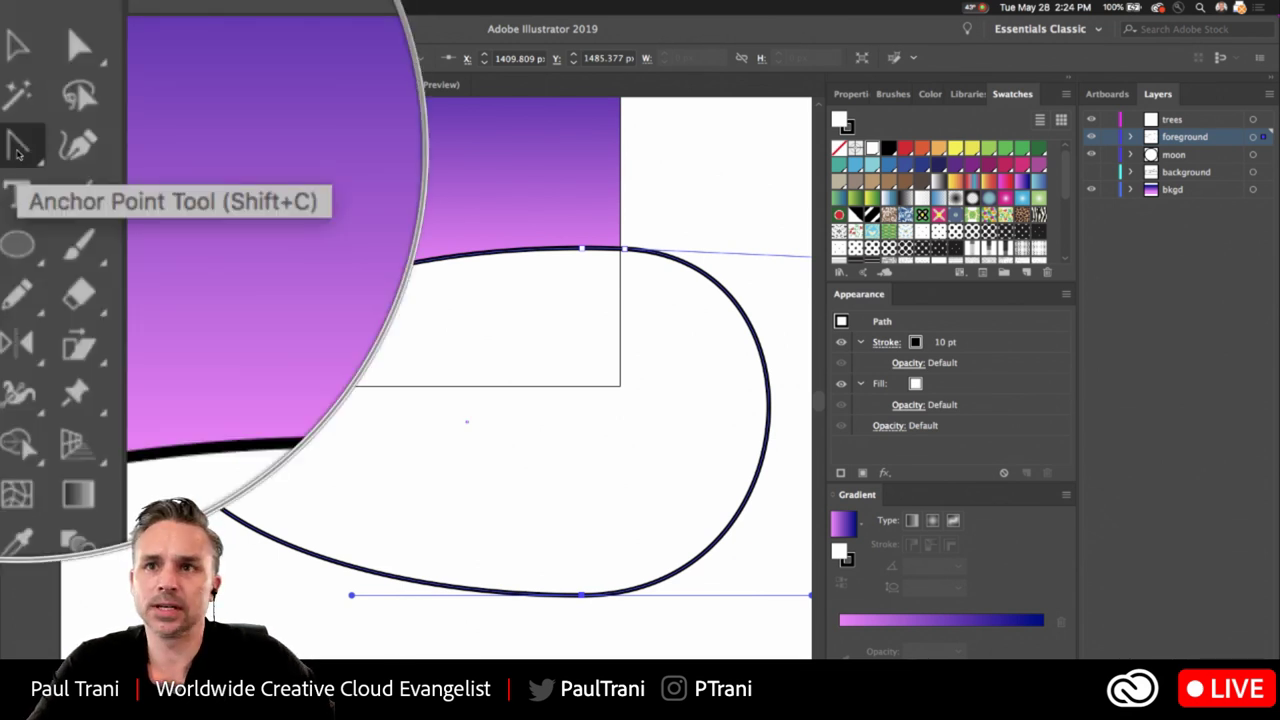
{"action": "left_click", "coordinate": [17, 150]}
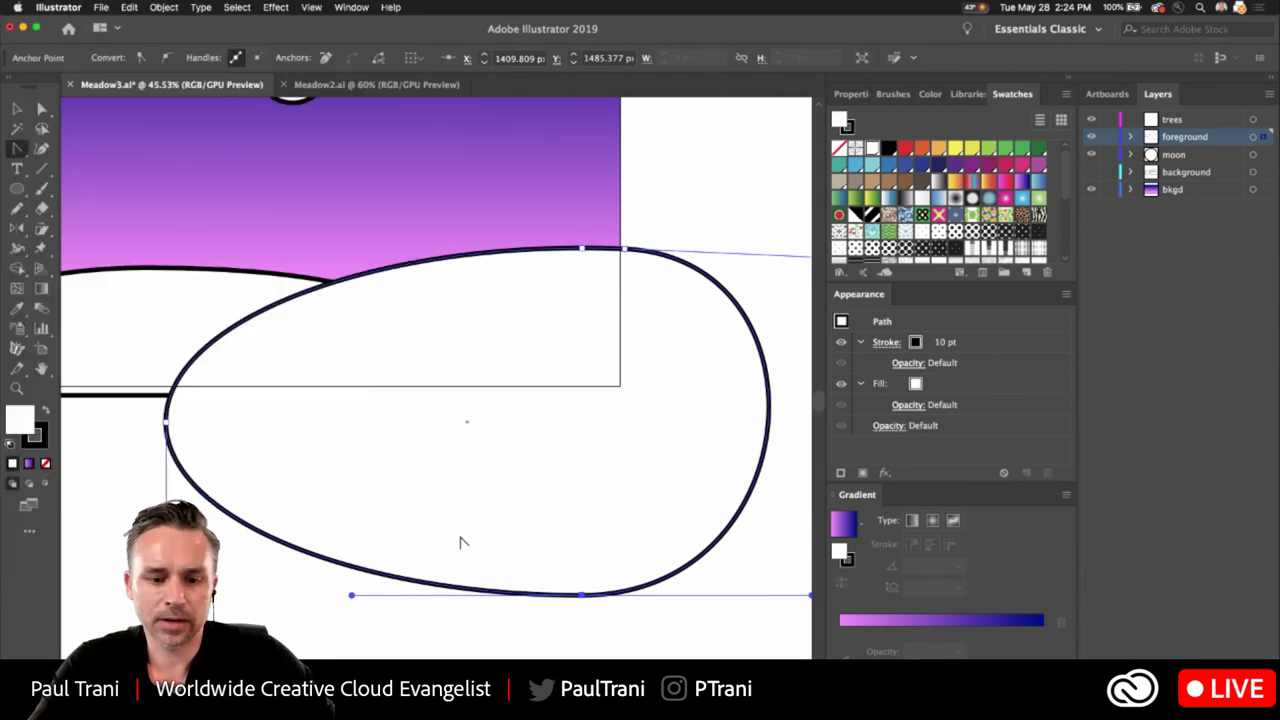
{"action": "left_click", "coordinate": [581, 595]}
{"action": "left_click_drag", "start_coordinate": [581, 595], "coordinate": [630, 398]}
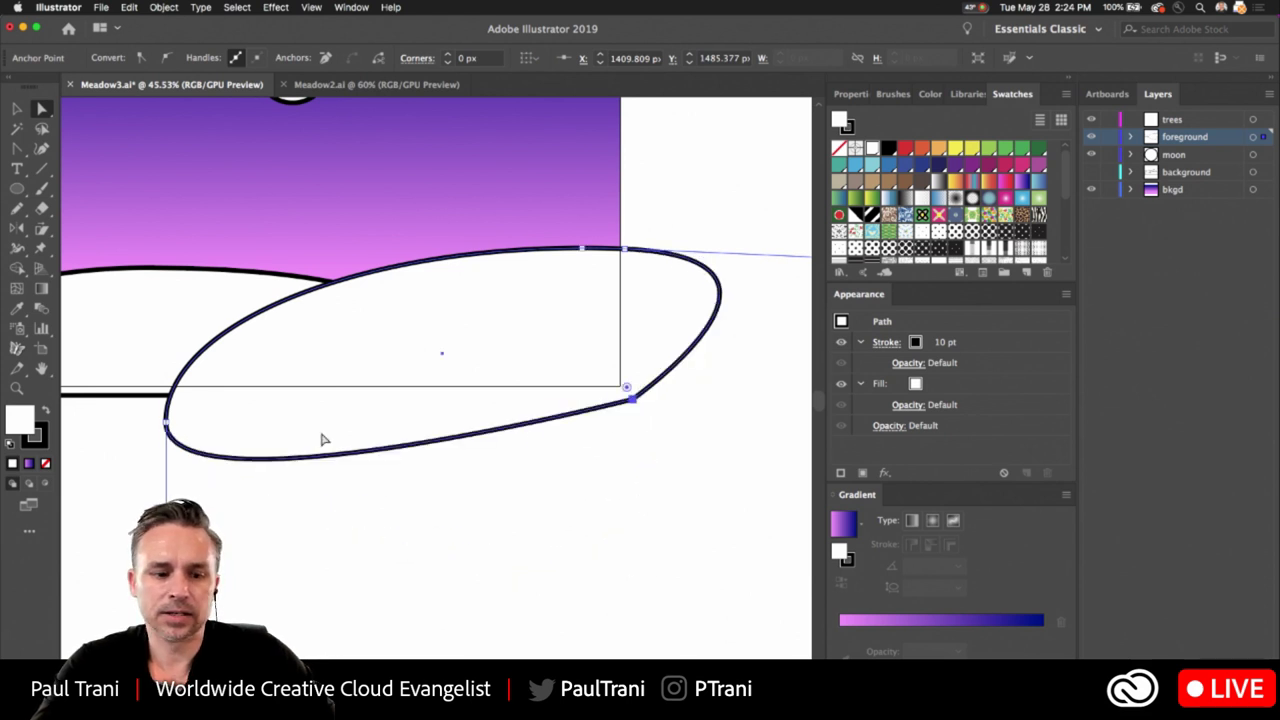
Move the new hill's leftmost anchor point farther left, beneath the left-hand hill.
{"action": "left_click", "coordinate": [165, 423]}
{"action": "left_click_drag", "start_coordinate": [165, 423], "coordinate": [118, 424]}
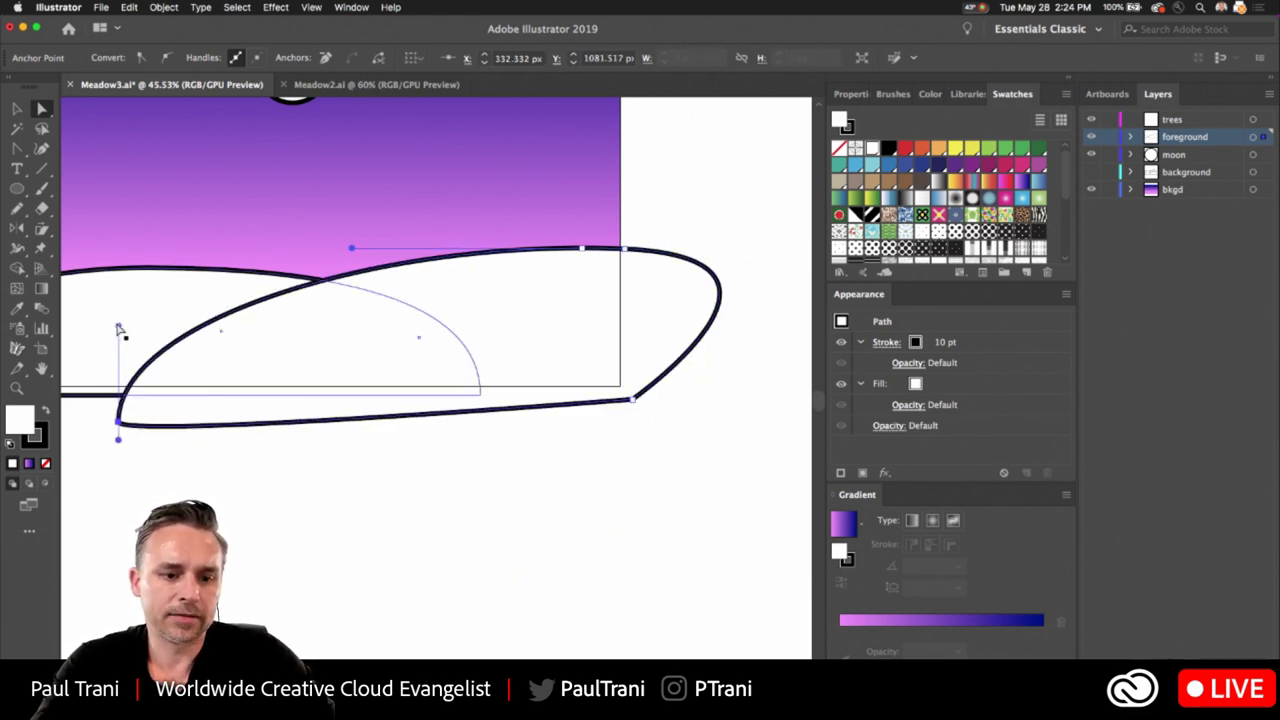
{"action": "left_click", "coordinate": [206, 343]}
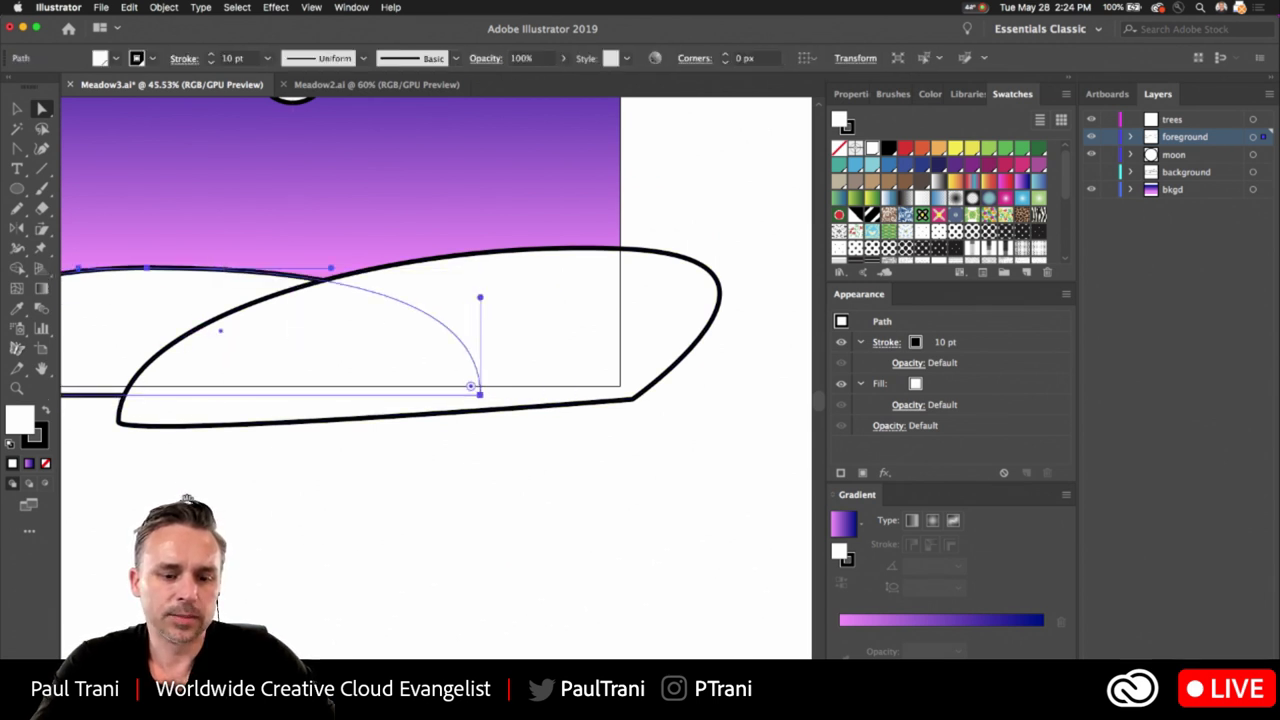
{"action": "scroll", "coordinate": [371, 583], "scroll_direction": "left", "scroll_amount": 5}
{"action": "scroll", "coordinate": [371, 583], "scroll_direction": "up", "scroll_amount": 3}
Raise the new hill's left anchor point slightly and angle its handle up to the right to form a gentle diagonal slope.
{"action": "mouse_move", "coordinate": [310, 428]}
{"action": "left_mouse_down"}
{"action": "mouse_move", "coordinate": [350, 434]}
{"action": "mouse_move", "coordinate": [308, 434]}
{"action": "left_mouse_up"}
{"action": "left_click_drag", "start_coordinate": [310, 525], "coordinate": [309, 493]}
{"action": "left_click_drag", "start_coordinate": [245, 392], "coordinate": [380, 420]}
{"action": "left_click", "coordinate": [310, 505]}
{"action": "left_click_drag", "start_coordinate": [309, 506], "coordinate": [310, 508]}
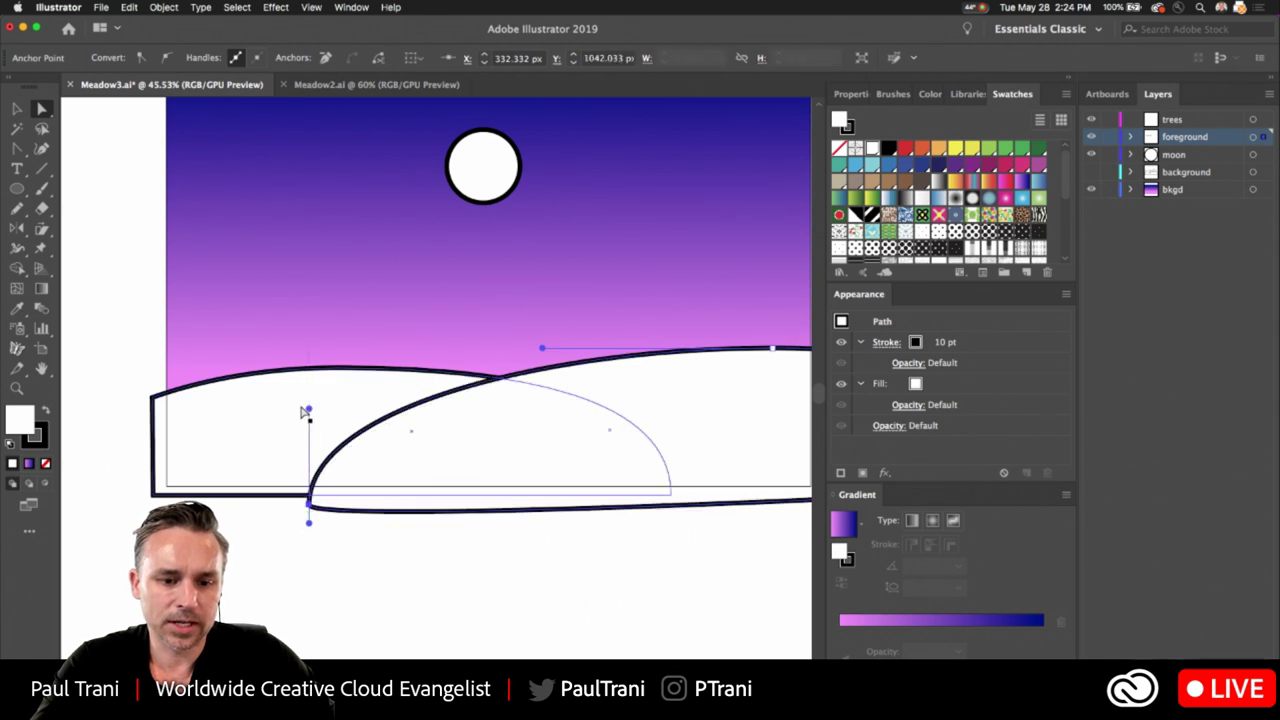
{"action": "left_click_drag", "start_coordinate": [311, 409], "coordinate": [449, 424]}
{"action": "left_click_drag", "start_coordinate": [286, 243], "coordinate": [220, 251]}
Remove the stroke from both foreground hills and deselect them.
{"action": "left_click", "coordinate": [16, 112]}
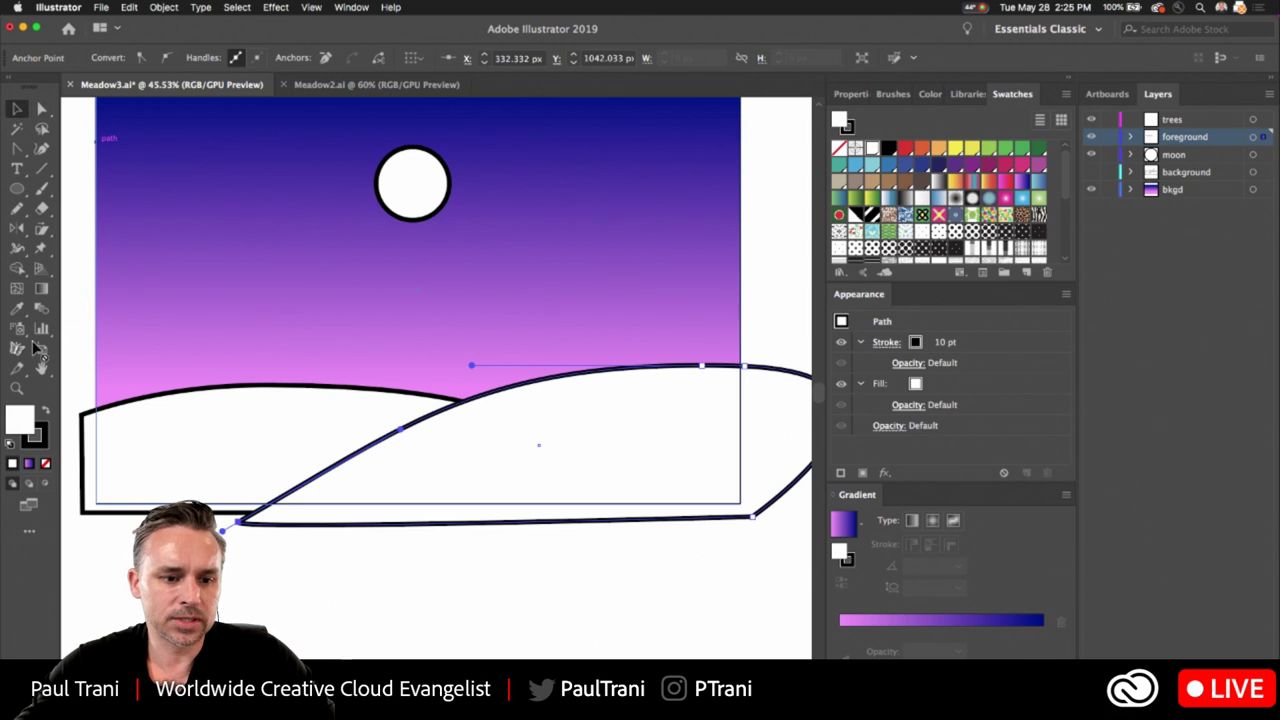
{"action": "left_click", "coordinate": [44, 446]}
{"action": "left_click", "coordinate": [154, 449], "text": "shift"}
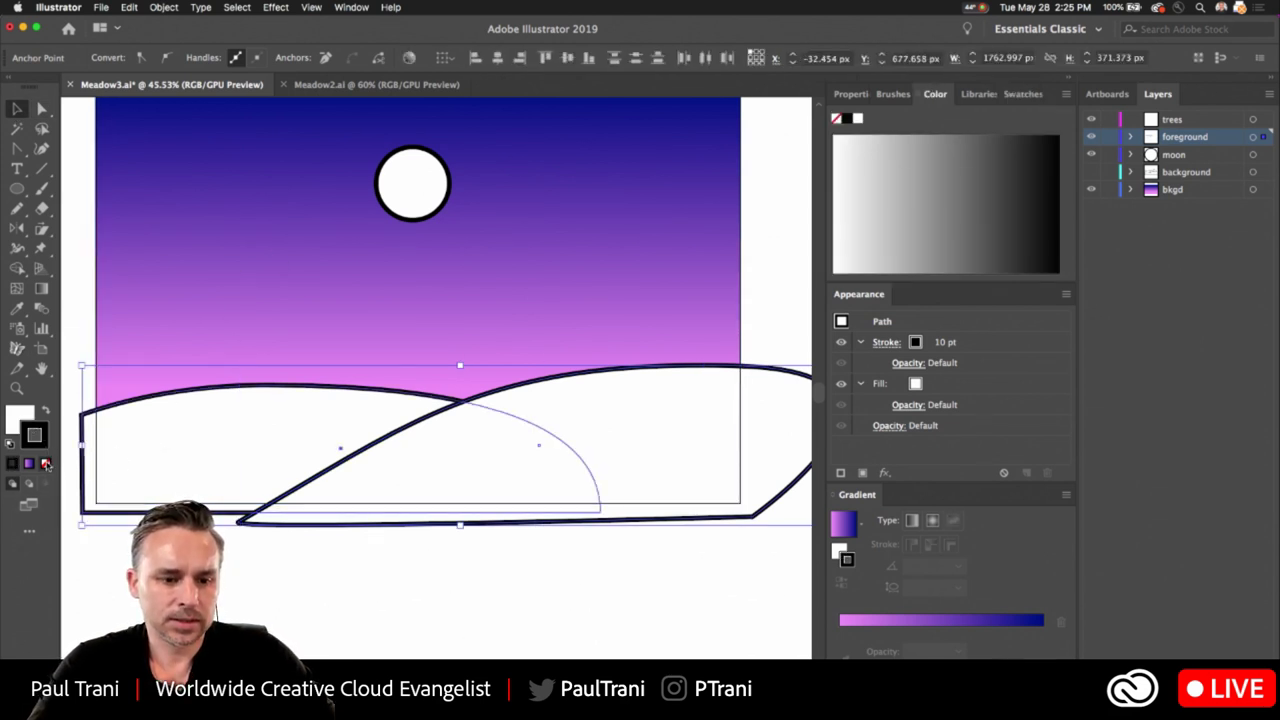
{"action": "left_click", "coordinate": [45, 463]}
{"action": "key", "text": "shift+super+a"}
Fill the right-hand hill with the pink-to-navy gradient swatch and leave its stroke at none.
{"action": "left_click", "coordinate": [316, 440]}
{"action": "left_click", "coordinate": [580, 411]}
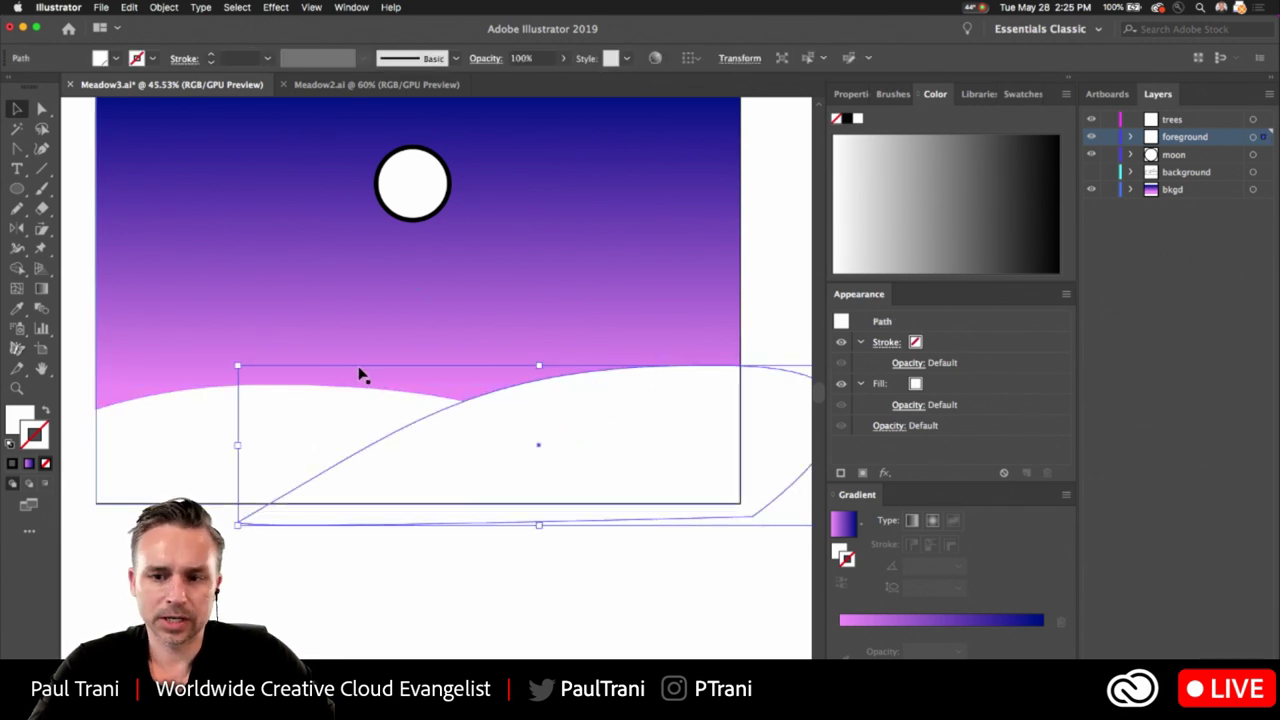
{"action": "left_click", "coordinate": [1020, 95]}
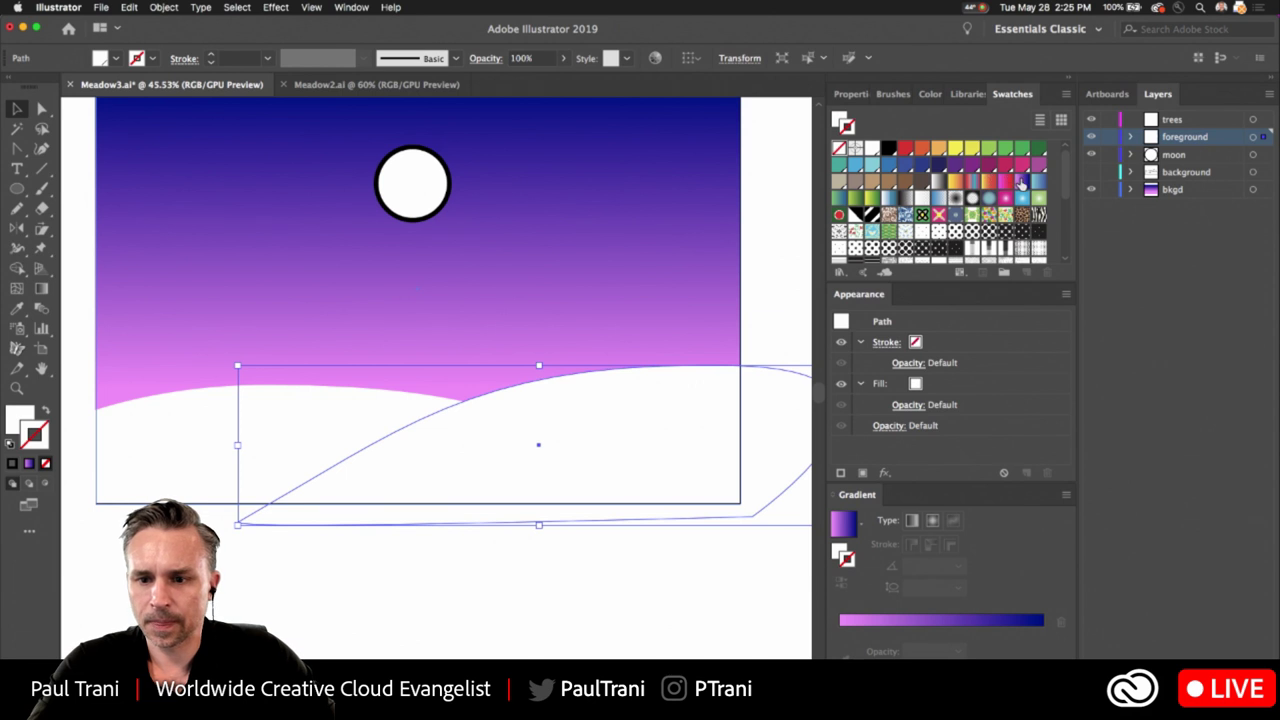
{"action": "left_click", "coordinate": [1021, 183]}
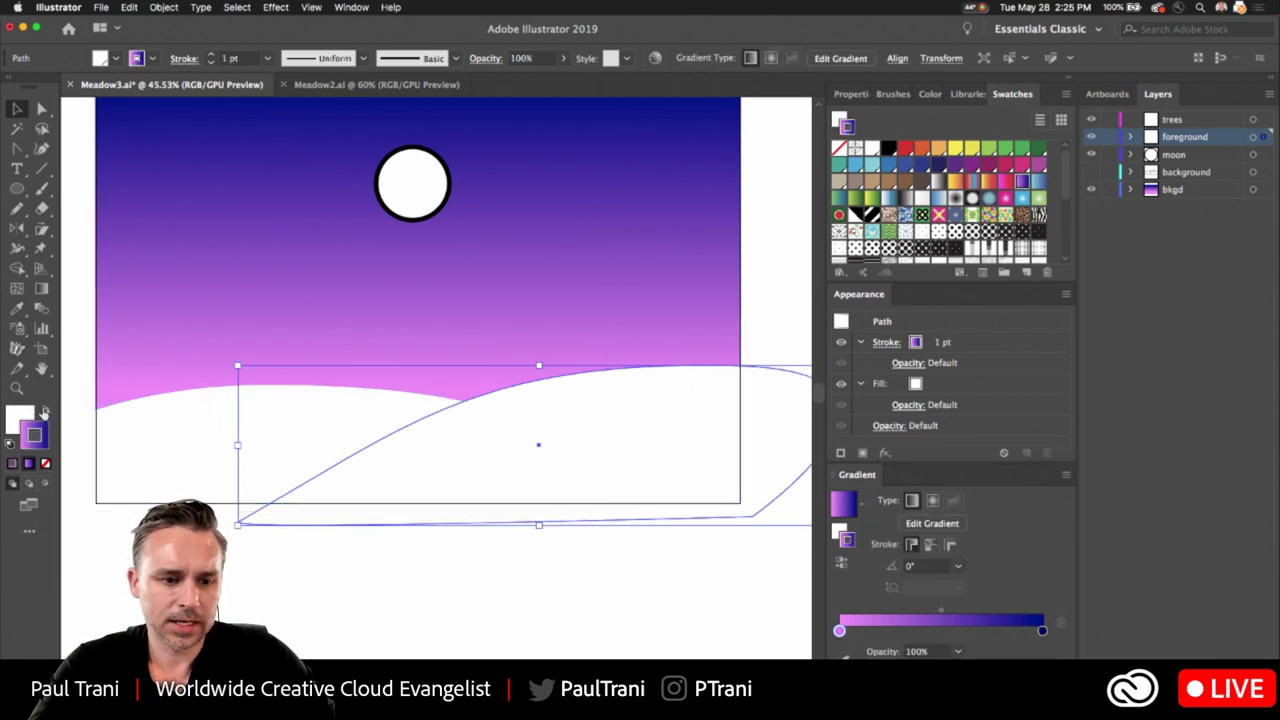
{"action": "left_click", "coordinate": [44, 411]}
{"action": "left_click", "coordinate": [45, 463]}
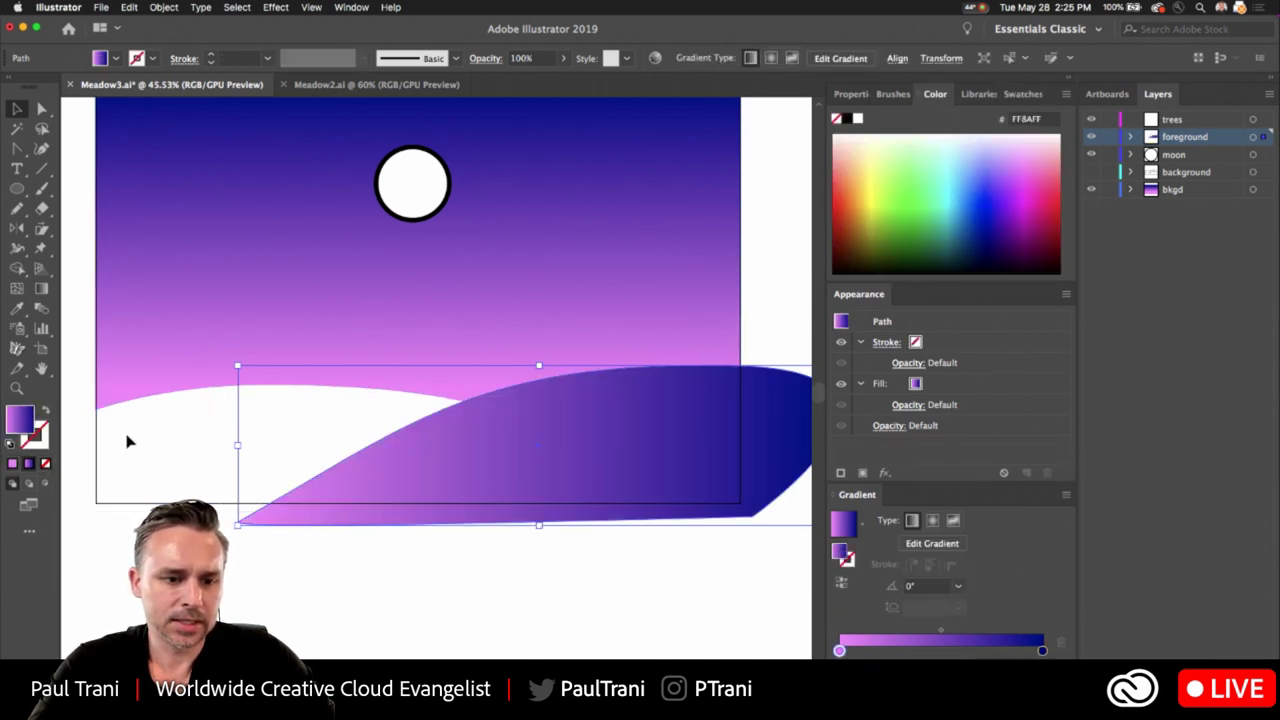
Fill the left-hand hill with the pink-to-navy gradient swatch and run the gradient vertically, pink at the top and navy at the bottom.
{"action": "left_click", "coordinate": [82, 441]}
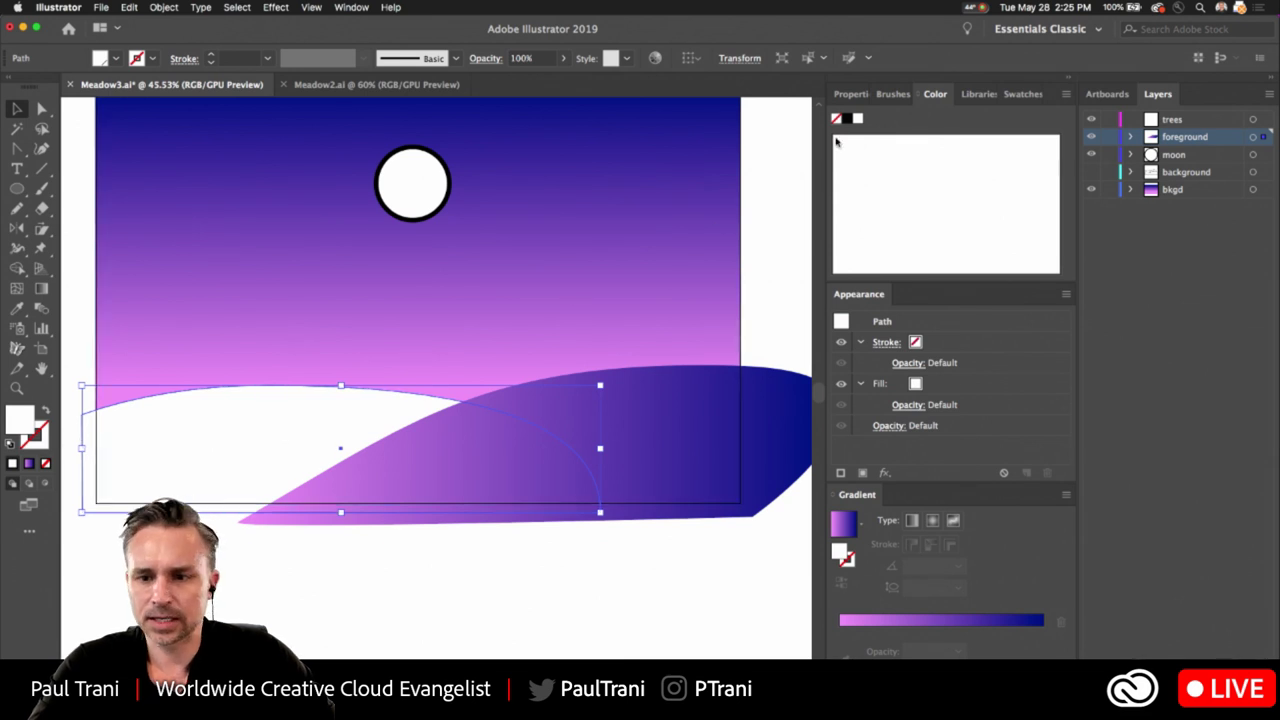
{"action": "left_click", "coordinate": [1010, 94]}
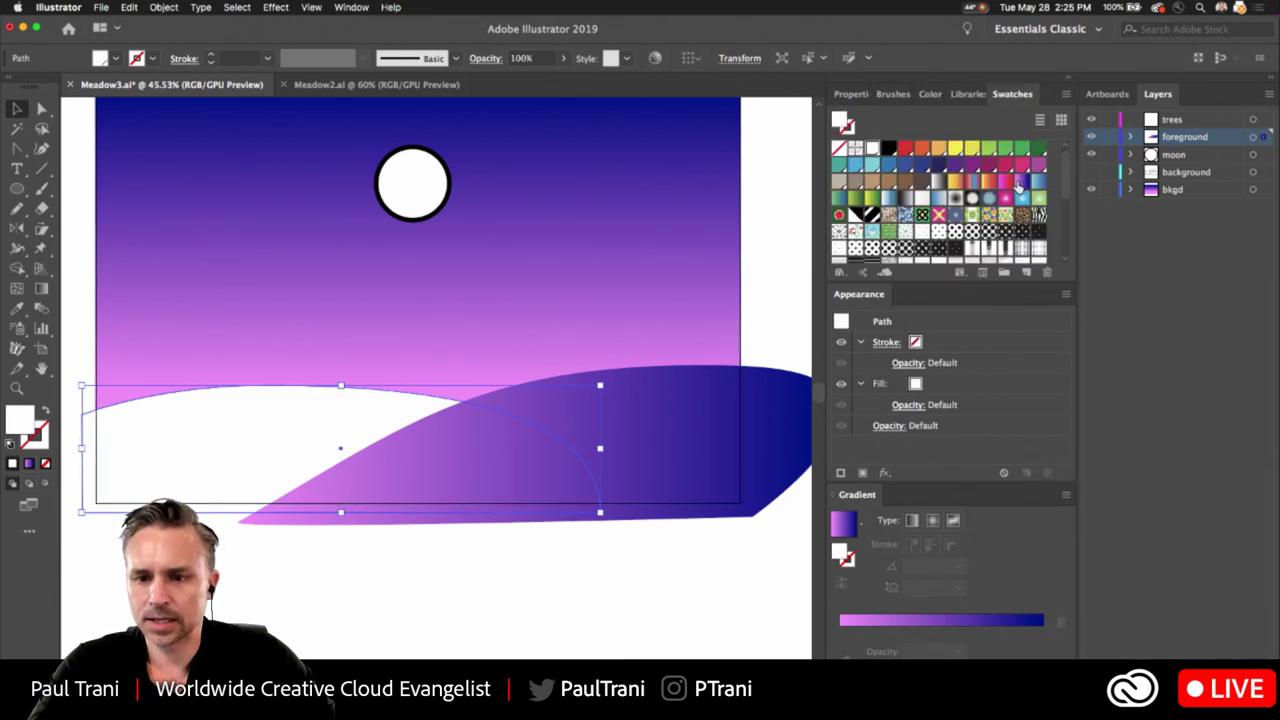
{"action": "left_click", "coordinate": [1020, 183]}
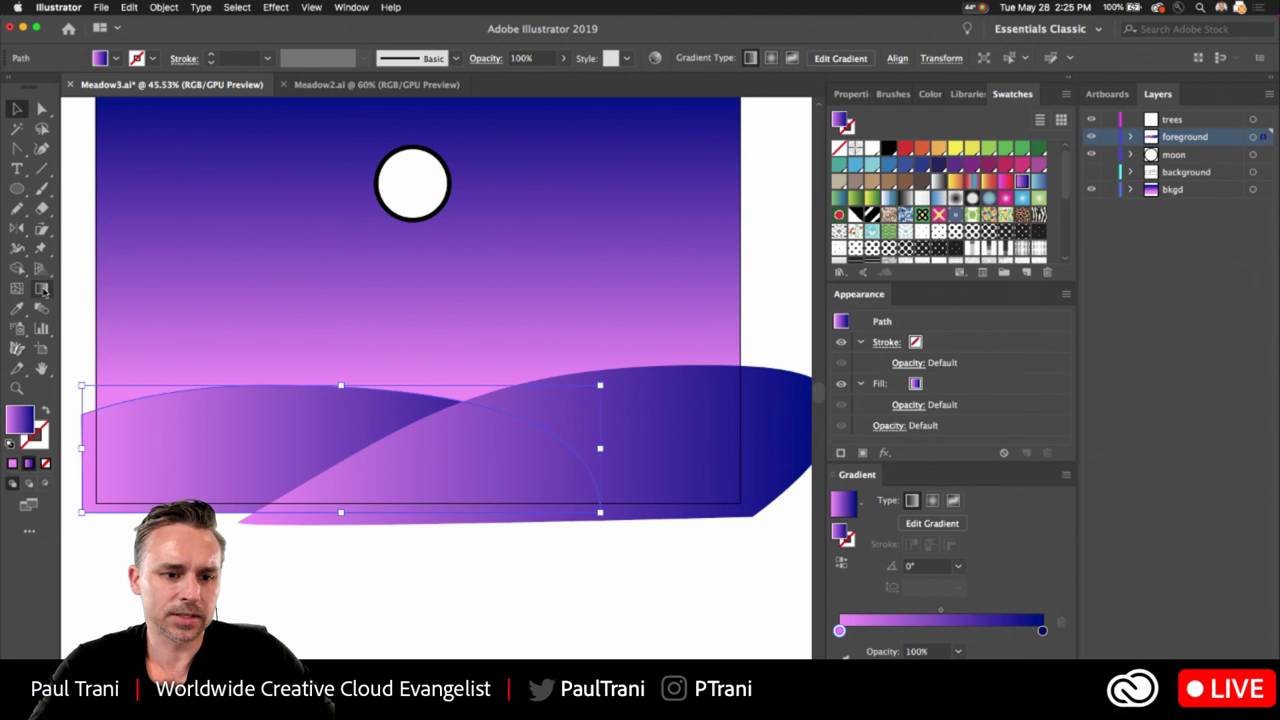
{"action": "left_click", "coordinate": [42, 290]}
{"action": "left_click_drag", "start_coordinate": [268, 336], "coordinate": [267, 533]}
Redirect the right-hand hill's gradient to run nearly vertically from pink above its crest to navy below its base.
{"action": "left_click", "coordinate": [16, 108]}
{"action": "left_click", "coordinate": [441, 445]}
{"action": "left_click", "coordinate": [41, 288]}
{"action": "mouse_move", "coordinate": [520, 342]}
{"action": "left_mouse_down"}
{"action": "mouse_move", "coordinate": [549, 530]}
{"action": "mouse_move", "coordinate": [506, 544]}
{"action": "mouse_move", "coordinate": [510, 568]}
{"action": "left_mouse_up"}
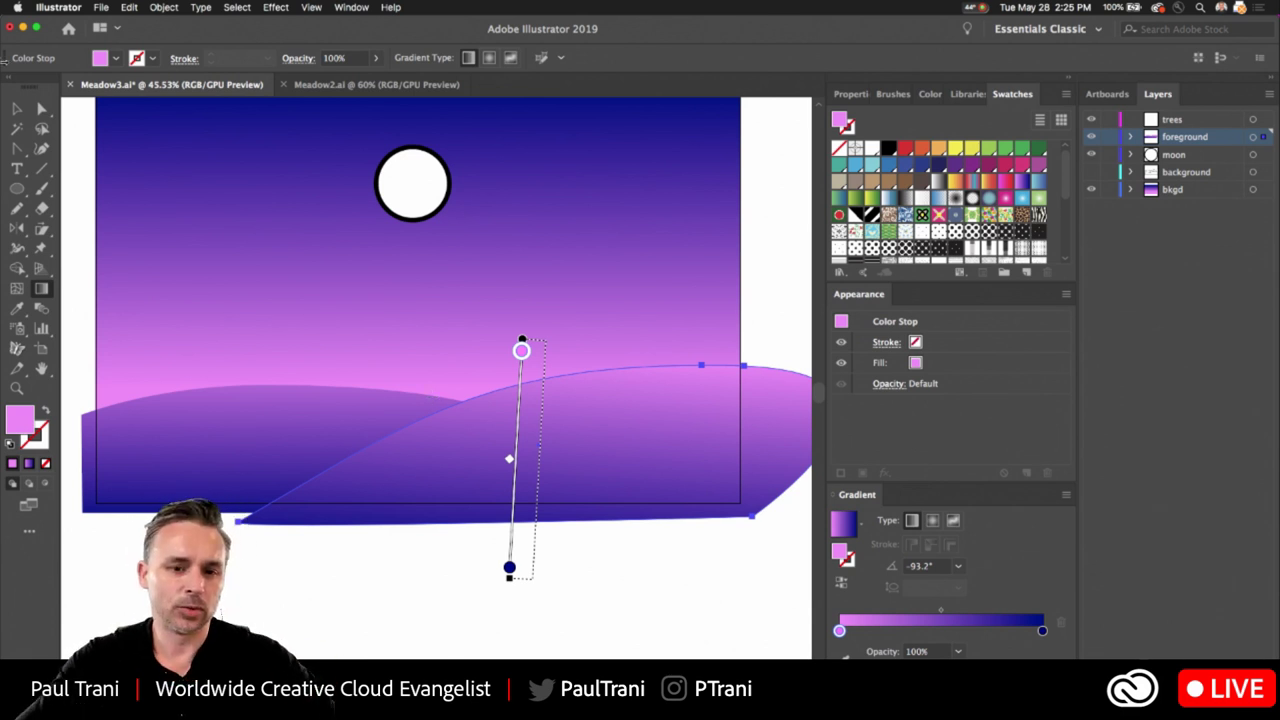
Remove the moon's black stroke and make its fill the active attribute.
{"action": "left_click", "coordinate": [17, 108]}
{"action": "left_click", "coordinate": [400, 183]}
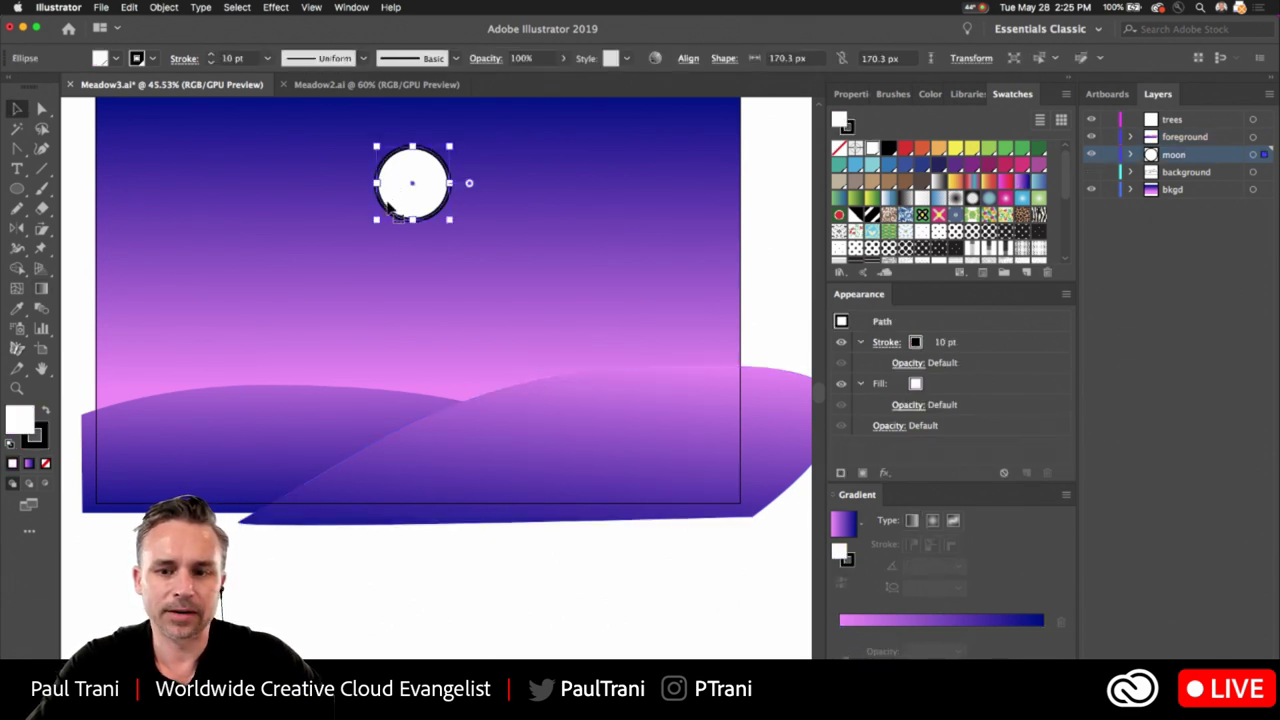
{"action": "left_click", "coordinate": [45, 463]}
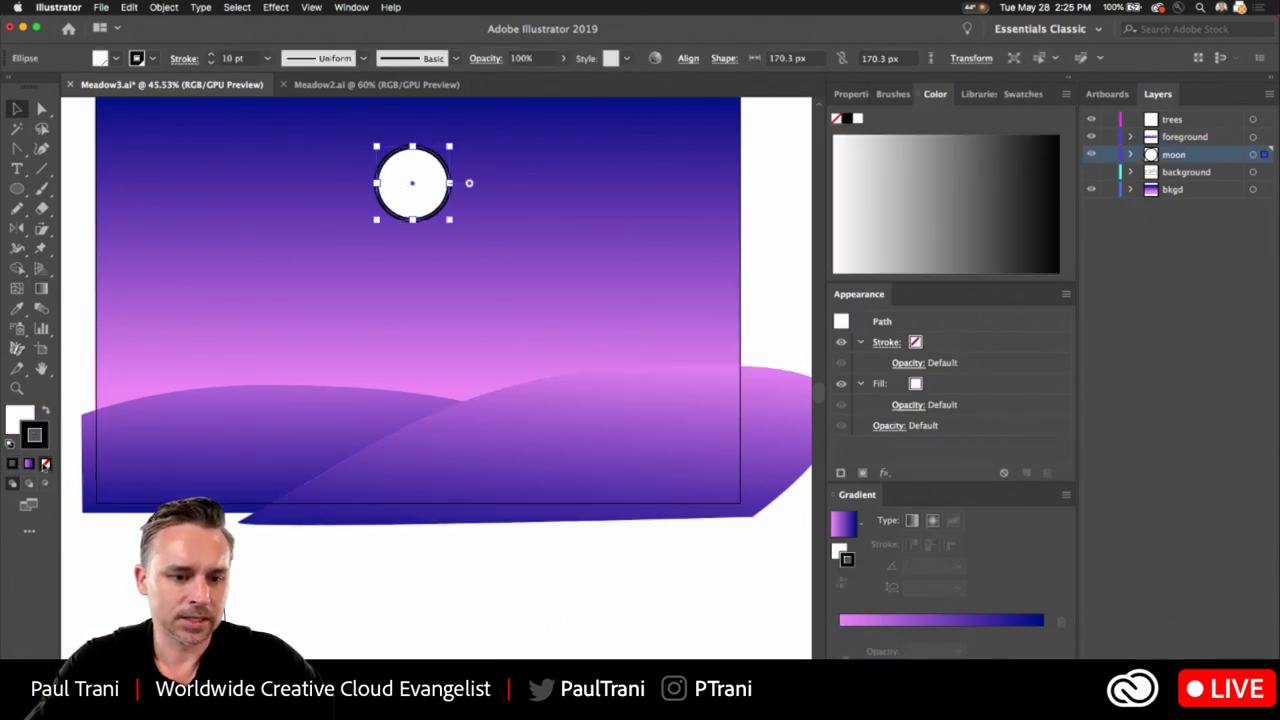
{"action": "left_click", "coordinate": [21, 420]}
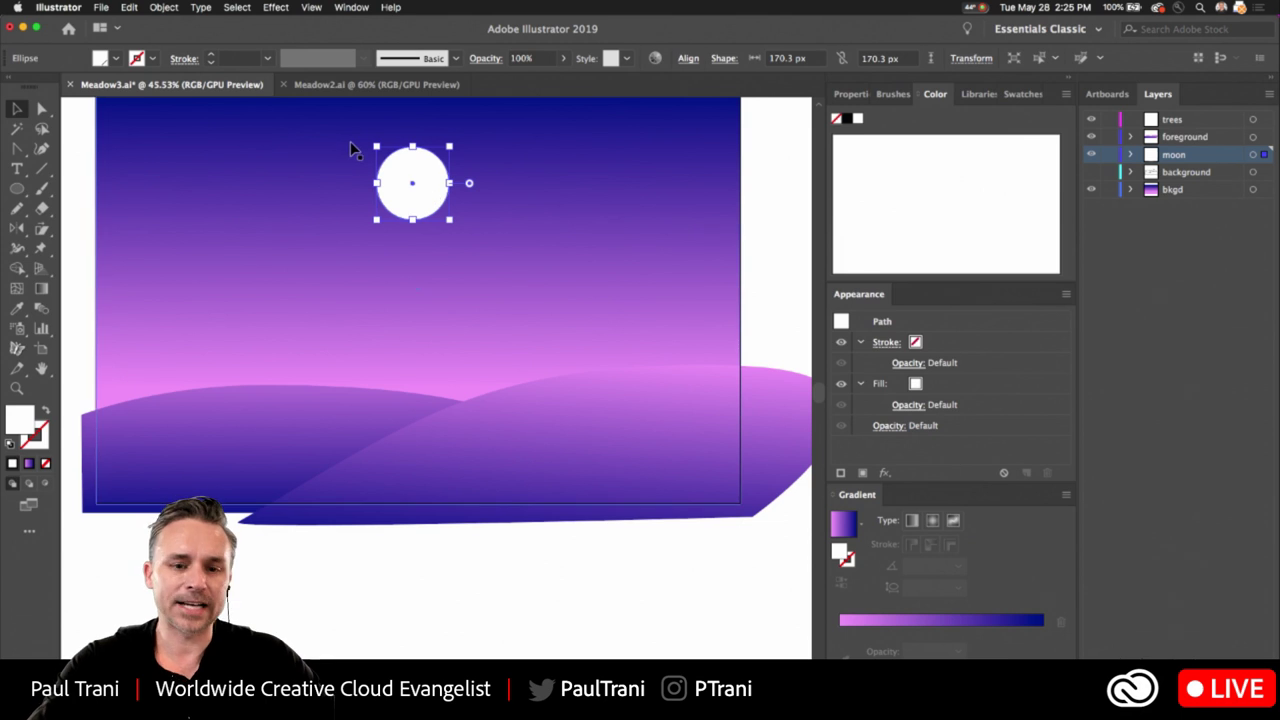
Fill the moon with the linear gradient that fades from white to transparent.
{"action": "scroll", "coordinate": [350, 141], "scroll_direction": "up", "scroll_amount": 2}
{"action": "scroll", "coordinate": [330, 180], "scroll_direction": "up", "scroll_amount": 1}
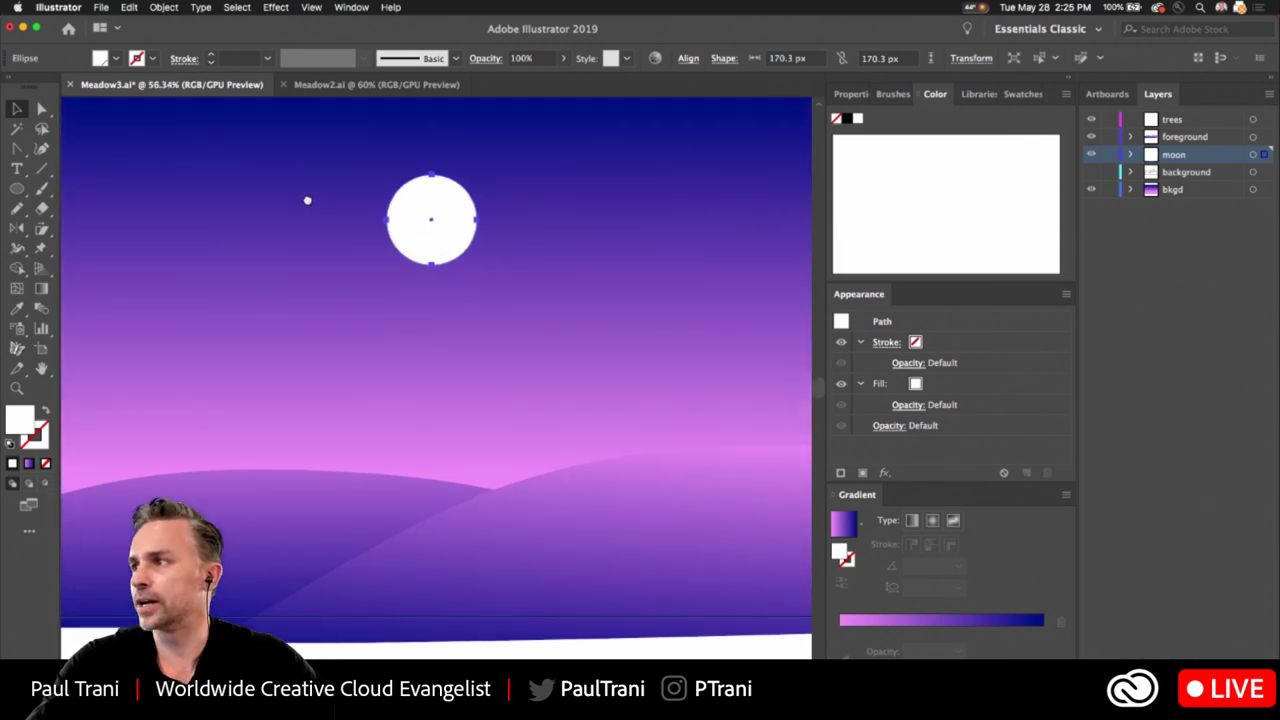
{"action": "left_click", "coordinate": [475, 530]}
{"action": "left_click", "coordinate": [414, 223]}
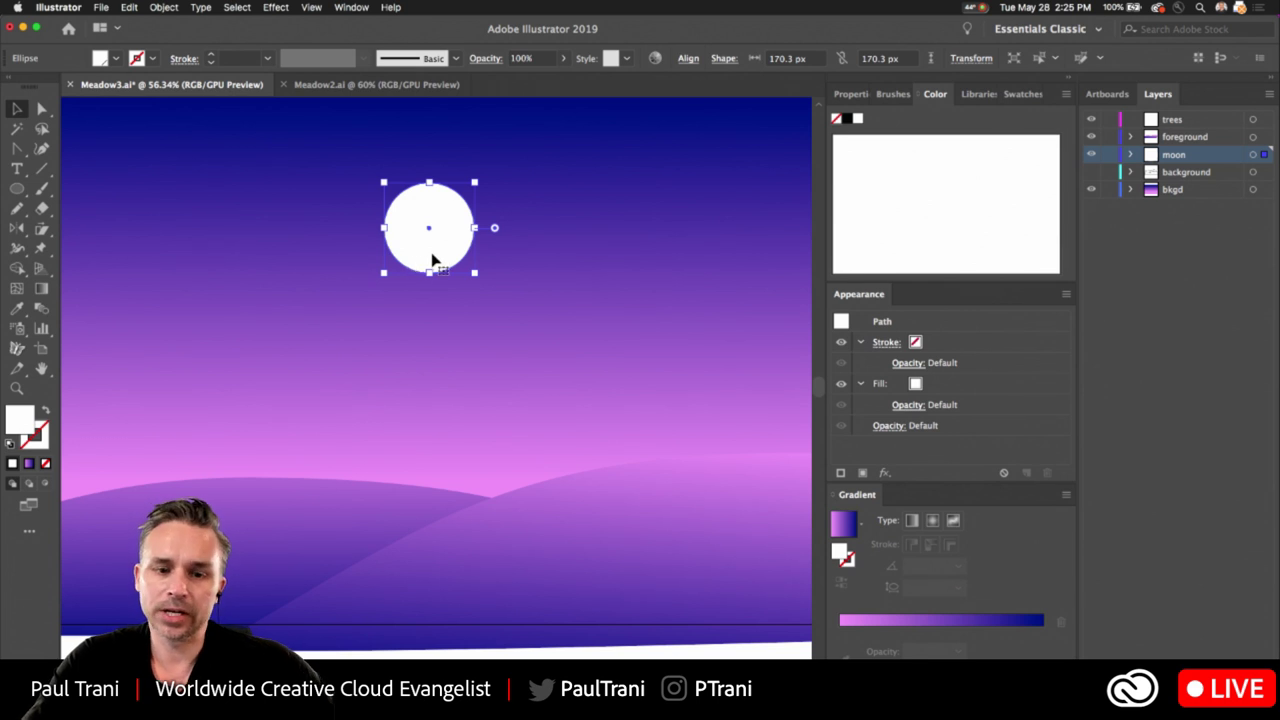
{"action": "scroll", "coordinate": [405, 240], "scroll_direction": "up", "scroll_amount": 3}
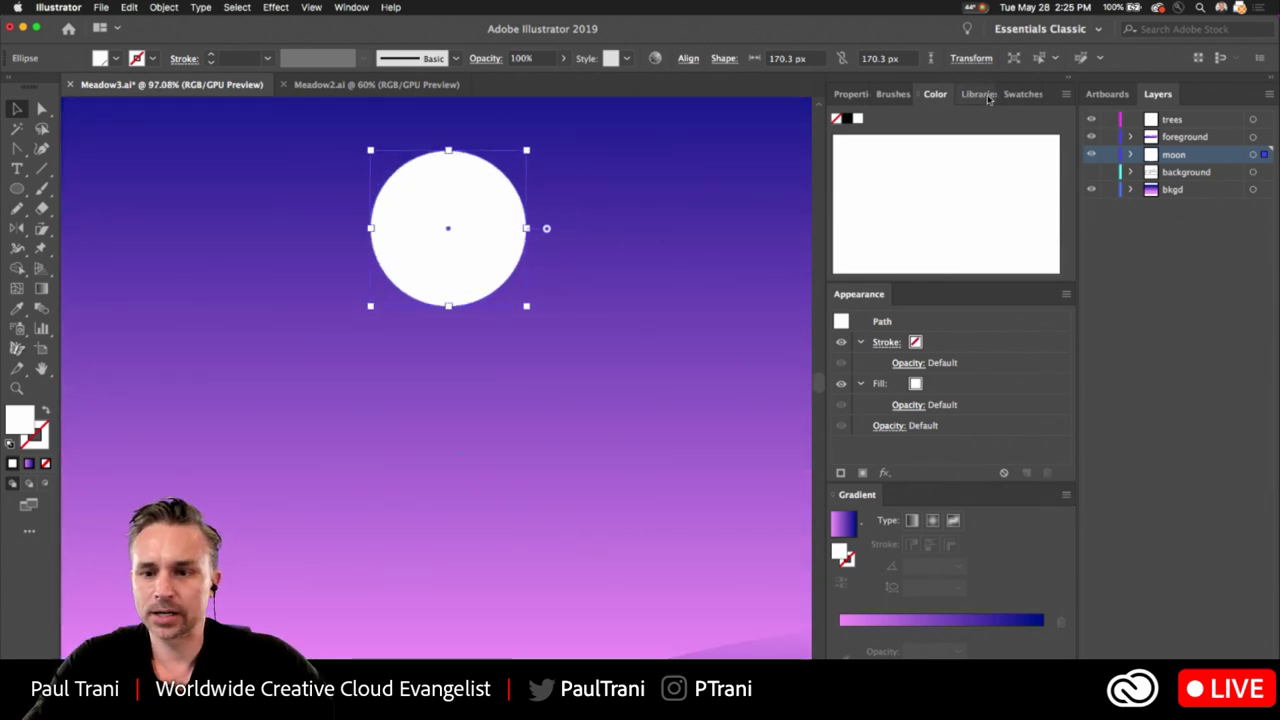
{"action": "left_click", "coordinate": [1020, 94]}
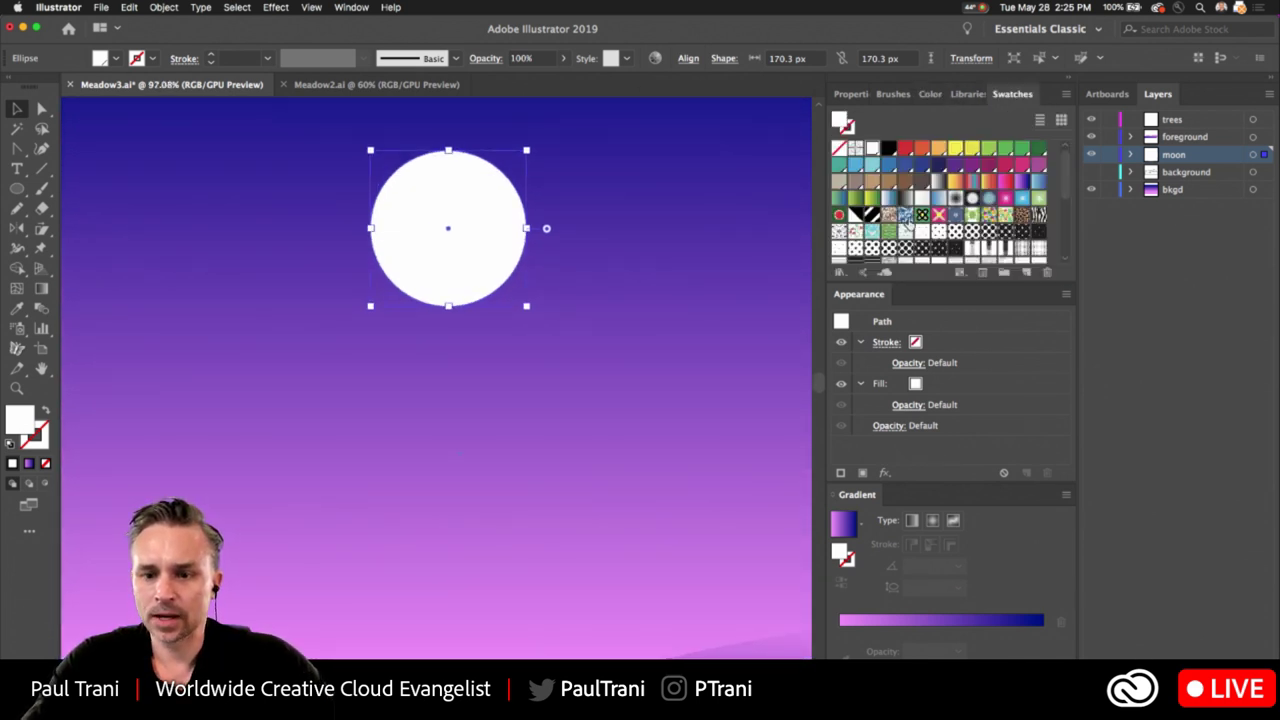
{"action": "key", "text": "period"}
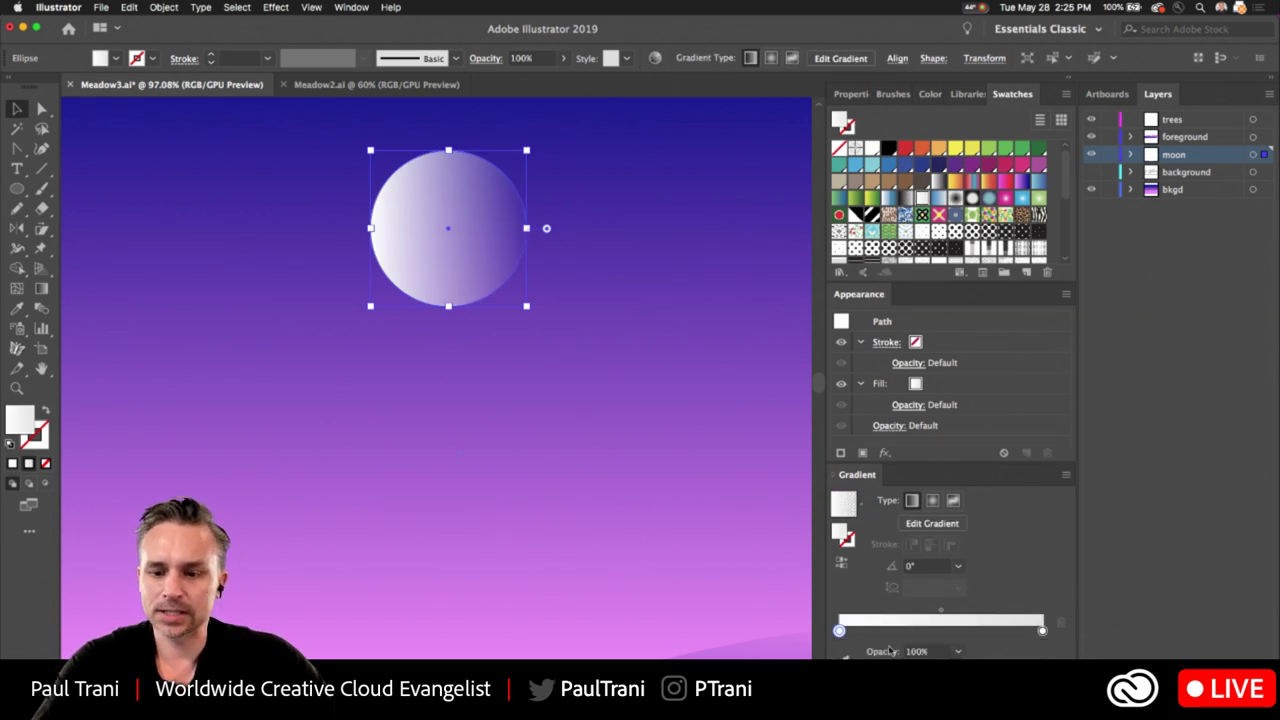
Set the end color stop of the moon's gradient to yellow at 100% opacity.
{"action": "double_click", "coordinate": [1042, 632]}
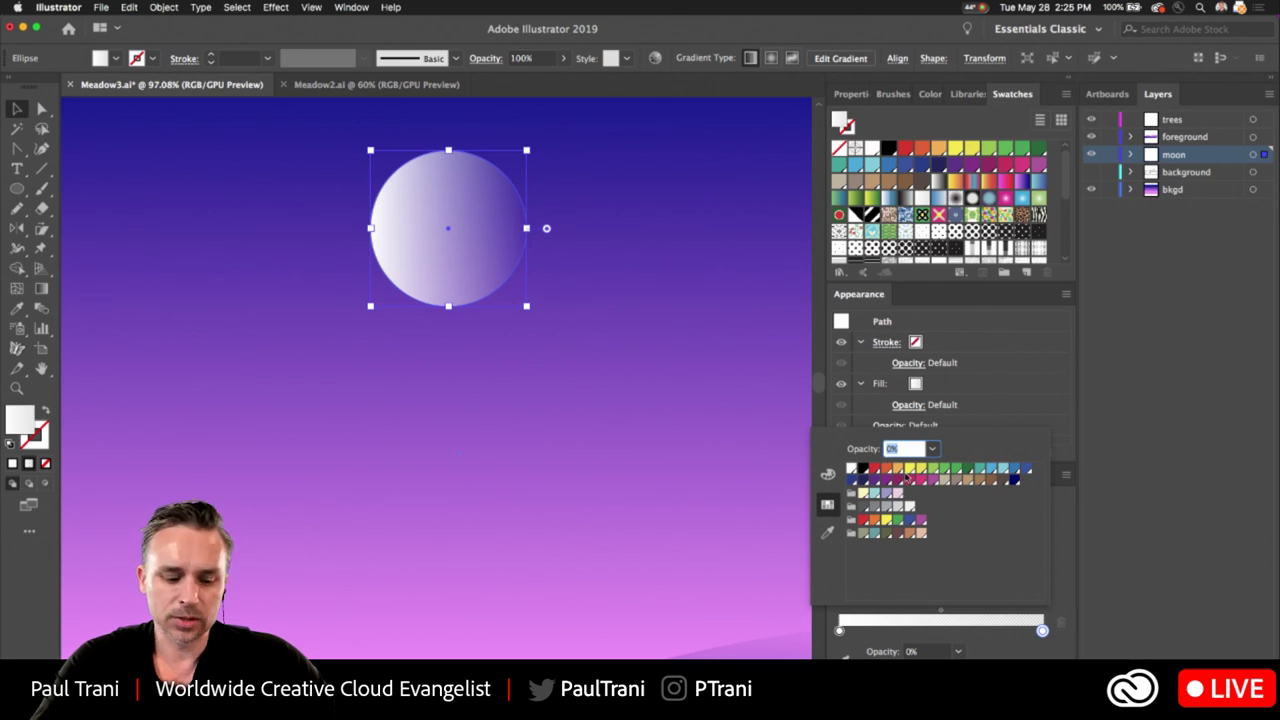
{"action": "left_click", "coordinate": [910, 467]}
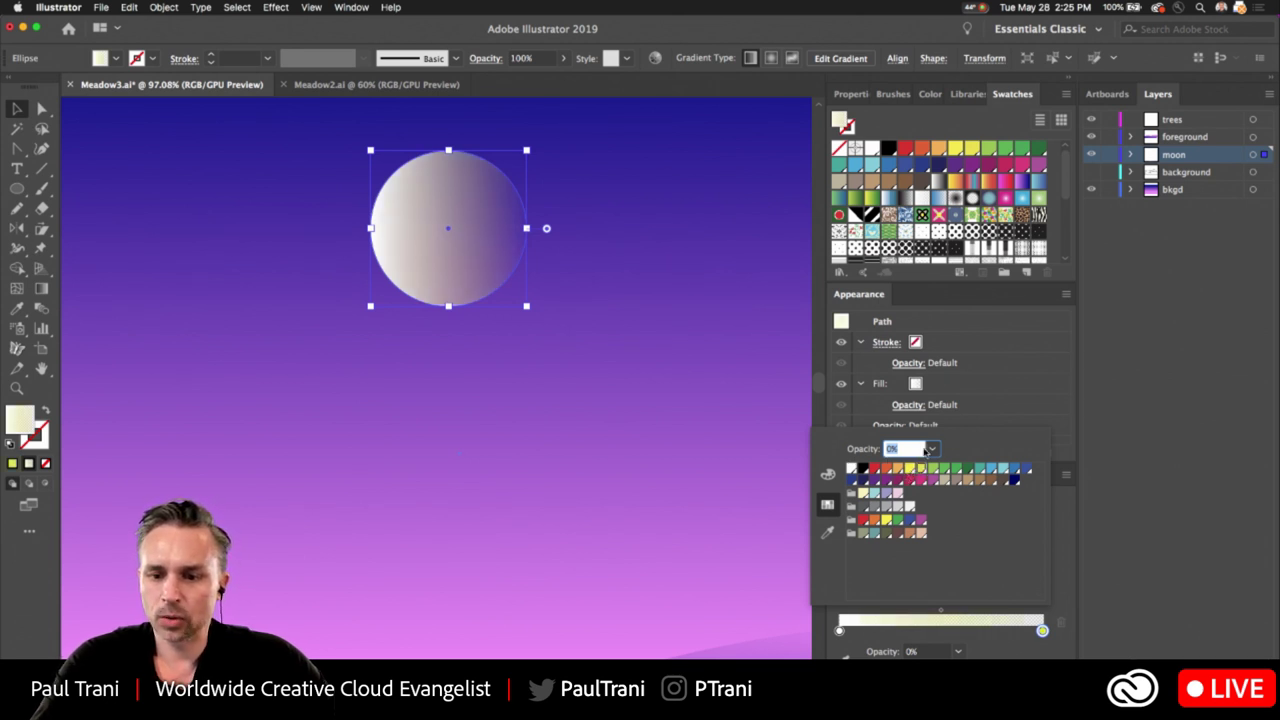
{"action": "left_click", "coordinate": [932, 449]}
{"action": "left_click", "coordinate": [956, 650]}
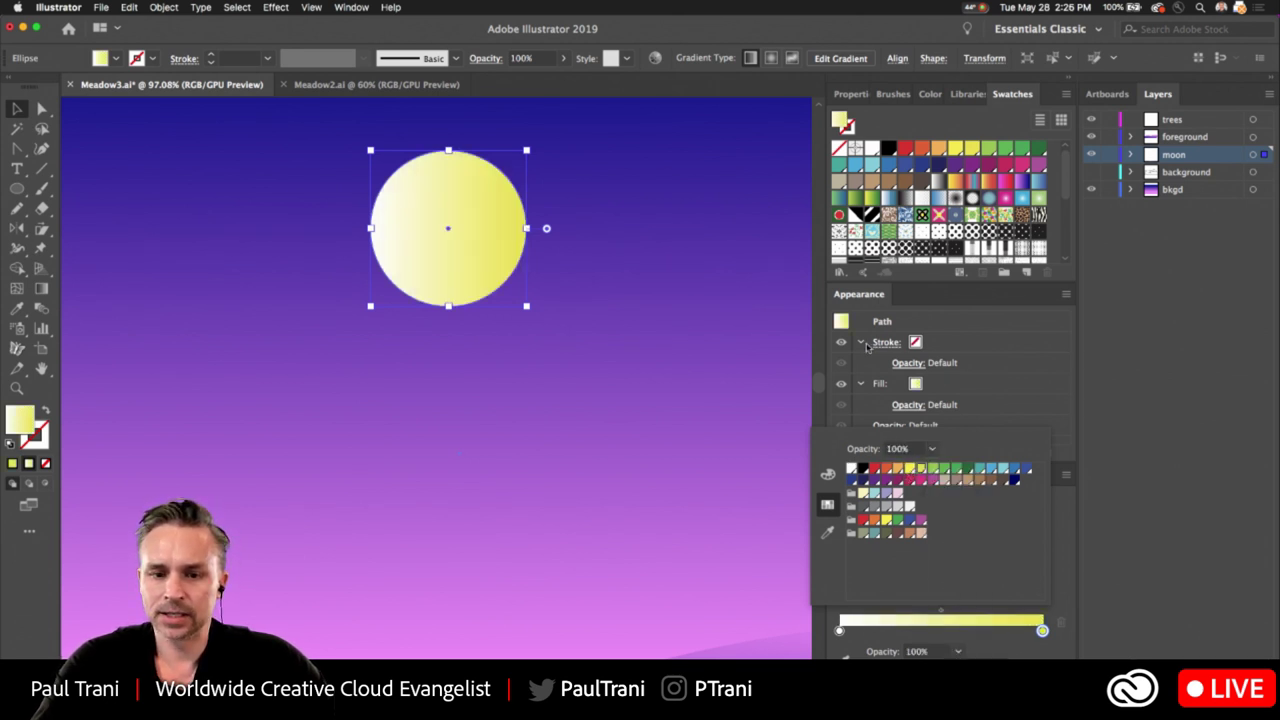
{"action": "left_click", "coordinate": [932, 449]}
{"action": "left_click", "coordinate": [957, 448]}
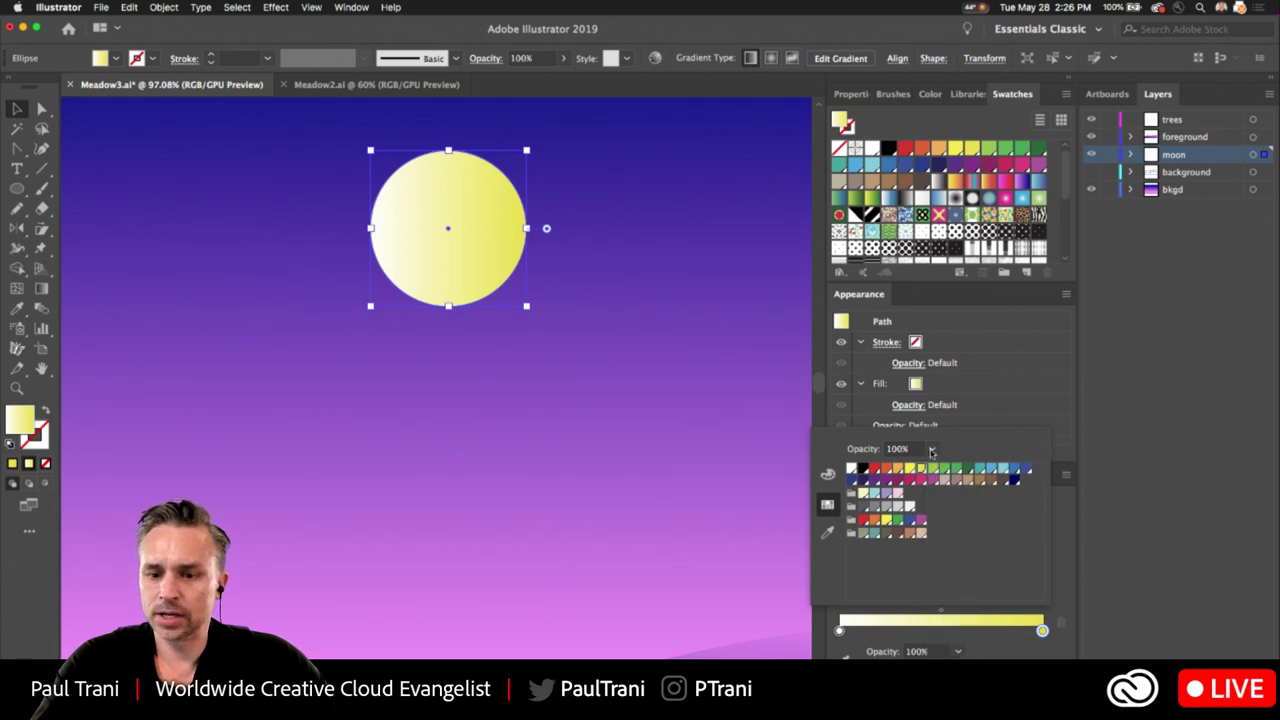
Try white at 100% opacity on the moon gradient's end stop and switch the stop back to yellow.
{"action": "left_click", "coordinate": [851, 469]}
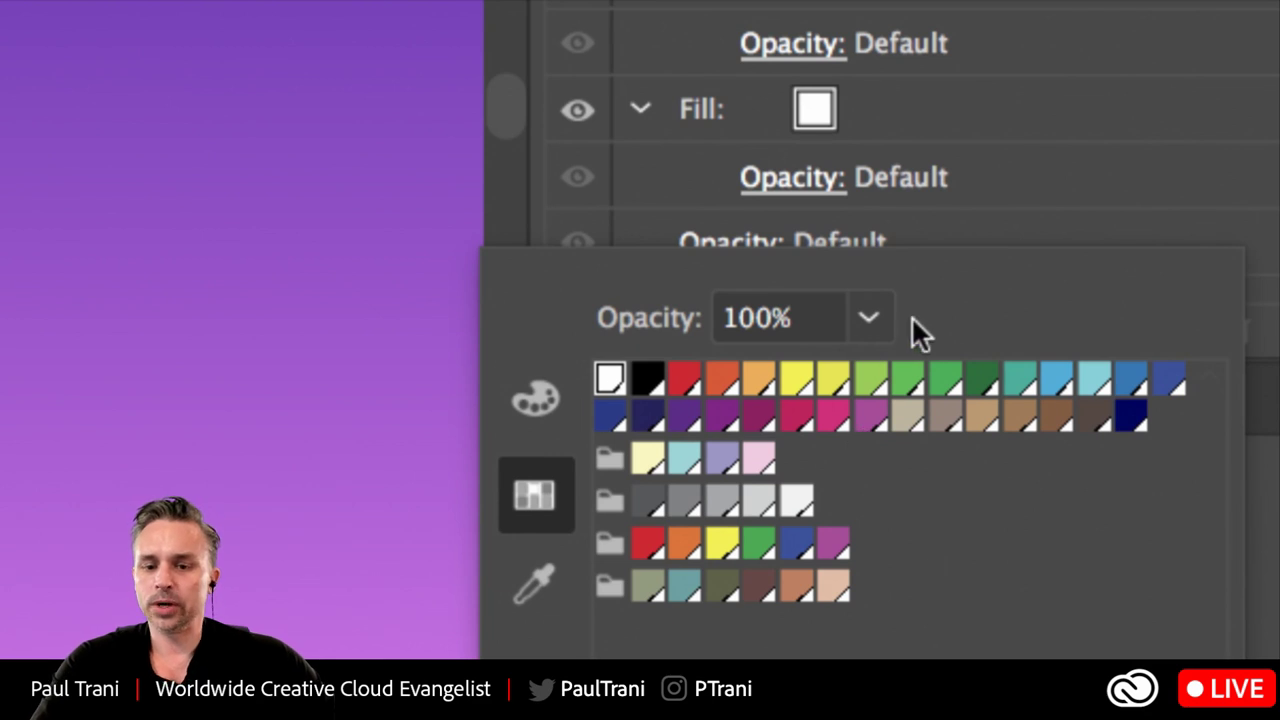
{"action": "left_click", "coordinate": [869, 317]}
{"action": "left_click", "coordinate": [950, 308]}
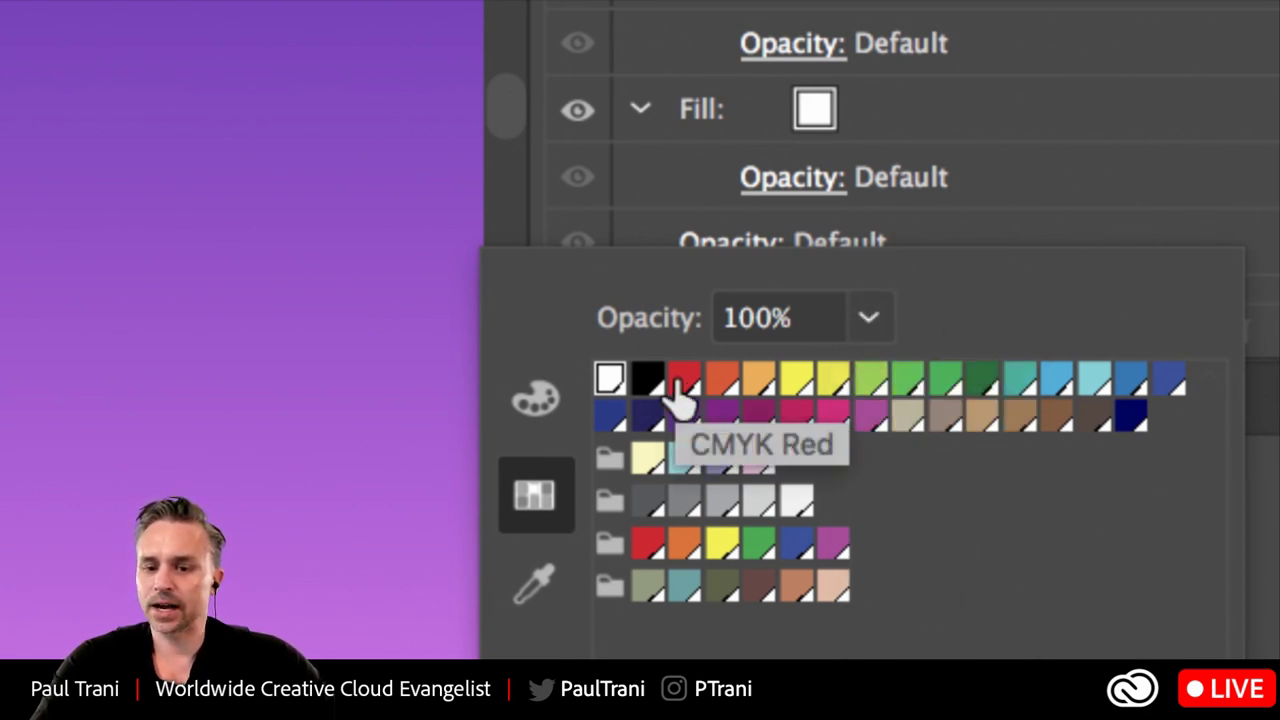
{"action": "left_click", "coordinate": [833, 385]}
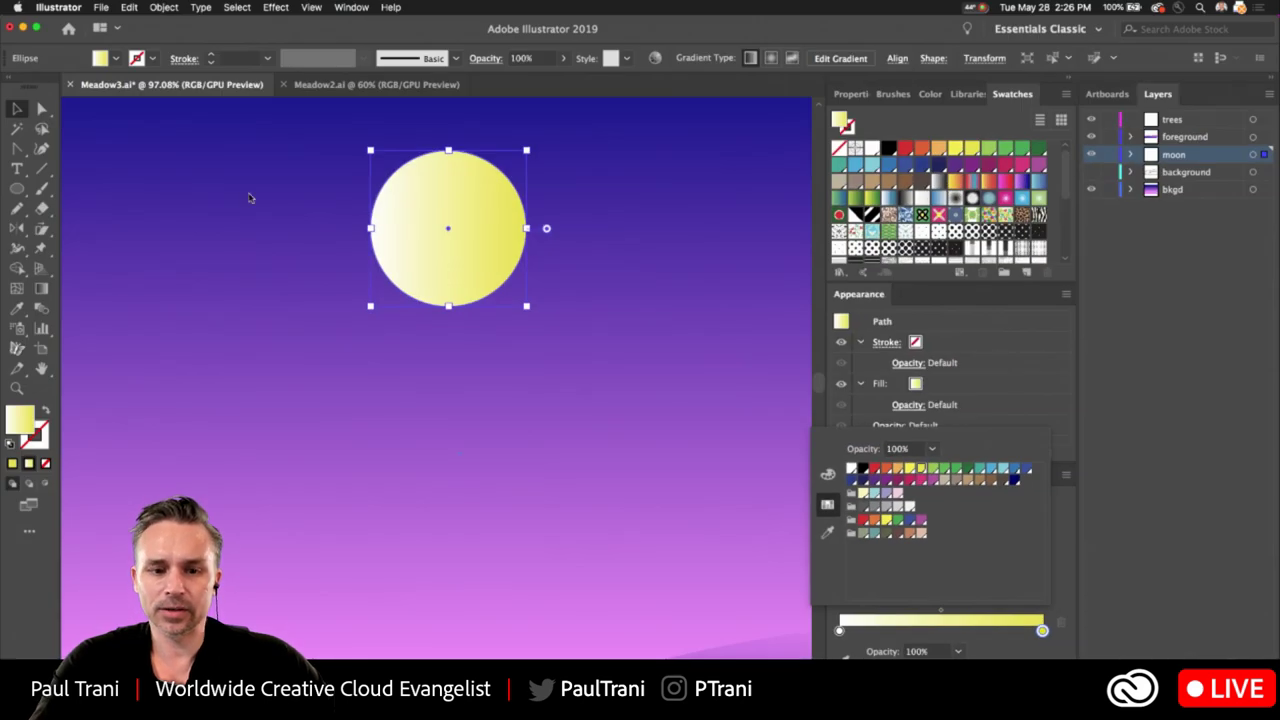
Set the moon gradient's end stop to 0% opacity, recolor it white, and close the stop's color options.
{"action": "left_click", "coordinate": [932, 449]}
{"action": "left_click", "coordinate": [943, 472]}
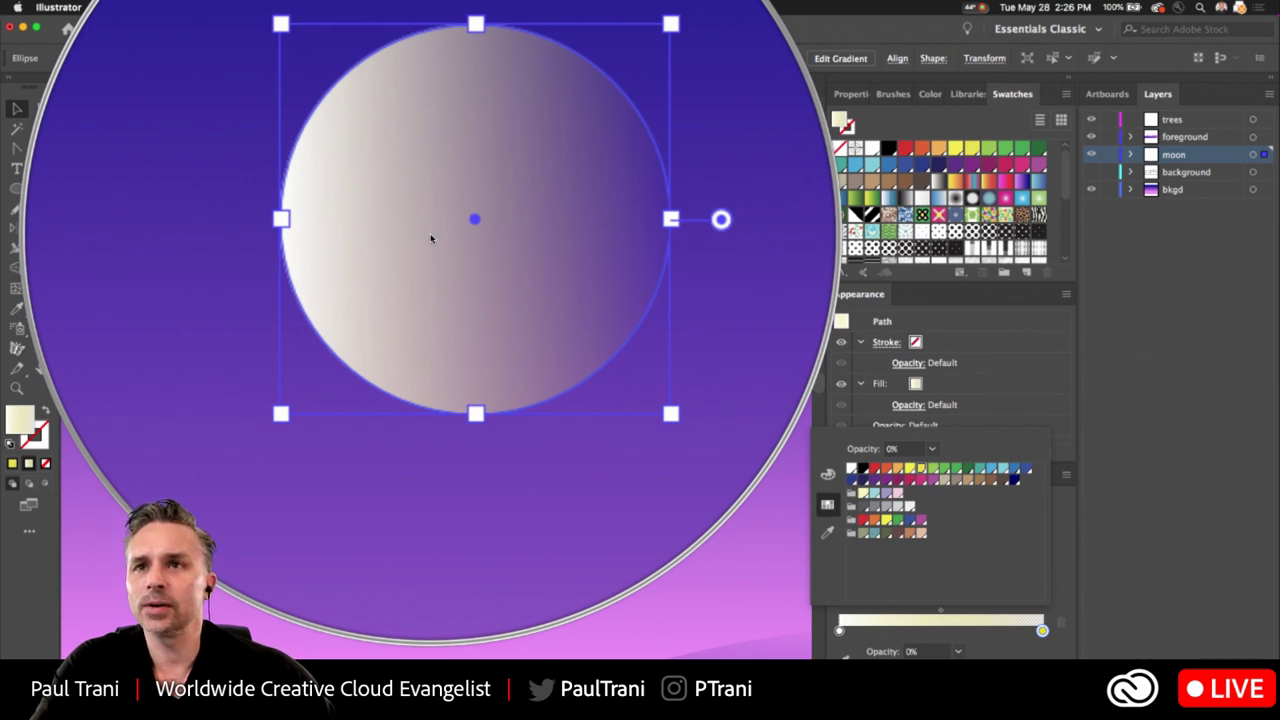
{"action": "key", "text": "alt+super+8"}
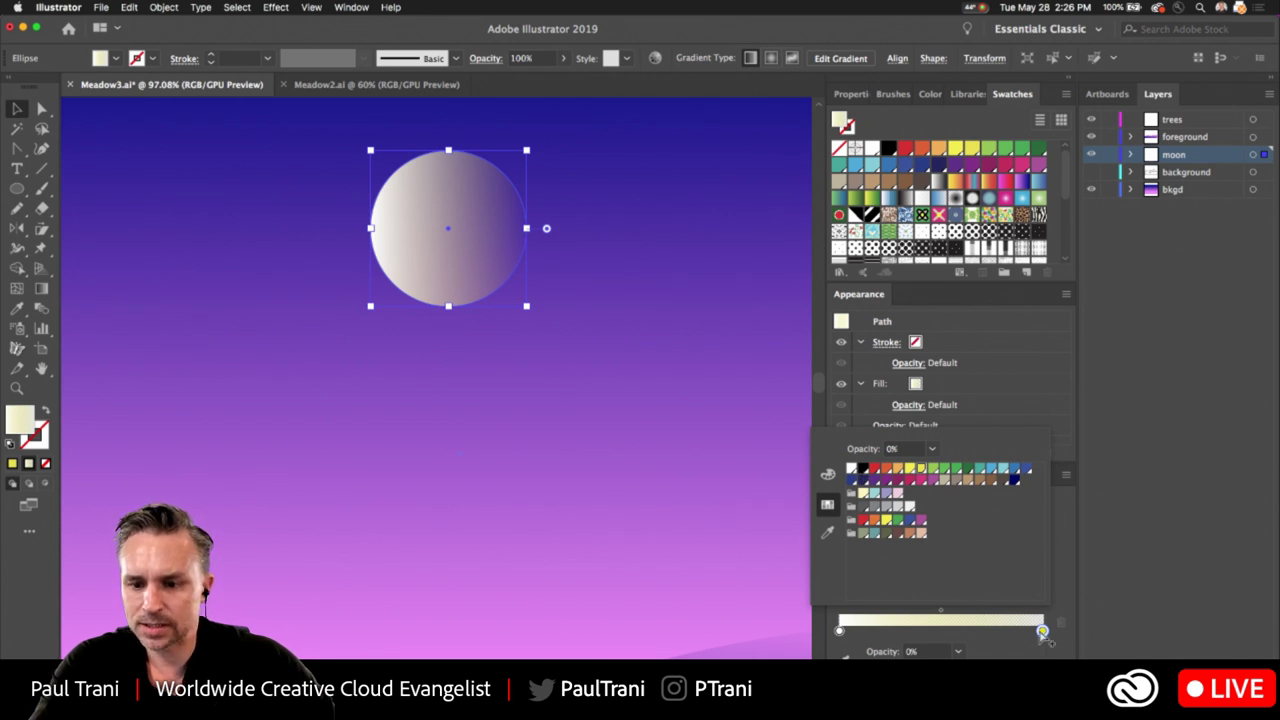
{"action": "left_click", "coordinate": [851, 467]}
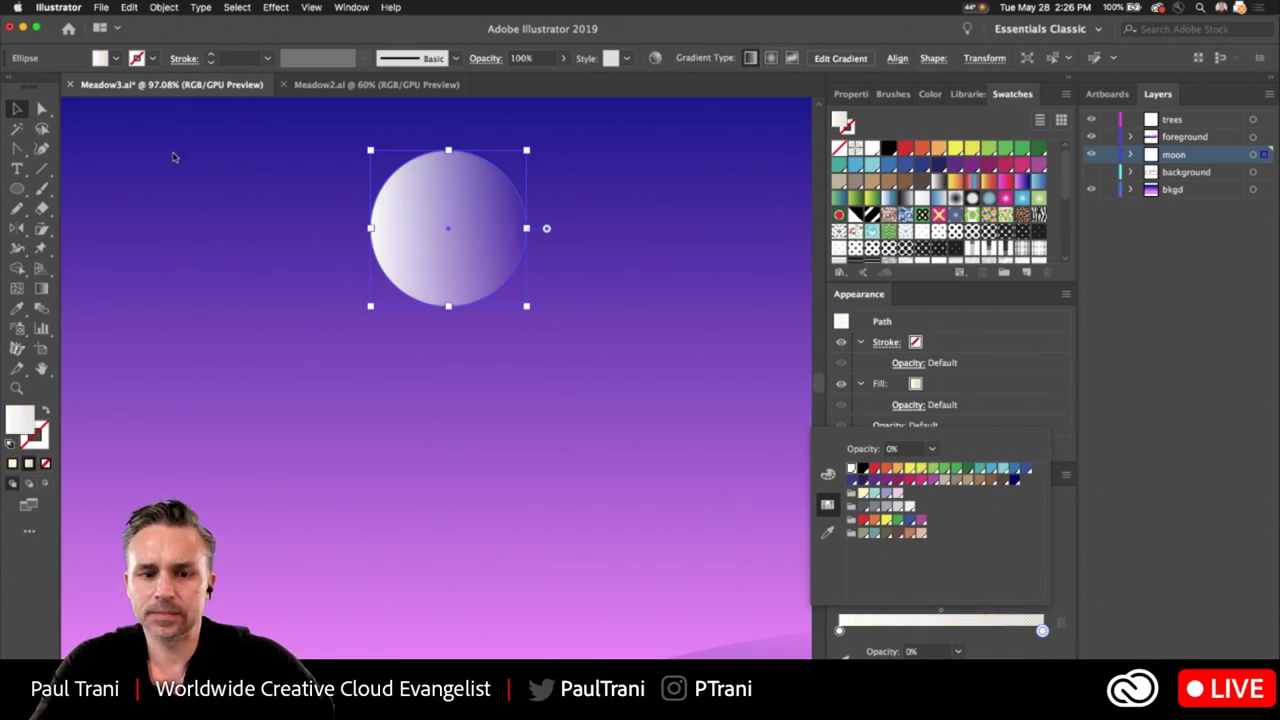
{"action": "left_click", "coordinate": [16, 110]}
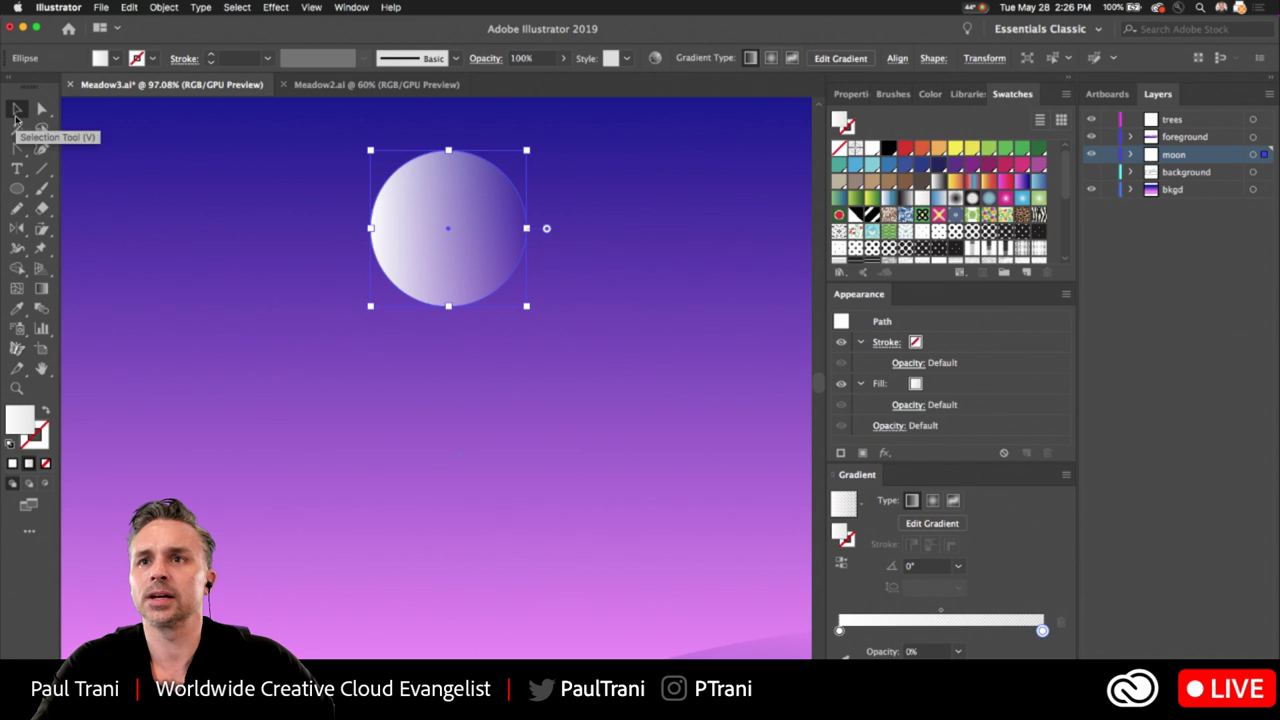
Redirect the moon's gradient vertically so it fades from white at the top to transparent at the bottom, and move the moon lower in the sky.
{"action": "left_click", "coordinate": [40, 288]}
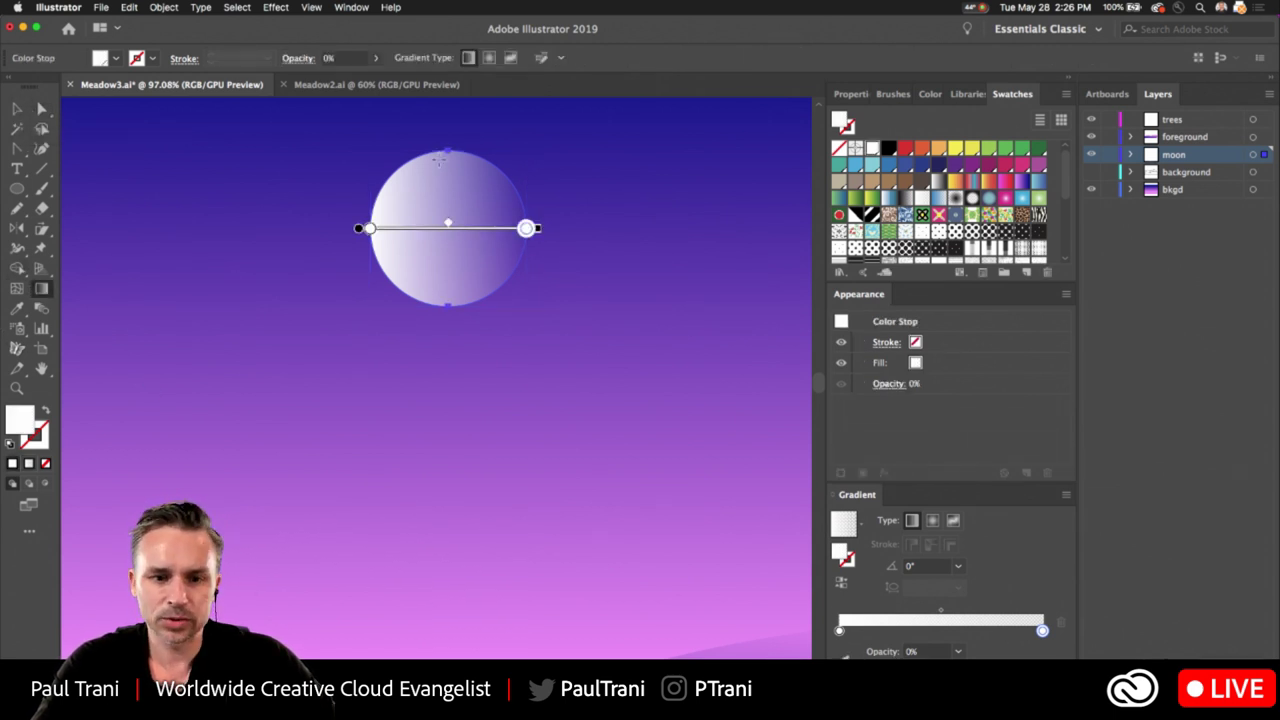
{"action": "left_click_drag", "start_coordinate": [444, 153], "coordinate": [443, 305]}
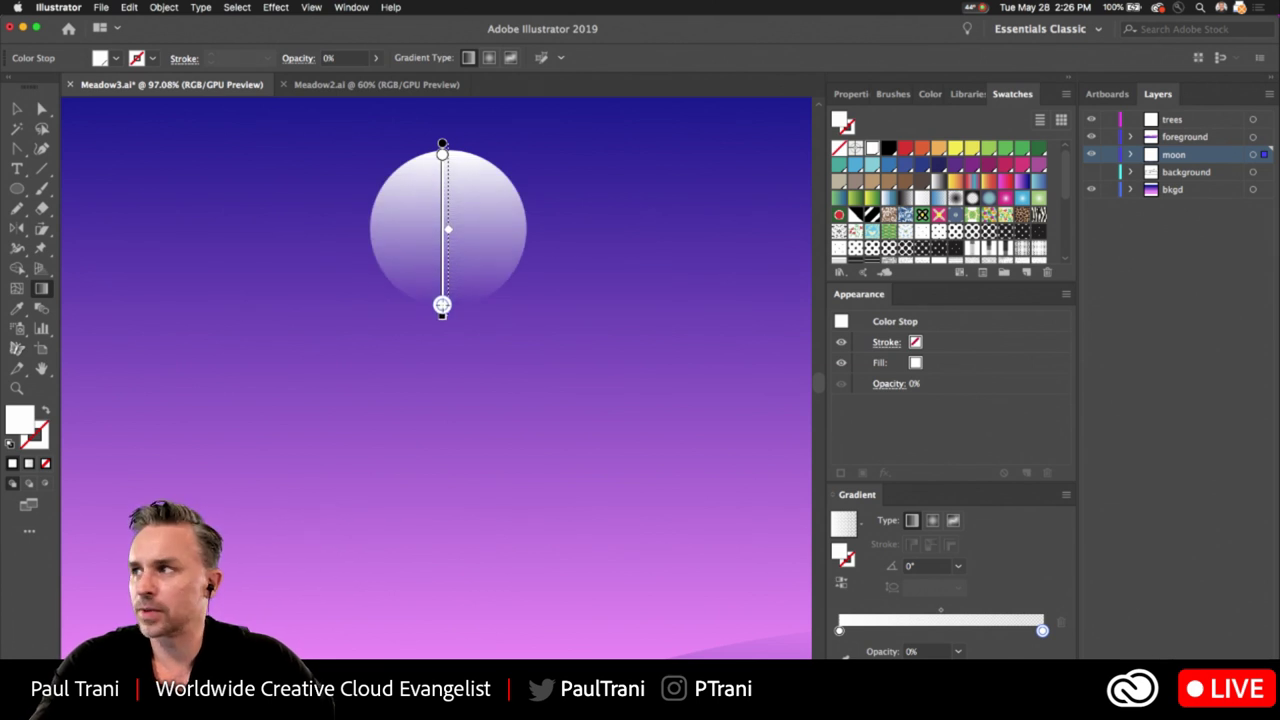
{"action": "left_click", "coordinate": [15, 106]}
{"action": "left_click_drag", "start_coordinate": [397, 231], "coordinate": [401, 321]}
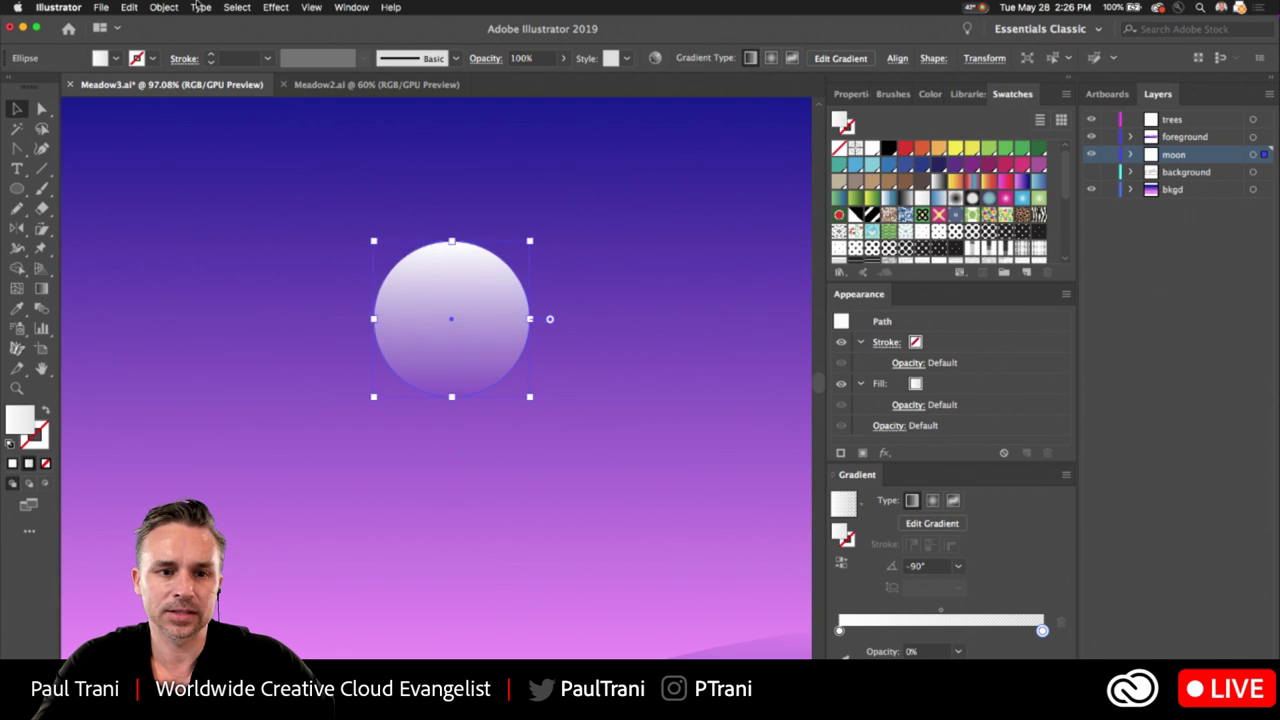
Add an Outer Glow effect to the moon in Screen mode at 75% opacity with an 80 px blur and the preview on.
{"action": "left_click", "coordinate": [275, 8]}
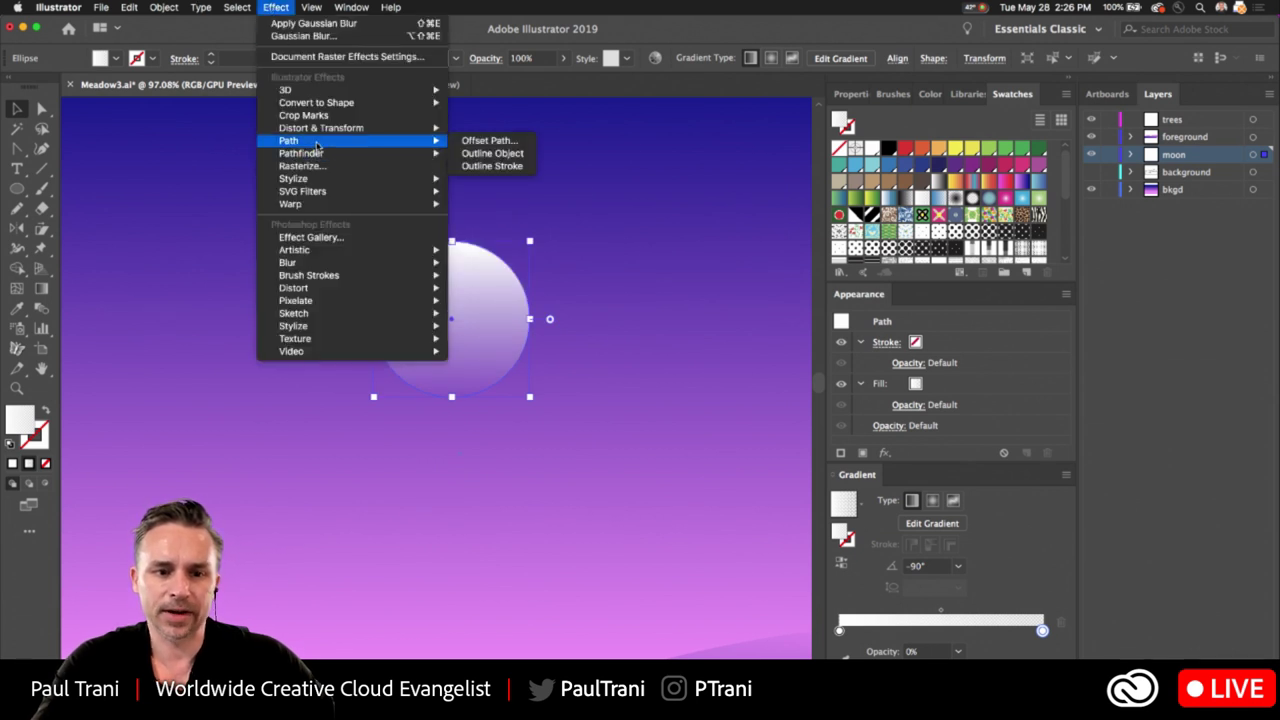
{"action": "mouse_move", "coordinate": [316, 183]}
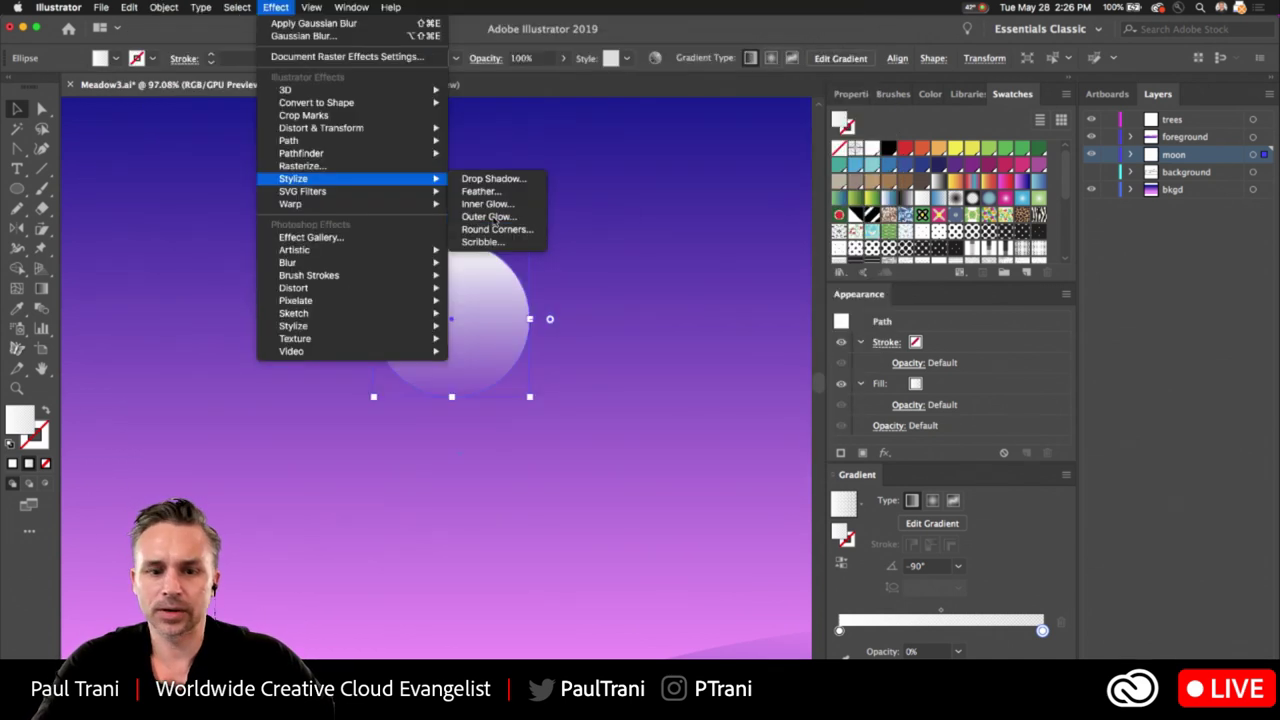
{"action": "left_click", "coordinate": [494, 218]}
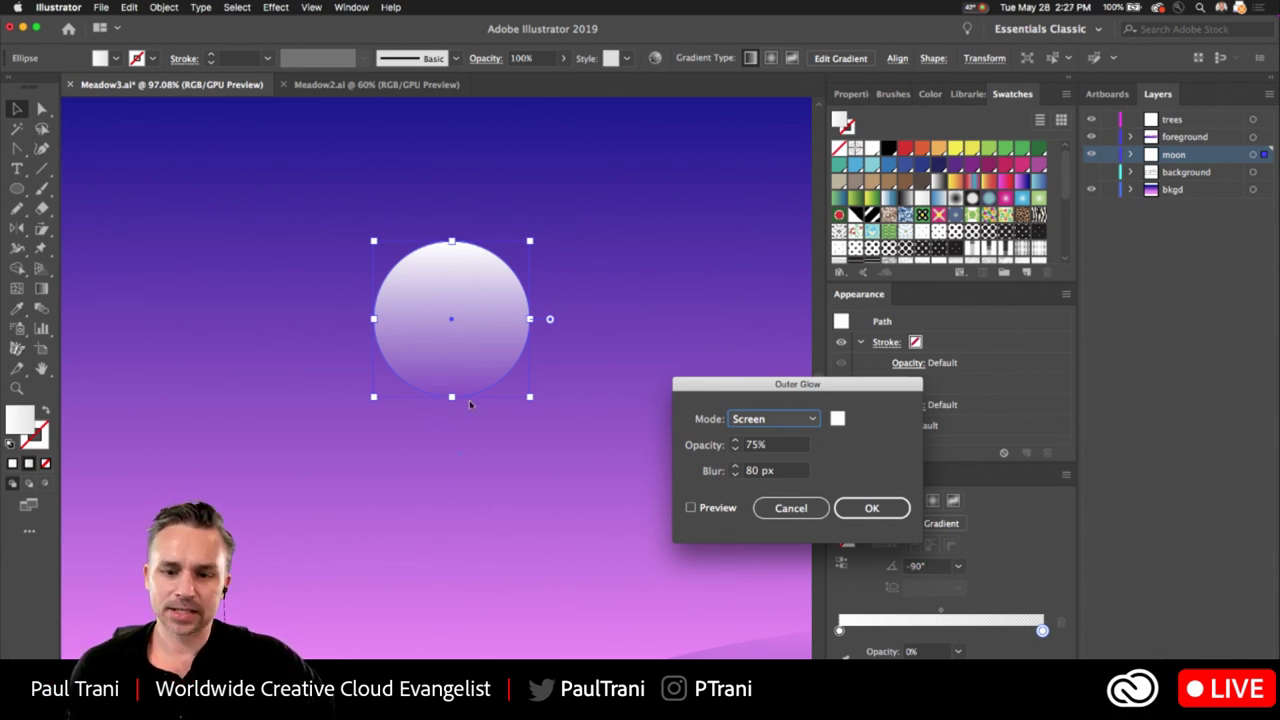
{"action": "left_click", "coordinate": [690, 509]}
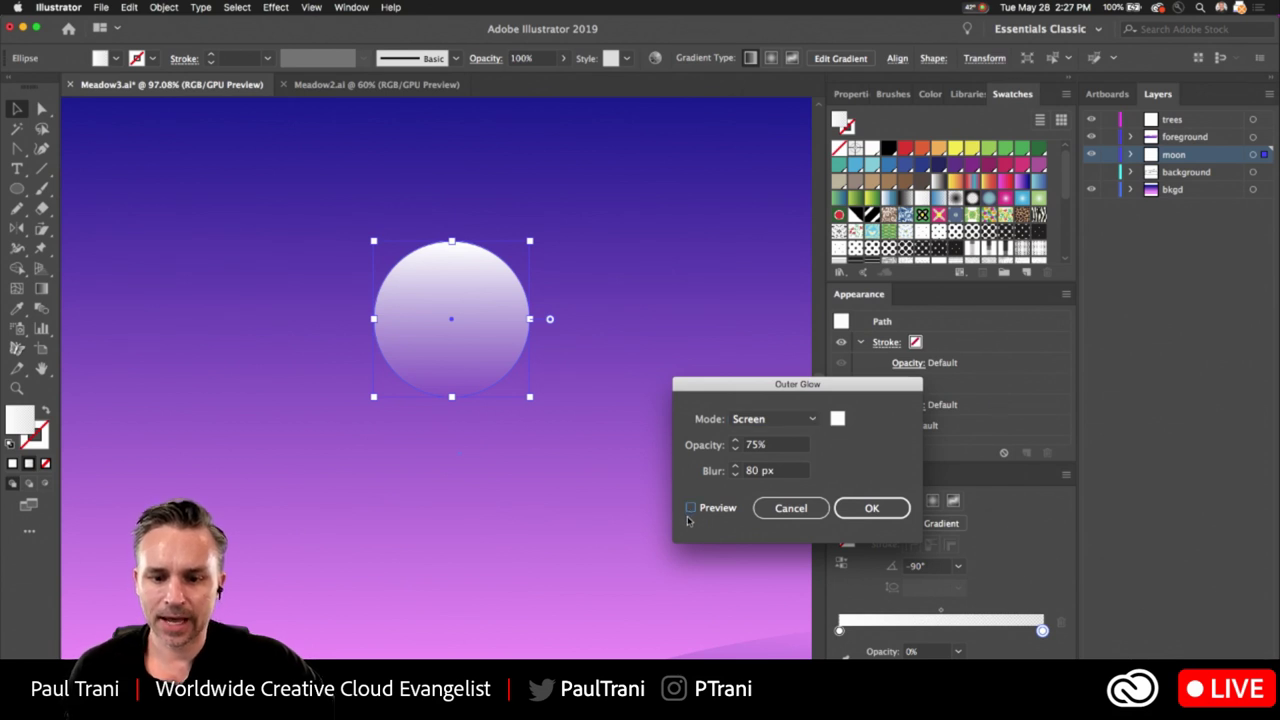
{"action": "key", "text": "Tab"}
{"action": "key", "text": "Tab"}
{"action": "key", "text": "Tab"}
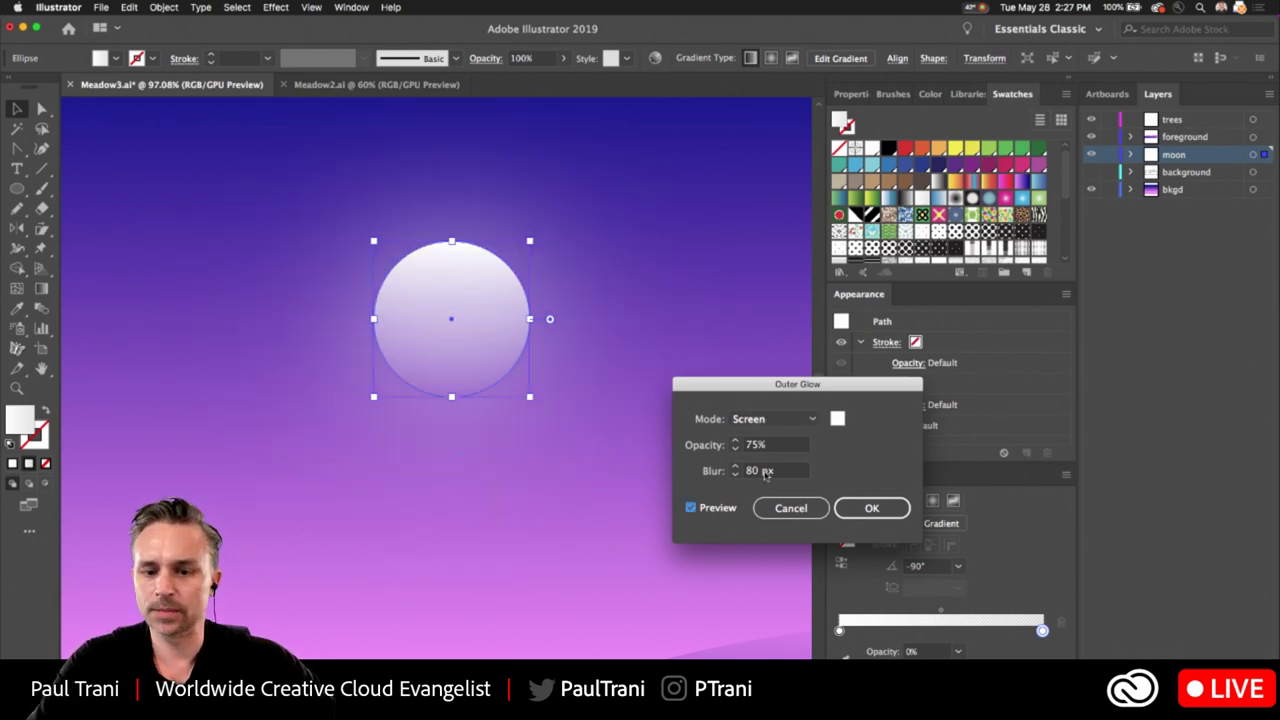
{"action": "type", "text": "80"}
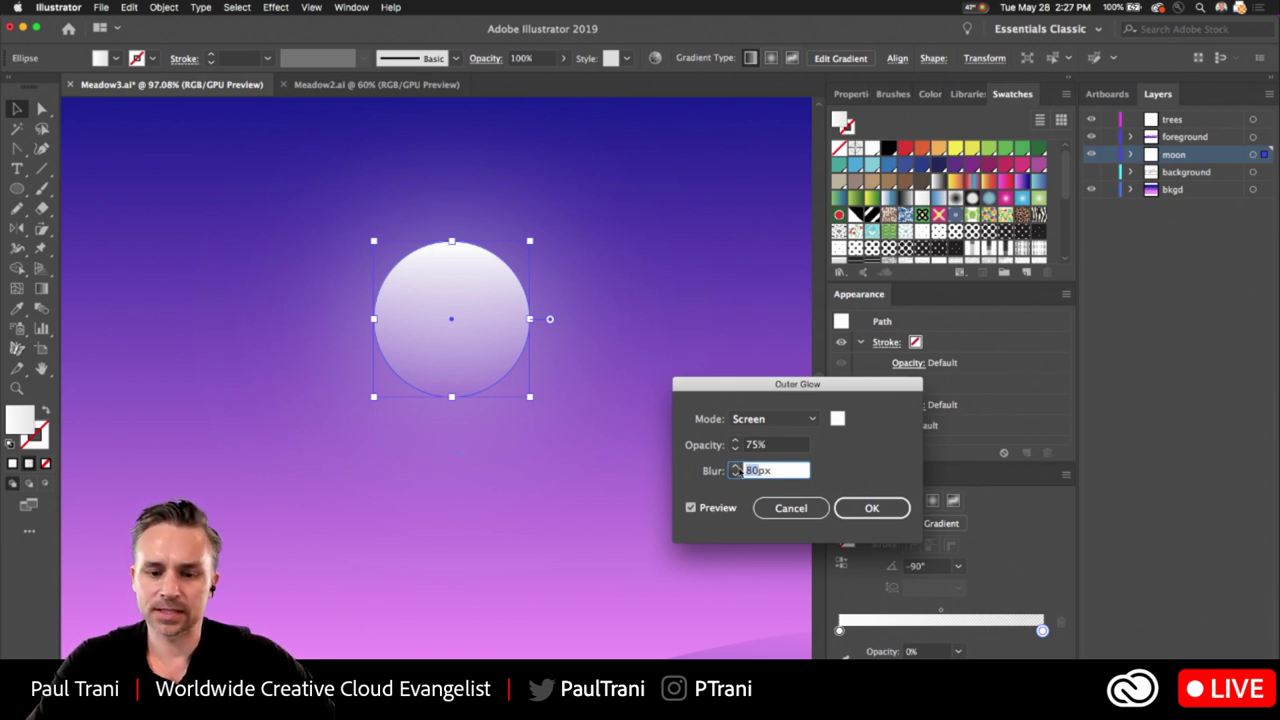
Try a 2 px blur on the moon's outer glow and place the effect's dialog beside the moon.
{"action": "type", "text": "2"}
{"action": "key", "text": "Tab"}
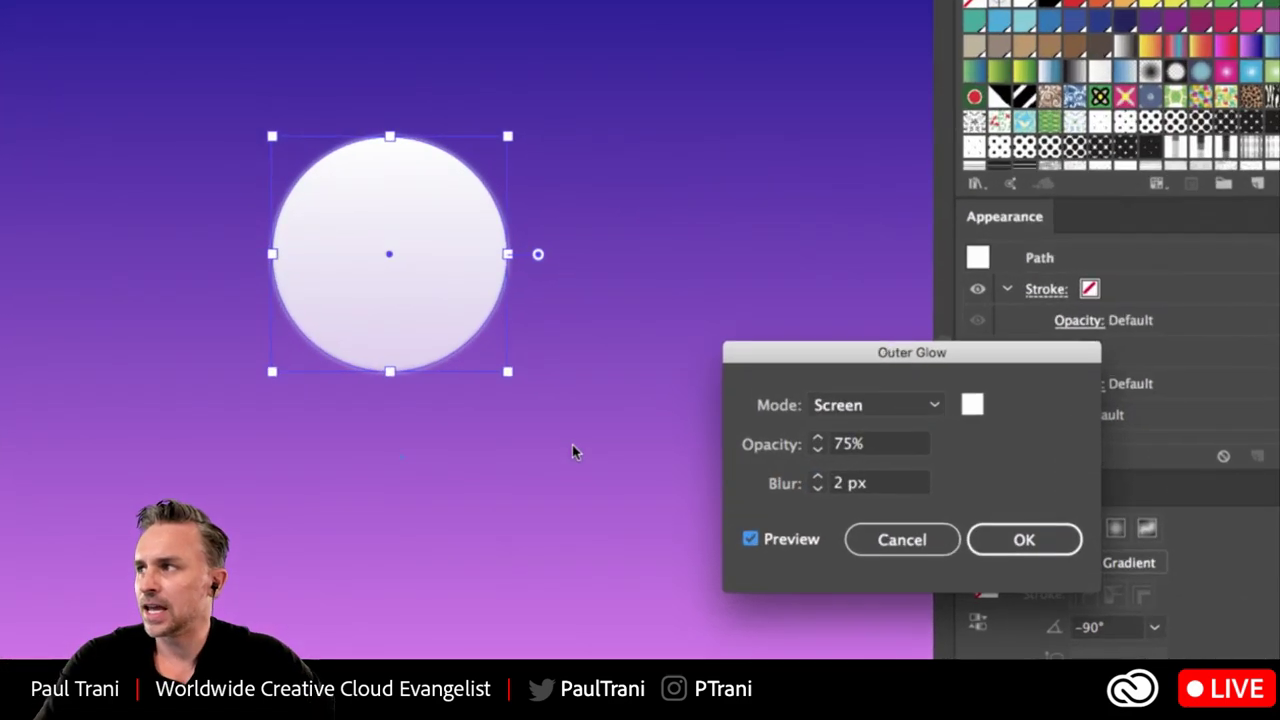
{"action": "left_click_drag", "start_coordinate": [825, 333], "coordinate": [647, 219]}
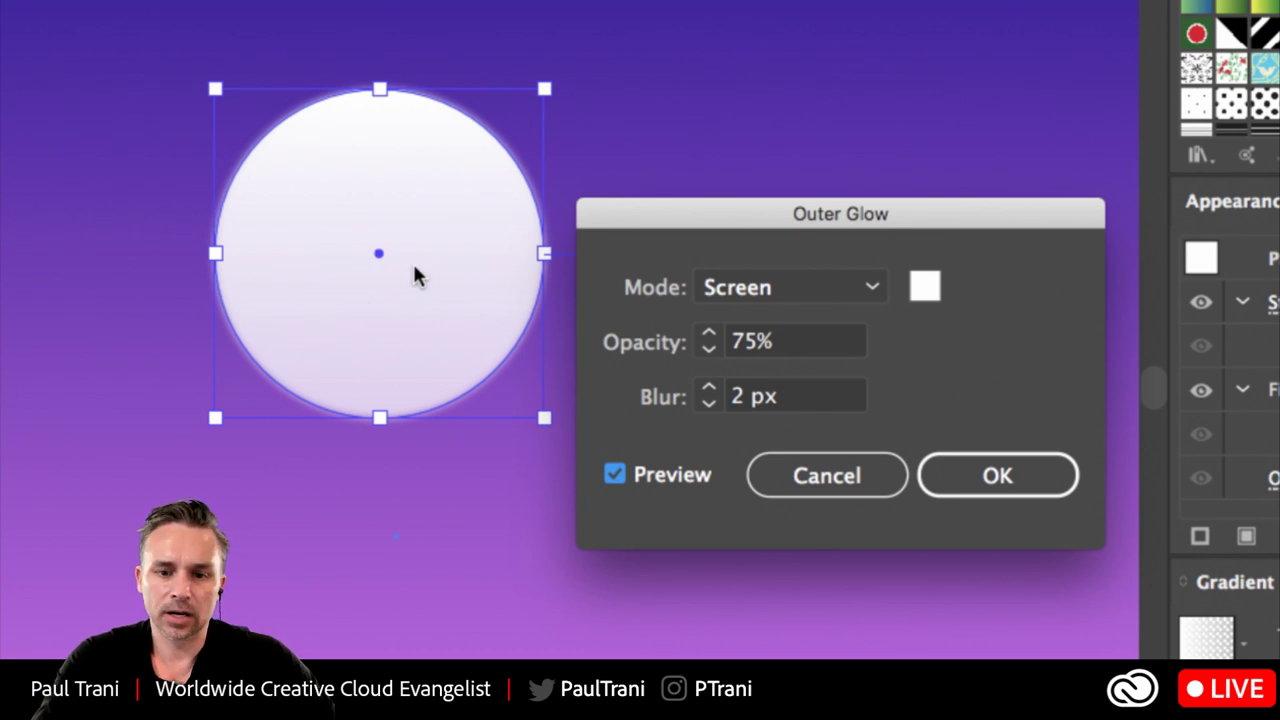
Set the blur of the moon's outer glow to 70 px.
{"action": "double_click", "coordinate": [736, 397]}
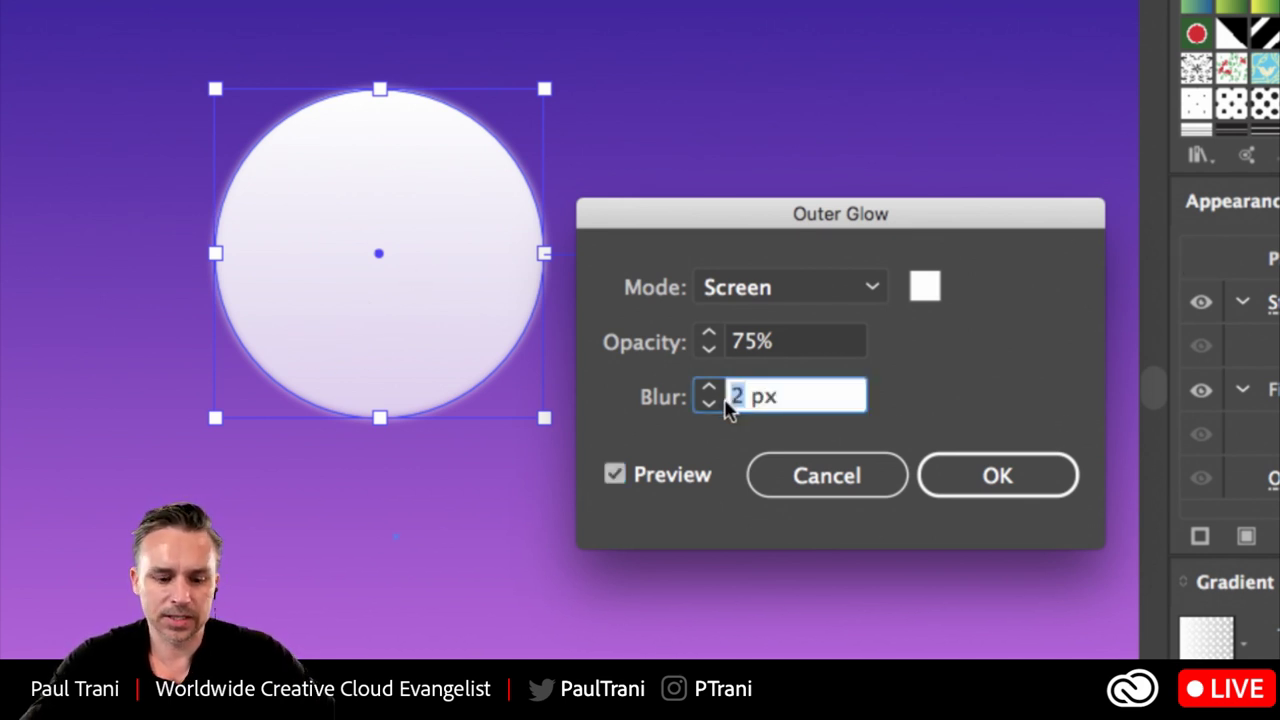
{"action": "type", "text": "70"}
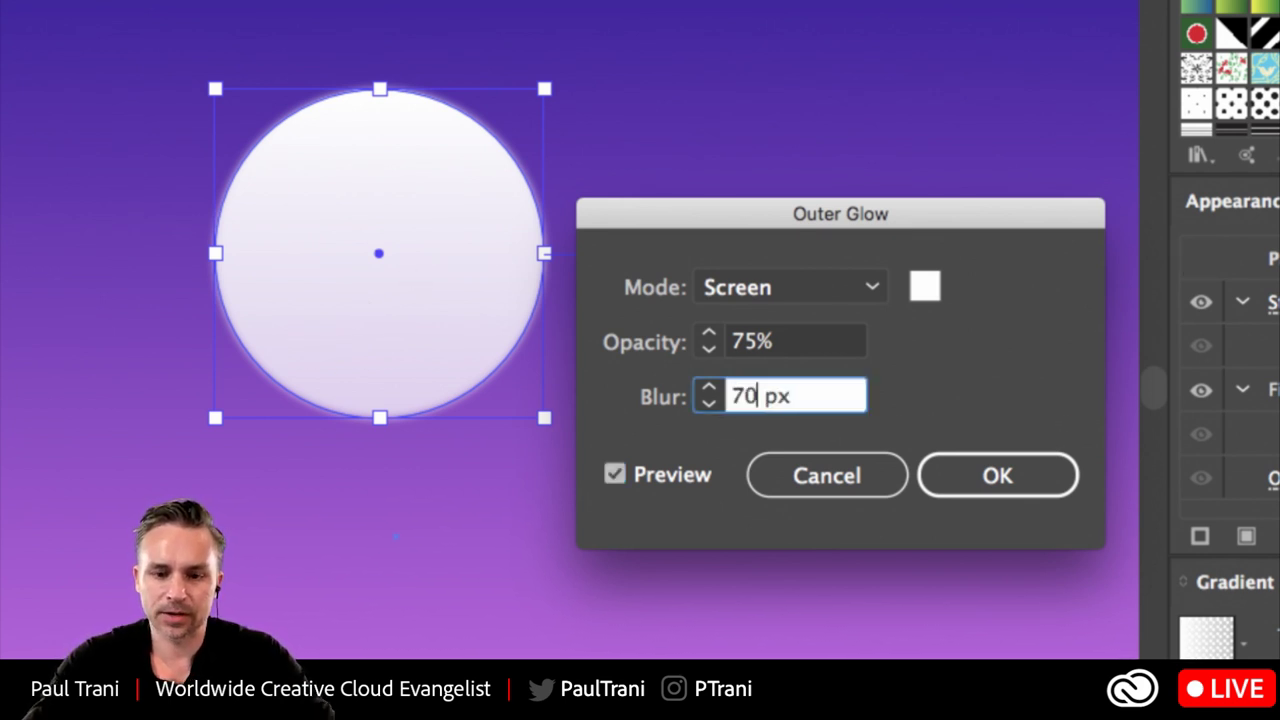
{"action": "key", "text": "Tab"}
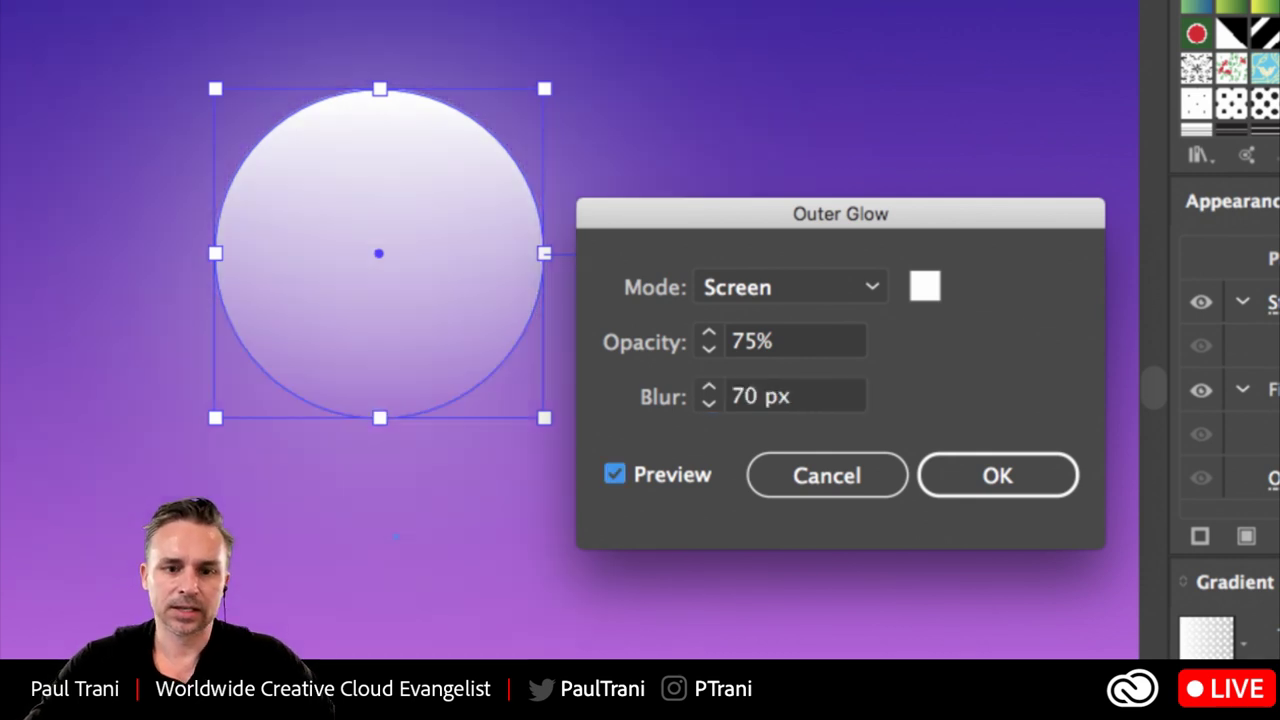
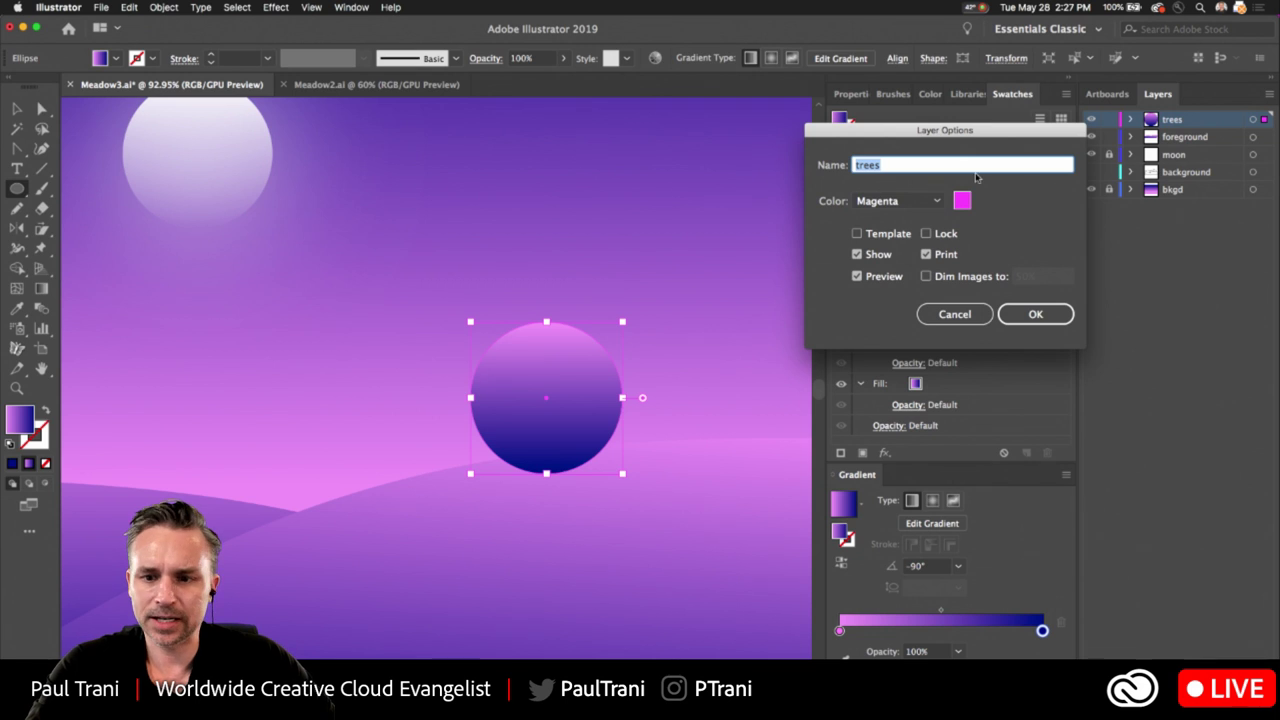
Set the trees layer's color to Medium Blue and move the gradient circle slightly to the right above the hill.
{"action": "left_click", "coordinate": [897, 201]}
{"action": "left_click", "coordinate": [900, 252]}
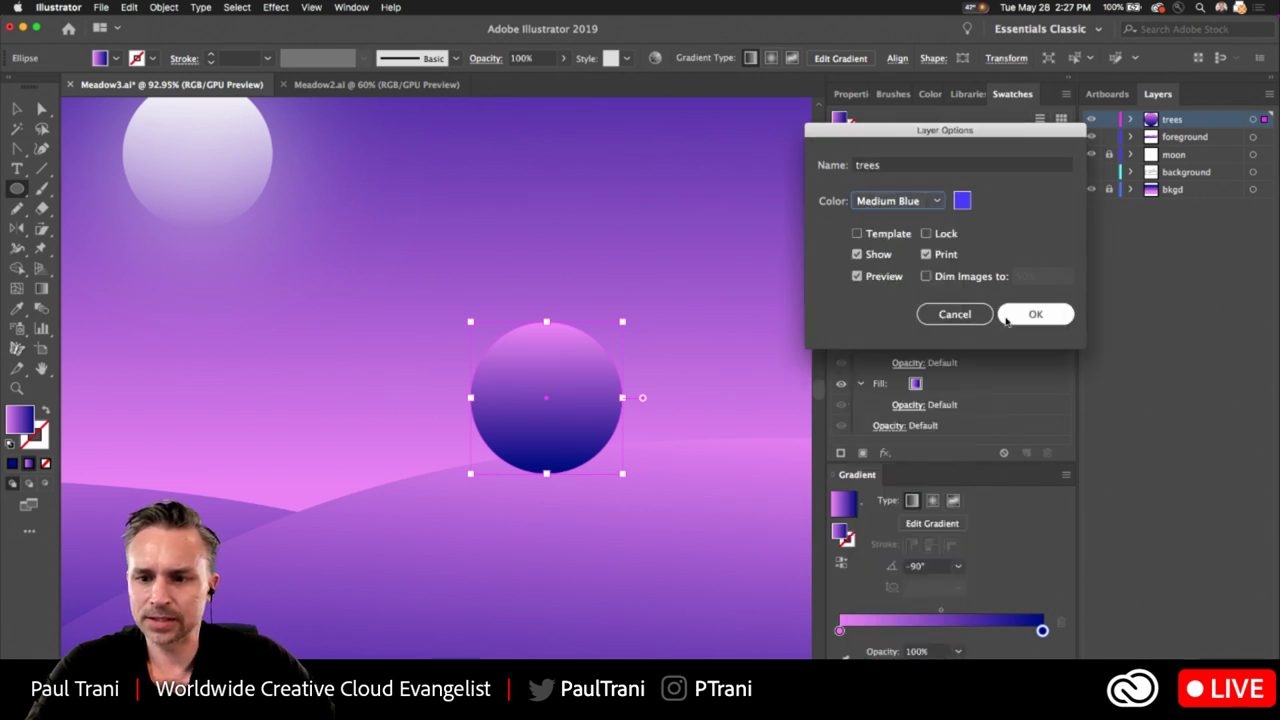
{"action": "left_click", "coordinate": [1008, 318]}
{"action": "key", "text": "v"}
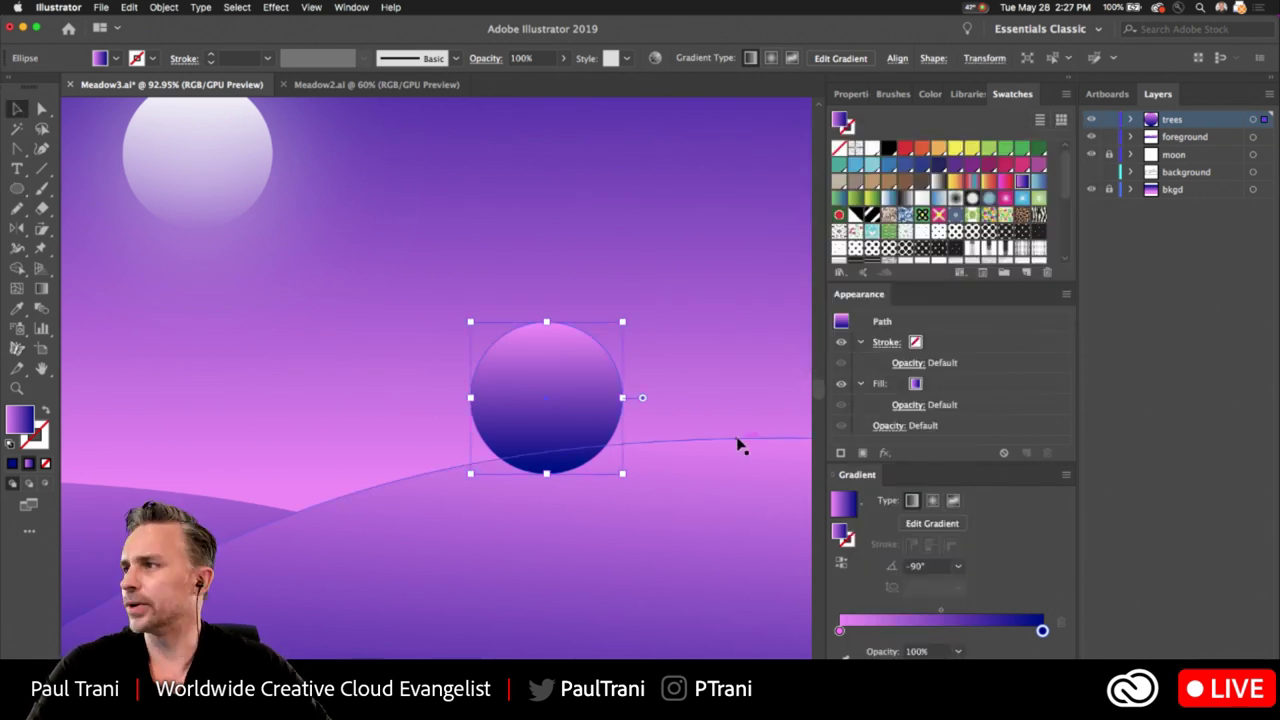
{"action": "left_click_drag", "start_coordinate": [494, 398], "coordinate": [525, 393]}
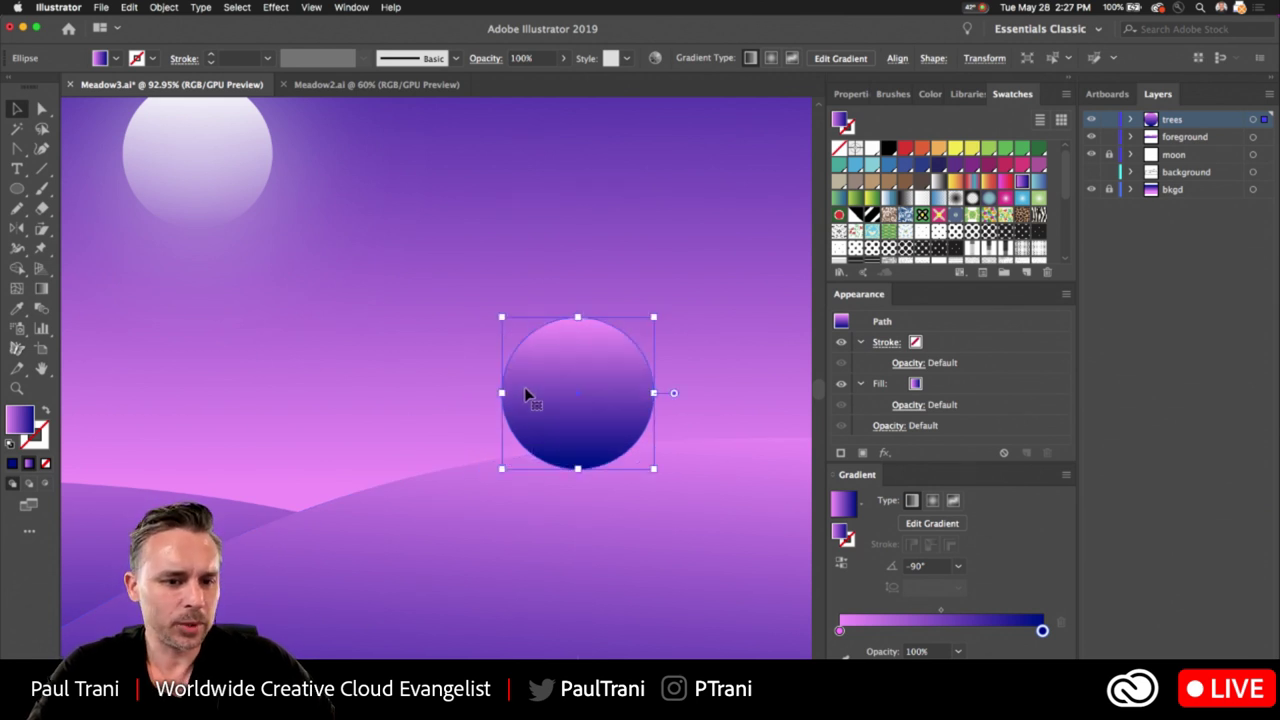
{"action": "key", "text": "l"}
{"action": "left_click_drag", "start_coordinate": [518, 455], "coordinate": [440, 455]}
{"action": "key", "text": "super+z"}
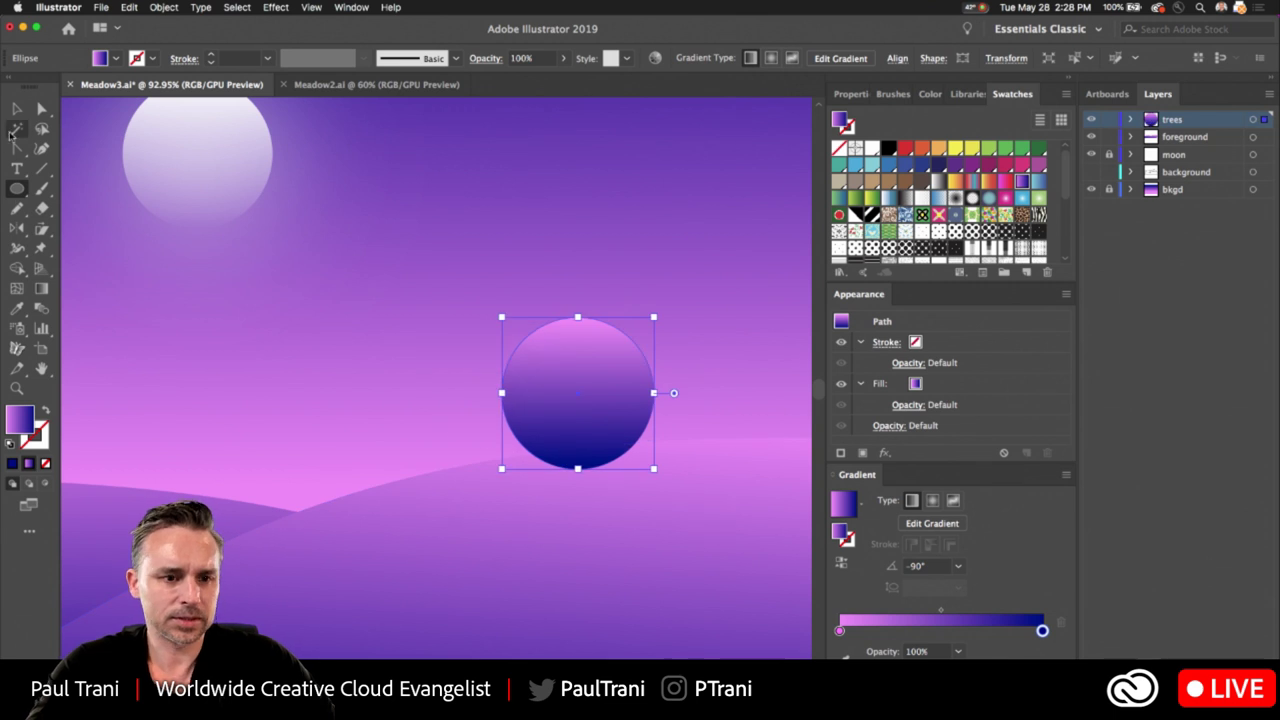
Redraw the tree circle's gradient vertically, with pink at the top and dark blue at the bottom.
{"action": "left_click", "coordinate": [17, 108]}
{"action": "left_click", "coordinate": [41, 289]}
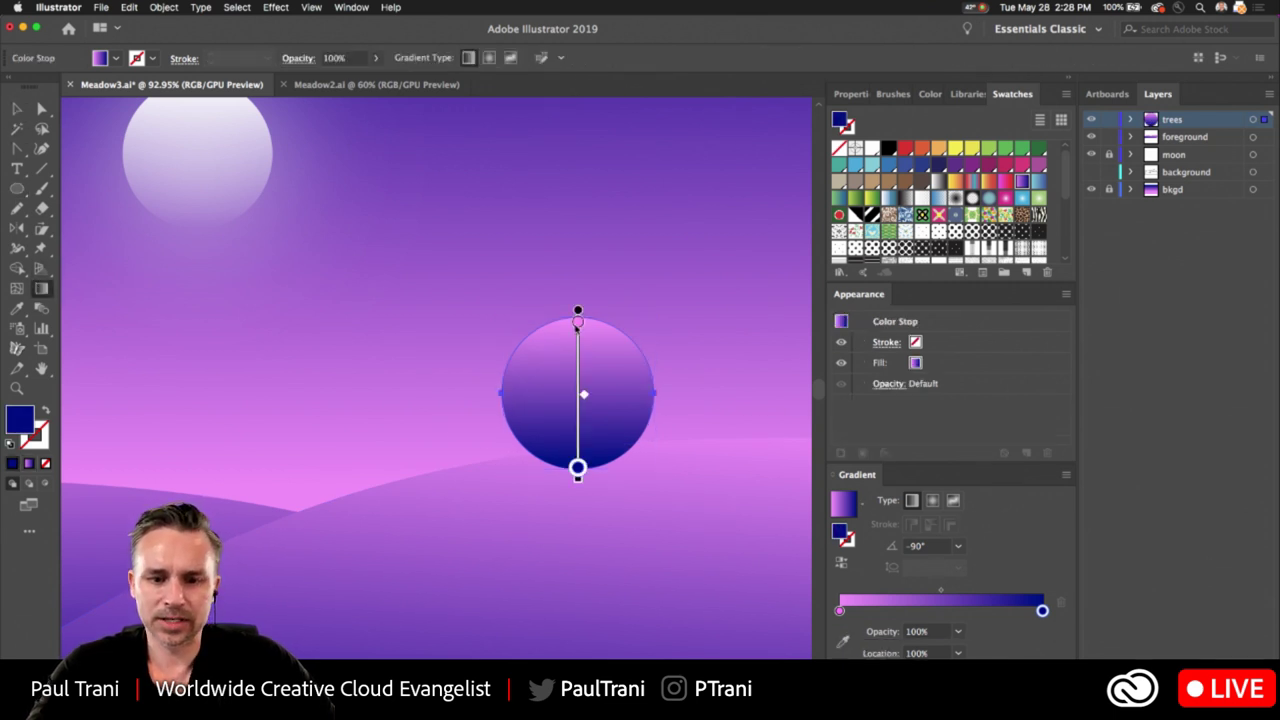
{"action": "mouse_move", "coordinate": [571, 320]}
{"action": "left_mouse_down"}
{"action": "mouse_move", "coordinate": [571, 451]}
{"action": "mouse_move", "coordinate": [565, 323]}
{"action": "mouse_move", "coordinate": [600, 323]}
{"action": "mouse_move", "coordinate": [600, 470]}
{"action": "mouse_move", "coordinate": [562, 320]}
{"action": "left_mouse_up"}
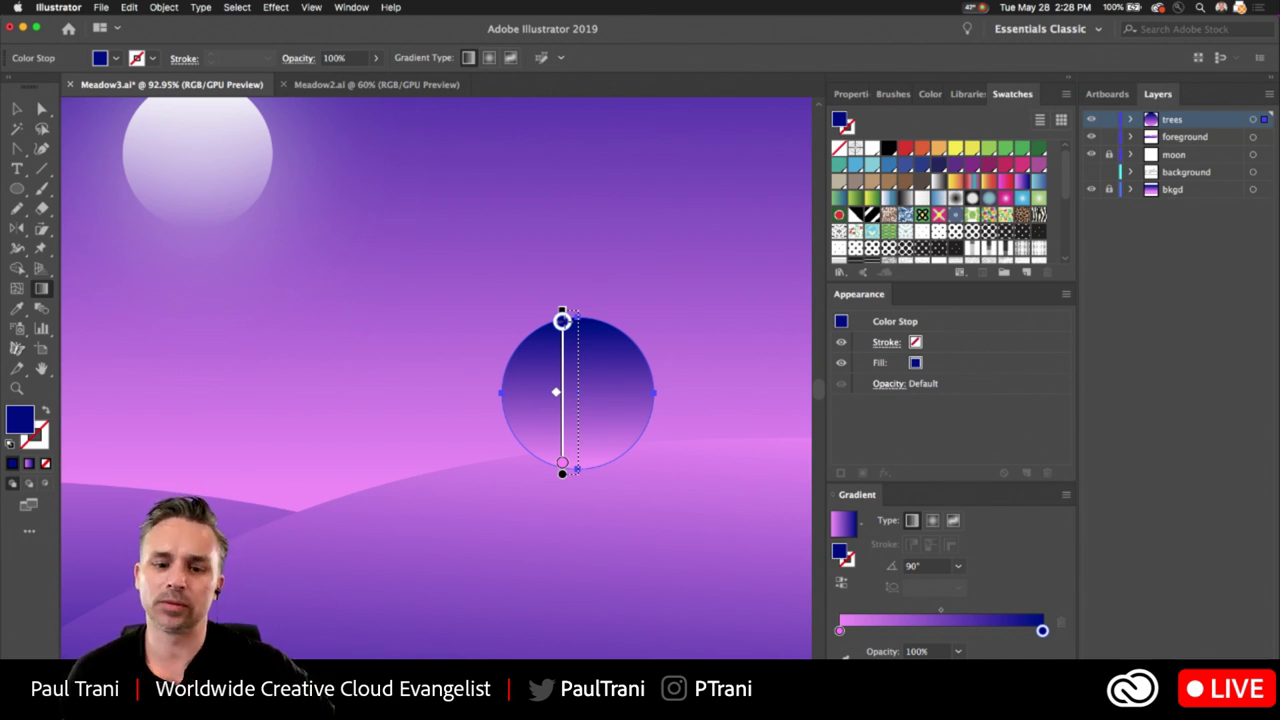
{"action": "mouse_move", "coordinate": [582, 313]}
{"action": "left_mouse_down"}
{"action": "mouse_move", "coordinate": [586, 489]}
{"action": "mouse_move", "coordinate": [584, 474]}
{"action": "left_mouse_up"}
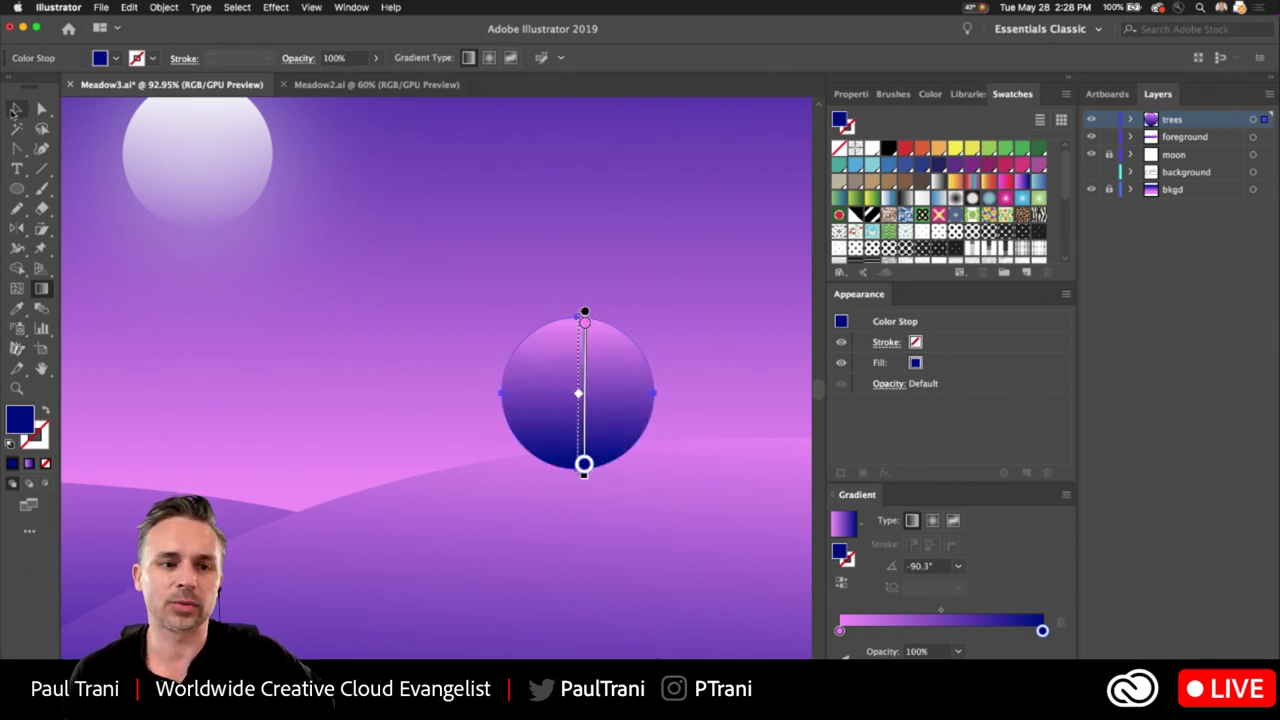
{"action": "left_click", "coordinate": [16, 108]}
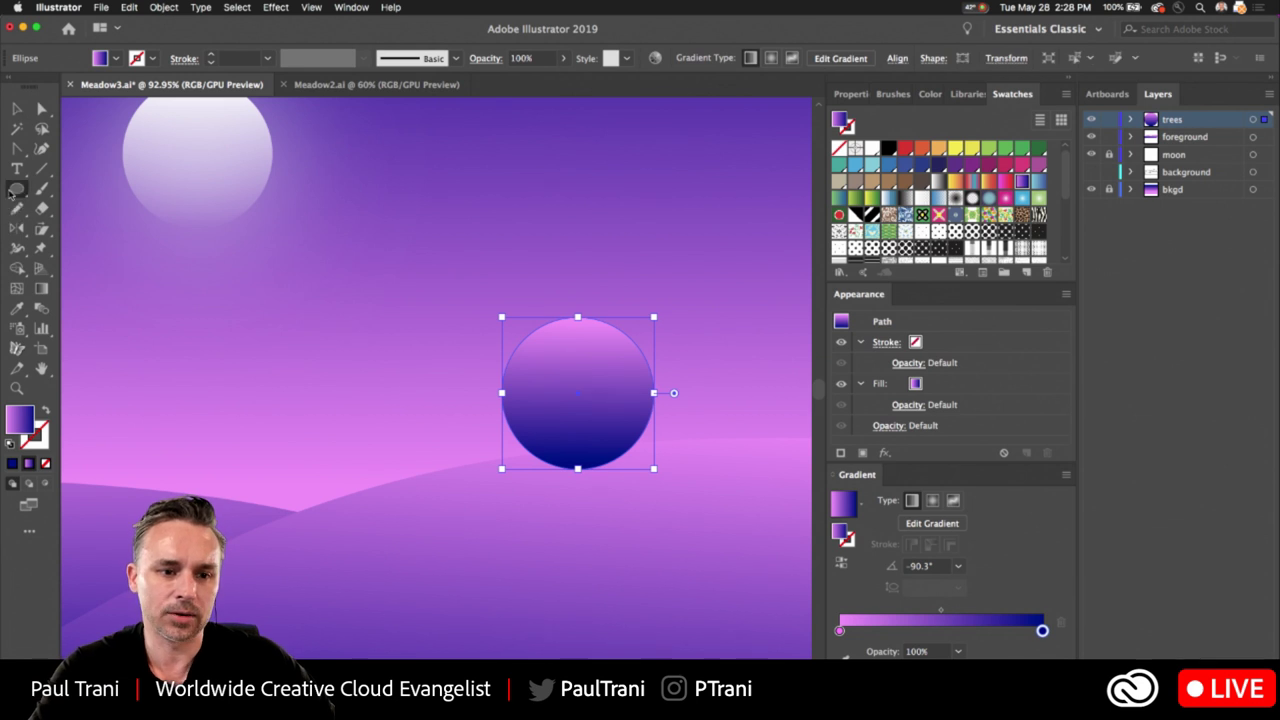
{"action": "left_click_drag", "start_coordinate": [12, 193], "coordinate": [85, 206]}
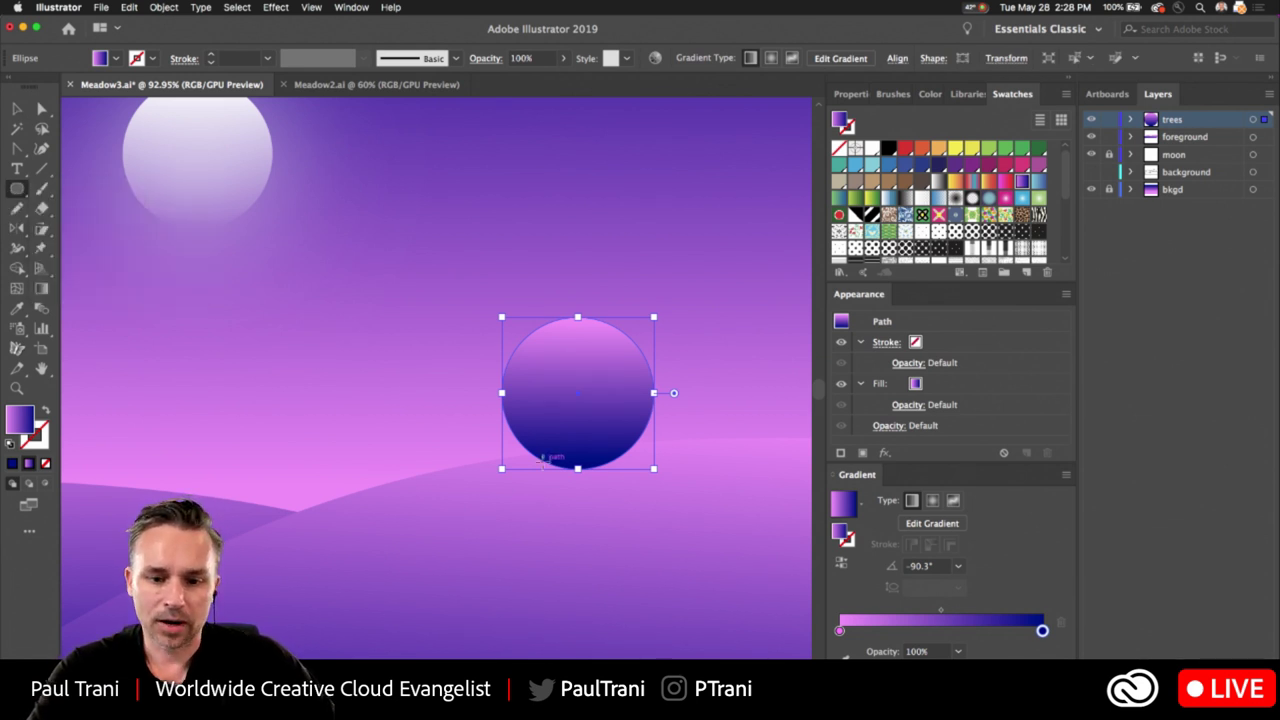
{"action": "mouse_move", "coordinate": [546, 462]}
{"action": "left_mouse_down"}
{"action": "mouse_move", "coordinate": [633, 572]}
{"action": "mouse_move", "coordinate": [606, 572]}
{"action": "left_mouse_up"}
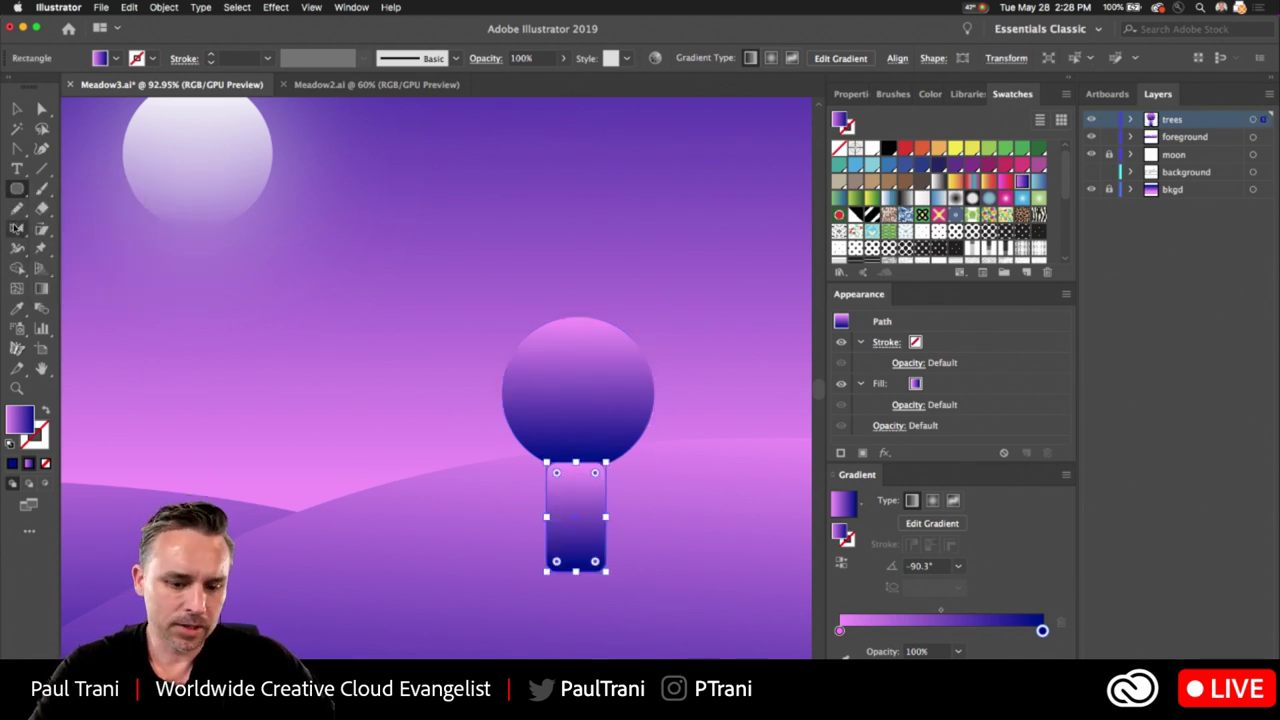
{"action": "key", "text": "ctrl+z"}
Draw a narrow upright rectangle as the tree trunk, overlapping the bottom of the gradient circle.
{"action": "left_click_drag", "start_coordinate": [15, 190], "coordinate": [88, 190]}
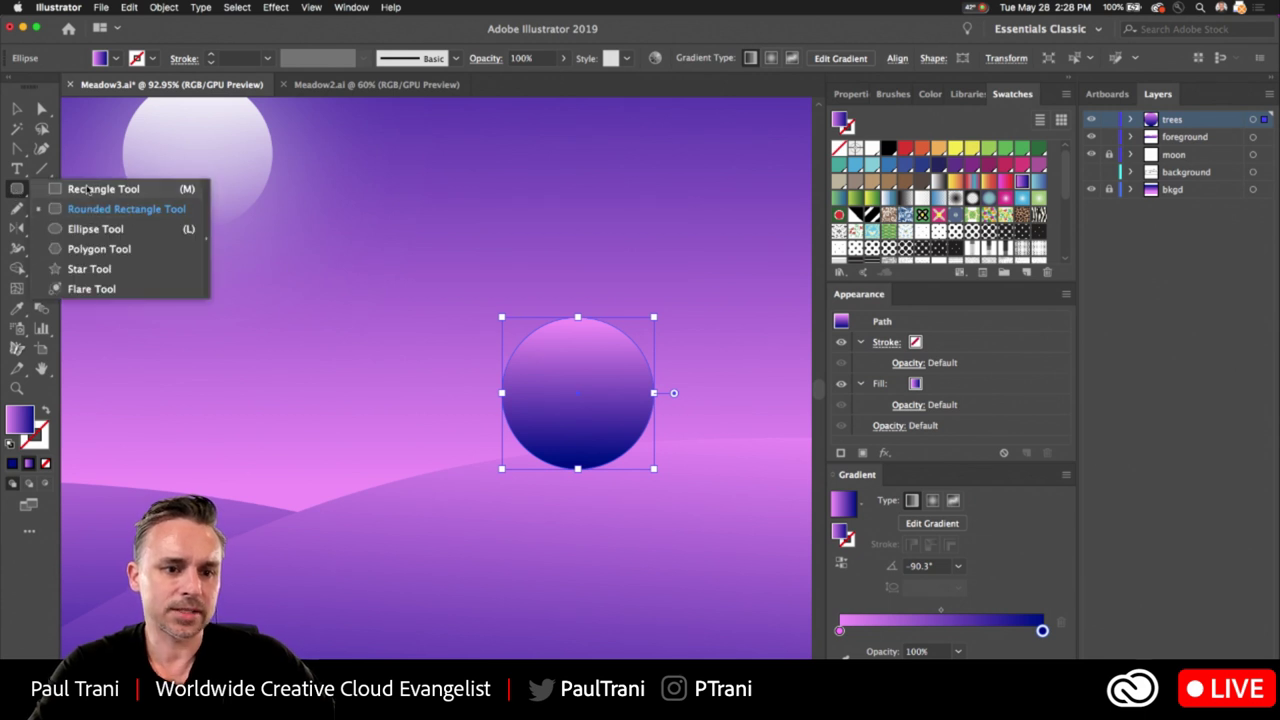
{"action": "left_click_drag", "start_coordinate": [203, 234], "coordinate": [594, 557]}
{"action": "scroll", "coordinate": [594, 557], "scroll_direction": "up", "scroll_amount": 3}
{"action": "scroll", "coordinate": [450, 342], "scroll_direction": "right", "scroll_amount": 3}
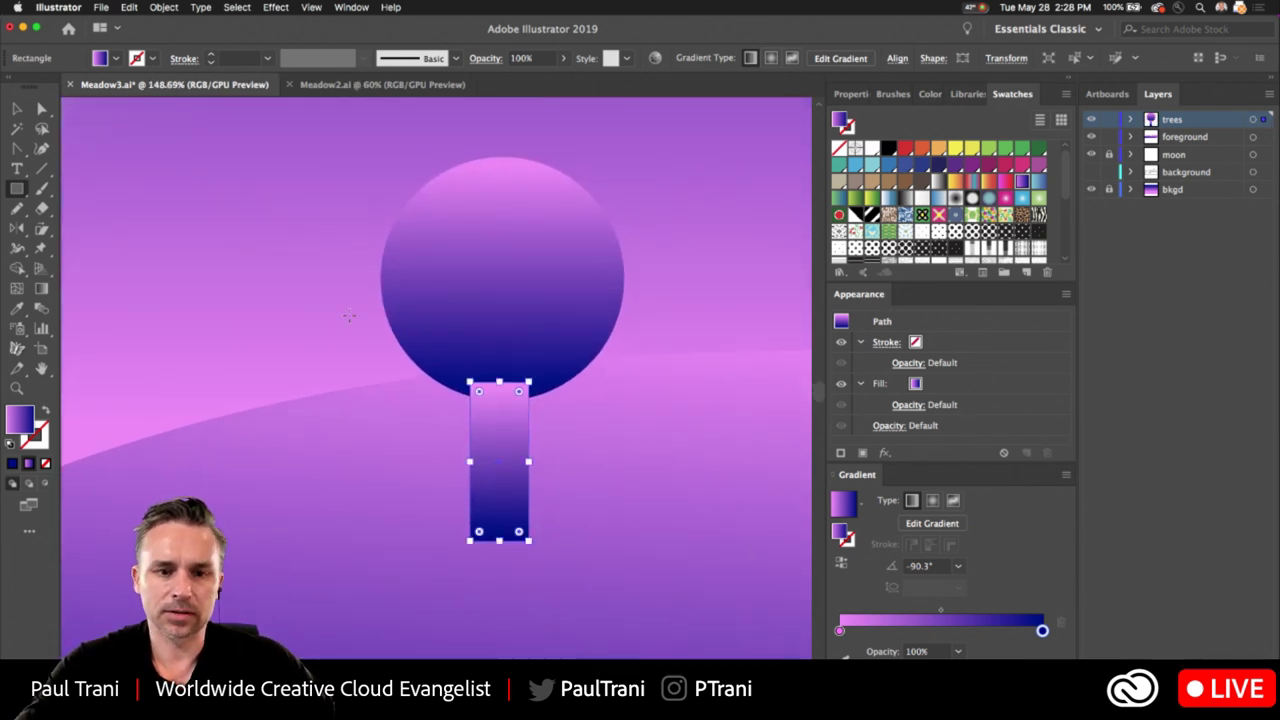
Align the trunk rectangle and the tree circle on their horizontal centers.
{"action": "key", "text": "v"}
{"action": "left_click", "coordinate": [502, 231], "text": "shift"}
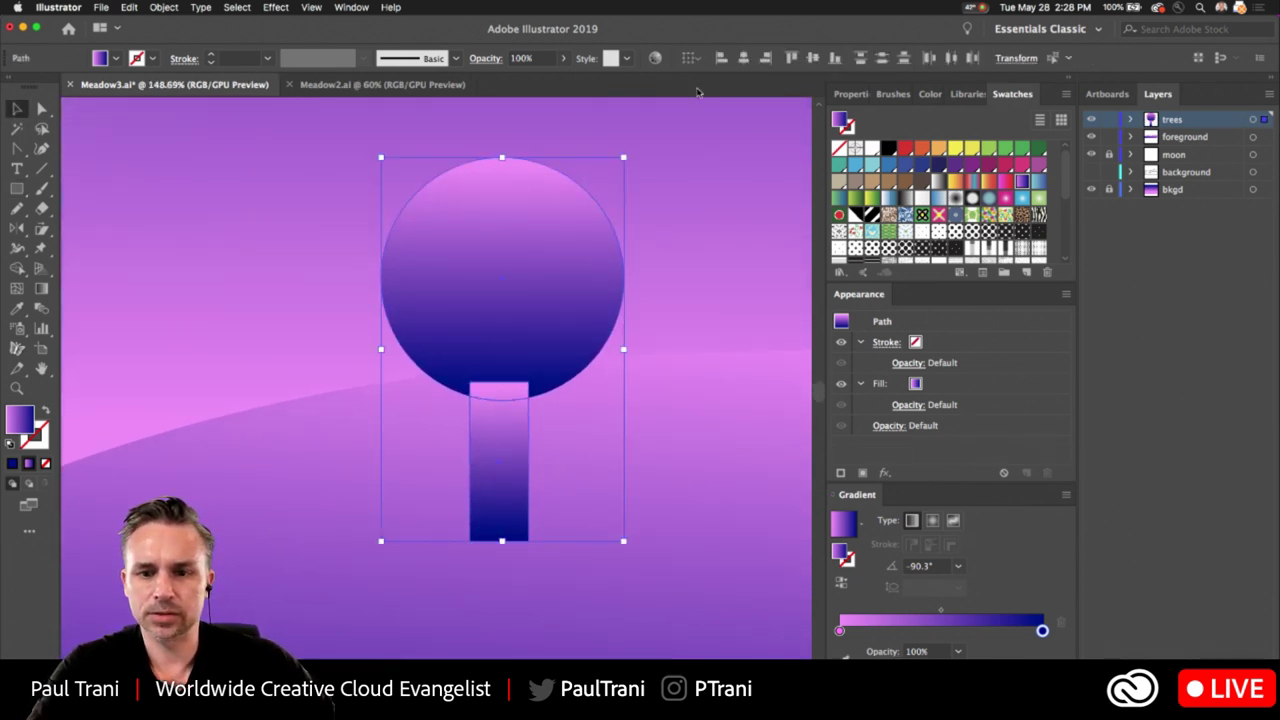
{"action": "left_click", "coordinate": [855, 94]}
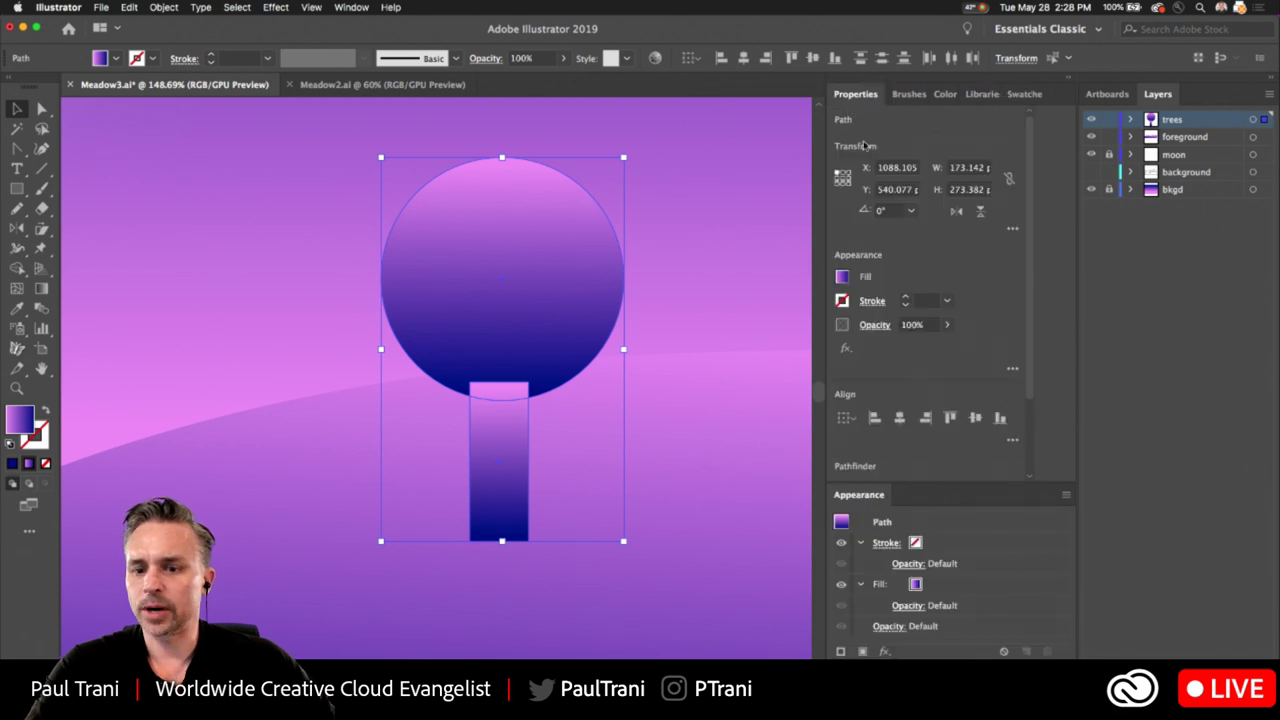
{"action": "double_click", "coordinate": [975, 503]}
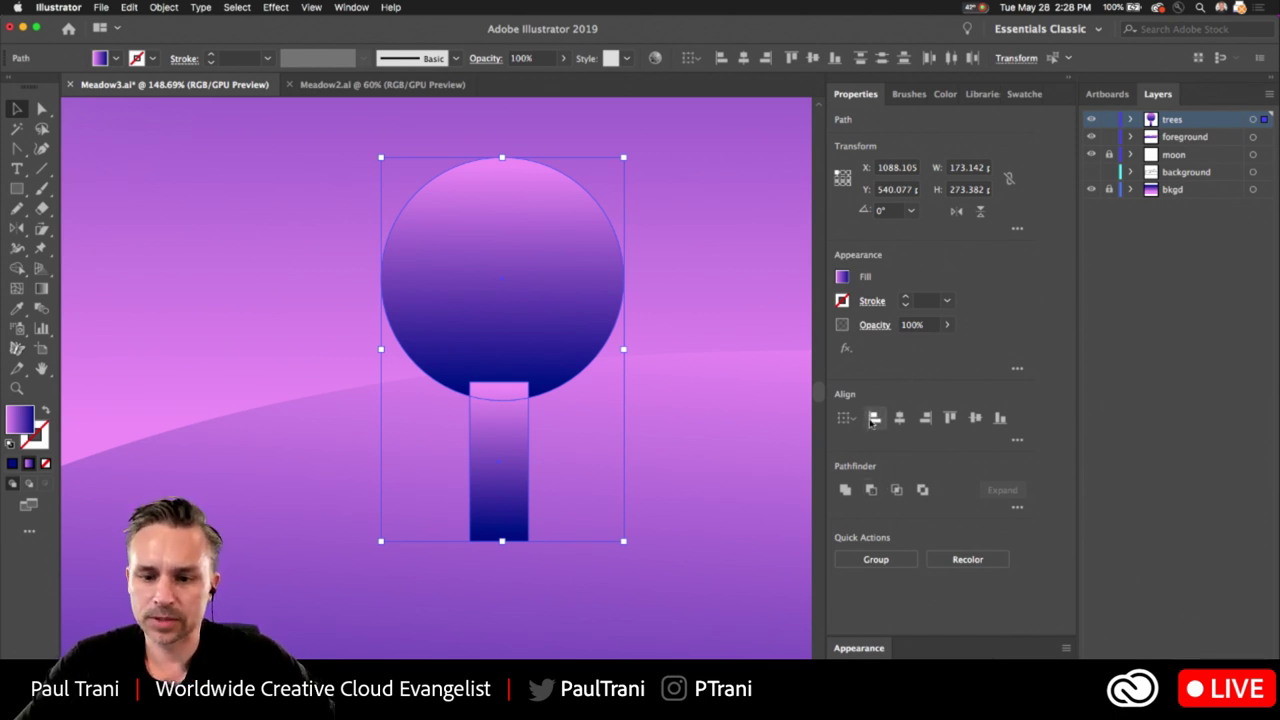
{"action": "left_click", "coordinate": [899, 419]}
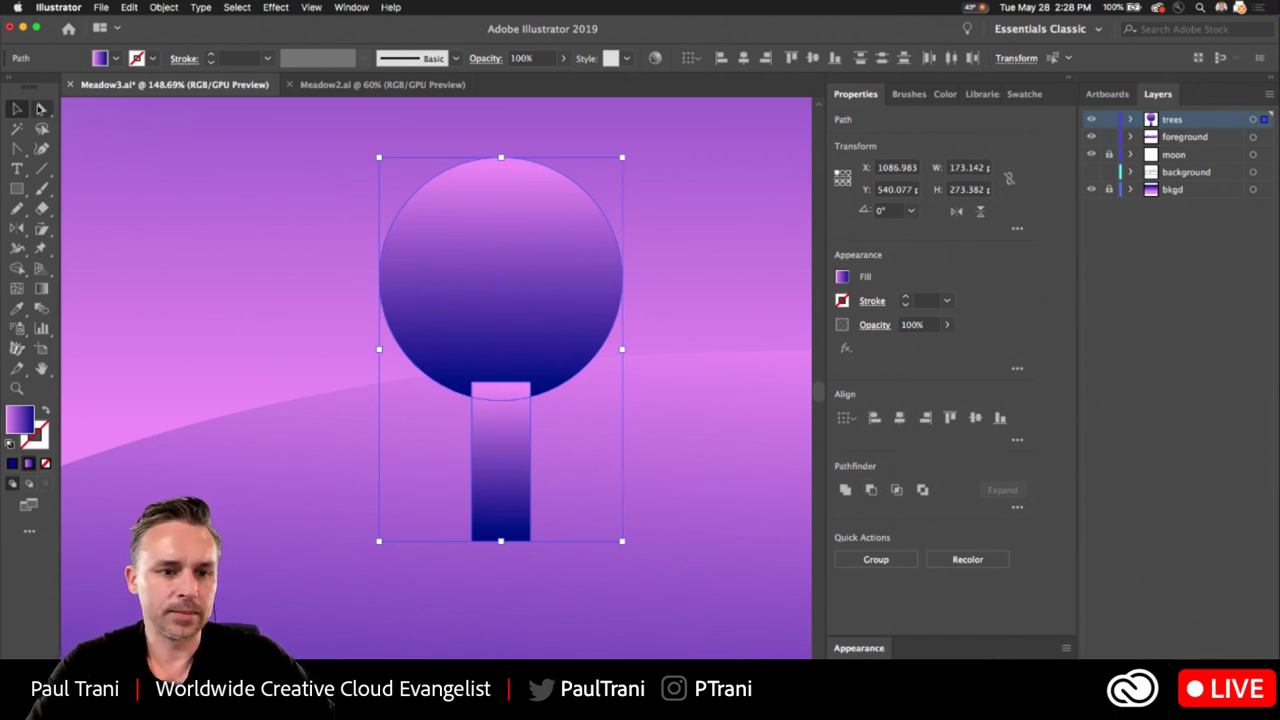
Taper the trunk by moving its two top corner points inward, leaving the base at full width.
{"action": "left_click", "coordinate": [42, 108]}
{"action": "left_click", "coordinate": [497, 386]}
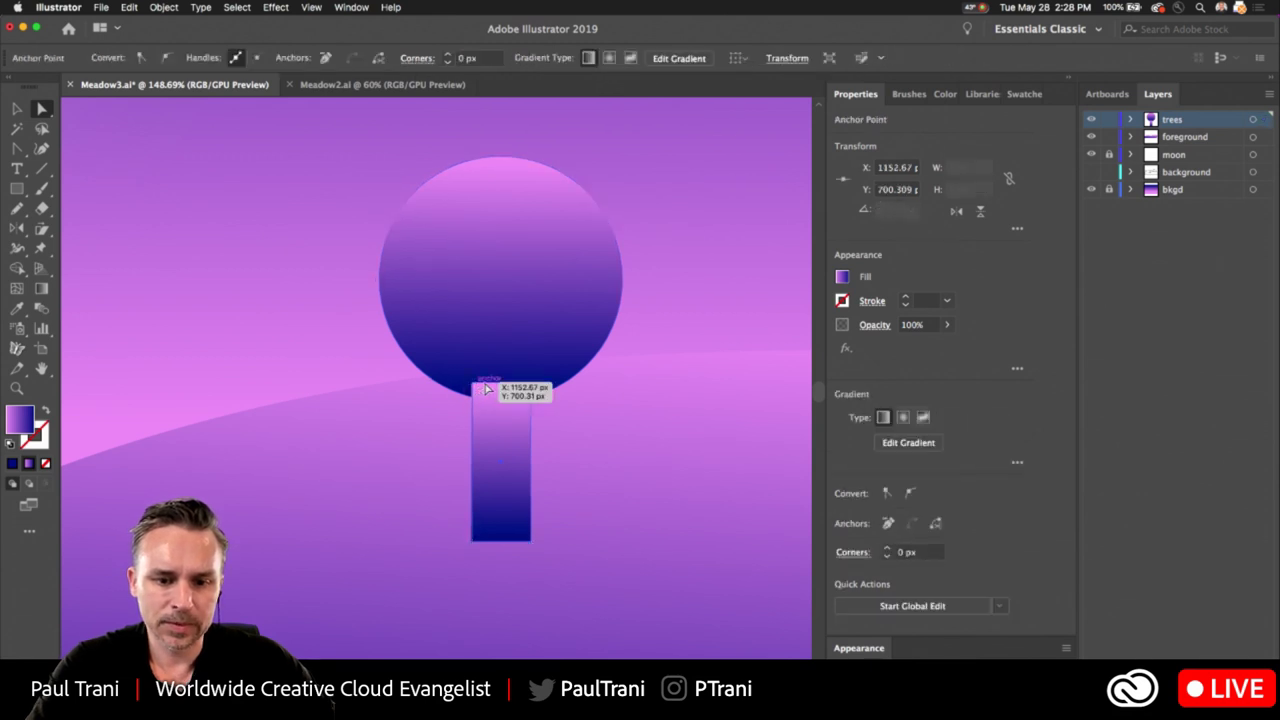
{"action": "key", "text": "super+shift+a"}
{"action": "left_click_drag", "start_coordinate": [472, 384], "coordinate": [510, 384]}
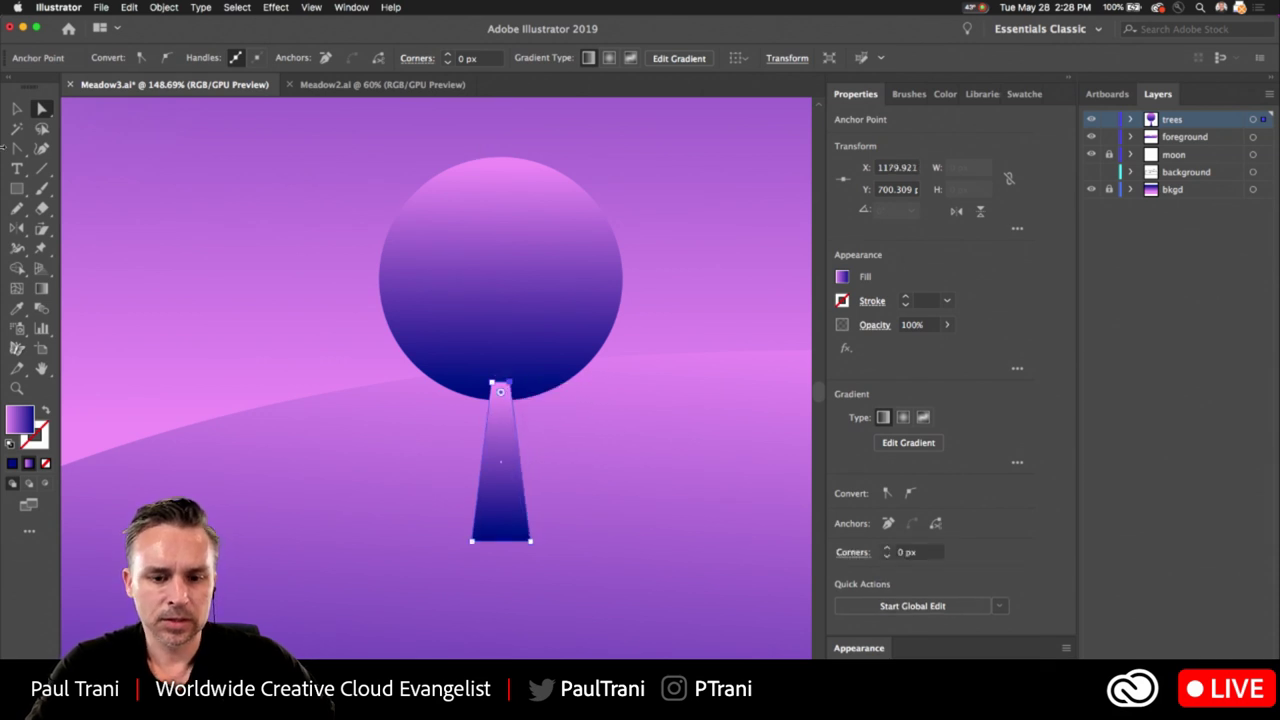
Unite the tree circle and the tapered trunk into a single shape with Pathfinder.
{"action": "key", "text": "v"}
{"action": "left_click", "coordinate": [500, 294]}
{"action": "left_click", "coordinate": [489, 500], "text": "shift"}
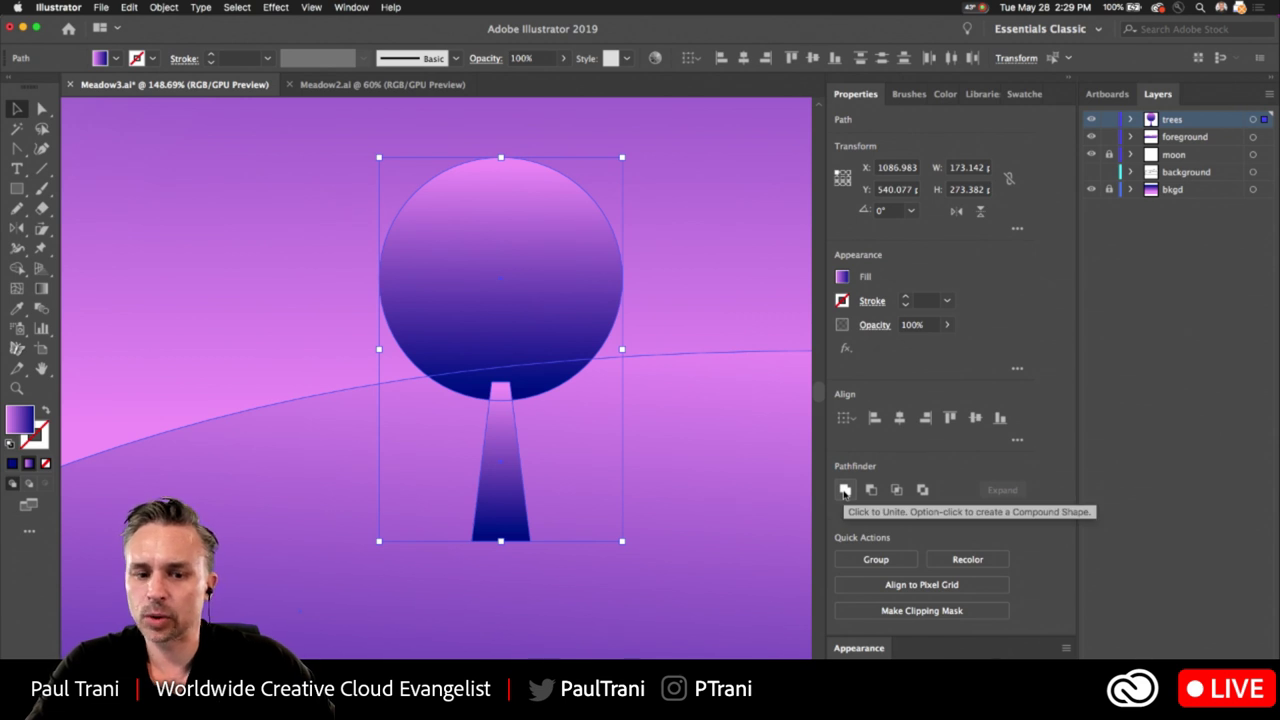
{"action": "left_click", "coordinate": [845, 490]}
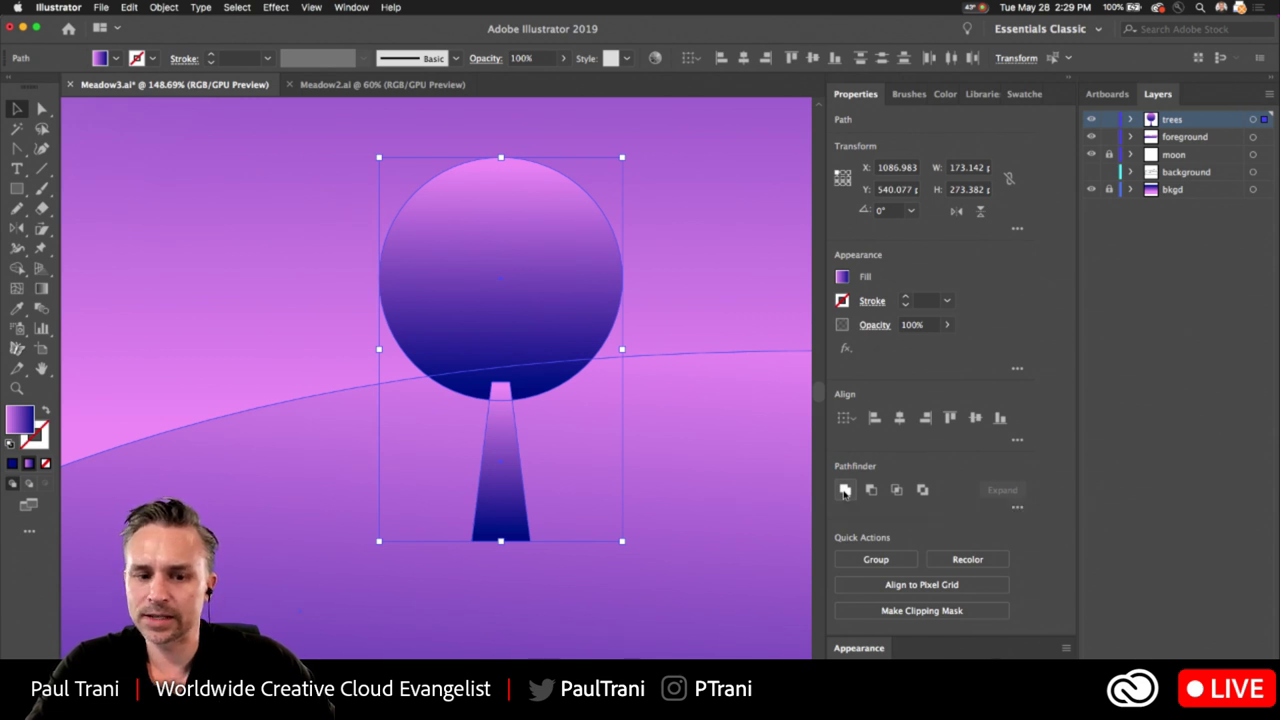
Redraw the united tree's gradient at a slight diagonal, fading from a pink-purple highlight atop the crown to dark blue over the trunk.
{"action": "left_click", "coordinate": [42, 289]}
{"action": "left_click_drag", "start_coordinate": [483, 182], "coordinate": [517, 545]}
{"action": "left_click_drag", "start_coordinate": [517, 195], "coordinate": [474, 168]}
{"action": "mouse_move", "coordinate": [394, 106]}
{"action": "left_mouse_down"}
{"action": "mouse_move", "coordinate": [486, 374]}
{"action": "mouse_move", "coordinate": [484, 520]}
{"action": "mouse_move", "coordinate": [423, 237]}
{"action": "mouse_move", "coordinate": [443, 320]}
{"action": "mouse_move", "coordinate": [437, 301]}
{"action": "left_mouse_up"}
{"action": "left_click", "coordinate": [17, 108]}
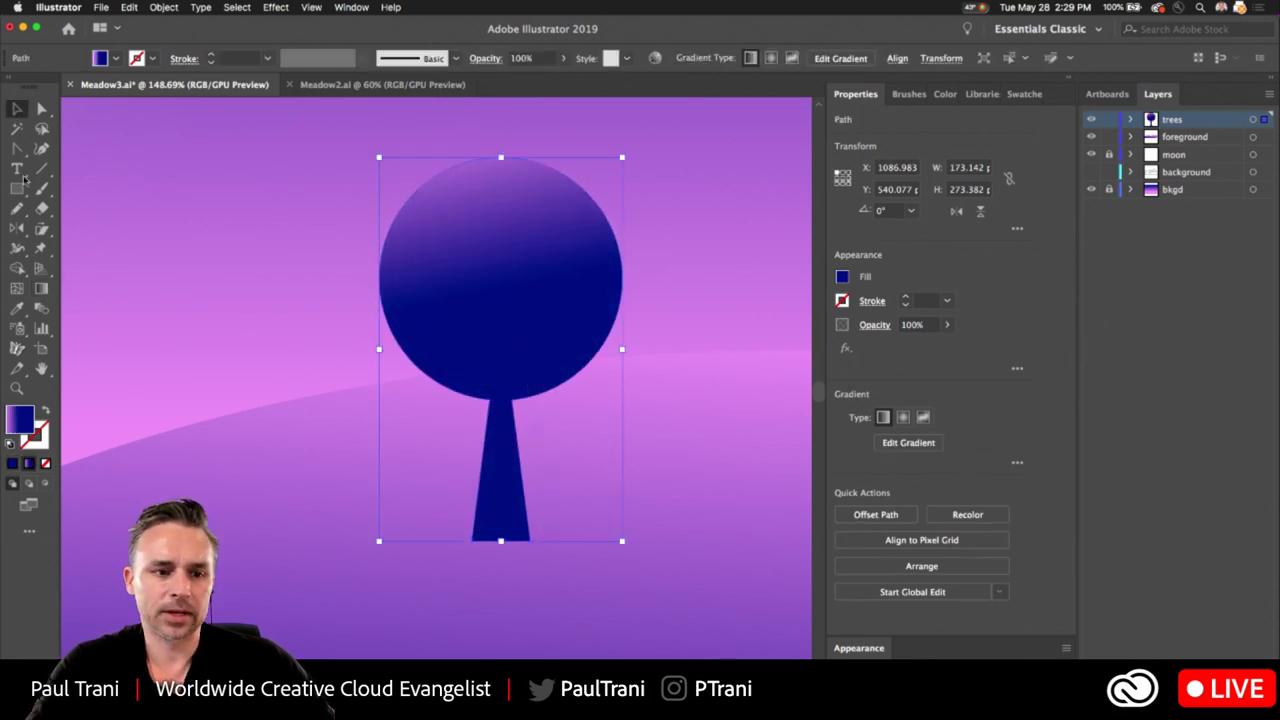
Draw a circle about 140 px wide on the crown's right side and duplicate it to the left side, behind the tree.
{"action": "mouse_move", "coordinate": [17, 189]}
{"action": "left_mouse_down"}
{"action": "mouse_move", "coordinate": [61, 209]}
{"action": "mouse_move", "coordinate": [64, 229]}
{"action": "left_mouse_up"}
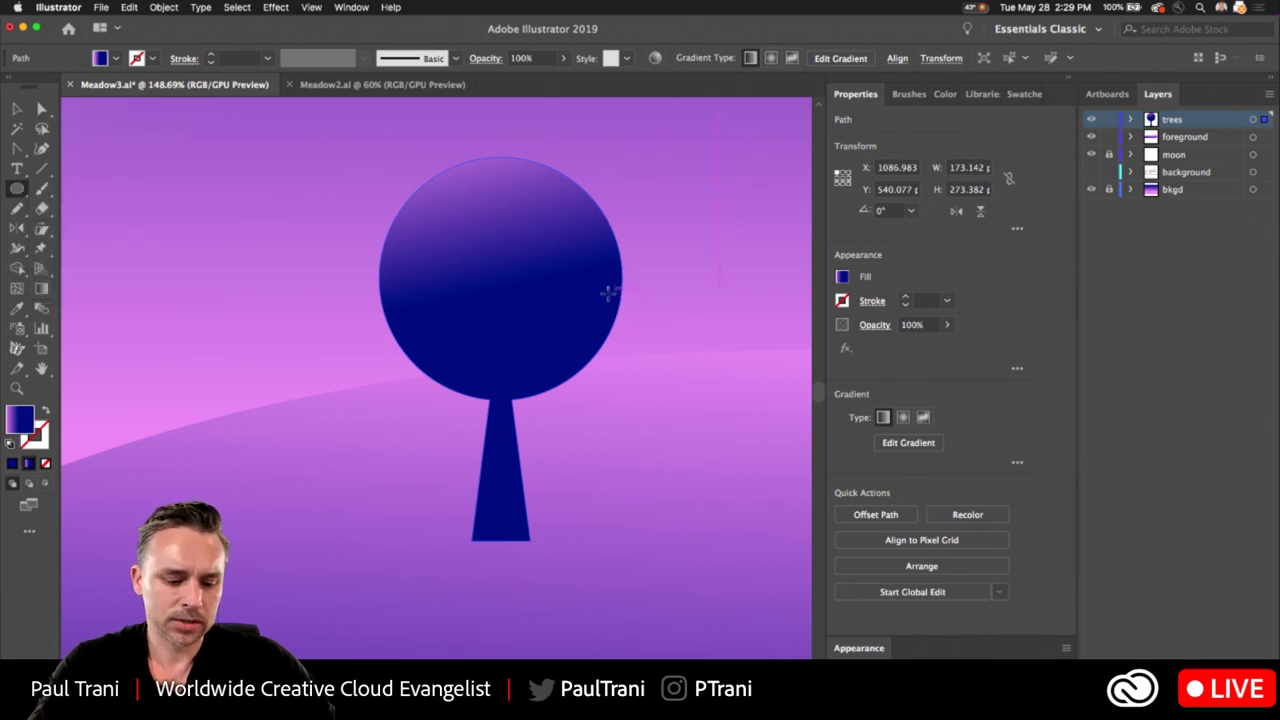
{"action": "left_click_drag", "start_coordinate": [608, 291], "coordinate": [706, 389]}
{"action": "key", "text": "v"}
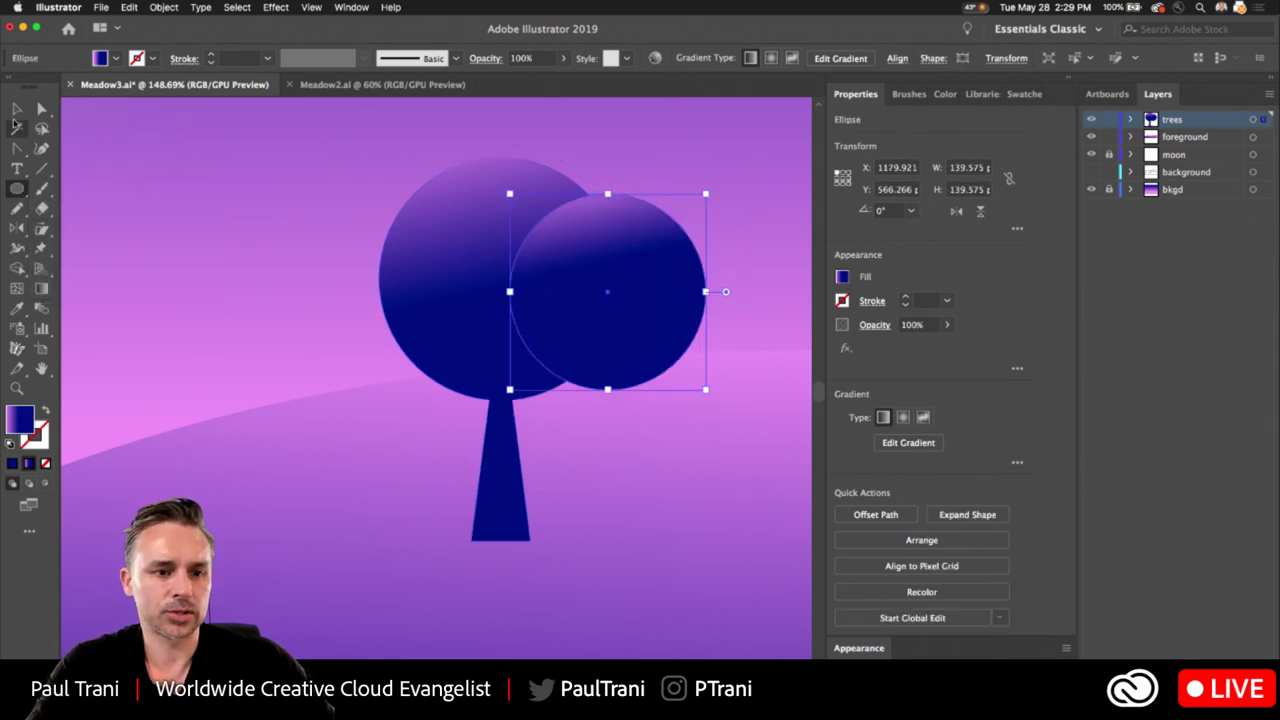
{"action": "left_click_drag", "start_coordinate": [630, 259], "coordinate": [457, 258]}
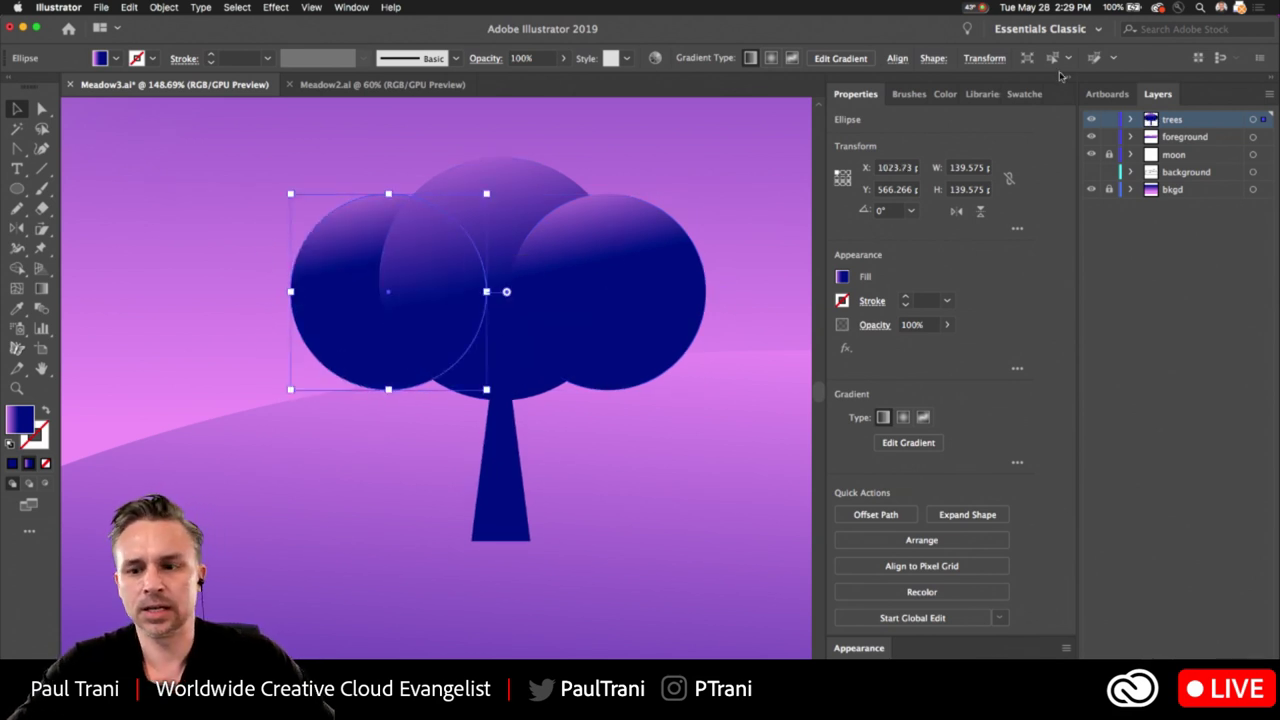
{"action": "left_click_drag", "start_coordinate": [322, 237], "coordinate": [345, 236]}
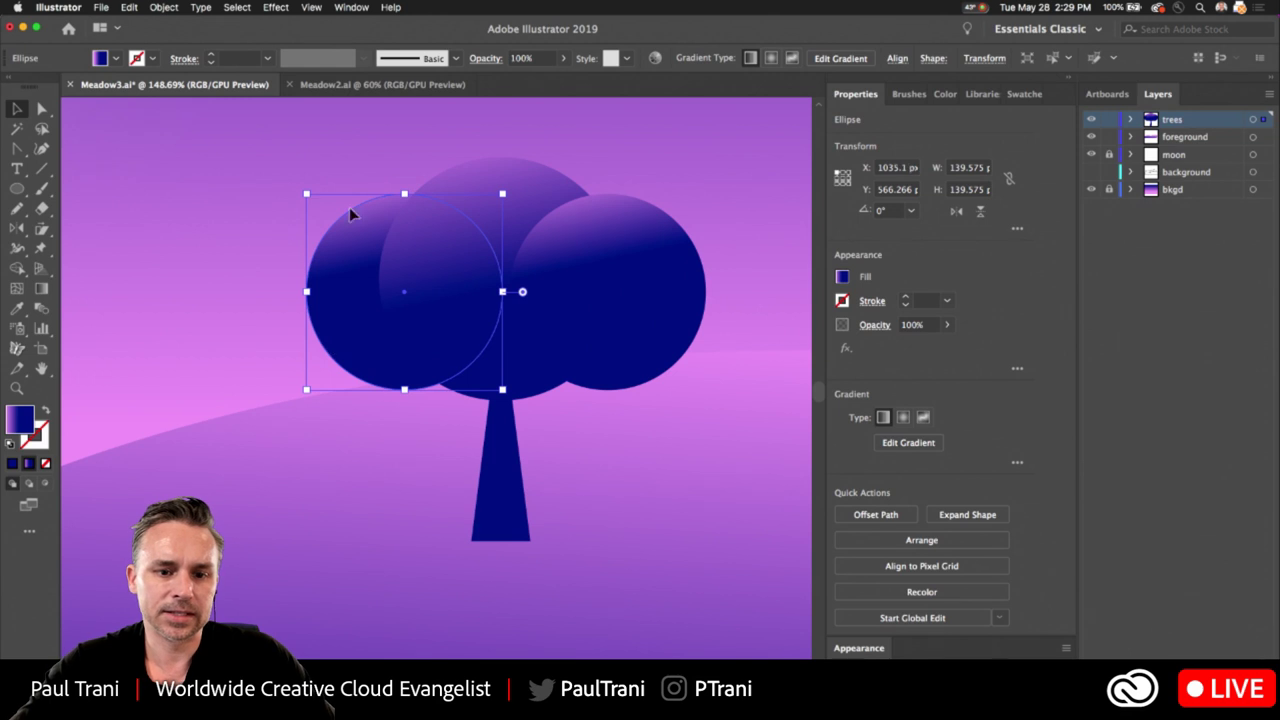
Shrink the right foliage circle to about 127 px and shift both side circles closer to the crown's center.
{"action": "left_click", "coordinate": [634, 257]}
{"action": "left_click_drag", "start_coordinate": [706, 193], "coordinate": [689, 210]}
{"action": "left_click_drag", "start_coordinate": [523, 301], "coordinate": [517, 311]}
{"action": "left_click_drag", "start_coordinate": [307, 271], "coordinate": [337, 277]}
{"action": "left_click", "coordinate": [589, 299]}
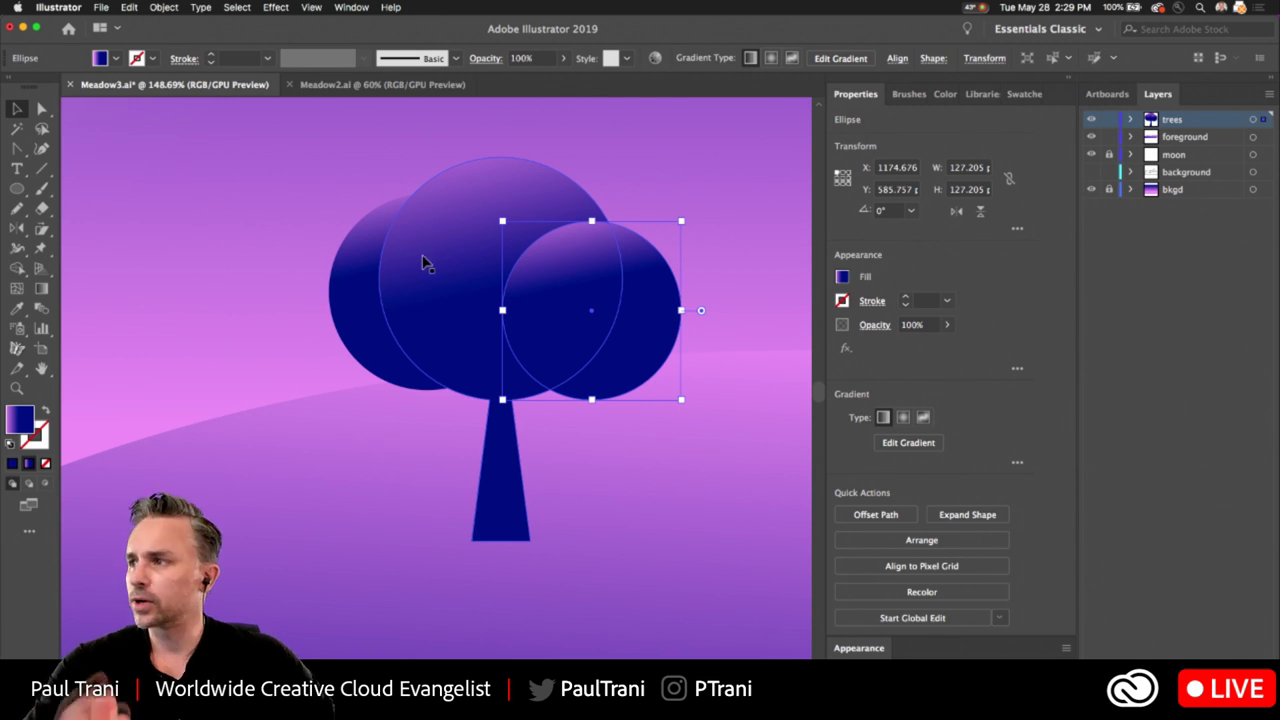
{"action": "left_click", "coordinate": [191, 176]}
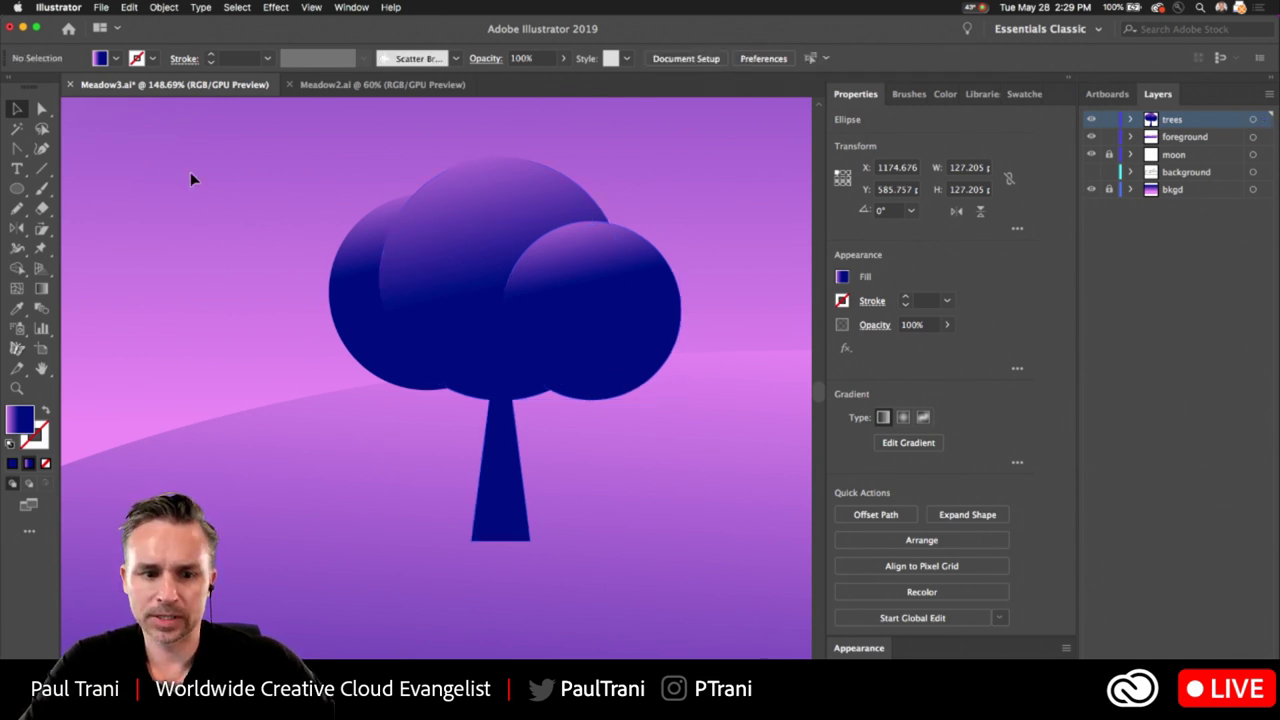
Redraw the left foliage circle's gradient diagonally, with pink at its upper left and dark blue toward the trunk.
{"action": "left_click", "coordinate": [348, 265]}
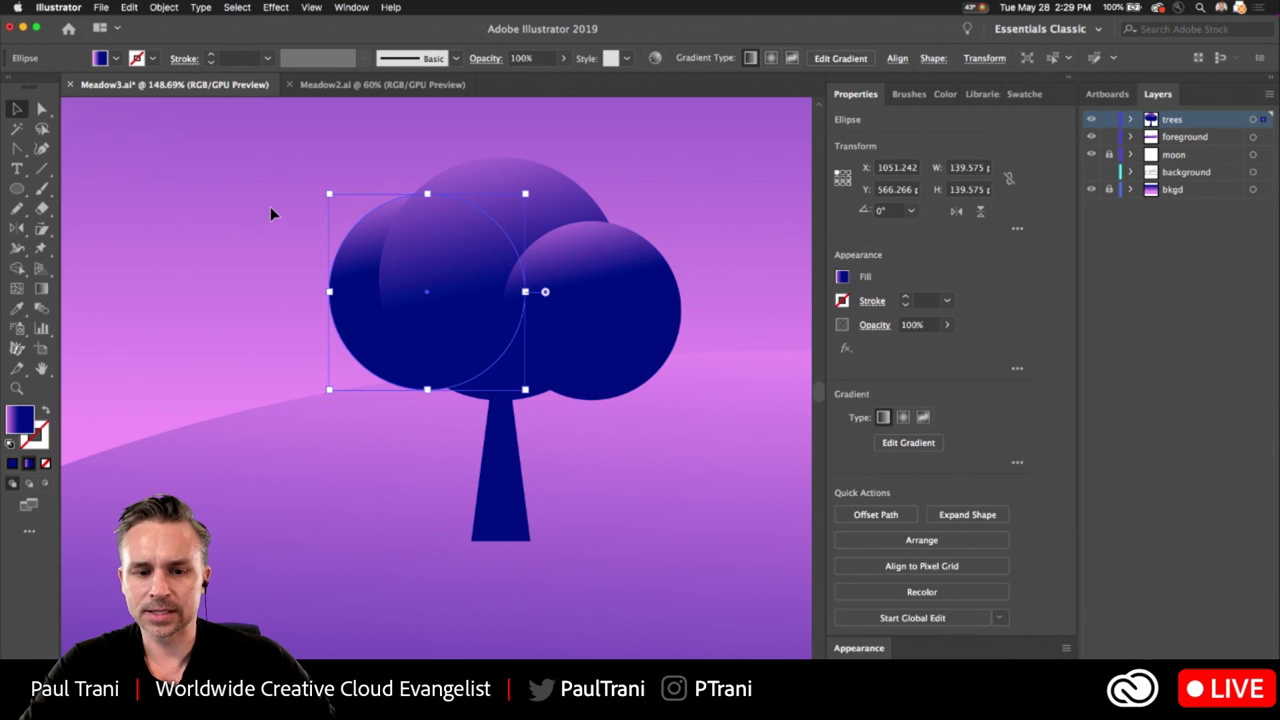
{"action": "scroll", "coordinate": [263, 208], "scroll_direction": "down", "scroll_amount": 5}
{"action": "left_click_drag", "start_coordinate": [269, 223], "coordinate": [443, 343]}
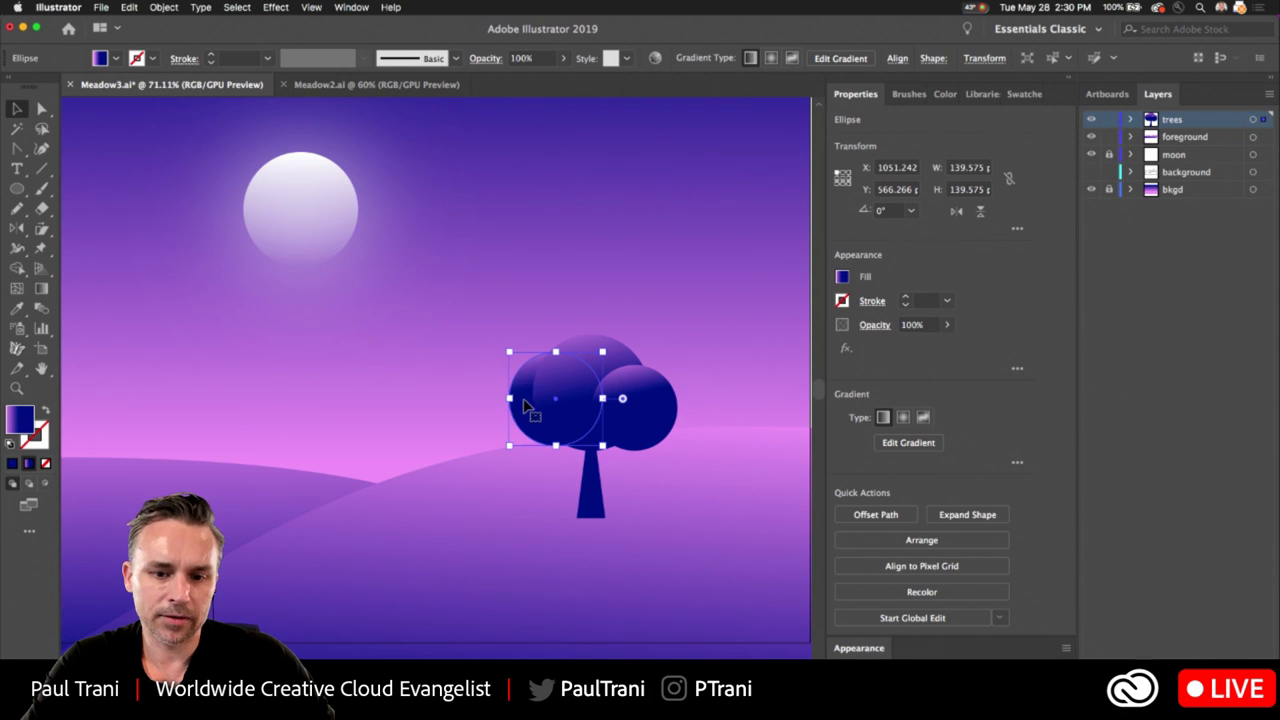
{"action": "scroll", "coordinate": [595, 400], "scroll_direction": "up", "scroll_amount": 3}
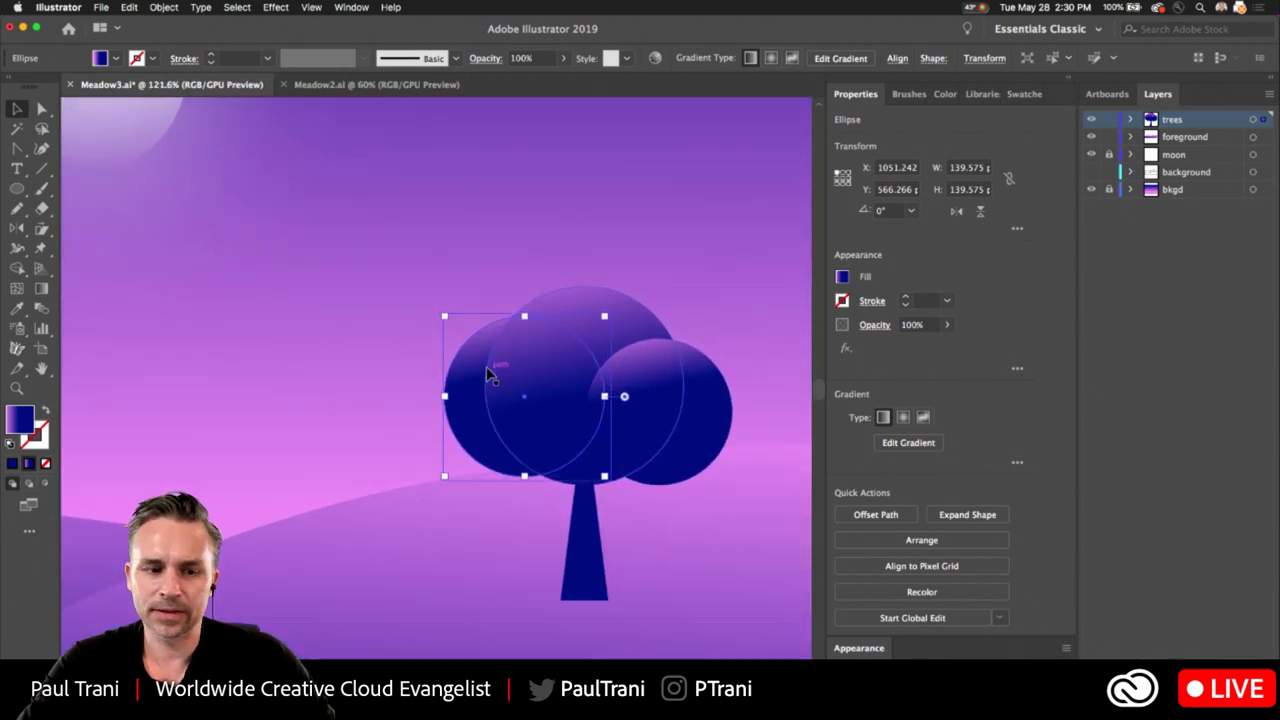
{"action": "scroll", "coordinate": [488, 375], "scroll_direction": "down", "scroll_amount": 3}
{"action": "left_click", "coordinate": [41, 288]}
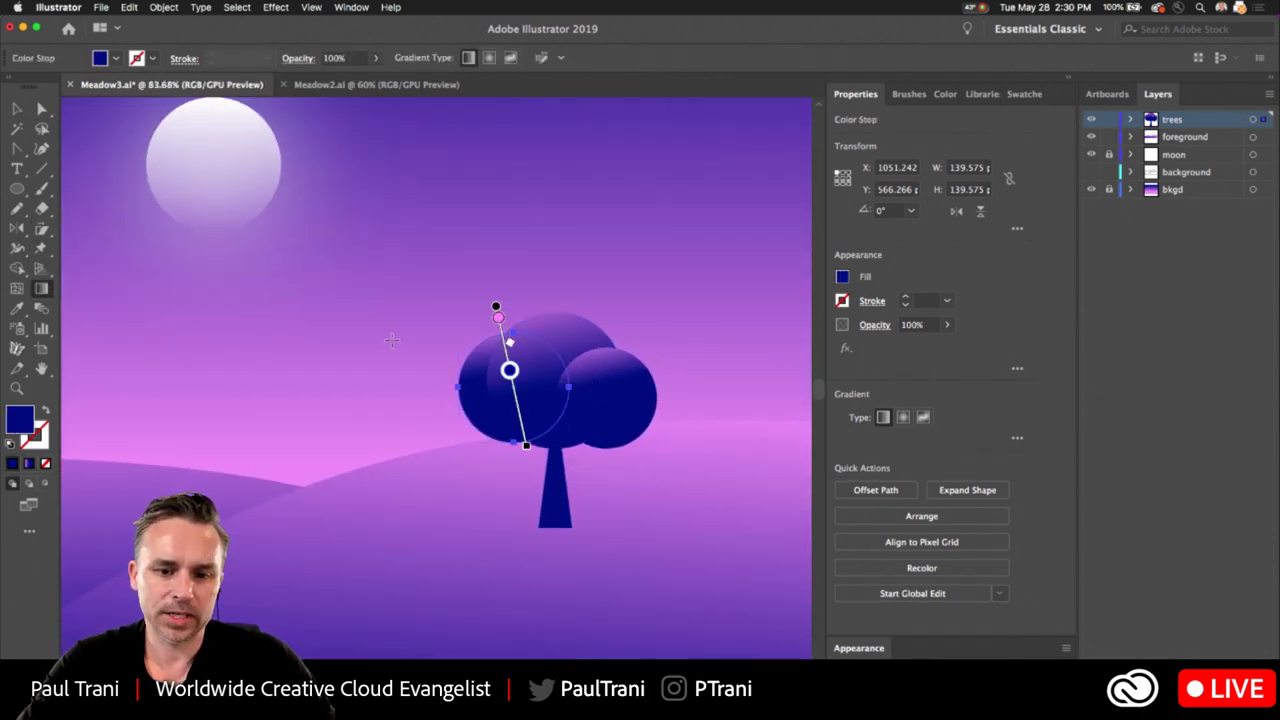
{"action": "mouse_move", "coordinate": [462, 328]}
{"action": "left_mouse_down"}
{"action": "mouse_move", "coordinate": [491, 400]}
{"action": "mouse_move", "coordinate": [566, 494]}
{"action": "mouse_move", "coordinate": [549, 510]}
{"action": "left_mouse_up"}
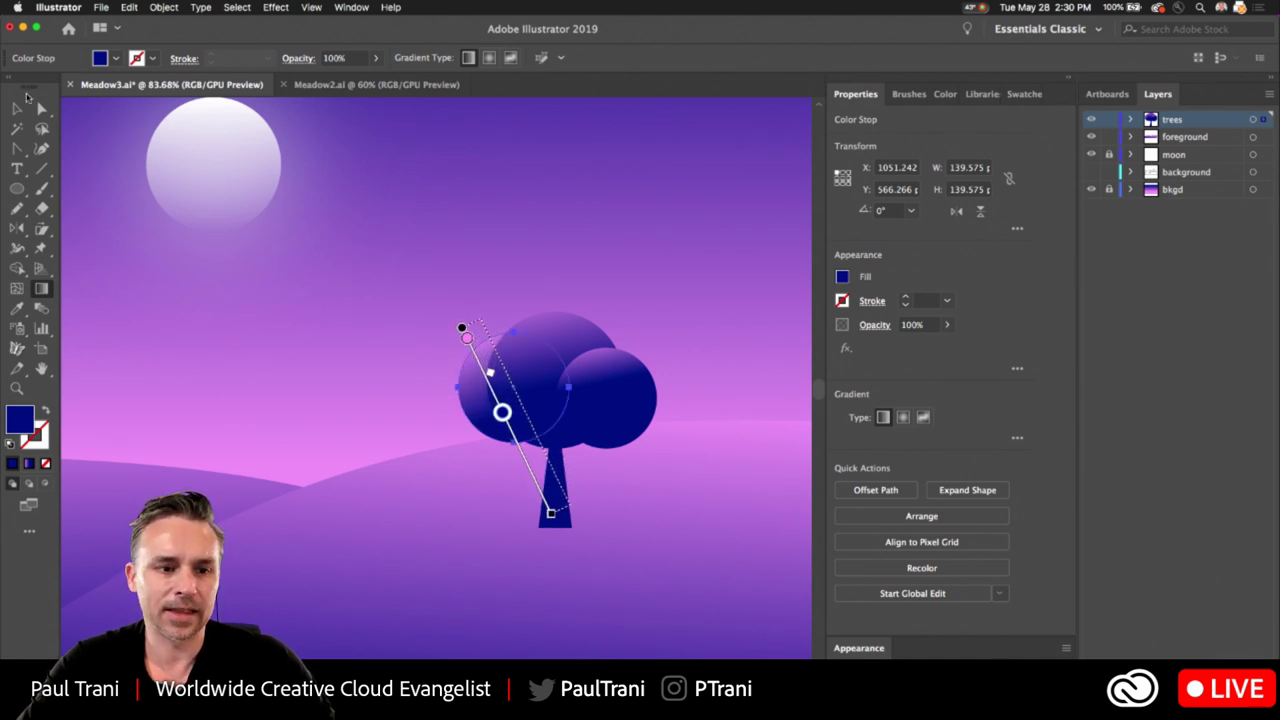
Redraw the right foliage circle's gradient diagonally, running from pink at its upper right to dark blue at its lower left.
{"action": "left_click", "coordinate": [14, 110]}
{"action": "left_click", "coordinate": [610, 410]}
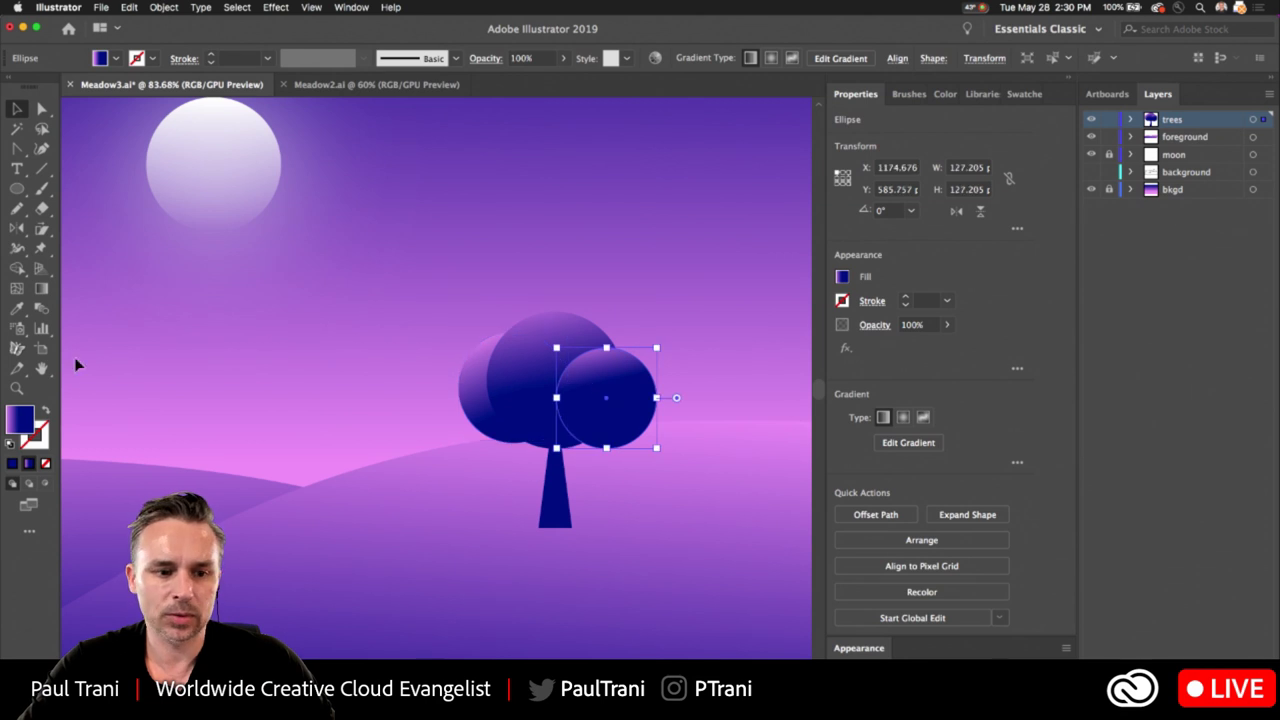
{"action": "left_click", "coordinate": [41, 288]}
{"action": "left_click_drag", "start_coordinate": [648, 326], "coordinate": [600, 465]}
{"action": "key", "text": "v"}
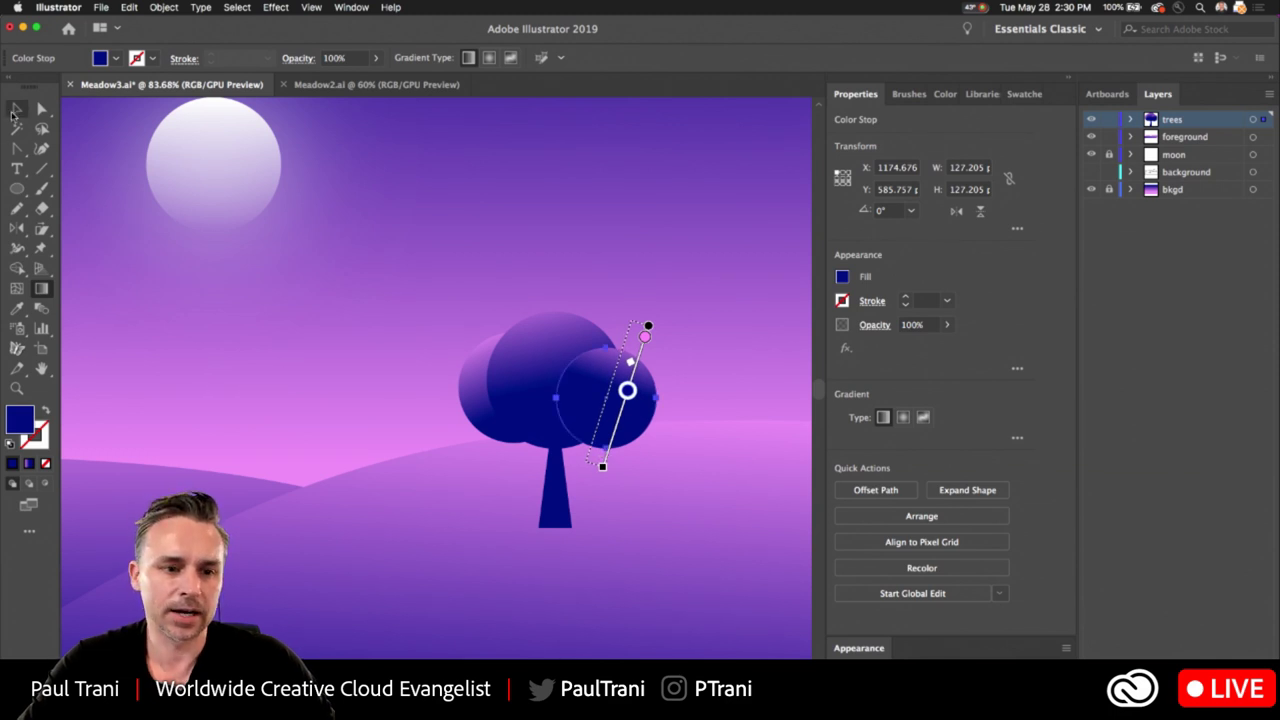
Duplicate the whole tree to the left of the original and unite the copy's parts into a single shape.
{"action": "left_click", "coordinate": [485, 402], "text": "shift"}
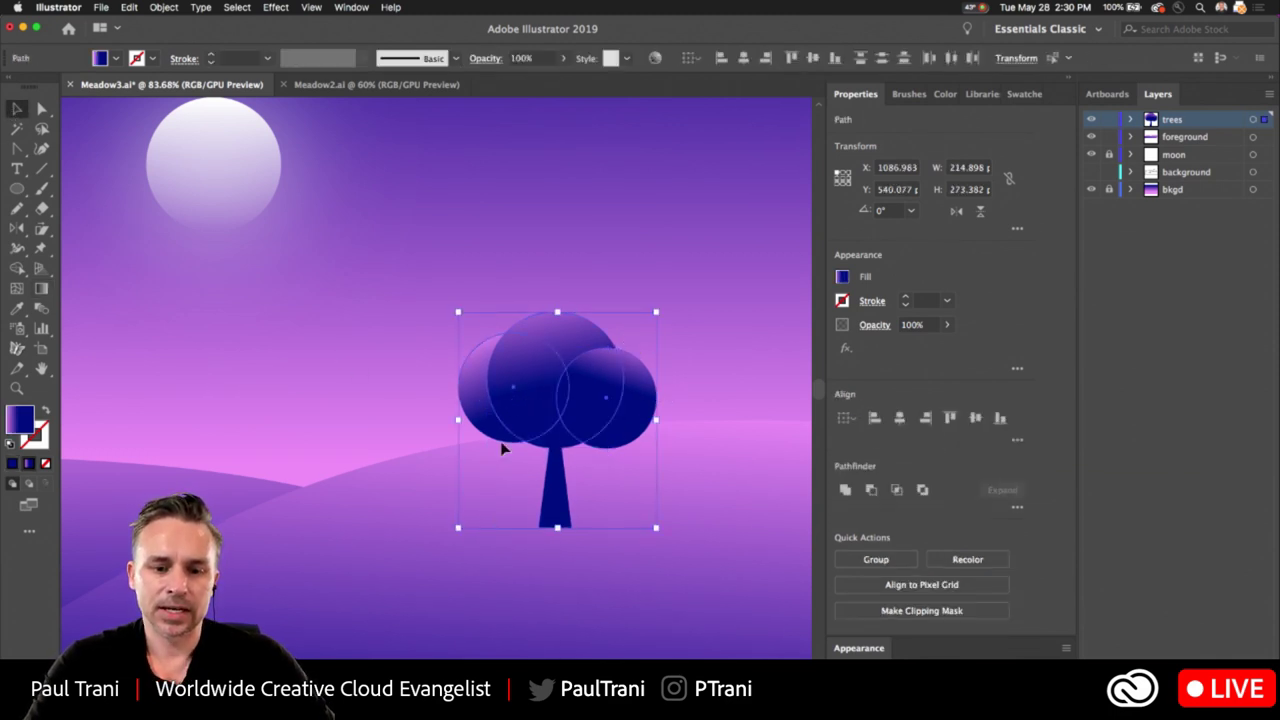
{"action": "left_click", "coordinate": [557, 505], "text": "shift"}
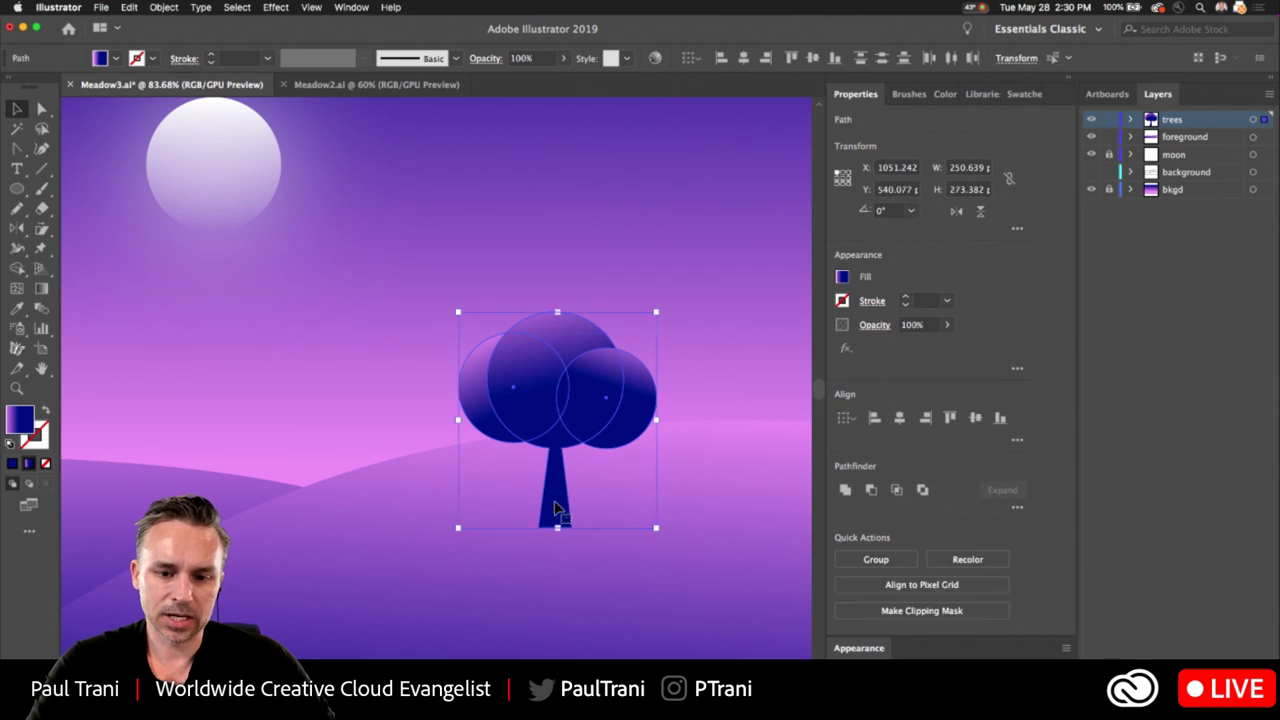
{"action": "left_click_drag", "start_coordinate": [546, 507], "coordinate": [293, 455]}
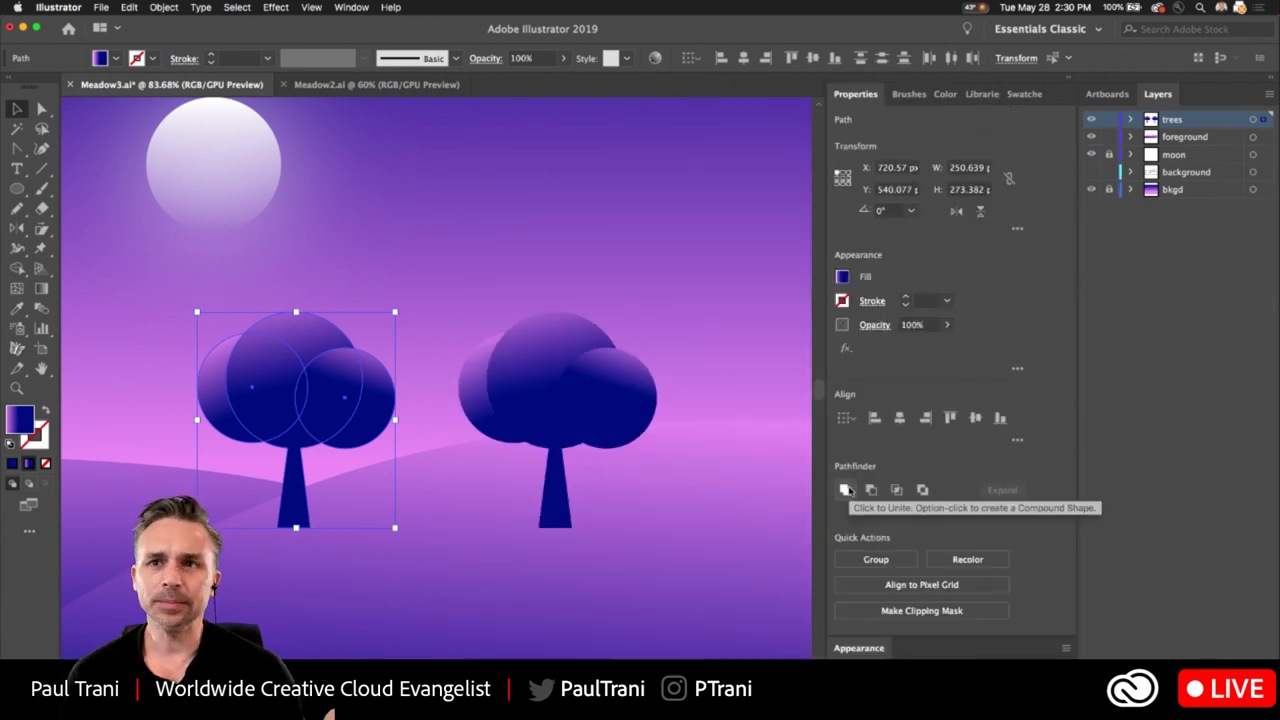
{"action": "left_click", "coordinate": [846, 490]}
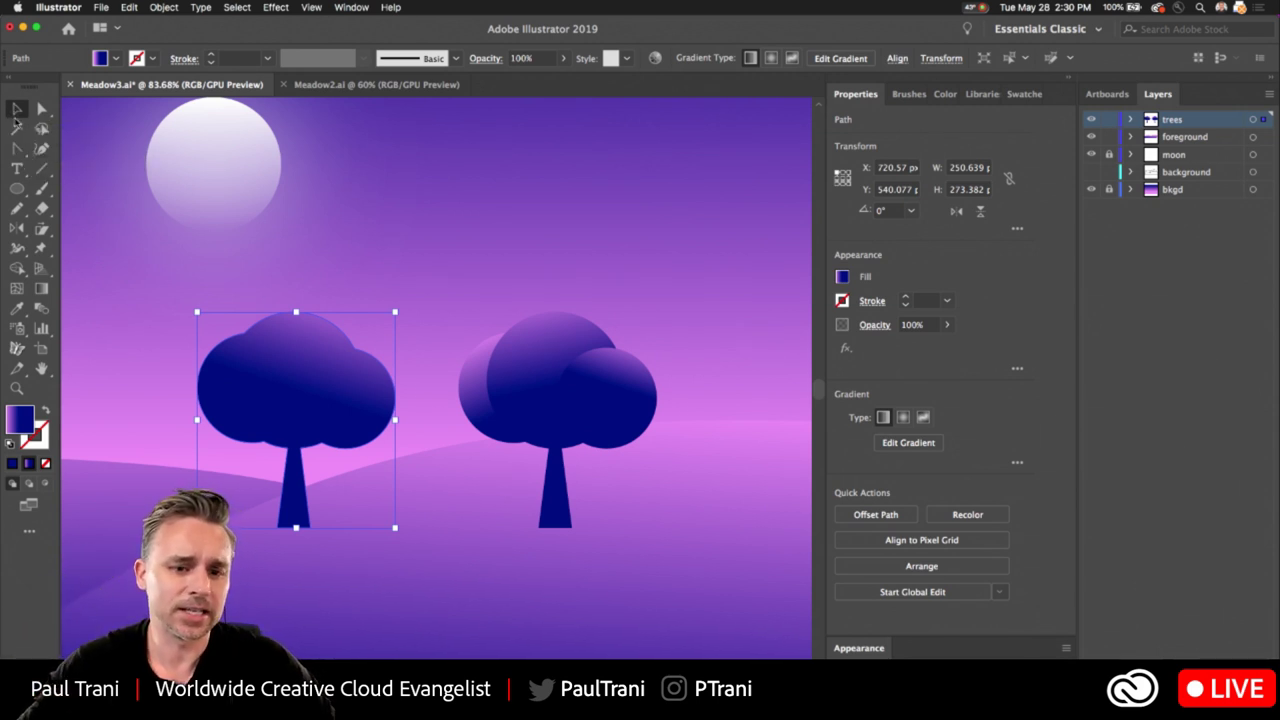
Move the united tree copy closer to the original and reflect it across the horizontal axis.
{"action": "left_click_drag", "start_coordinate": [270, 360], "coordinate": [365, 390]}
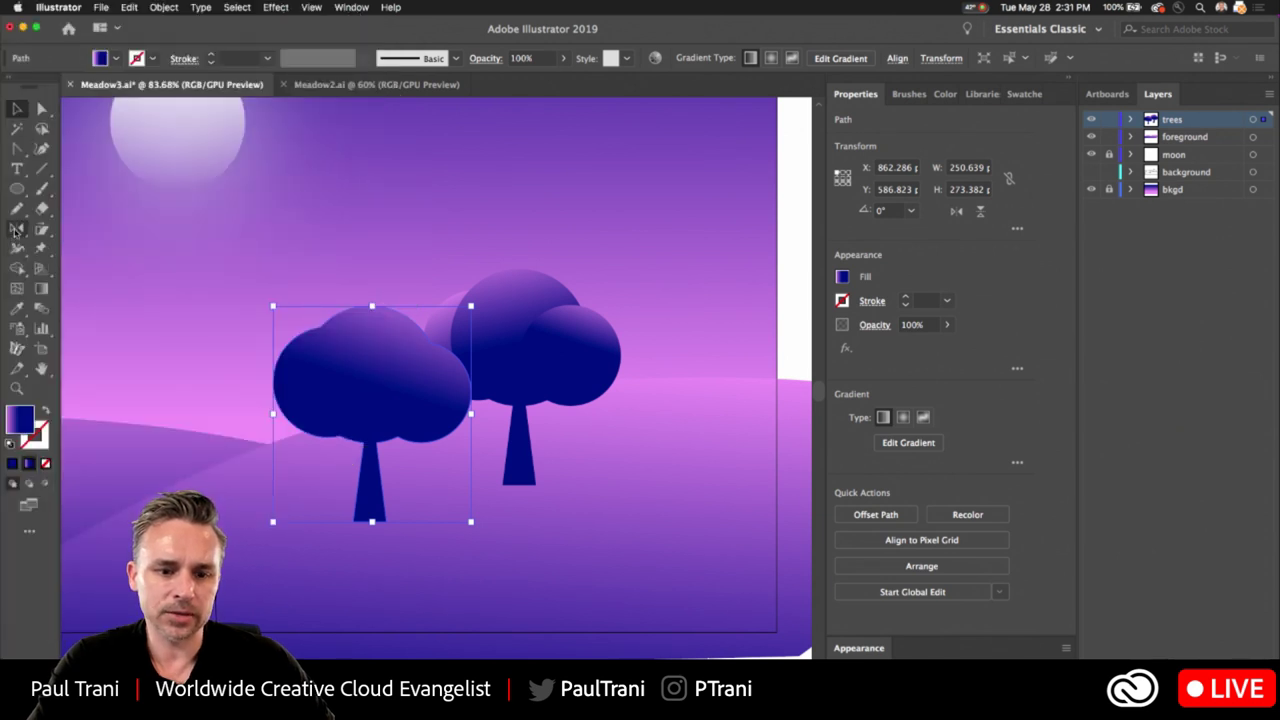
{"action": "double_click", "coordinate": [16, 229]}
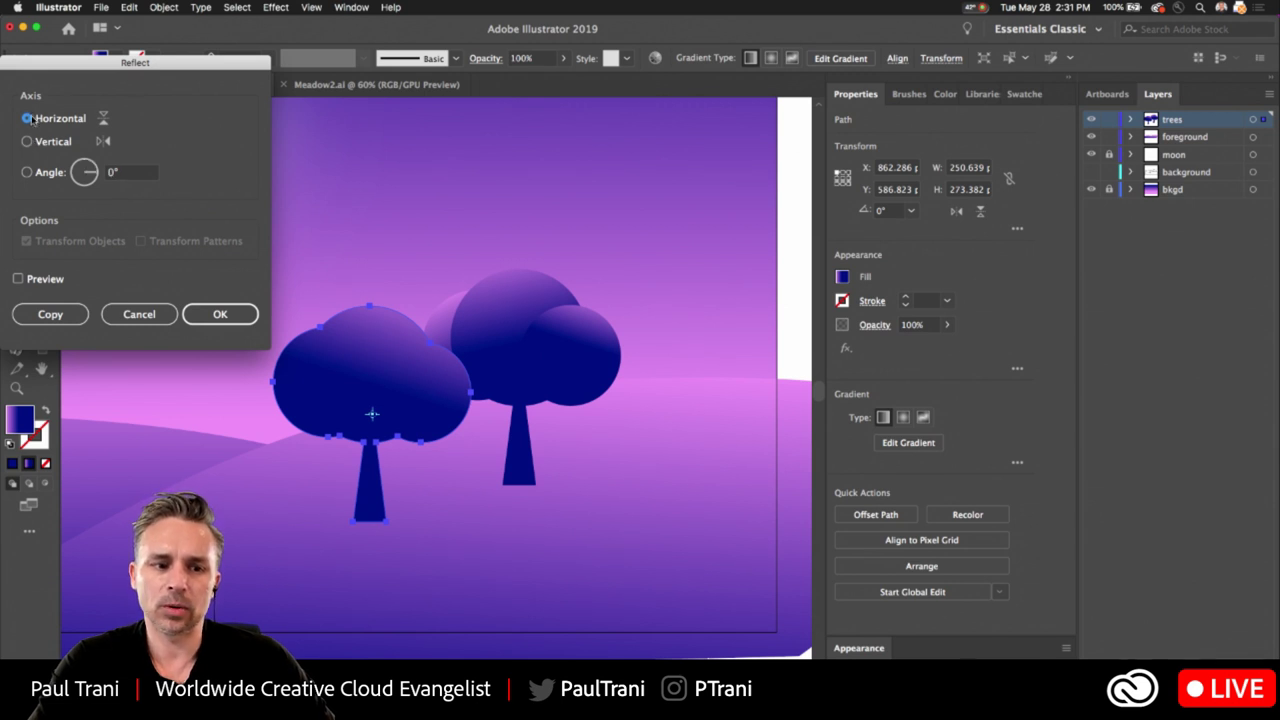
{"action": "left_click", "coordinate": [195, 314]}
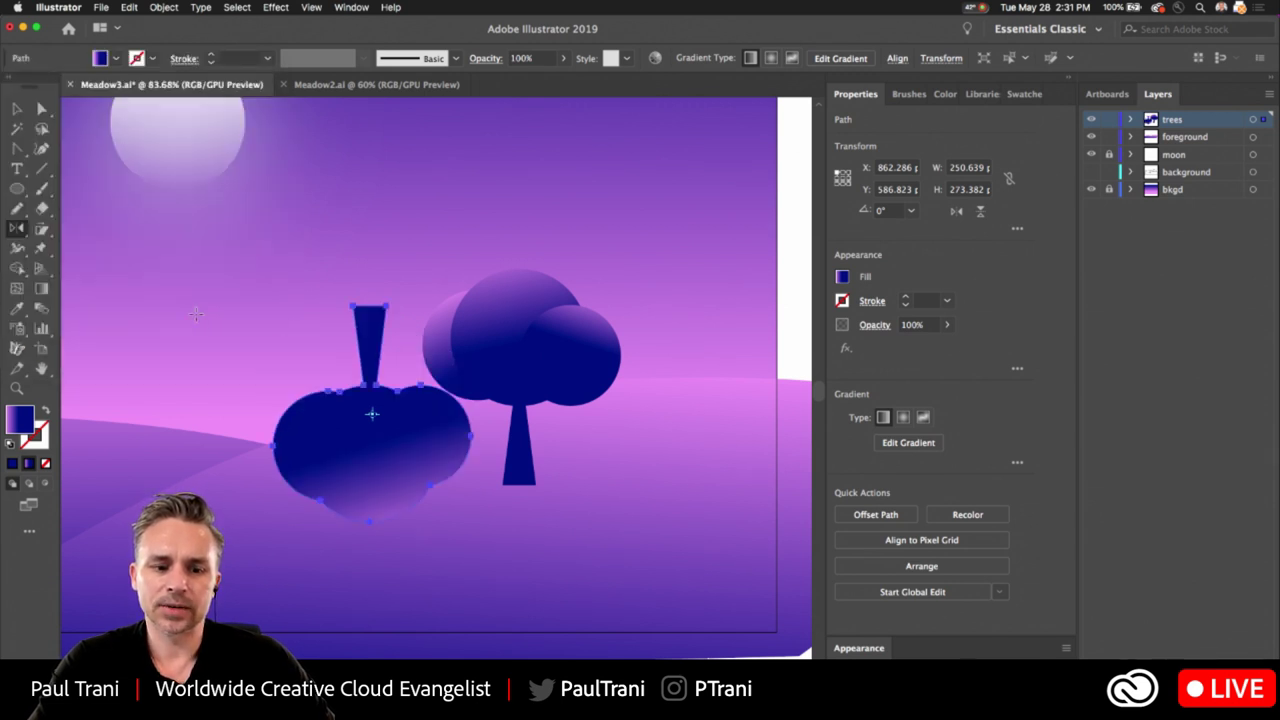
{"action": "double_click", "coordinate": [16, 229]}
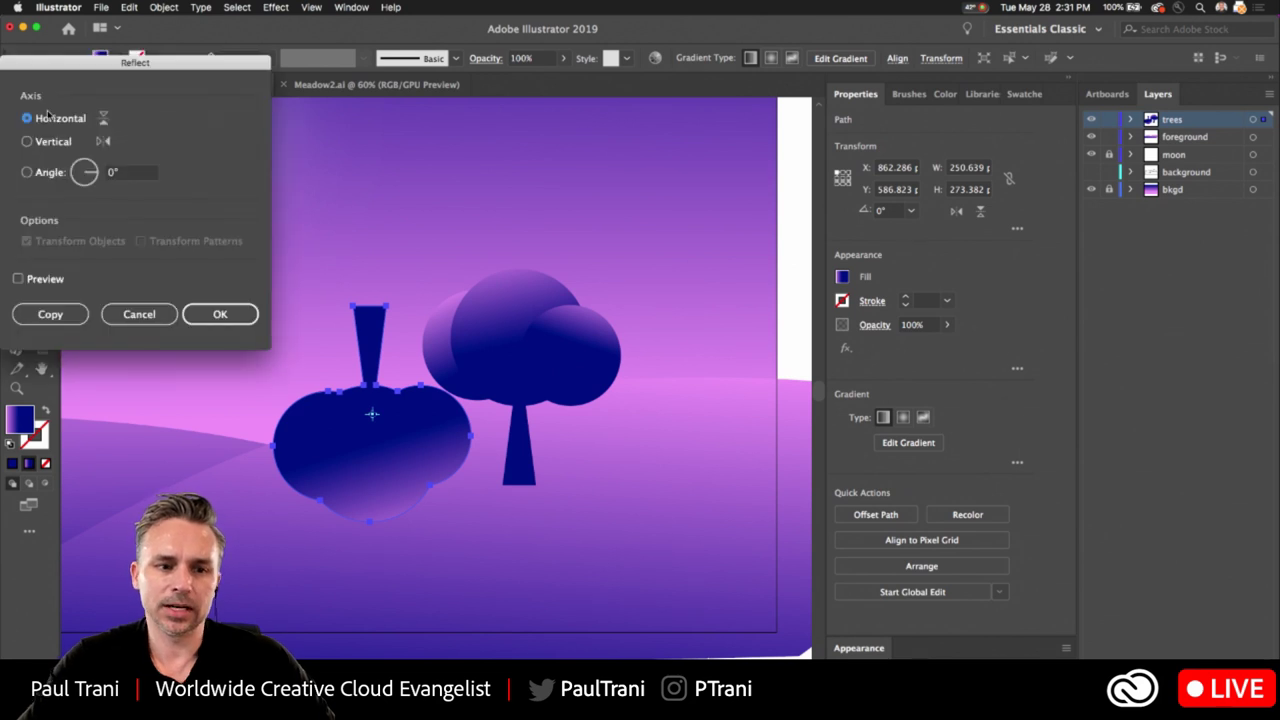
{"action": "left_click", "coordinate": [197, 292]}
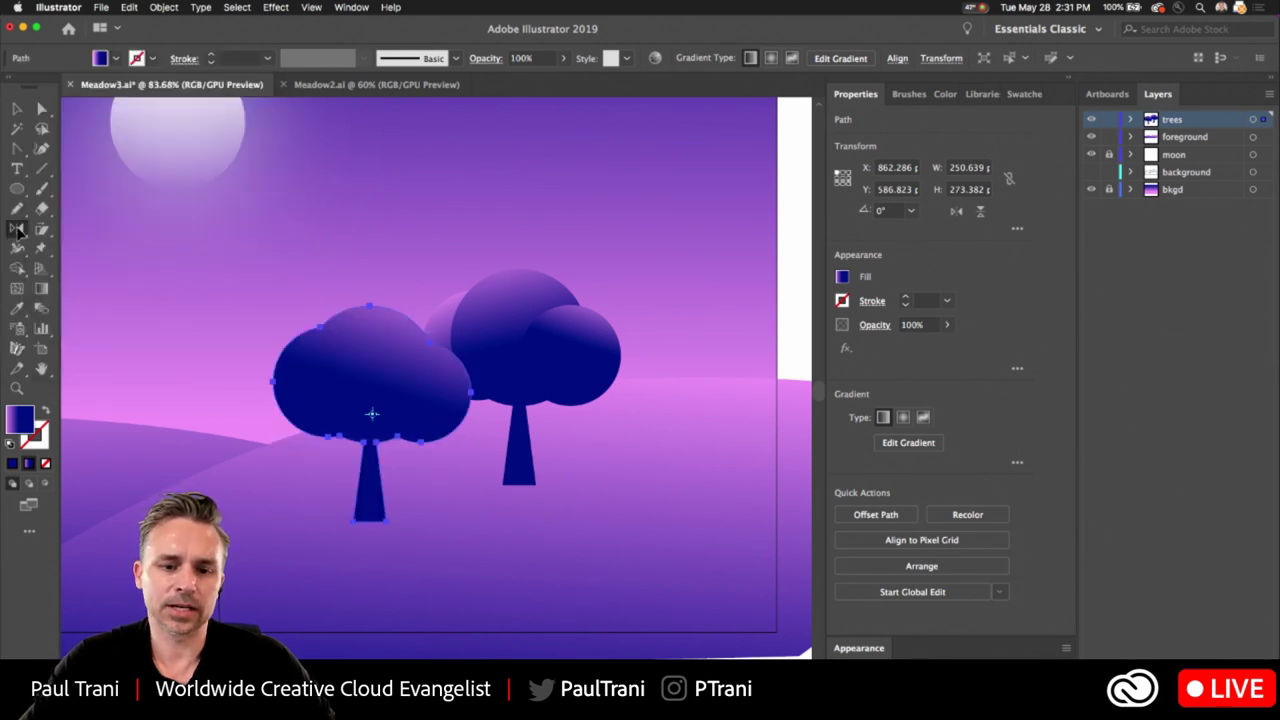
{"action": "double_click", "coordinate": [18, 230]}
{"action": "key", "text": "Return"}
Place the upside-down tree copy directly below the original so their trunk bases meet, nudging it 2 px right to line up.
{"action": "left_click", "coordinate": [17, 108]}
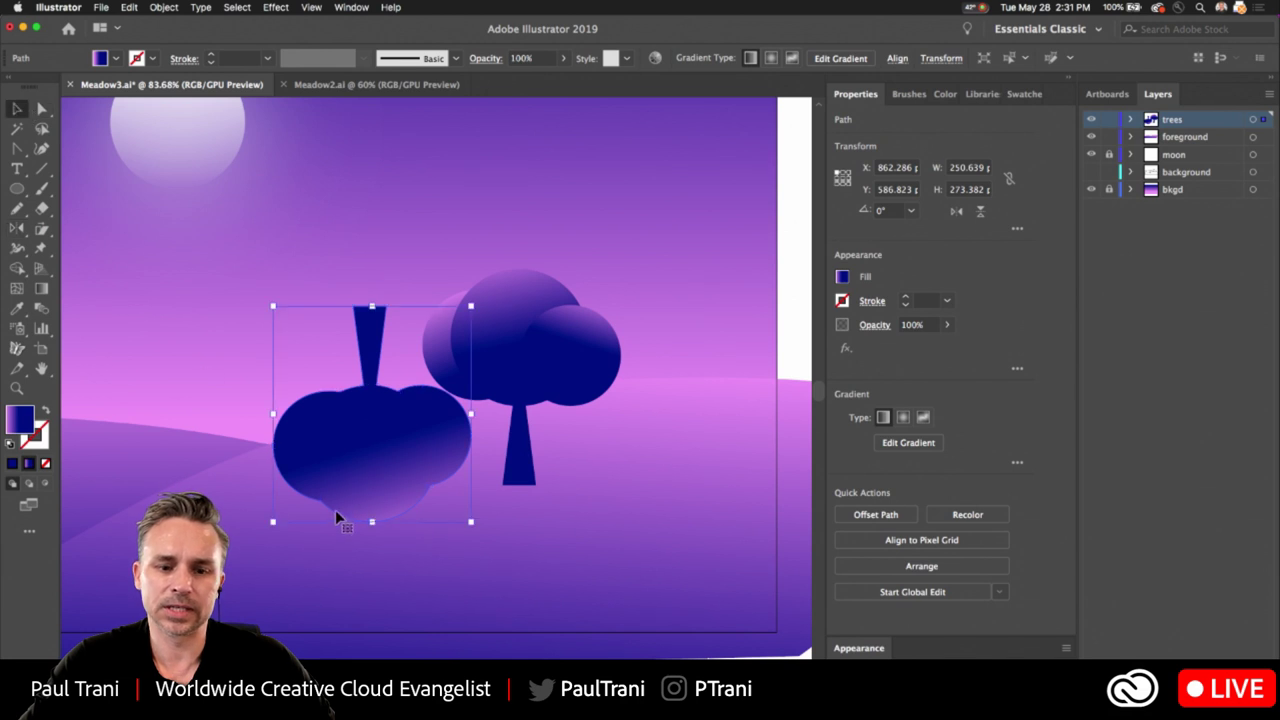
{"action": "left_click_drag", "start_coordinate": [337, 517], "coordinate": [521, 507]}
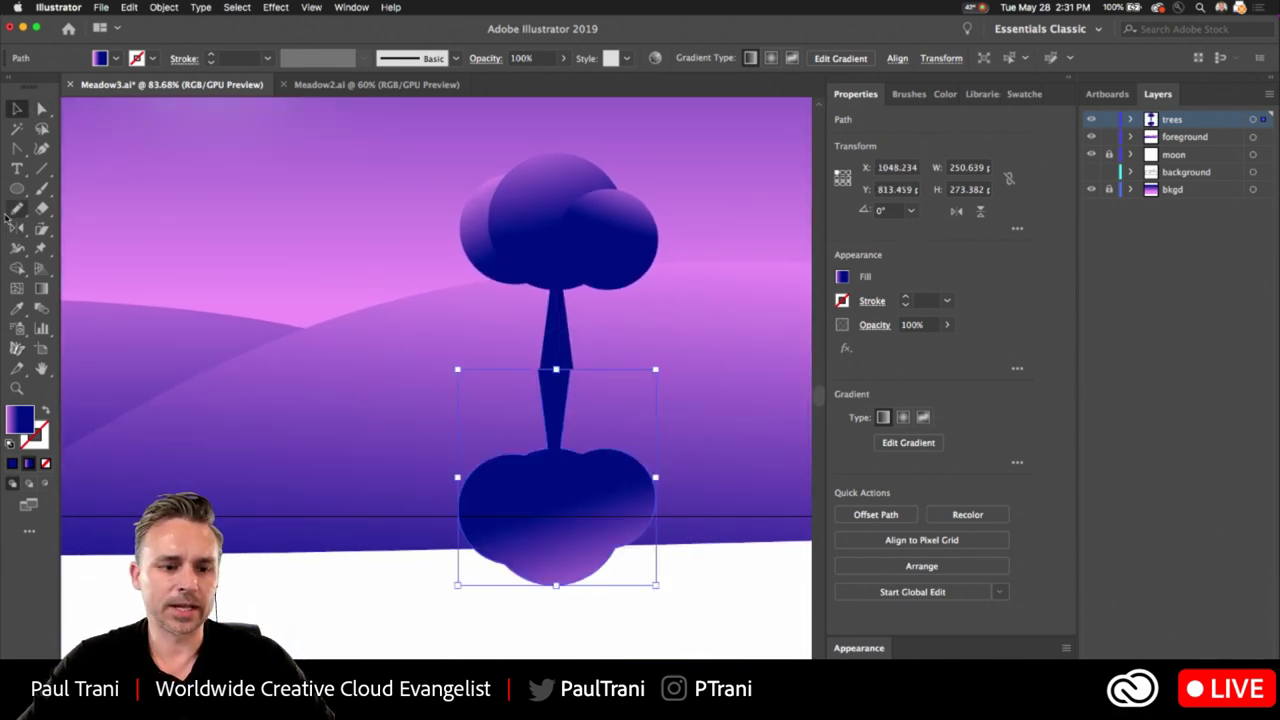
{"action": "key", "text": "Right"}
{"action": "key", "text": "Right"}
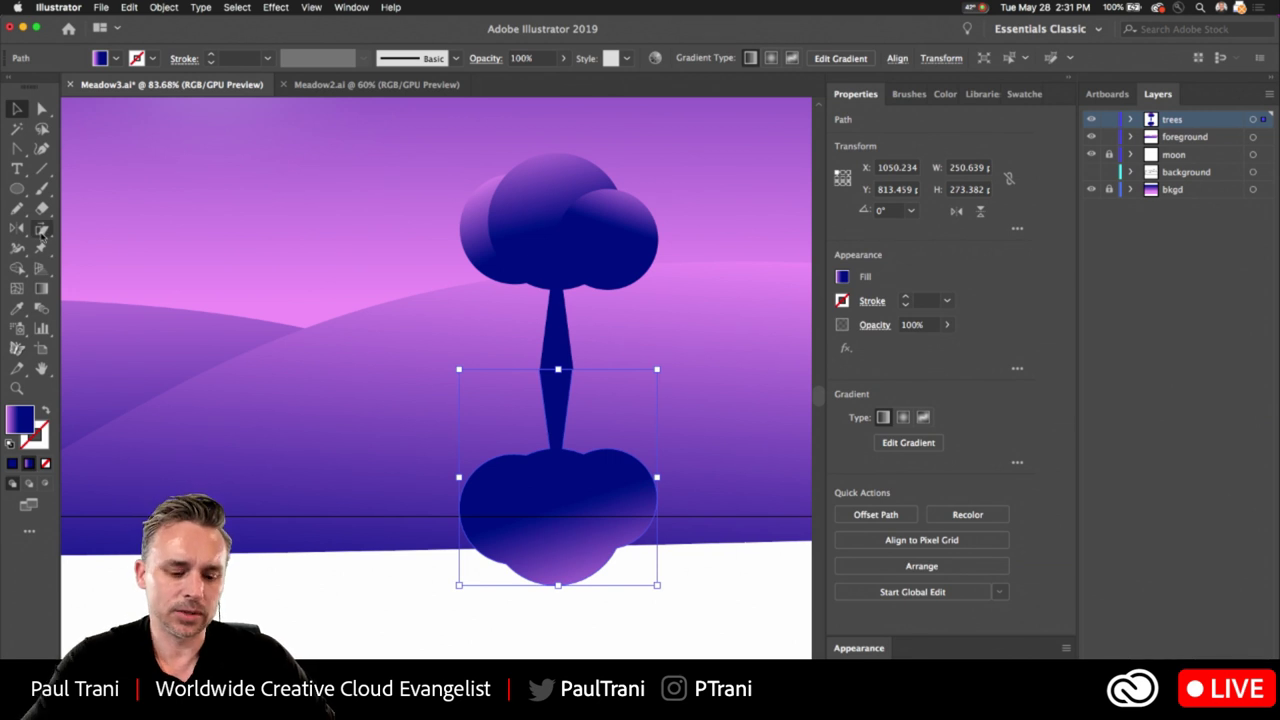
Shear the upside-down tree copy toward the lower right as a cast shadow and reattach its trunk to the tree's base.
{"action": "left_click", "coordinate": [42, 231]}
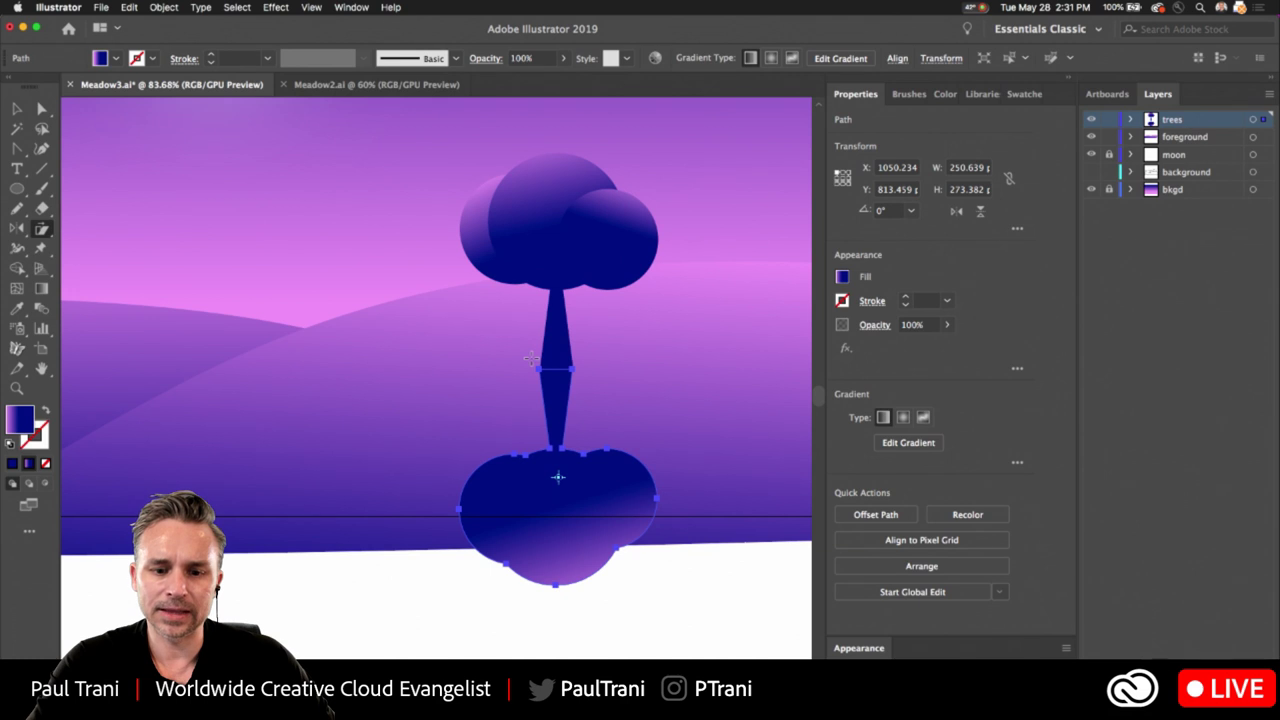
{"action": "left_click_drag", "start_coordinate": [549, 558], "coordinate": [684, 522]}
{"action": "key", "text": "v"}
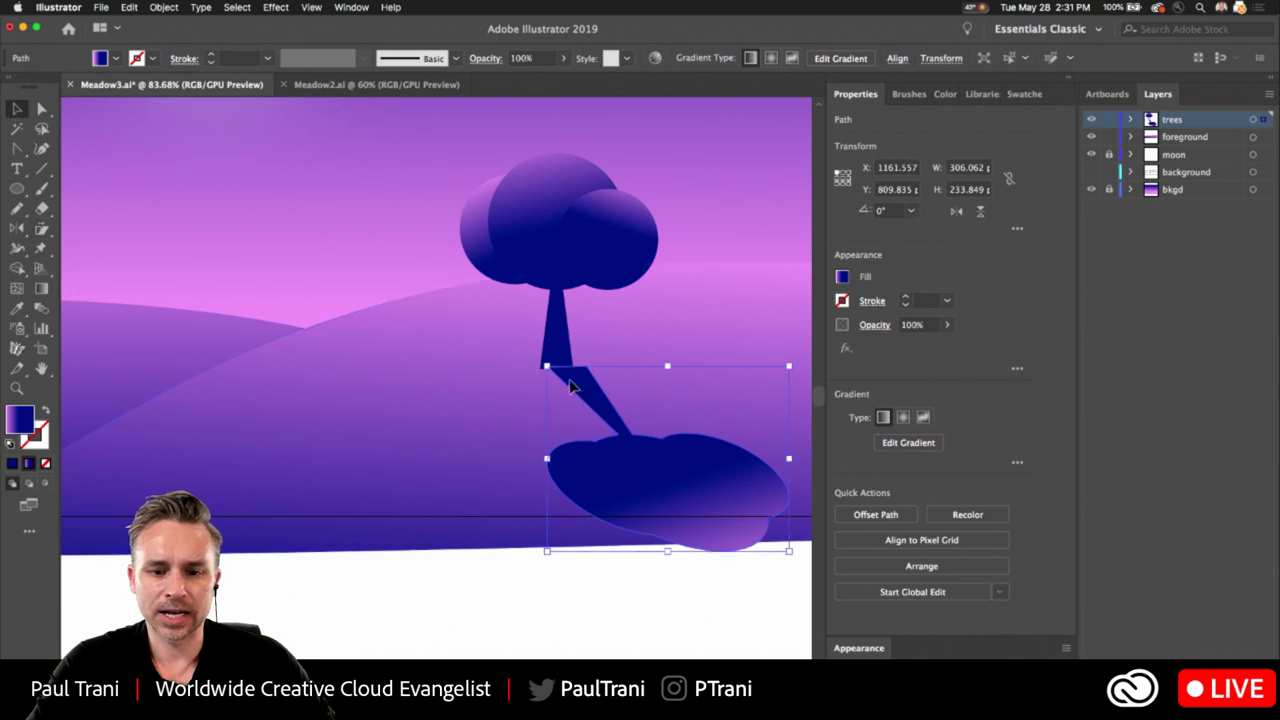
{"action": "left_click_drag", "start_coordinate": [580, 388], "coordinate": [557, 387]}
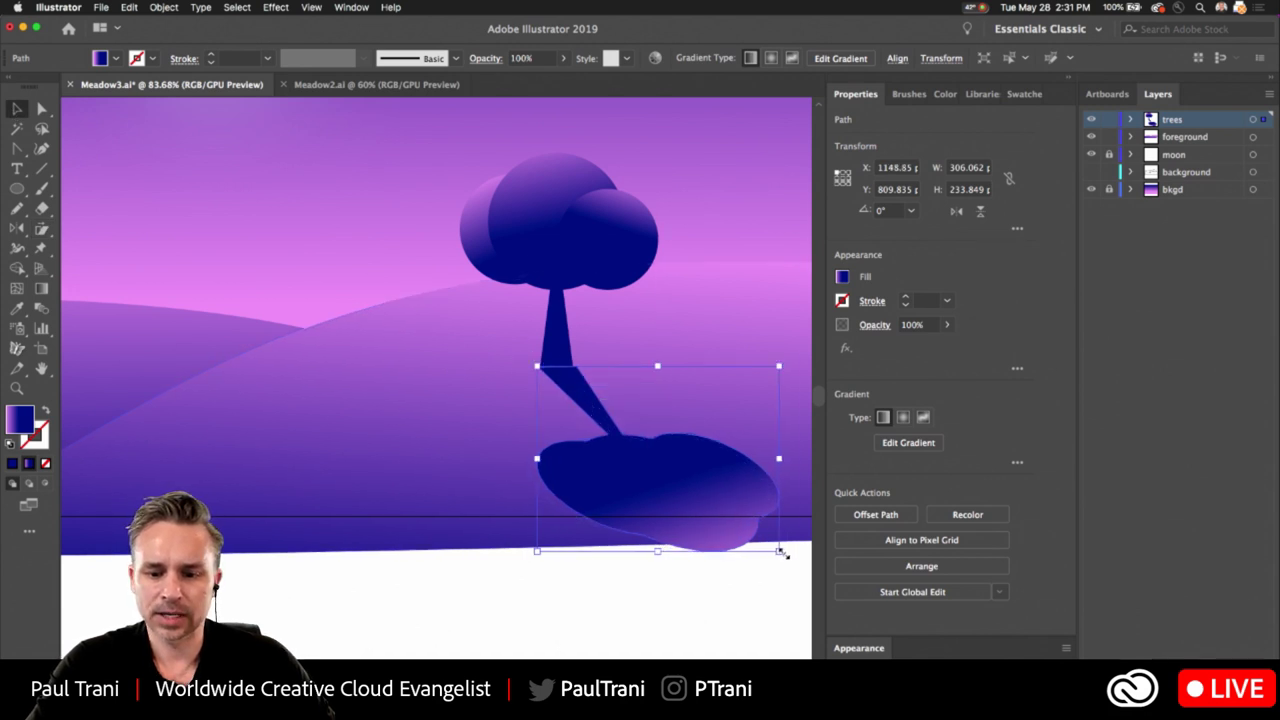
Scale the tree shadow down to about 284 by 222 px, keeping it attached to the trunk base.
{"action": "left_click_drag", "start_coordinate": [779, 551], "coordinate": [761, 540]}
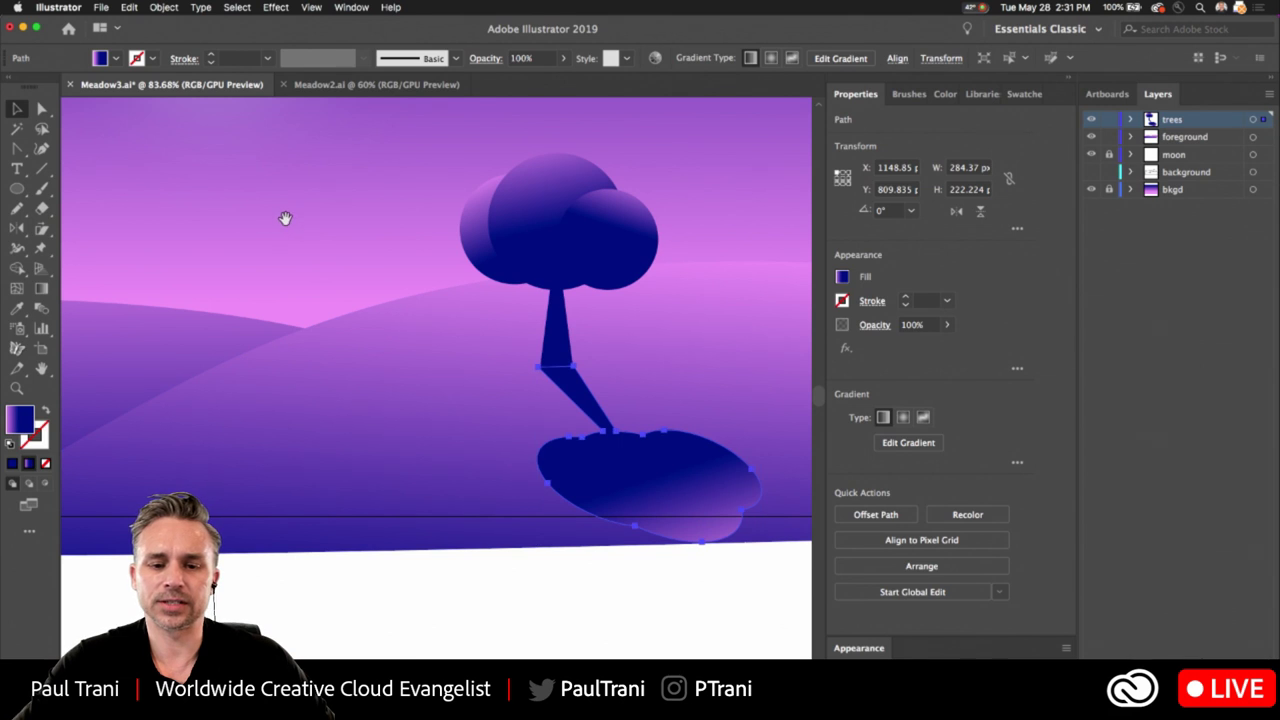
{"action": "left_click_drag", "start_coordinate": [285, 218], "coordinate": [317, 334]}
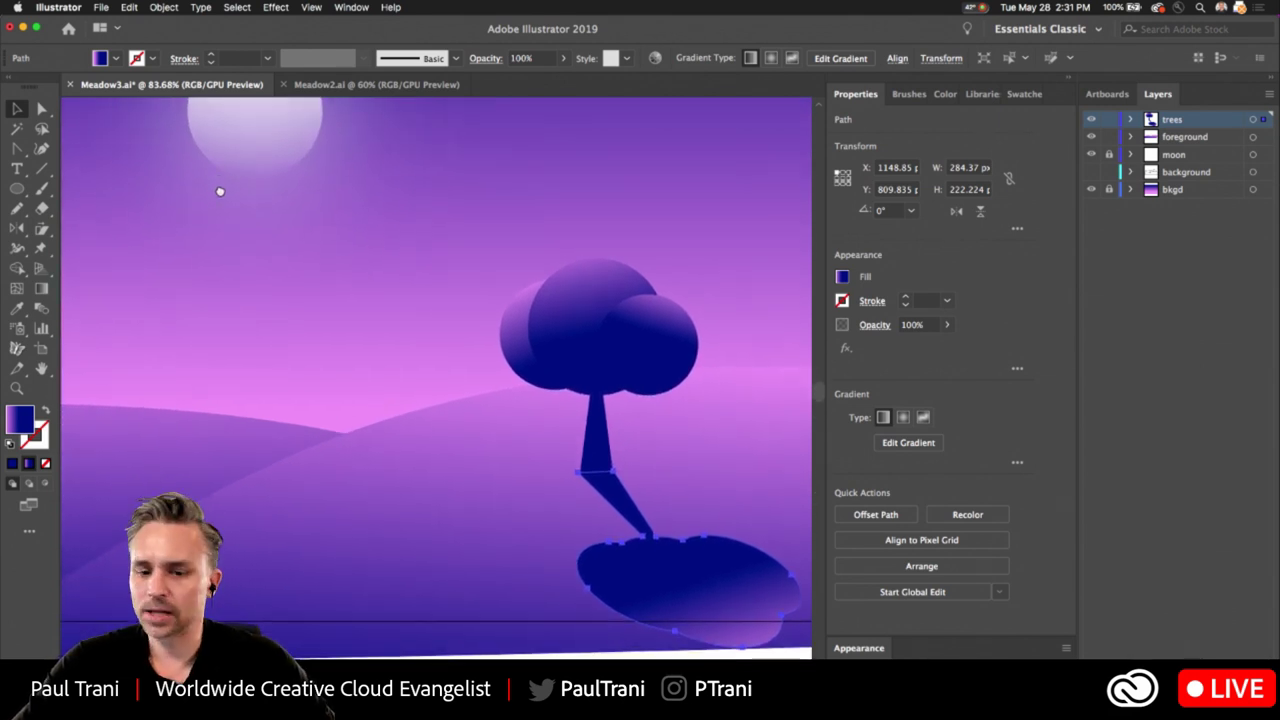
{"action": "left_click", "coordinate": [700, 557]}
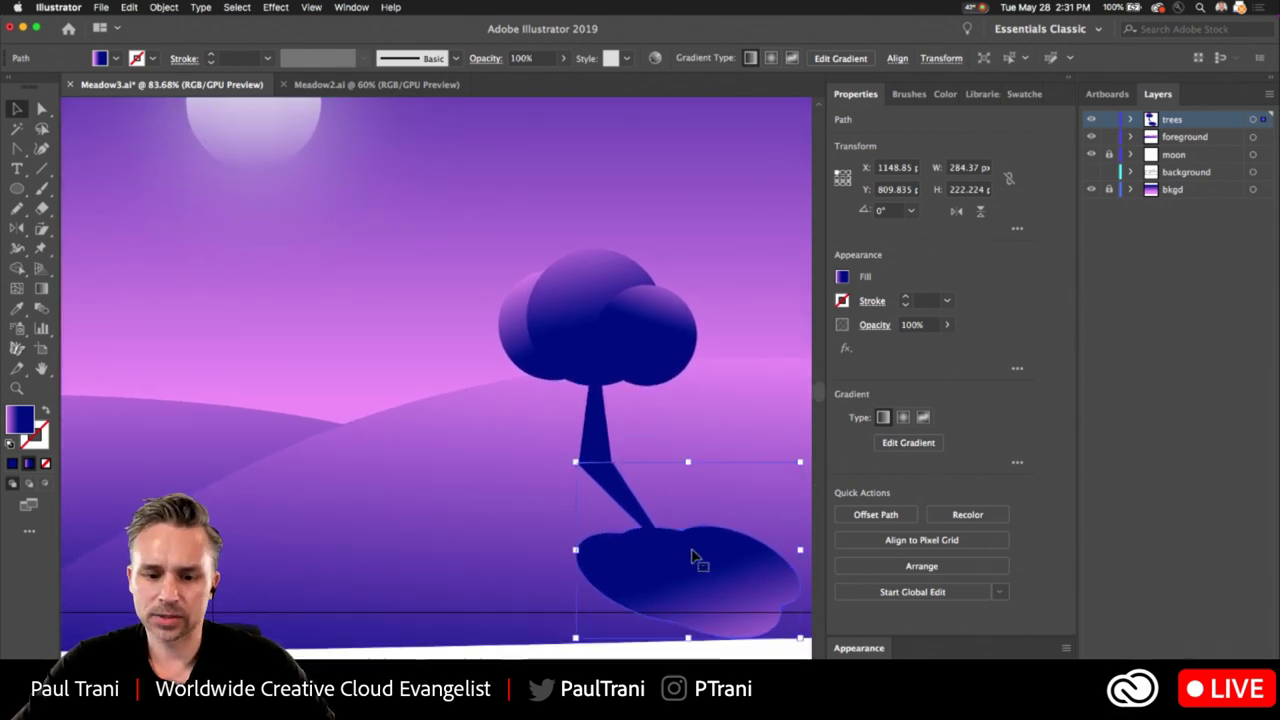
{"action": "left_click", "coordinate": [1068, 81]}
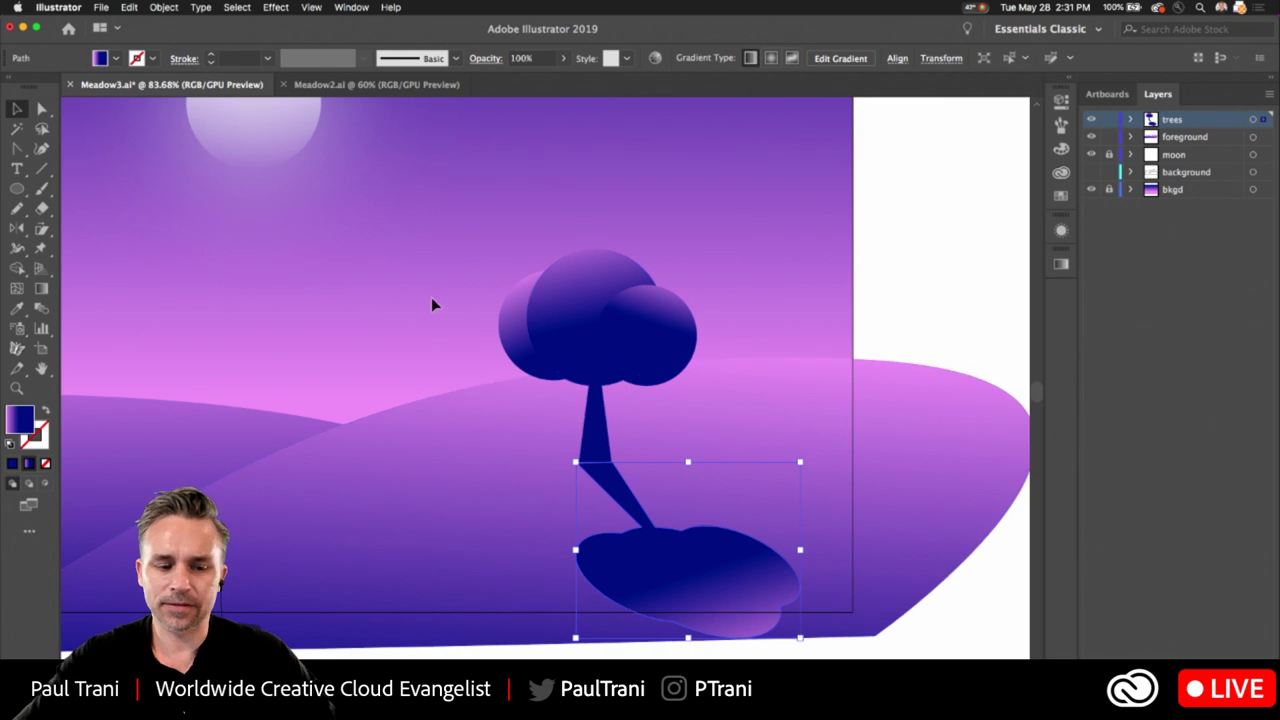
{"action": "left_click", "coordinate": [388, 295]}
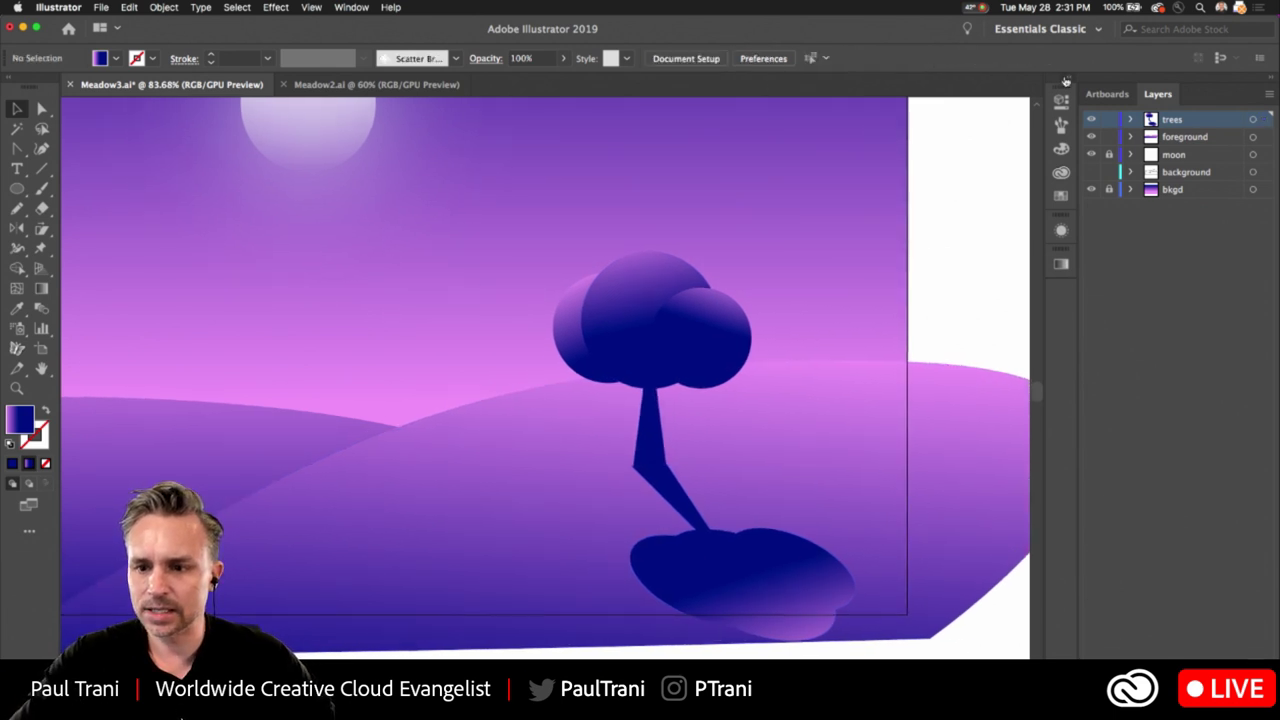
{"action": "left_click", "coordinate": [1066, 81]}
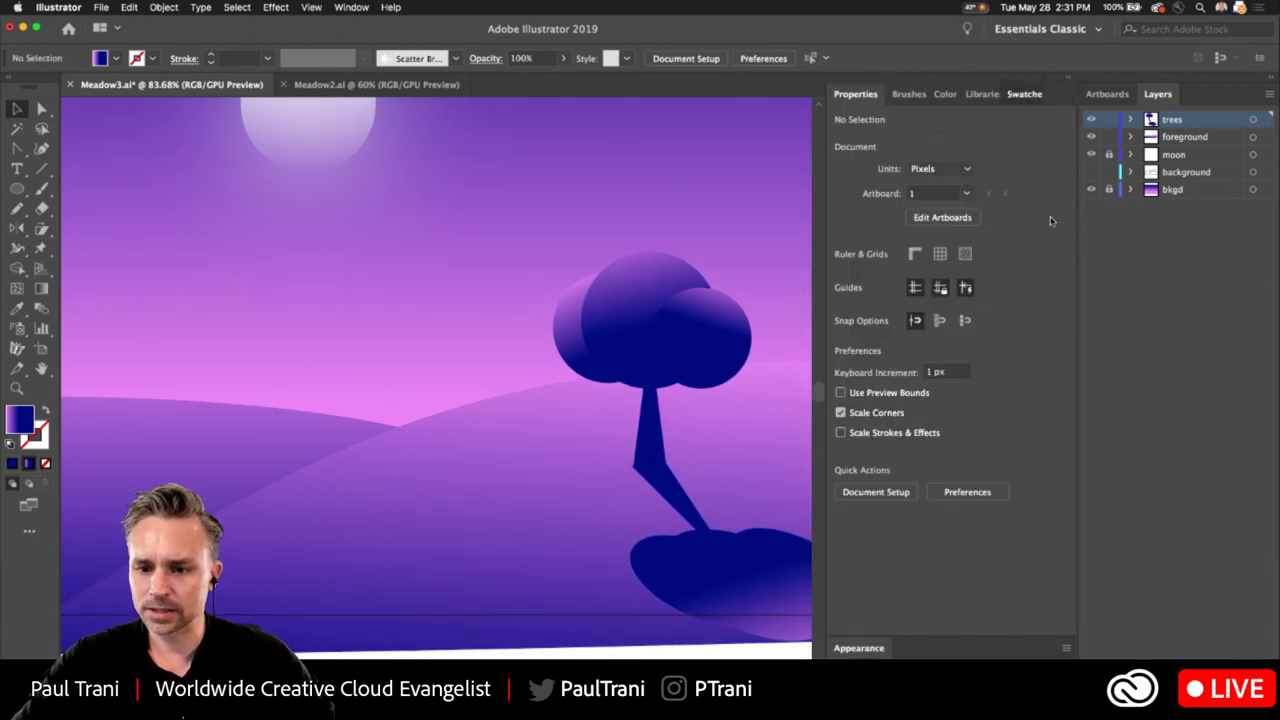
Fill the tree shadow with the solid dark navy swatch and try a reduced opacity on it.
{"action": "left_click", "coordinate": [1022, 94]}
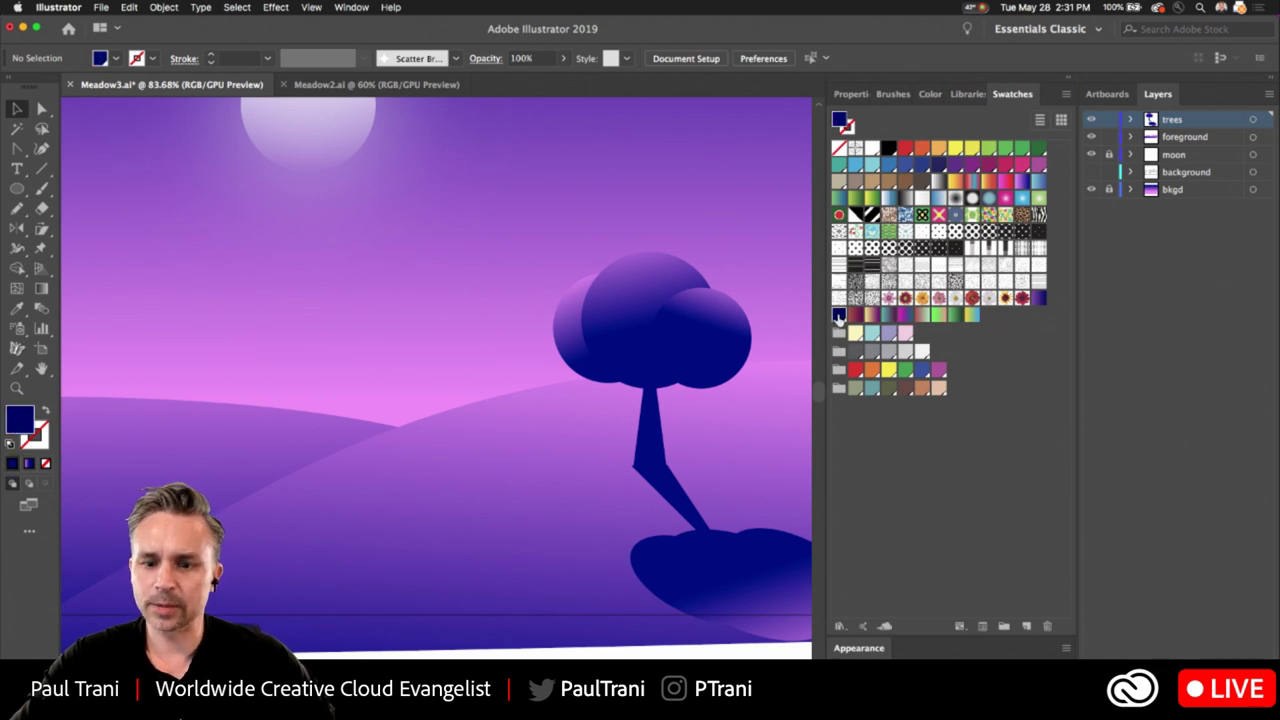
{"action": "left_click", "coordinate": [697, 578]}
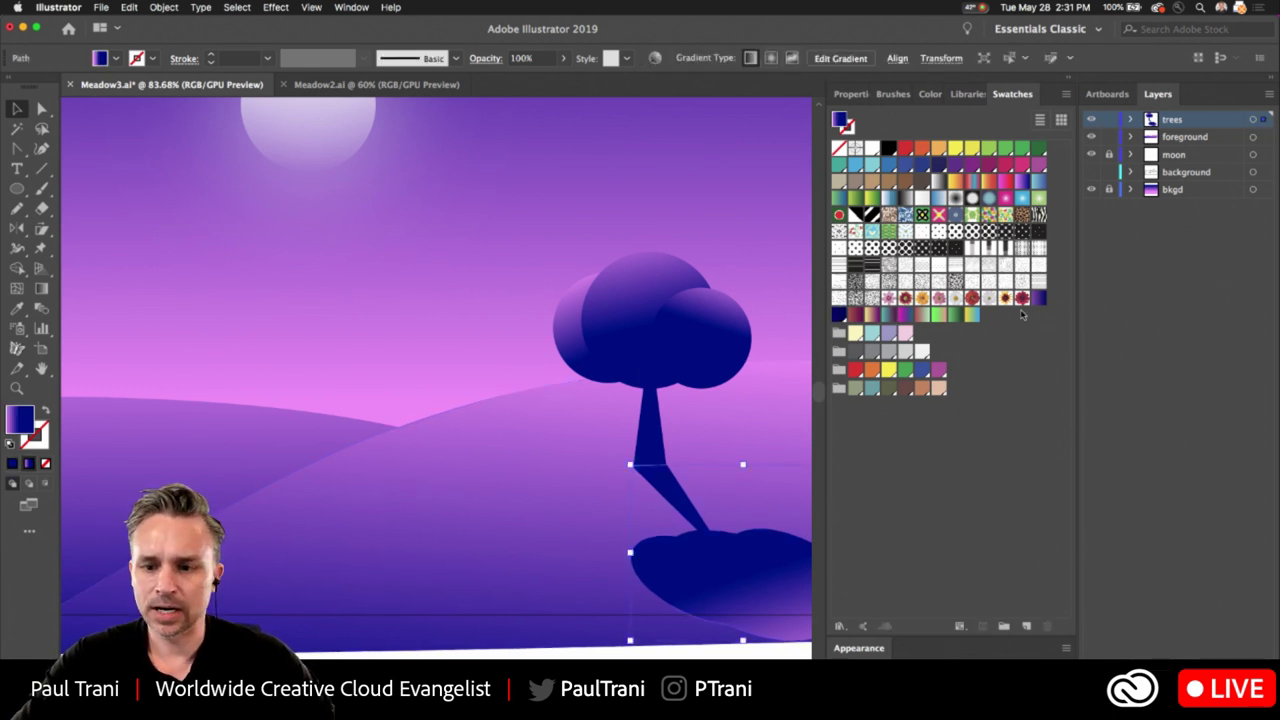
{"action": "left_click", "coordinate": [836, 314]}
{"action": "scroll", "coordinate": [349, 480], "scroll_direction": "right", "scroll_amount": 3}
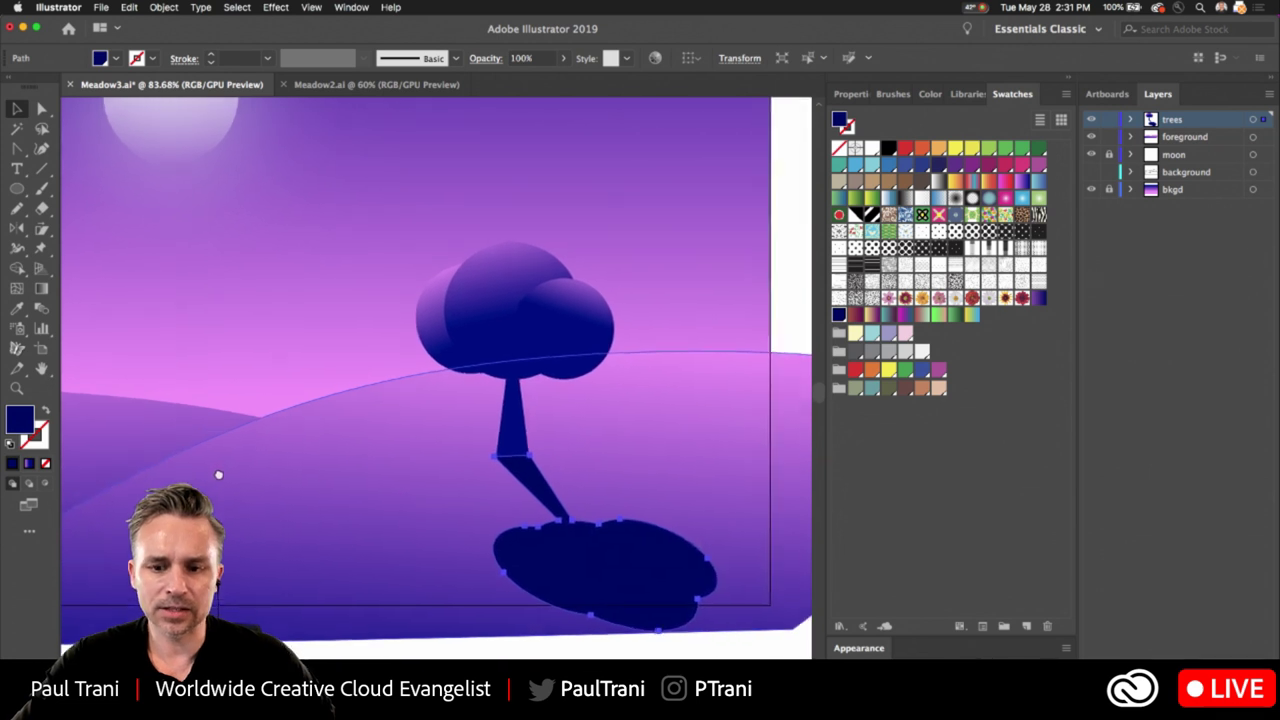
{"action": "left_click", "coordinate": [851, 94]}
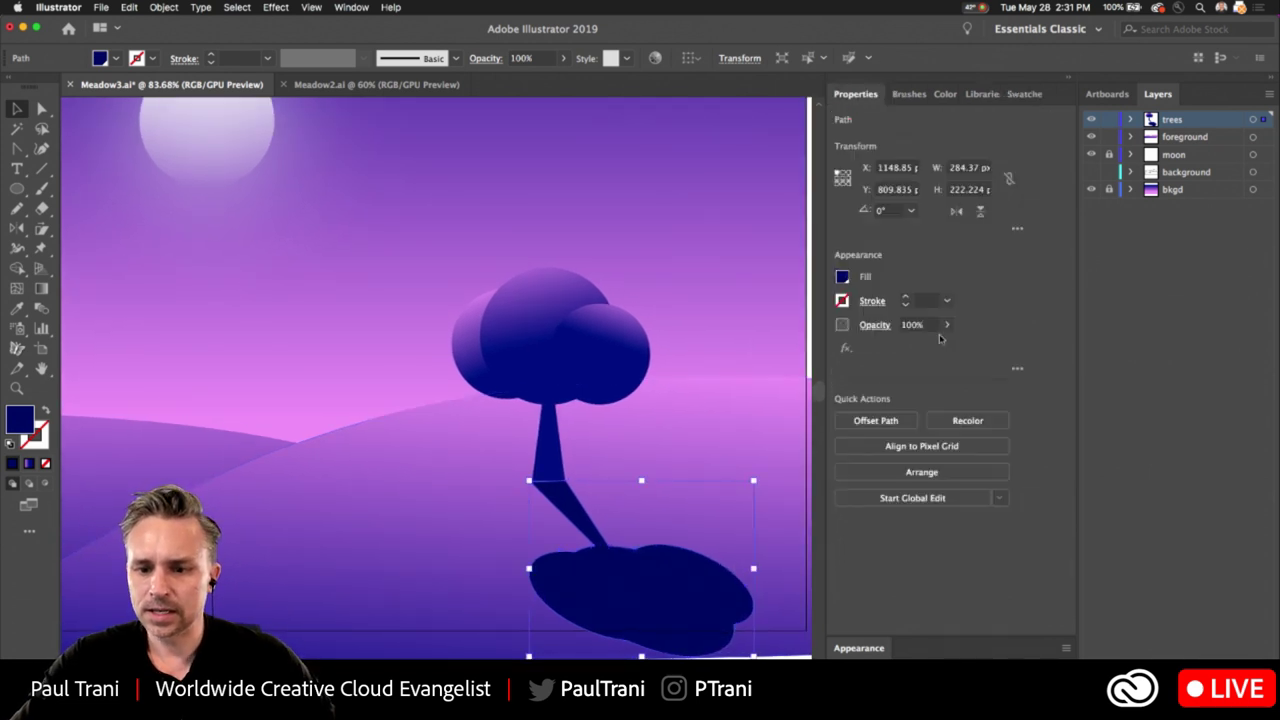
{"action": "left_click", "coordinate": [946, 325]}
{"action": "mouse_move", "coordinate": [921, 349]}
{"action": "left_mouse_down"}
{"action": "mouse_move", "coordinate": [900, 348]}
{"action": "mouse_move", "coordinate": [944, 346]}
{"action": "left_mouse_up"}
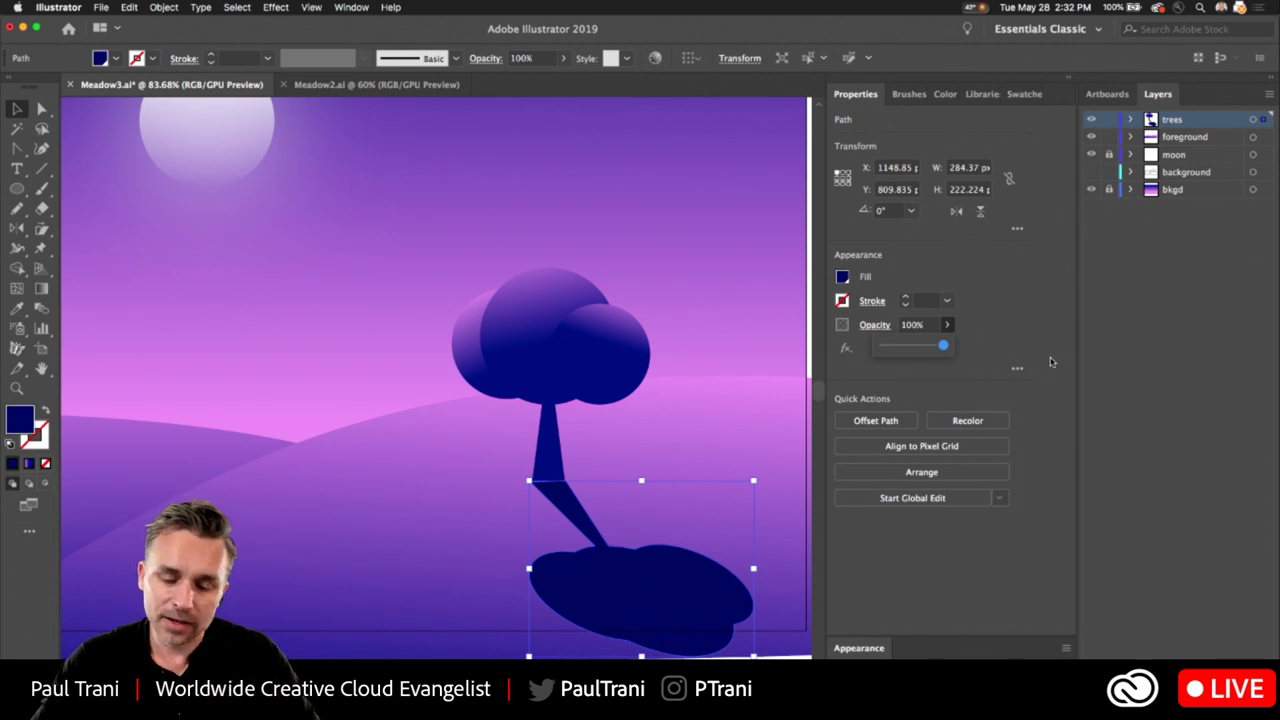
Fill the tree shadow with the purple-to-navy gradient swatch and change its purple stop to dark navy at 0% opacity.
{"action": "left_click", "coordinate": [1024, 94]}
{"action": "left_click", "coordinate": [1038, 299]}
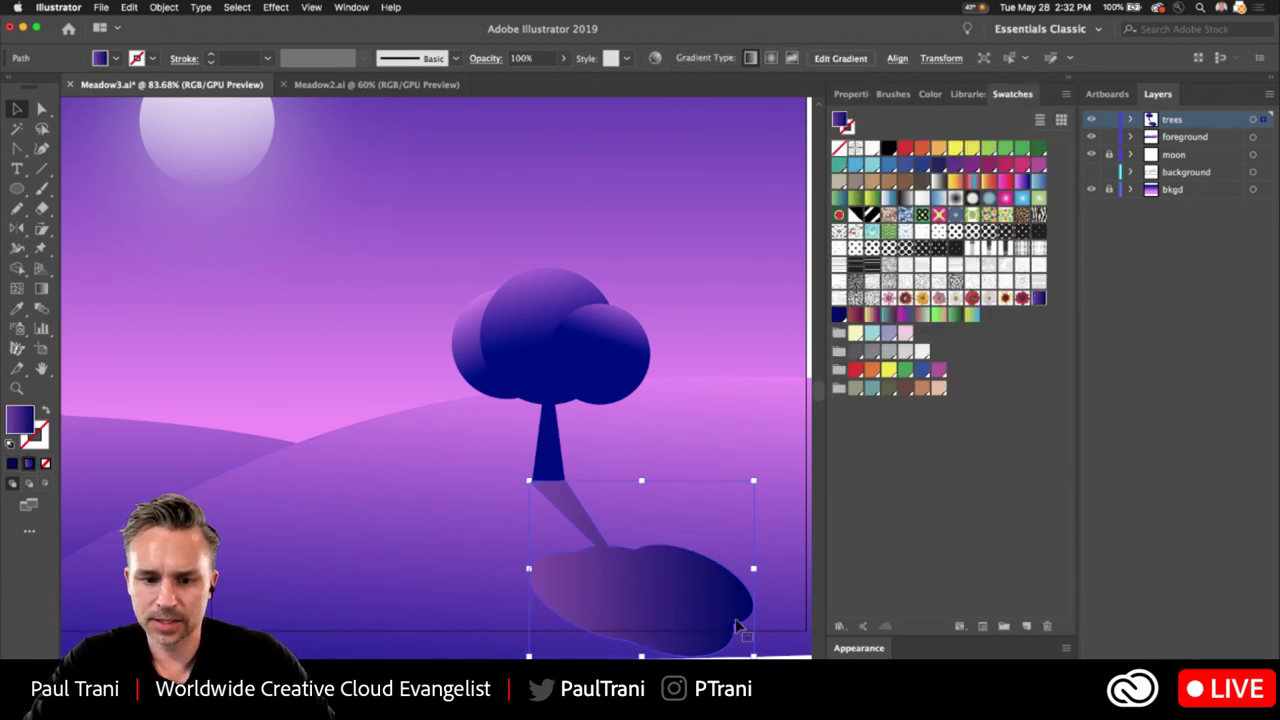
{"action": "key", "text": "super+F9"}
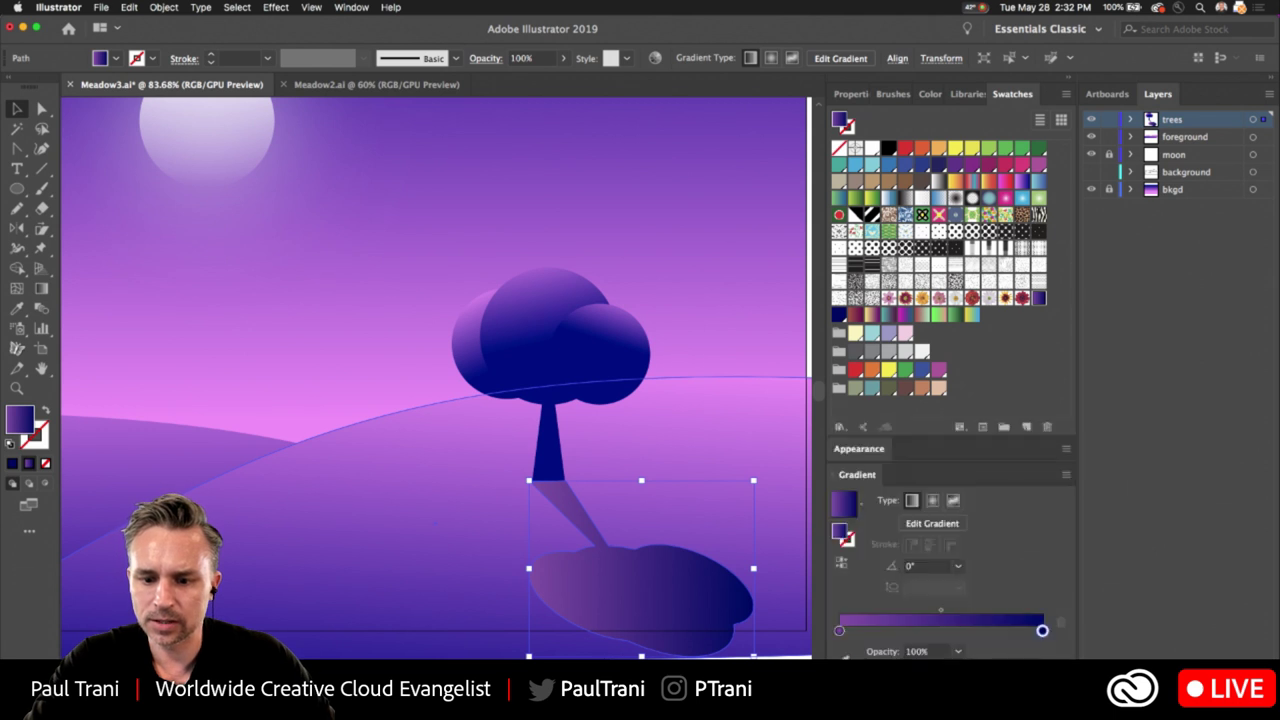
{"action": "double_click", "coordinate": [839, 631]}
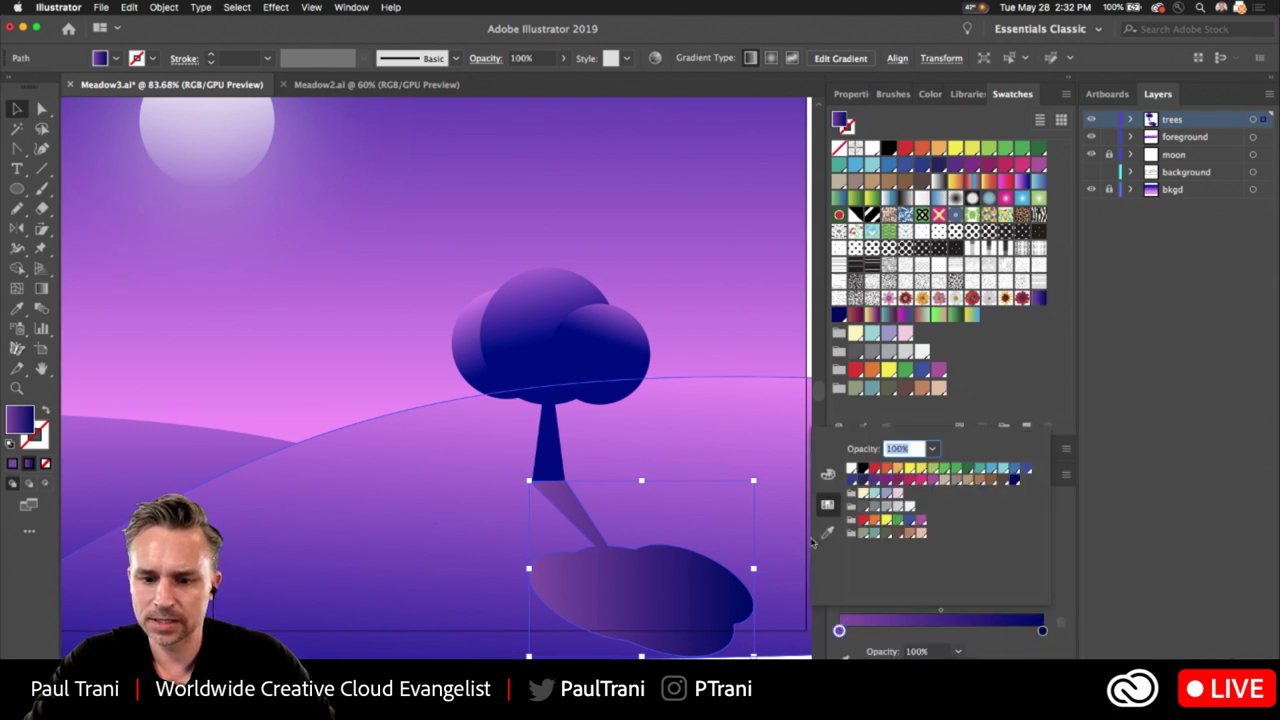
{"action": "left_click", "coordinate": [1013, 481]}
{"action": "left_click", "coordinate": [932, 448]}
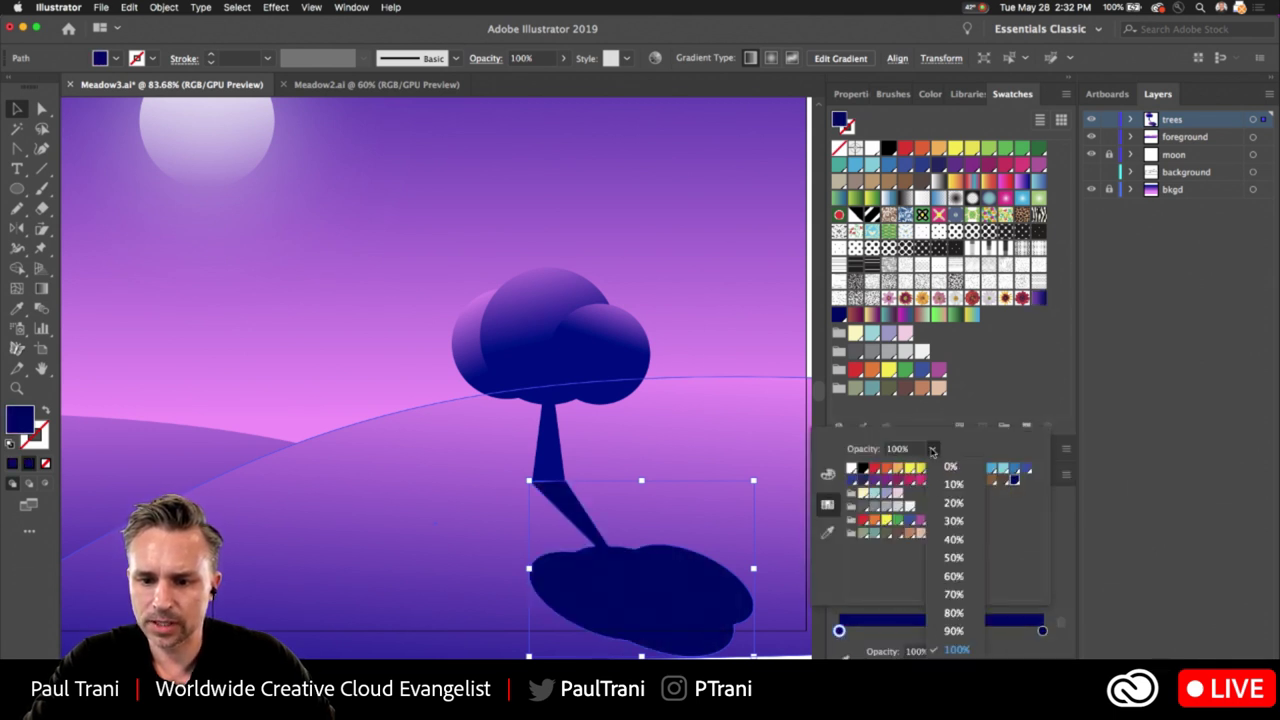
{"action": "left_click", "coordinate": [940, 463]}
{"action": "key", "text": "Escape"}
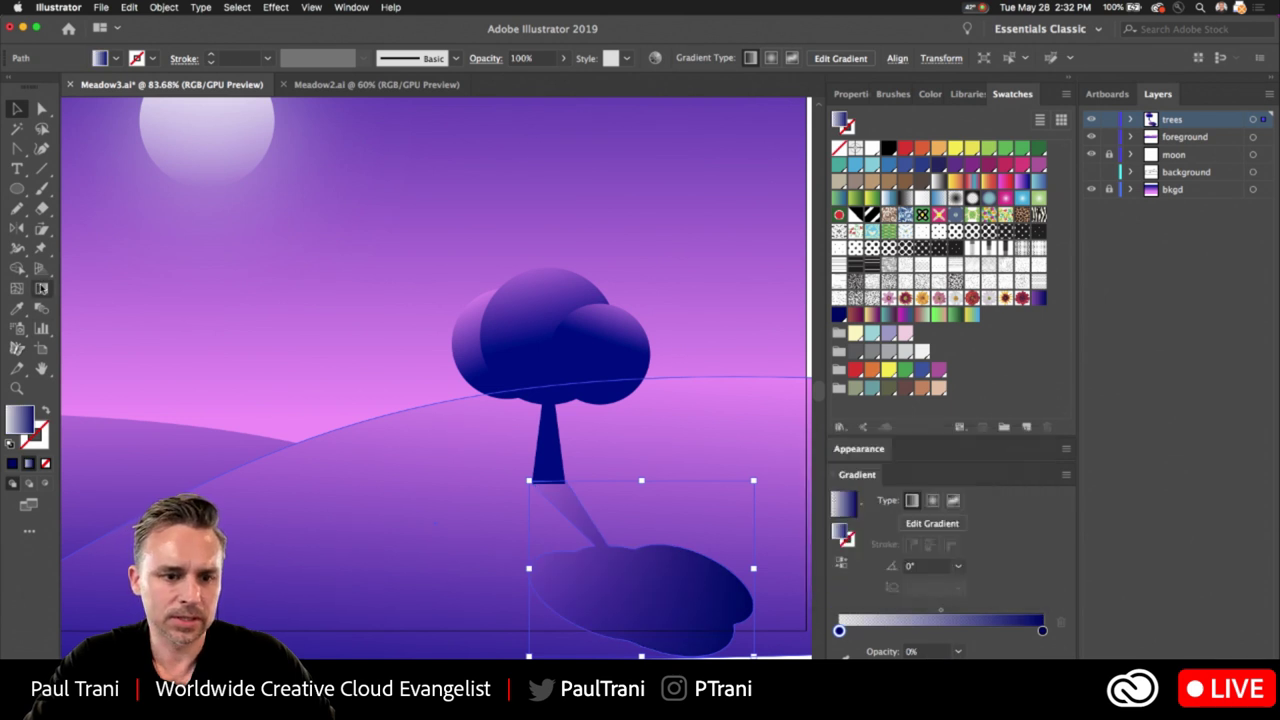
Redraw the shadow's gradient diagonally at about 121°, solid at the trunk base and fading out across the canopy shadow.
{"action": "left_click", "coordinate": [41, 289]}
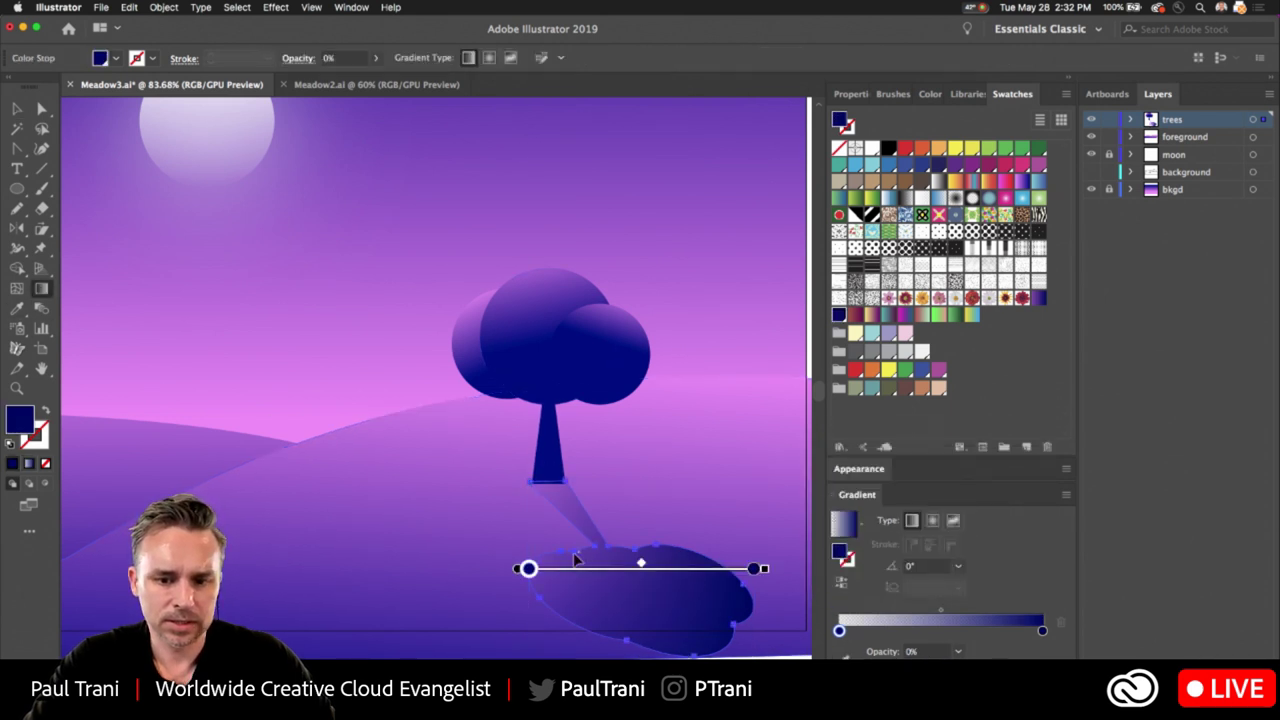
{"action": "left_click_drag", "start_coordinate": [651, 625], "coordinate": [567, 490]}
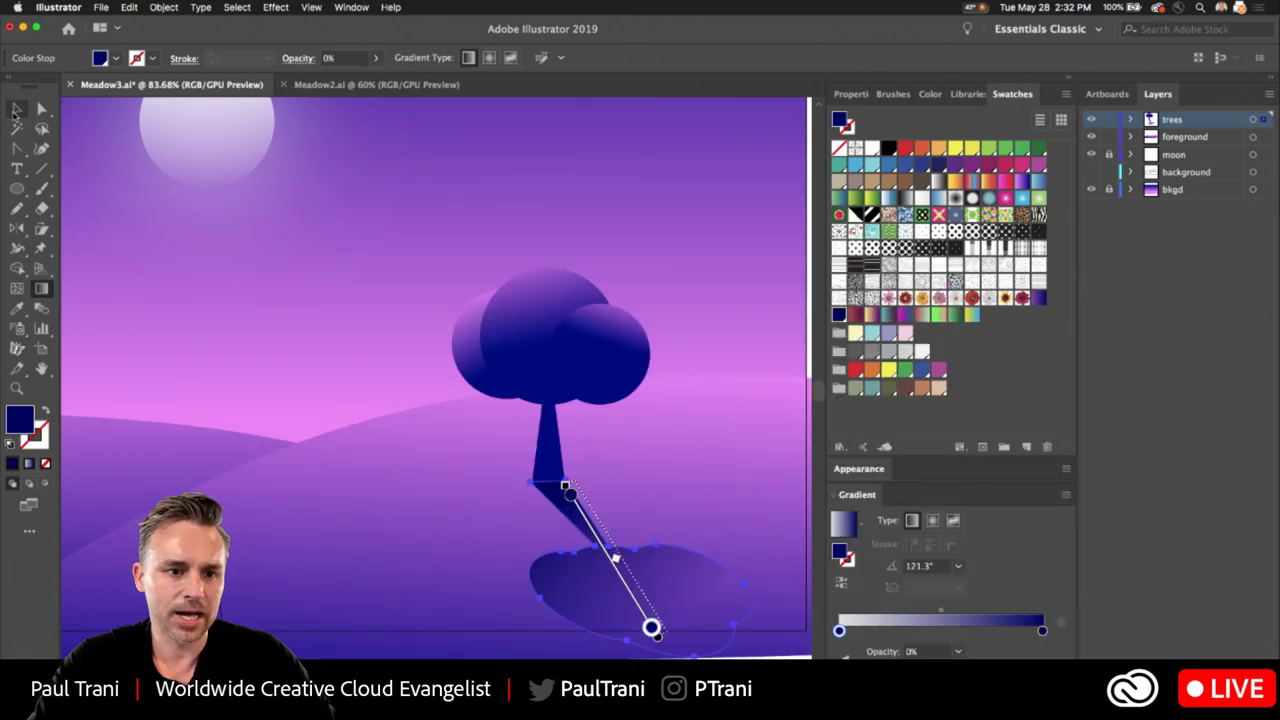
{"action": "left_click", "coordinate": [16, 110]}
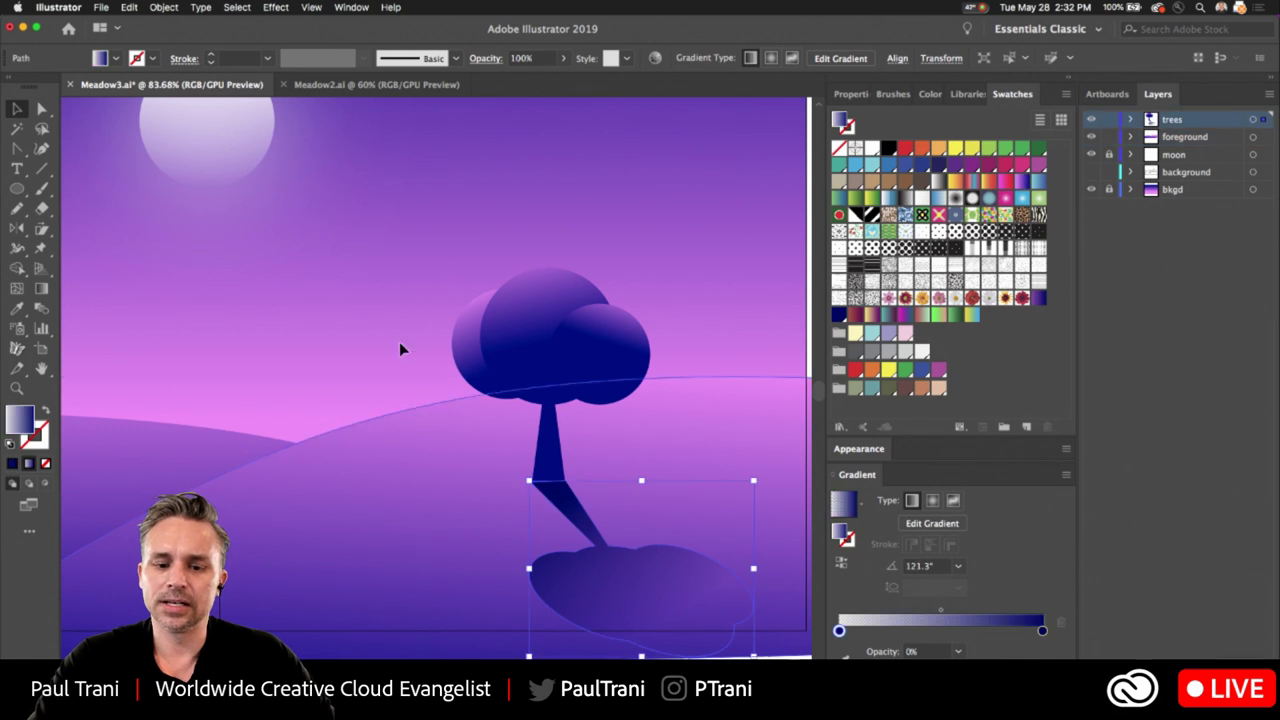
Apply a Gaussian Blur with a radius of 17.2 pixels to the tree shadow.
{"action": "left_click", "coordinate": [276, 7]}
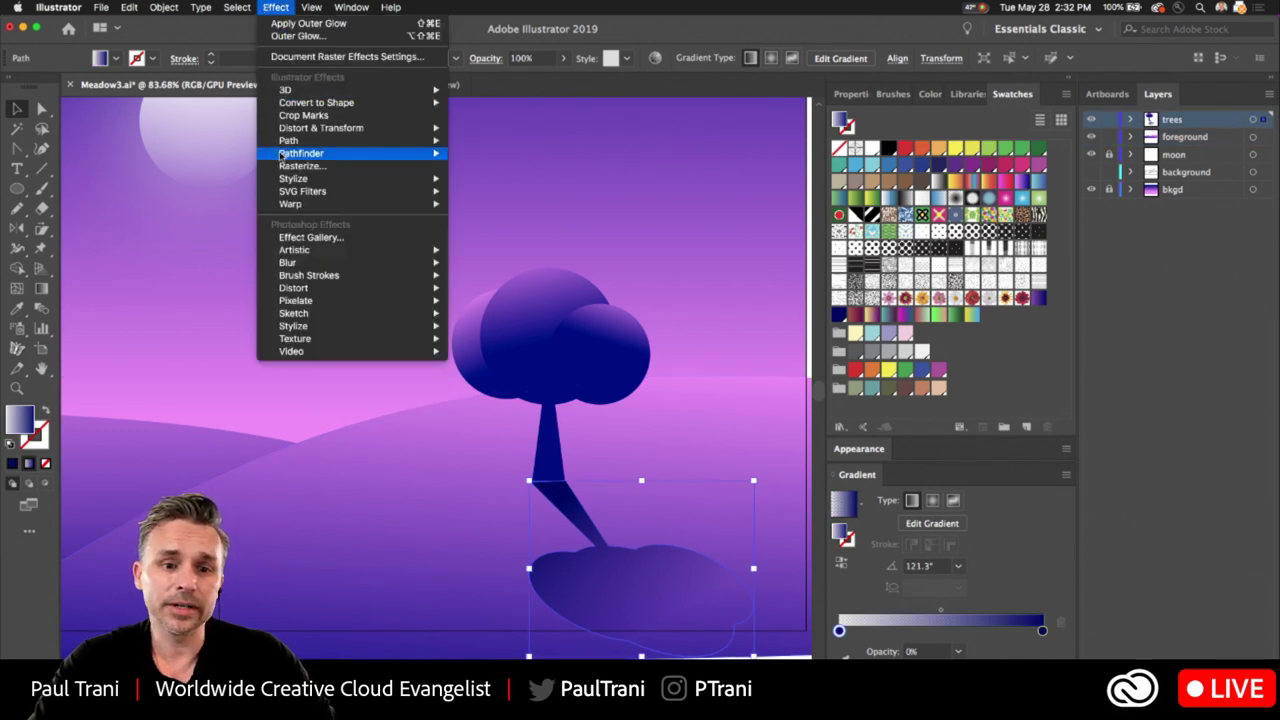
{"action": "left_click", "coordinate": [480, 266]}
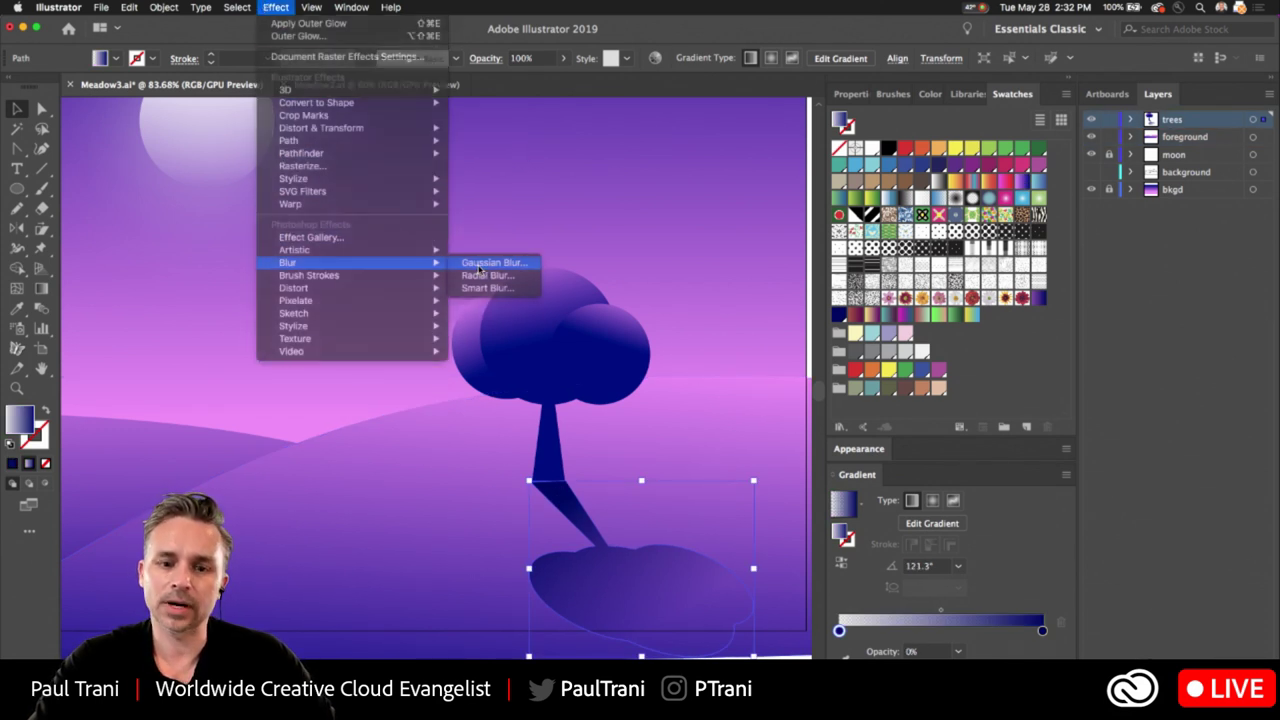
{"action": "left_click", "coordinate": [542, 273]}
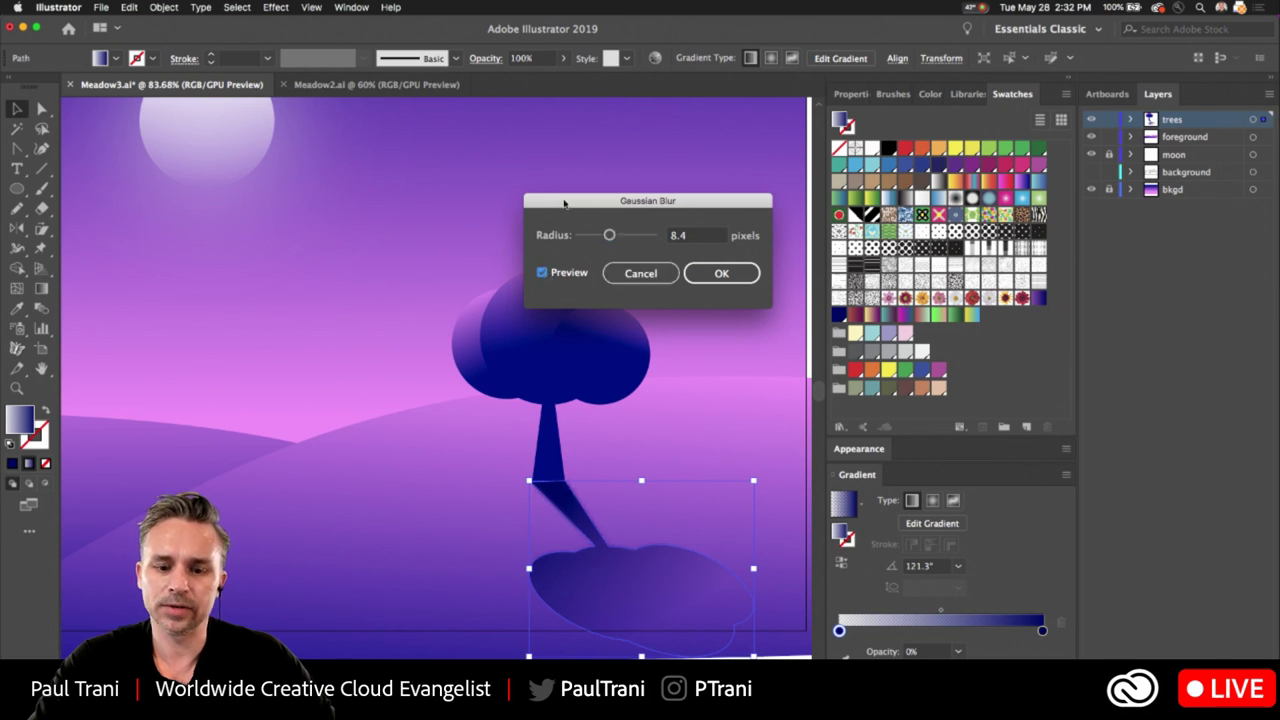
{"action": "left_click_drag", "start_coordinate": [564, 204], "coordinate": [722, 422]}
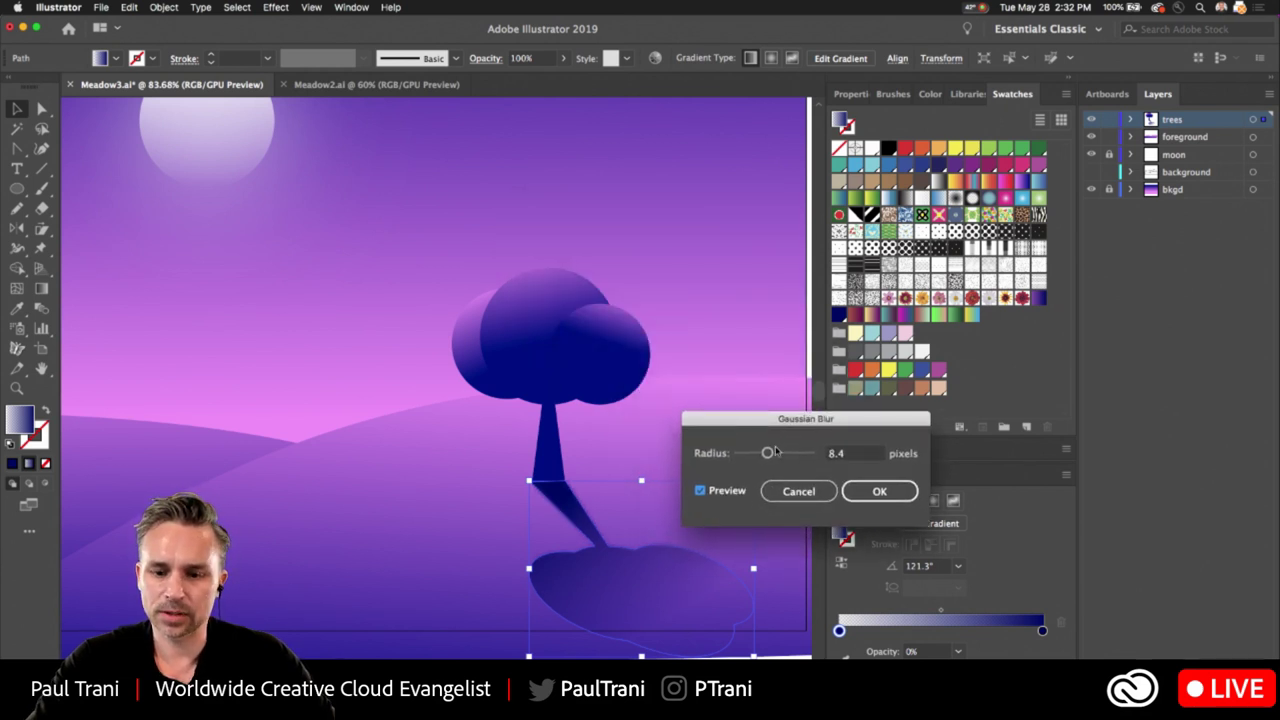
{"action": "left_click", "coordinate": [776, 452]}
{"action": "left_click", "coordinate": [879, 491]}
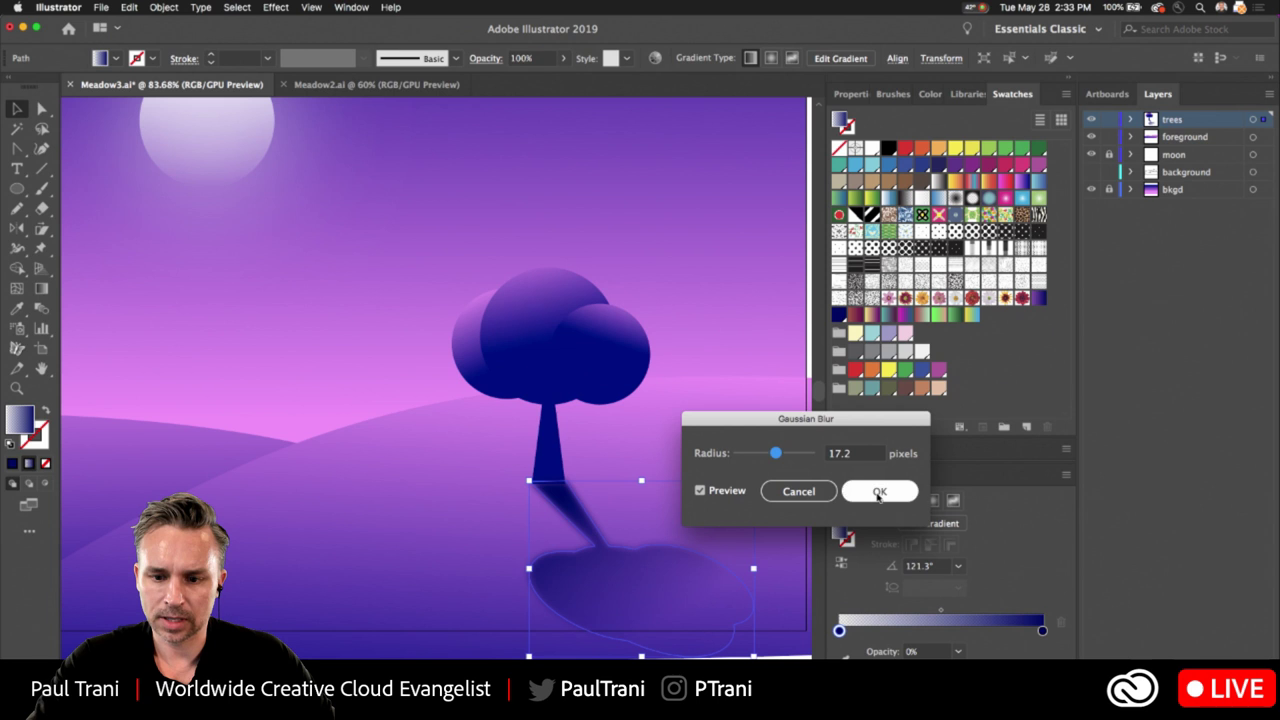
{"action": "left_click", "coordinate": [283, 455]}
Lower the opacity of the blurred tree shadow to about 61%.
{"action": "left_click", "coordinate": [572, 515]}
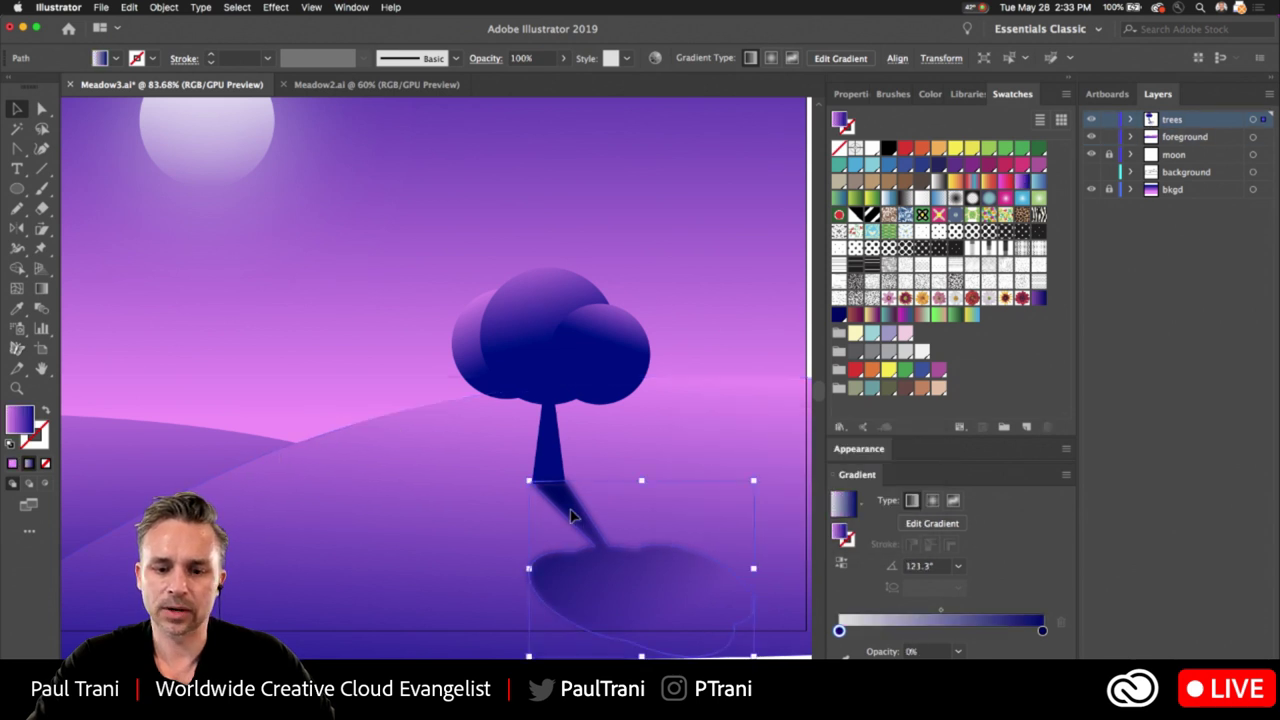
{"action": "left_click", "coordinate": [855, 94]}
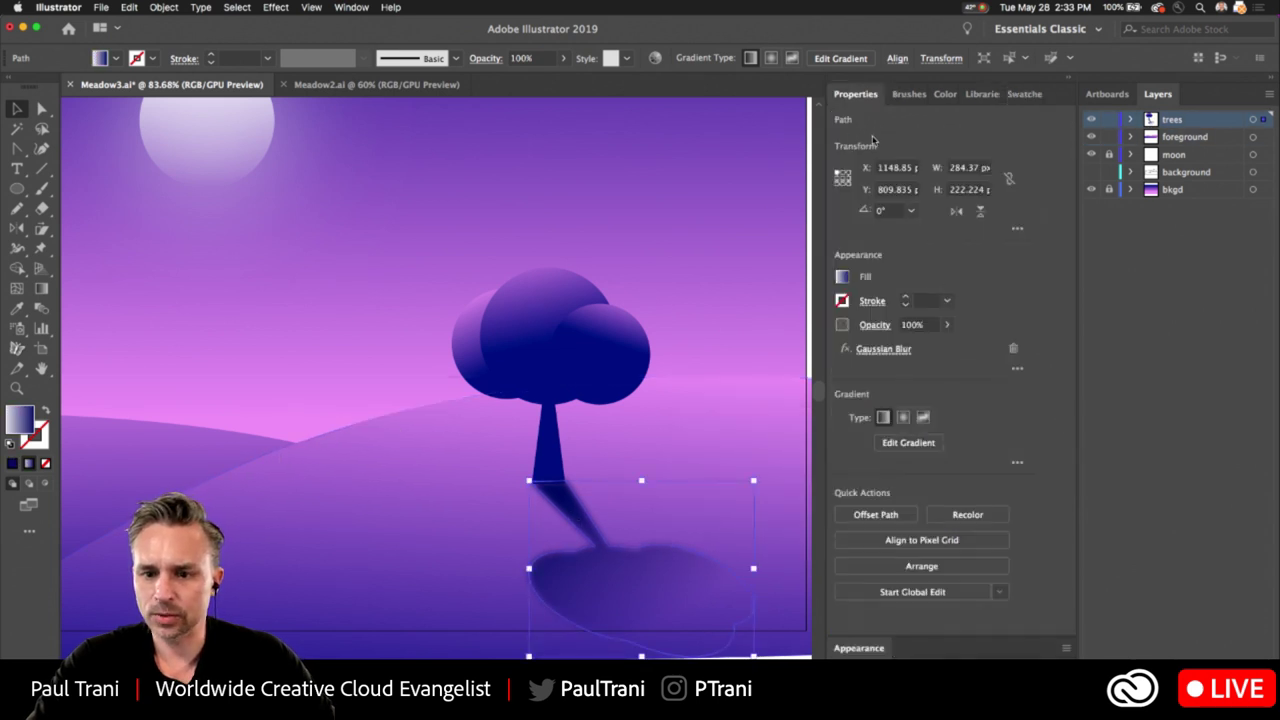
{"action": "left_click", "coordinate": [946, 324]}
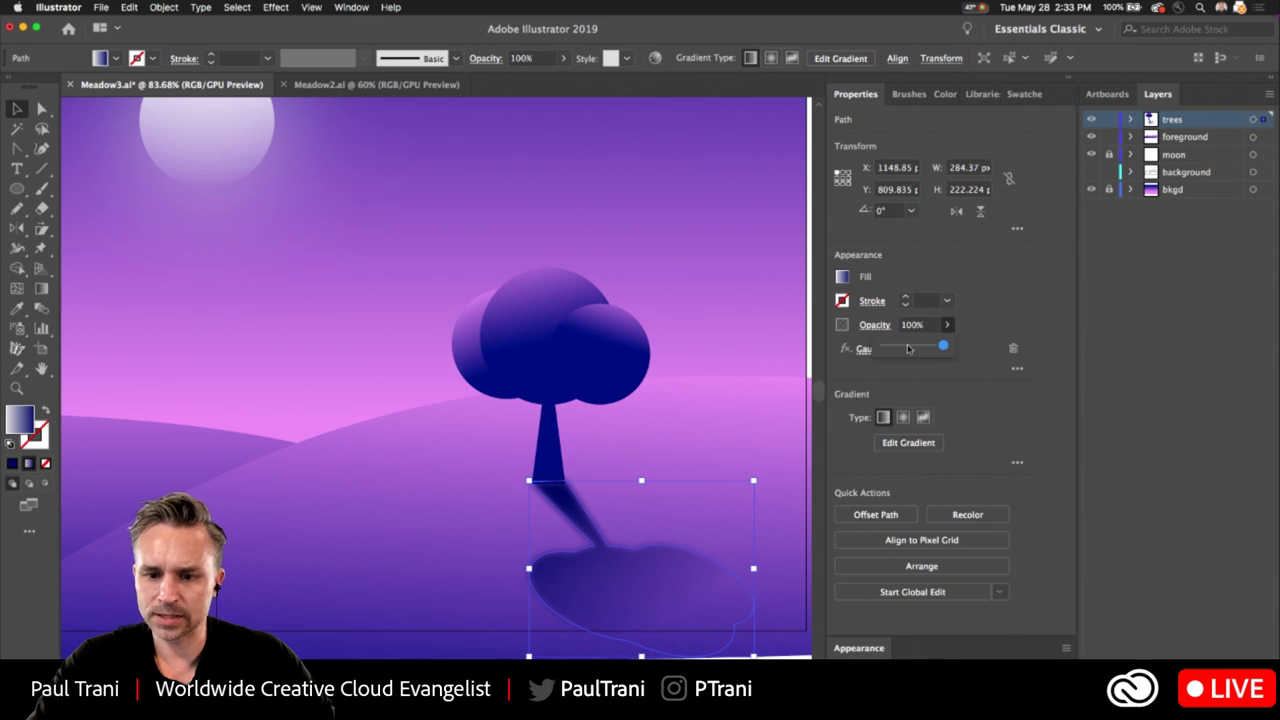
{"action": "left_click_drag", "start_coordinate": [908, 348], "coordinate": [922, 348]}
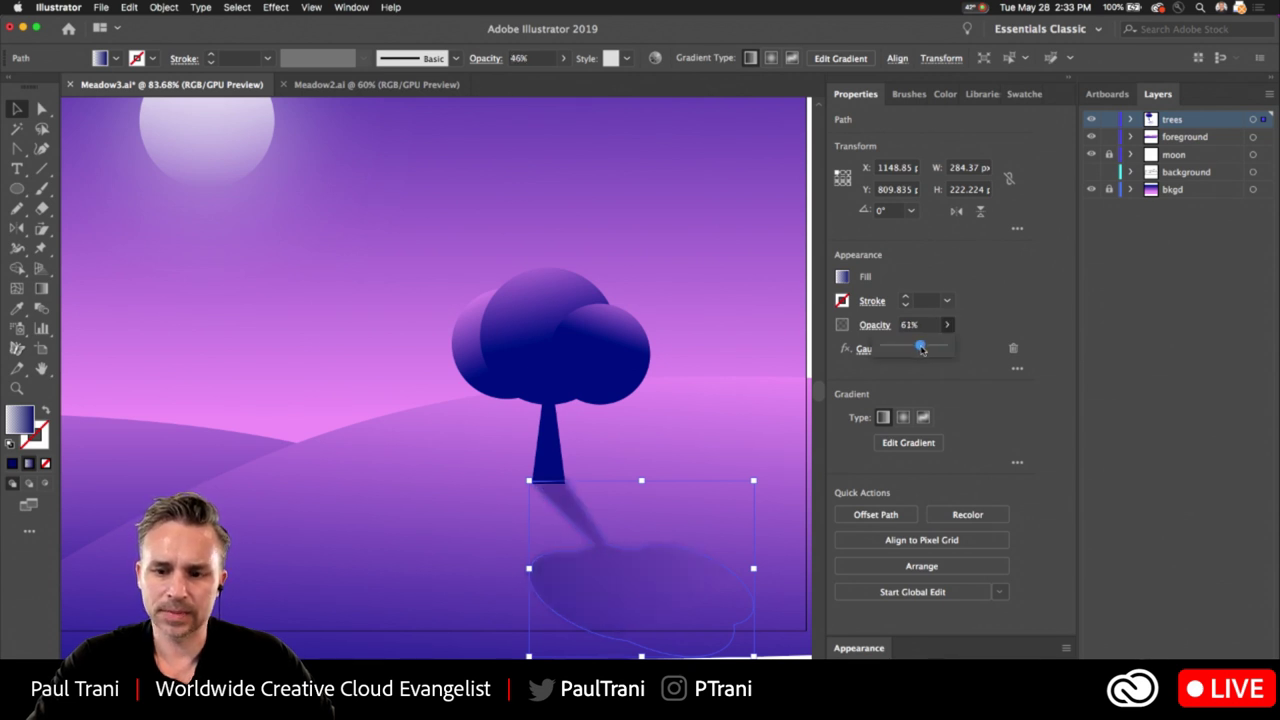
{"action": "left_click", "coordinate": [420, 430]}
Group the tree's trunk-and-canopy shape, its left foliage circle and the cast shadow.
{"action": "scroll", "coordinate": [287, 462], "scroll_direction": "down", "scroll_amount": 3}
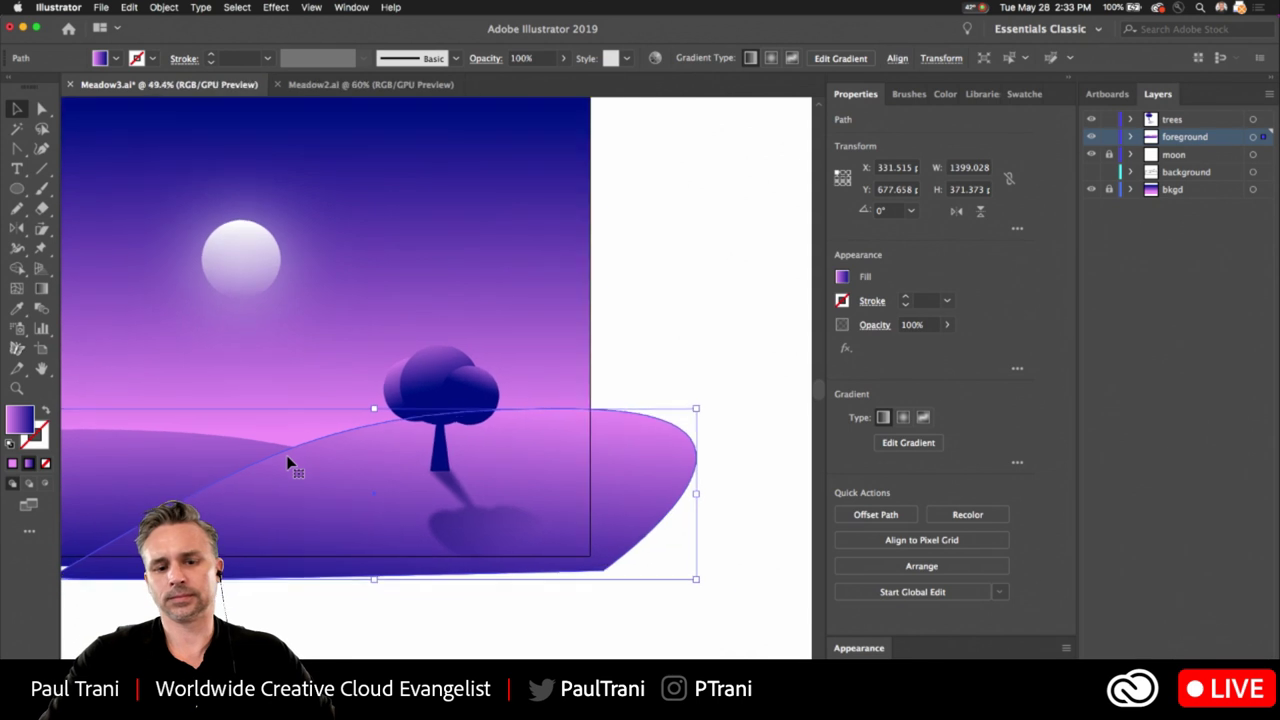
{"action": "scroll", "coordinate": [400, 329], "scroll_direction": "left", "scroll_amount": 5}
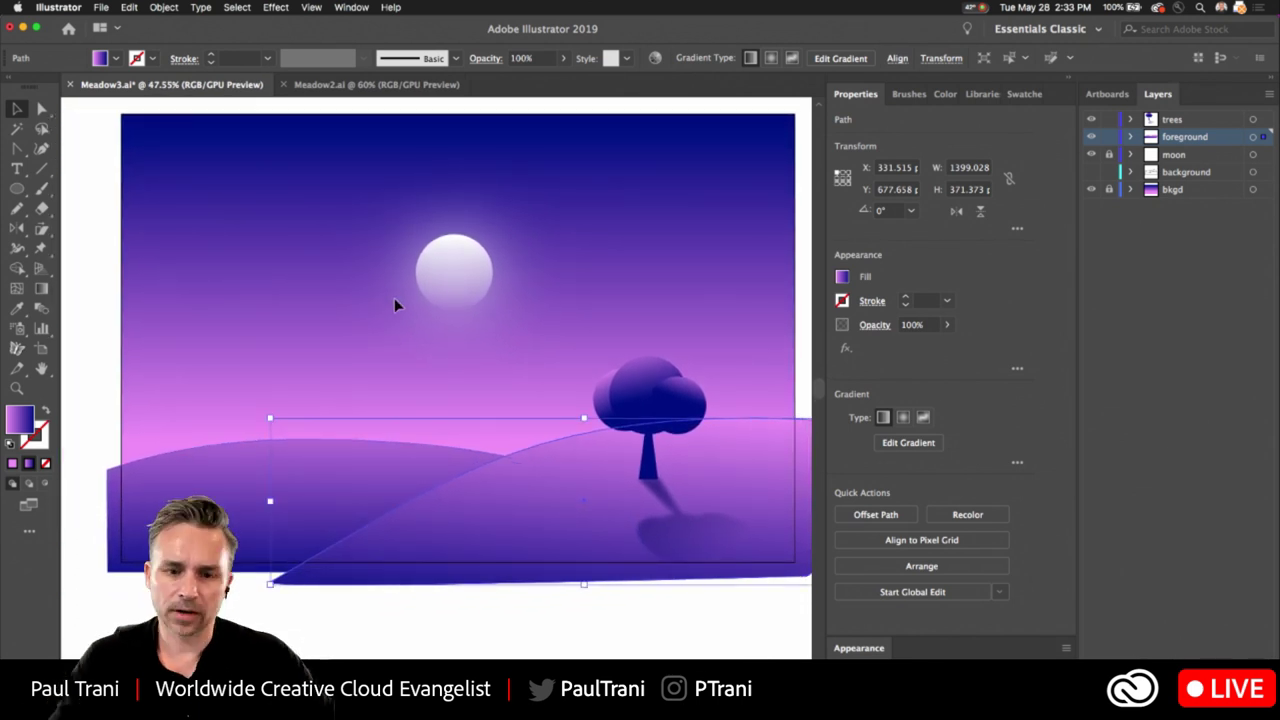
{"action": "left_click", "coordinate": [585, 374]}
{"action": "left_click", "coordinate": [651, 394]}
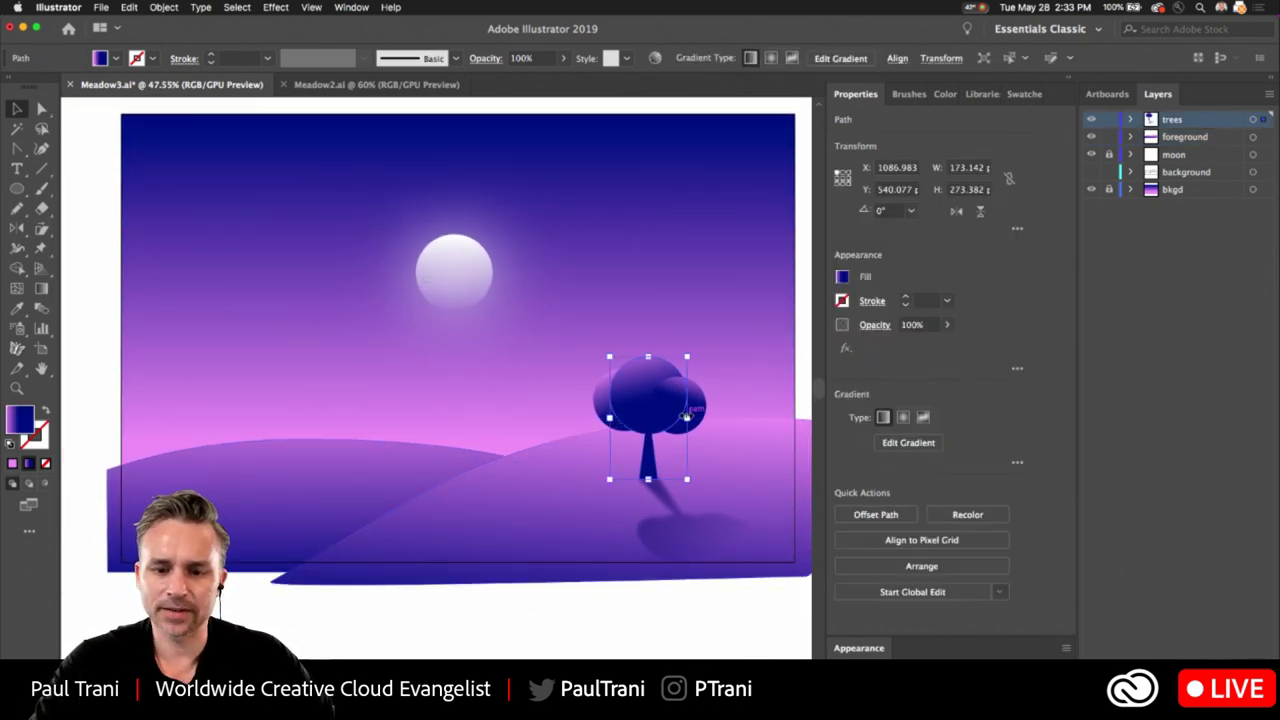
{"action": "left_click", "coordinate": [615, 400], "text": "shift"}
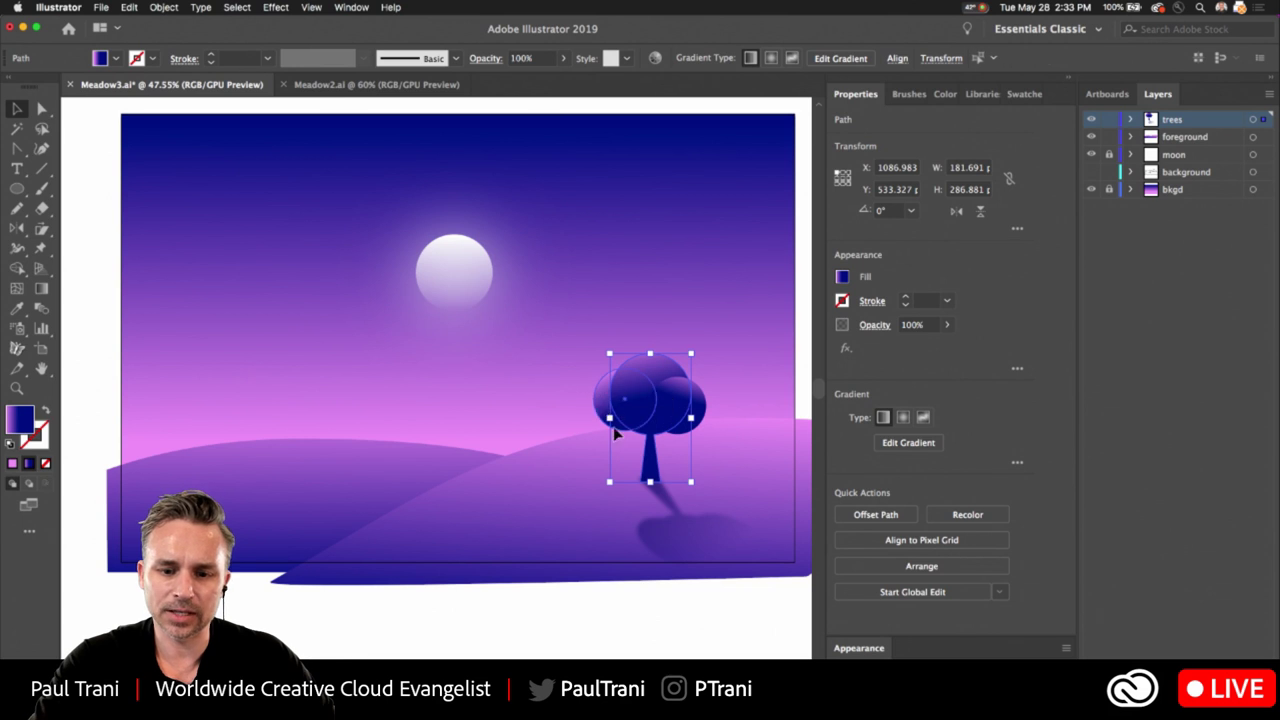
{"action": "left_click", "coordinate": [695, 545], "text": "shift"}
{"action": "right_click", "coordinate": [700, 434]}
{"action": "left_click", "coordinate": [714, 514]}
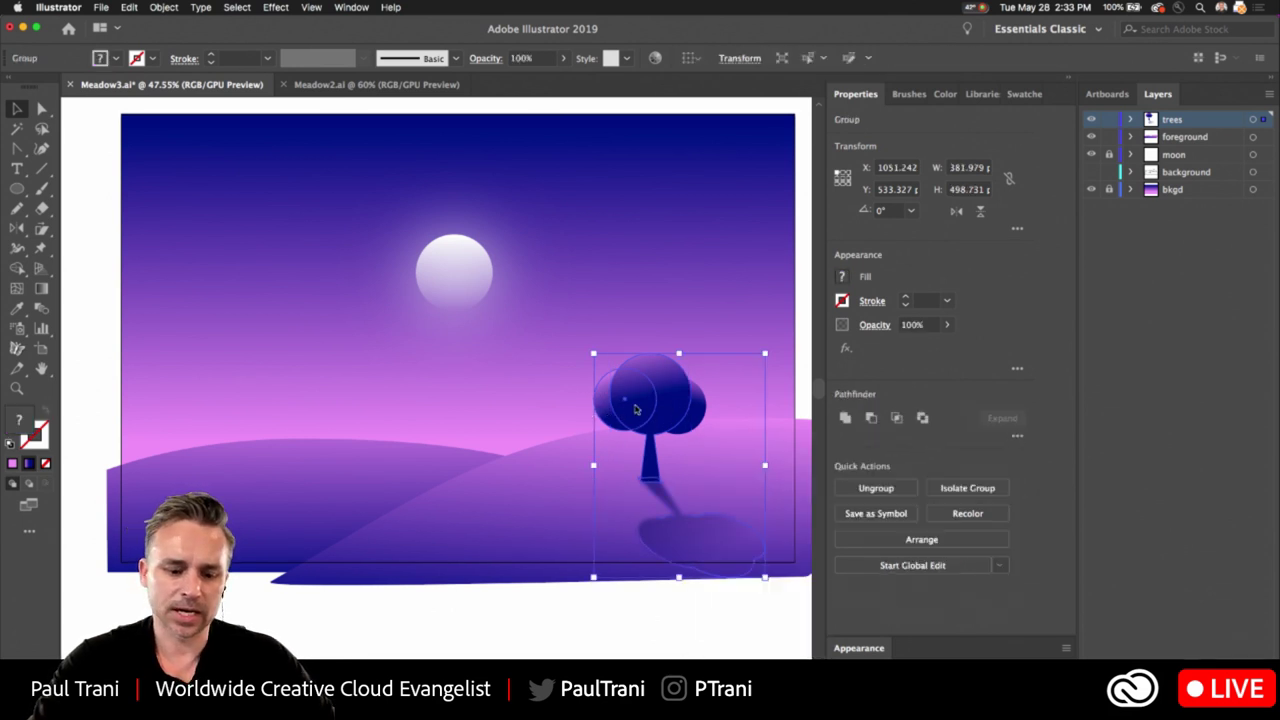
Try copying the tree group onto the left hill and undo the copy.
{"action": "left_click_drag", "start_coordinate": [636, 409], "coordinate": [162, 410]}
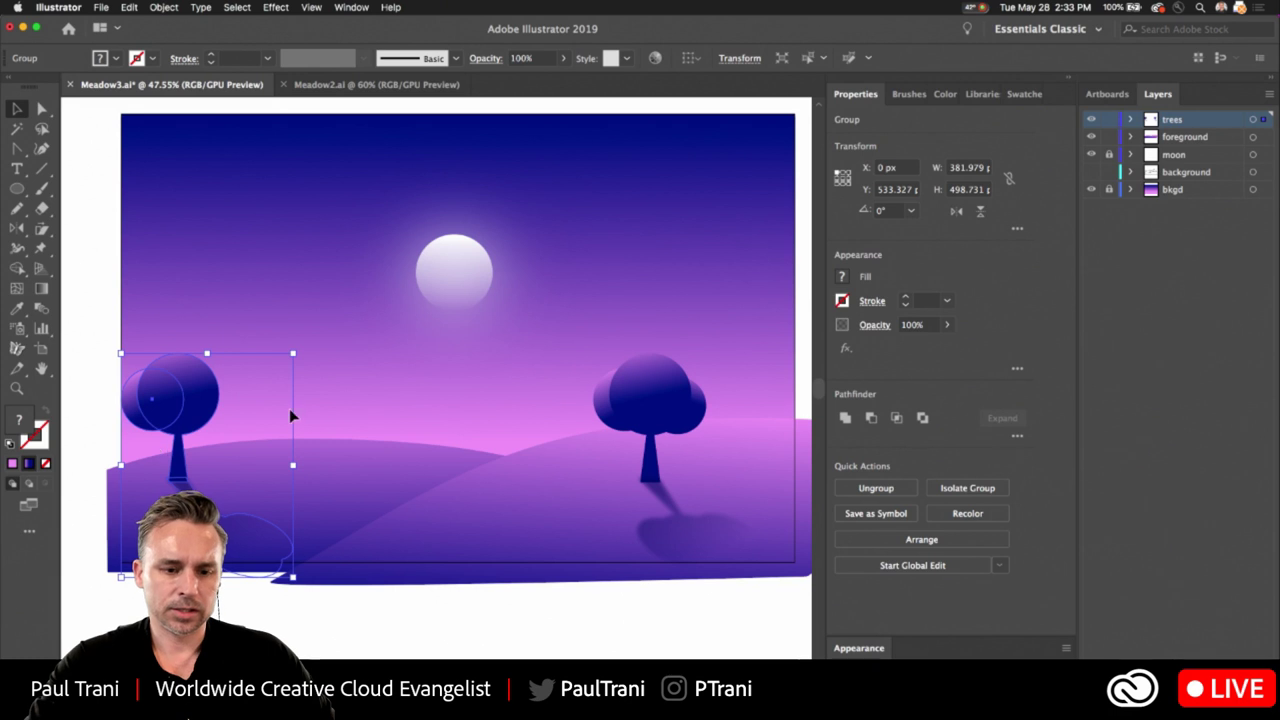
{"action": "key", "text": "super+z"}
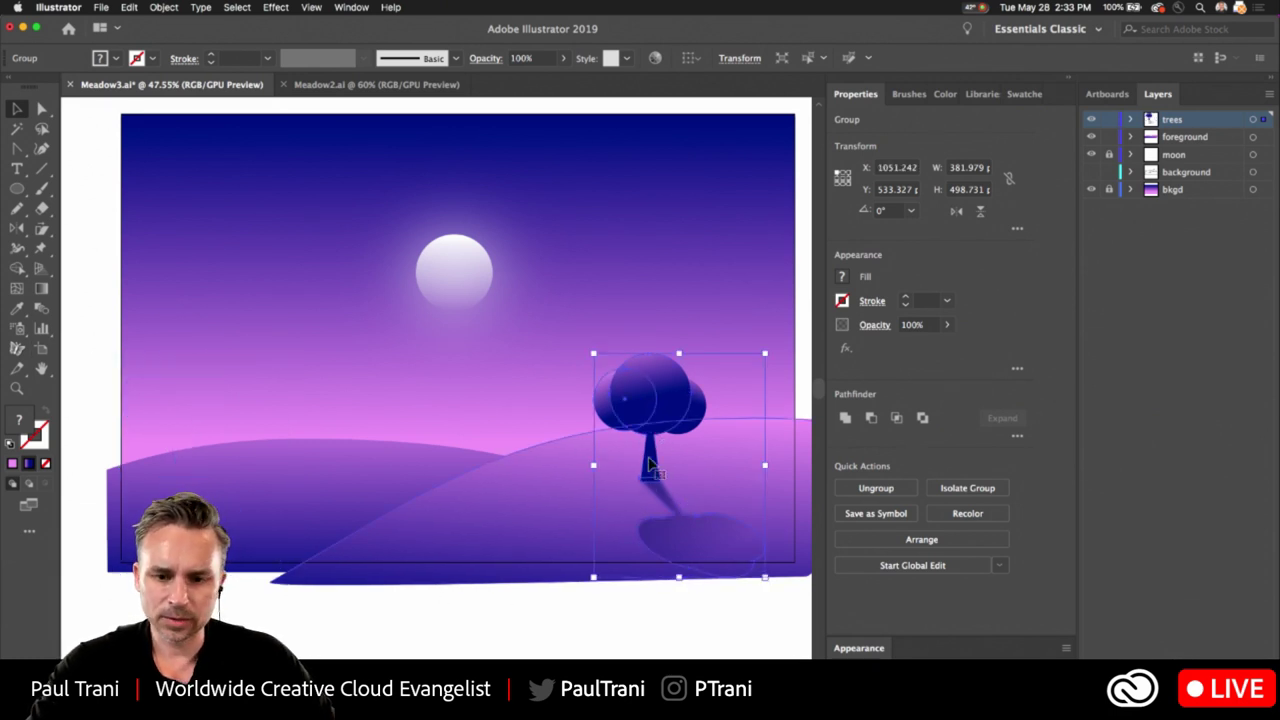
Add the right foliage circle to the selected tree and shadow and group them all together.
{"action": "left_click", "coordinate": [687, 434], "text": "super"}
{"action": "key", "text": "super+shift+g"}
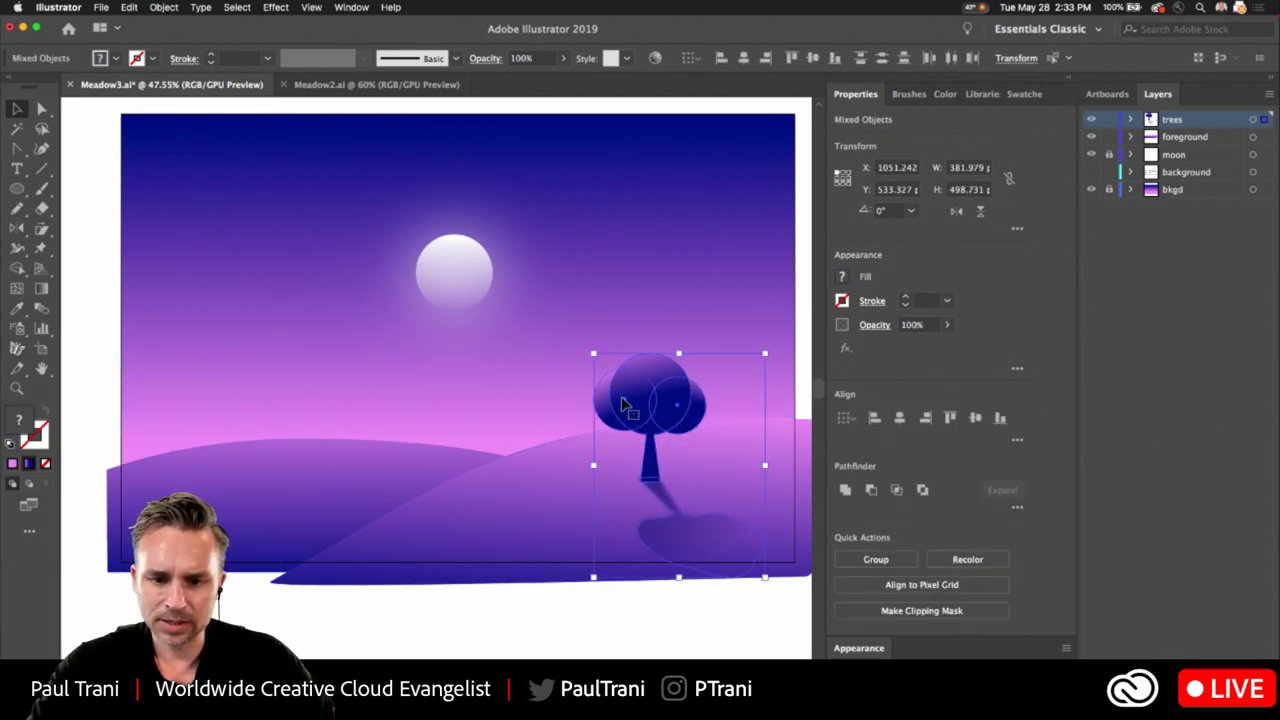
{"action": "right_click", "coordinate": [621, 403]}
{"action": "left_click", "coordinate": [643, 484]}
Copy the complete tree group onto the left hill and reflect the copy across the vertical axis.
{"action": "left_click_drag", "start_coordinate": [632, 392], "coordinate": [217, 366]}
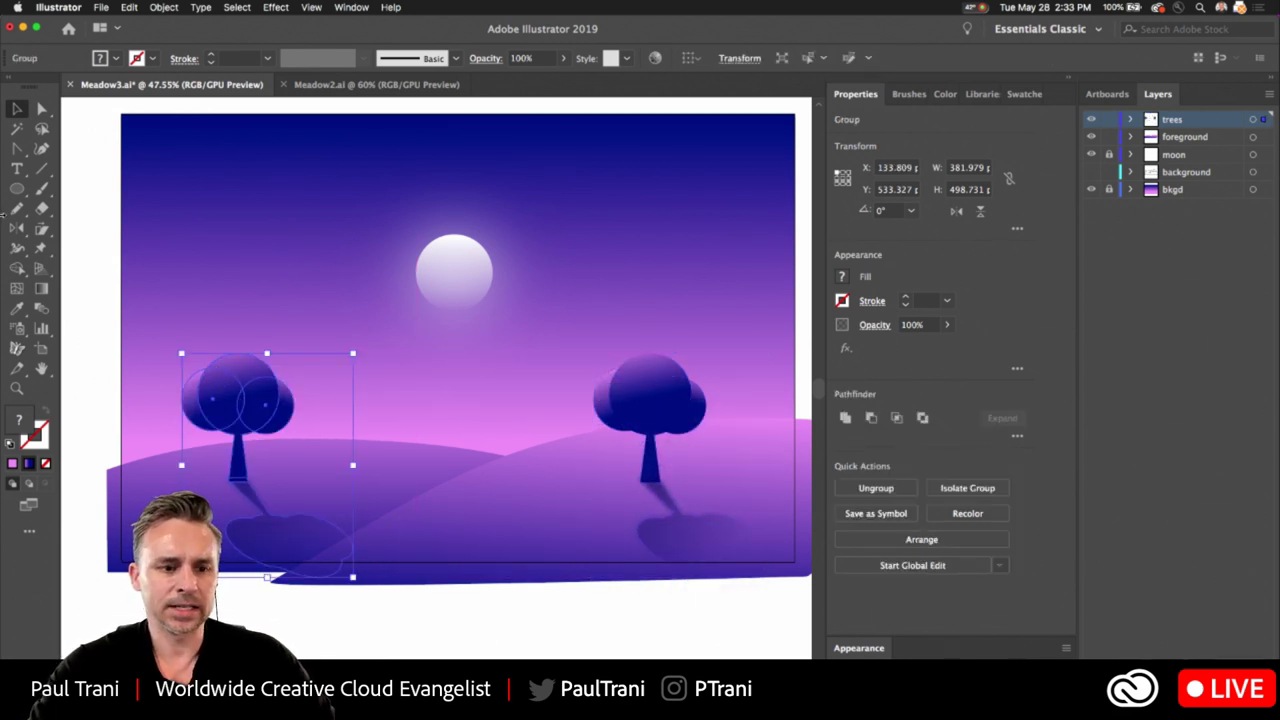
{"action": "double_click", "coordinate": [17, 228]}
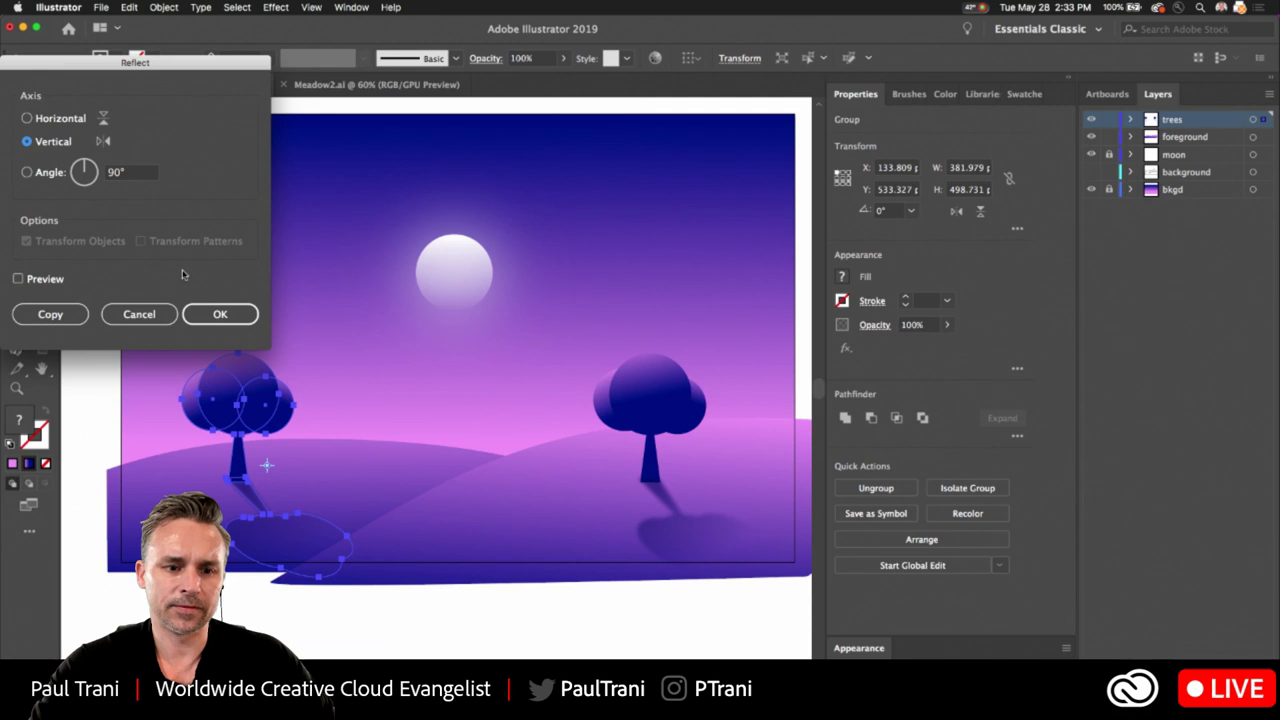
{"action": "left_click", "coordinate": [218, 314]}
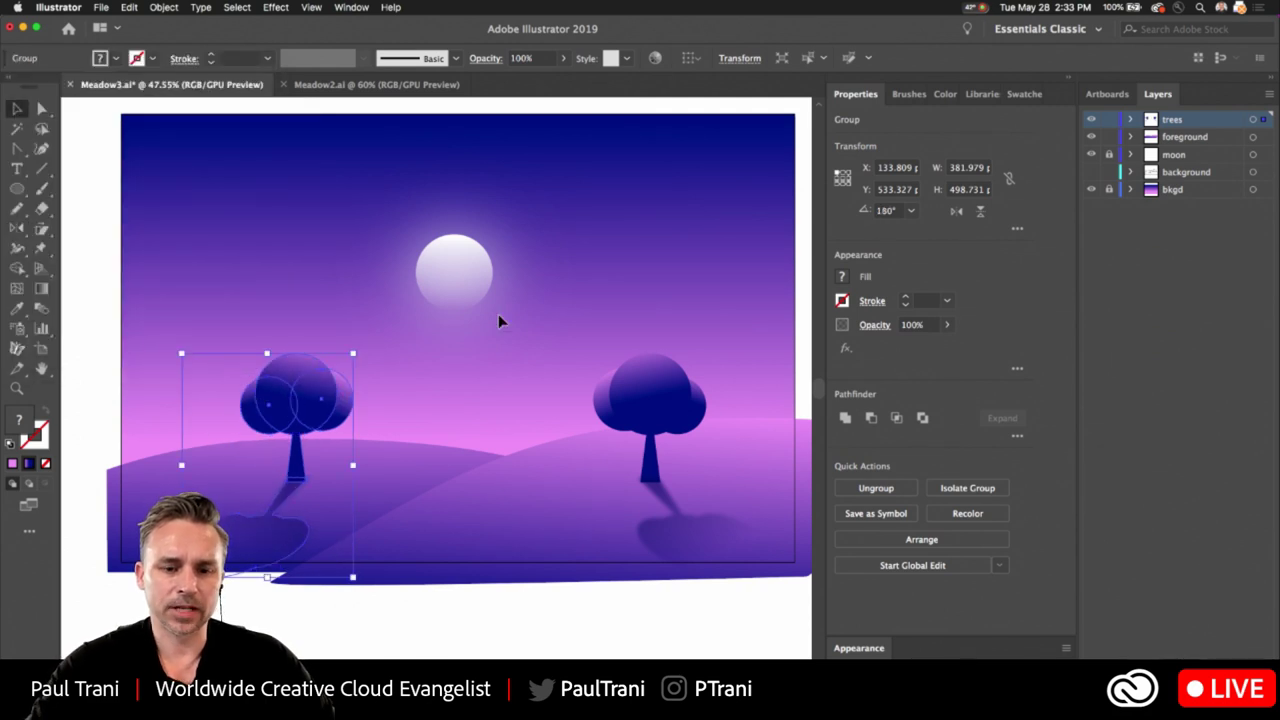
Move the mirrored tree copy farther left on the left hill, close to the artboard's edge.
{"action": "scroll", "coordinate": [457, 266], "scroll_direction": "up", "scroll_amount": 3}
{"action": "scroll", "coordinate": [451, 303], "scroll_direction": "down", "scroll_amount": 4}
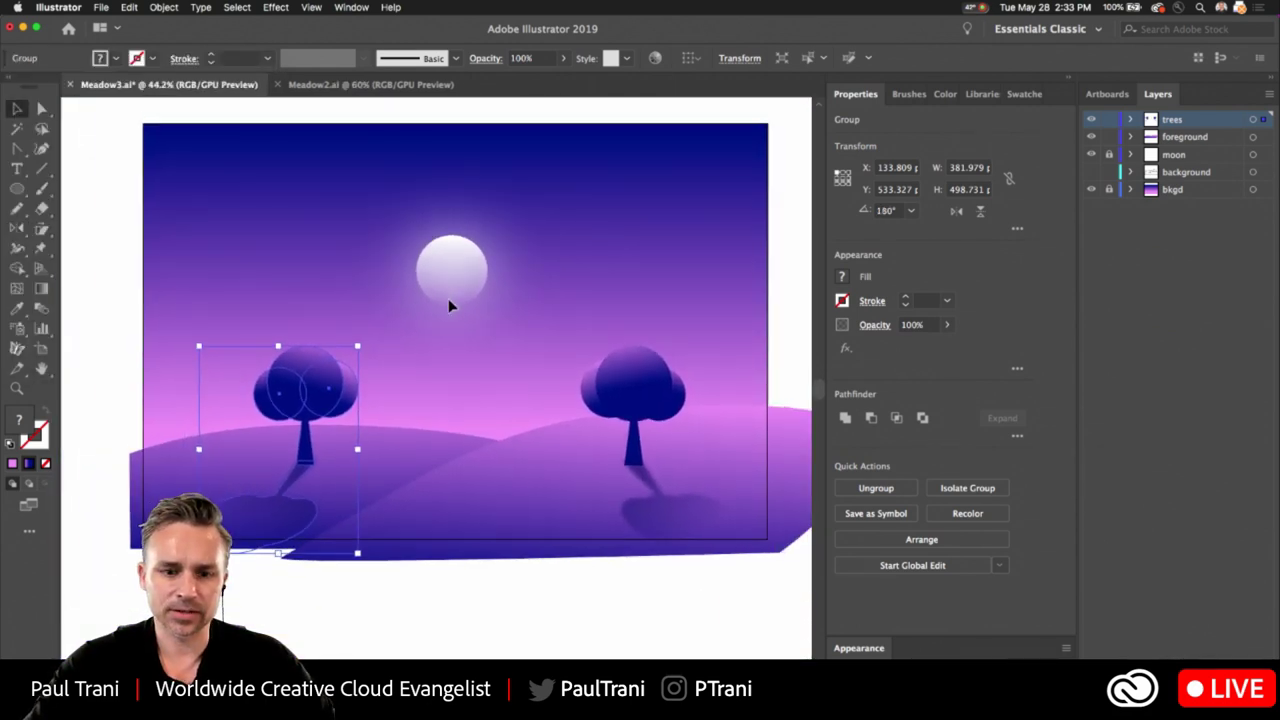
{"action": "scroll", "coordinate": [448, 306], "scroll_direction": "down", "scroll_amount": 1}
{"action": "left_click_drag", "start_coordinate": [291, 403], "coordinate": [230, 397]}
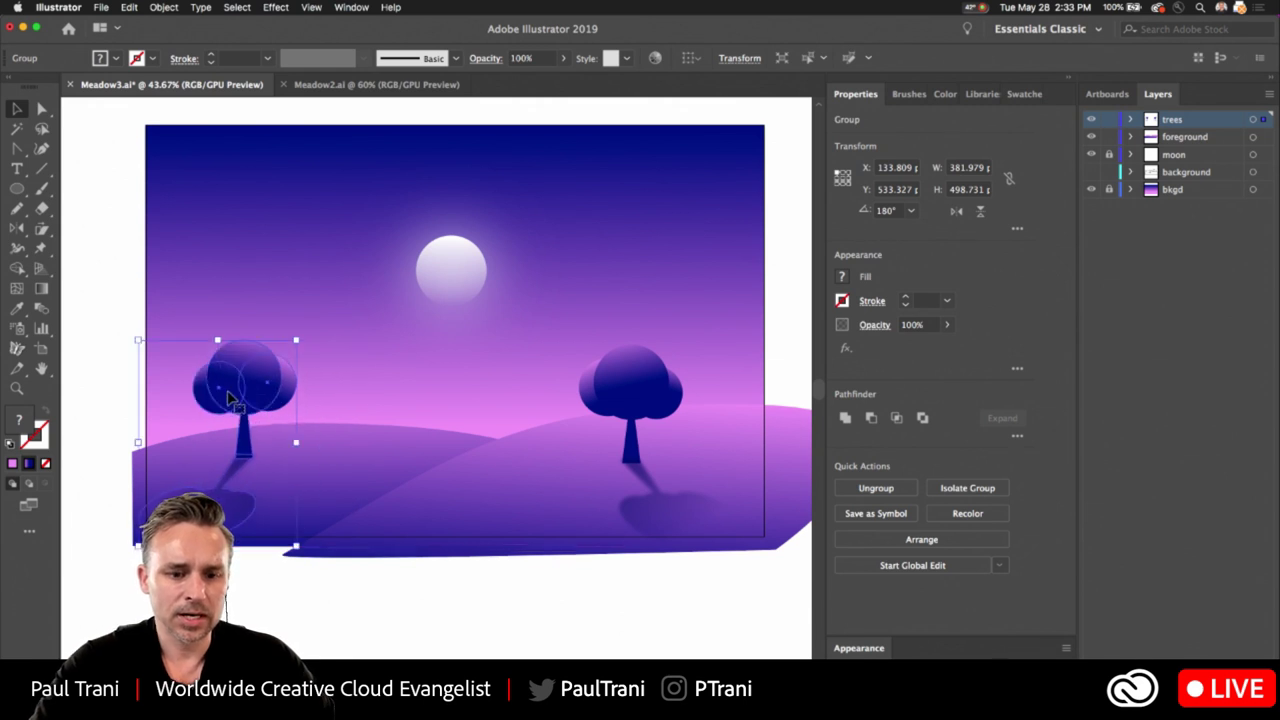
Scale the left tree group down to about 274 px wide and place a copy about 213 px wide beside it on the left hill.
{"action": "left_click_drag", "start_coordinate": [138, 341], "coordinate": [183, 398]}
{"action": "left_click_drag", "start_coordinate": [250, 436], "coordinate": [365, 397]}
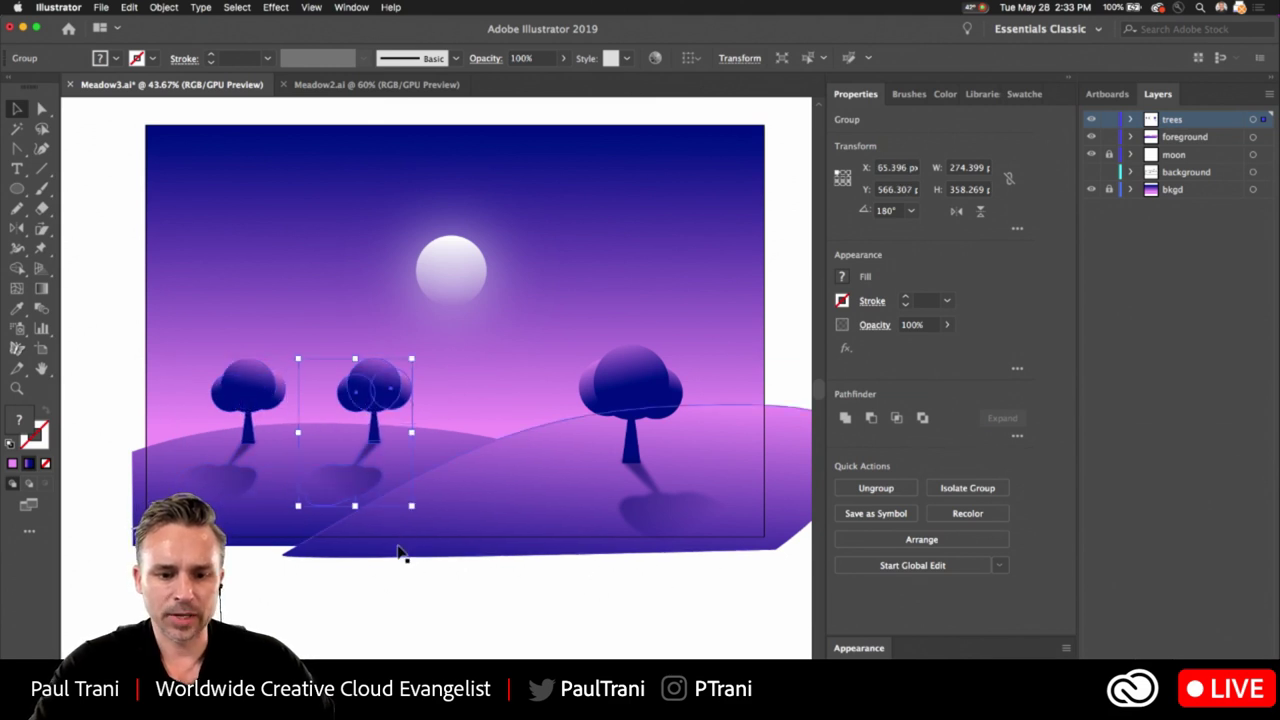
{"action": "left_click_drag", "start_coordinate": [410, 505], "coordinate": [386, 472]}
{"action": "left_click_drag", "start_coordinate": [347, 390], "coordinate": [350, 403]}
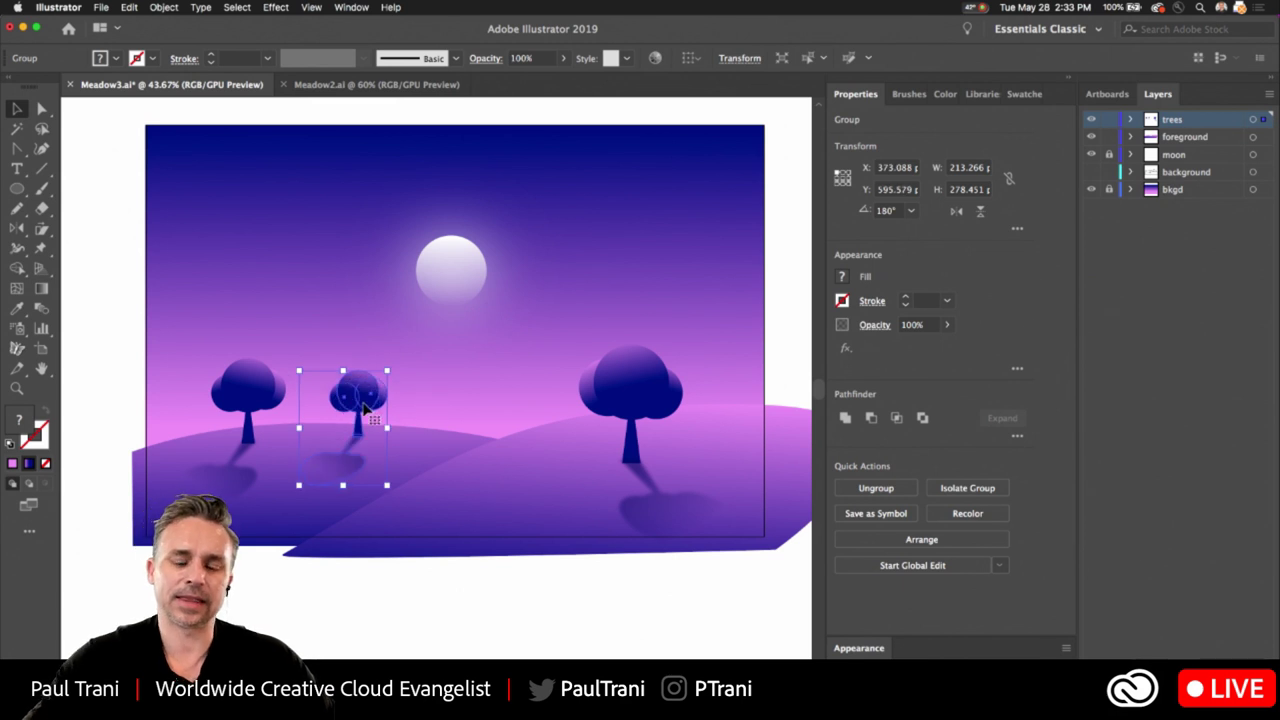
Move the leftmost tree slightly down on the left hill and deselect it.
{"action": "left_click", "coordinate": [114, 300]}
{"action": "left_click", "coordinate": [250, 398]}
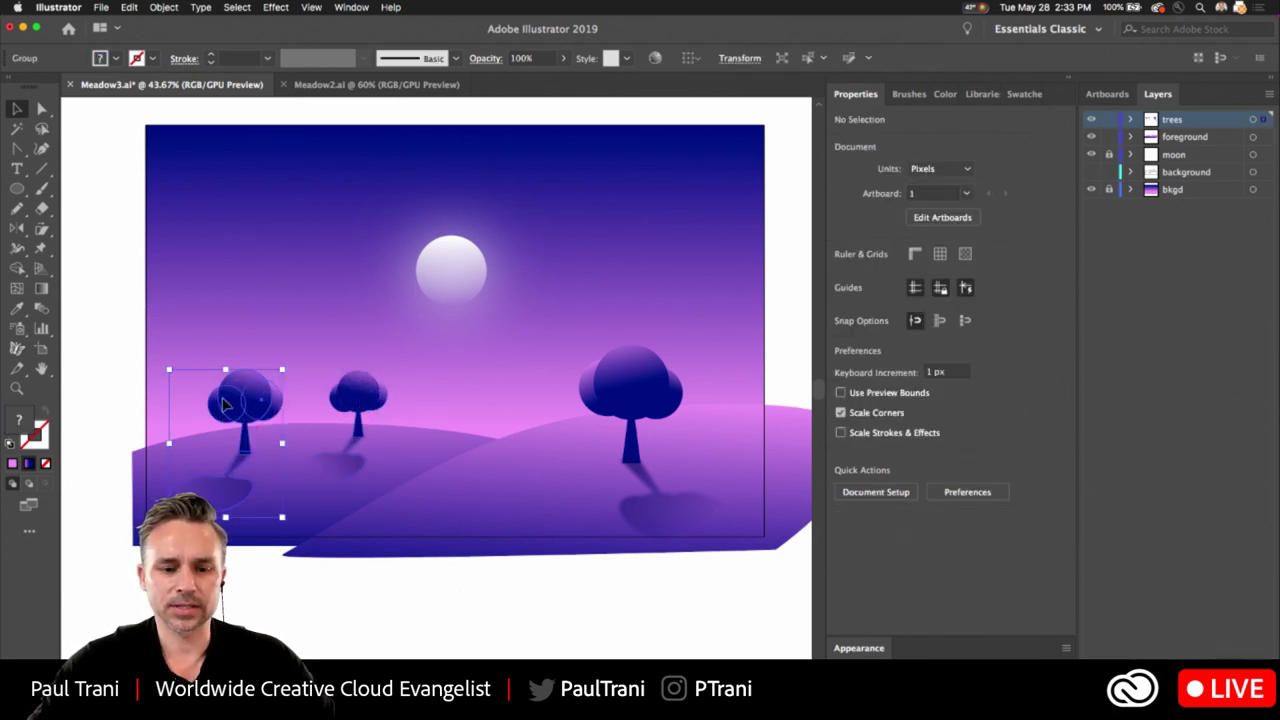
{"action": "left_click", "coordinate": [130, 300]}
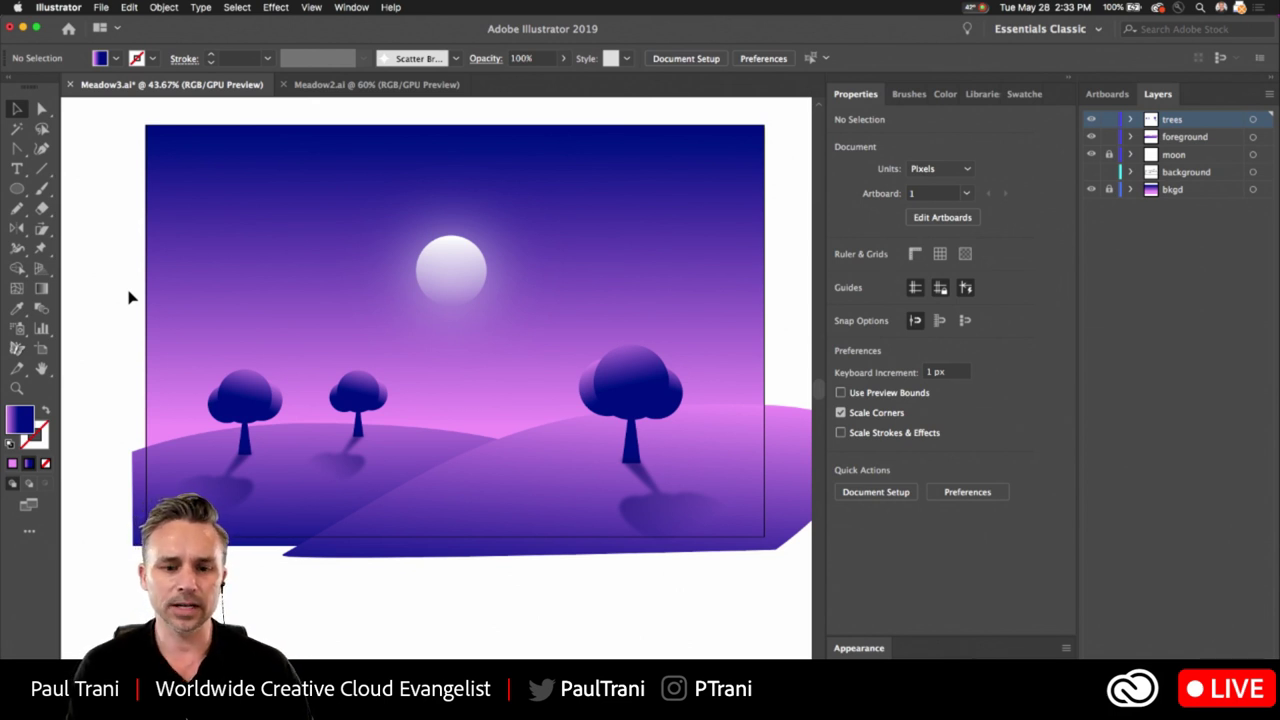
Examine the whole landscape composition with its moon, hills and three trees.
{"action": "scroll", "coordinate": [301, 300], "scroll_direction": "up", "scroll_amount": 3}
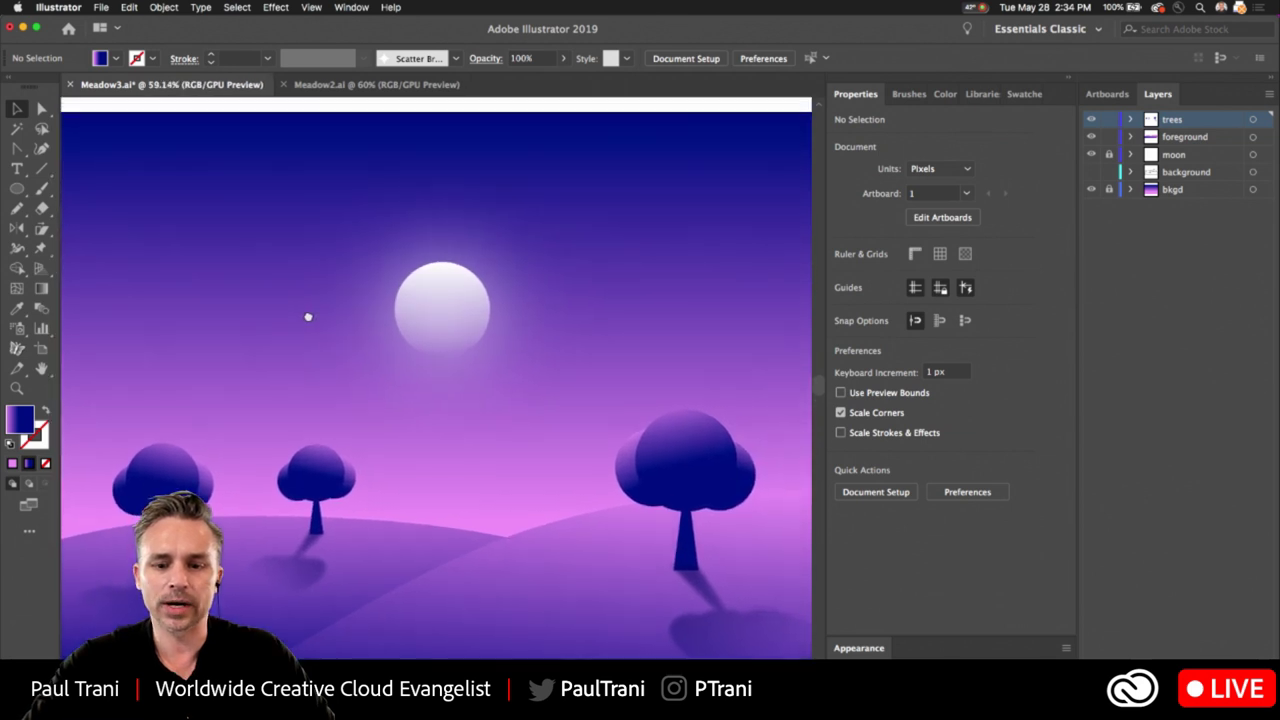
{"action": "left_click_drag", "start_coordinate": [308, 317], "coordinate": [316, 307]}
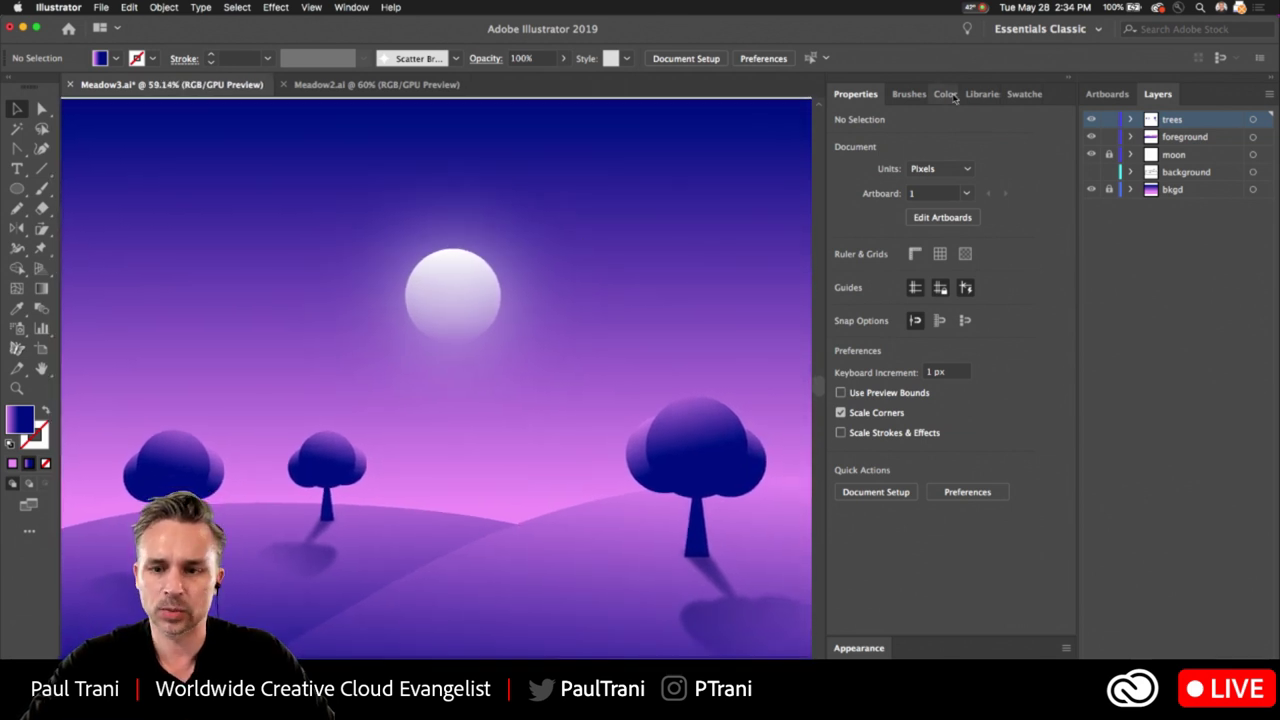
{"action": "left_click", "coordinate": [1069, 81]}
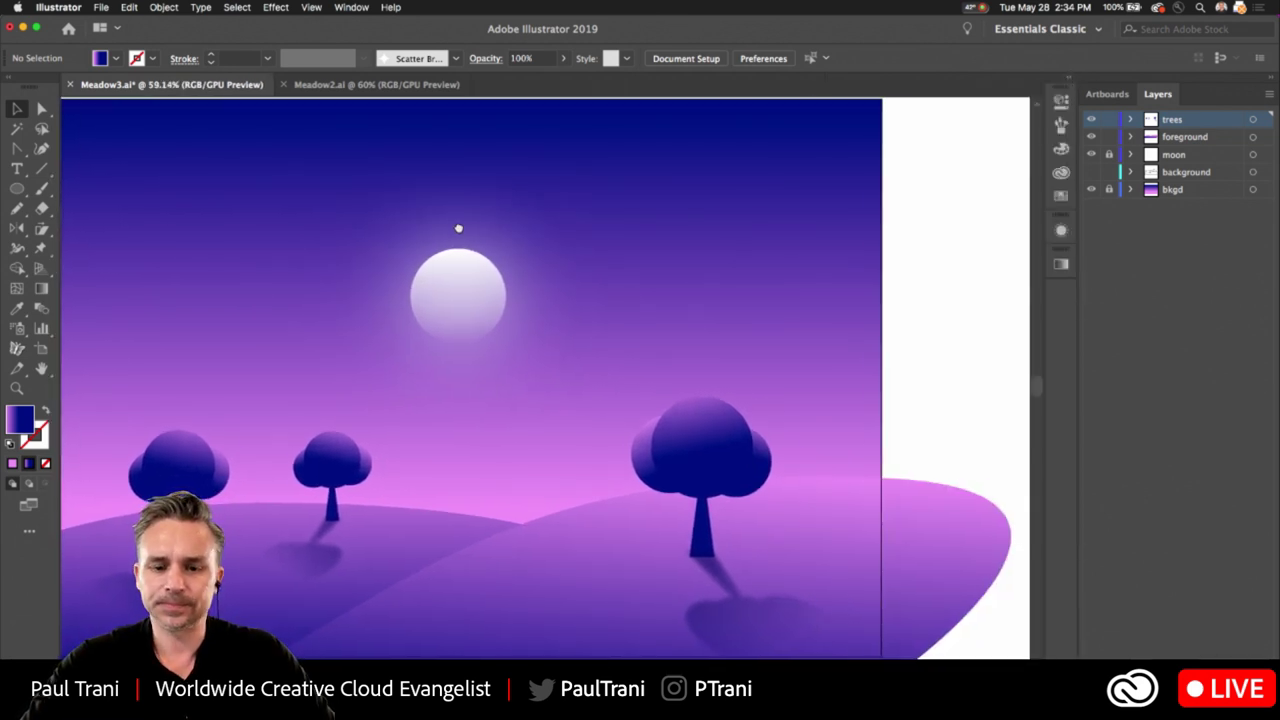
{"action": "left_click_drag", "start_coordinate": [457, 223], "coordinate": [491, 226]}
{"action": "scroll", "coordinate": [491, 237], "scroll_direction": "down", "scroll_amount": 3}
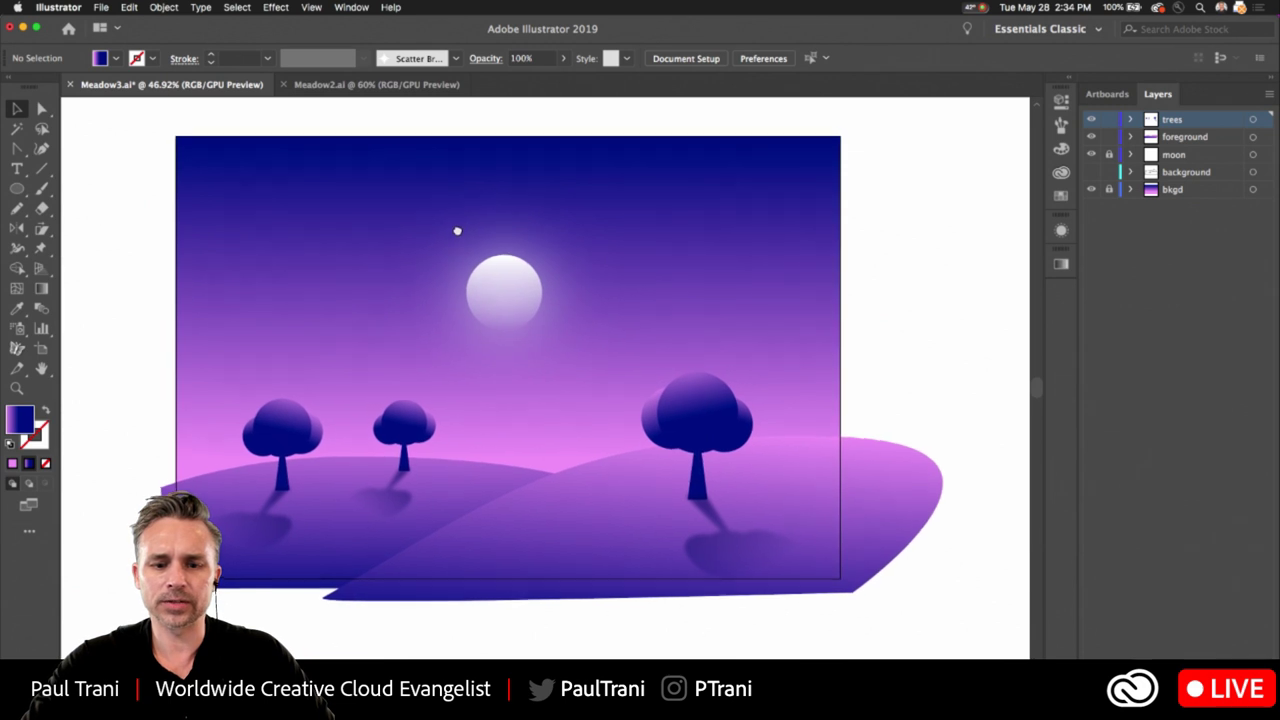
{"action": "scroll", "coordinate": [457, 229], "scroll_direction": "up", "scroll_amount": 2}
{"action": "left_click", "coordinate": [1069, 80]}
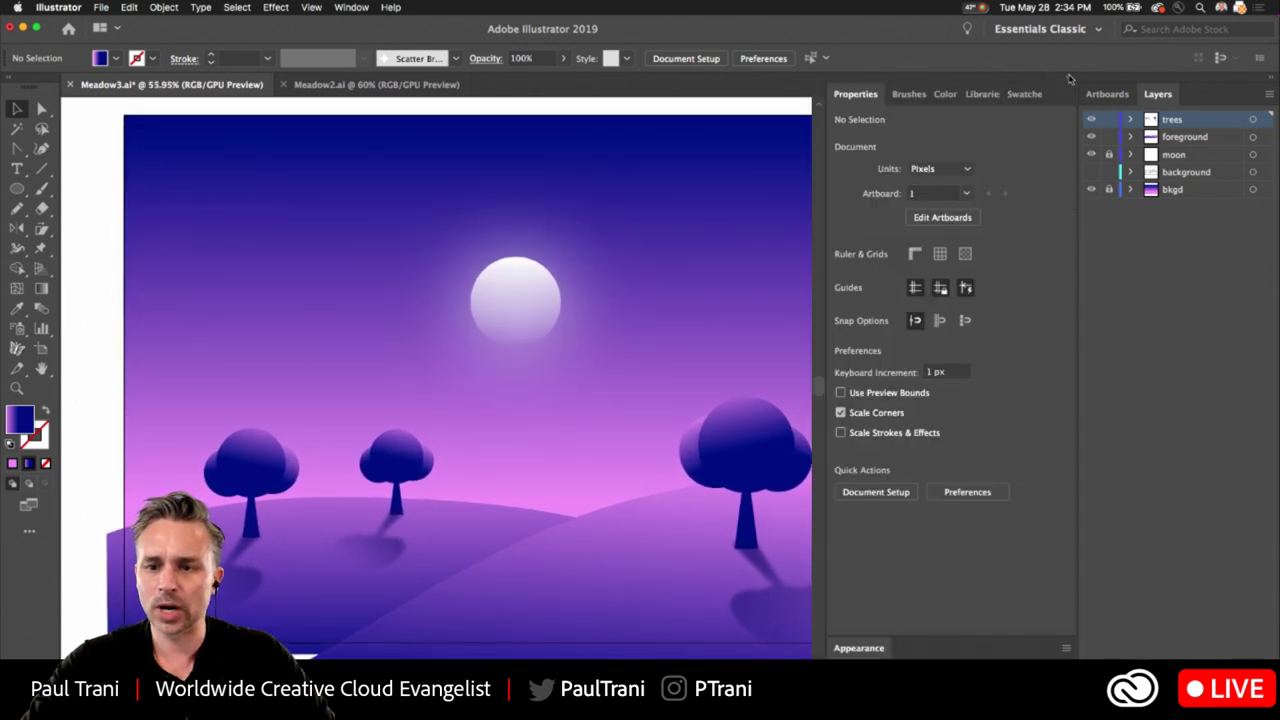
{"action": "left_click", "coordinate": [1069, 80]}
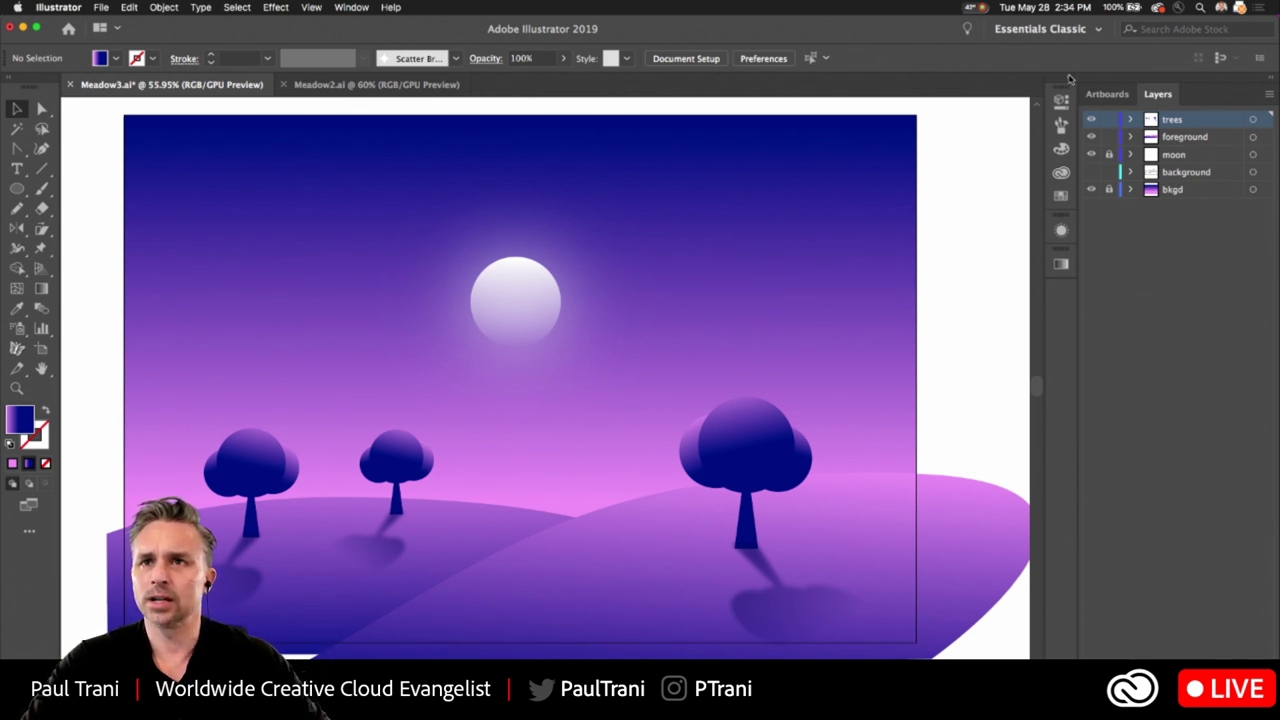
Show the hidden background layer and make it the active layer.
{"action": "left_click", "coordinate": [1108, 155]}
{"action": "left_click", "coordinate": [1166, 193]}
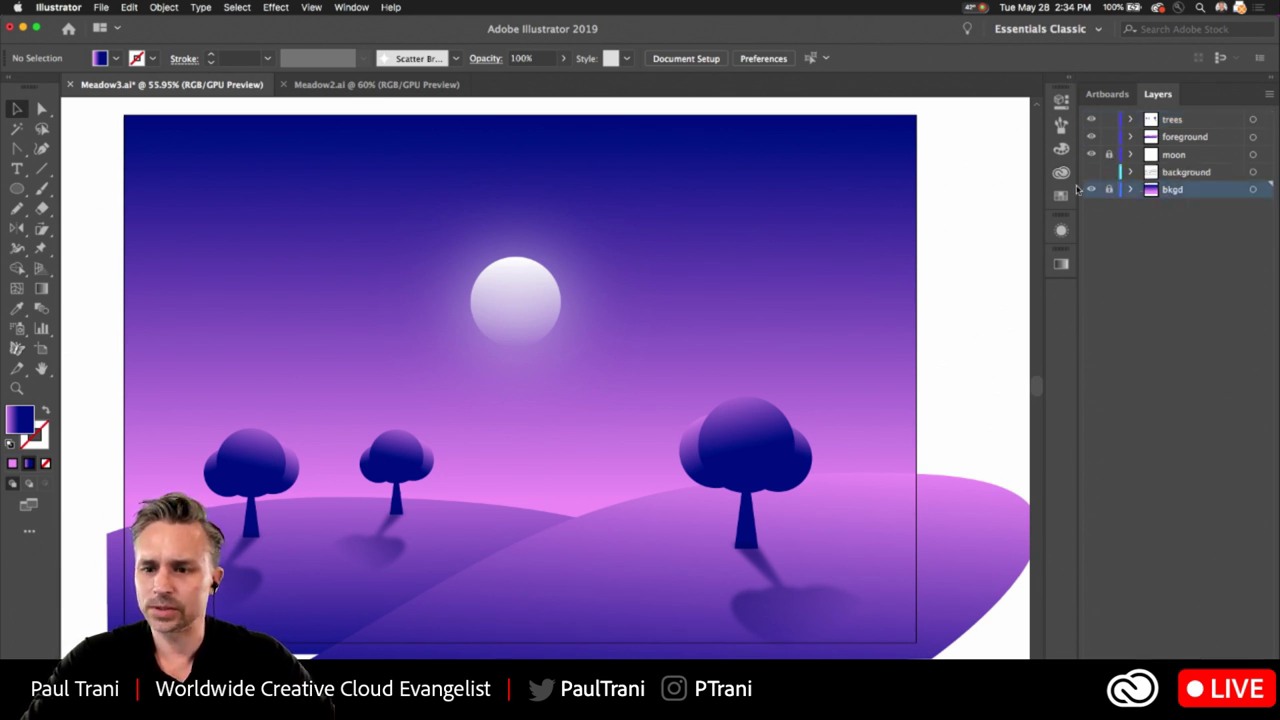
{"action": "left_click", "coordinate": [1091, 173]}
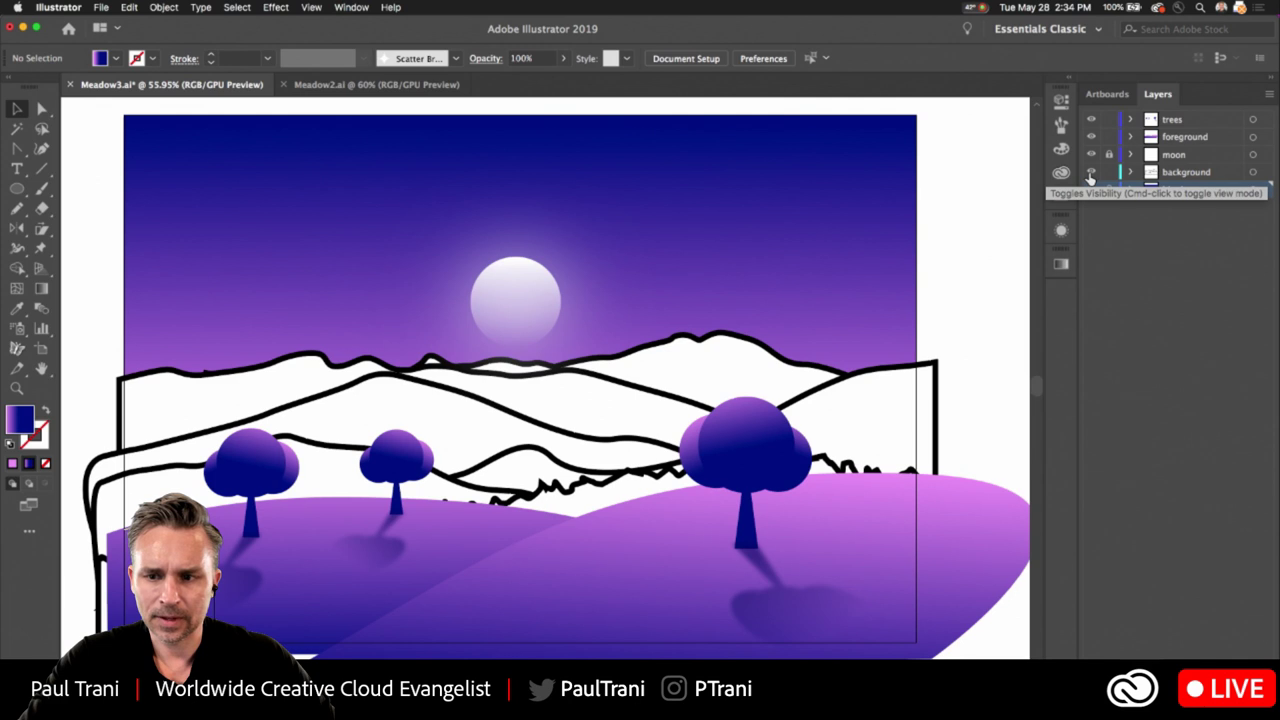
{"action": "left_click", "coordinate": [1188, 172]}
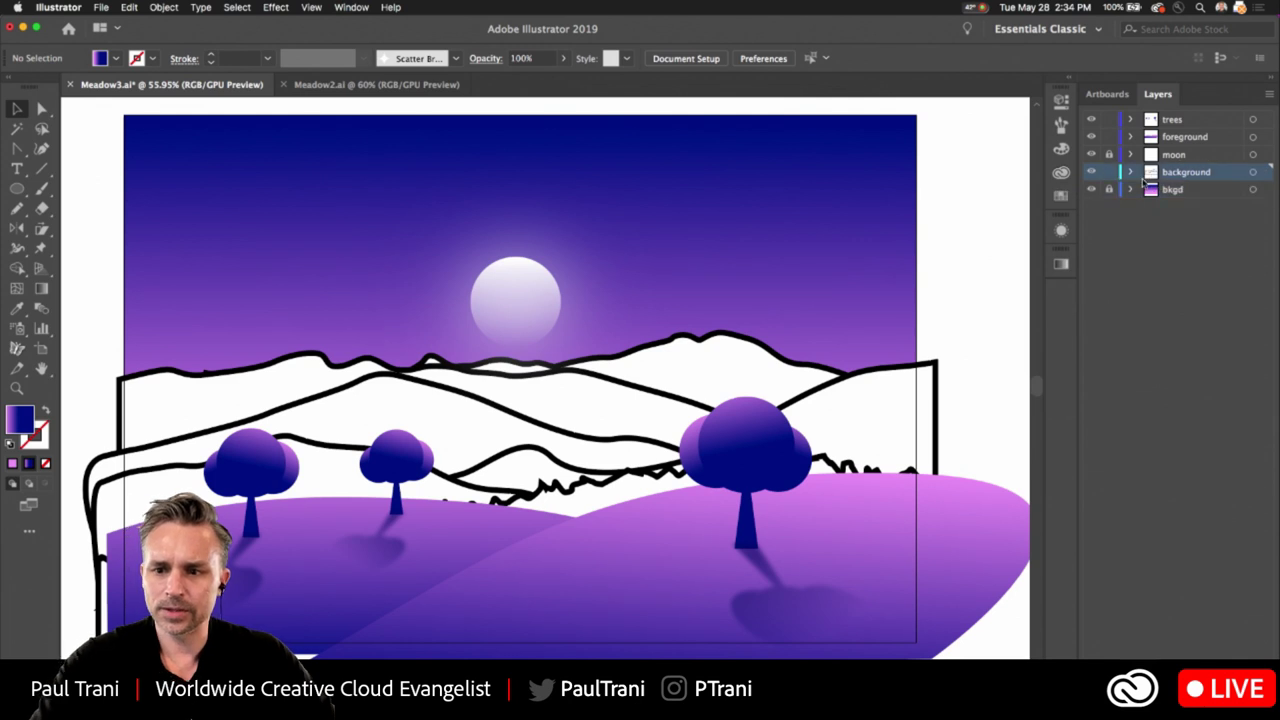
Select all the outlined mountain, hill and treeline shapes of the background layer and remove their black stroke.
{"action": "left_click", "coordinate": [318, 463]}
{"action": "left_click", "coordinate": [286, 386], "text": "shift"}
{"action": "left_click", "coordinate": [625, 368], "text": "shift"}
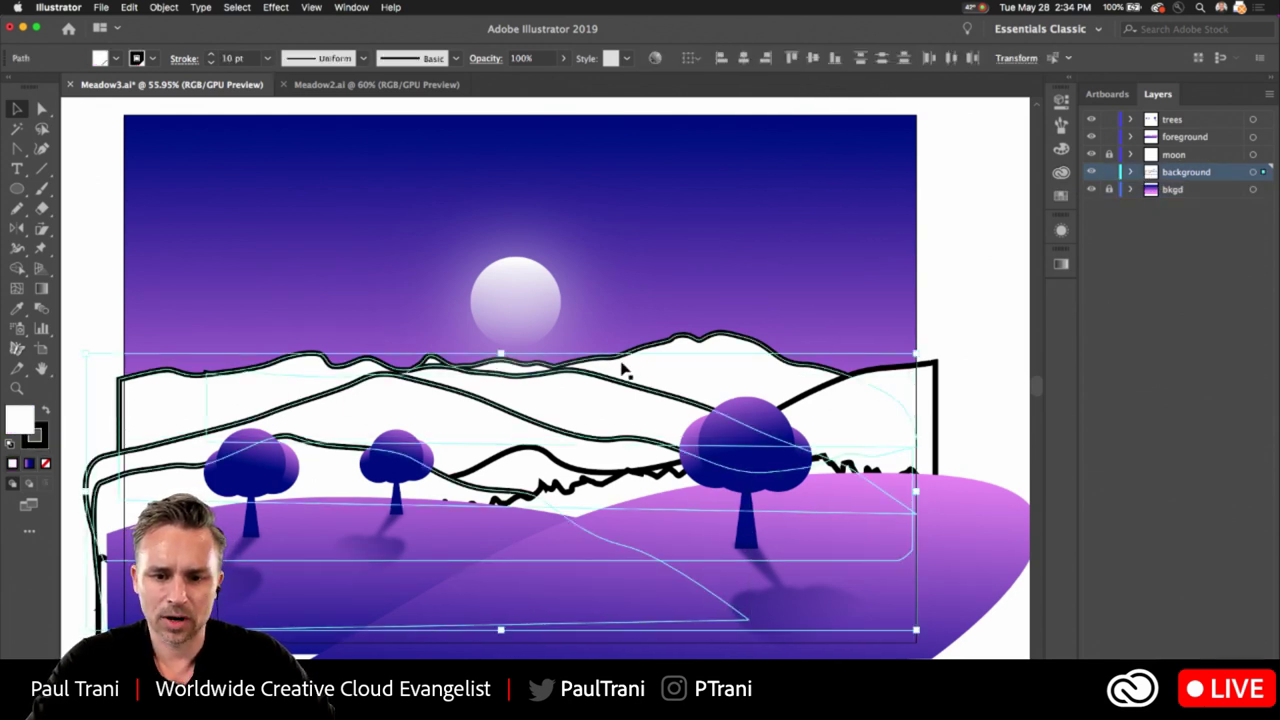
{"action": "left_click", "coordinate": [880, 394], "text": "shift"}
{"action": "left_click", "coordinate": [855, 411], "text": "shift"}
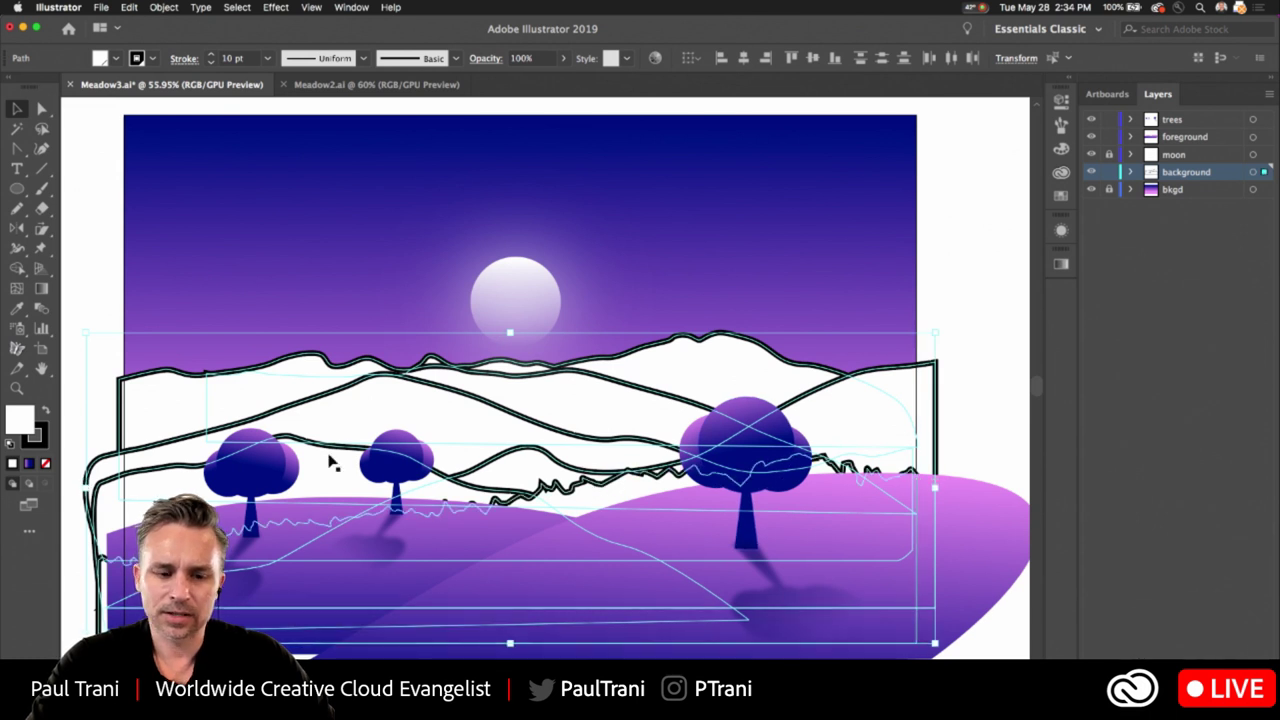
{"action": "left_click", "coordinate": [42, 442]}
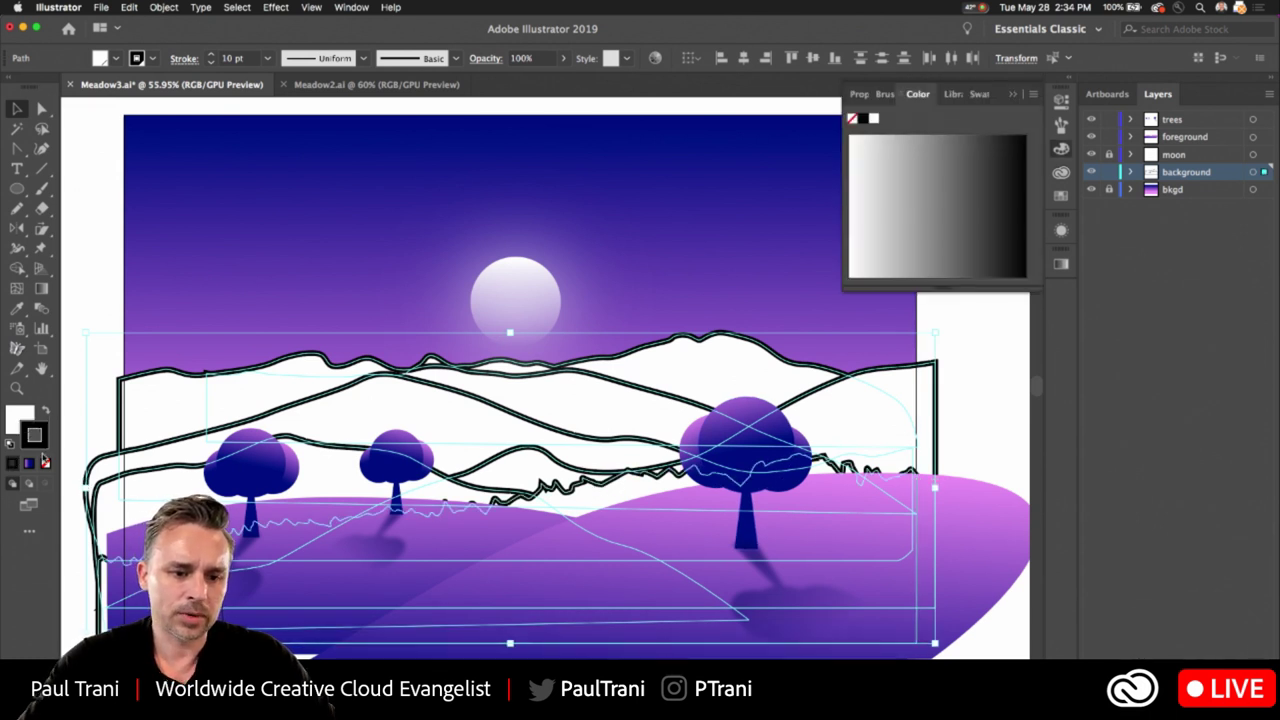
{"action": "left_click", "coordinate": [45, 463]}
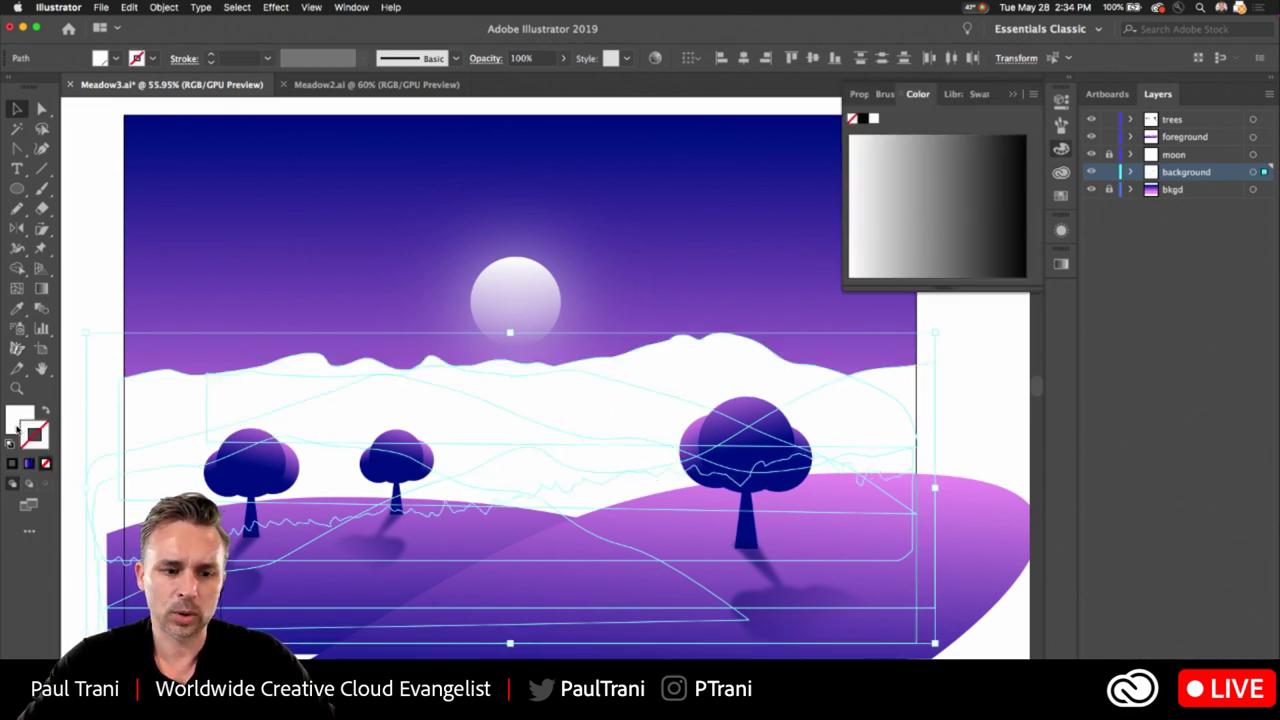
Fill the selected background shapes with the purple-to-navy gradient swatch and deselect them.
{"action": "left_click", "coordinate": [18, 420]}
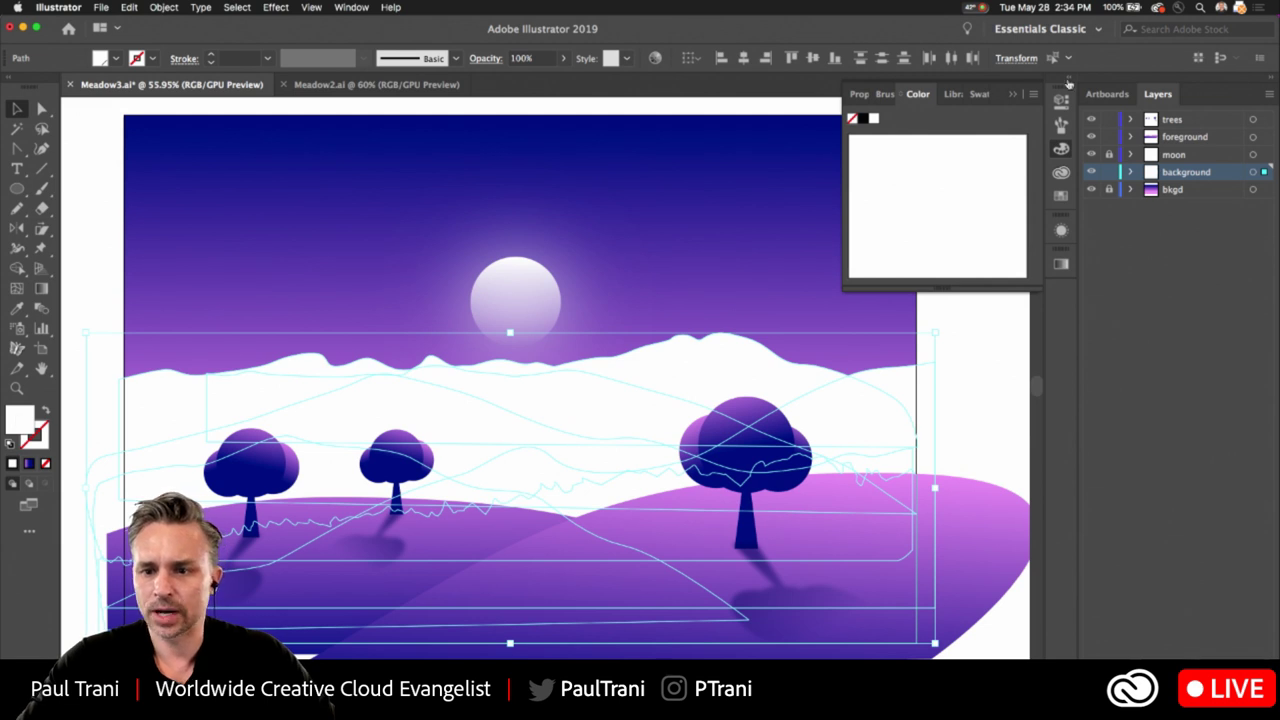
{"action": "left_click", "coordinate": [1071, 83]}
{"action": "left_click", "coordinate": [850, 94]}
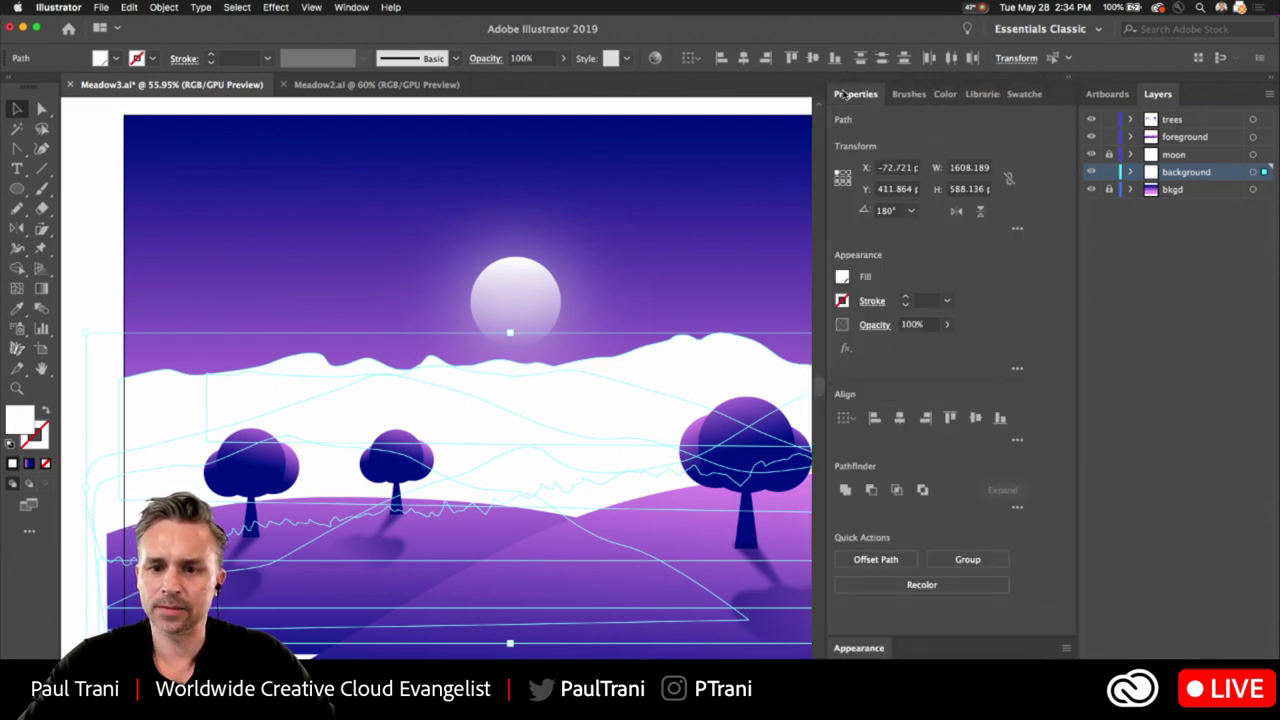
{"action": "left_click", "coordinate": [1022, 94]}
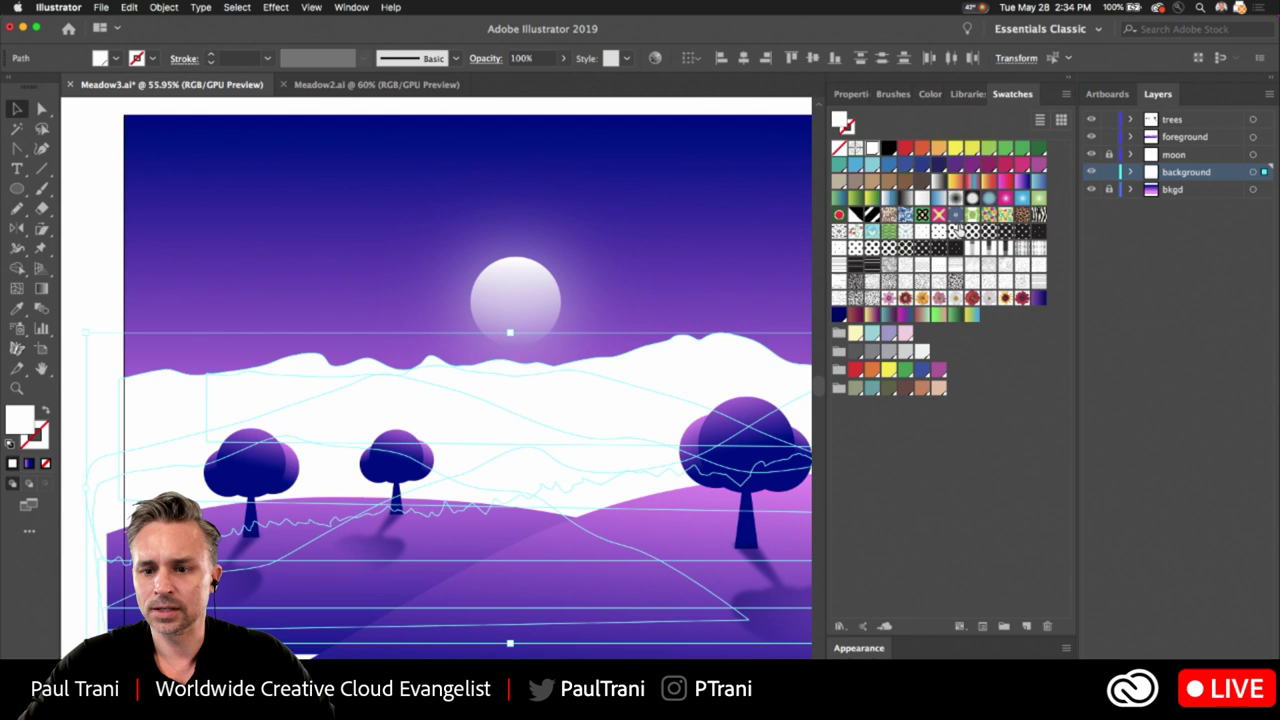
{"action": "left_click", "coordinate": [1036, 298]}
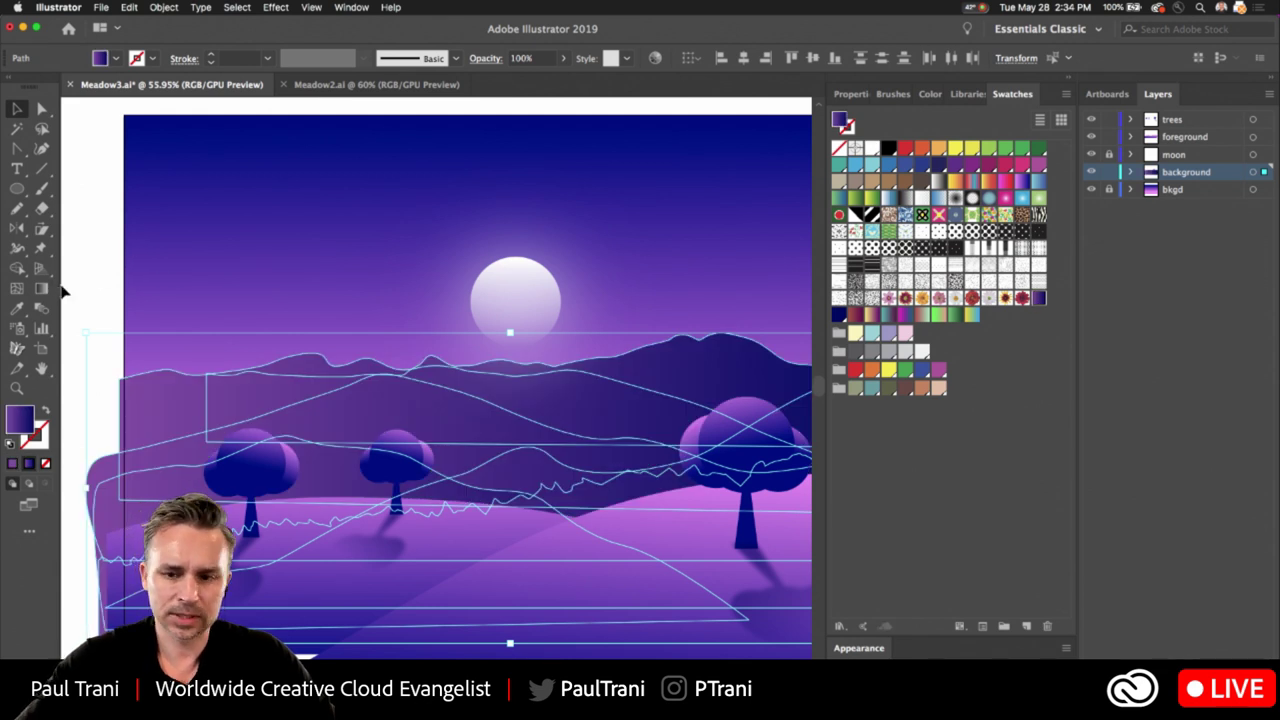
{"action": "left_click", "coordinate": [120, 277]}
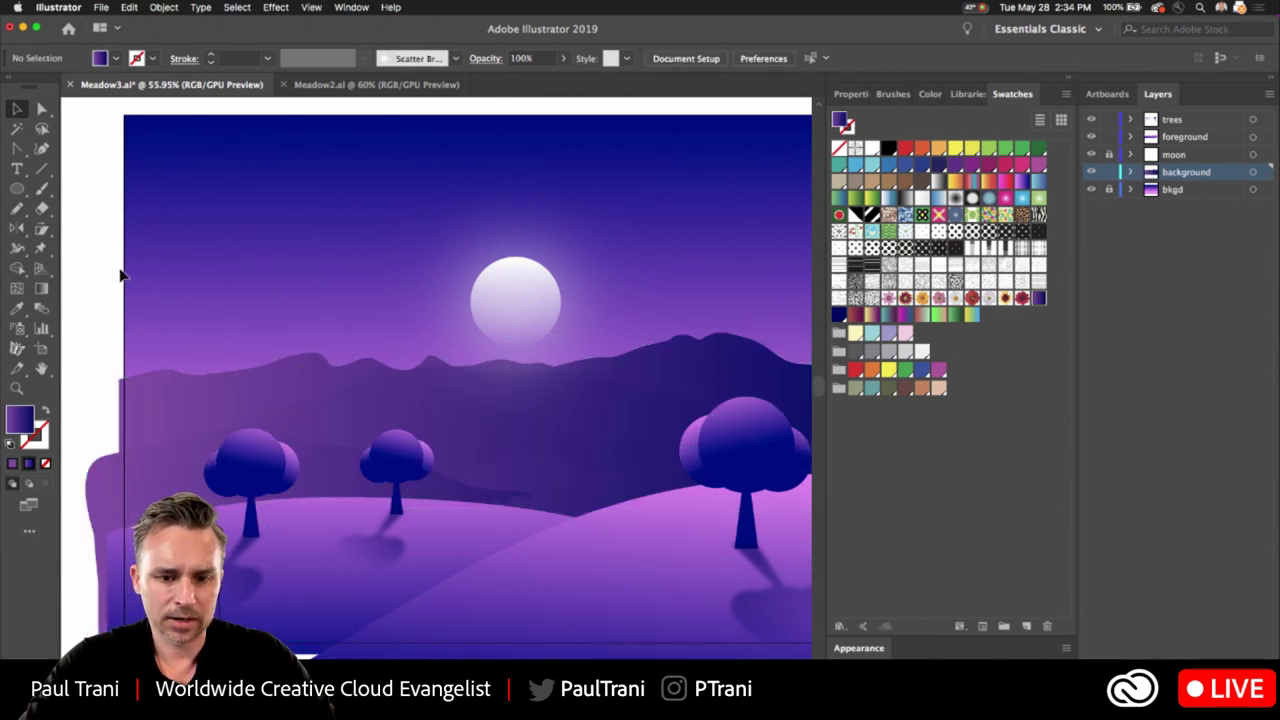
Fill the jagged treeline shape behind the foreground hills with the solid dark navy swatch.
{"action": "scroll", "coordinate": [334, 265], "scroll_direction": "down", "scroll_amount": 1}
{"action": "scroll", "coordinate": [334, 265], "scroll_direction": "down", "scroll_amount": 3}
{"action": "left_click_drag", "start_coordinate": [112, 436], "coordinate": [115, 425]}
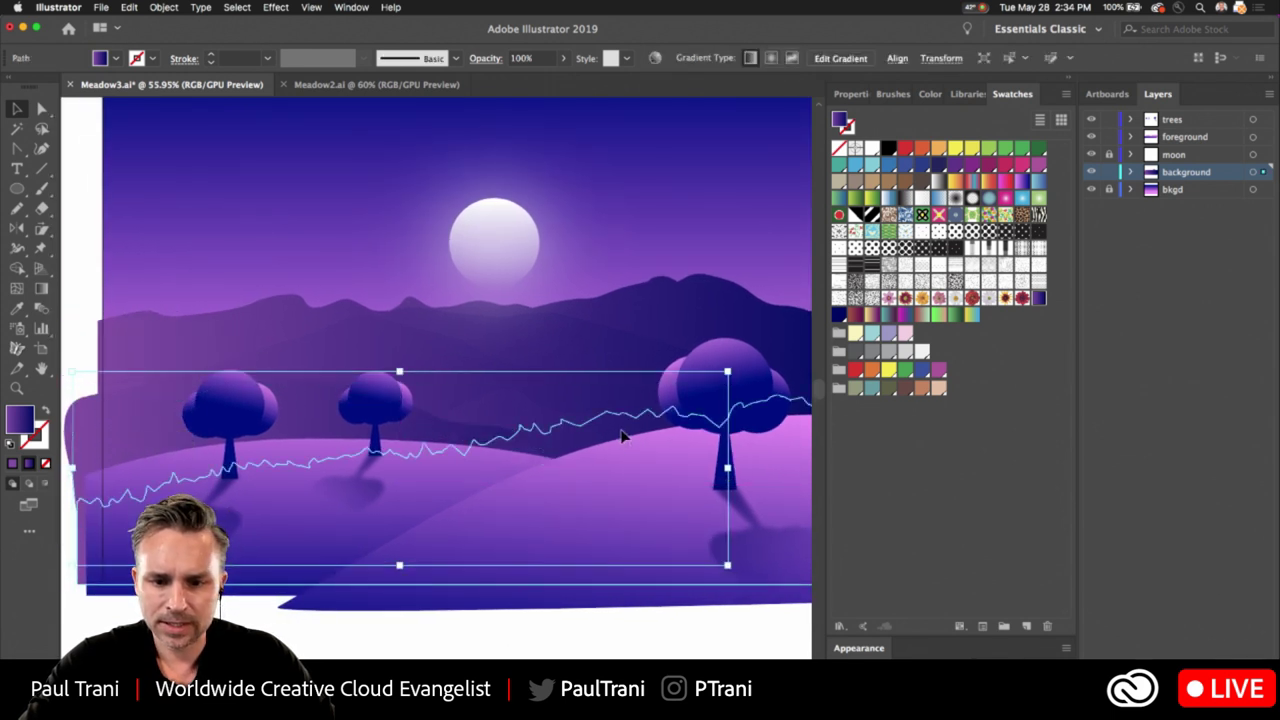
{"action": "key", "text": "super+z"}
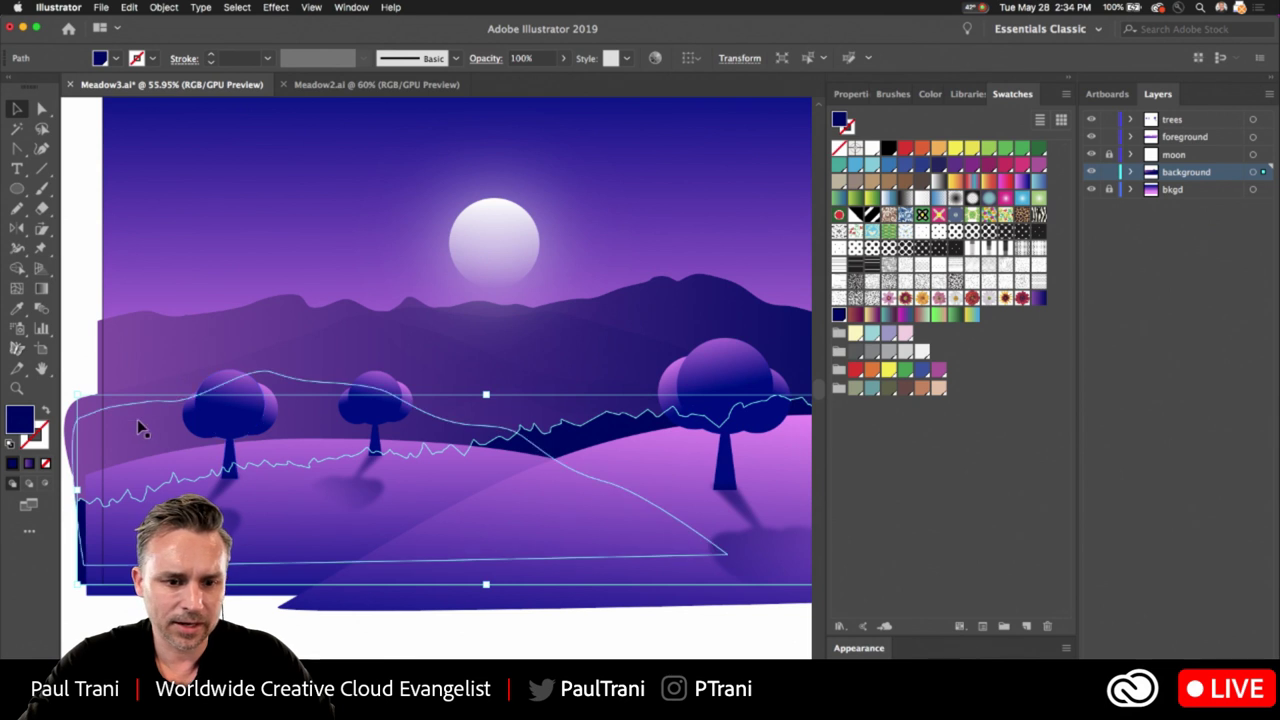
Redirect the gradient of the low background hill behind the two left trees vertically, from purple at its crest to navy below.
{"action": "key", "text": "g"}
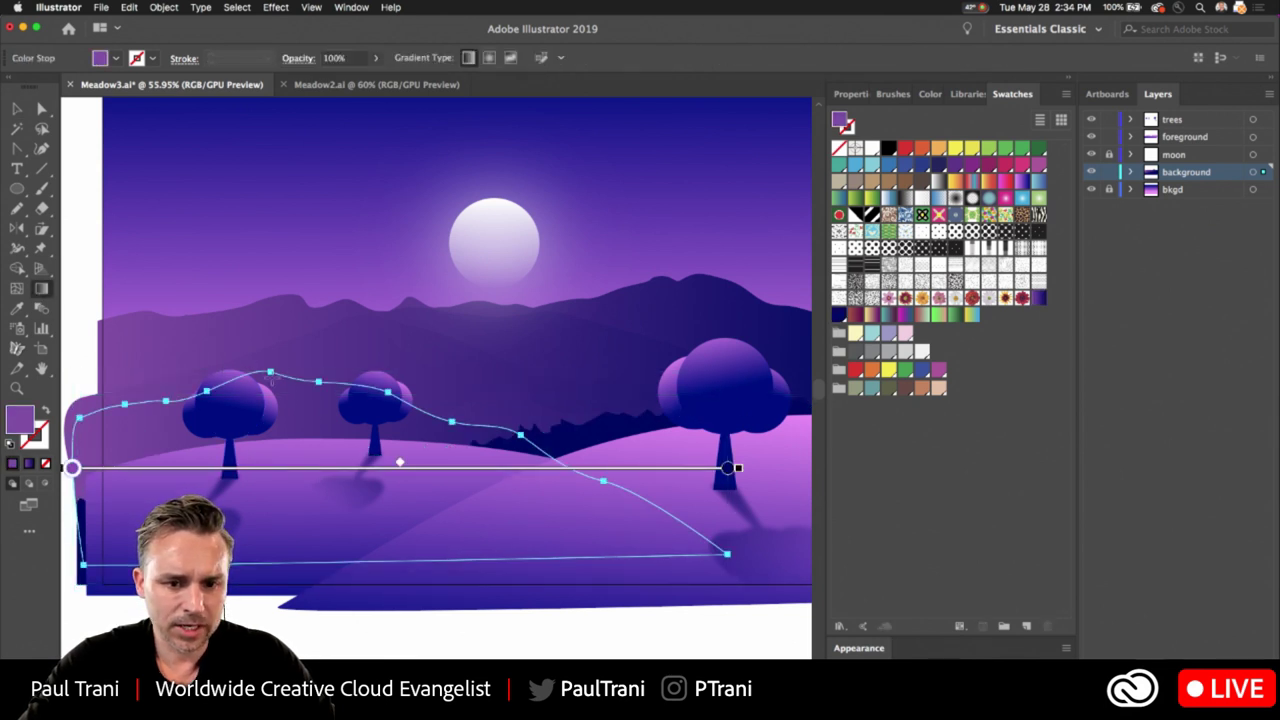
{"action": "left_click_drag", "start_coordinate": [272, 377], "coordinate": [274, 490]}
{"action": "key", "text": "v"}
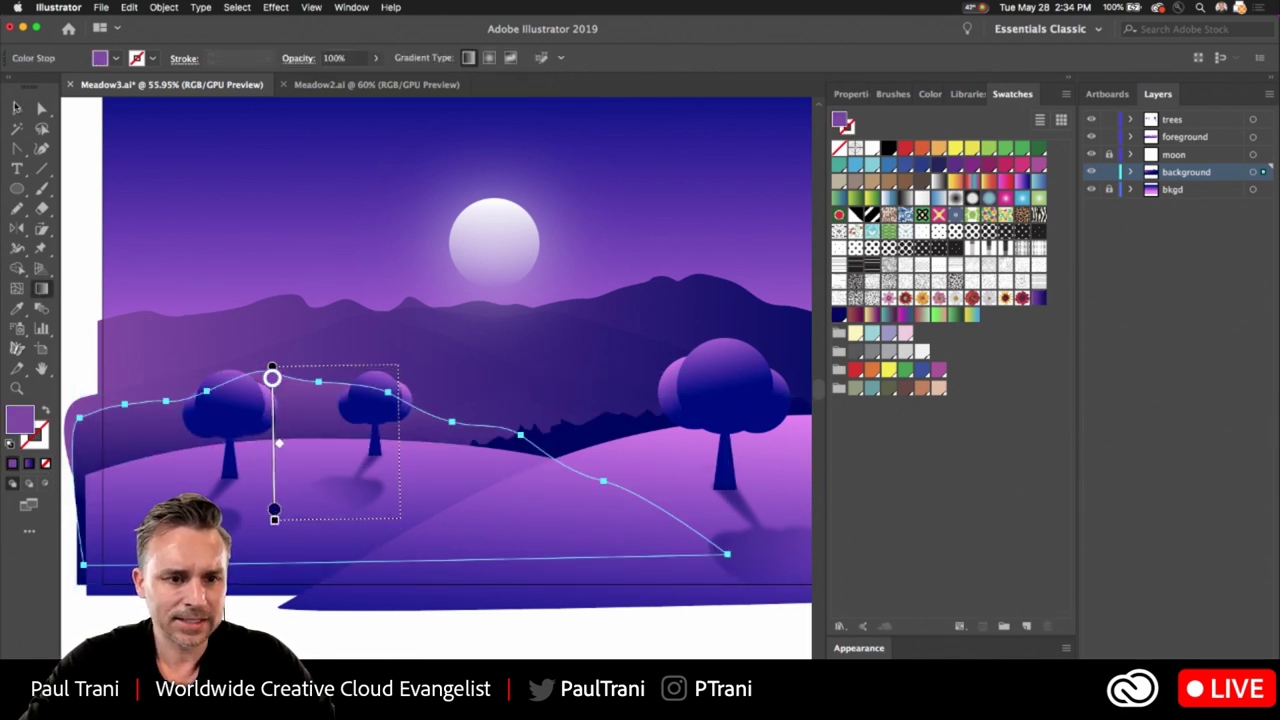
Redirect the gradient of the wide rounded middle hill vertically, from purple at its peak to navy below.
{"action": "left_click", "coordinate": [473, 400]}
{"action": "left_click", "coordinate": [471, 398]}
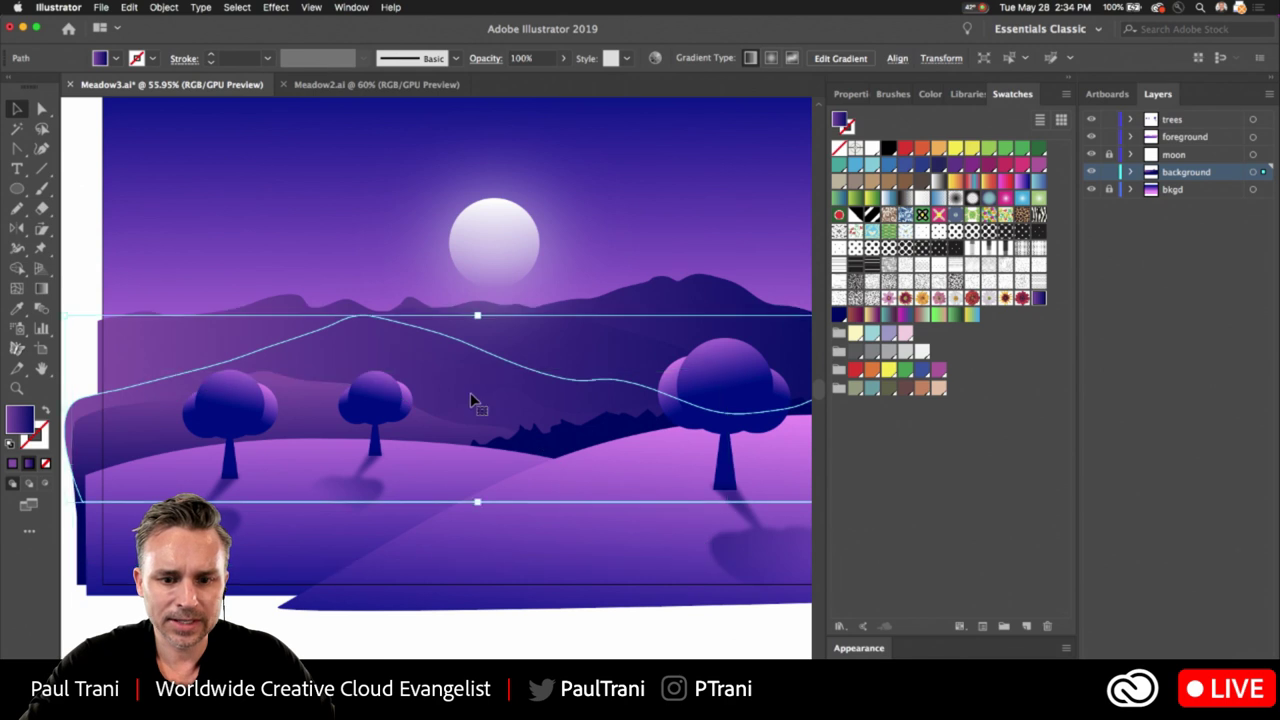
{"action": "left_click", "coordinate": [41, 288]}
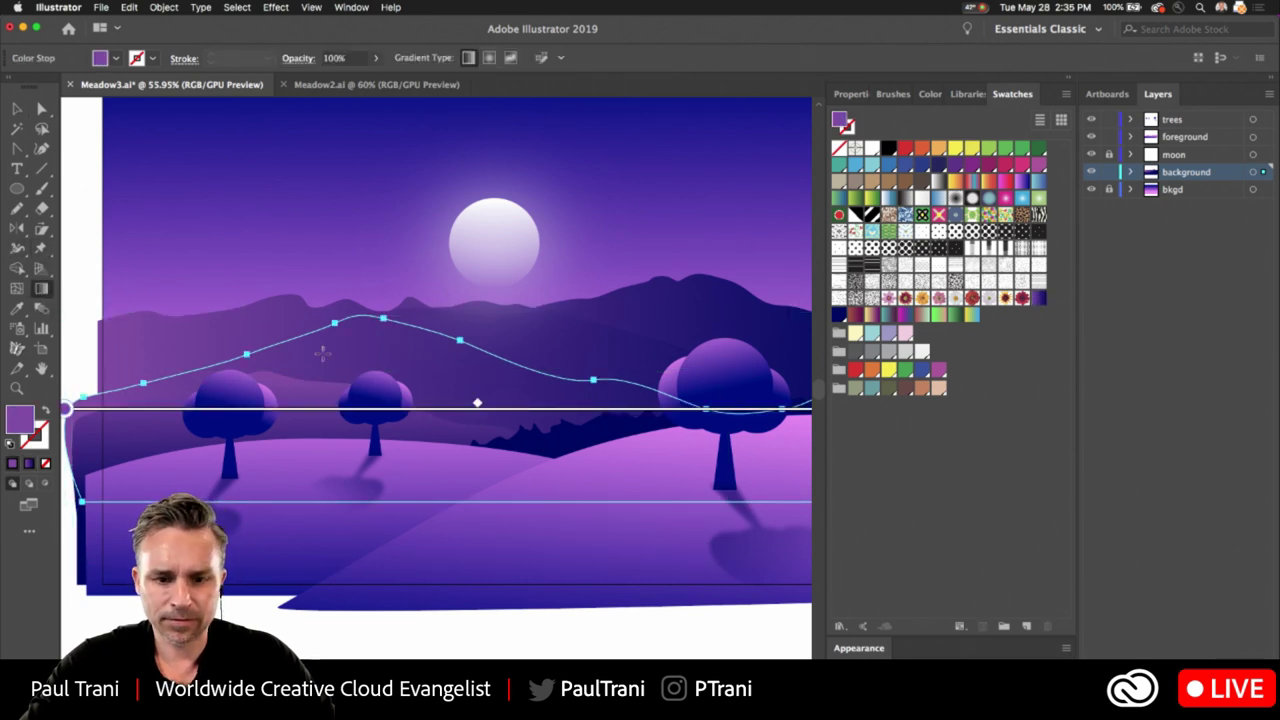
{"action": "left_click_drag", "start_coordinate": [372, 327], "coordinate": [369, 432]}
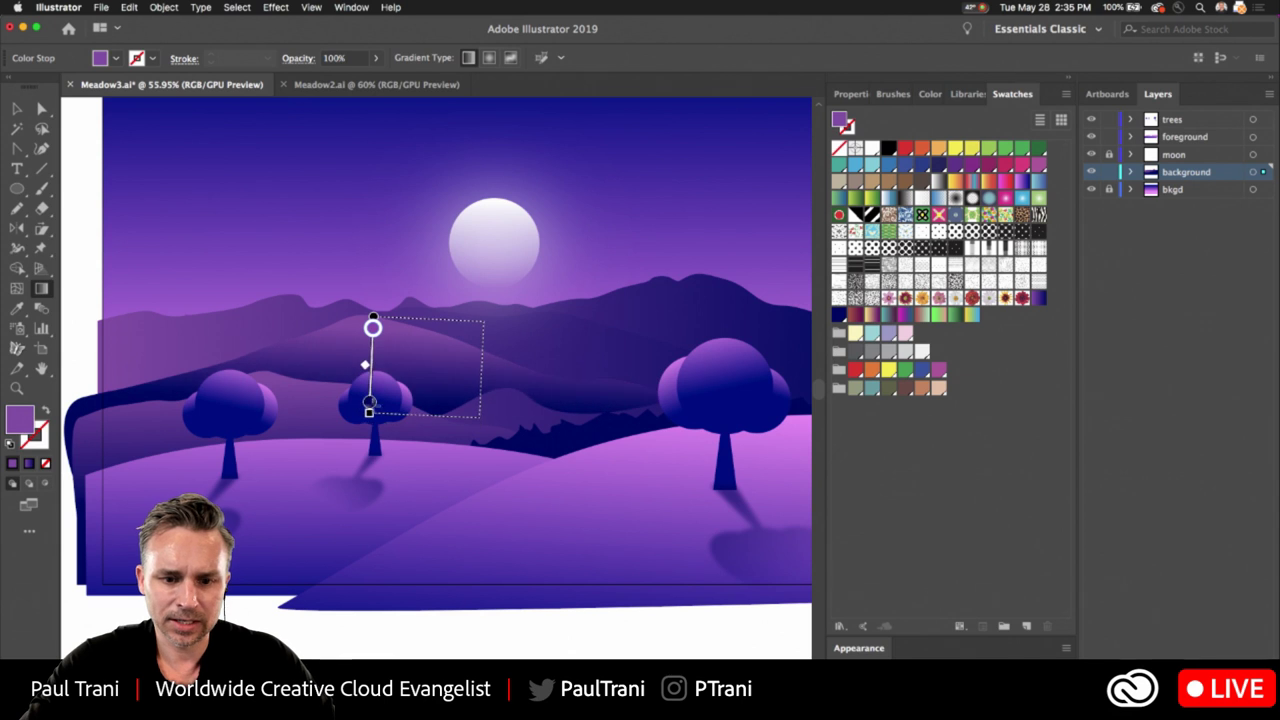
{"action": "left_click", "coordinate": [371, 360]}
Redirect the gradient of the bumpy hill behind the middle one vertically, from purple at its ridge to navy at its base.
{"action": "scroll", "coordinate": [292, 257], "scroll_direction": "right", "scroll_amount": 5}
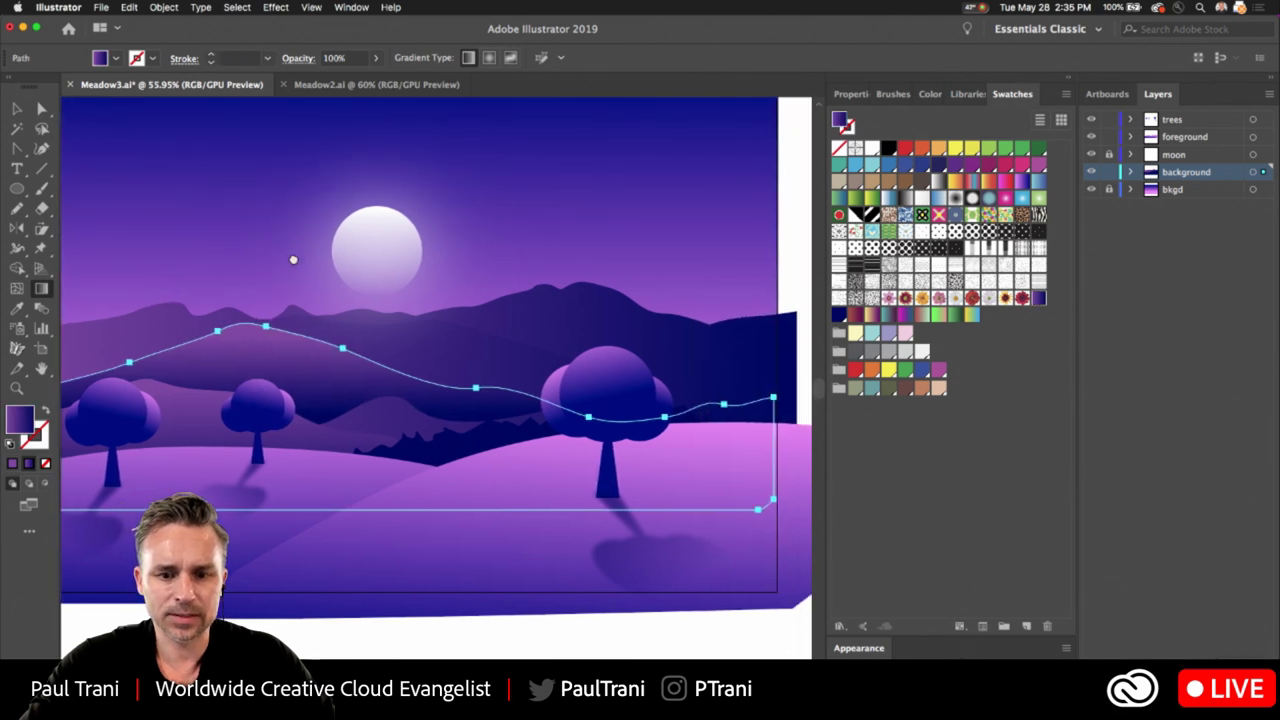
{"action": "key", "text": "a"}
{"action": "left_click", "coordinate": [440, 361]}
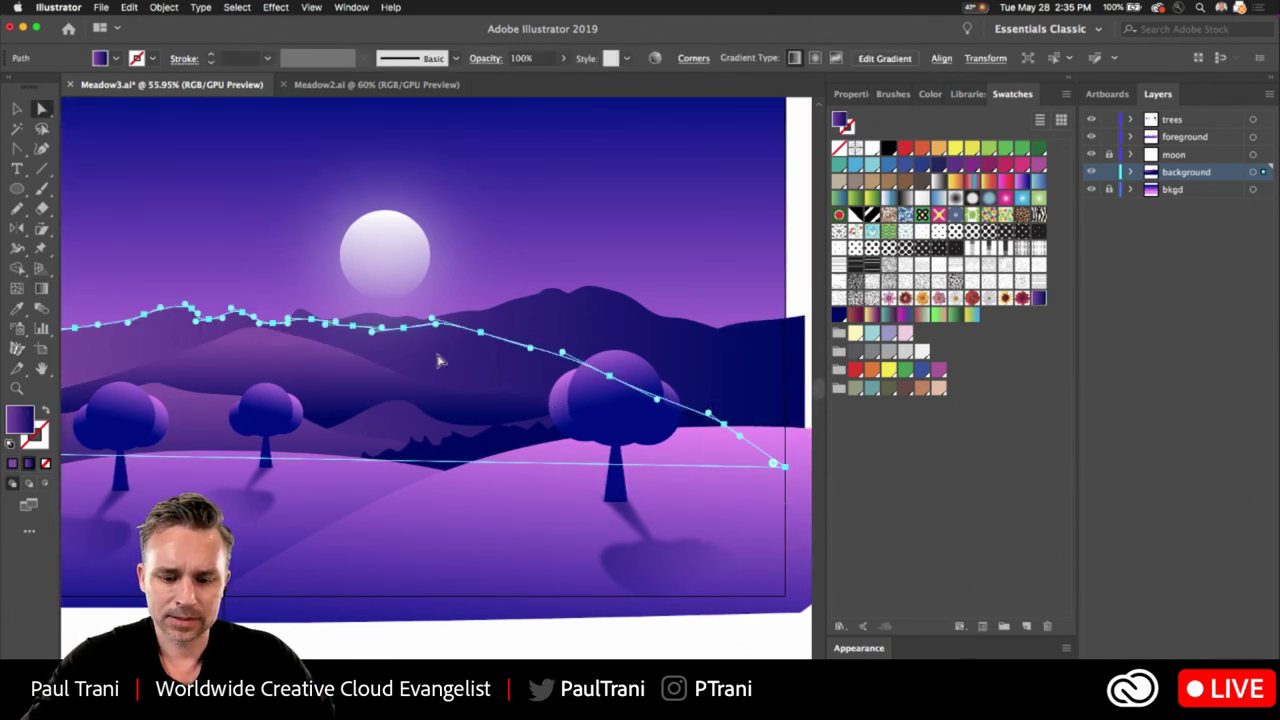
{"action": "key", "text": "g"}
{"action": "left_click_drag", "start_coordinate": [436, 321], "coordinate": [441, 434]}
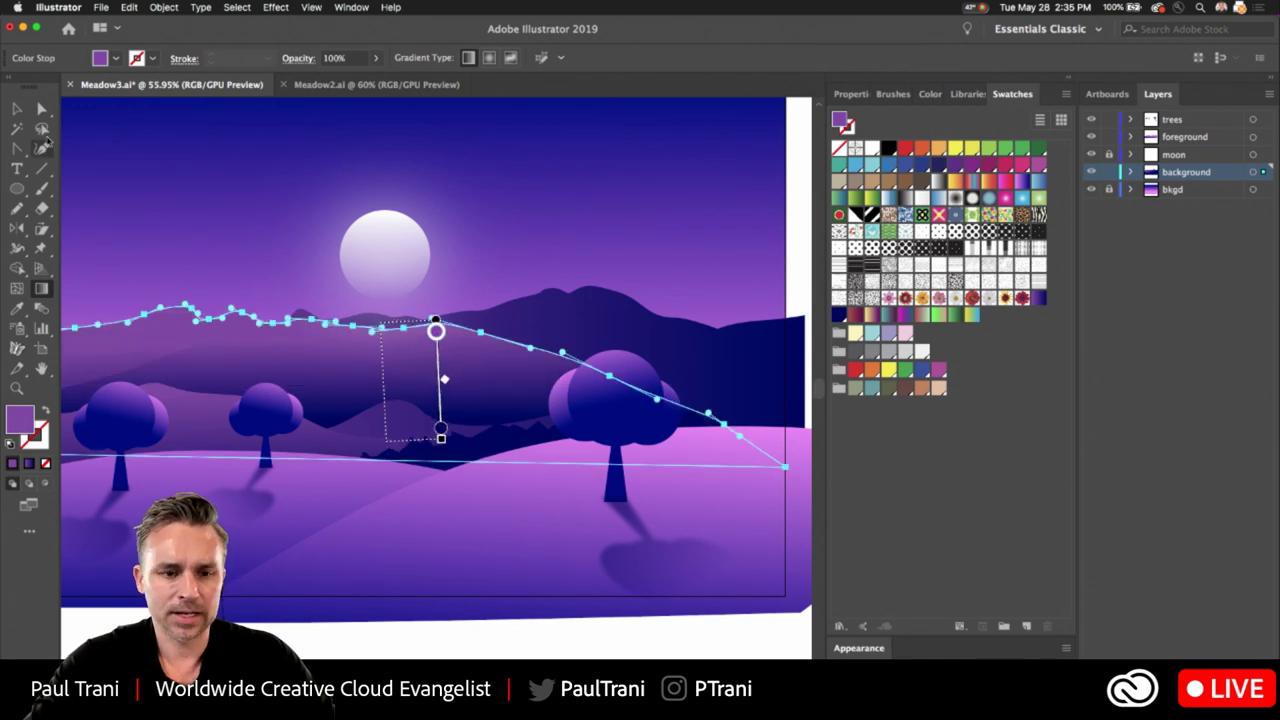
Fill the most distant mountain range behind the hills with the solid dark navy swatch and reduce its opacity to 38%.
{"action": "left_click", "coordinate": [18, 112]}
{"action": "left_click", "coordinate": [655, 347]}
{"action": "left_click", "coordinate": [577, 300]}
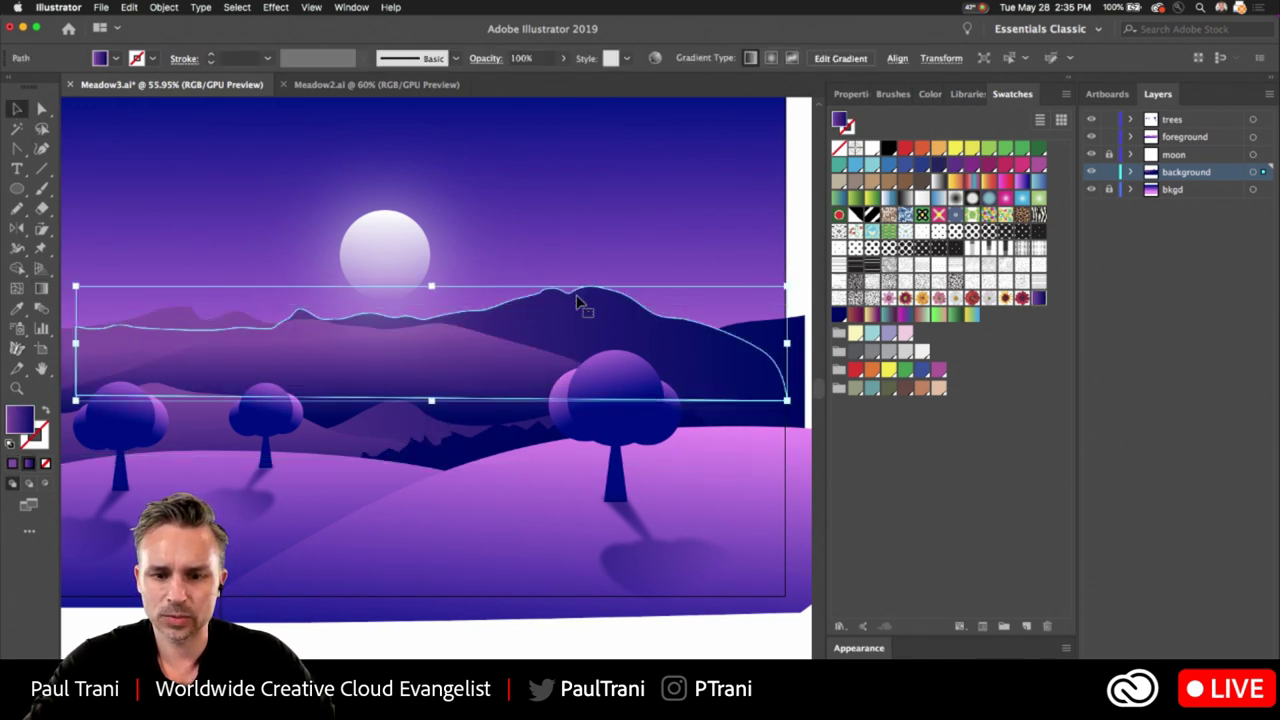
{"action": "left_click", "coordinate": [840, 317]}
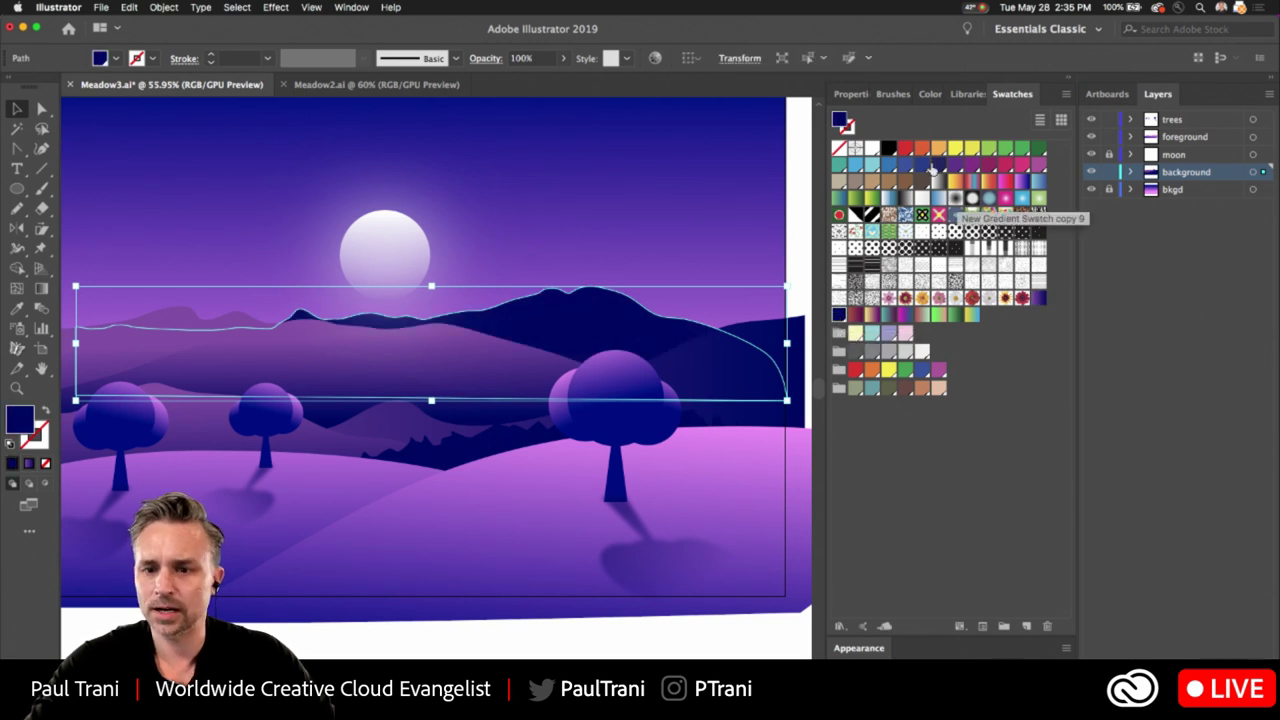
{"action": "left_click", "coordinate": [850, 96]}
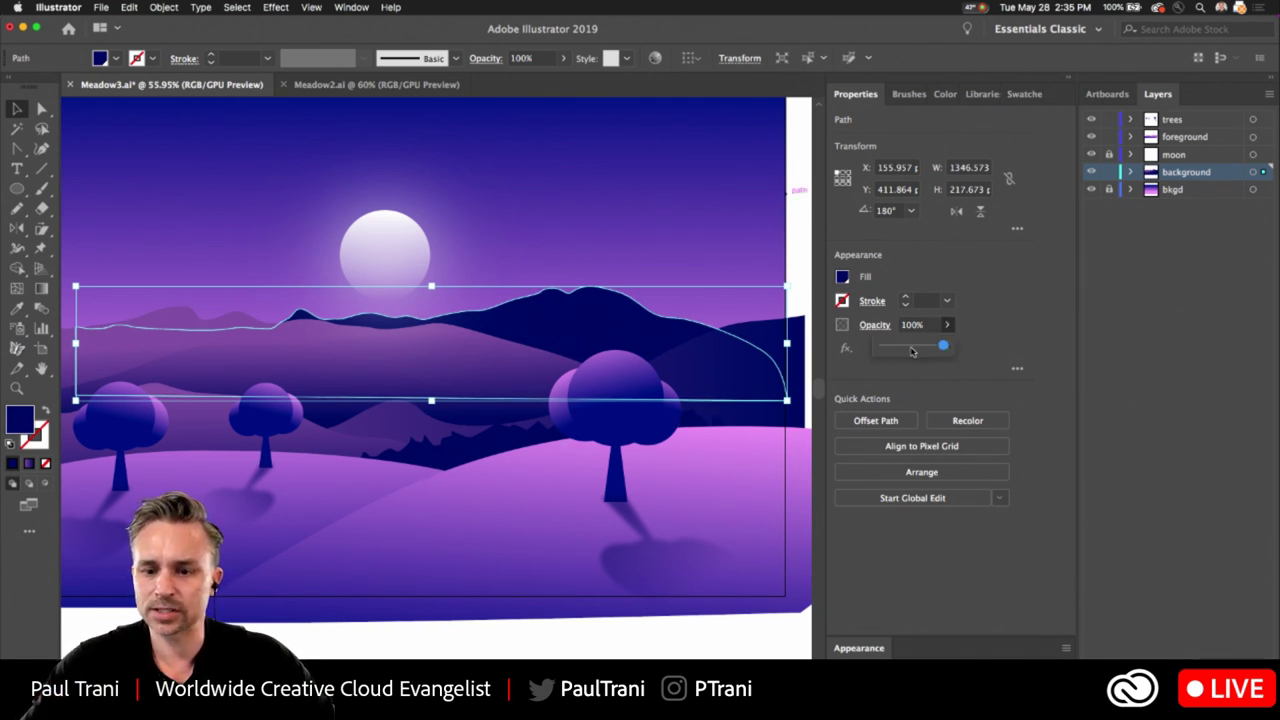
{"action": "left_click_drag", "start_coordinate": [912, 350], "coordinate": [904, 347]}
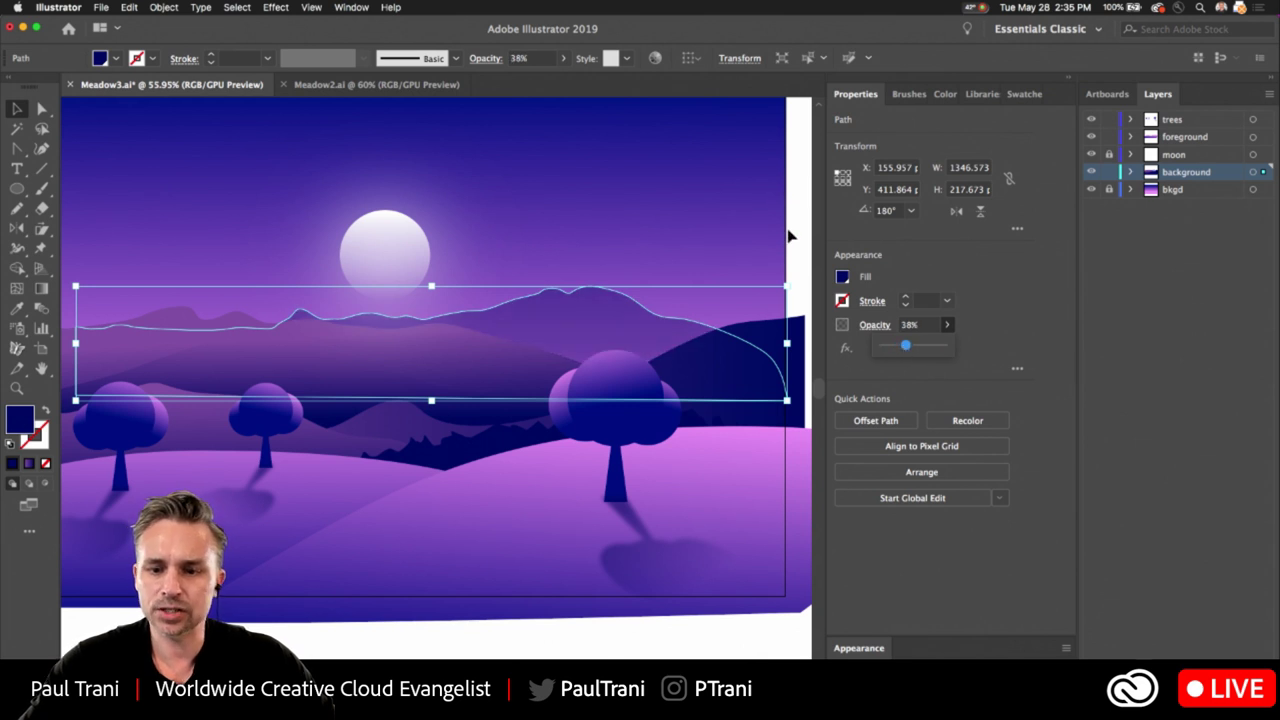
{"action": "left_click", "coordinate": [660, 270]}
Nudge the translucent distant mountain range slightly down and right, and the bumpy ridge in front of it slightly up and left.
{"action": "left_click_drag", "start_coordinate": [530, 314], "coordinate": [536, 322]}
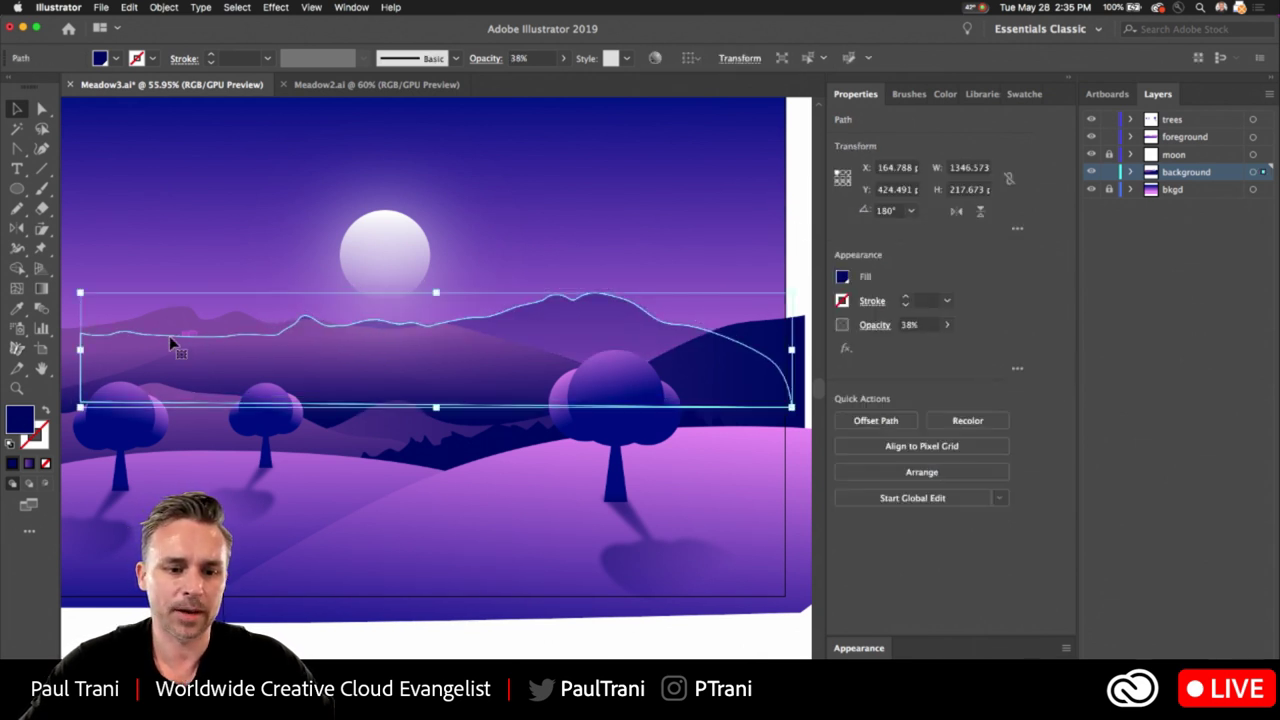
{"action": "left_click", "coordinate": [168, 338]}
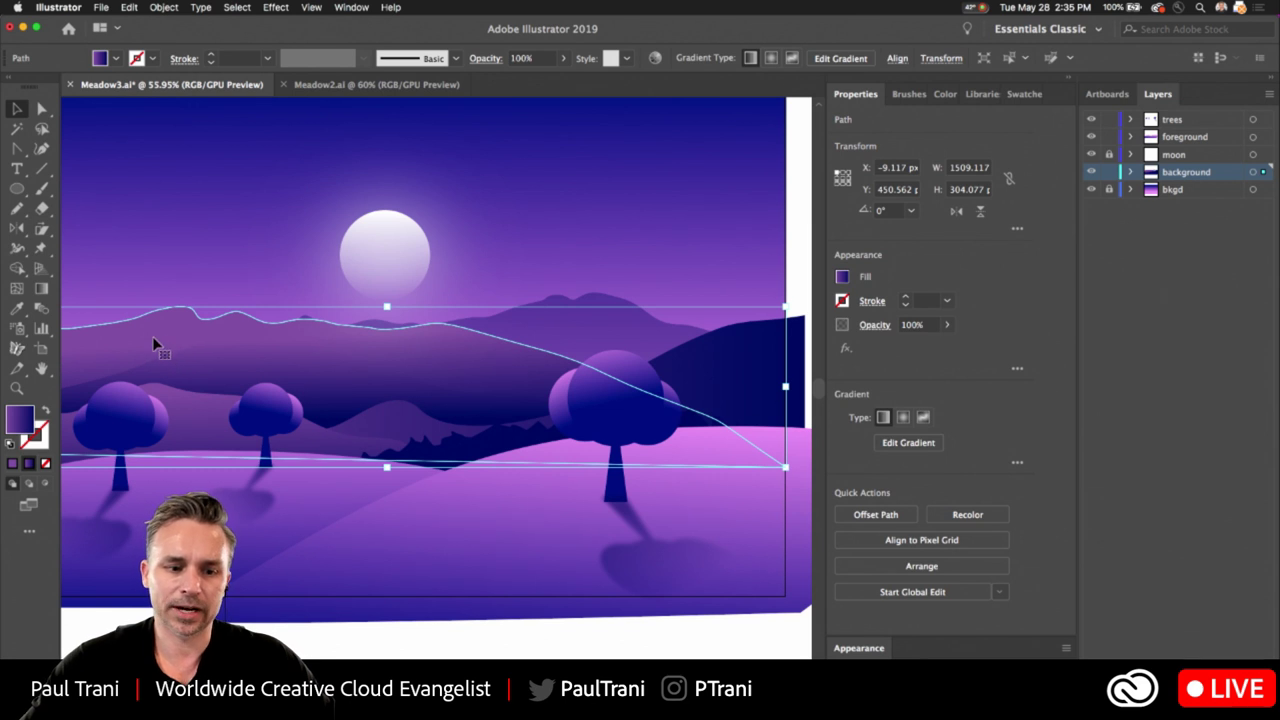
{"action": "left_click_drag", "start_coordinate": [152, 336], "coordinate": [112, 324]}
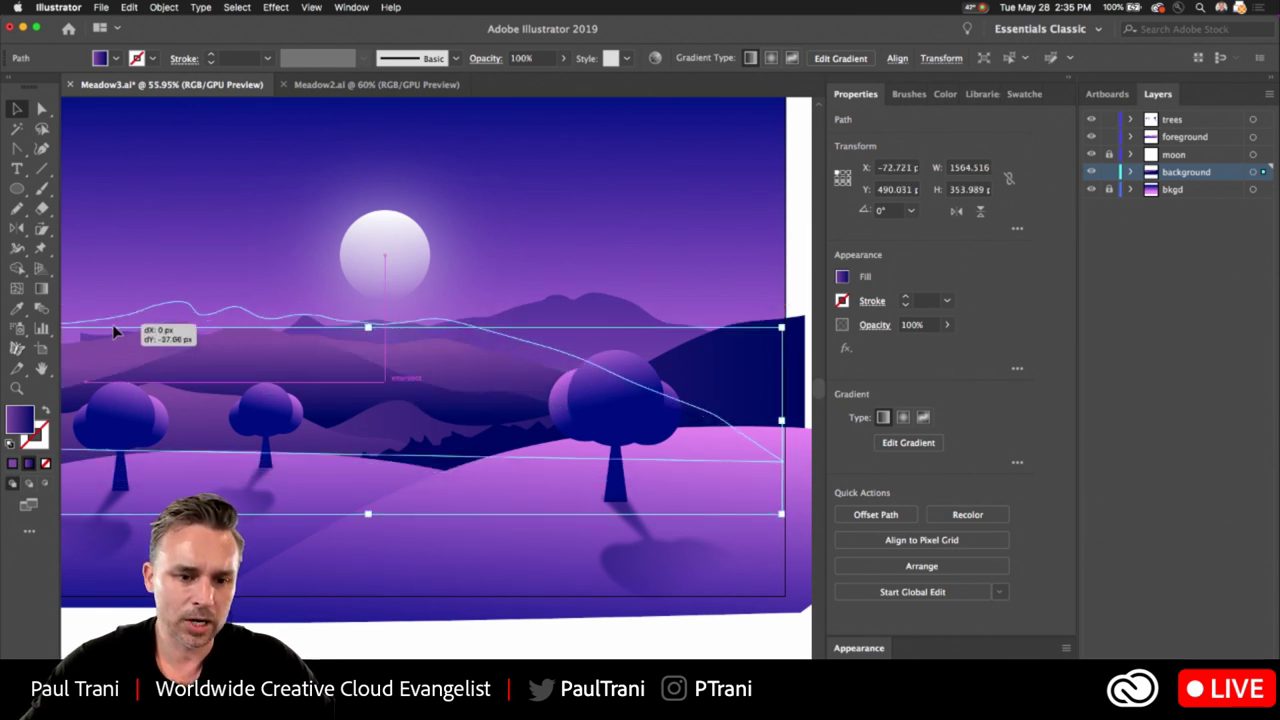
Redirect the gradient of the hill rising behind the large tree vertically, from purple at its crest to navy at its base.
{"action": "left_click", "coordinate": [688, 379]}
{"action": "left_click", "coordinate": [718, 372]}
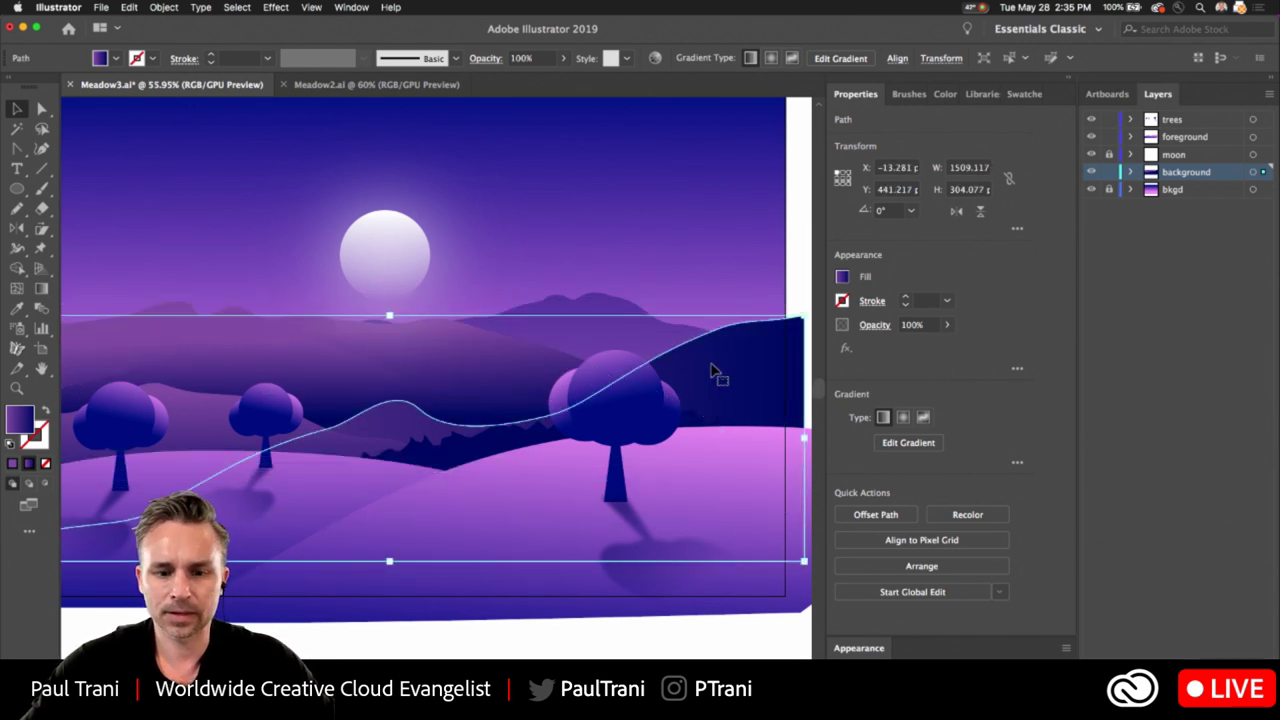
{"action": "left_click", "coordinate": [41, 288]}
{"action": "left_click", "coordinate": [748, 326]}
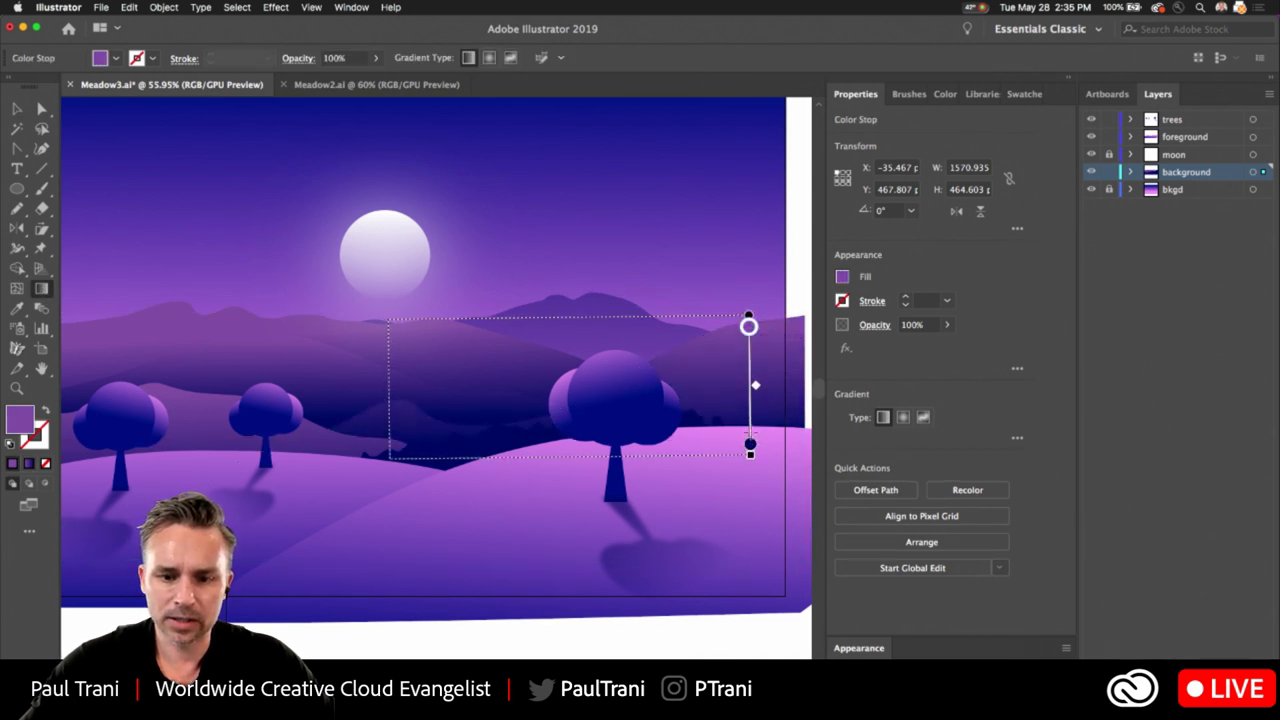
{"action": "left_click_drag", "start_coordinate": [750, 453], "coordinate": [751, 432]}
{"action": "key", "text": "v"}
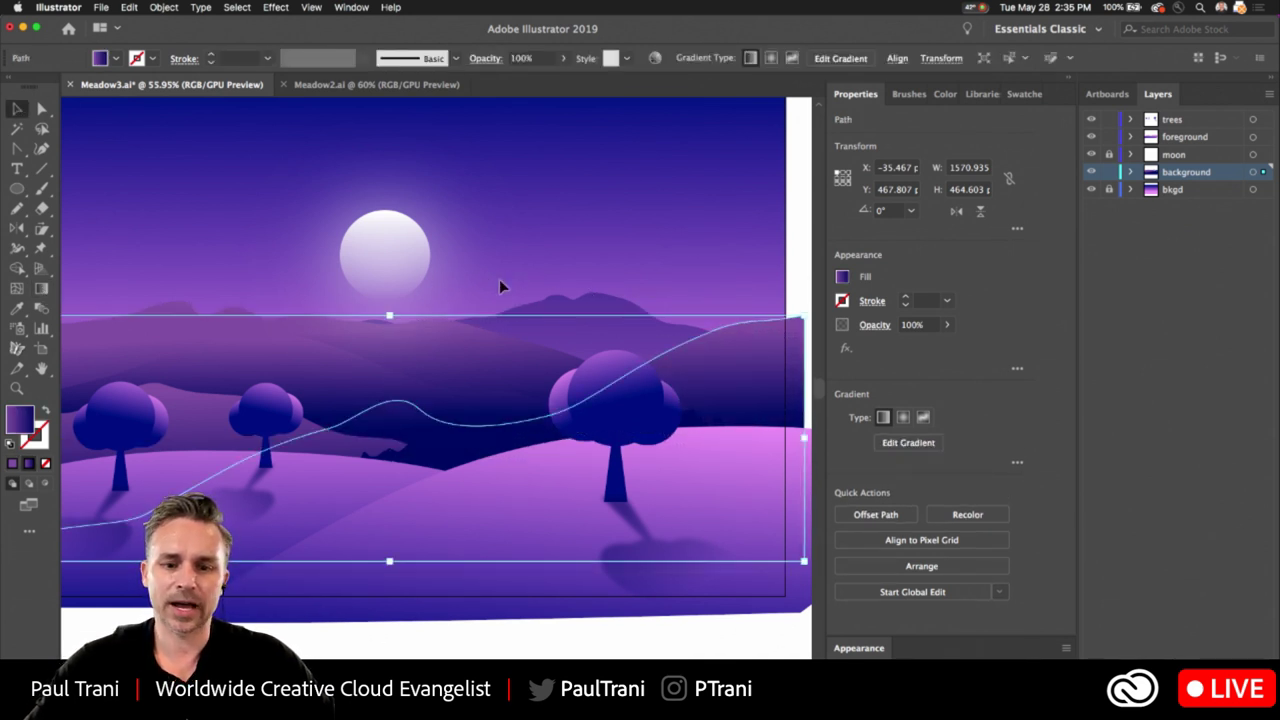
Shift the translucent distant mountain range slightly to the right, deselect it, and collapse the properties panel group.
{"action": "mouse_move", "coordinate": [568, 313]}
{"action": "left_mouse_down"}
{"action": "mouse_move", "coordinate": [602, 298]}
{"action": "mouse_move", "coordinate": [606, 310]}
{"action": "left_mouse_up"}
{"action": "left_click", "coordinate": [121, 176]}
{"action": "scroll", "coordinate": [440, 305], "scroll_direction": "left", "scroll_amount": 3}
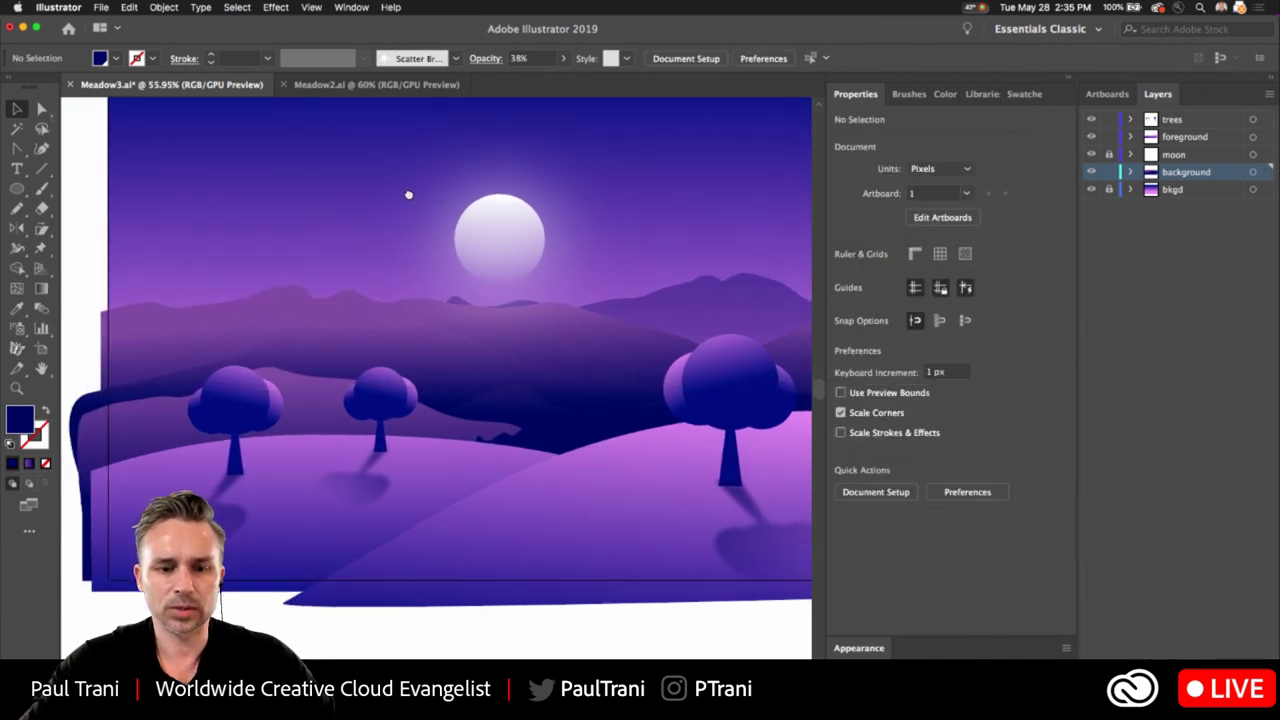
{"action": "left_click", "coordinate": [1066, 83]}
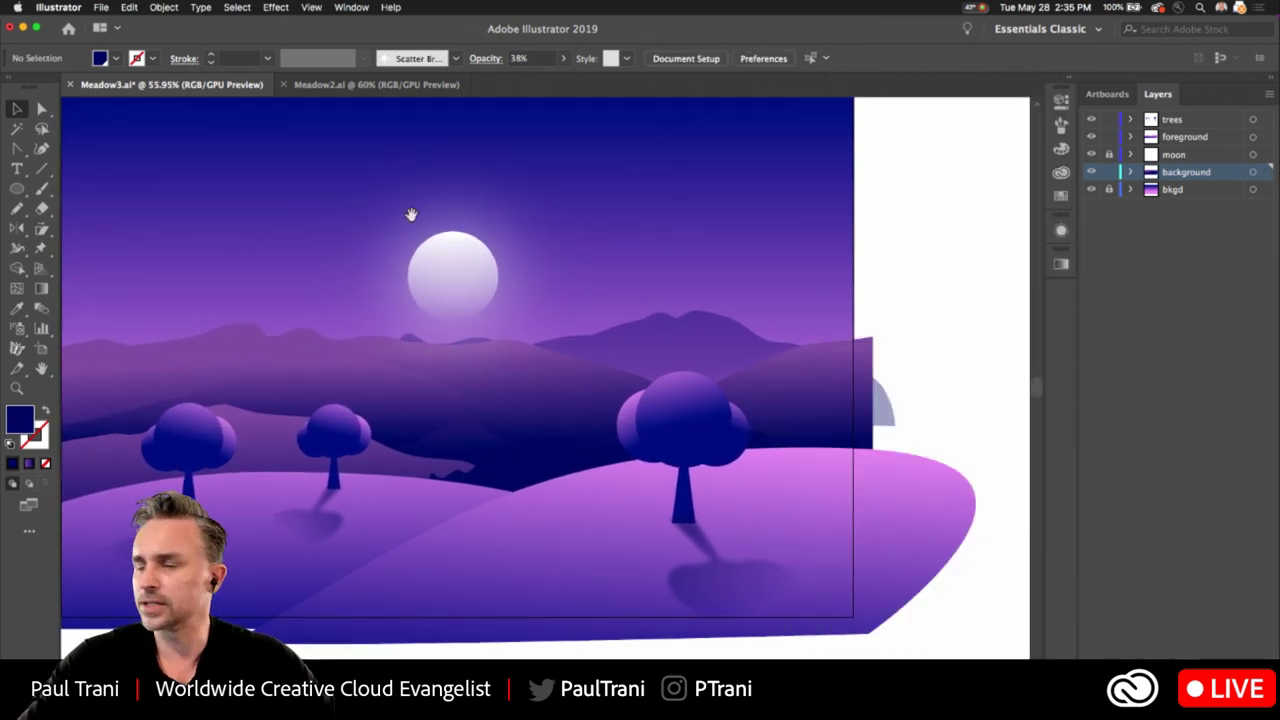
{"action": "scroll", "coordinate": [409, 214], "scroll_direction": "left", "scroll_amount": 3}
{"action": "scroll", "coordinate": [409, 214], "scroll_direction": "up", "scroll_amount": 1}
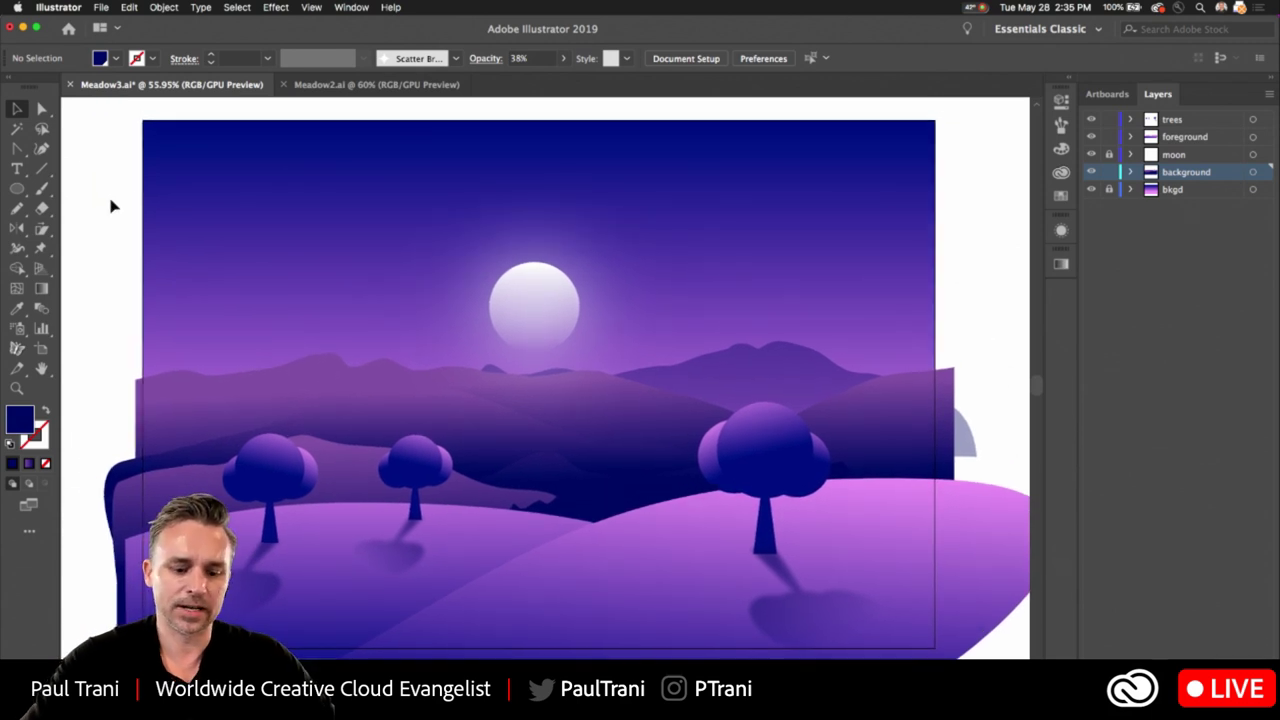
Select all the artwork, unlock the bkgd layer to include it, and save the document as Meadow4.ai in Illustrator CC format.
{"action": "key", "text": "super+a"}
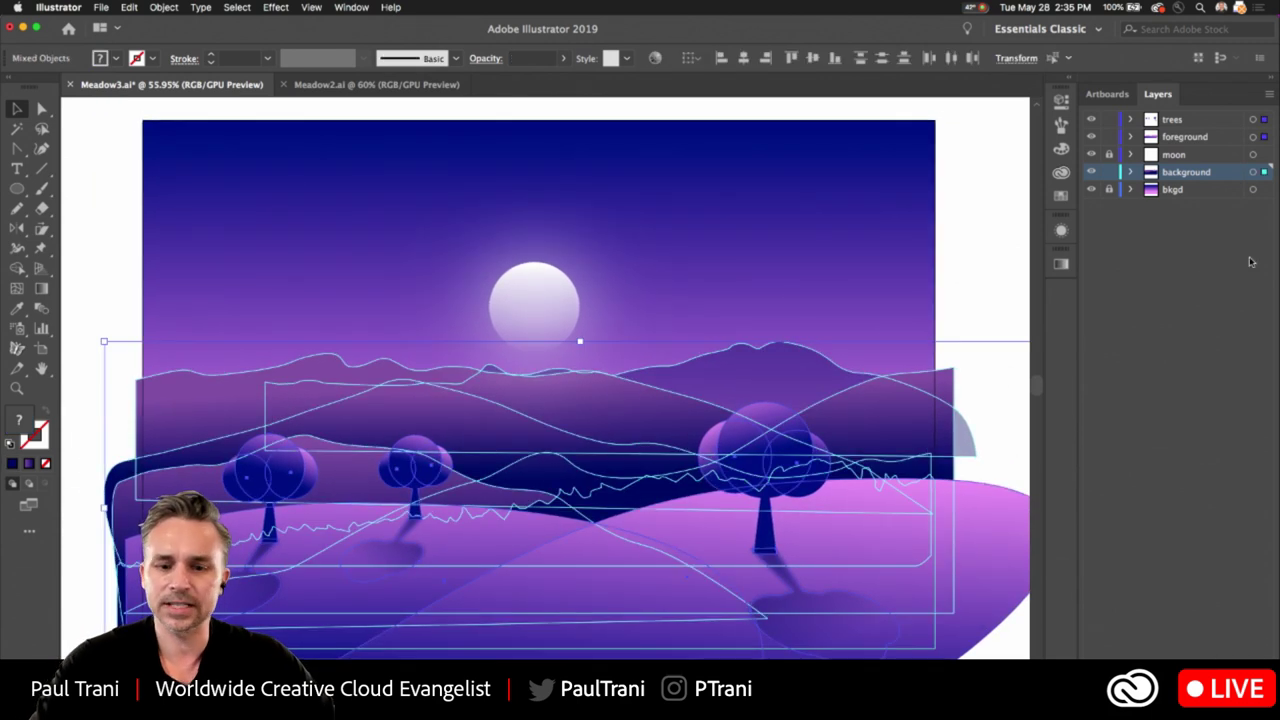
{"action": "left_click", "coordinate": [1108, 190]}
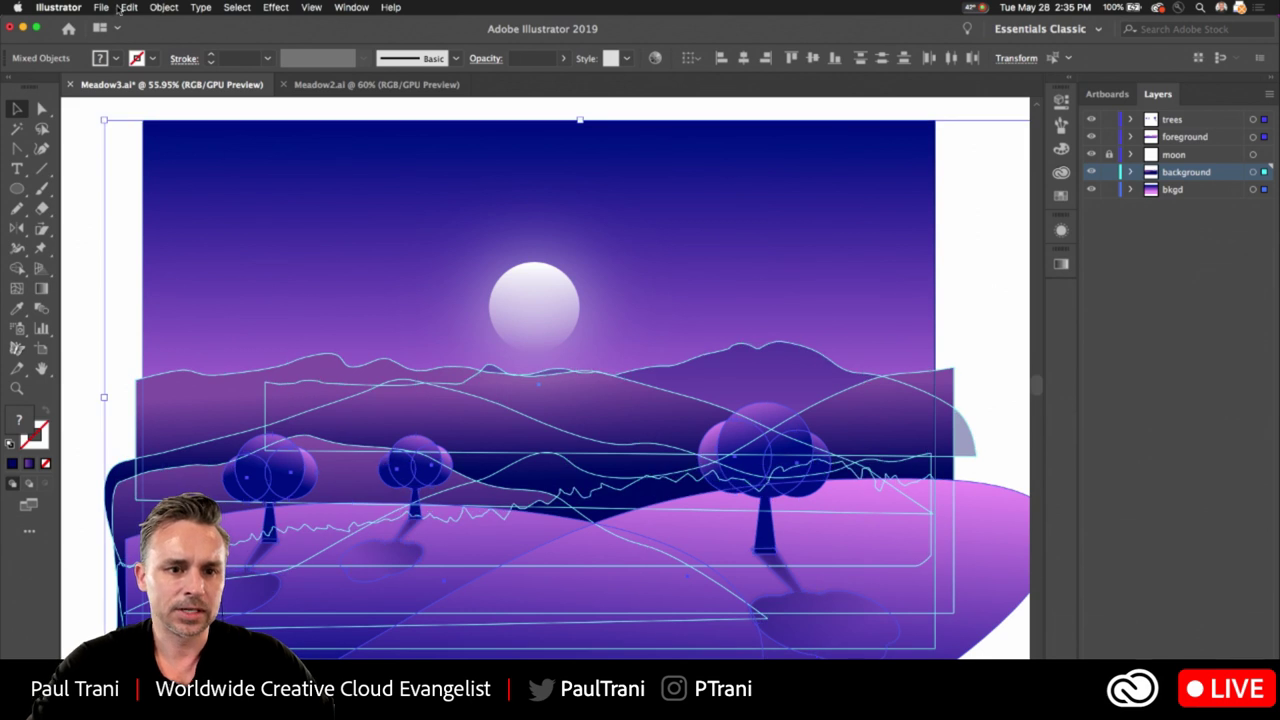
{"action": "left_click", "coordinate": [102, 10]}
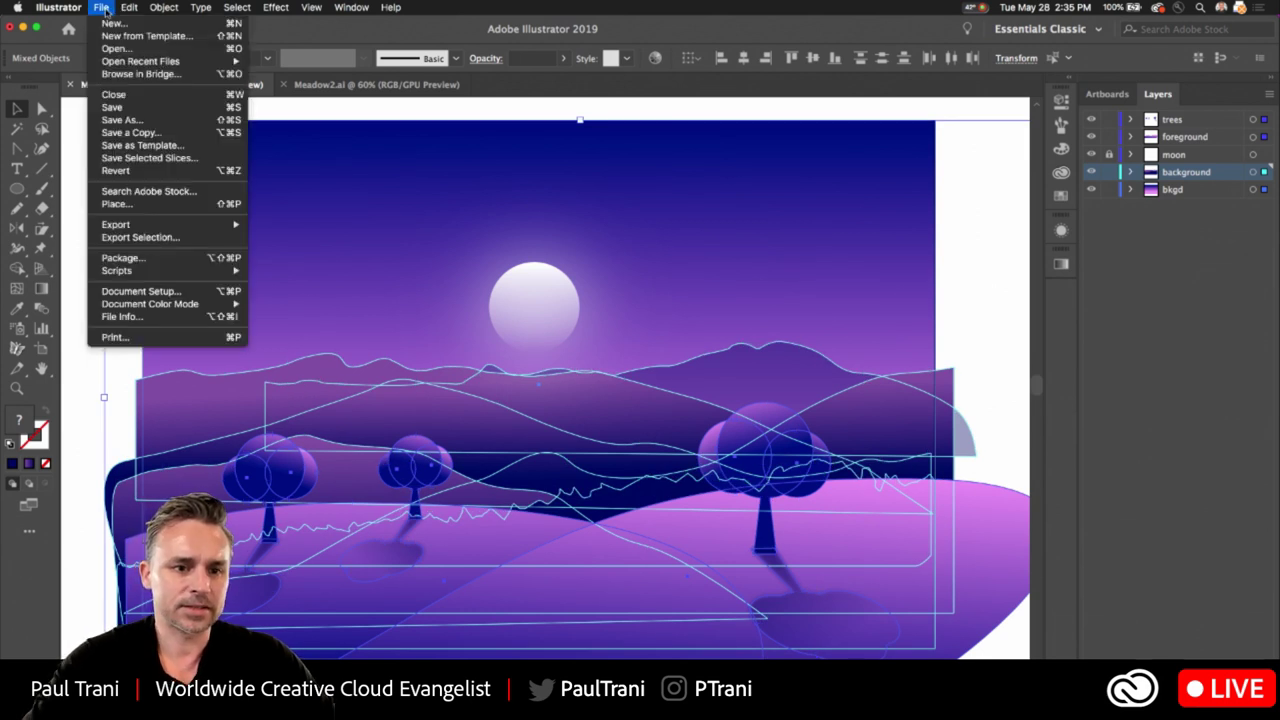
{"action": "left_click", "coordinate": [109, 125]}
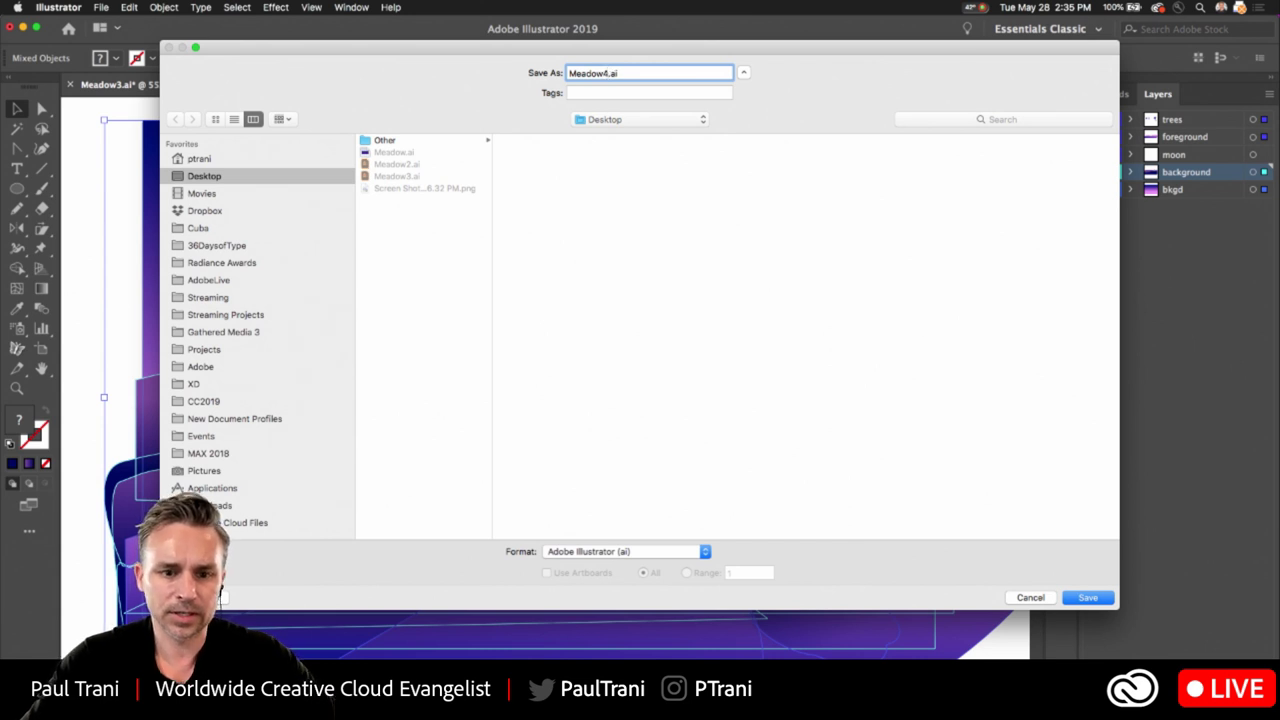
{"action": "key", "text": "Return"}
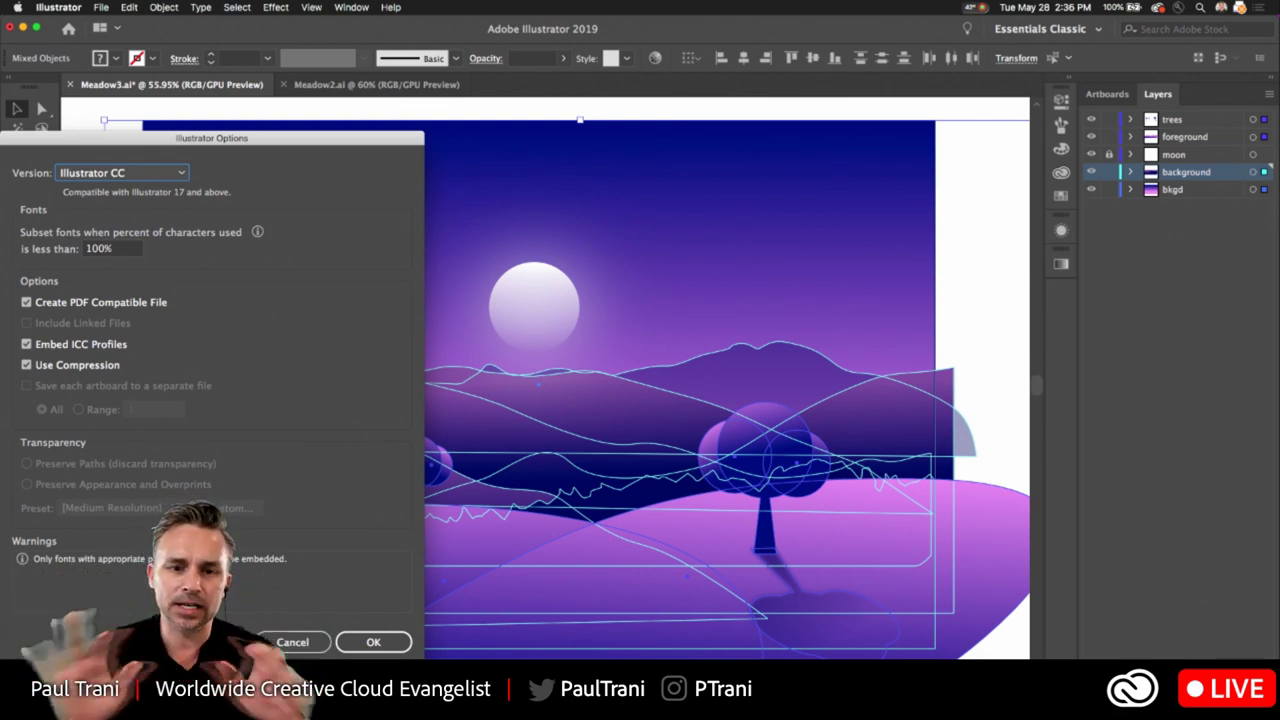
{"action": "left_click", "coordinate": [374, 642]}
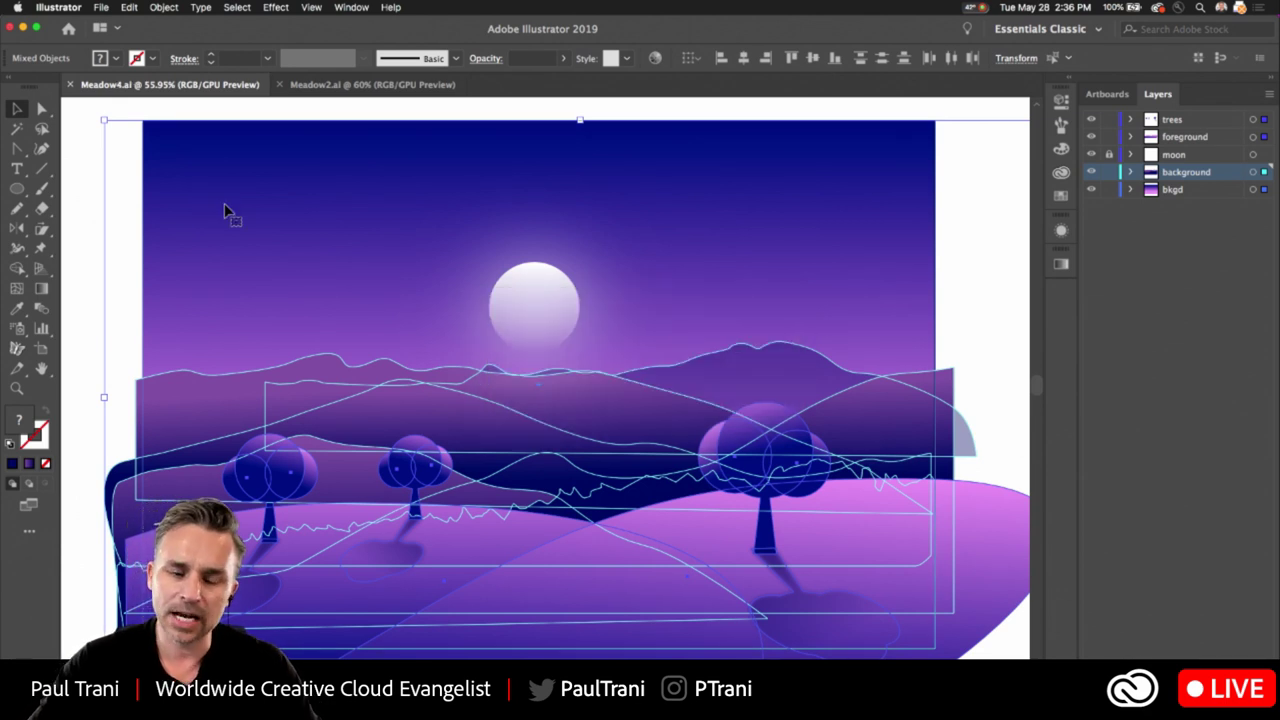
Hide the selection edges of the selected artwork so its colours can be judged clearly.
{"action": "key", "text": "super+h"}
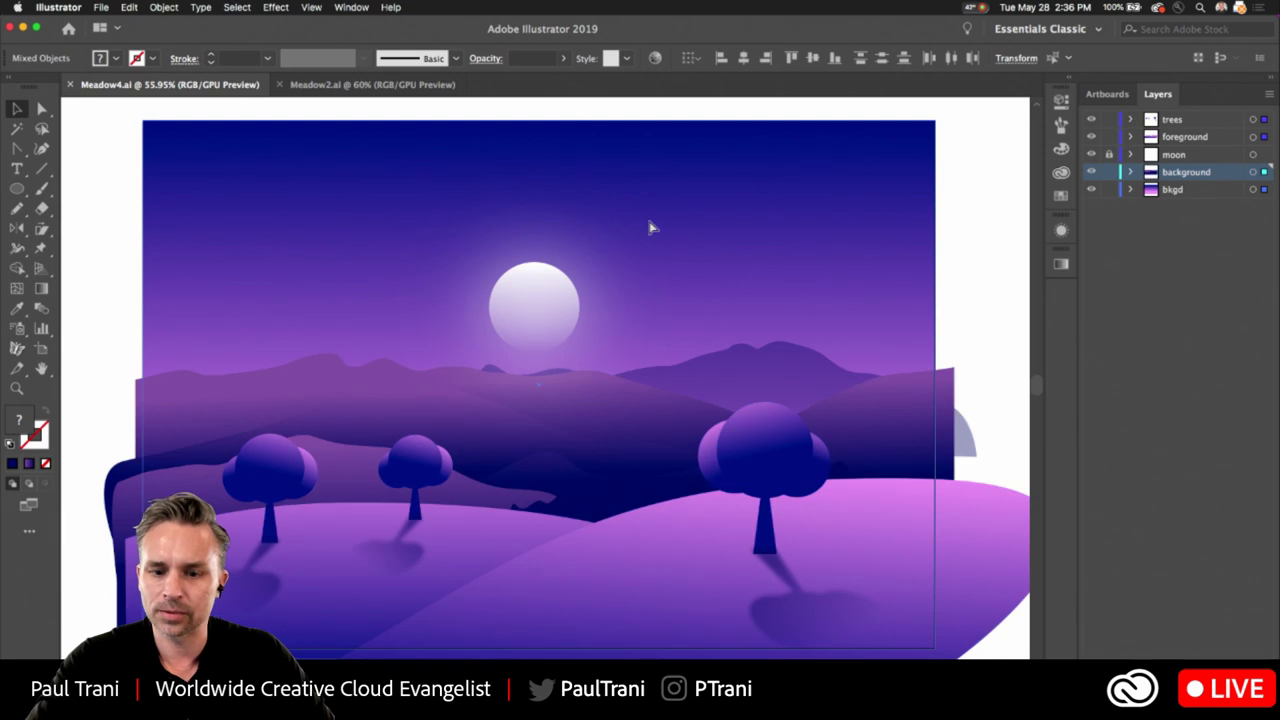
{"action": "key", "text": "shift+super+b"}
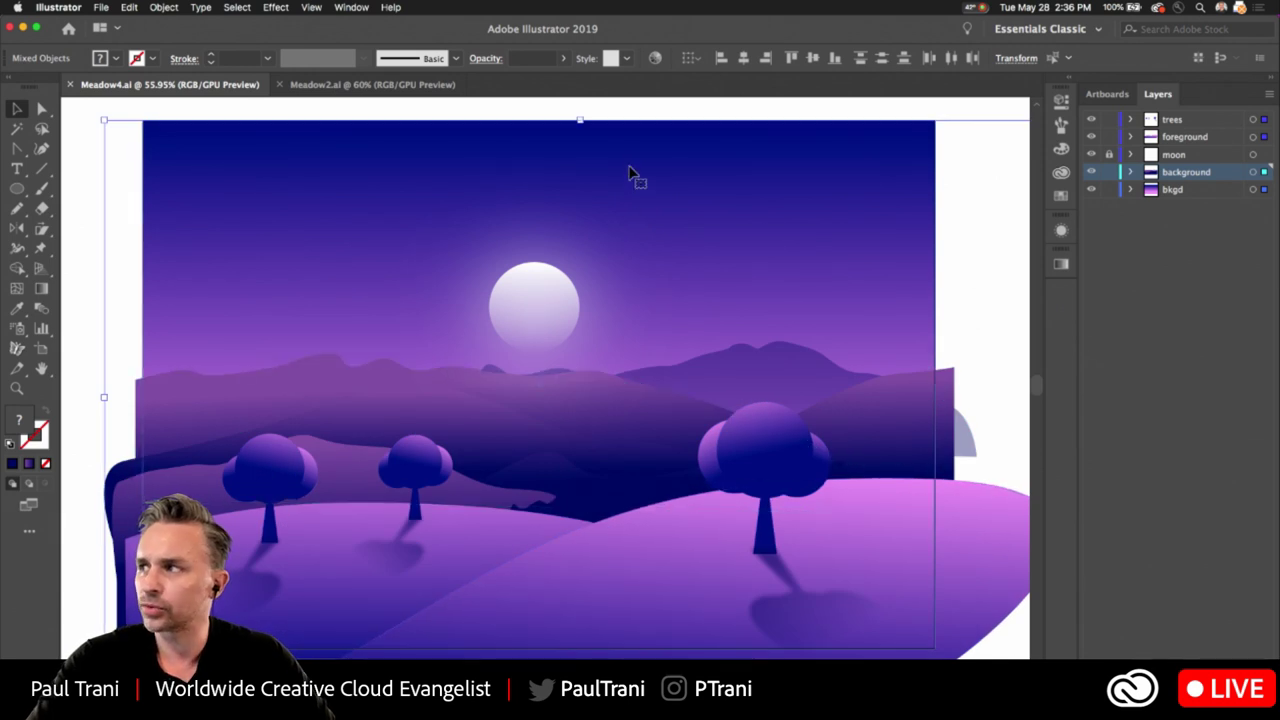
{"action": "scroll", "coordinate": [478, 313], "scroll_direction": "up", "scroll_amount": 3}
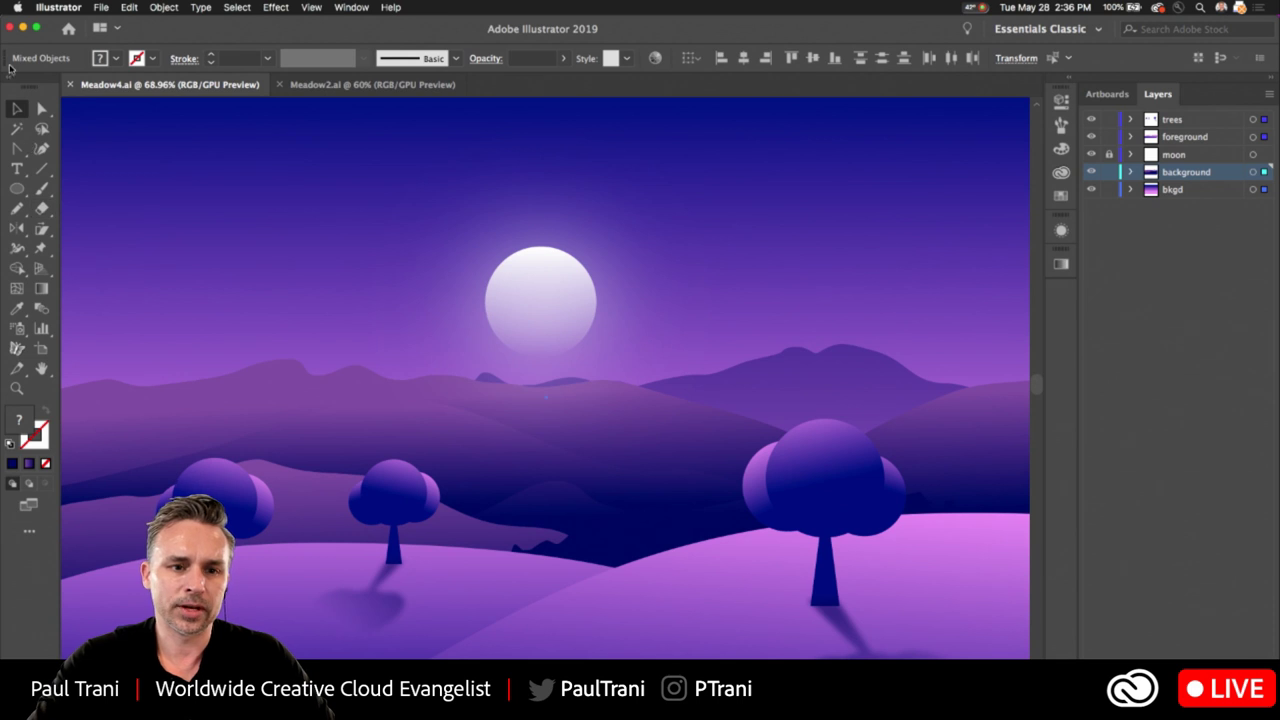
Open Recolor Artwork for the selection and rotate the linked colours on the colour wheel from navy and purple to teal and violet-blue.
{"action": "left_click", "coordinate": [129, 7]}
{"action": "left_click", "coordinate": [129, 7]}
{"action": "left_click", "coordinate": [129, 7]}
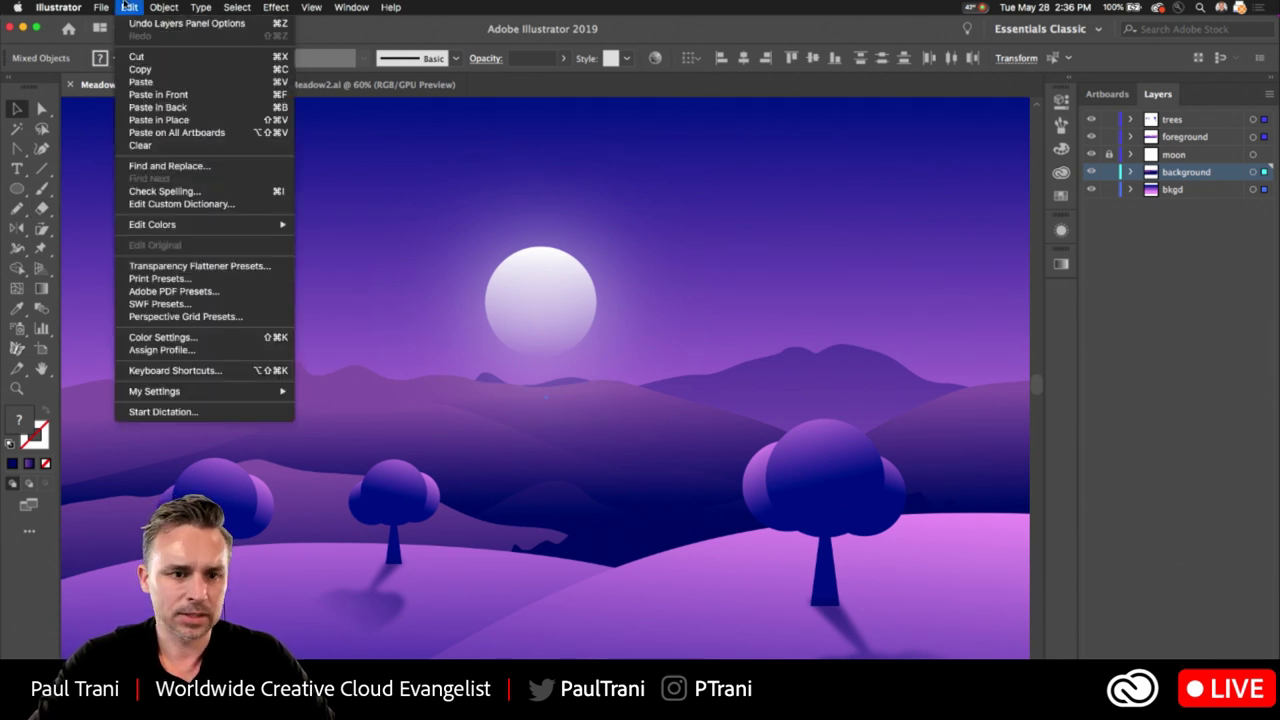
{"action": "mouse_move", "coordinate": [125, 228]}
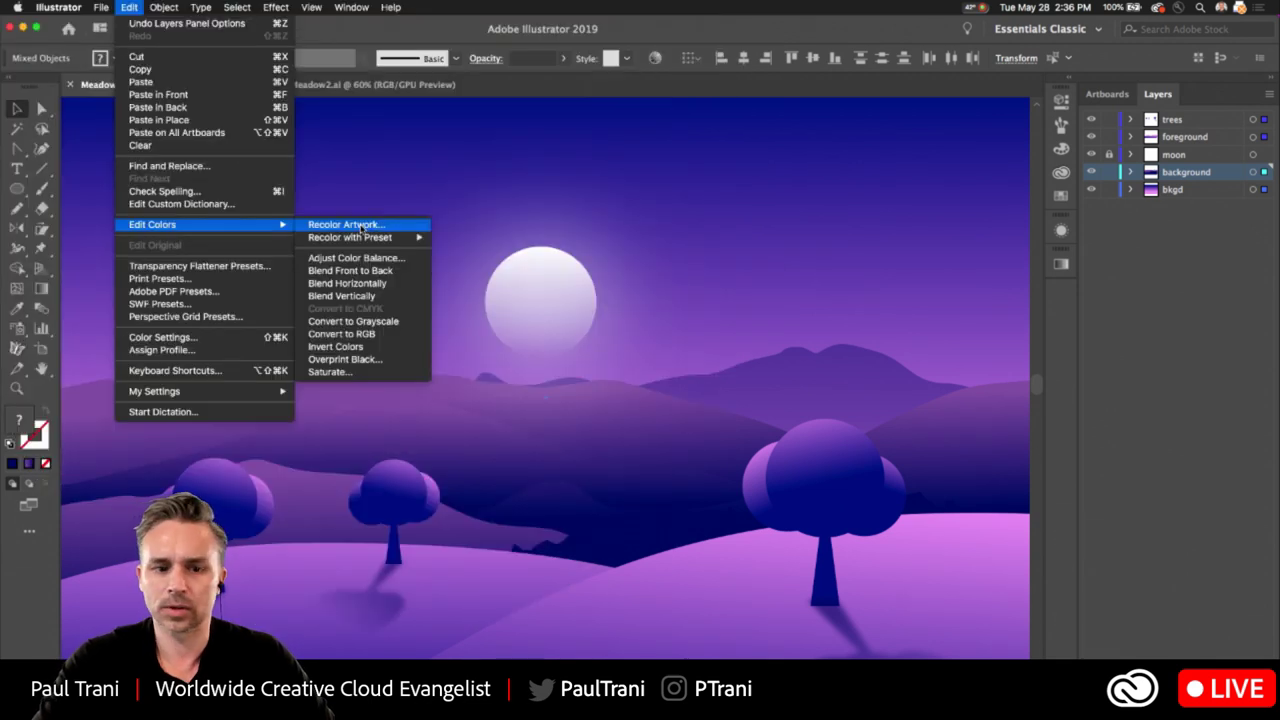
{"action": "left_click", "coordinate": [360, 228]}
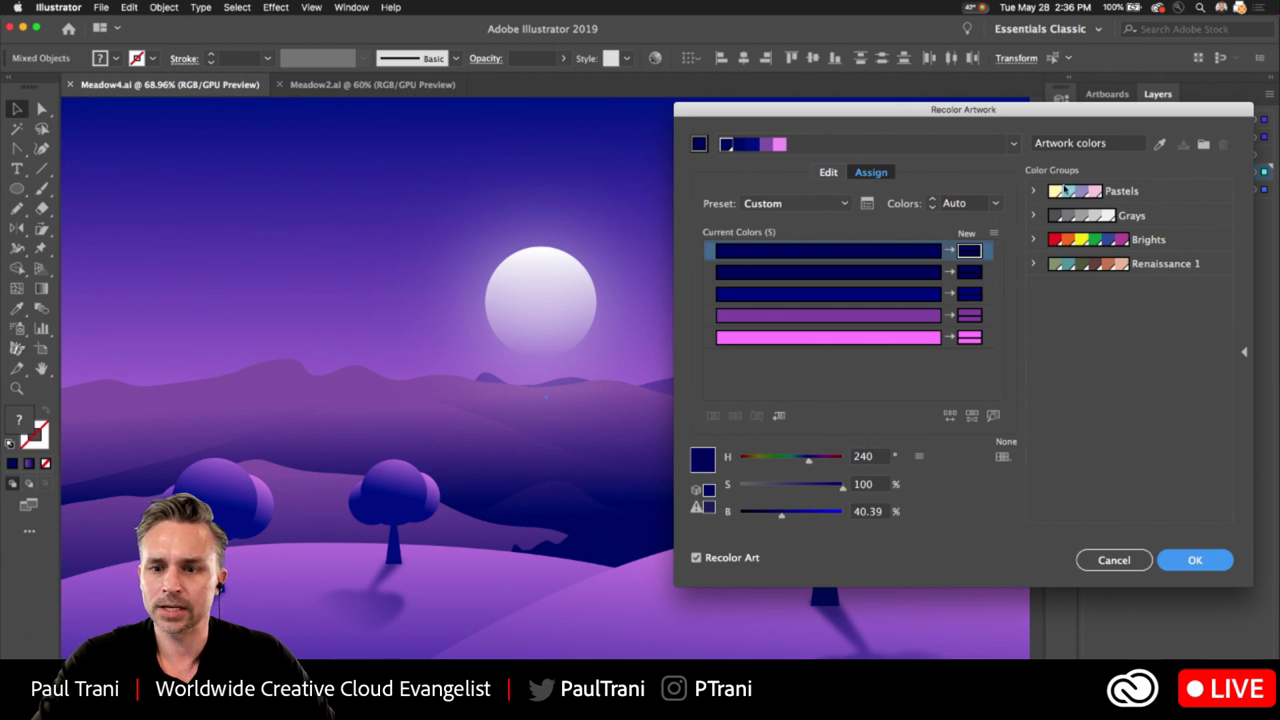
{"action": "left_click", "coordinate": [828, 172]}
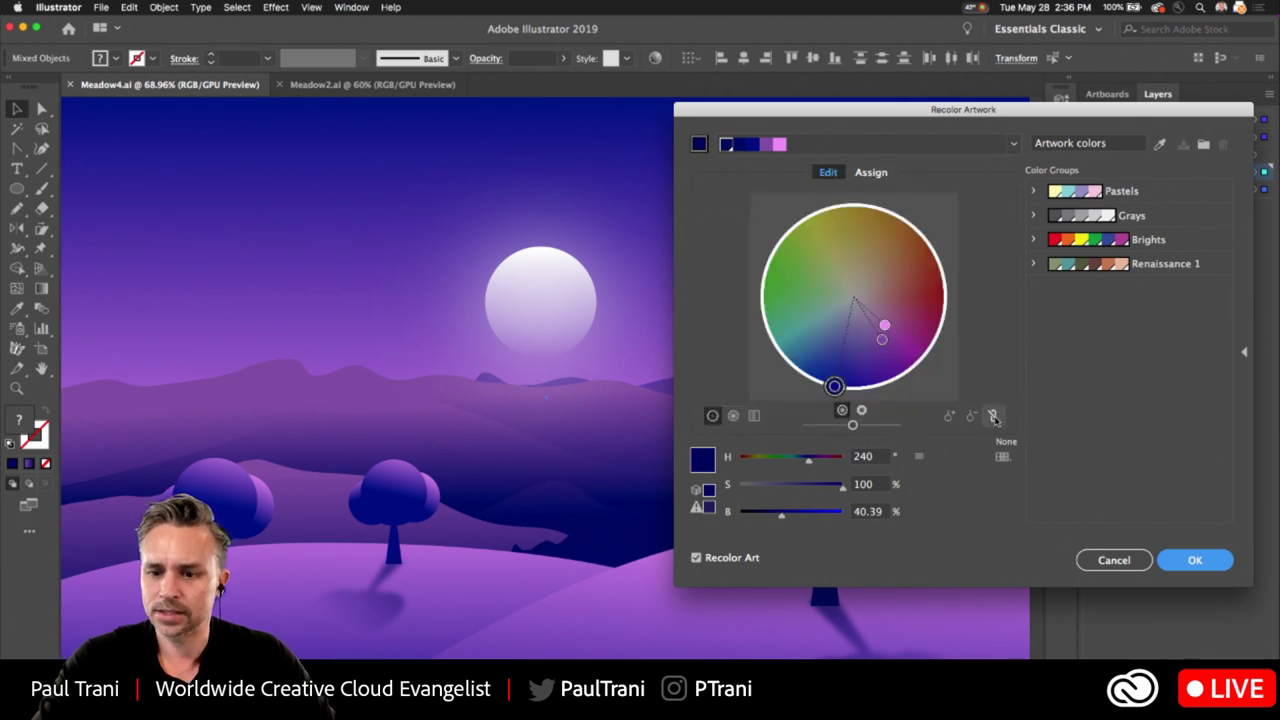
{"action": "left_click_drag", "start_coordinate": [834, 387], "coordinate": [780, 347]}
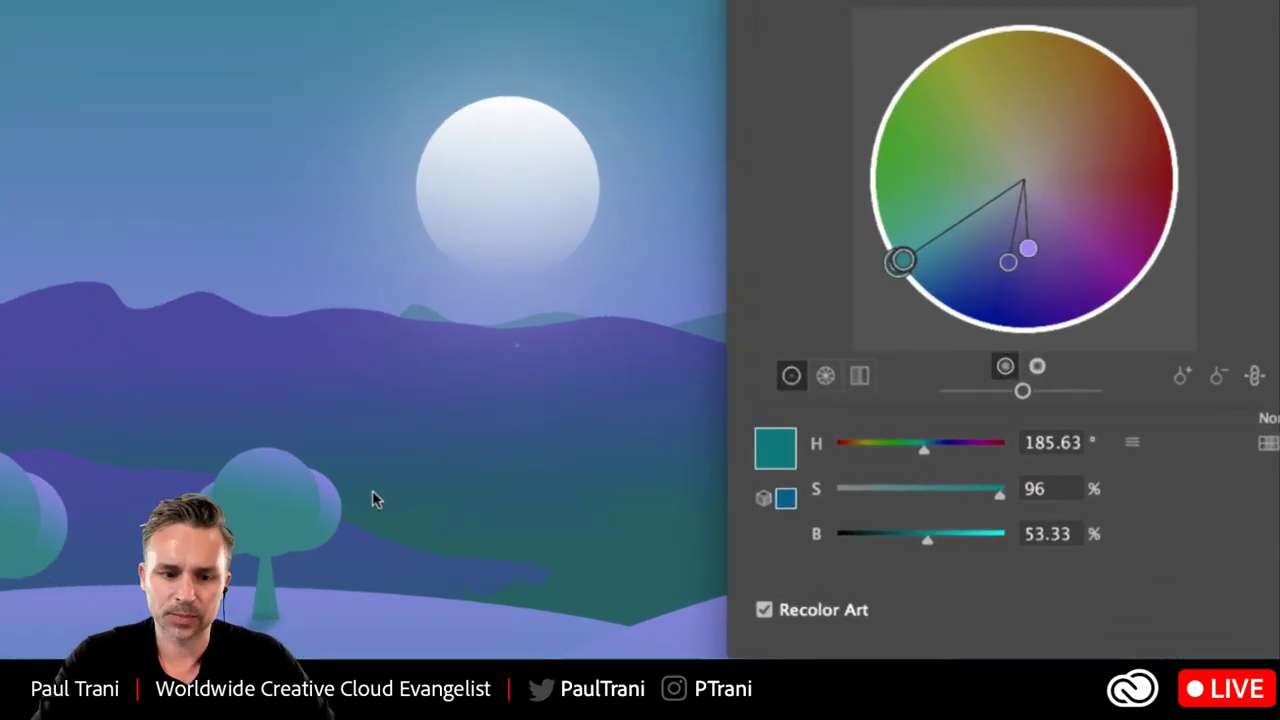
{"action": "mouse_move", "coordinate": [1030, 250]}
{"action": "left_mouse_down"}
{"action": "mouse_move", "coordinate": [1083, 240]}
{"action": "mouse_move", "coordinate": [1017, 229]}
{"action": "mouse_move", "coordinate": [1031, 240]}
{"action": "left_mouse_up"}
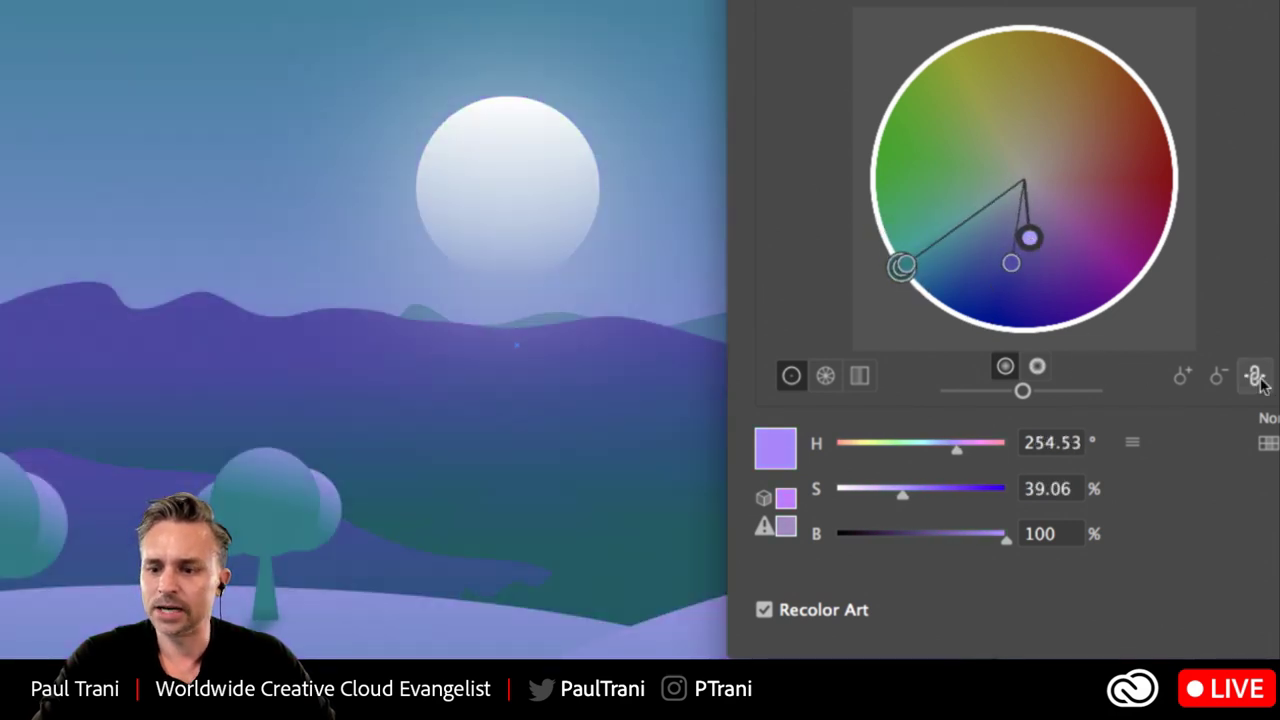
Unlink the harmony colours, shift the lightest to pale green and the others to greens, teals and indigo individually, and apply the recolouring.
{"action": "left_click", "coordinate": [1255, 375]}
{"action": "left_click_drag", "start_coordinate": [1033, 237], "coordinate": [962, 176]}
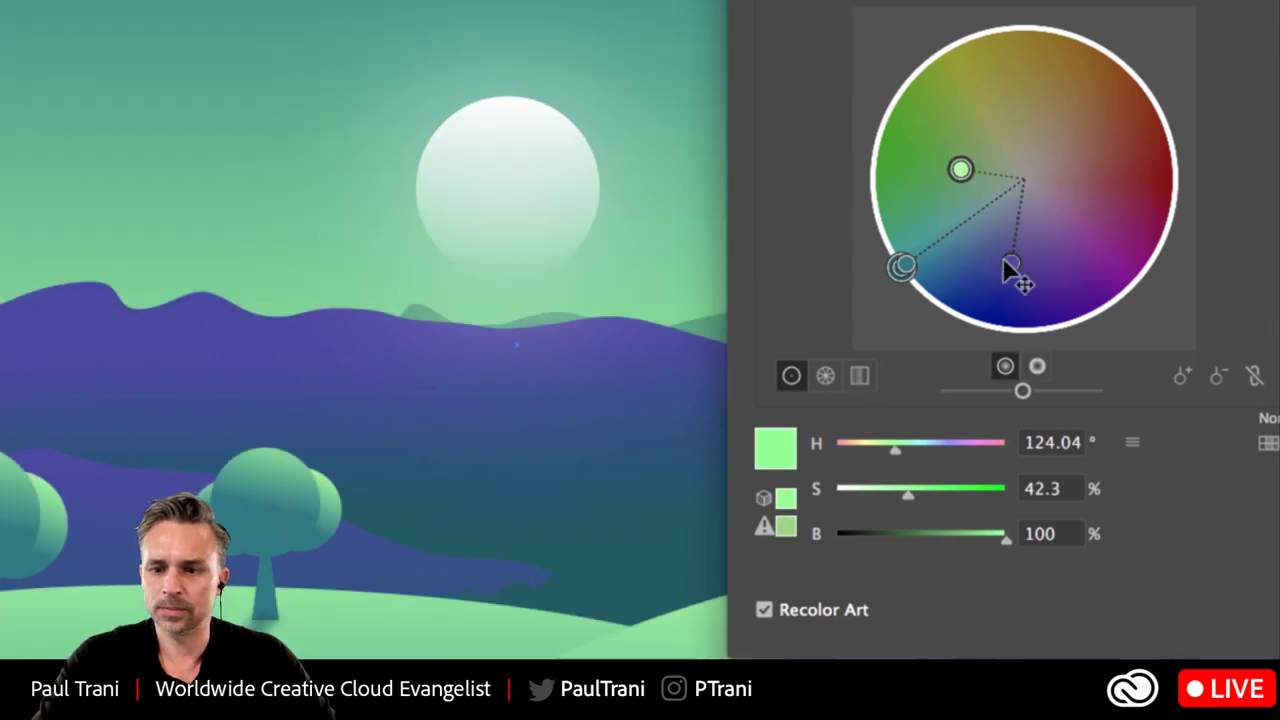
{"action": "left_click_drag", "start_coordinate": [903, 267], "coordinate": [943, 255]}
{"action": "left_click_drag", "start_coordinate": [806, 343], "coordinate": [849, 360]}
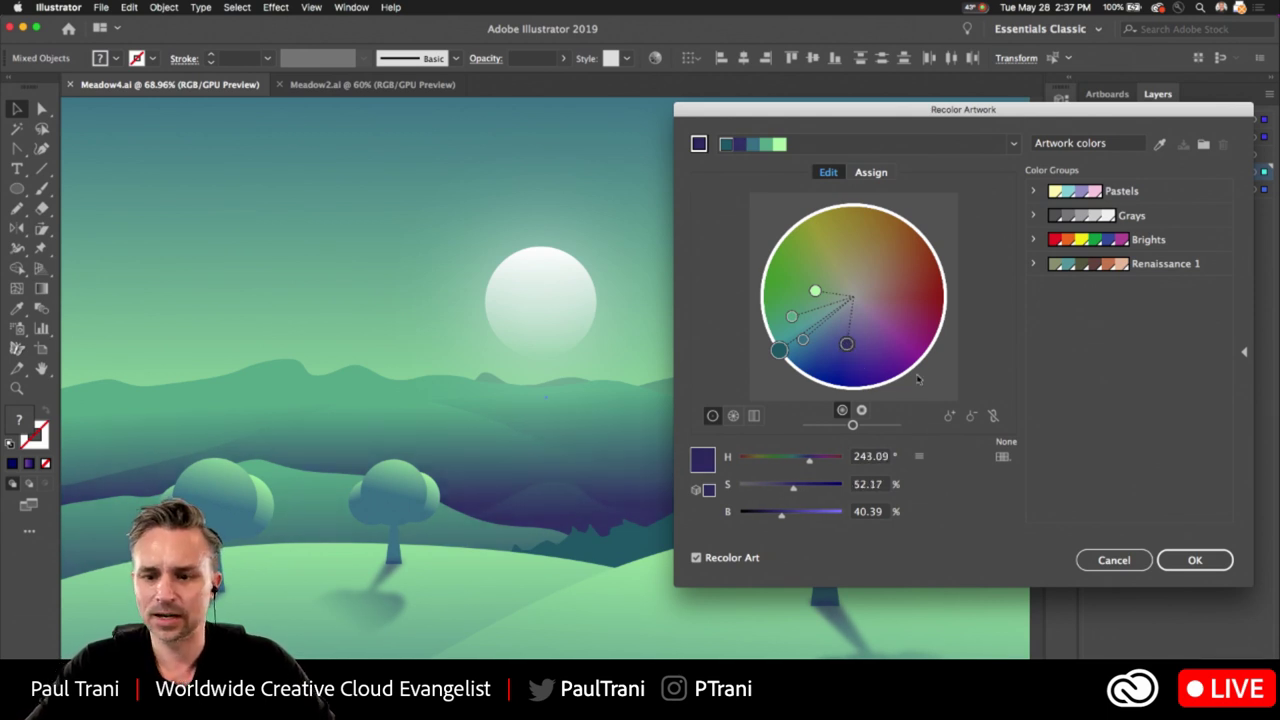
{"action": "left_click", "coordinate": [1195, 560]}
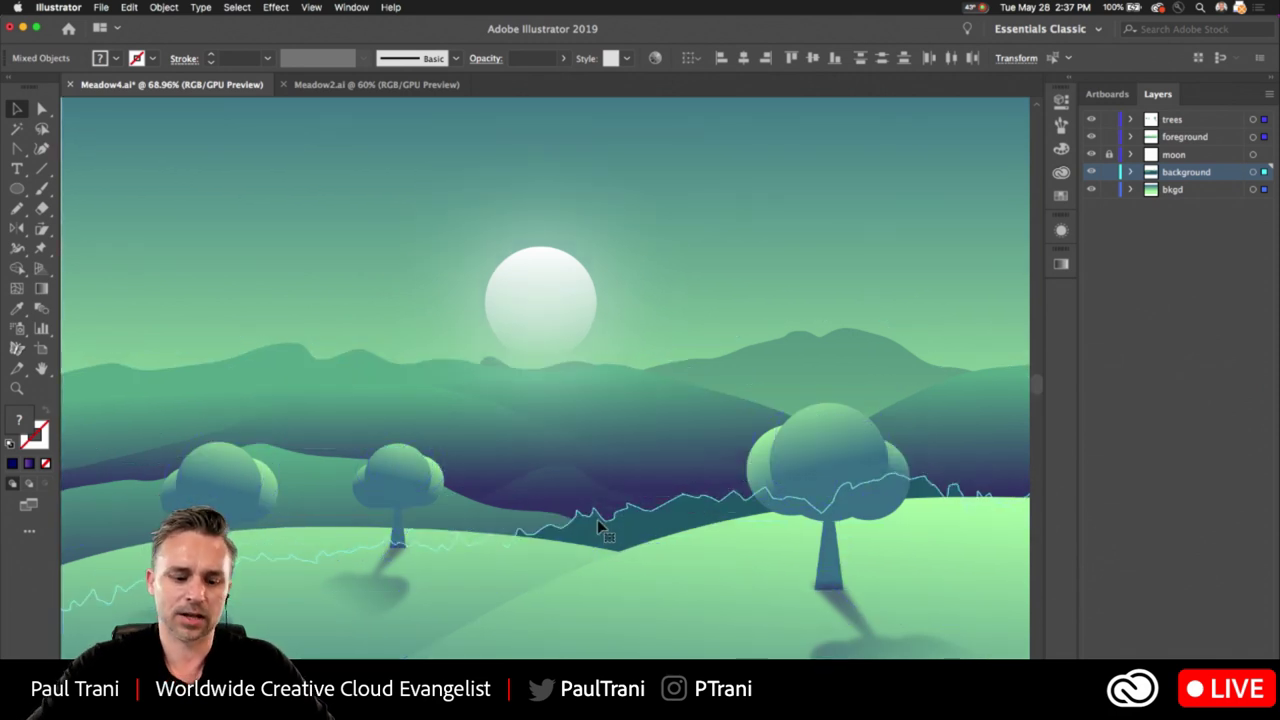
Change the fill of the jagged treeline shape behind the foreground hills to a darker teal-green and expand the properties panel group.
{"action": "scroll", "coordinate": [503, 290], "scroll_direction": "down", "scroll_amount": 3}
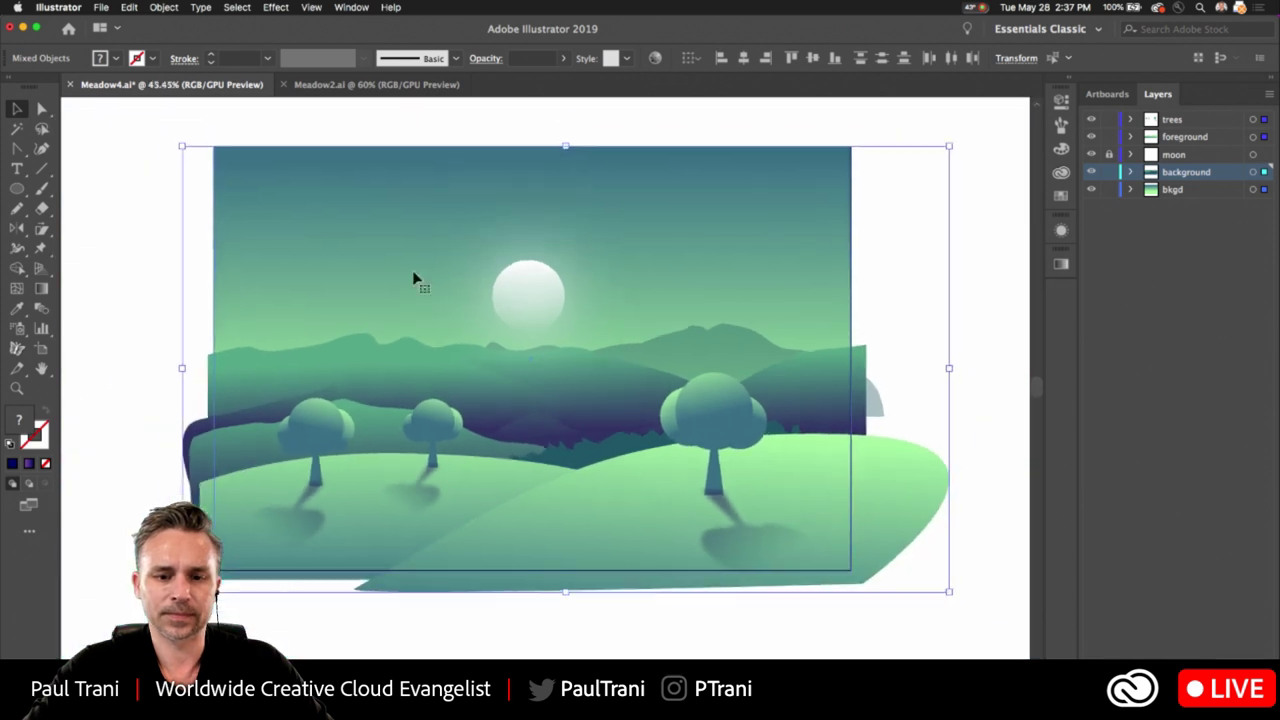
{"action": "left_click", "coordinate": [160, 218]}
{"action": "left_click", "coordinate": [580, 447]}
{"action": "scroll", "coordinate": [580, 360], "scroll_direction": "up", "scroll_amount": 3}
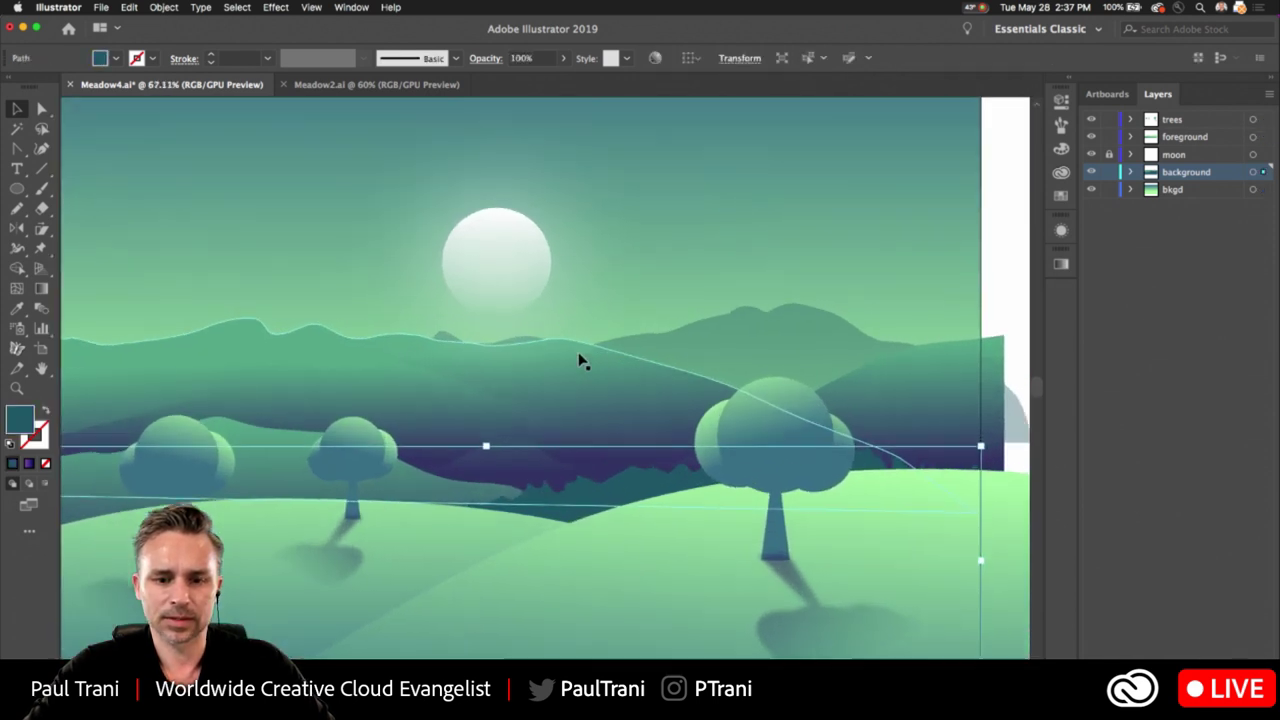
{"action": "double_click", "coordinate": [16, 428]}
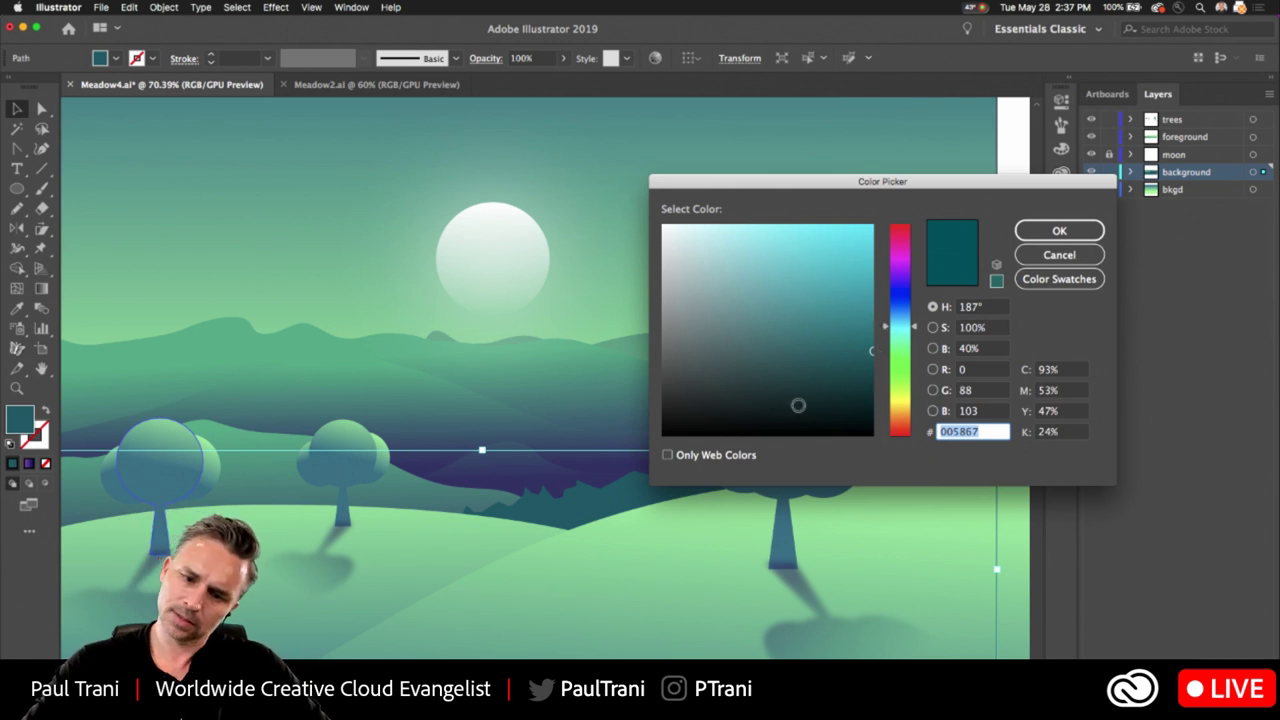
{"action": "left_click_drag", "start_coordinate": [838, 329], "coordinate": [891, 318]}
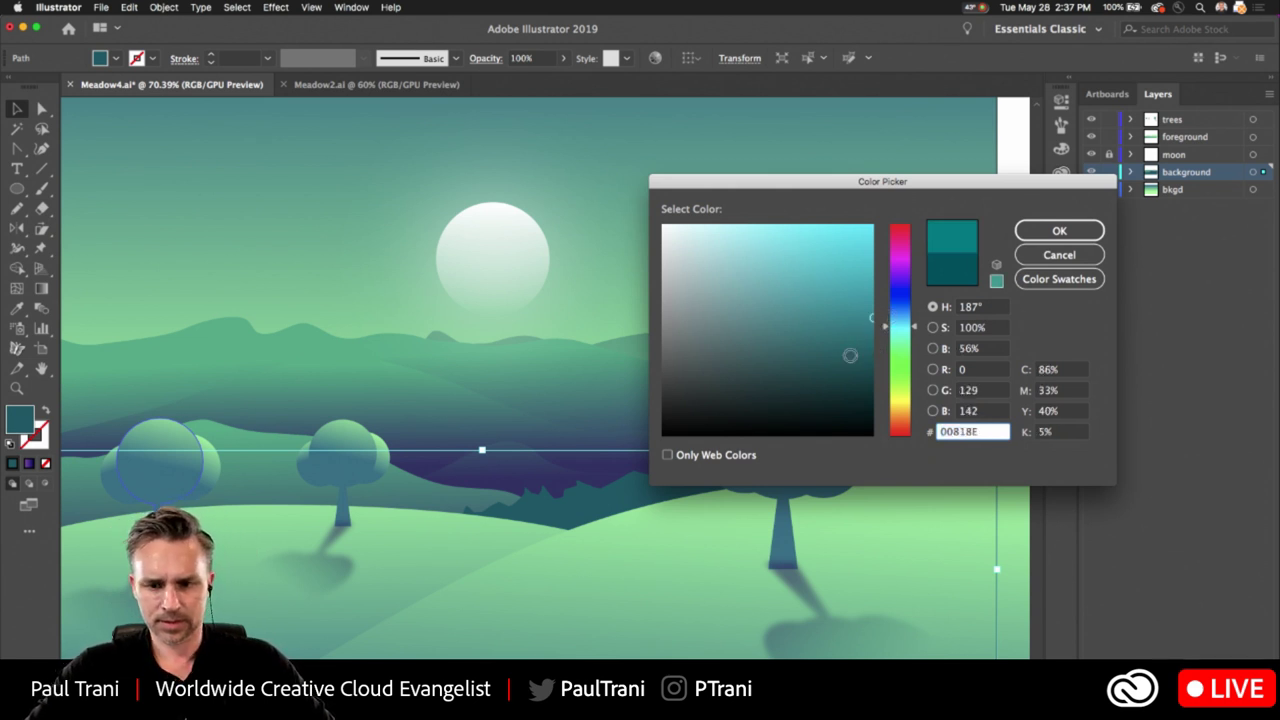
{"action": "left_click_drag", "start_coordinate": [852, 362], "coordinate": [870, 375]}
{"action": "left_click", "coordinate": [1058, 231]}
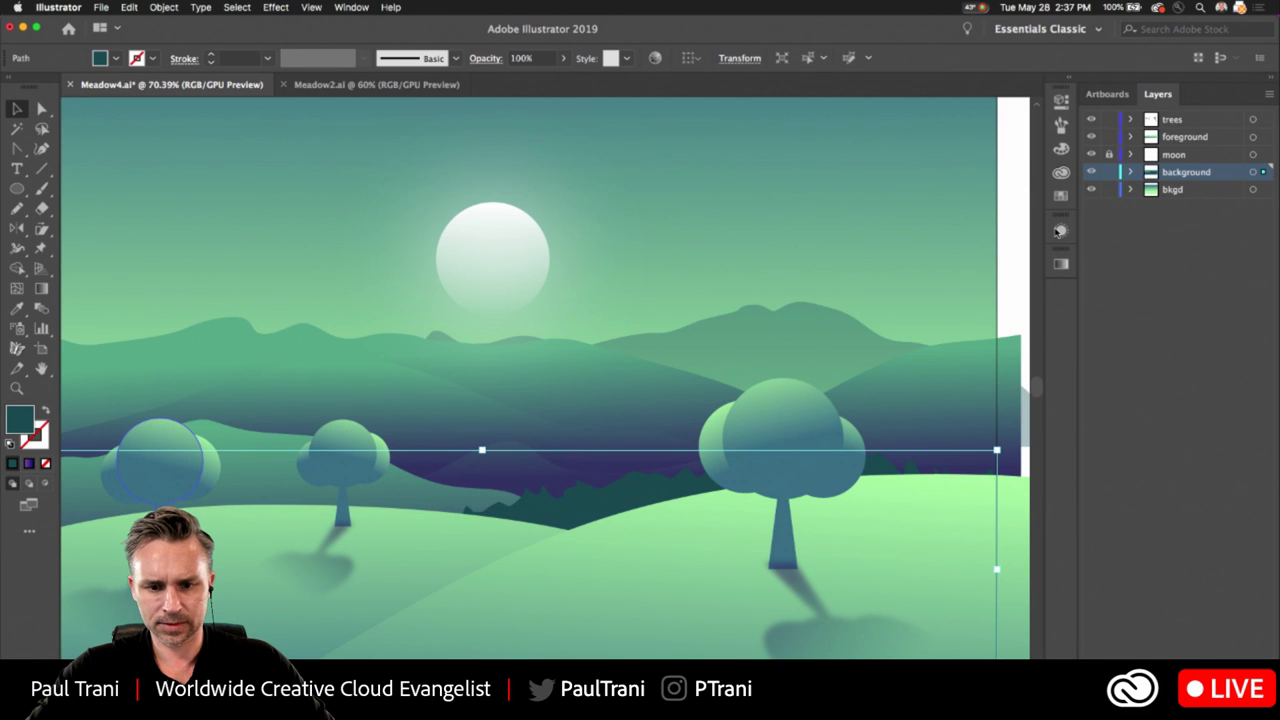
{"action": "left_click", "coordinate": [1067, 82]}
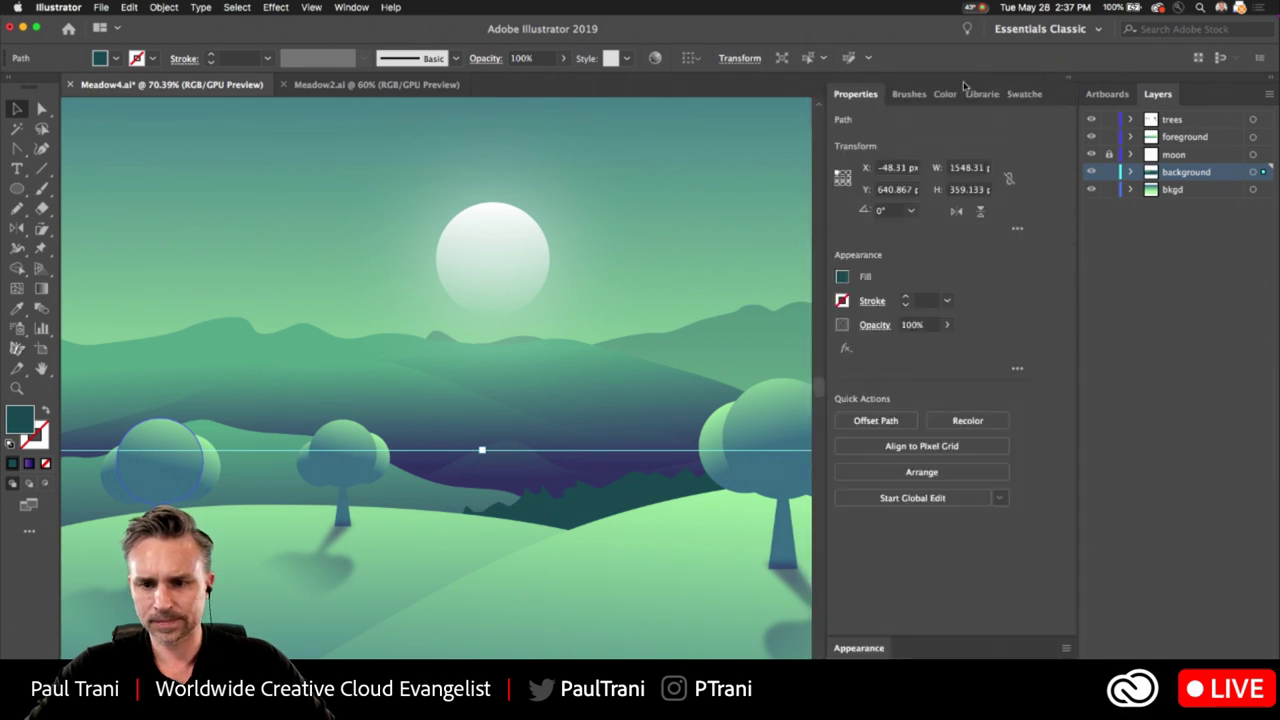
Raise the jagged treeline behind the front hills slightly and set its fill to dark navy 00174F.
{"action": "left_click_drag", "start_coordinate": [603, 511], "coordinate": [594, 488]}
{"action": "double_click", "coordinate": [18, 416]}
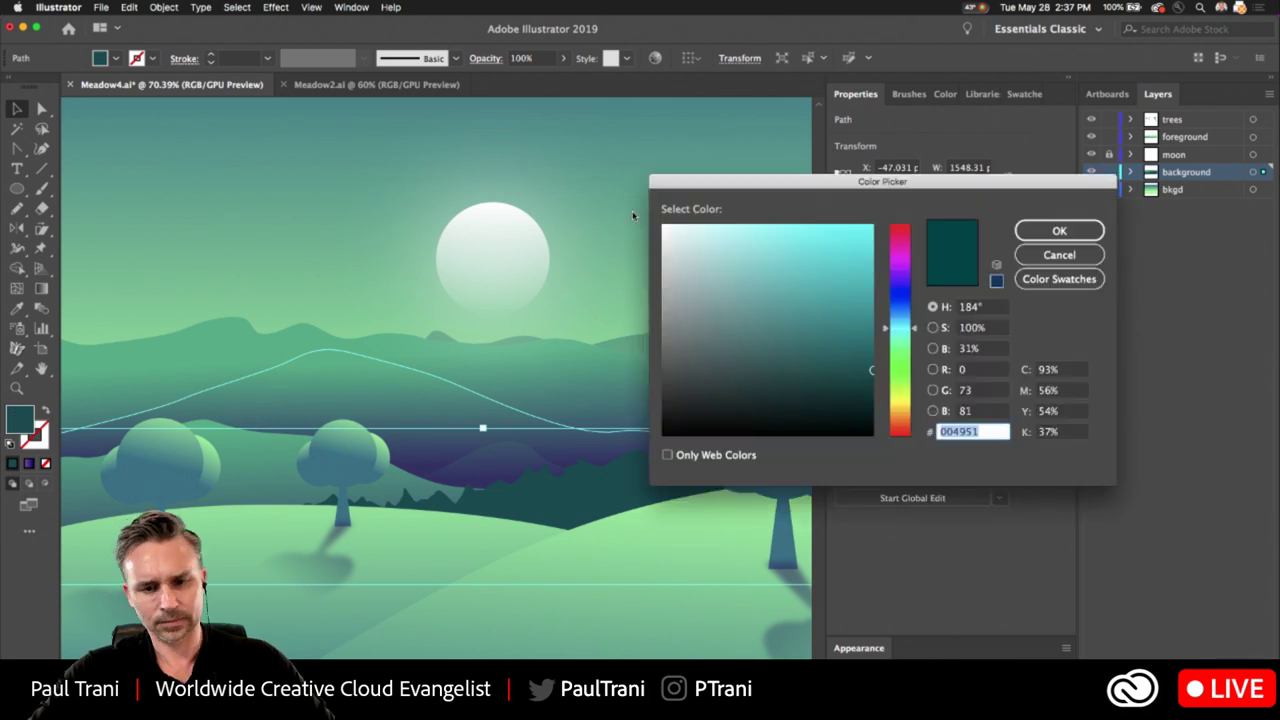
{"action": "left_click_drag", "start_coordinate": [887, 316], "coordinate": [896, 307]}
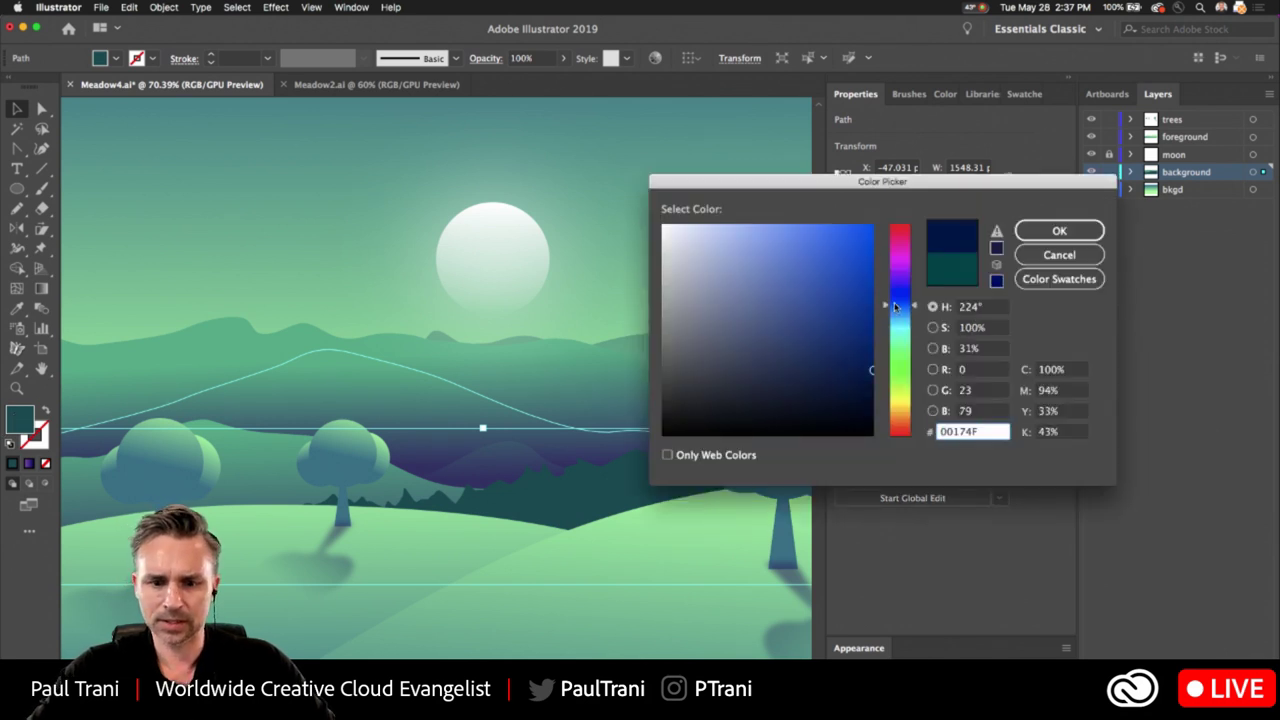
{"action": "key", "text": "Return"}
Lower the navy treeline slightly so that it sits deeper behind the front hills.
{"action": "left_click", "coordinate": [426, 174]}
{"action": "left_click", "coordinate": [550, 487]}
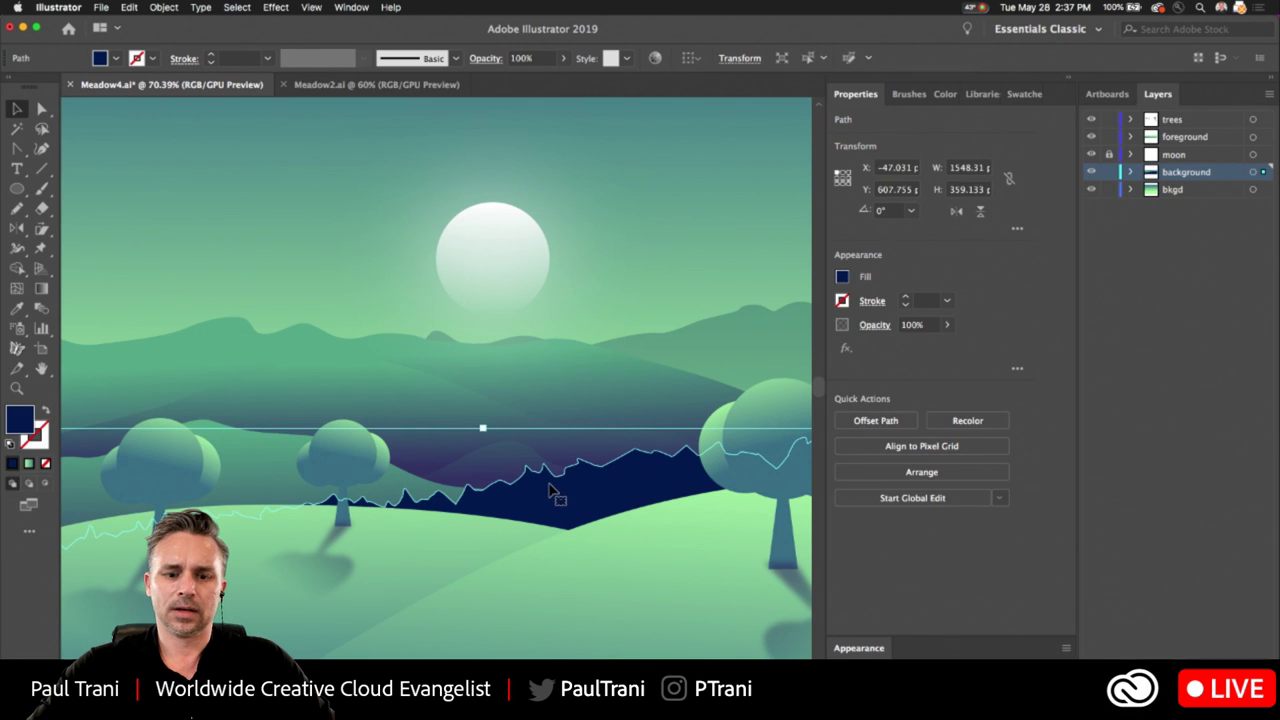
{"action": "left_click_drag", "start_coordinate": [550, 487], "coordinate": [551, 495]}
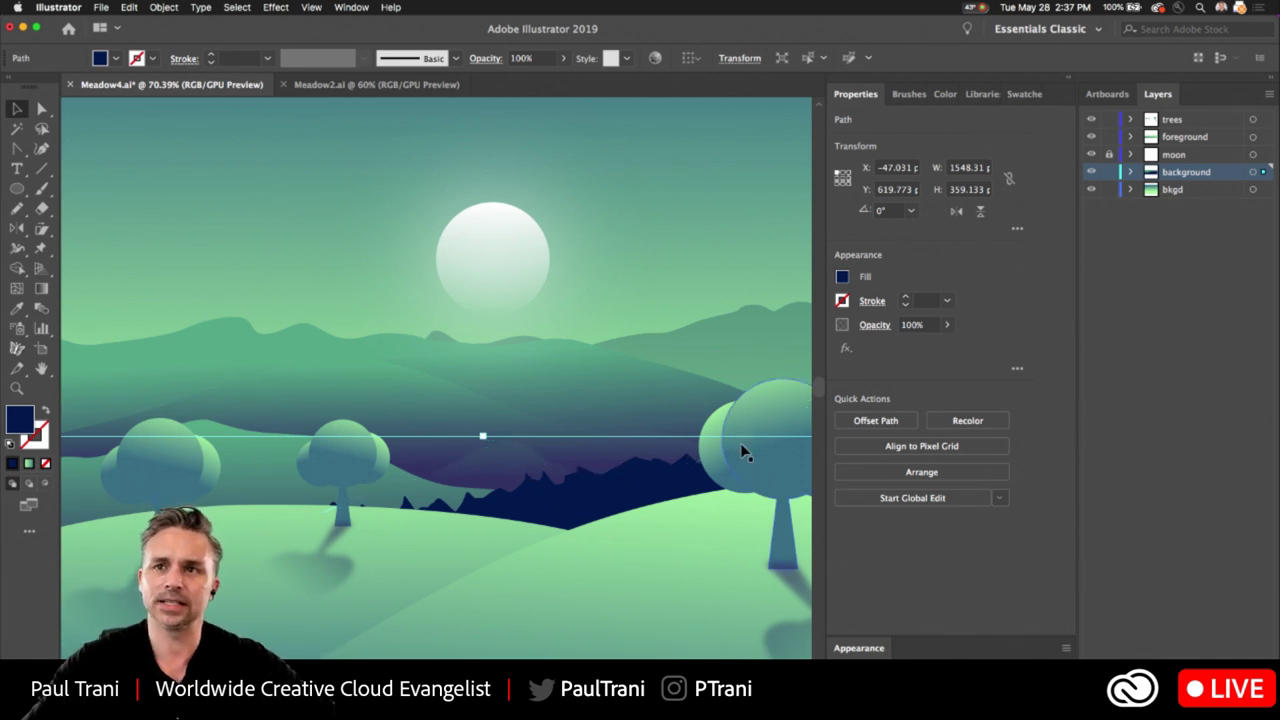
Change the blue end stop of the sky rectangle's gradient to the dark navy swatch.
{"action": "left_click", "coordinate": [1066, 81]}
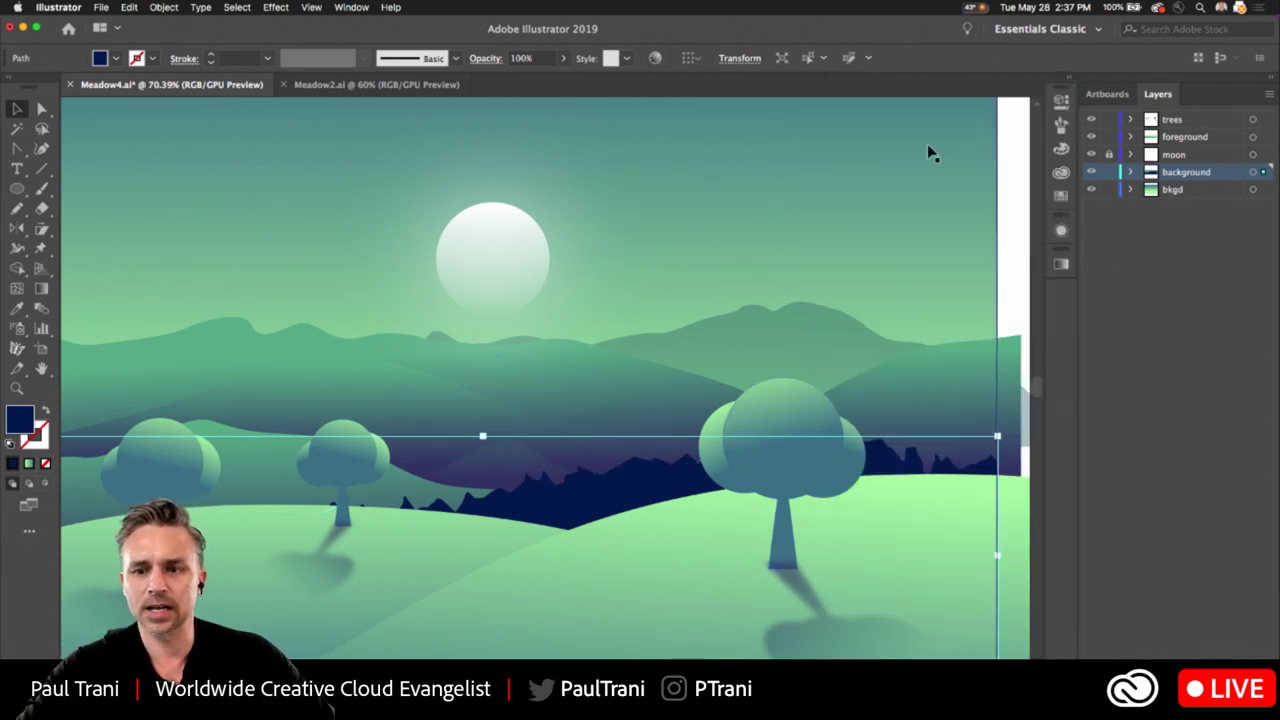
{"action": "left_click", "coordinate": [505, 250]}
{"action": "left_click_drag", "start_coordinate": [356, 213], "coordinate": [392, 280]}
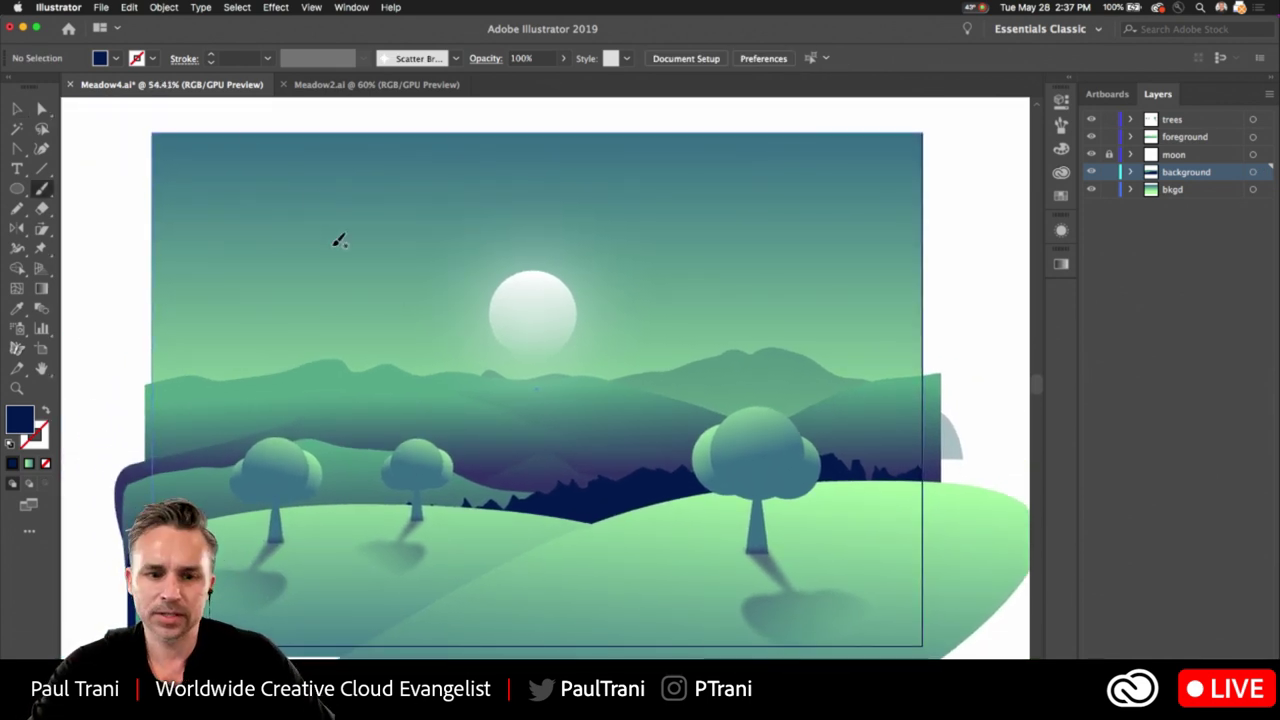
{"action": "key", "text": "v"}
{"action": "left_click", "coordinate": [281, 213]}
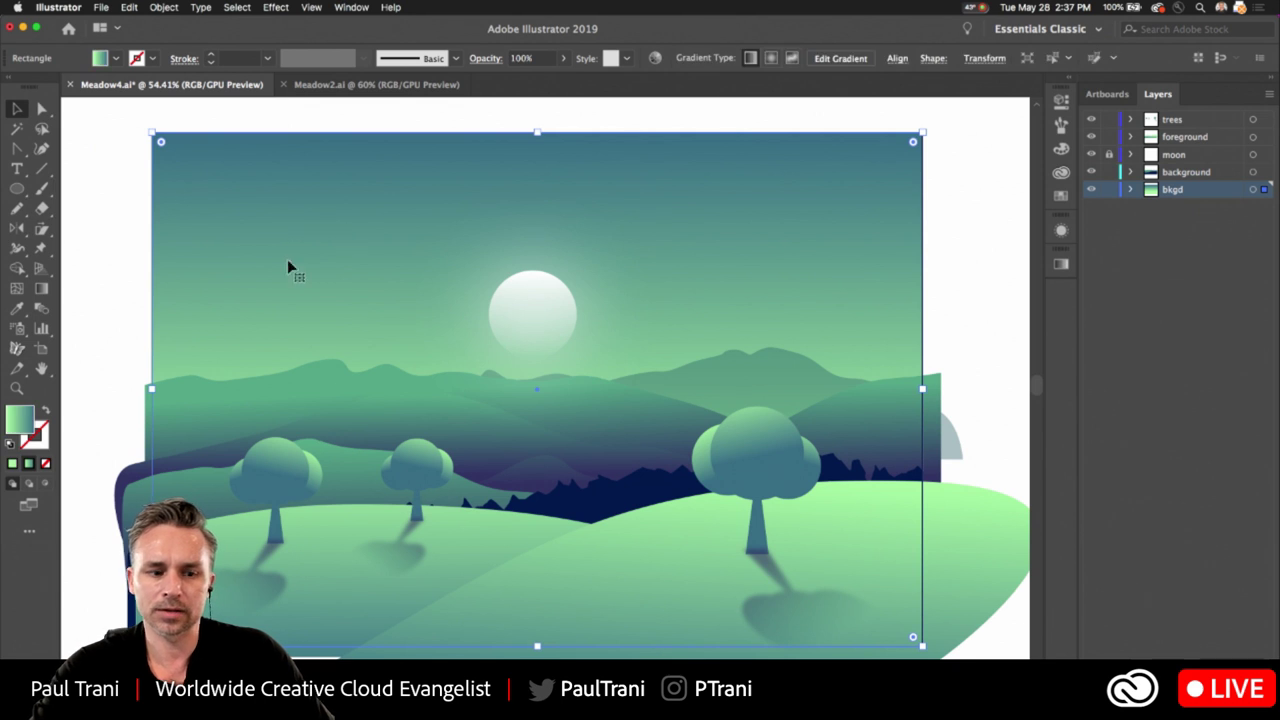
{"action": "left_click", "coordinate": [1067, 82]}
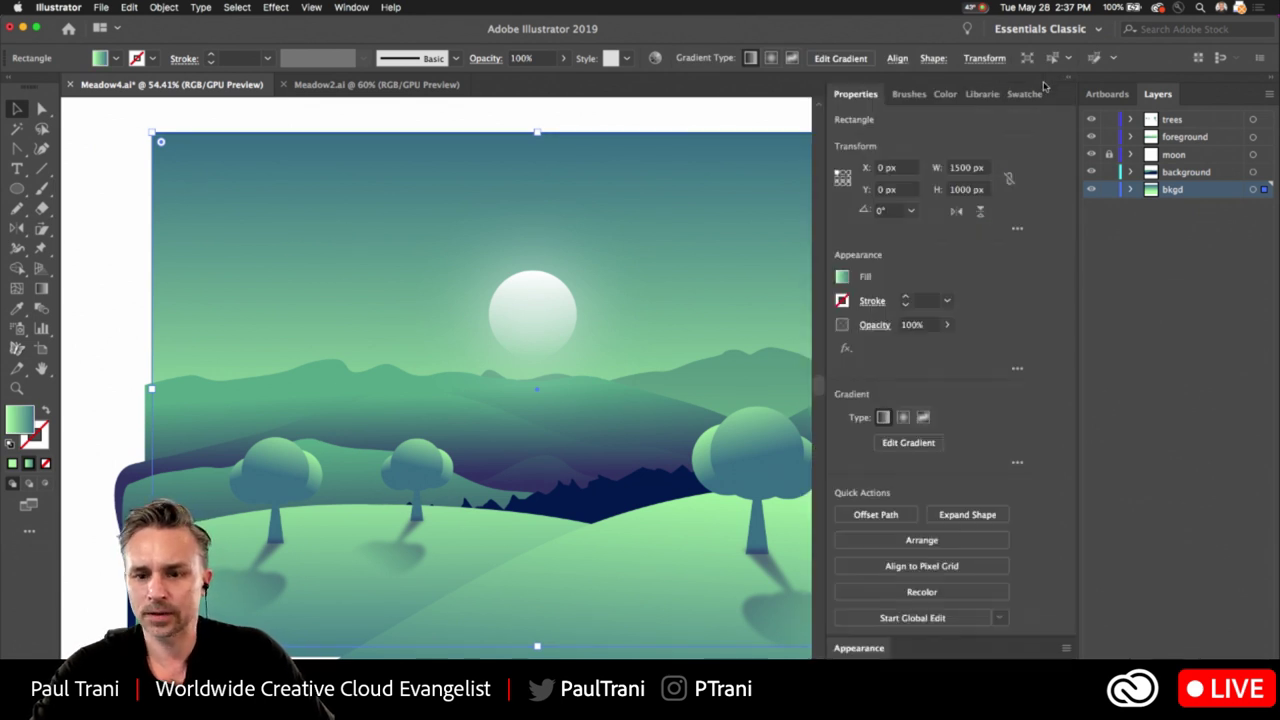
{"action": "key", "text": "super+F9"}
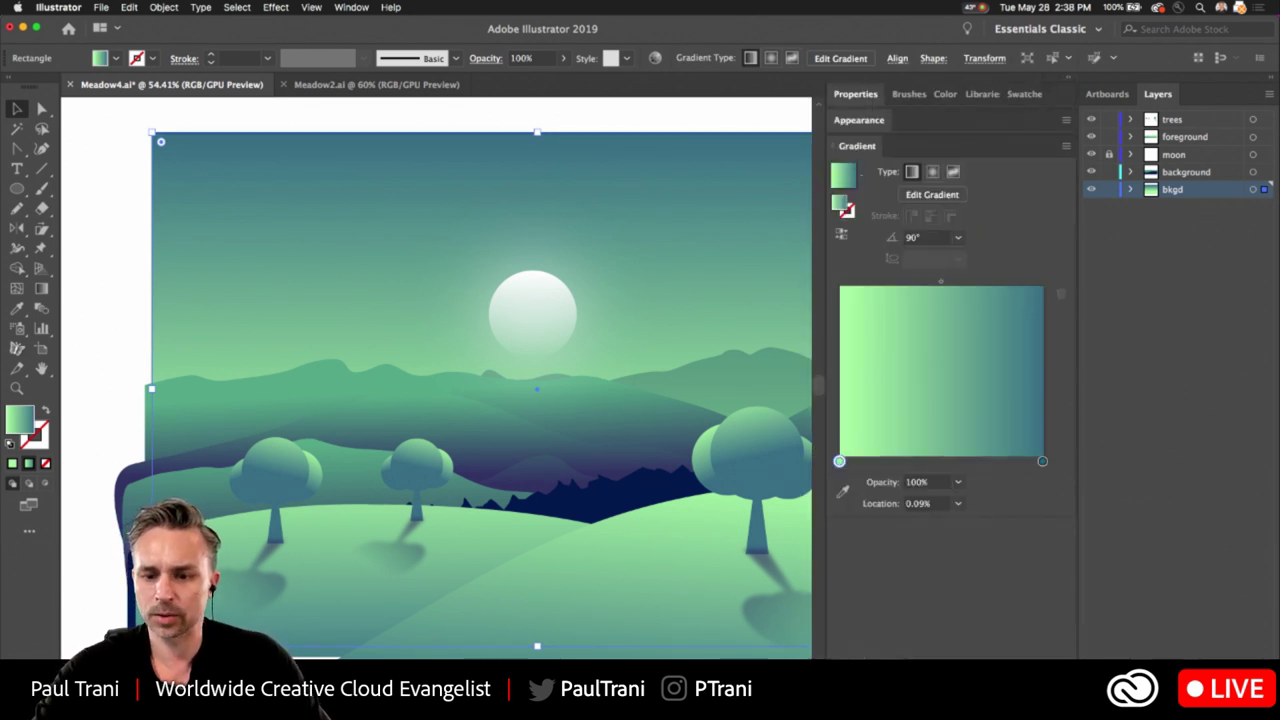
{"action": "left_click", "coordinate": [1042, 461]}
{"action": "double_click", "coordinate": [1042, 461]}
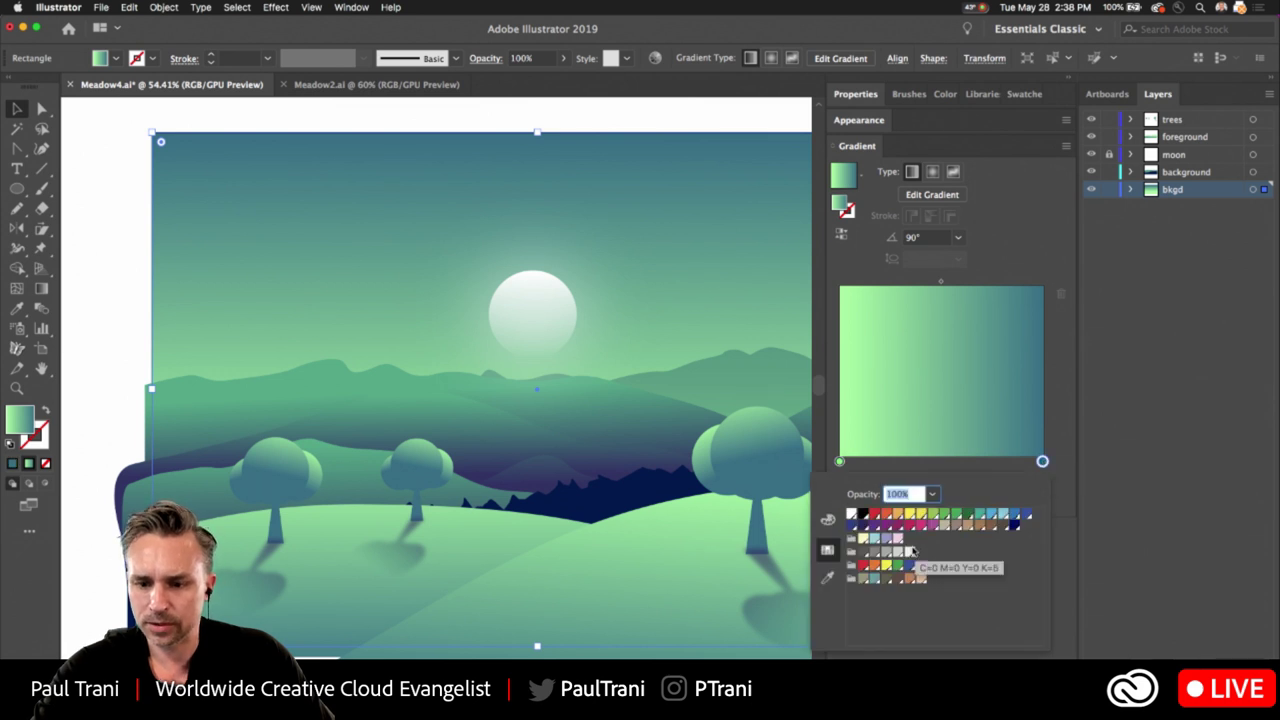
{"action": "left_click", "coordinate": [1013, 526]}
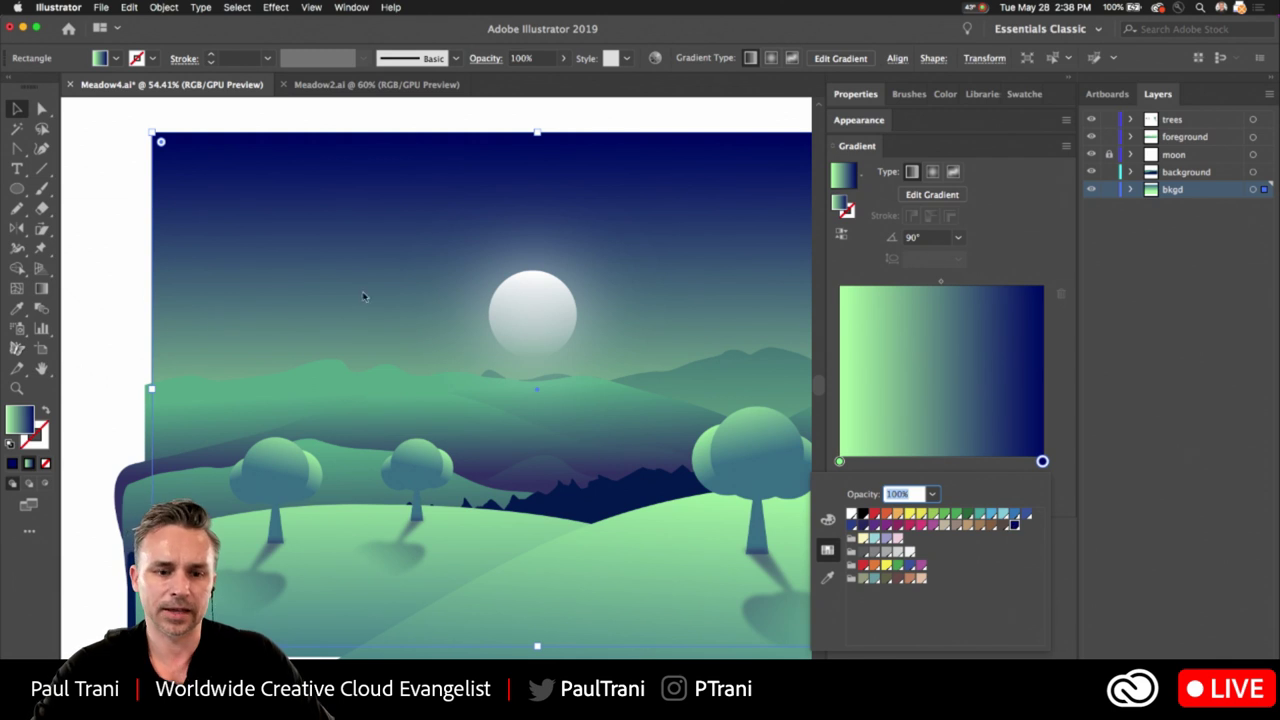
{"action": "key", "text": "Escape"}
Save the illustration as a new file named Meadow5.ai on the Desktop with the default Illustrator options.
{"action": "left_click", "coordinate": [103, 7]}
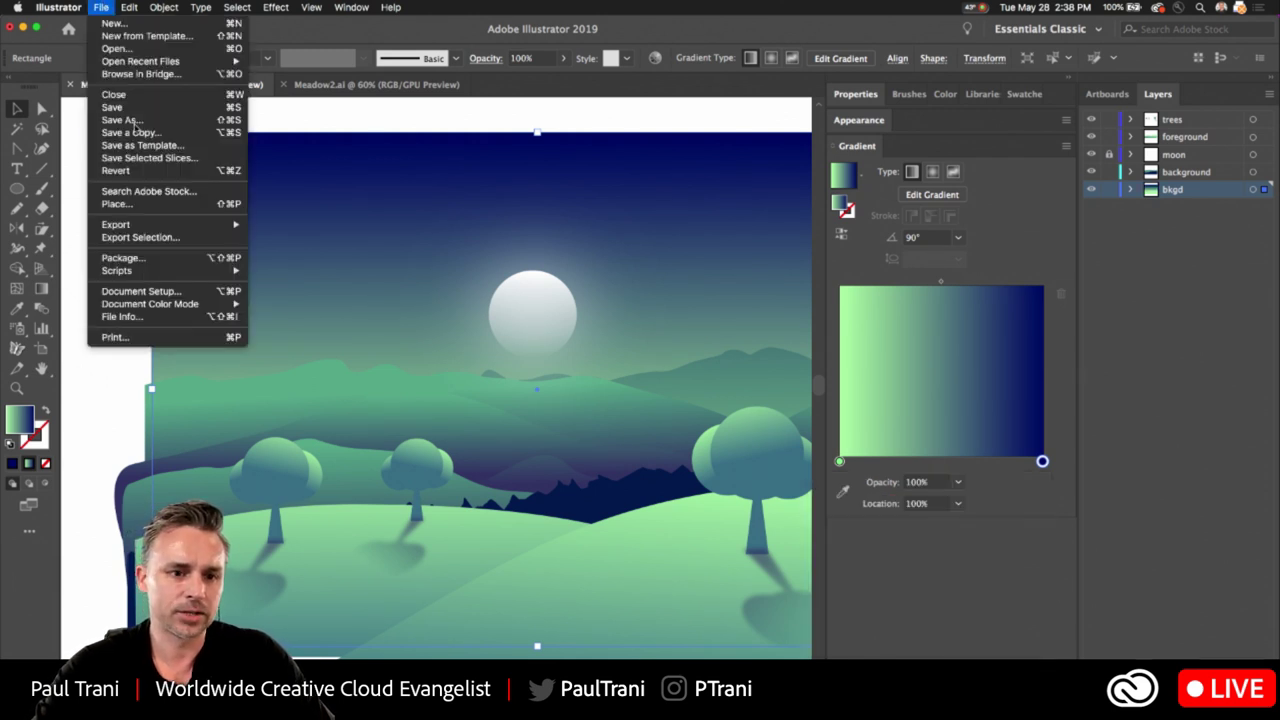
{"action": "left_click", "coordinate": [136, 120]}
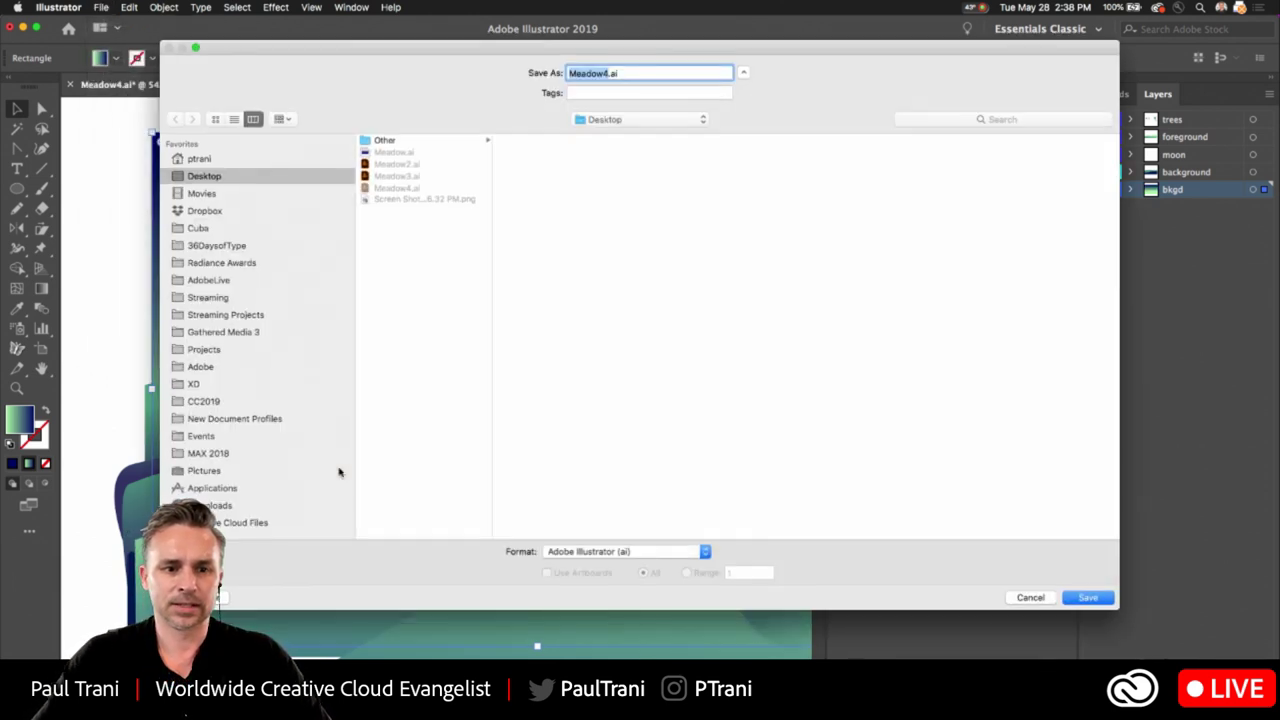
{"action": "type", "text": "5"}
{"action": "key", "text": "Return"}
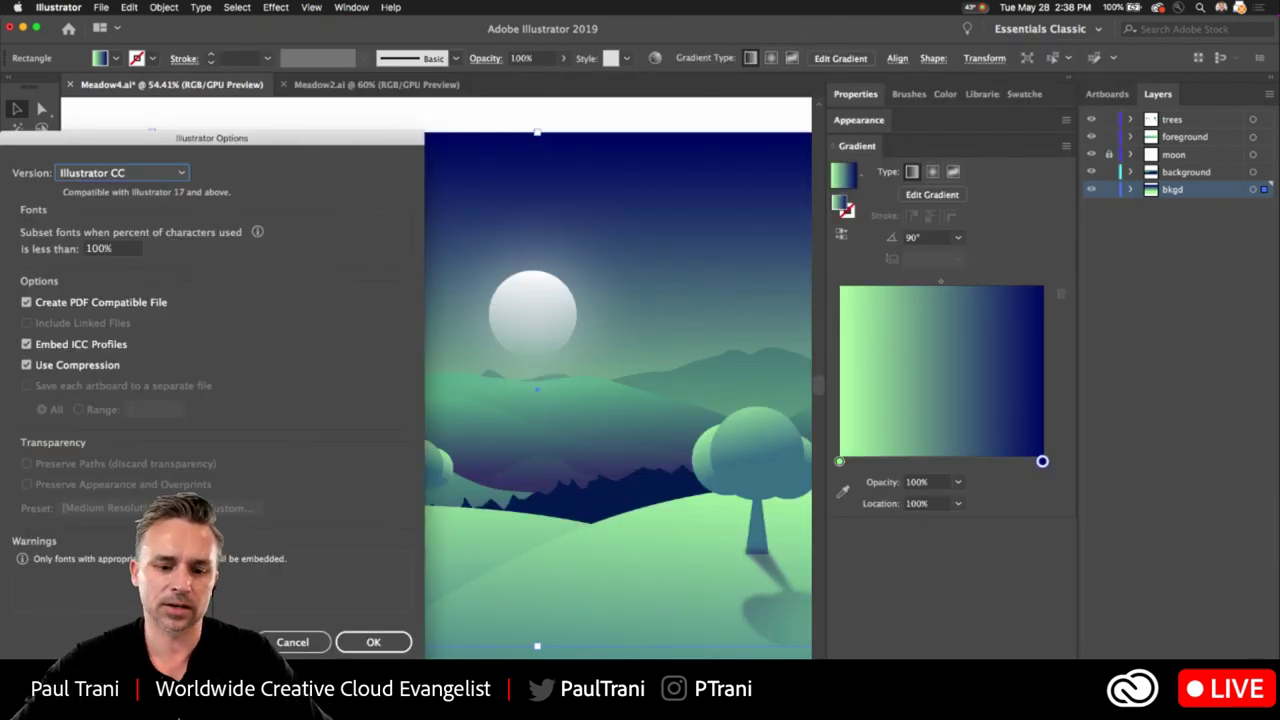
{"action": "left_click", "coordinate": [373, 642]}
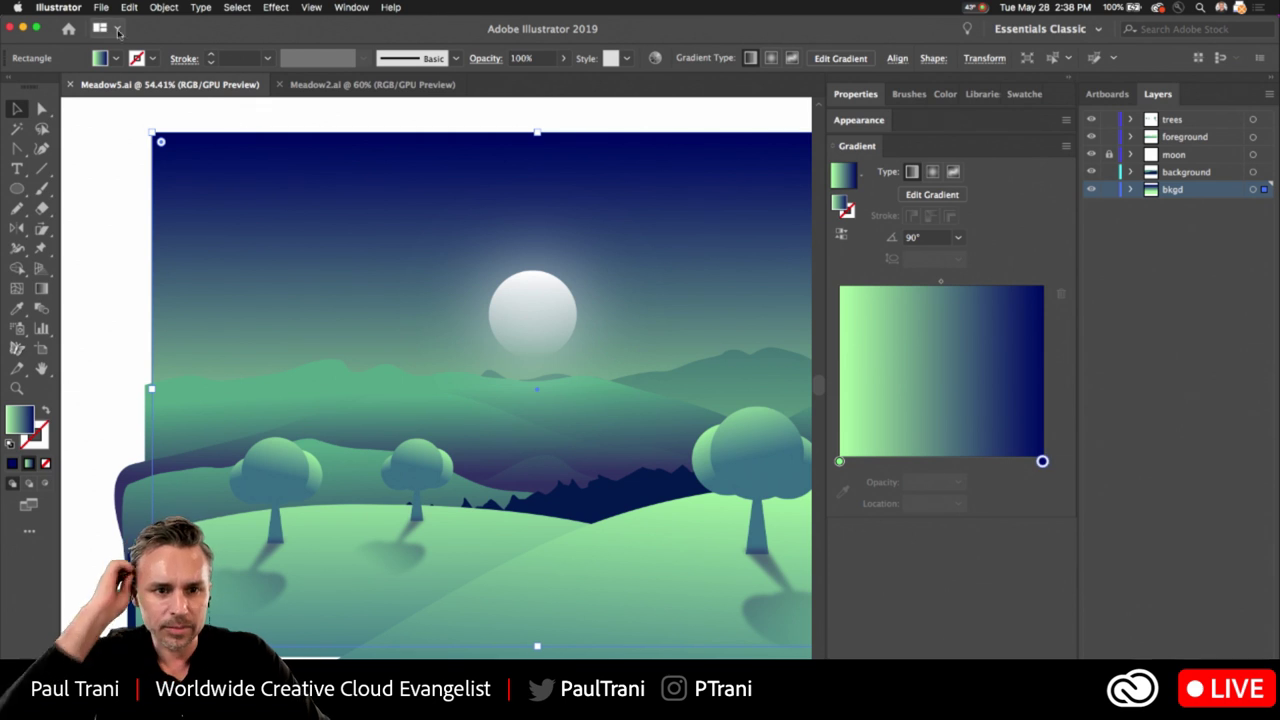
Try inverting the colors of all the unlocked artwork, undo the inversion and deselect everything.
{"action": "left_click", "coordinate": [120, 115]}
{"action": "scroll", "coordinate": [125, 205], "scroll_direction": "right", "scroll_amount": 3}
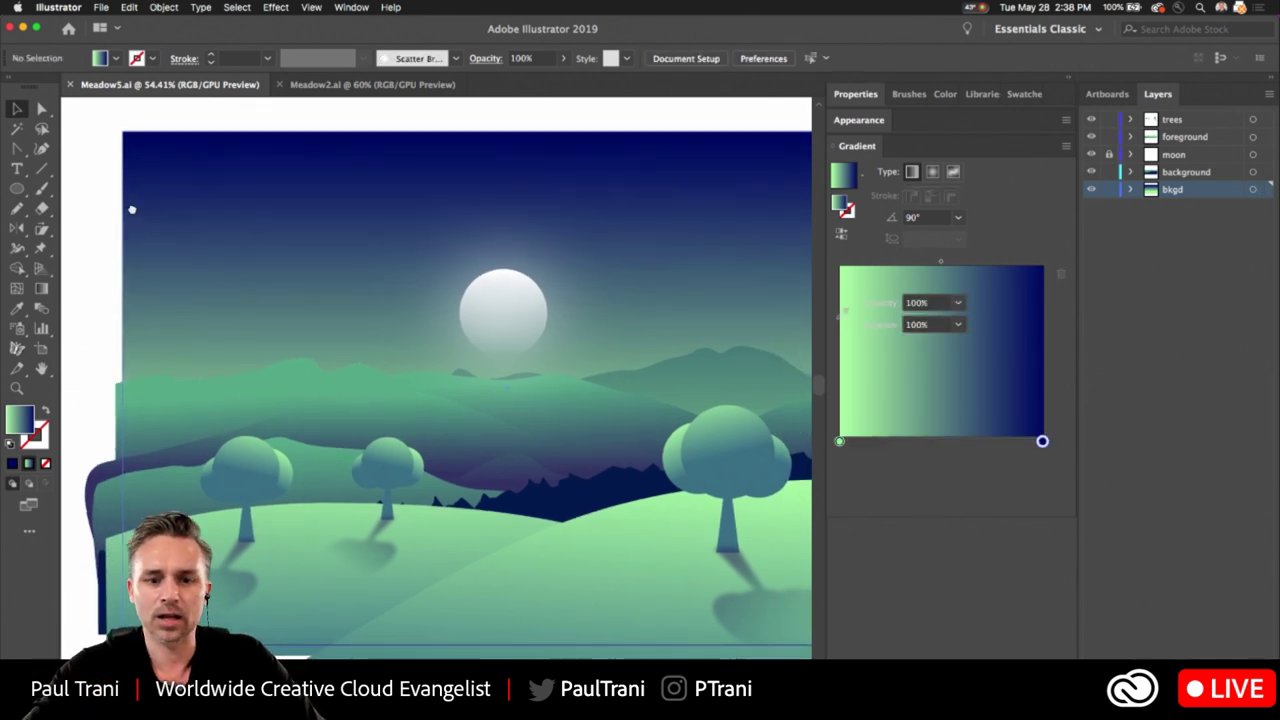
{"action": "left_click", "coordinate": [1068, 80]}
{"action": "key", "text": "super+a"}
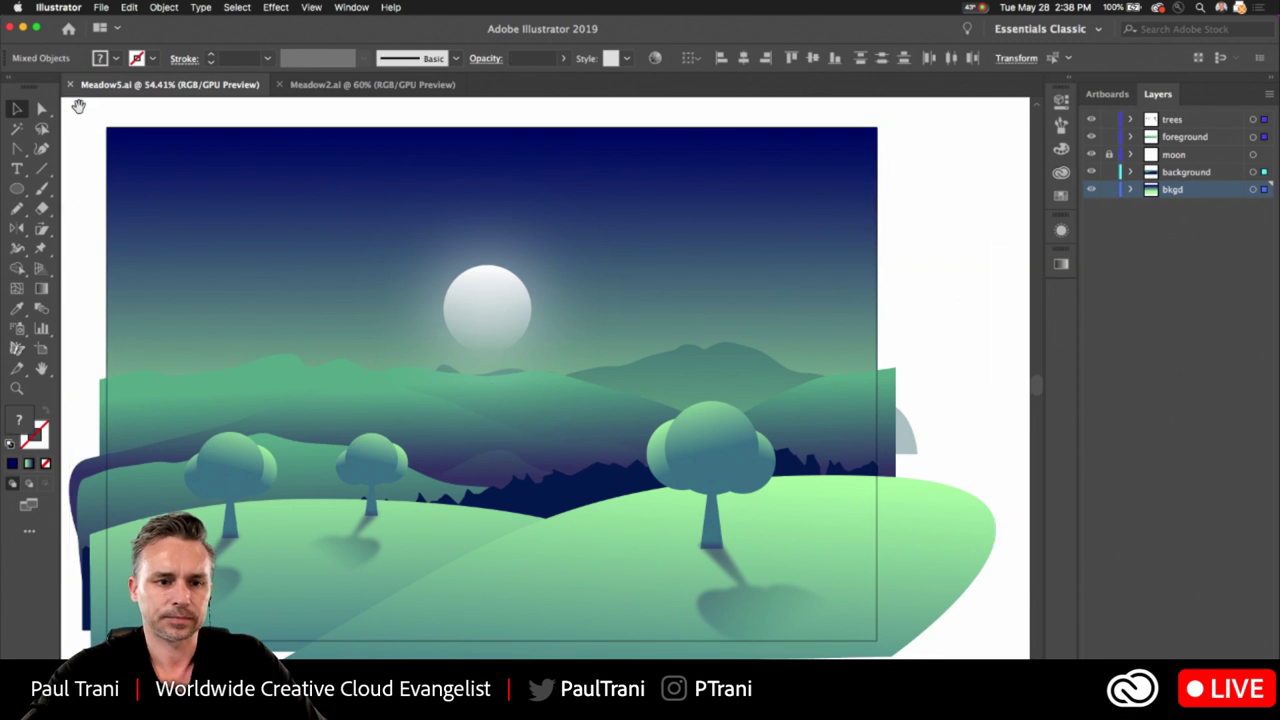
{"action": "scroll", "coordinate": [110, 117], "scroll_direction": "left", "scroll_amount": 1}
{"action": "left_click", "coordinate": [125, 7]}
{"action": "mouse_move", "coordinate": [155, 226]}
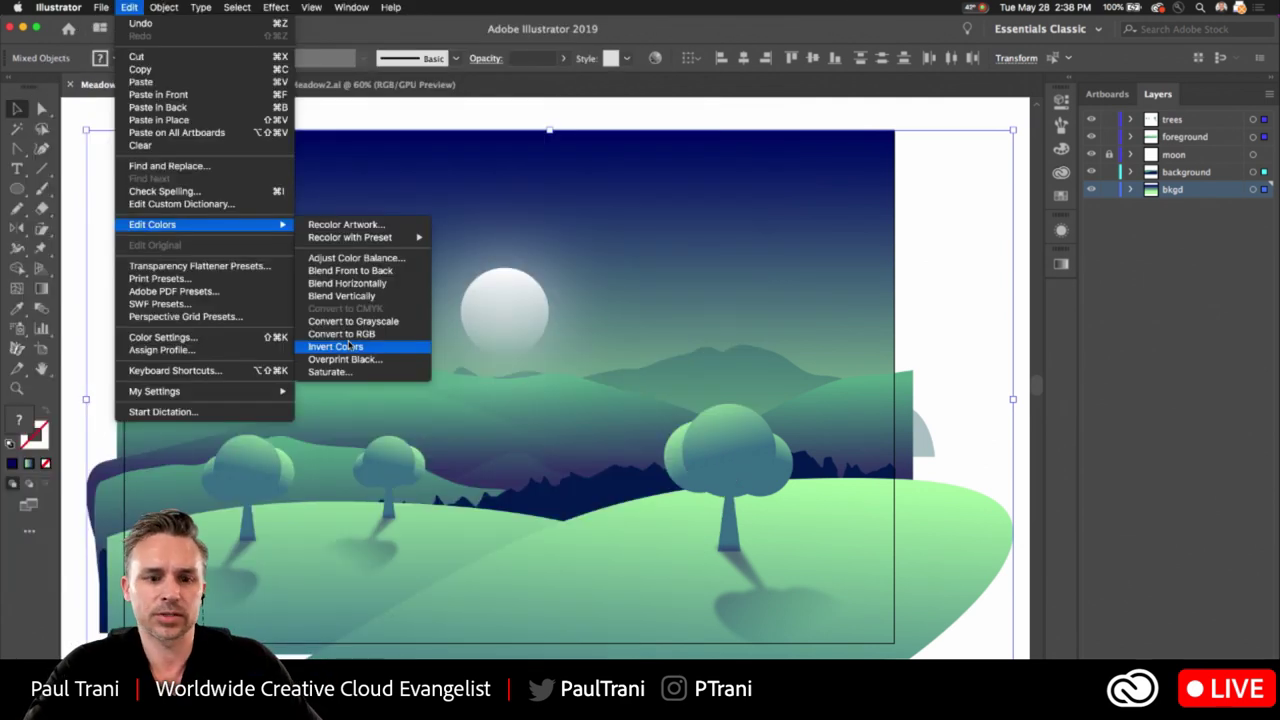
{"action": "left_click", "coordinate": [349, 346]}
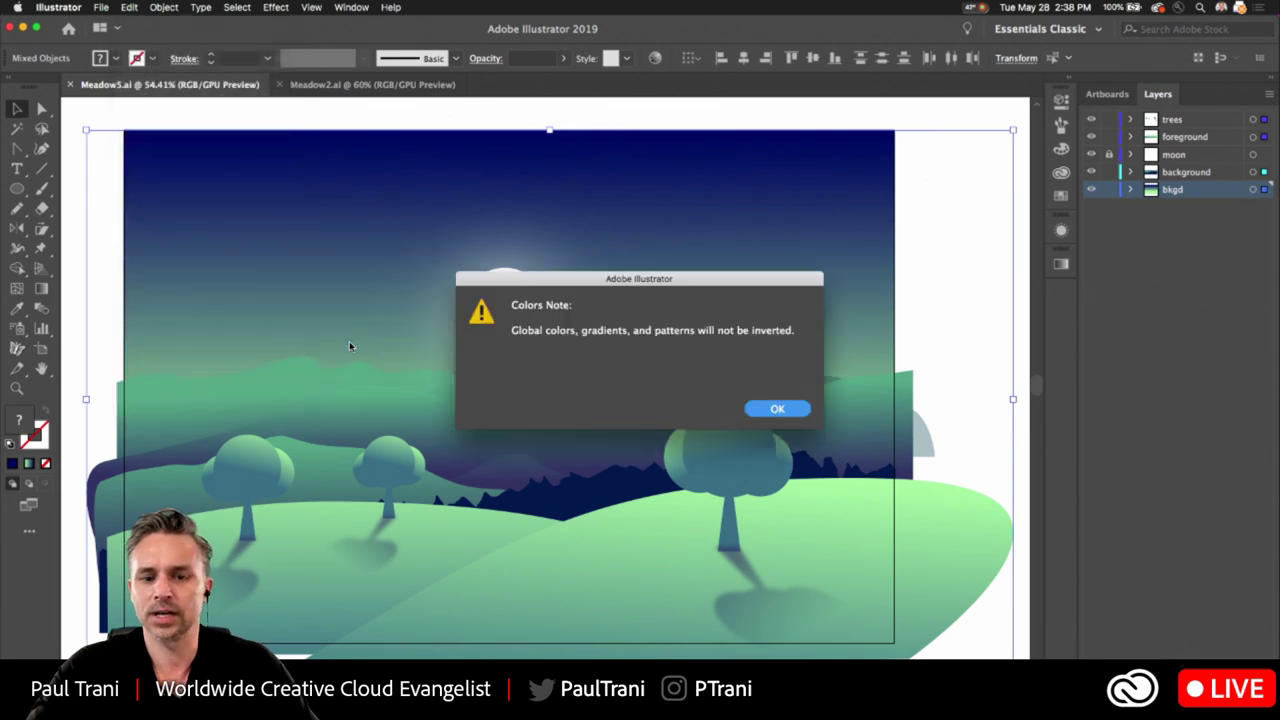
{"action": "left_click", "coordinate": [777, 410]}
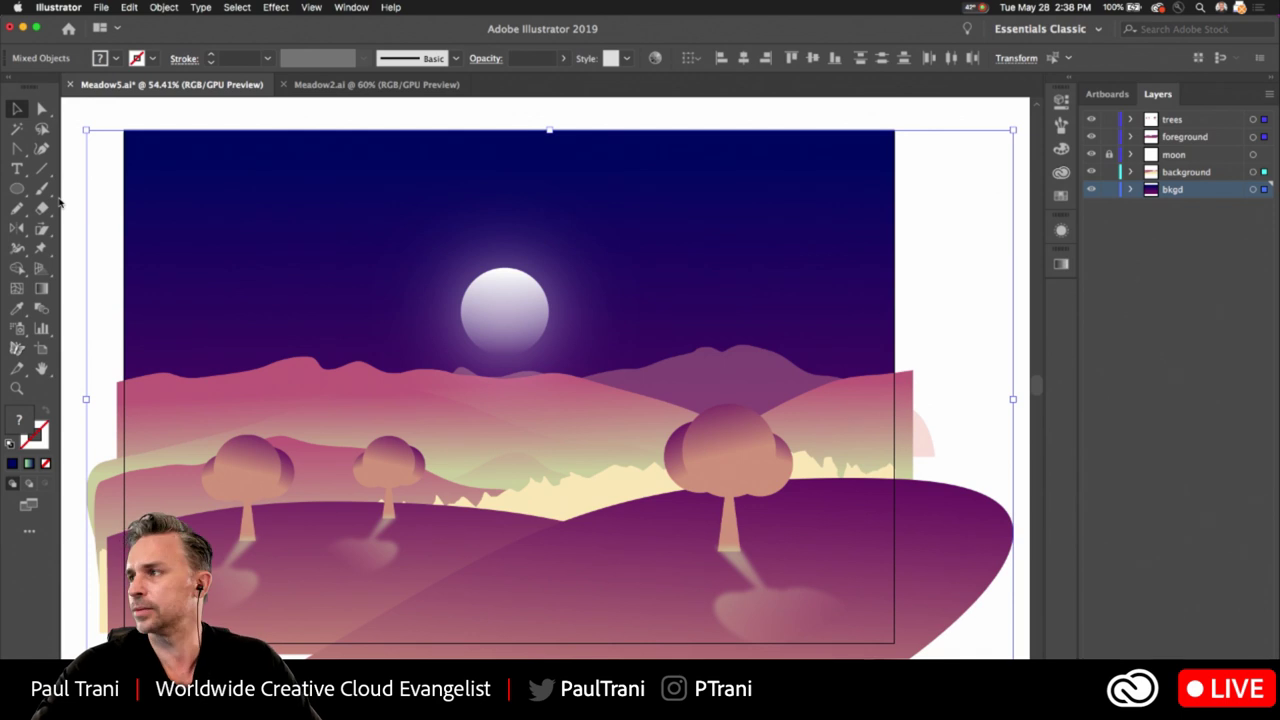
{"action": "key", "text": "super+z"}
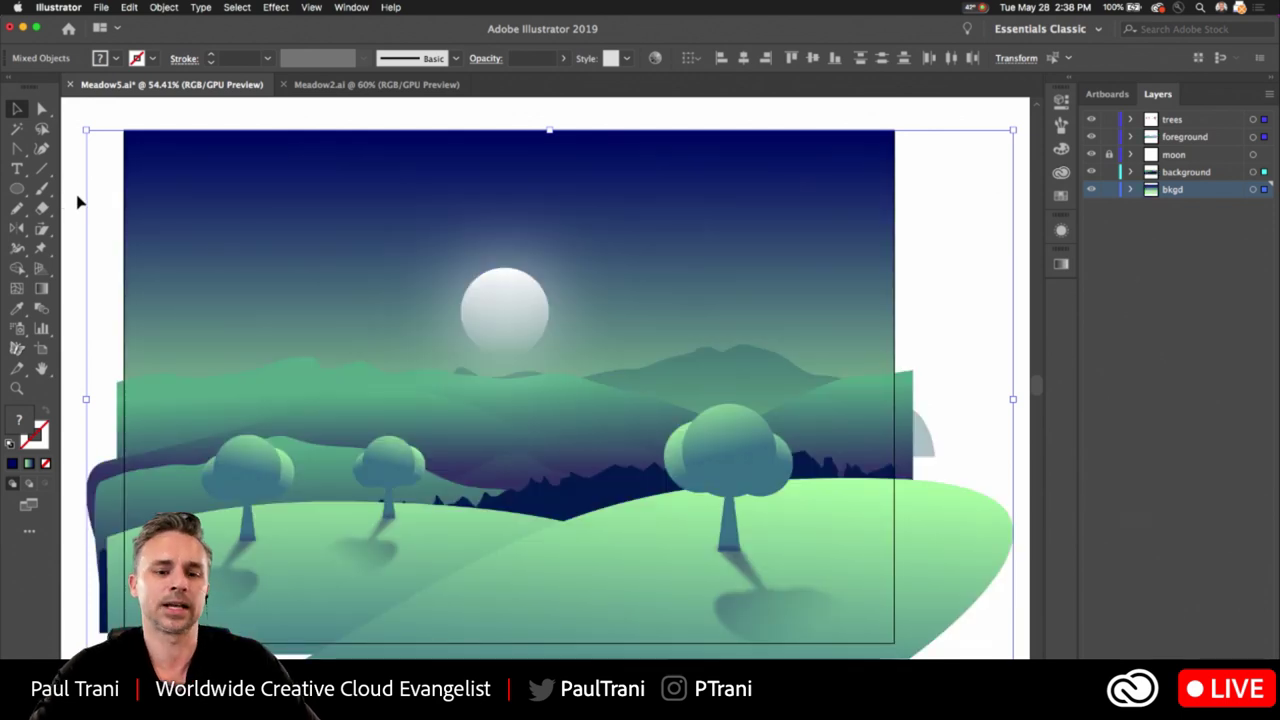
{"action": "left_click", "coordinate": [77, 207]}
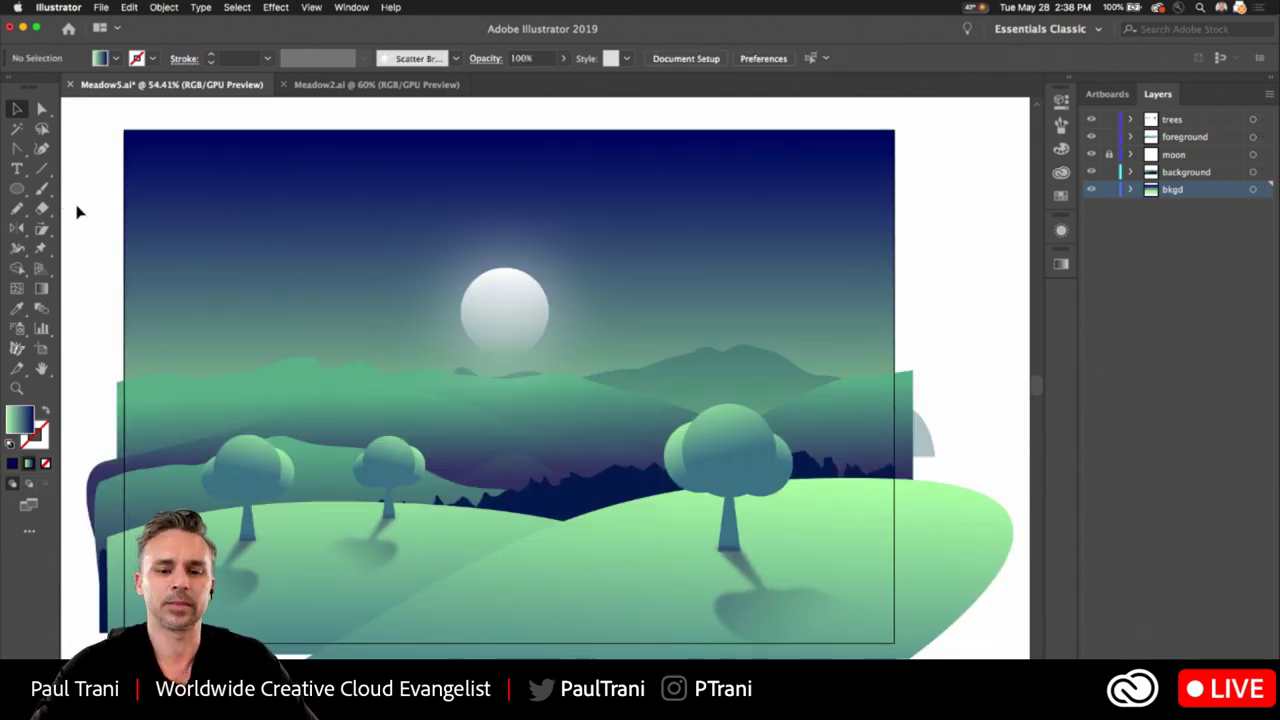
Unlock the moon layer and move the moon straight up to a higher place in the sky.
{"action": "left_click", "coordinate": [500, 320]}
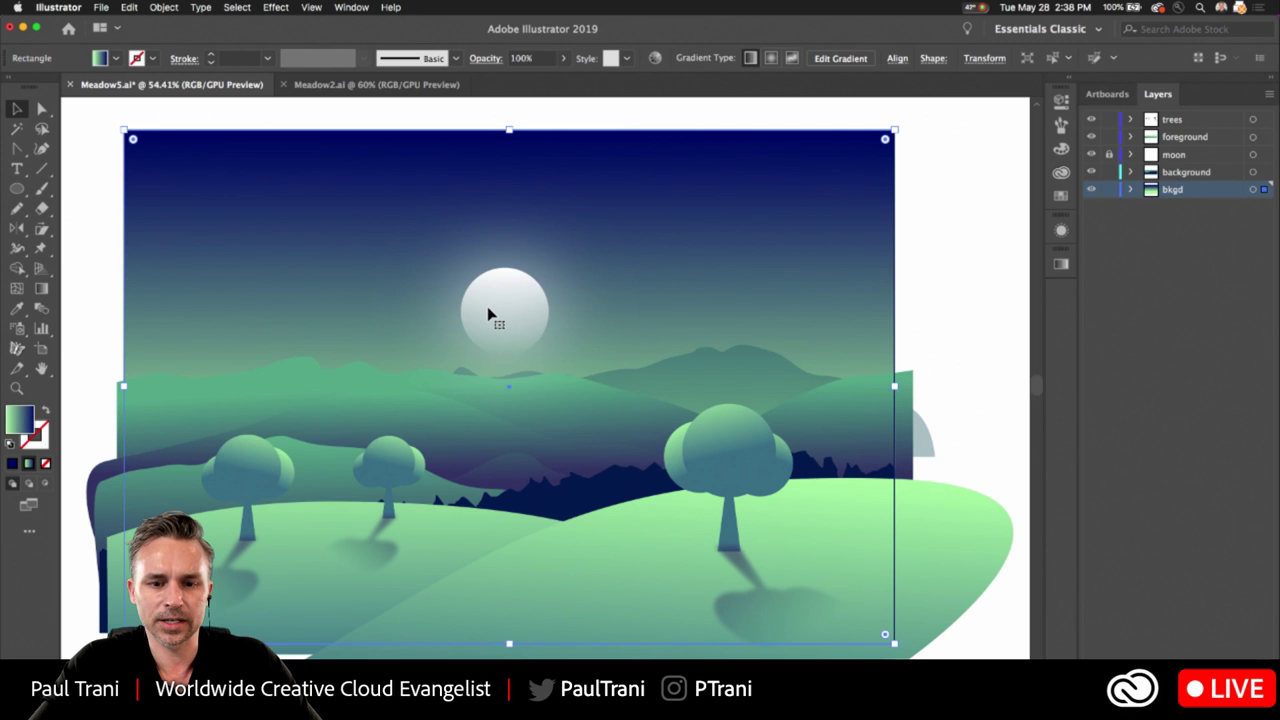
{"action": "left_click", "coordinate": [1188, 155]}
{"action": "left_click_drag", "start_coordinate": [513, 297], "coordinate": [490, 258]}
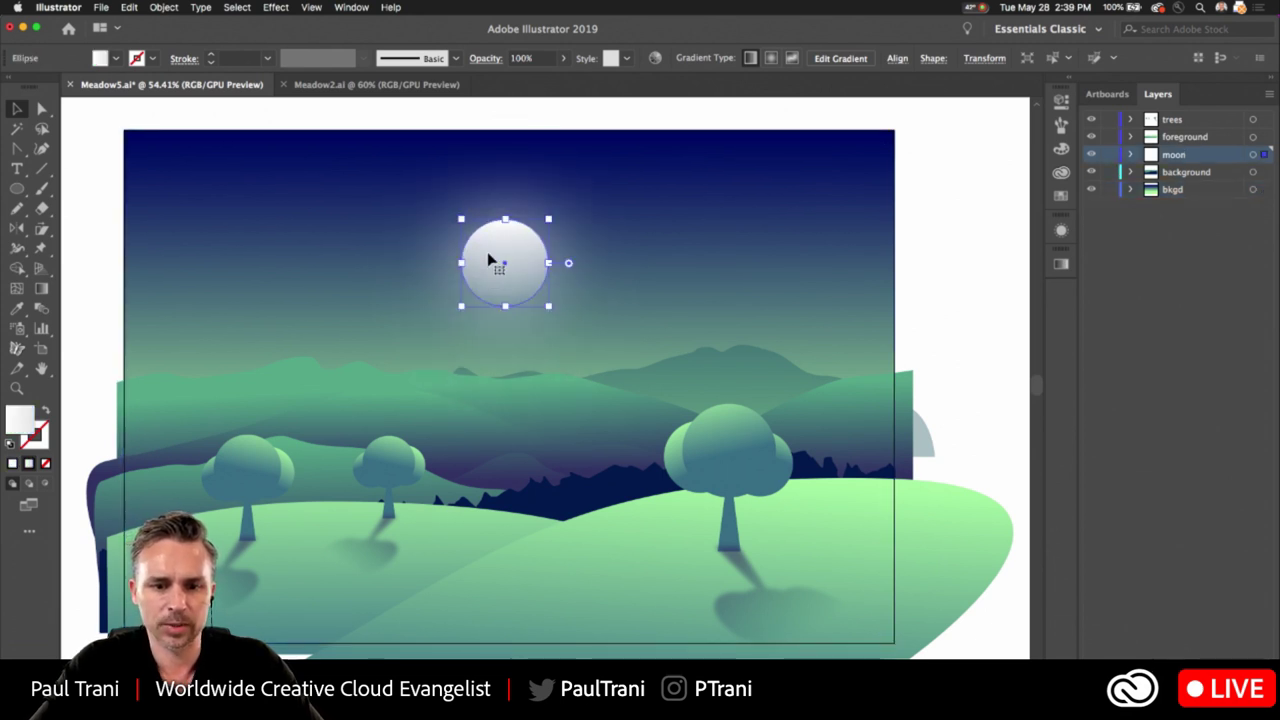
Add a new layer directly above the bkgd layer and lock all the other layers.
{"action": "left_click", "coordinate": [1109, 190]}
{"action": "left_click", "coordinate": [1172, 190]}
{"action": "key", "text": "super+l"}
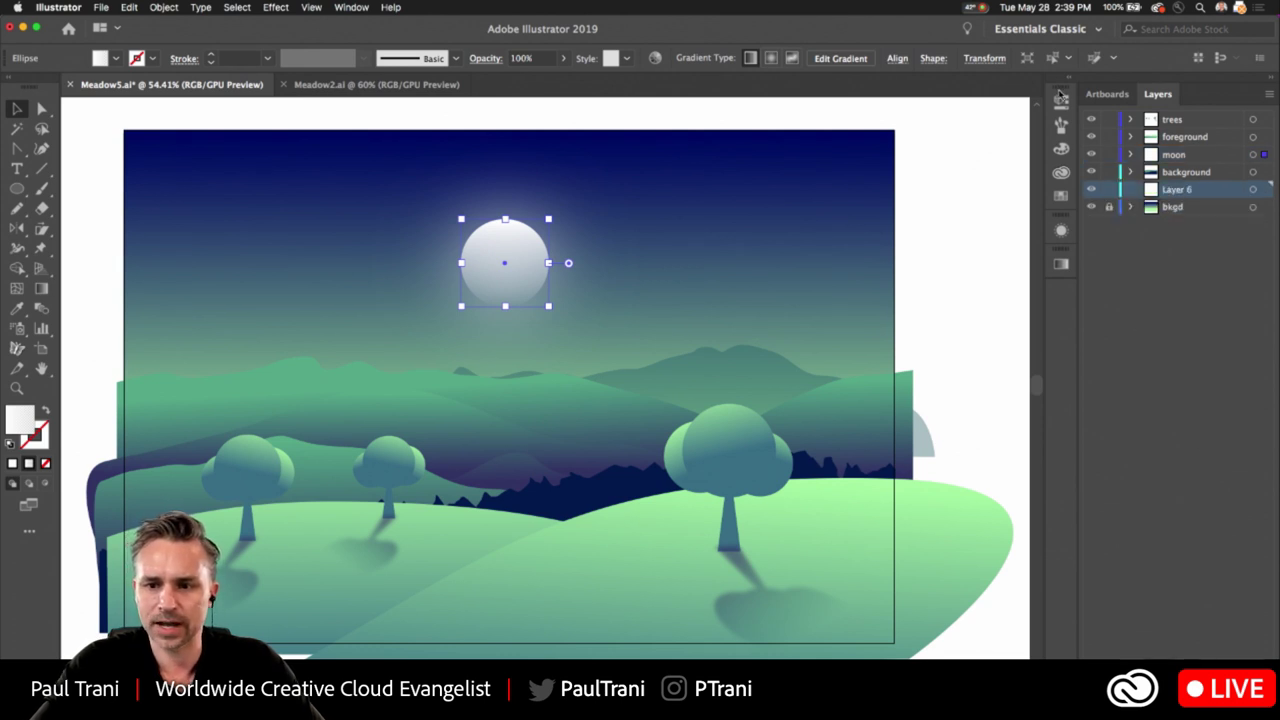
{"action": "left_click_drag", "start_coordinate": [1109, 172], "coordinate": [1109, 119]}
Draw a small square in the sky to the left of the moon with the Rectangle tool.
{"action": "left_click", "coordinate": [18, 189]}
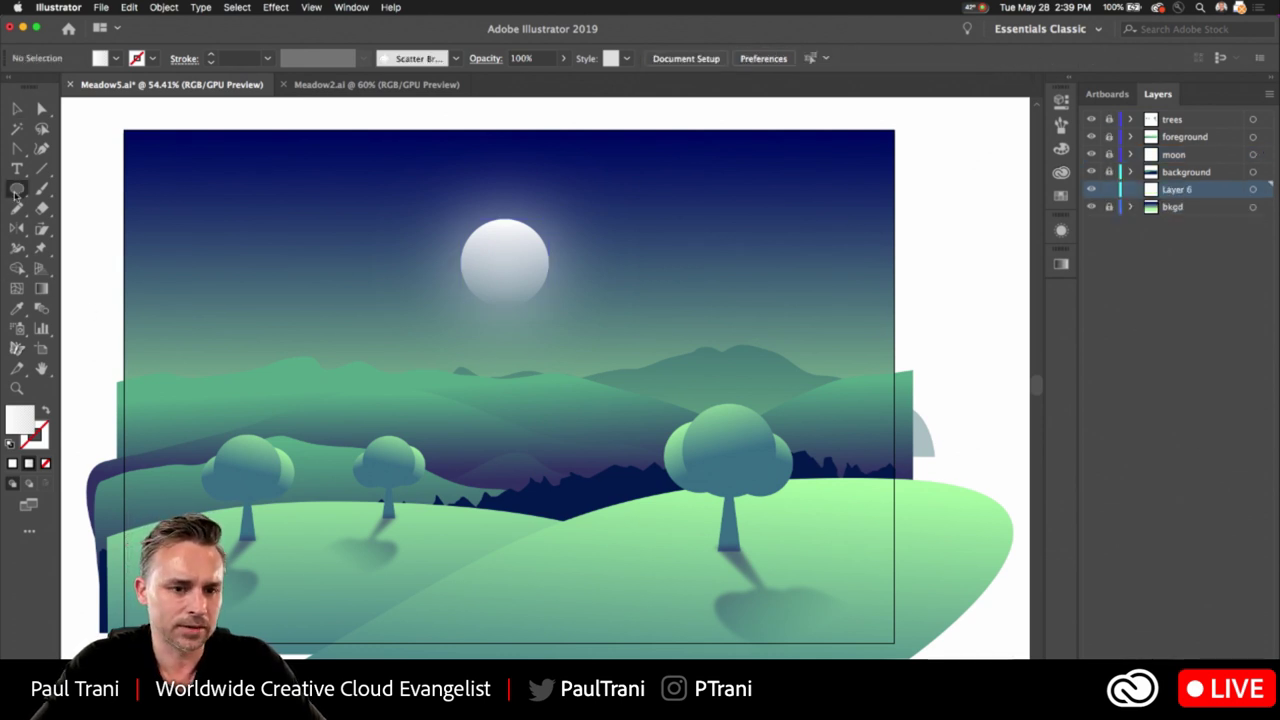
{"action": "left_click", "coordinate": [80, 189]}
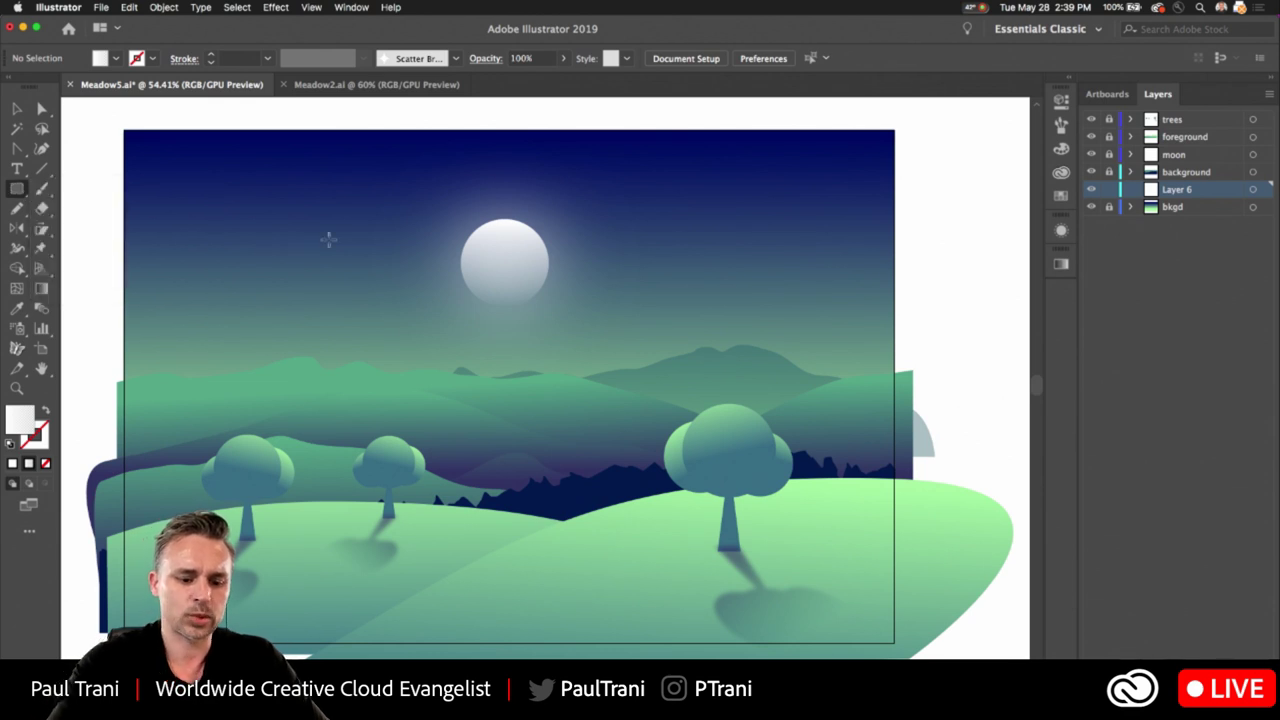
{"action": "scroll", "coordinate": [329, 239], "scroll_direction": "up", "scroll_amount": 5}
{"action": "left_click_drag", "start_coordinate": [349, 258], "coordinate": [377, 306]}
{"action": "left_click", "coordinate": [17, 108]}
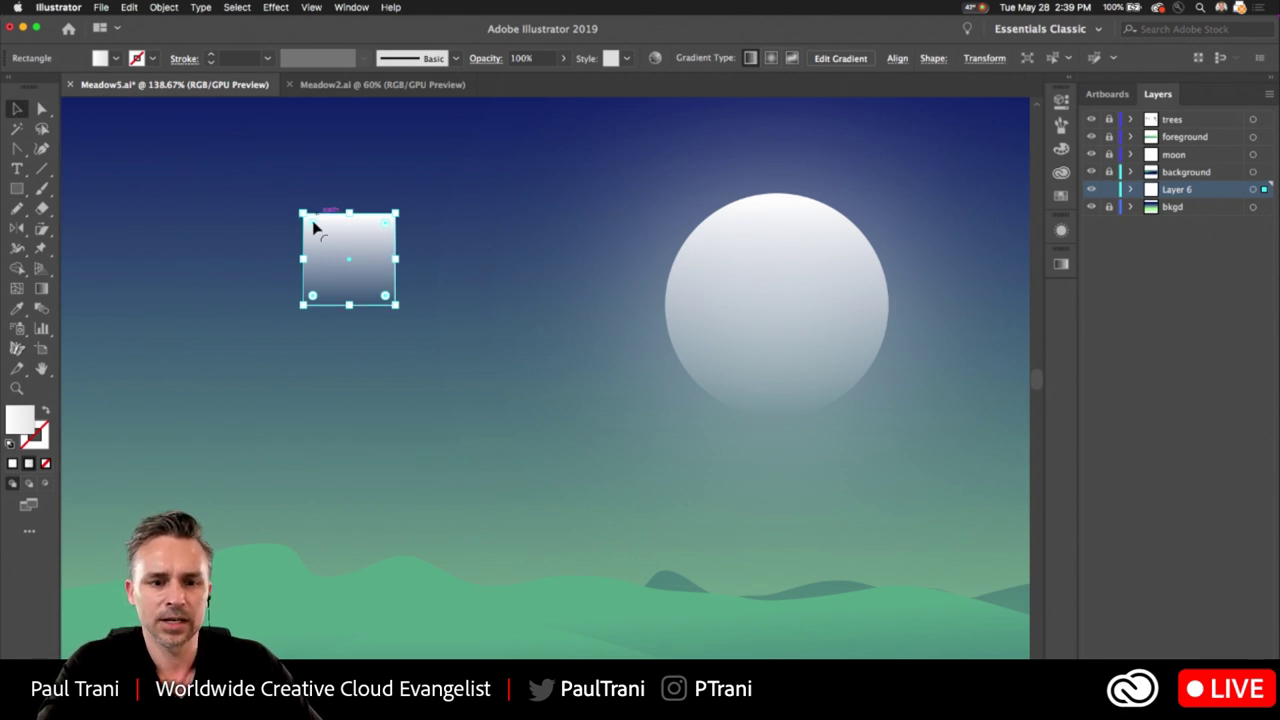
Round all four corners of the small square evenly.
{"action": "left_click_drag", "start_coordinate": [314, 224], "coordinate": [318, 272]}
{"action": "scroll", "coordinate": [331, 243], "scroll_direction": "up", "scroll_amount": 5}
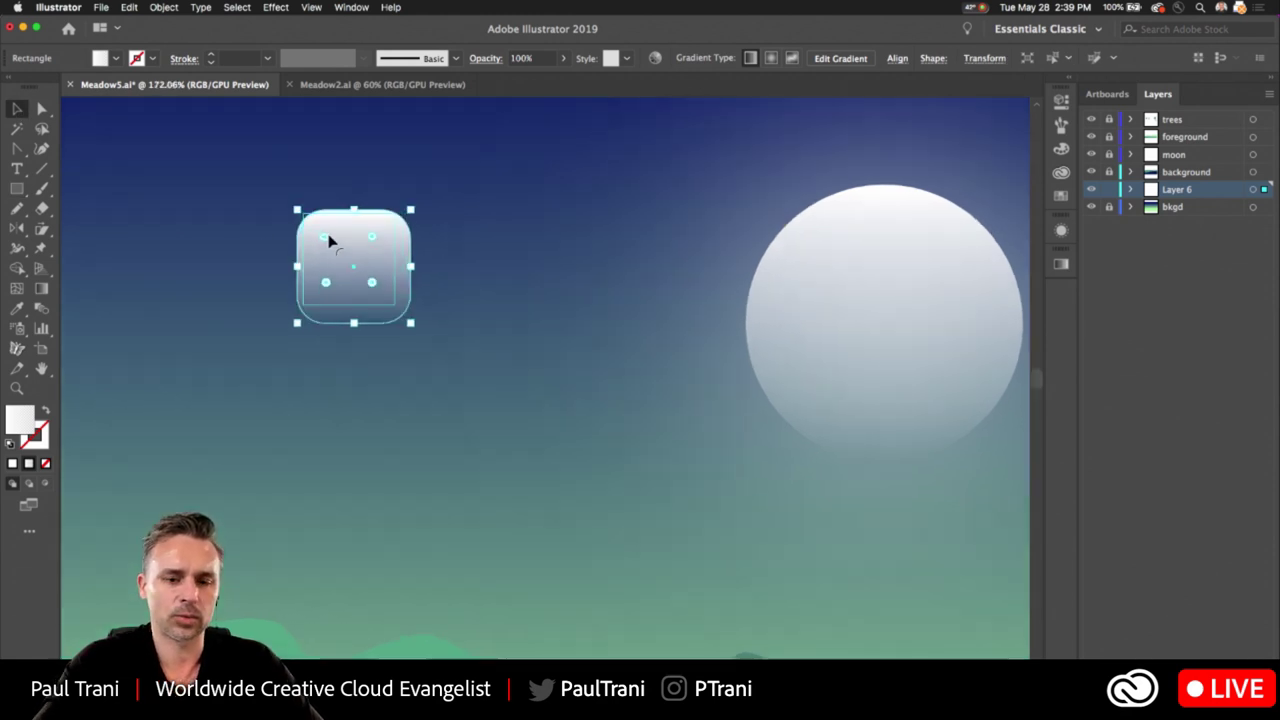
{"action": "scroll", "coordinate": [270, 232], "scroll_direction": "left", "scroll_amount": 3}
{"action": "scroll", "coordinate": [270, 232], "scroll_direction": "up", "scroll_amount": 2}
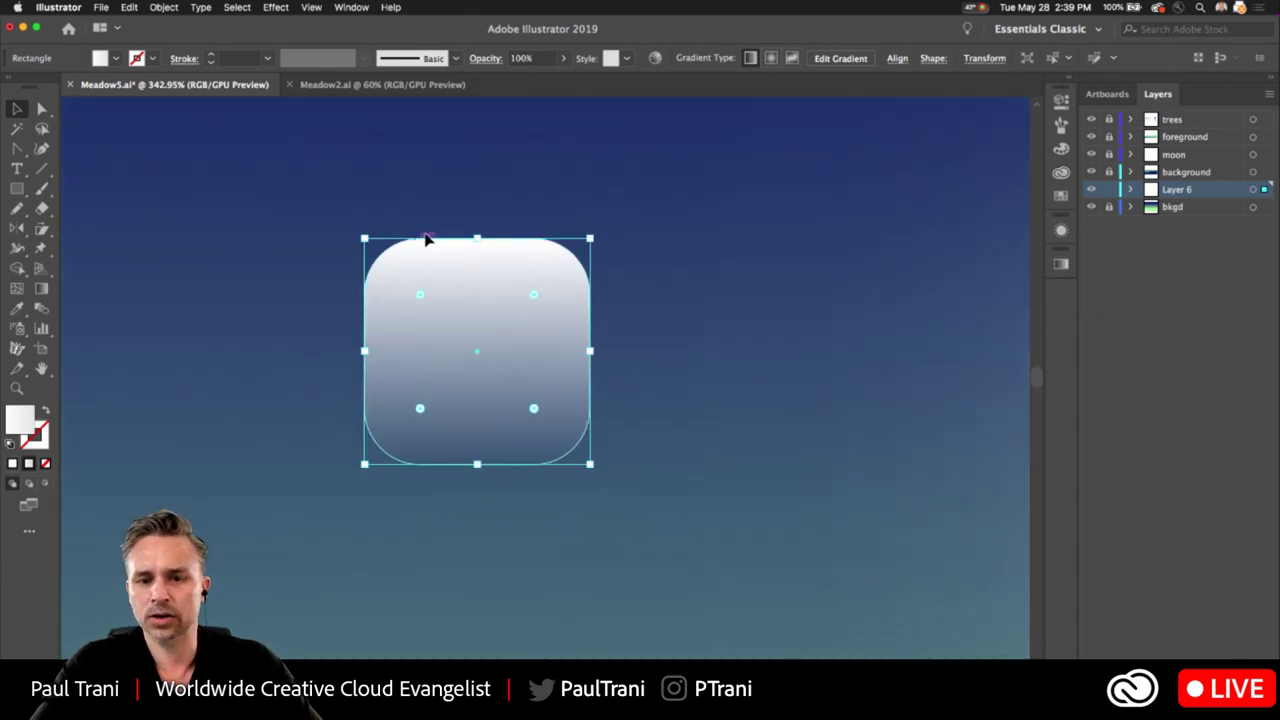
{"action": "scroll", "coordinate": [434, 300], "scroll_direction": "left", "scroll_amount": 2}
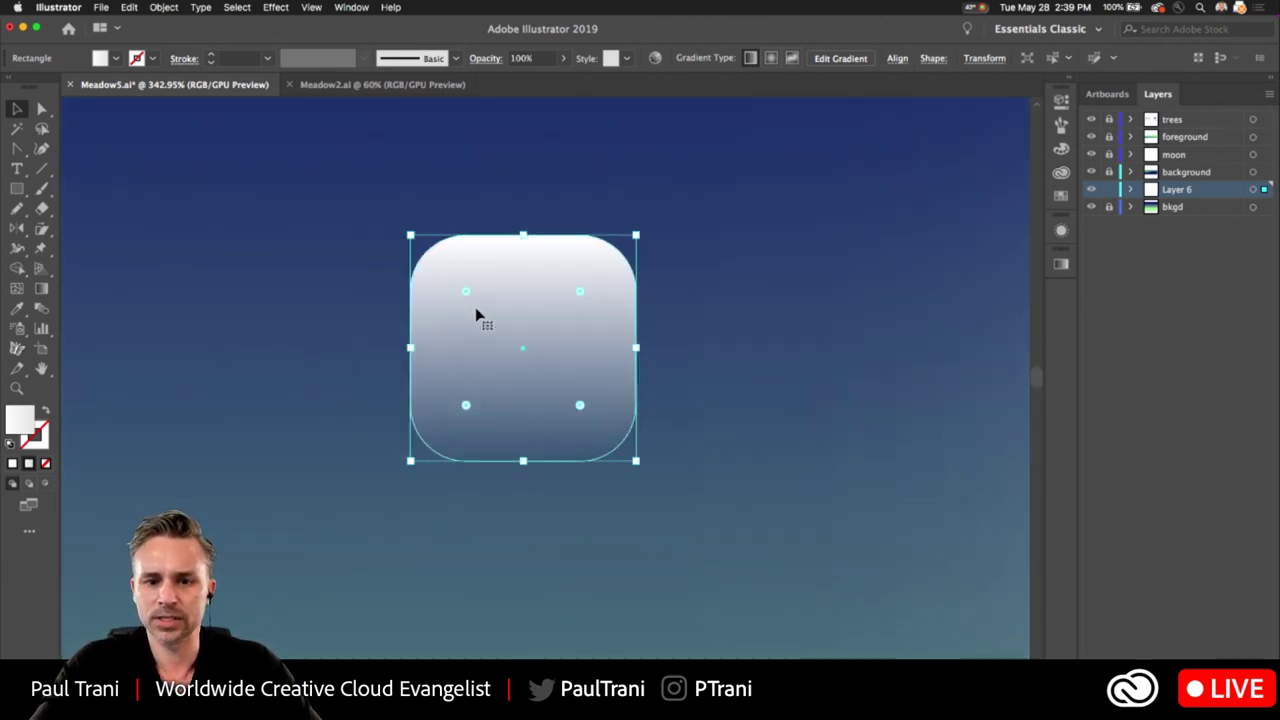
Reduce the corner rounding of the small square slightly and deselect it.
{"action": "key", "text": "a"}
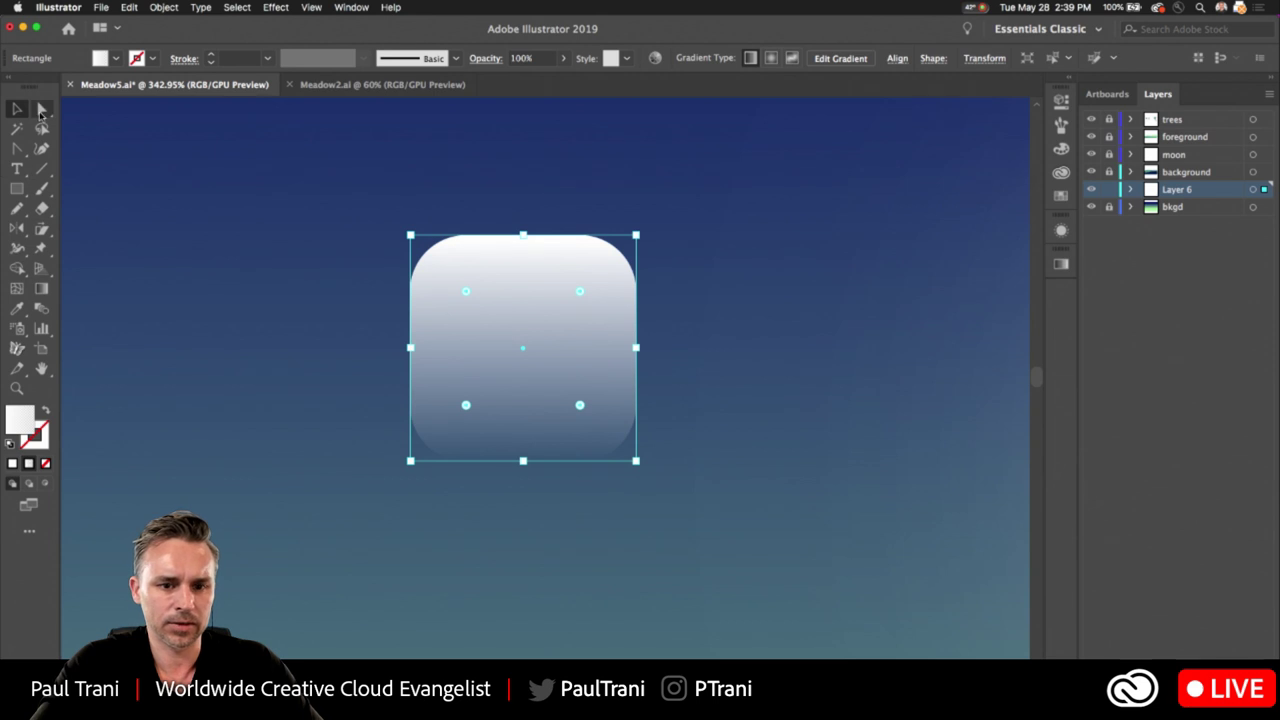
{"action": "key", "text": "super+h"}
{"action": "key", "text": "v"}
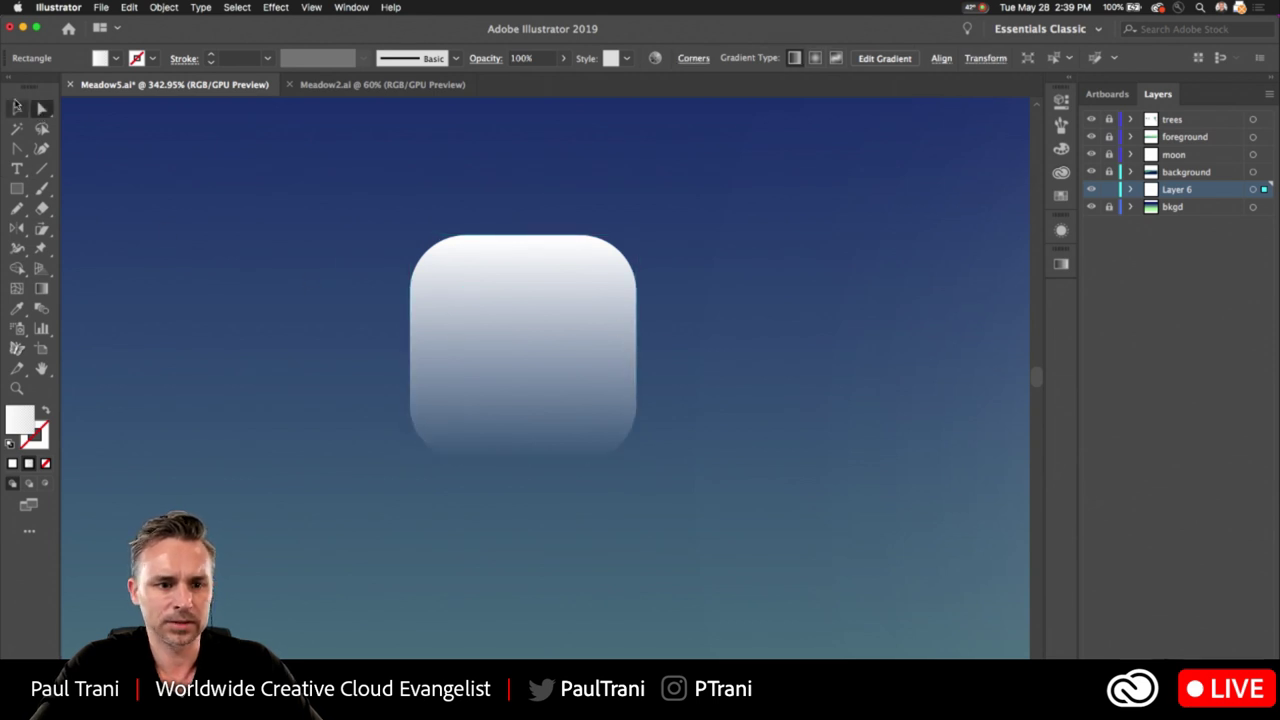
{"action": "key", "text": "super+h"}
{"action": "mouse_move", "coordinate": [466, 289]}
{"action": "left_mouse_down"}
{"action": "mouse_move", "coordinate": [477, 297]}
{"action": "mouse_move", "coordinate": [463, 288]}
{"action": "left_mouse_up"}
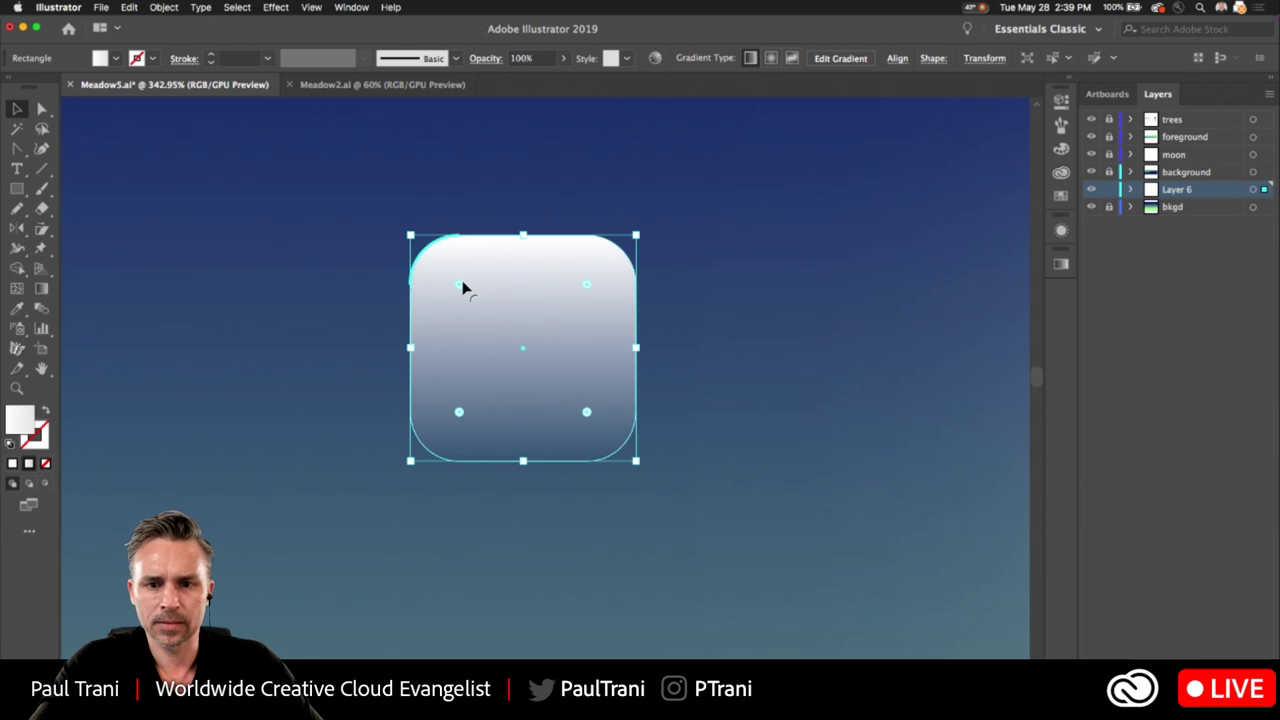
{"action": "left_click", "coordinate": [1068, 78]}
{"action": "left_click", "coordinate": [518, 178]}
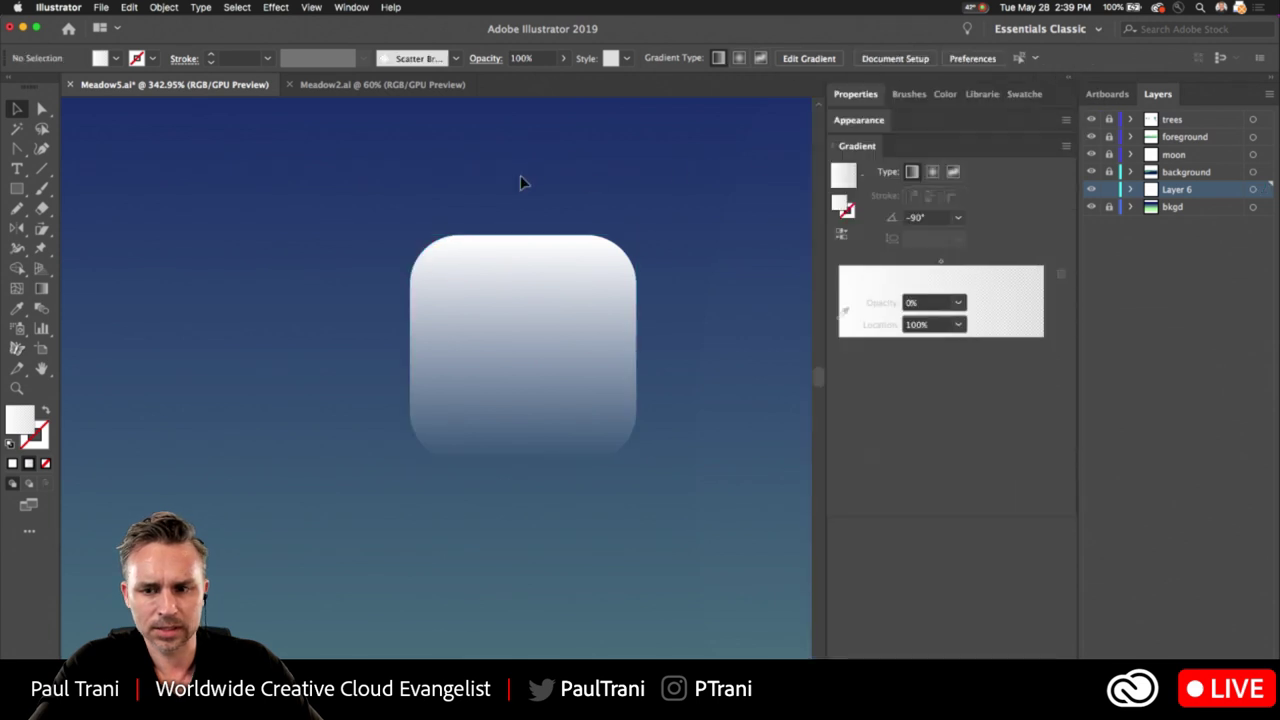
Examine the Global Edit options and properties of the rounded square in the sky.
{"action": "left_click", "coordinate": [555, 287]}
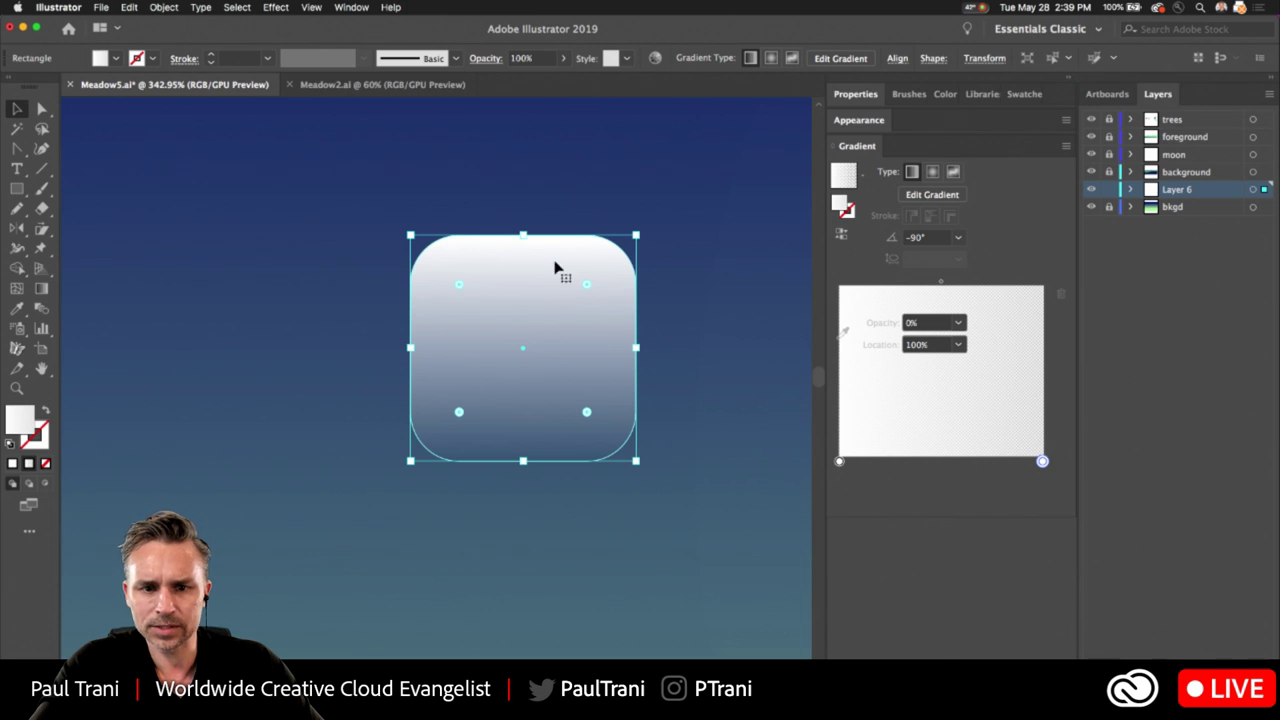
{"action": "left_click", "coordinate": [627, 59]}
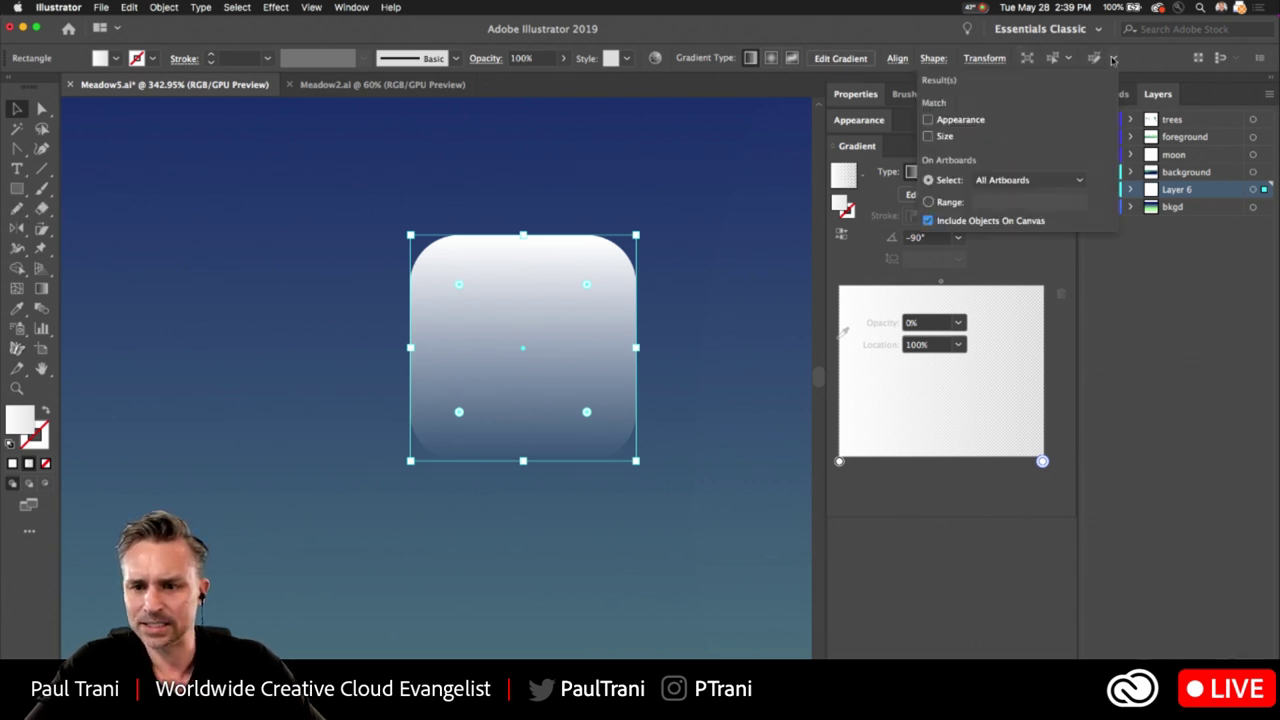
{"action": "left_click", "coordinate": [1113, 59]}
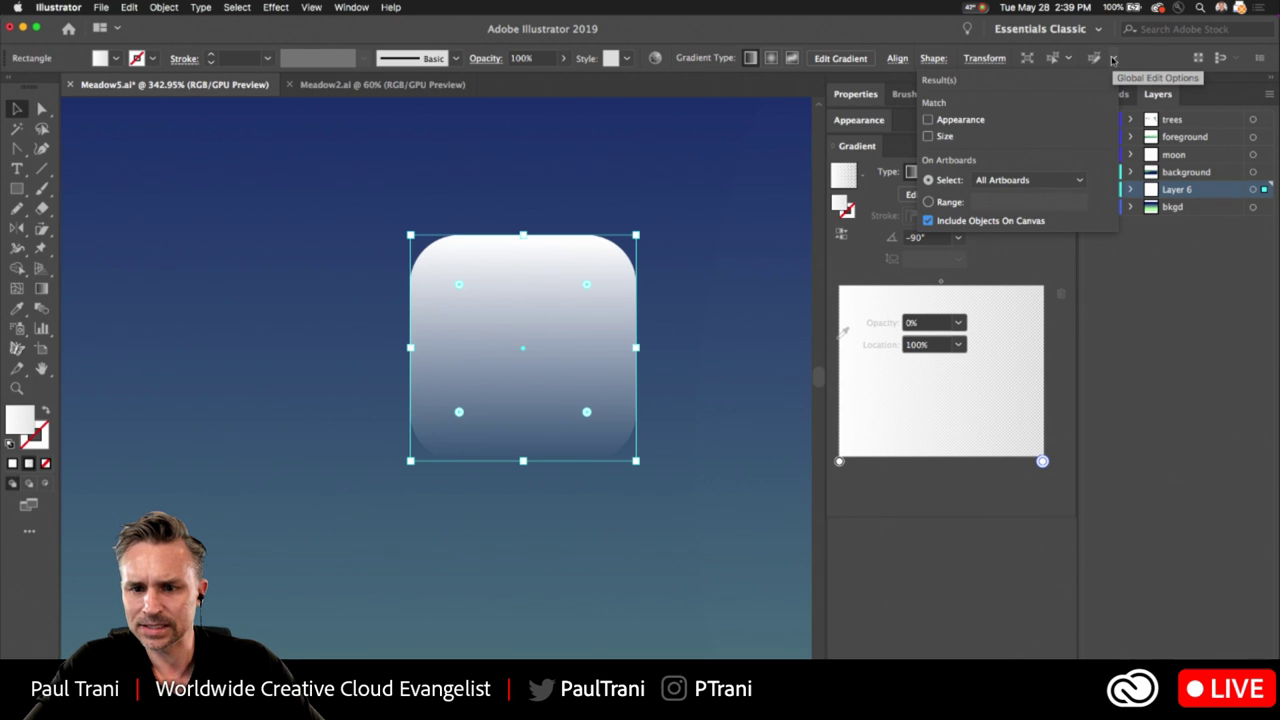
{"action": "left_click", "coordinate": [856, 94]}
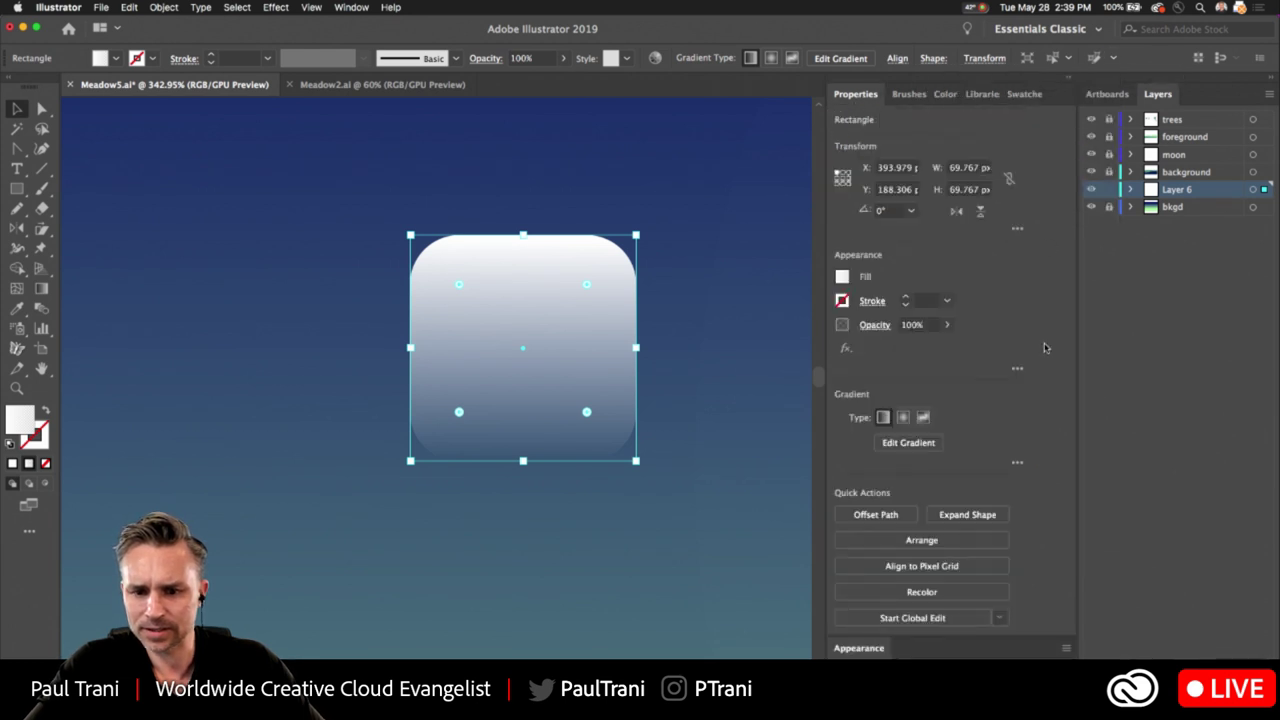
{"action": "left_click_drag", "start_coordinate": [520, 320], "coordinate": [514, 313]}
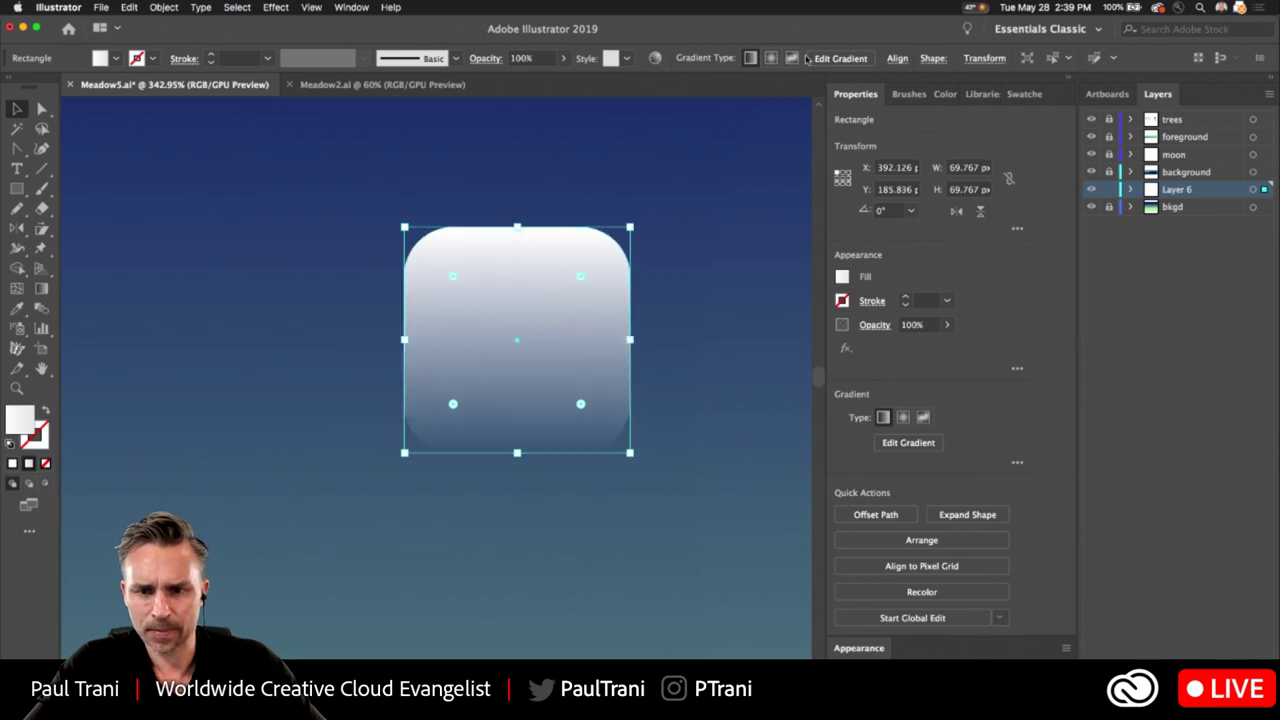
{"action": "left_click", "coordinate": [931, 59]}
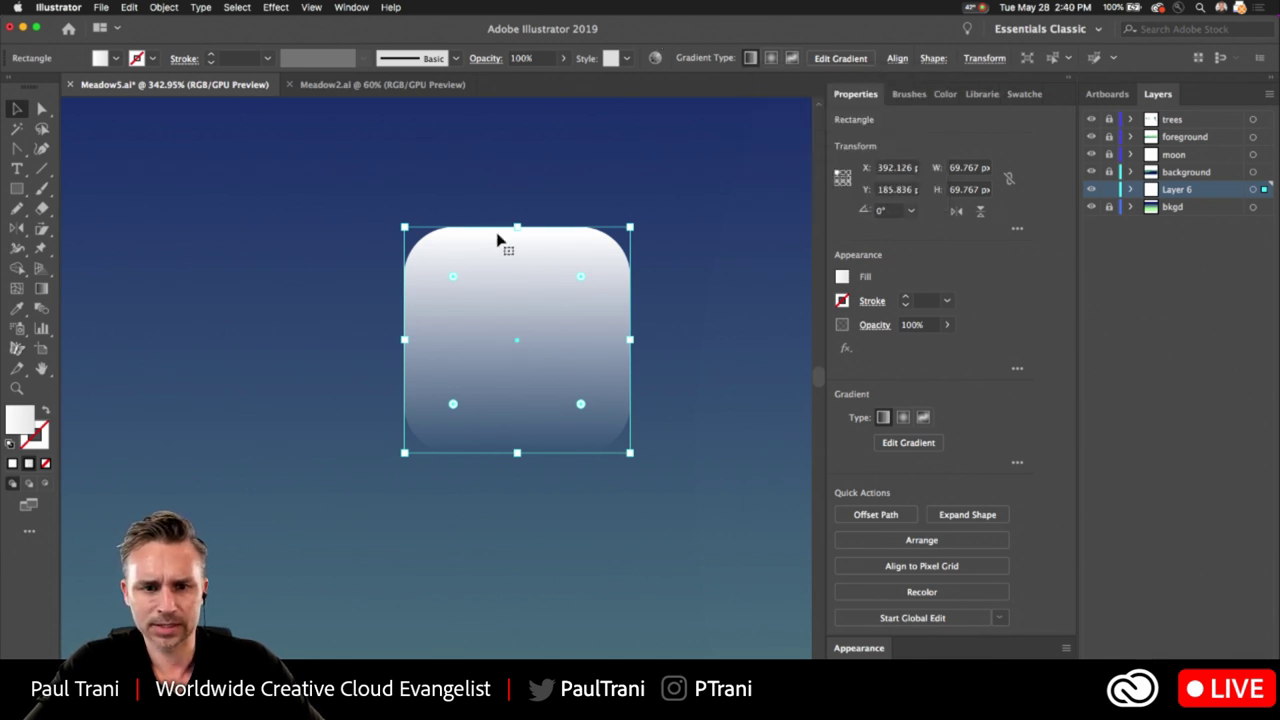
Delete the rounded square and draw a smaller sharp-cornered square of about 35 px in its place.
{"action": "key", "text": "Delete"}
{"action": "key", "text": "m"}
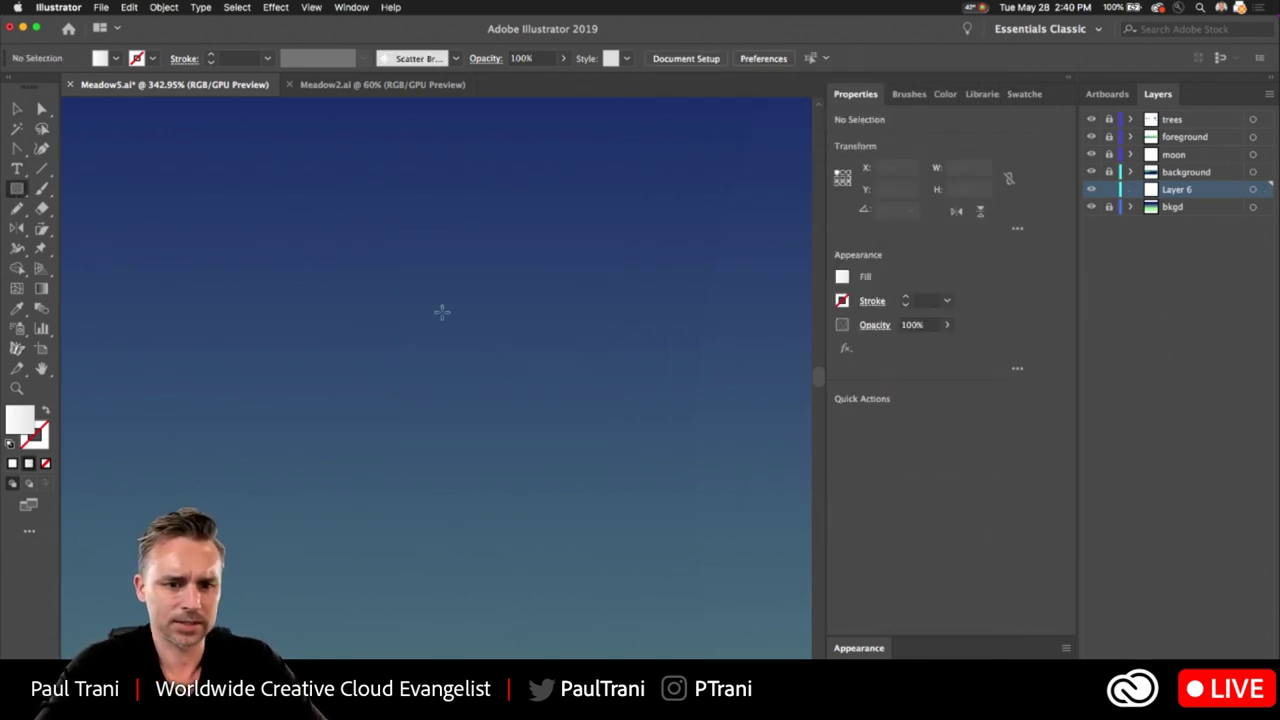
{"action": "left_click_drag", "start_coordinate": [405, 275], "coordinate": [470, 338]}
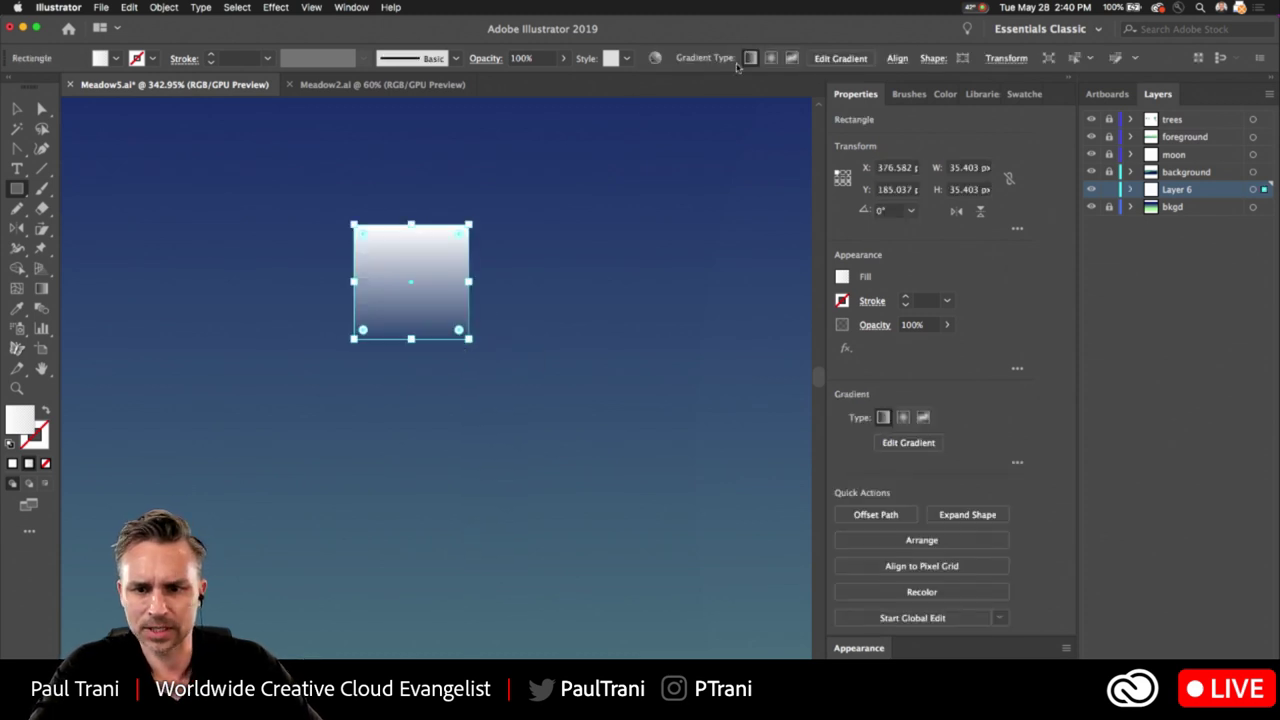
{"action": "left_click", "coordinate": [931, 58]}
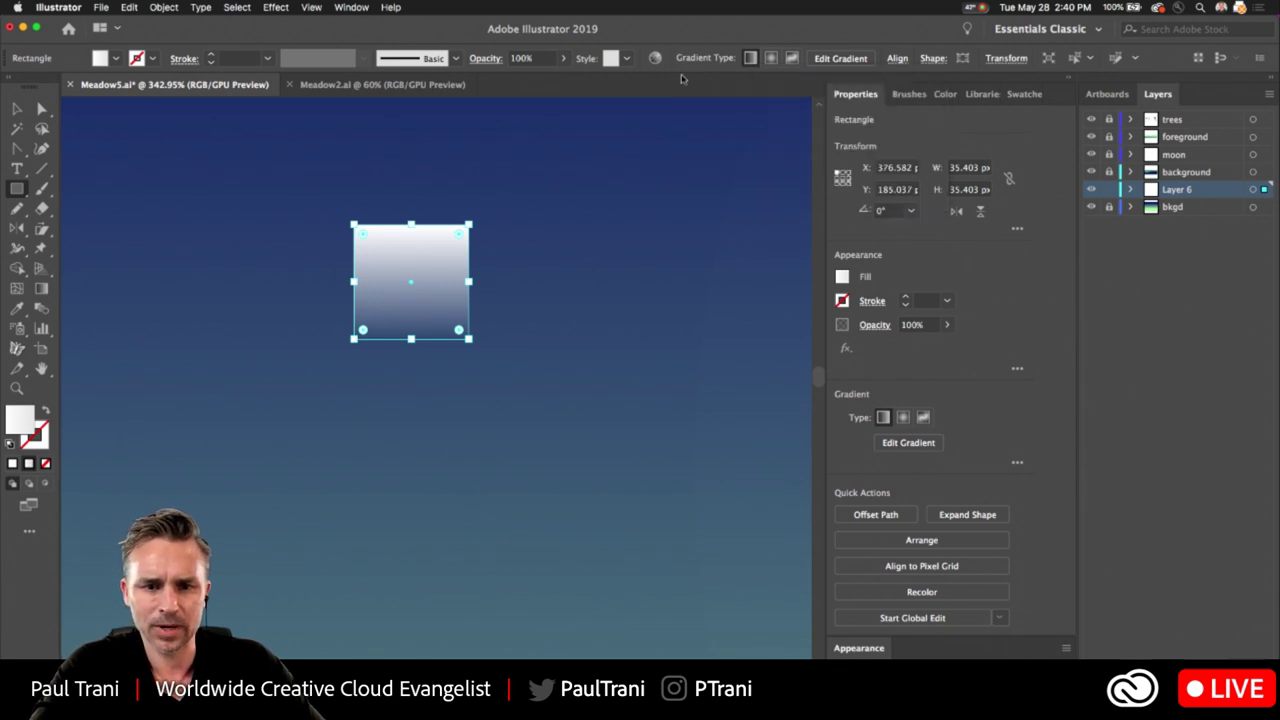
Move the sharp-cornered square aside and draw a rounded square of about 34 px next to it with the Rounded Rectangle tool.
{"action": "left_click", "coordinate": [15, 110]}
{"action": "left_click_drag", "start_coordinate": [390, 263], "coordinate": [570, 315]}
{"action": "left_click", "coordinate": [17, 188]}
{"action": "mouse_move", "coordinate": [17, 188]}
{"action": "left_mouse_down"}
{"action": "mouse_move", "coordinate": [70, 236]}
{"action": "mouse_move", "coordinate": [72, 210]}
{"action": "left_mouse_up"}
{"action": "left_click_drag", "start_coordinate": [187, 187], "coordinate": [299, 299]}
{"action": "key", "text": "v"}
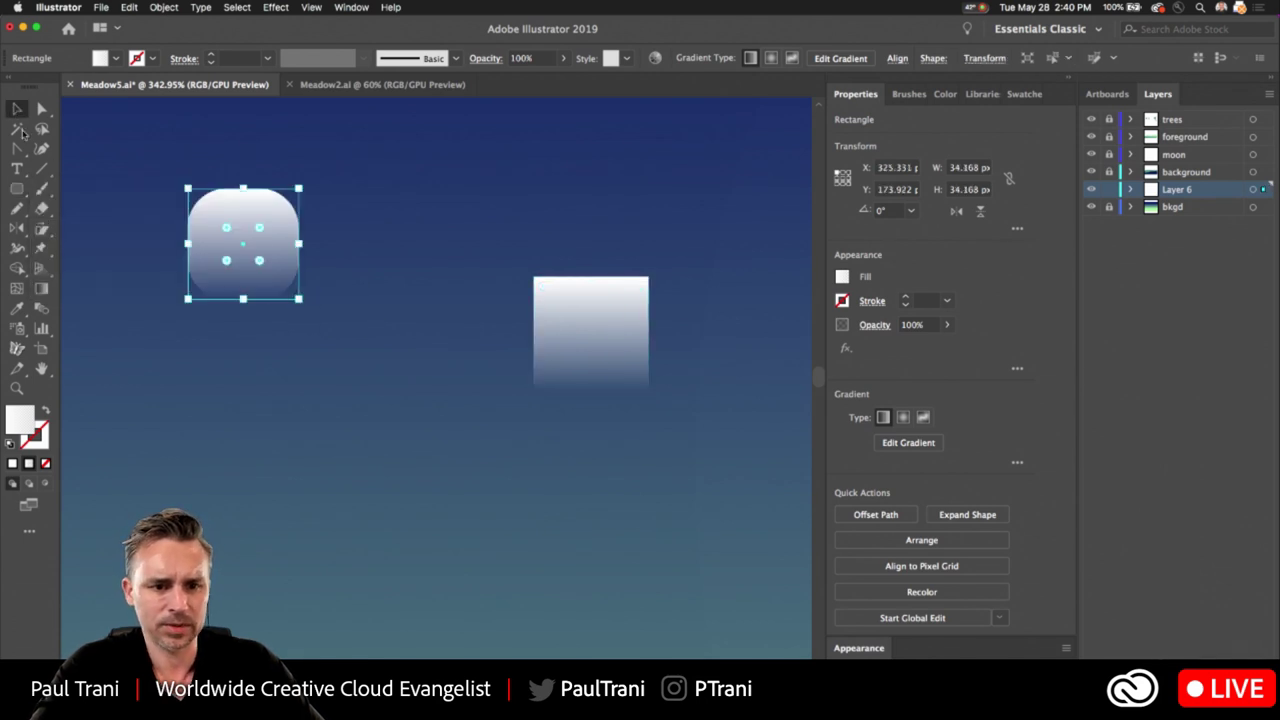
{"action": "left_click", "coordinate": [186, 302]}
{"action": "left_click_drag", "start_coordinate": [210, 252], "coordinate": [336, 314]}
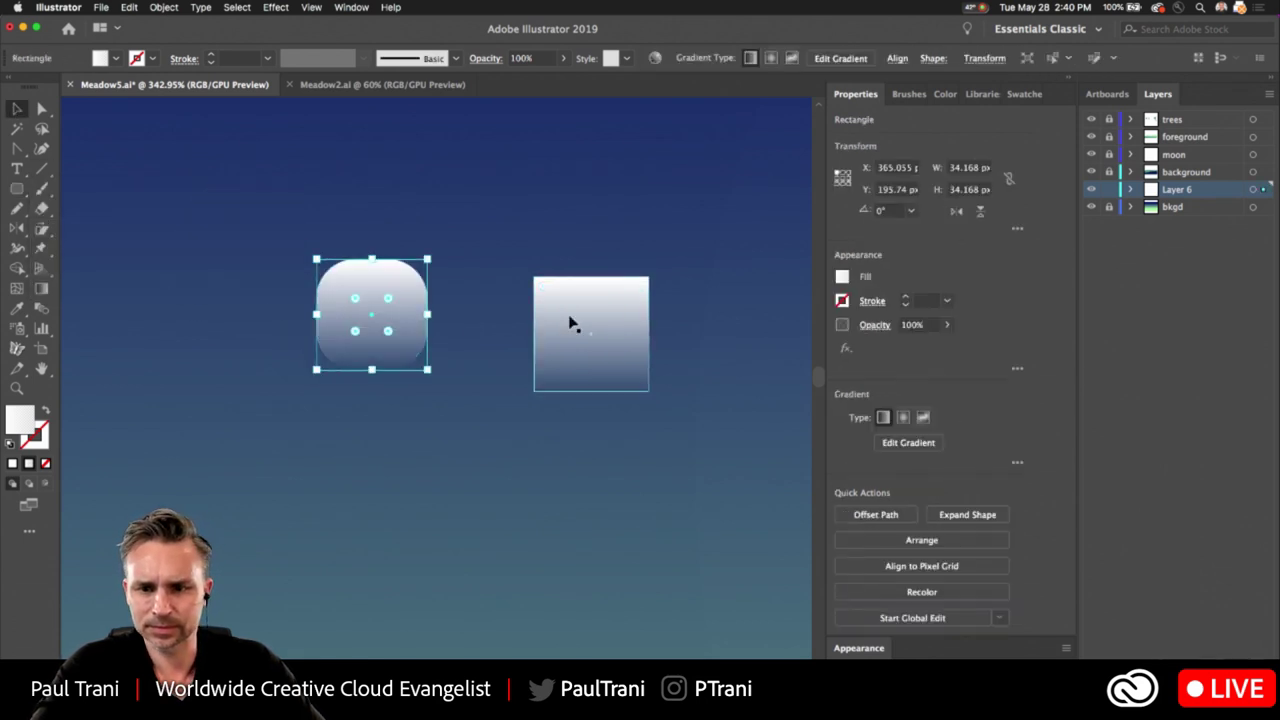
Bring the sharp-cornered square closer to the rounded one and rotate it about 20° clockwise.
{"action": "left_click", "coordinate": [571, 323]}
{"action": "left_click_drag", "start_coordinate": [569, 326], "coordinate": [537, 298]}
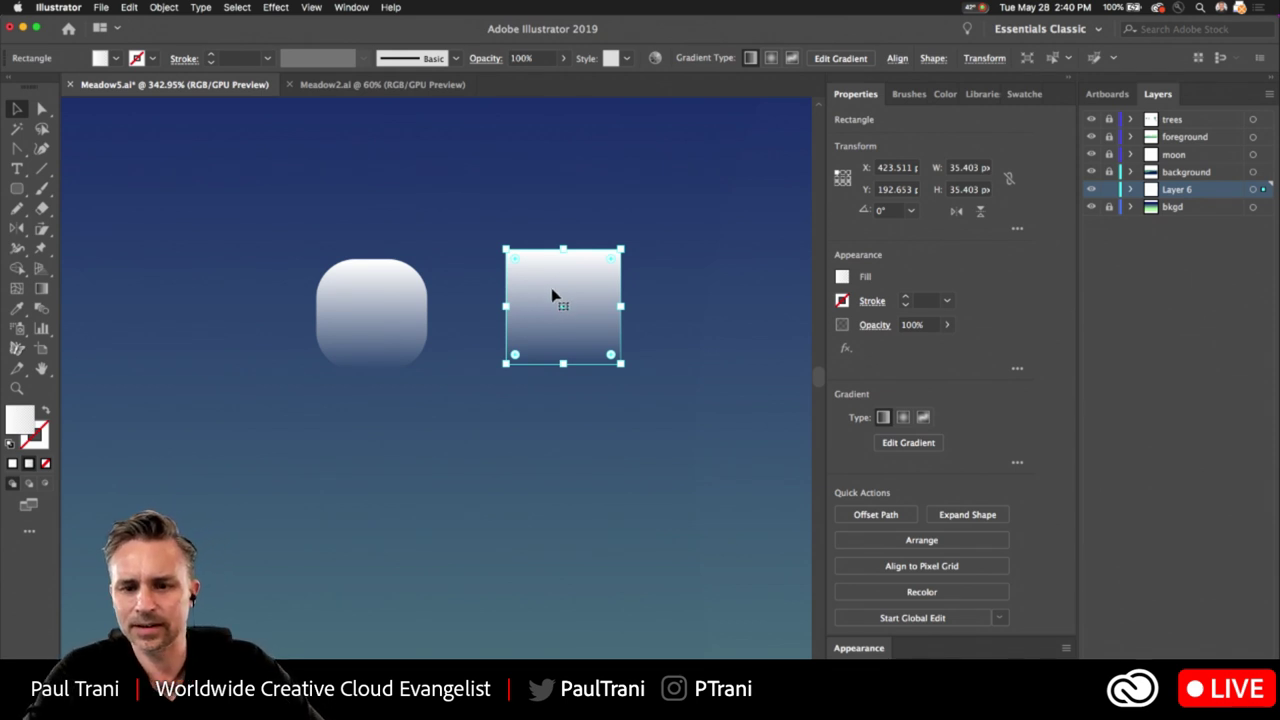
{"action": "left_click_drag", "start_coordinate": [506, 247], "coordinate": [529, 232]}
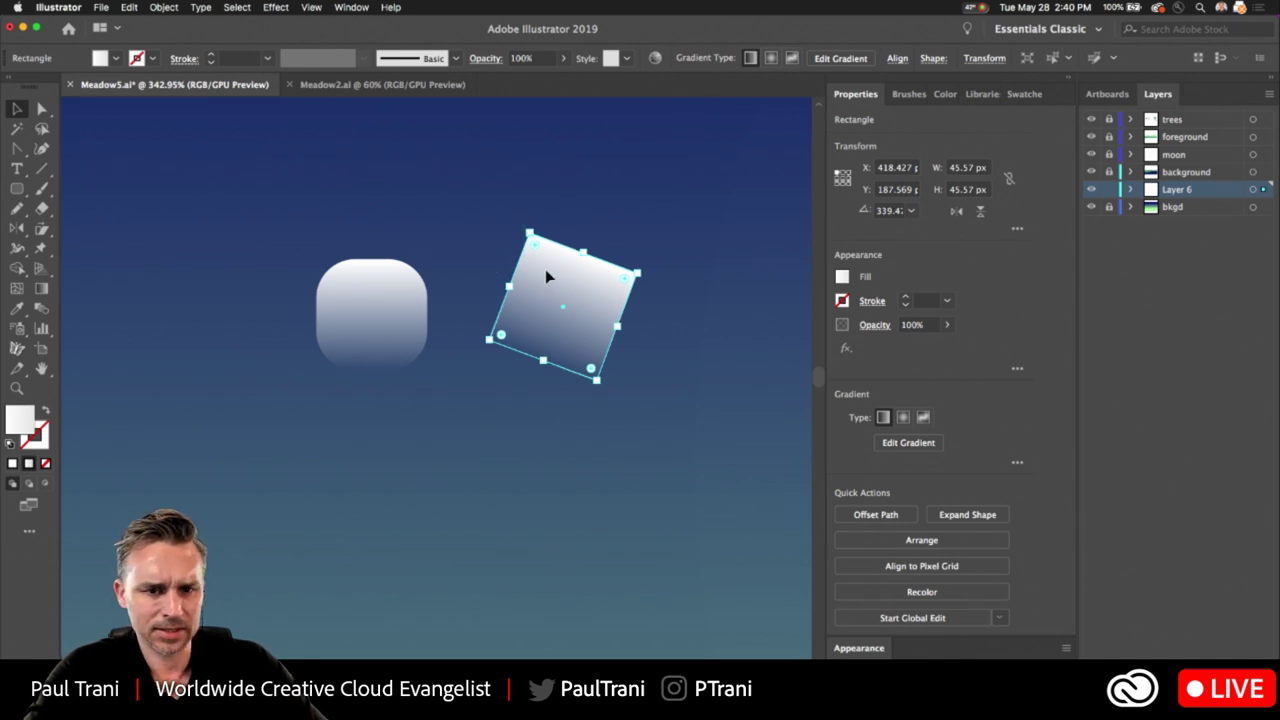
{"action": "mouse_move", "coordinate": [549, 274]}
{"action": "left_mouse_down"}
{"action": "mouse_move", "coordinate": [544, 259]}
{"action": "mouse_move", "coordinate": [549, 289]}
{"action": "left_mouse_up"}
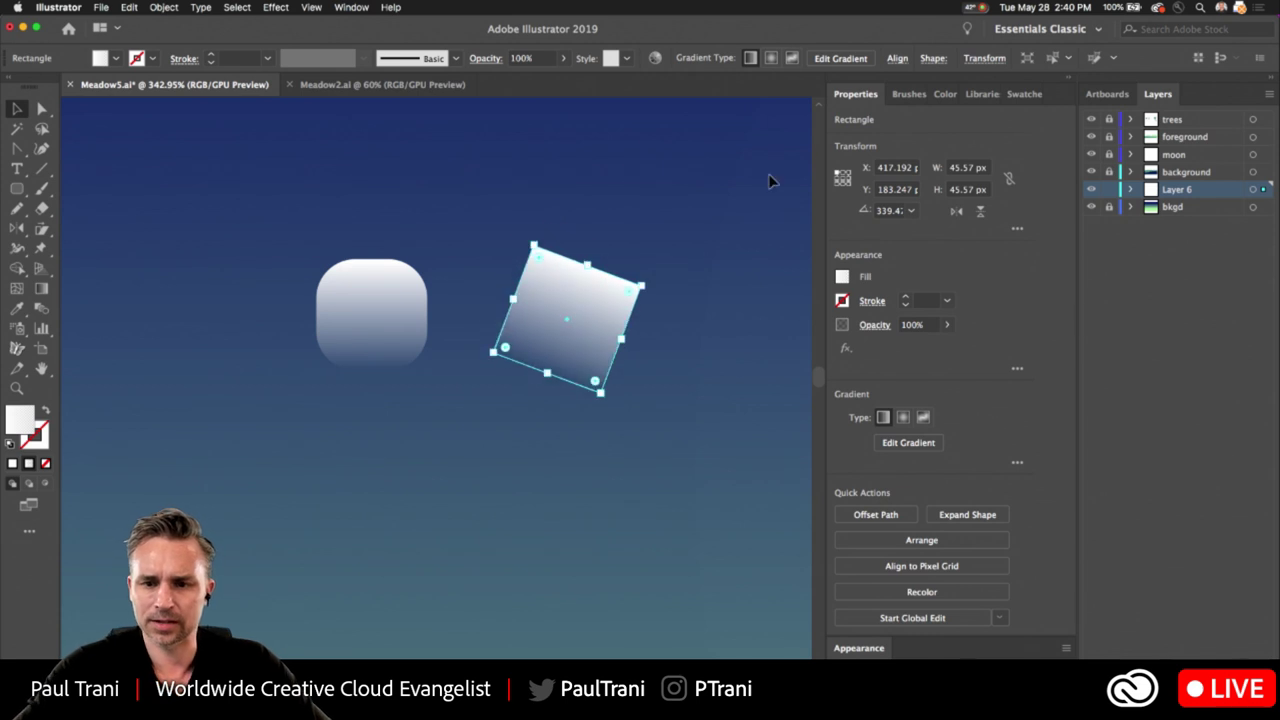
Replace the rotated square's gradient fill with the solid white swatch and deselect it.
{"action": "left_click", "coordinate": [842, 277]}
{"action": "left_click", "coordinate": [681, 423]}
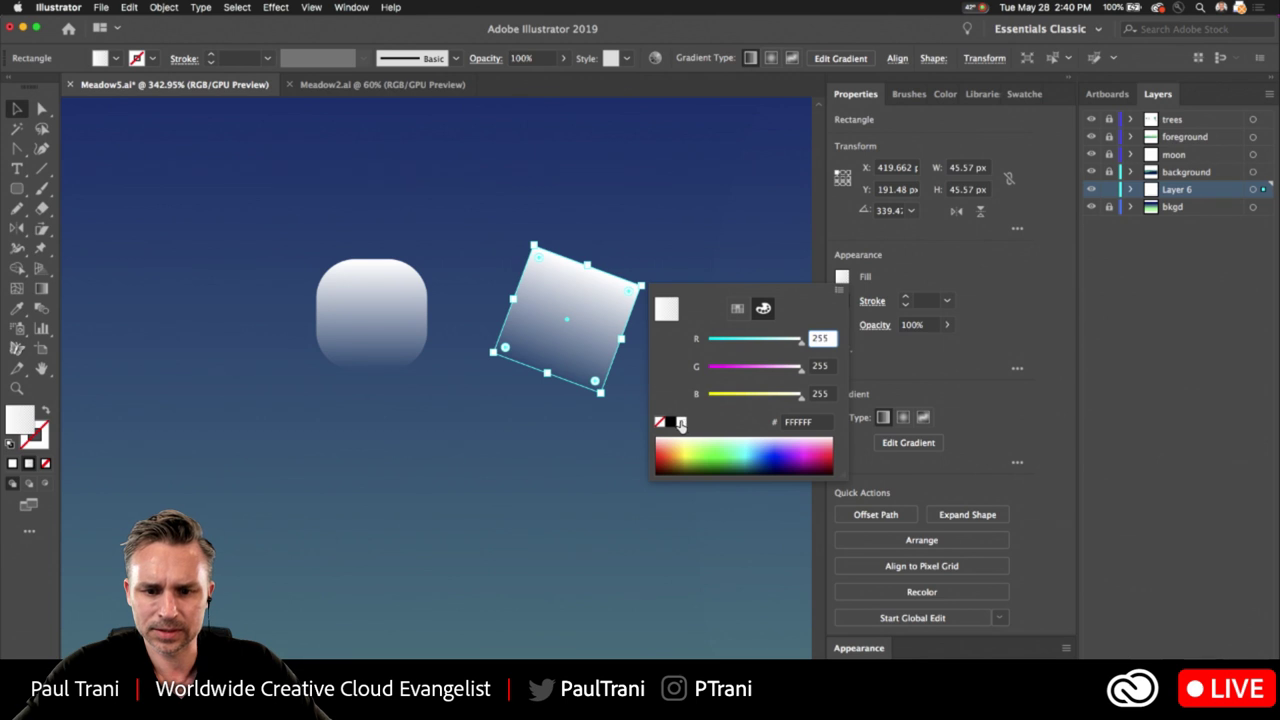
{"action": "left_click", "coordinate": [505, 290]}
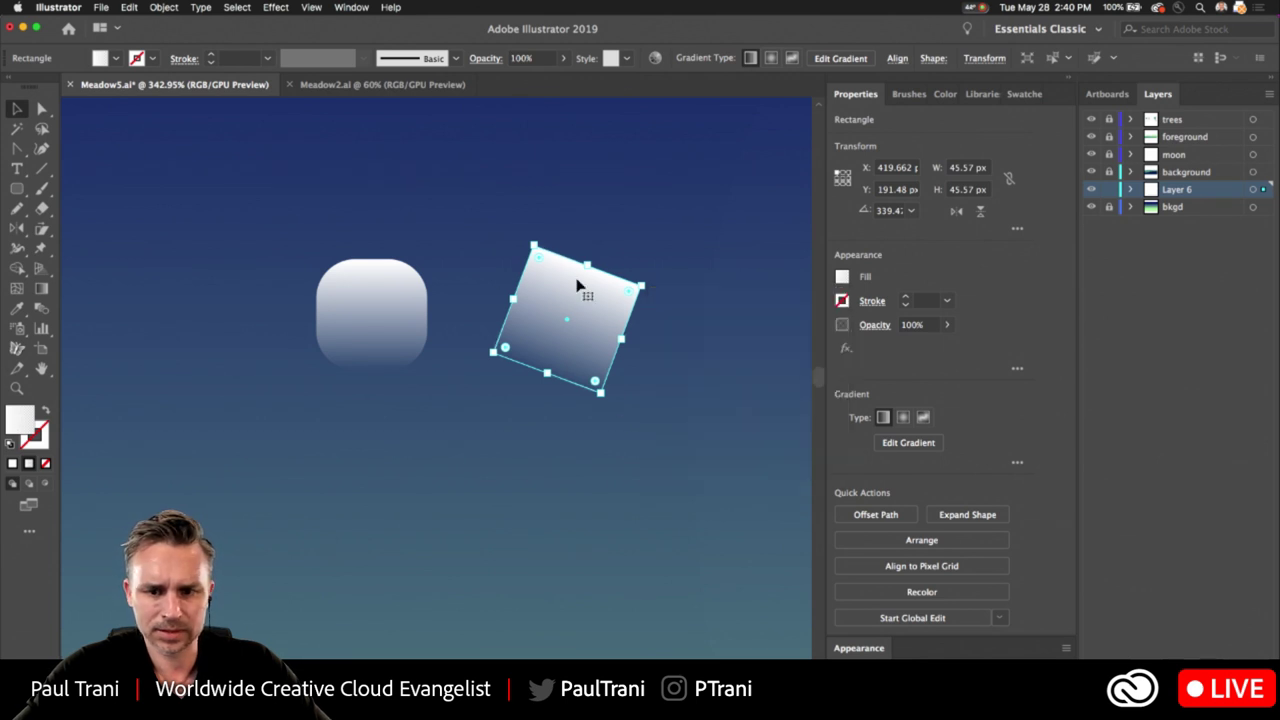
{"action": "left_click", "coordinate": [864, 650]}
{"action": "left_click", "coordinate": [916, 587]}
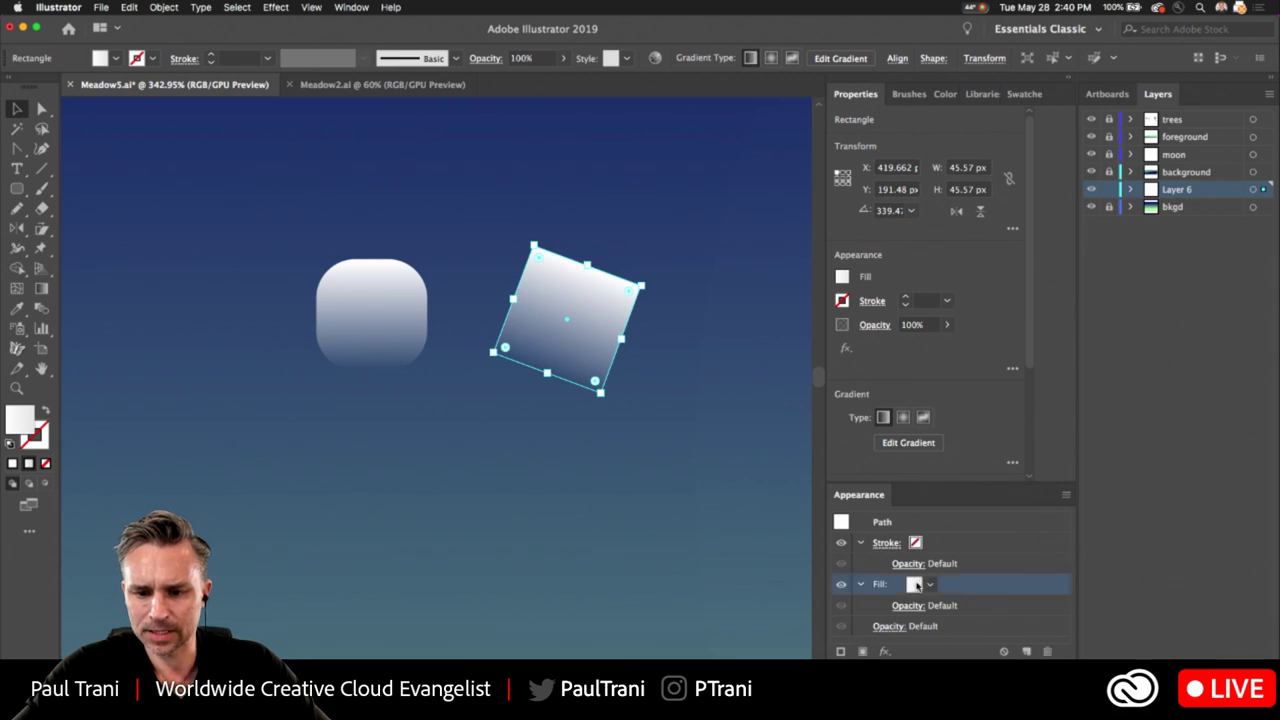
{"action": "left_click", "coordinate": [929, 587]}
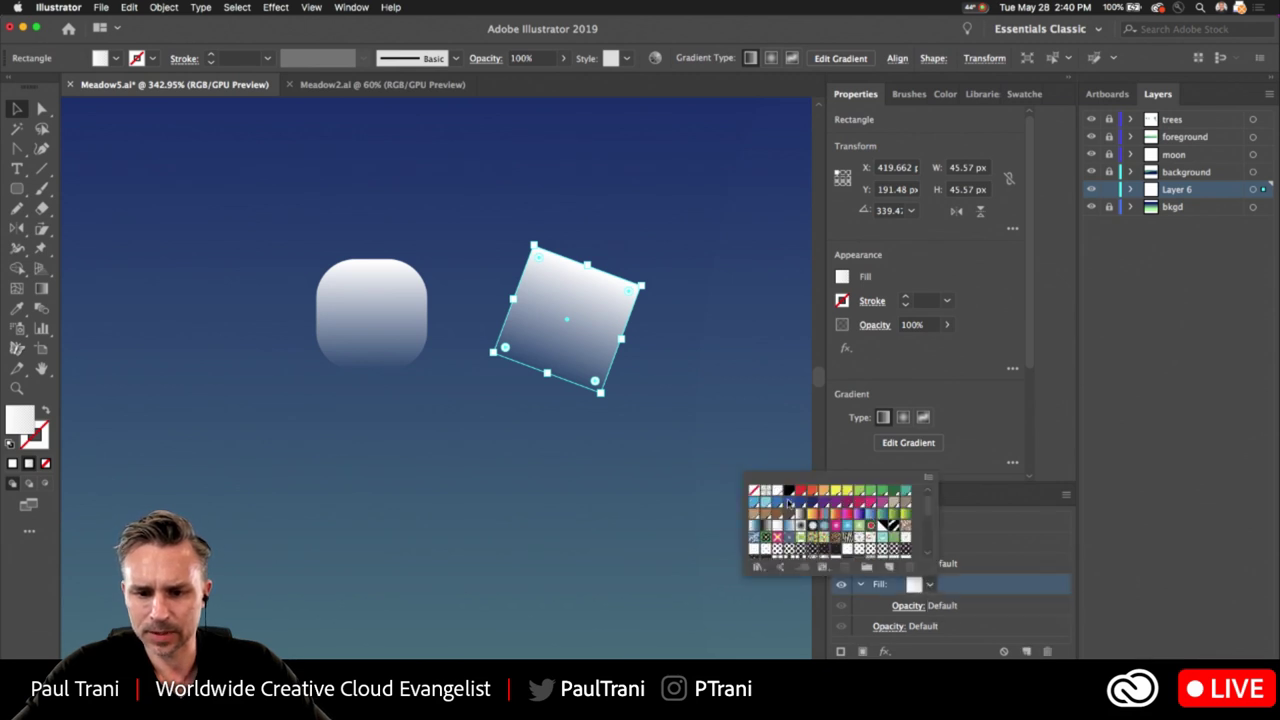
{"action": "left_click", "coordinate": [778, 492]}
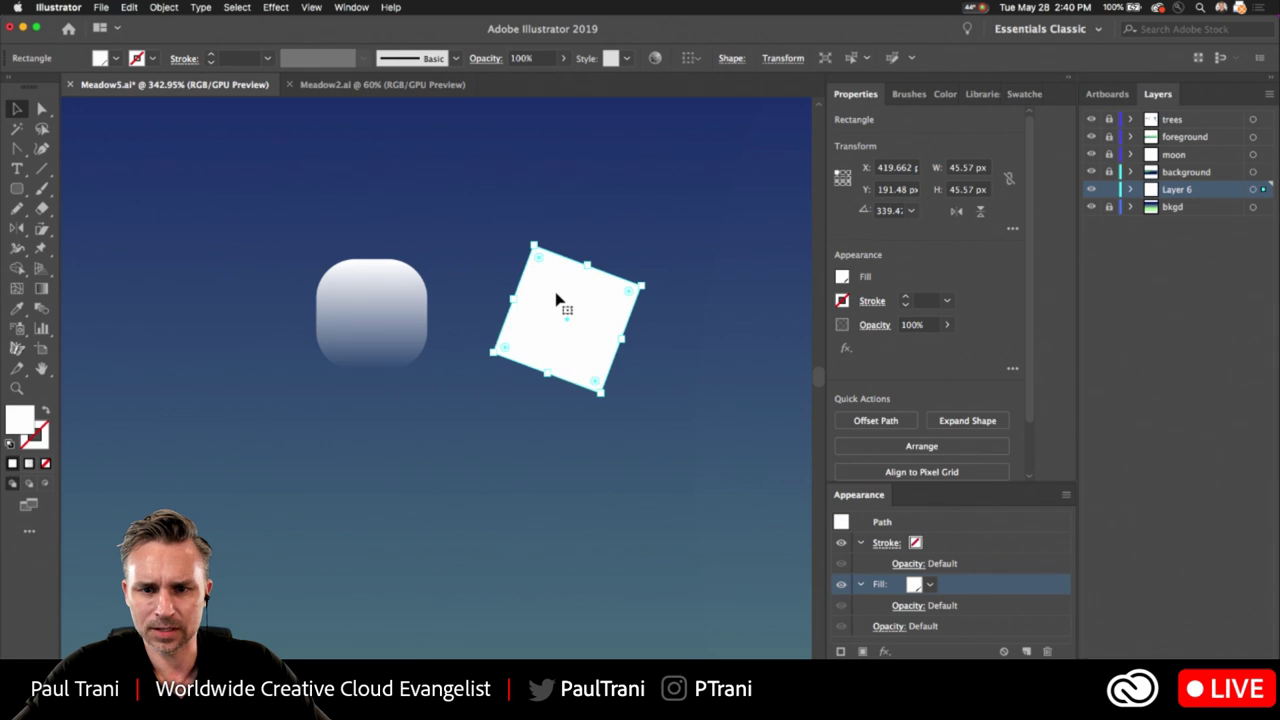
{"action": "left_click", "coordinate": [471, 206]}
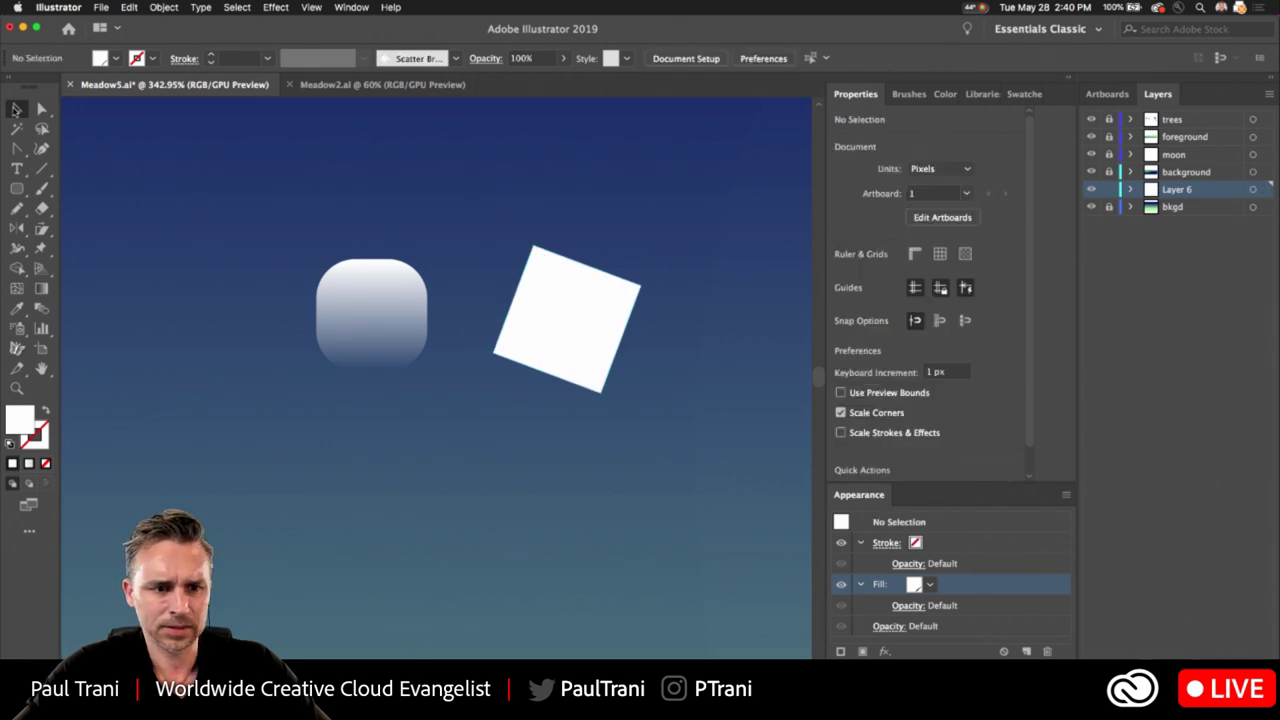
Try to start a Global Edit on the rotated white square and check its matching options.
{"action": "left_click", "coordinate": [588, 342]}
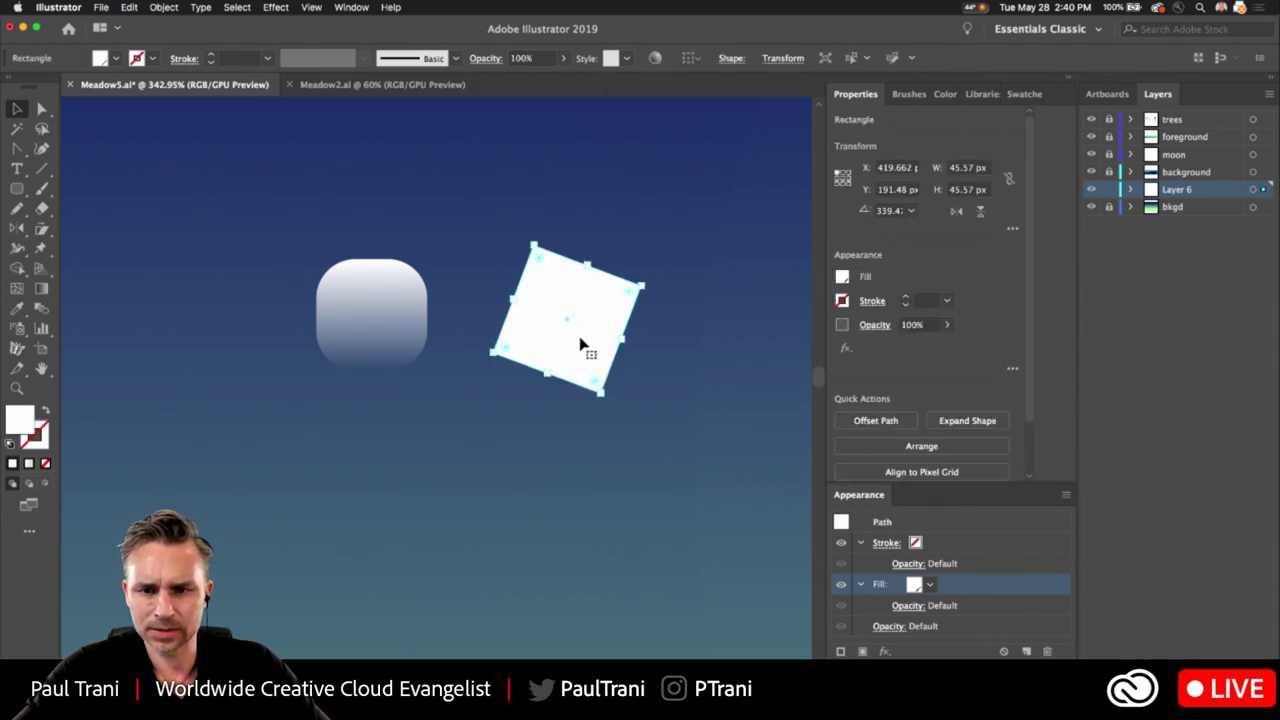
{"action": "left_click", "coordinate": [892, 57]}
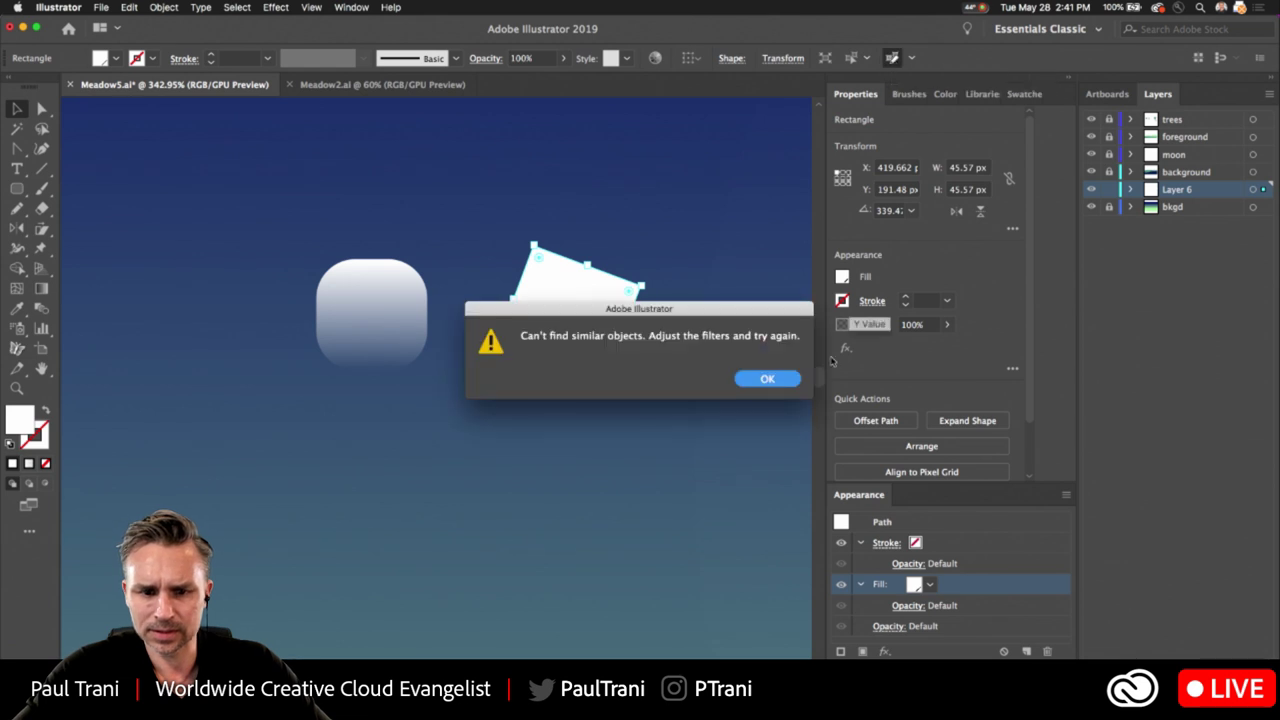
{"action": "left_click", "coordinate": [775, 380]}
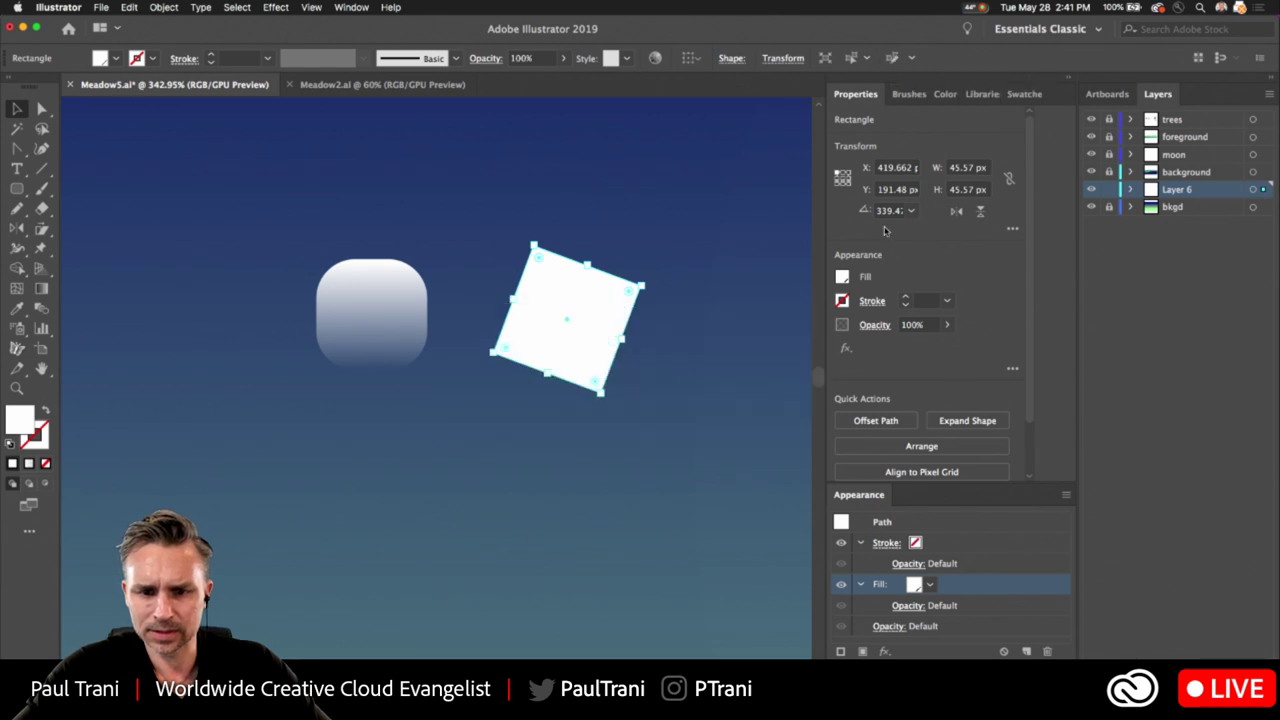
{"action": "left_click", "coordinate": [912, 60]}
{"action": "left_click", "coordinate": [912, 60]}
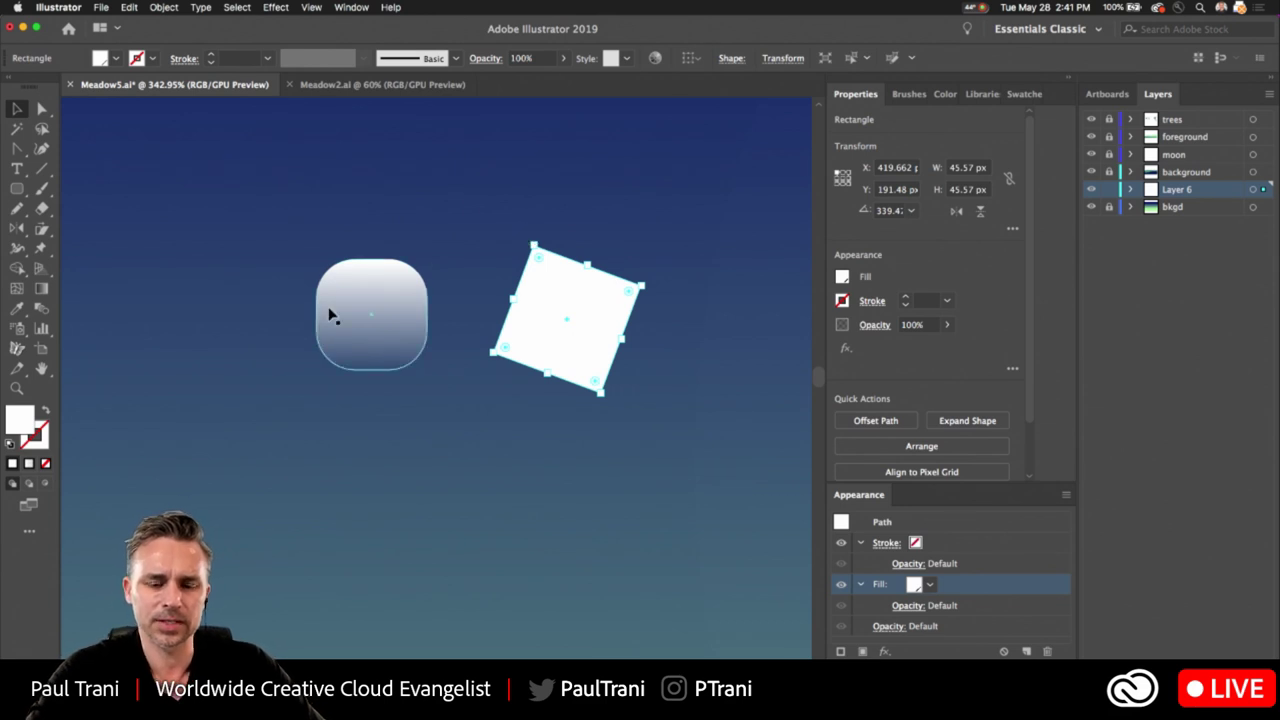
Delete the rounded square and draw a new sharp-cornered square of about 43 px beside the rotated one.
{"action": "left_click", "coordinate": [389, 297]}
{"action": "left_click", "coordinate": [460, 310]}
{"action": "key", "text": "Delete"}
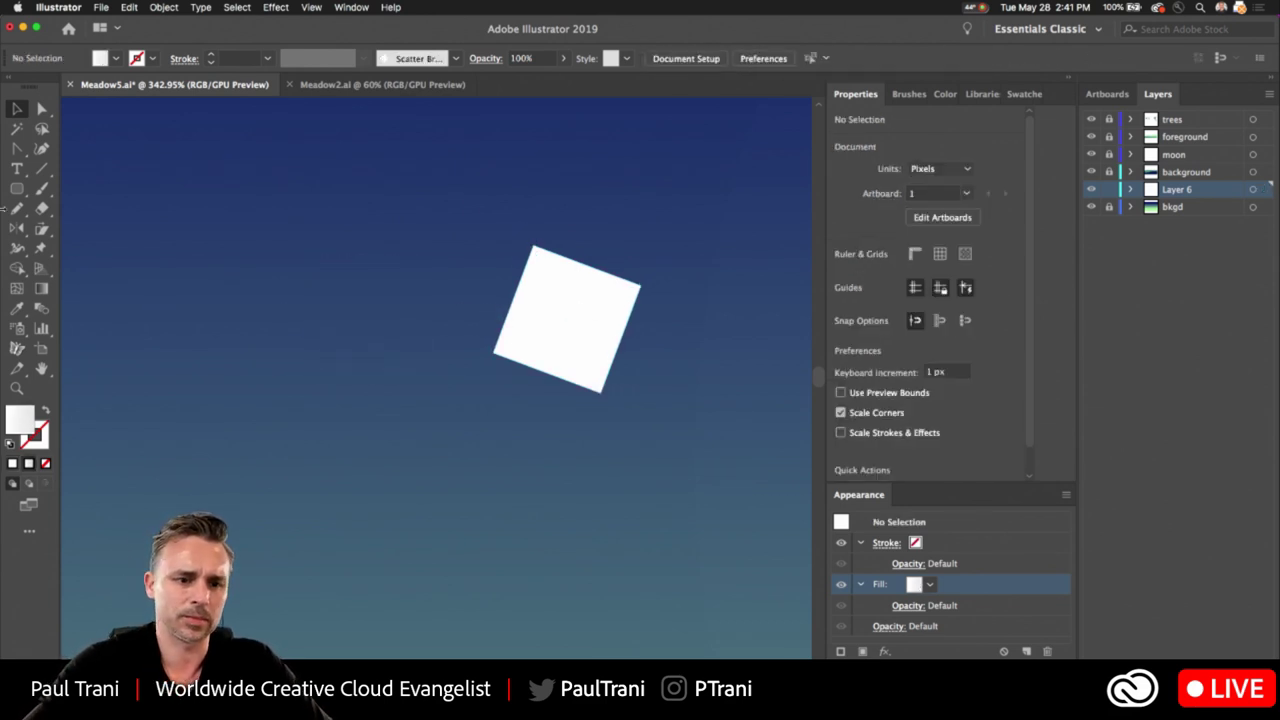
{"action": "left_click_drag", "start_coordinate": [17, 188], "coordinate": [95, 190]}
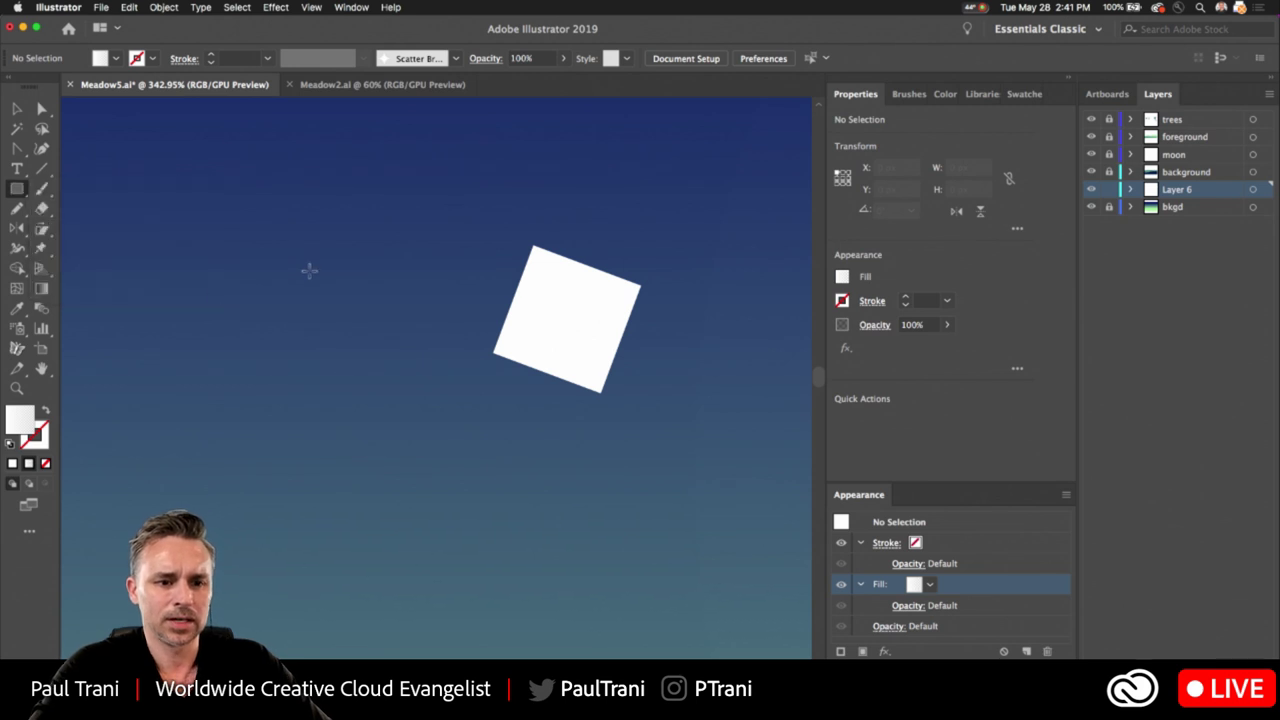
{"action": "left_click_drag", "start_coordinate": [307, 269], "coordinate": [328, 313]}
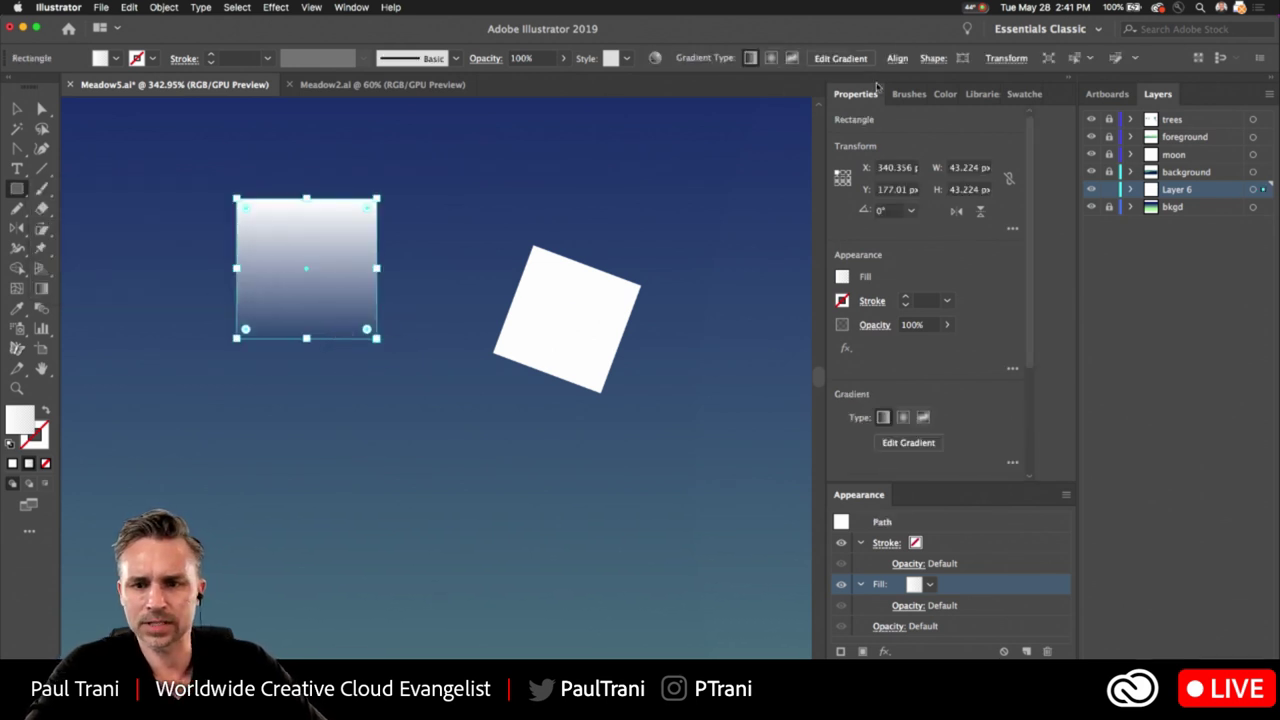
{"action": "key", "text": "v"}
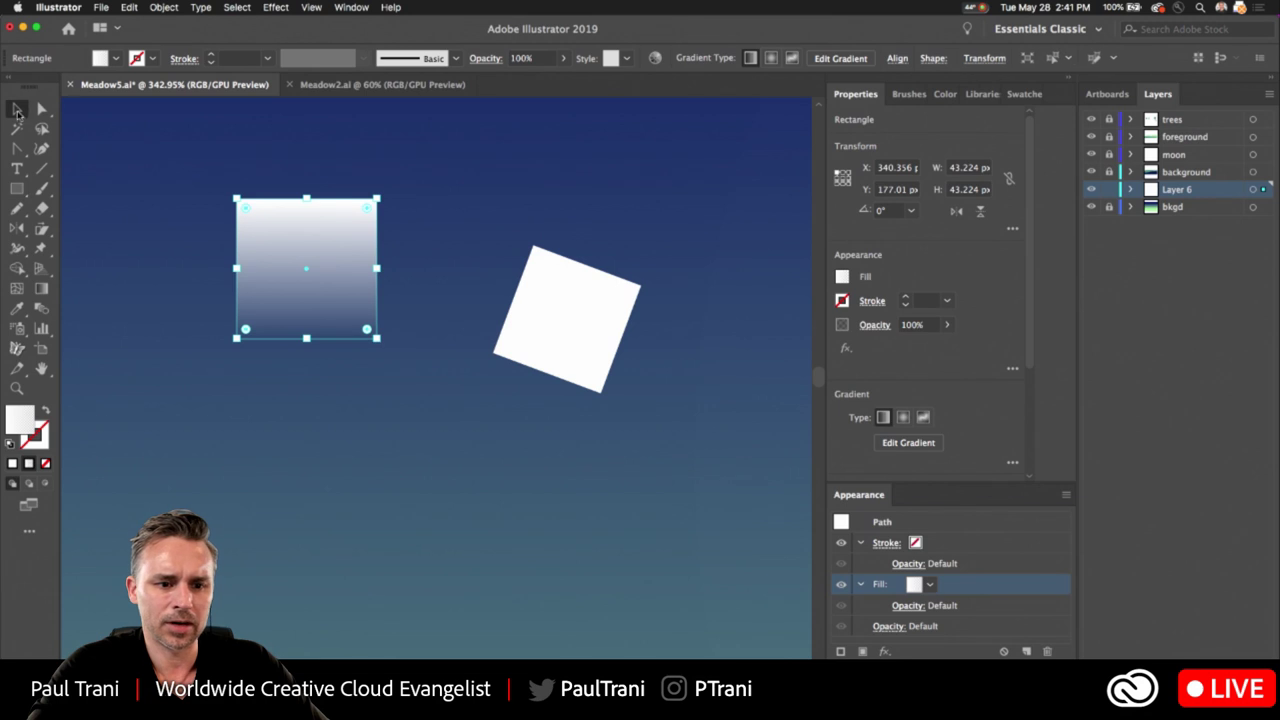
Copy the rotated square's white fill onto the new square with the Eyedropper and move the new square closer to it.
{"action": "key", "text": "ctrl+z"}
{"action": "key", "text": "ctrl+z"}
{"action": "key", "text": "ctrl+z"}
{"action": "key", "text": "ctrl+z"}
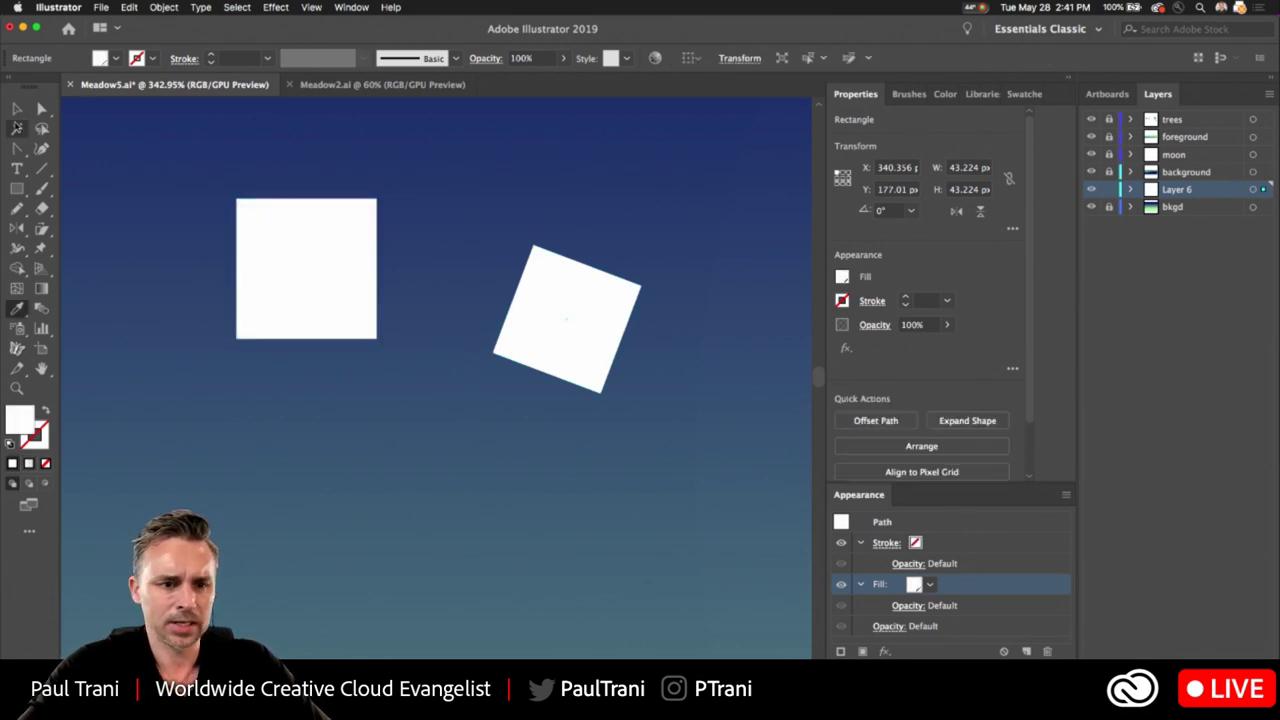
{"action": "key", "text": "ctrl+z"}
{"action": "key", "text": "ctrl+z"}
{"action": "key", "text": "ctrl+z"}
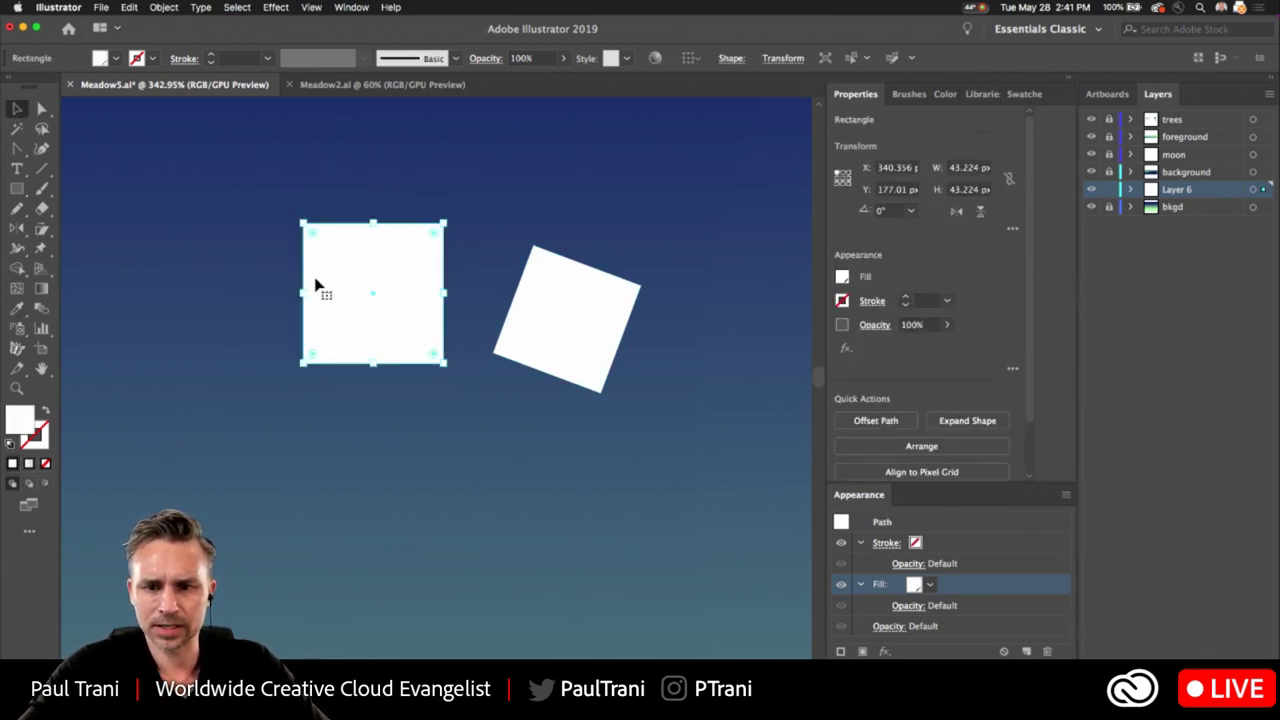
Try rounding the upright white square's corners to about 6.9 px with the rotated square removed, and undo both changes.
{"action": "left_click", "coordinate": [328, 236]}
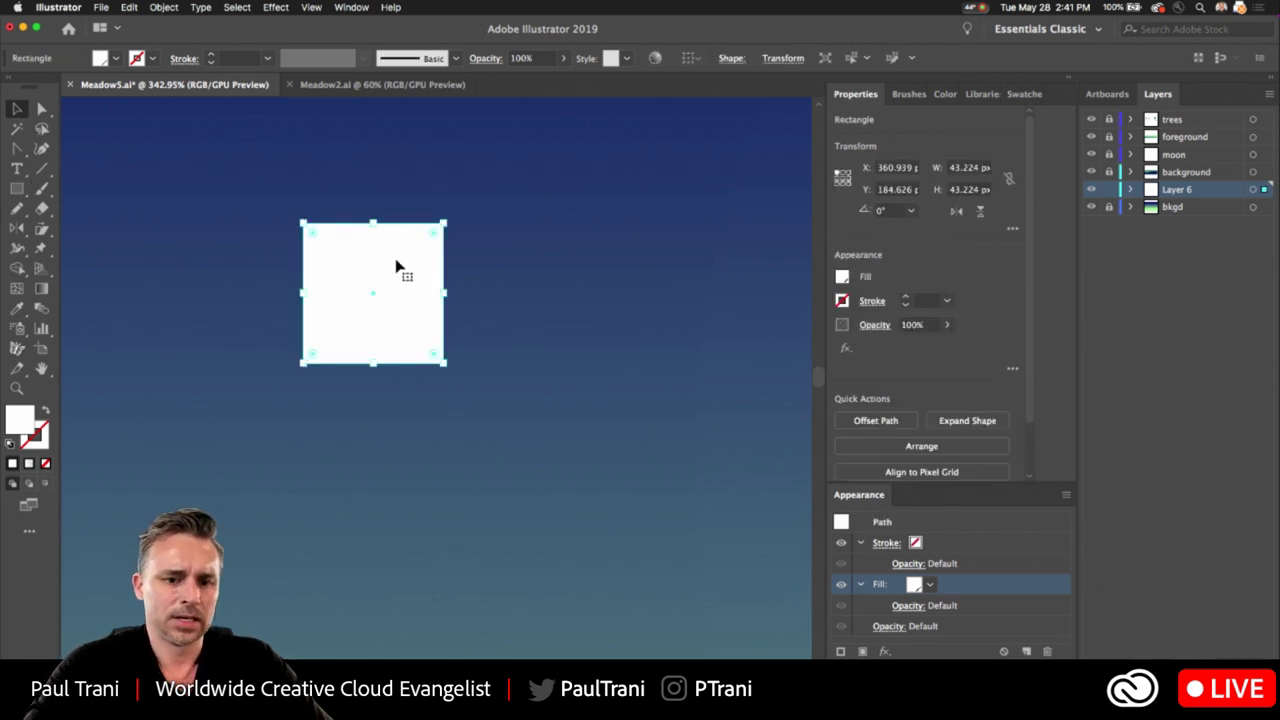
{"action": "left_click_drag", "start_coordinate": [314, 238], "coordinate": [326, 251]}
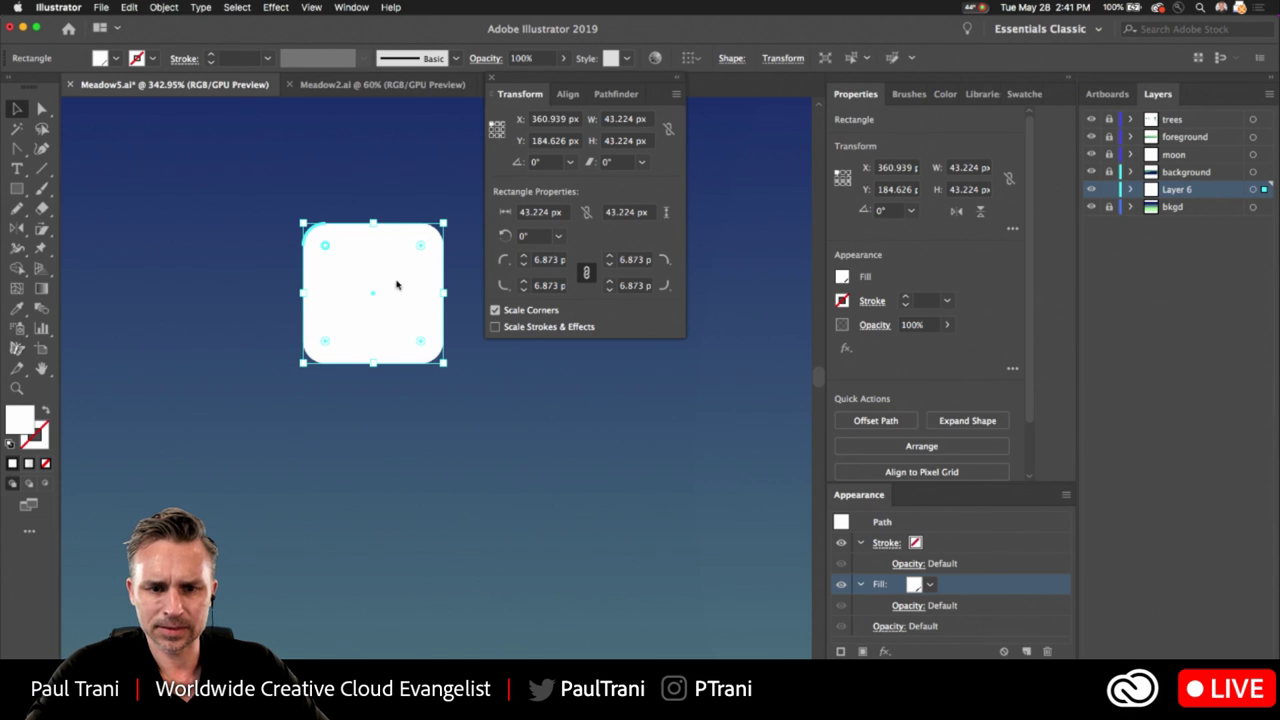
{"action": "left_click", "coordinate": [18, 109]}
{"action": "key", "text": "ctrl+z"}
{"action": "key", "text": "ctrl+z"}
{"action": "key", "text": "ctrl+z"}
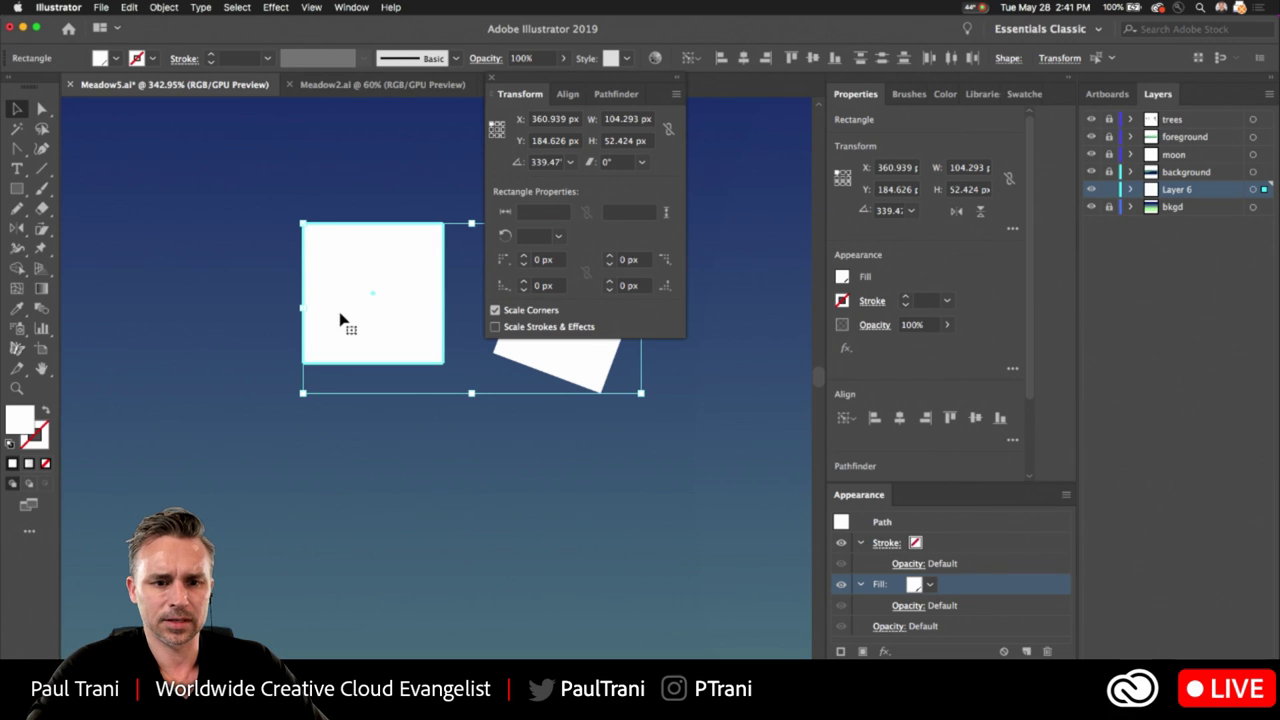
Delete the rotated white square and select the remaining upright white square.
{"action": "left_click", "coordinate": [436, 136]}
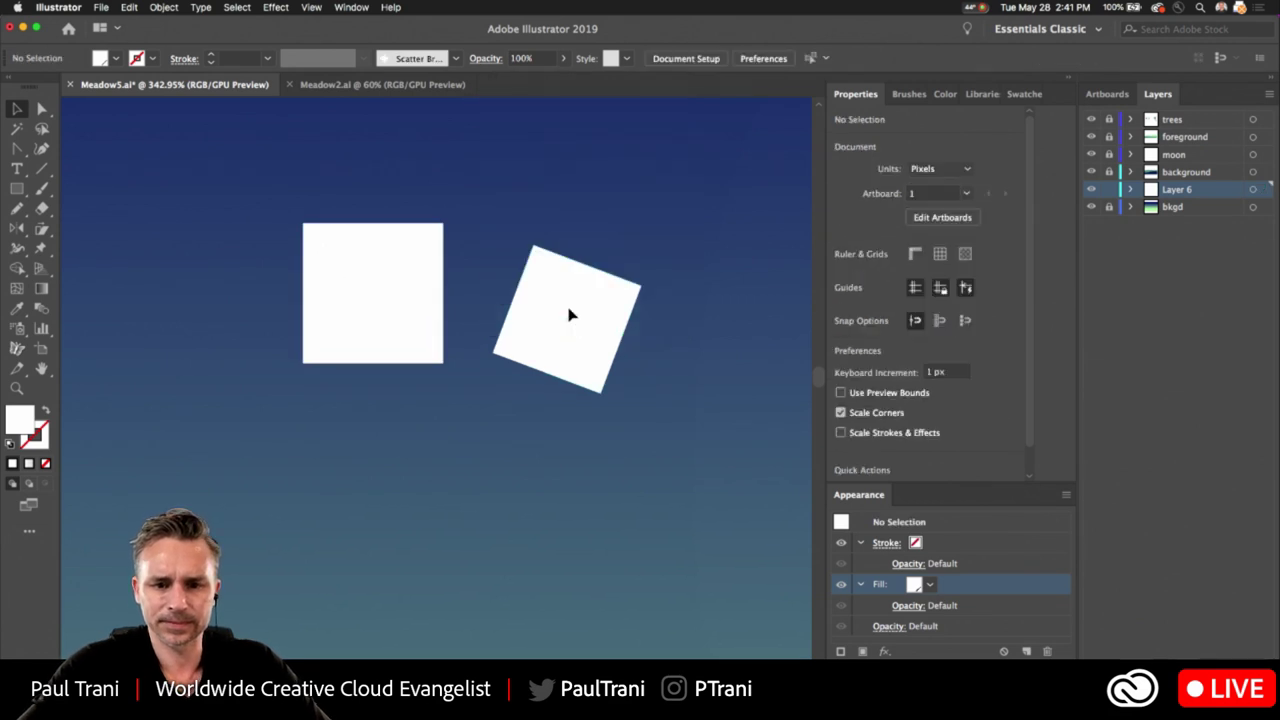
{"action": "left_click", "coordinate": [571, 314]}
{"action": "key", "text": "Delete"}
{"action": "left_click", "coordinate": [330, 271]}
{"action": "scroll", "coordinate": [311, 268], "scroll_direction": "up", "scroll_amount": 2}
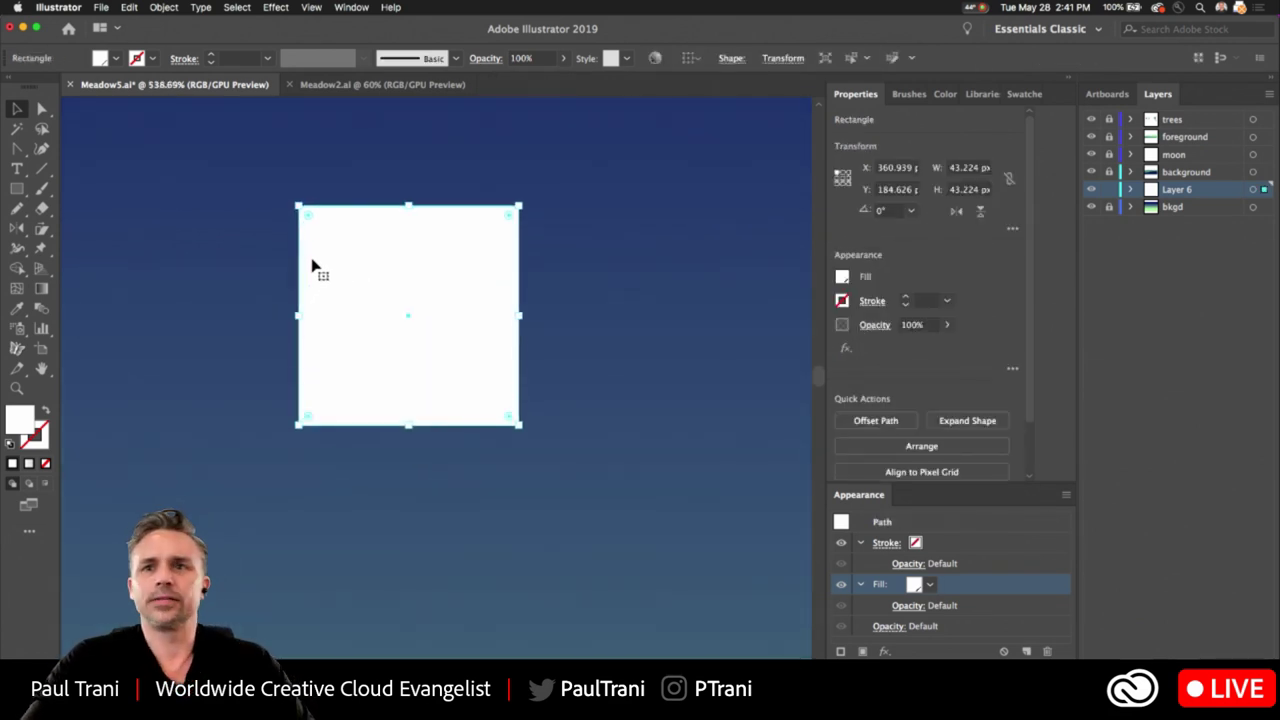
Try bending two opposite corners and the left side of the white square into curves with the Anchor Point tool, and undo the changes.
{"action": "scroll", "coordinate": [386, 287], "scroll_direction": "up", "scroll_amount": 1}
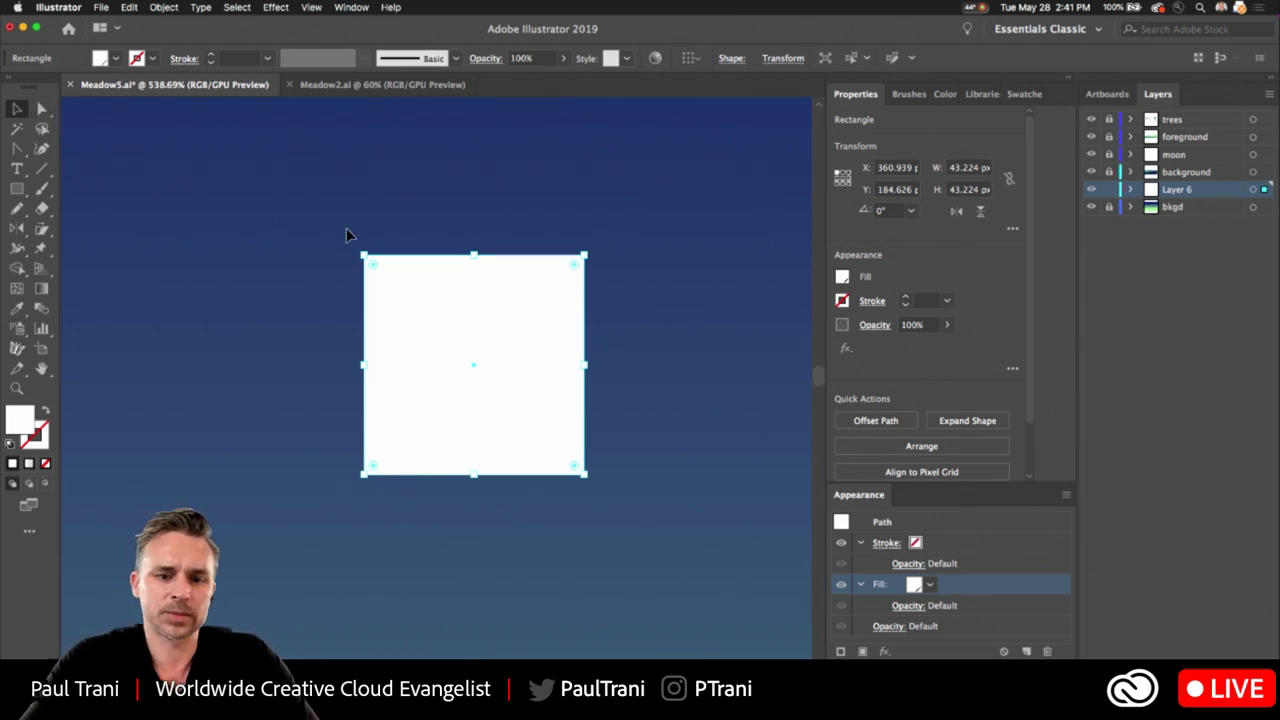
{"action": "left_click", "coordinate": [41, 110]}
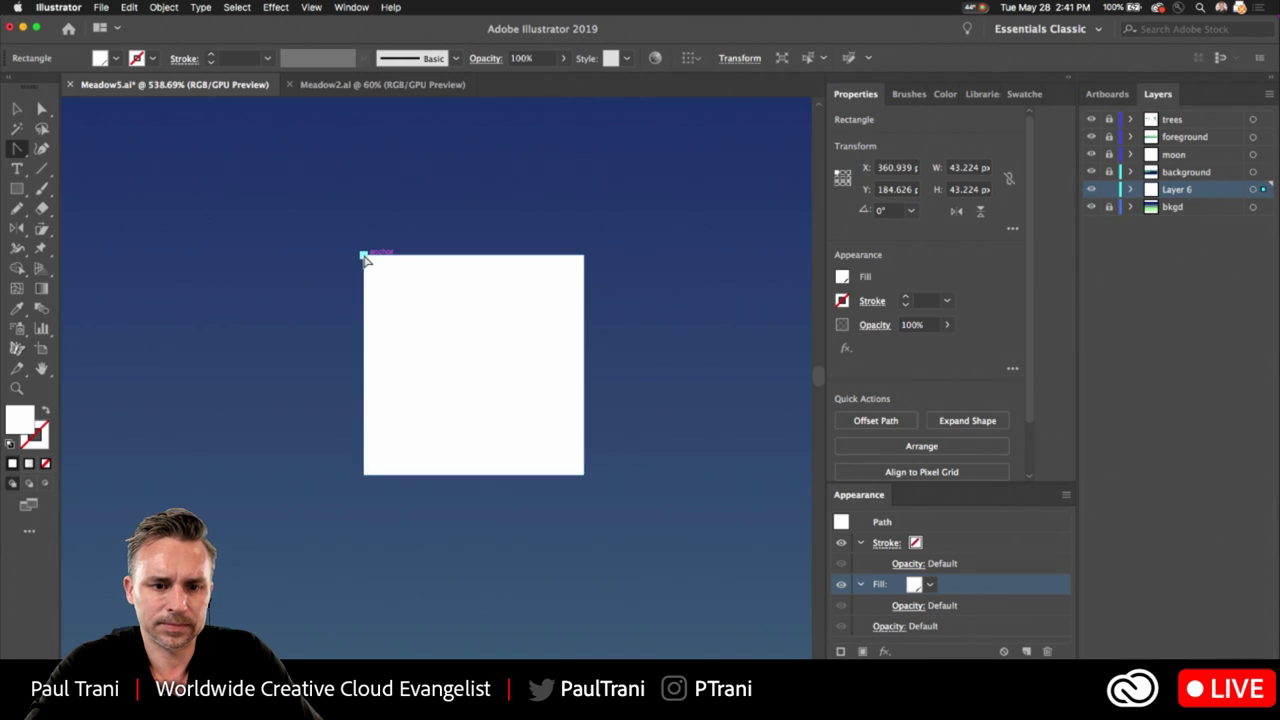
{"action": "left_click_drag", "start_coordinate": [364, 257], "coordinate": [431, 325]}
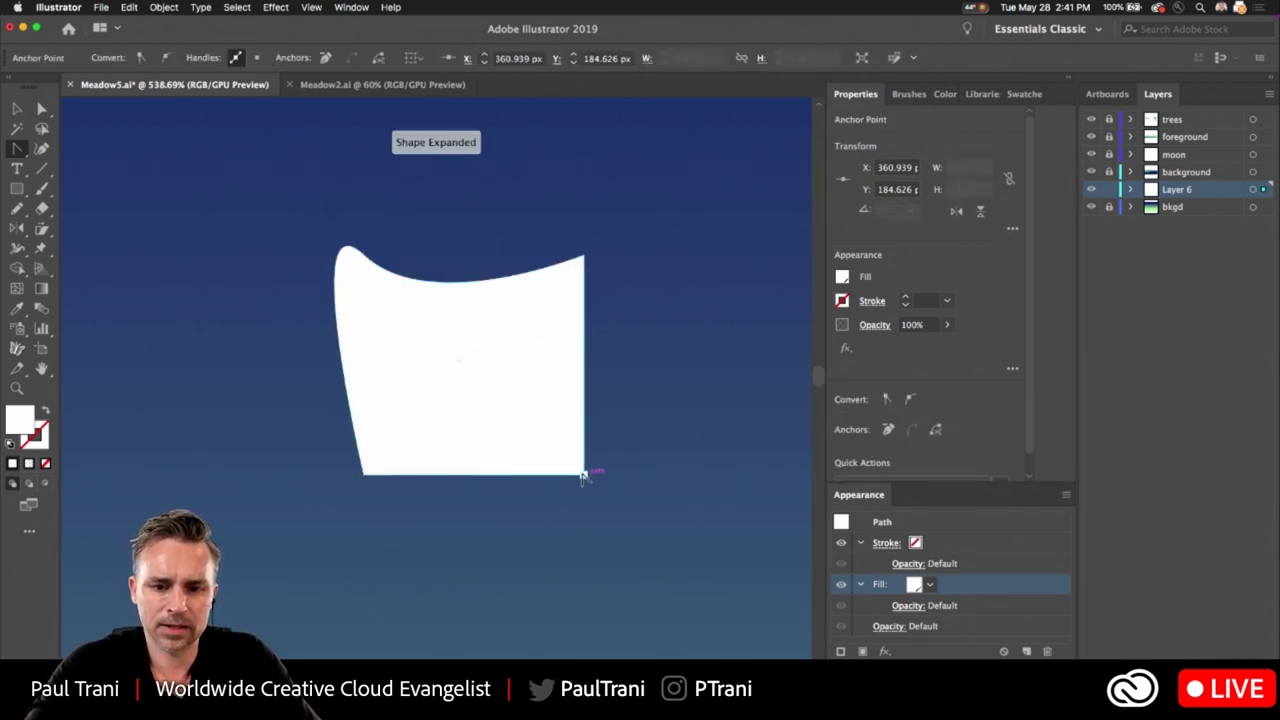
{"action": "left_click_drag", "start_coordinate": [584, 474], "coordinate": [672, 566]}
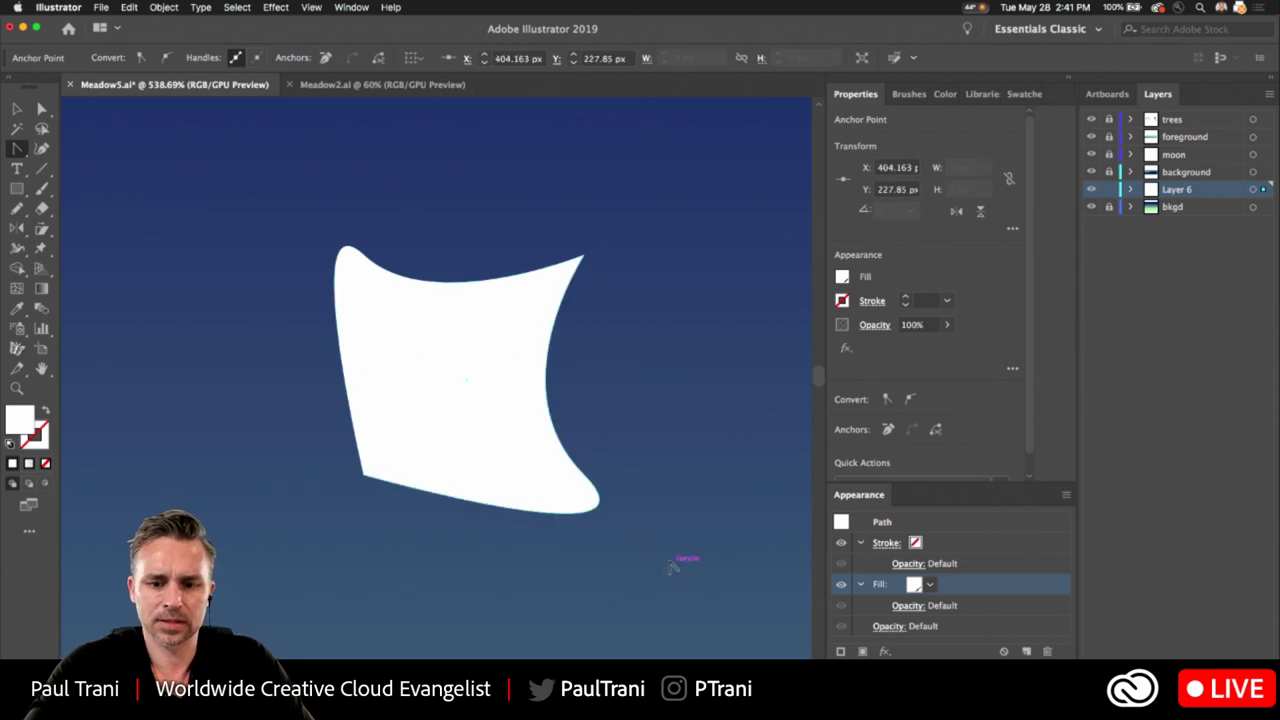
{"action": "left_click", "coordinate": [600, 498]}
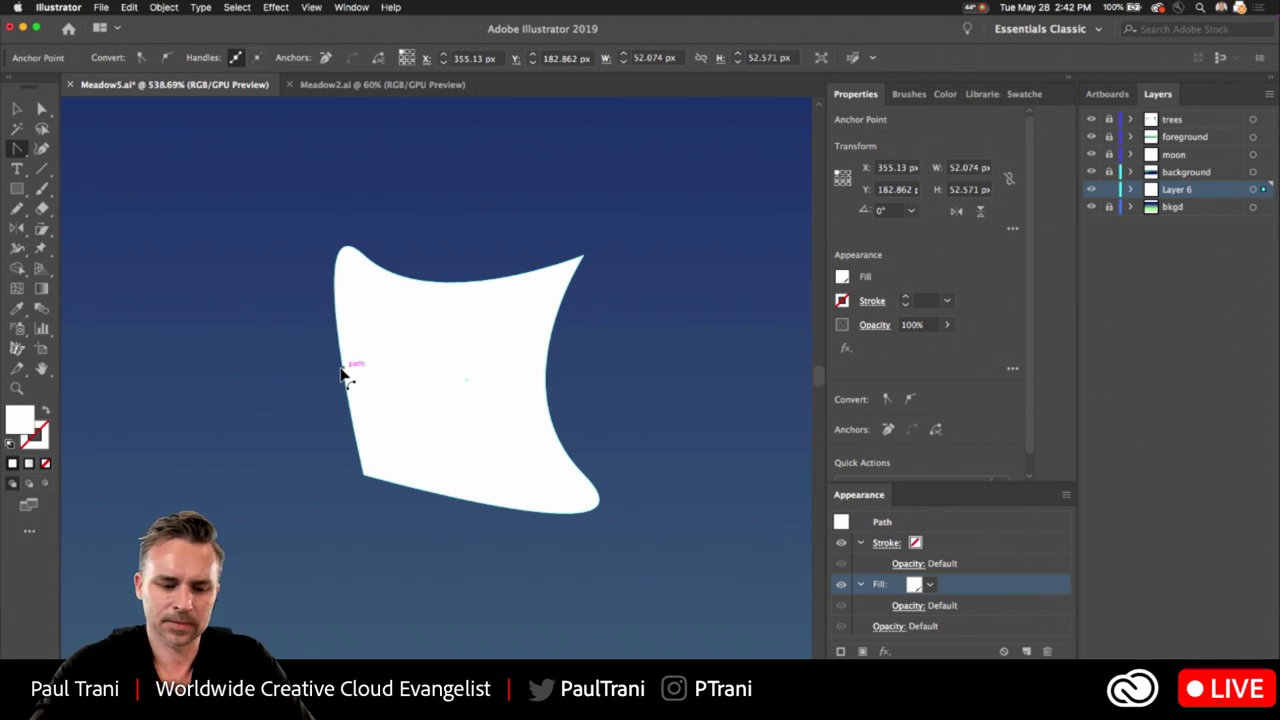
{"action": "key", "text": "super+z"}
{"action": "key", "text": "super+z"}
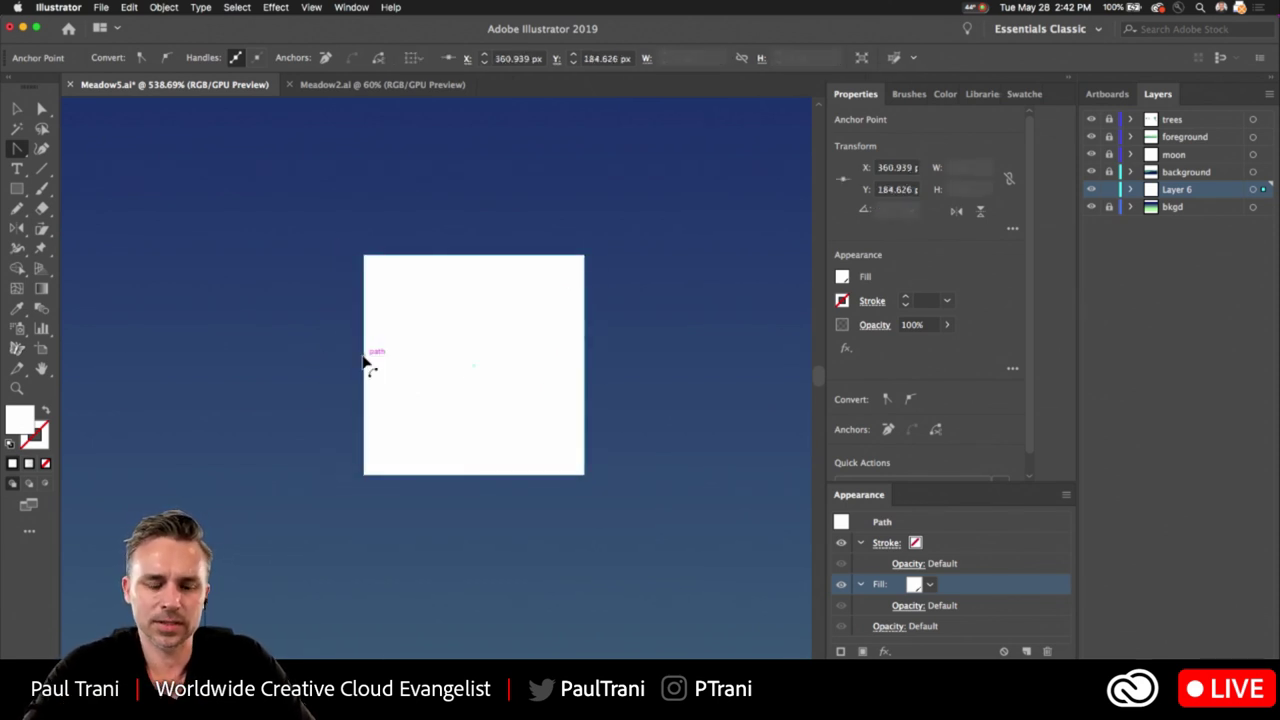
{"action": "mouse_move", "coordinate": [364, 362]}
{"action": "left_mouse_down"}
{"action": "mouse_move", "coordinate": [399, 364]}
{"action": "mouse_move", "coordinate": [360, 364]}
{"action": "left_mouse_up"}
{"action": "key", "text": "super+z"}
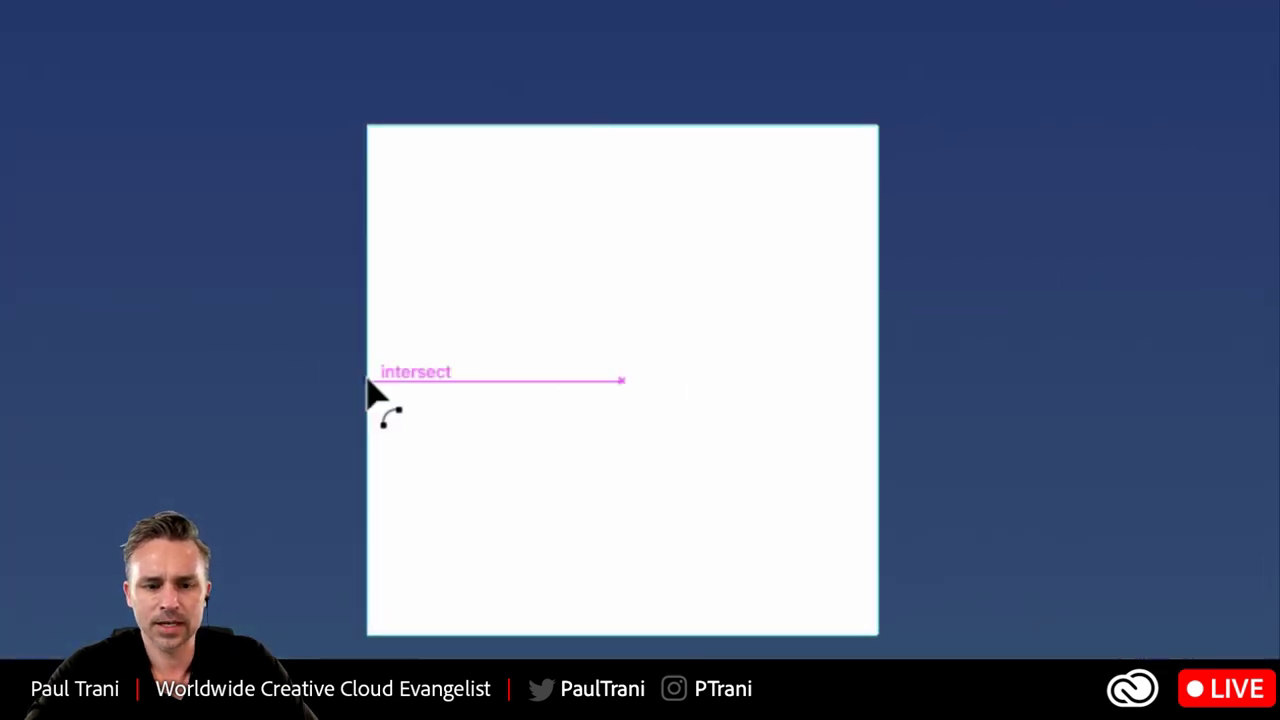
Bend all four sides of the white square inward to form a four-pointed star with sharp tips.
{"action": "left_click_drag", "start_coordinate": [365, 380], "coordinate": [405, 381]}
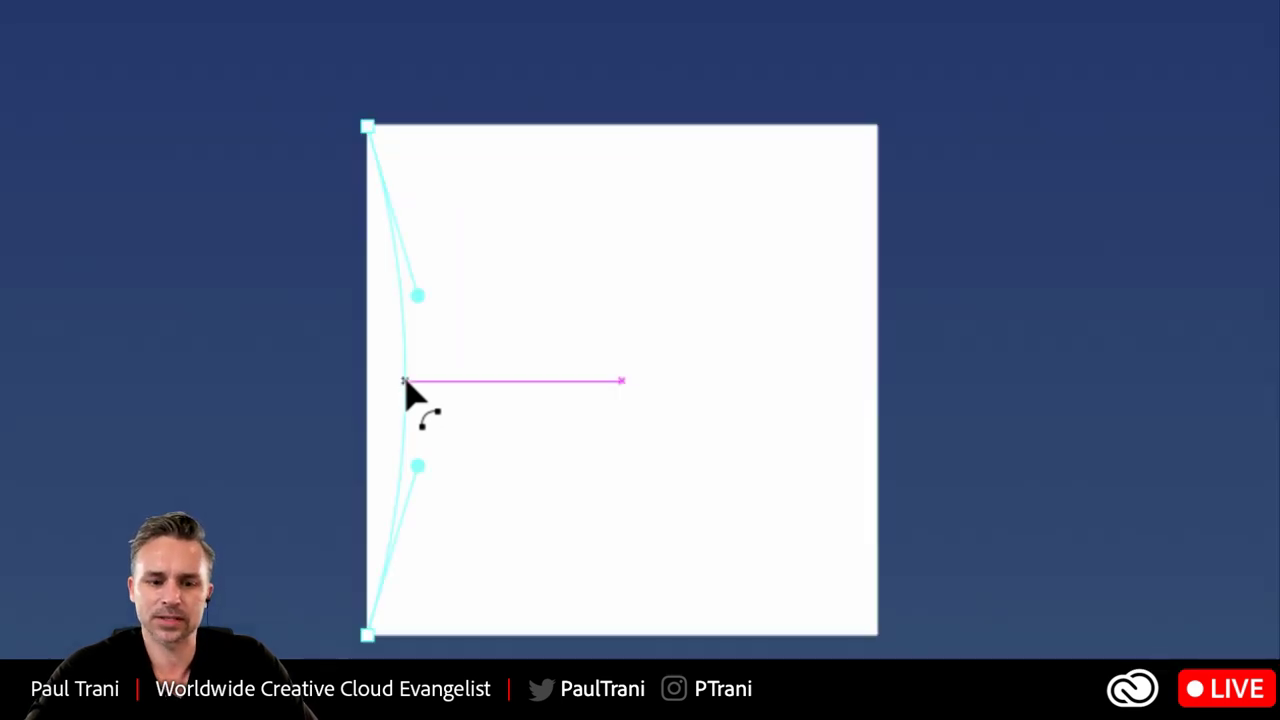
{"action": "left_click_drag", "start_coordinate": [404, 381], "coordinate": [733, 382]}
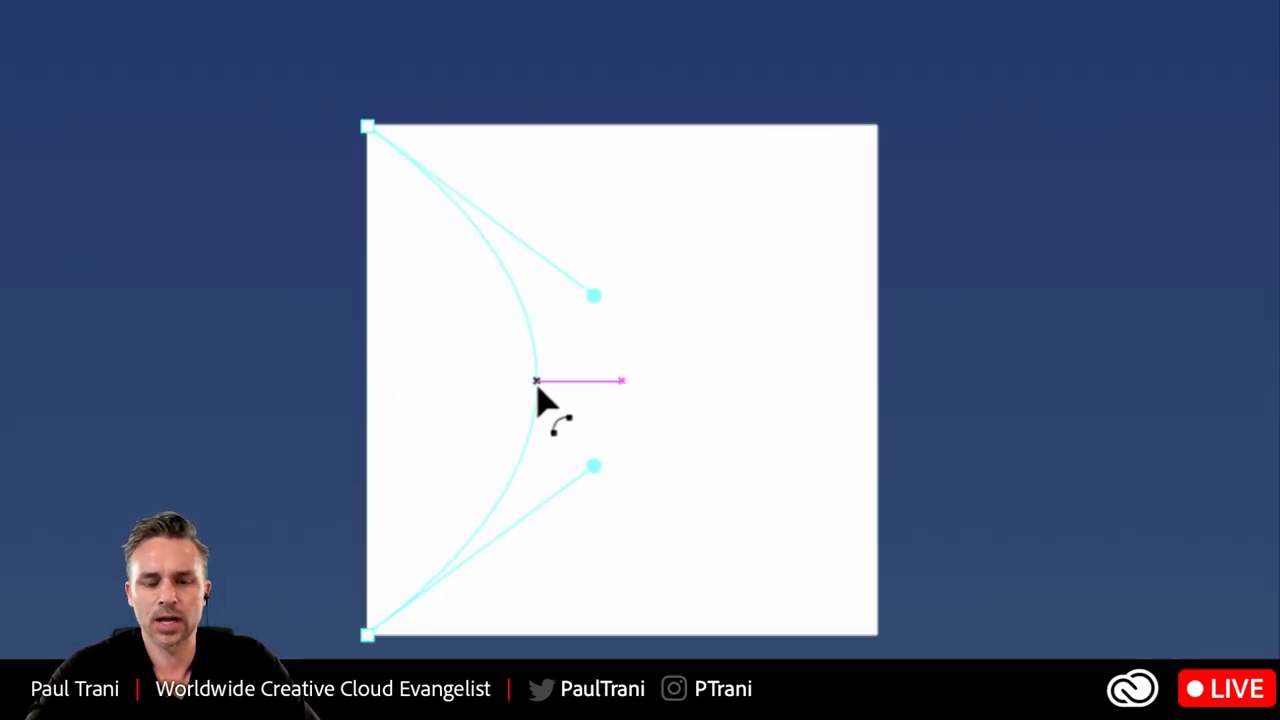
{"action": "left_click_drag", "start_coordinate": [537, 392], "coordinate": [537, 392]}
{"action": "left_click_drag", "start_coordinate": [624, 127], "coordinate": [636, 232]}
{"action": "left_click_drag", "start_coordinate": [541, 378], "coordinate": [505, 385]}
{"action": "left_click_drag", "start_coordinate": [877, 390], "coordinate": [750, 380]}
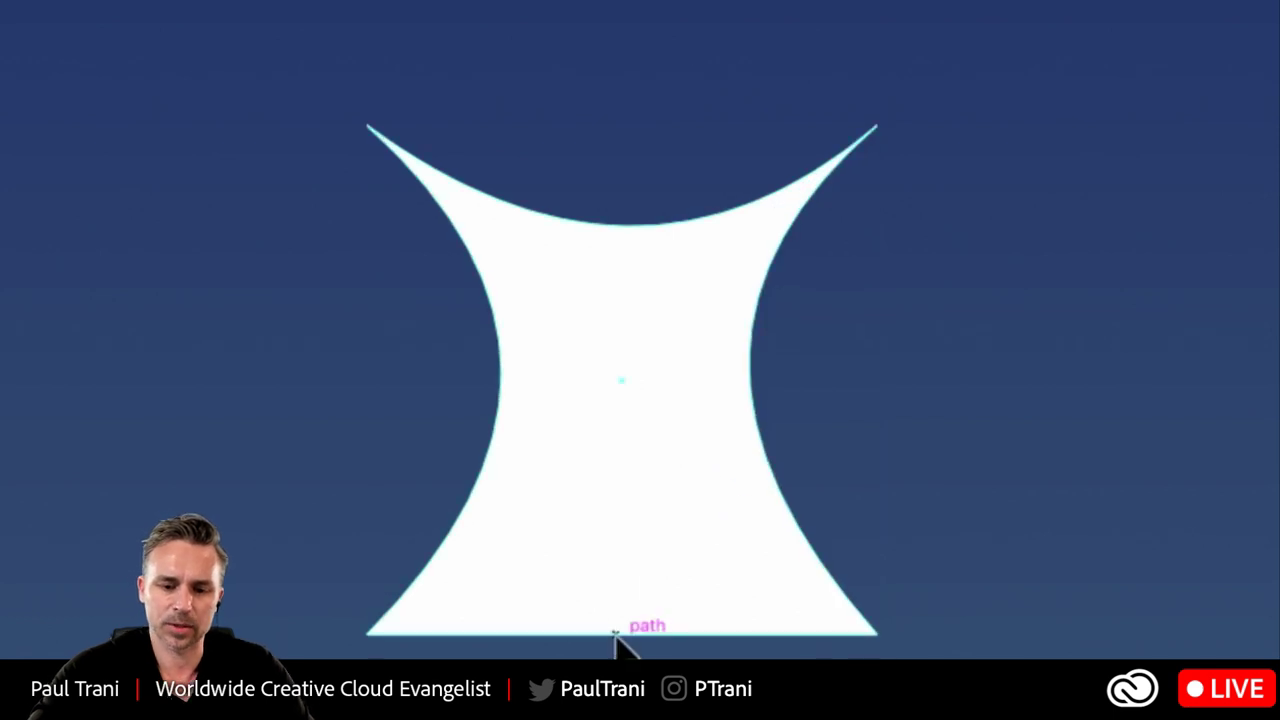
{"action": "left_click_drag", "start_coordinate": [614, 636], "coordinate": [634, 518]}
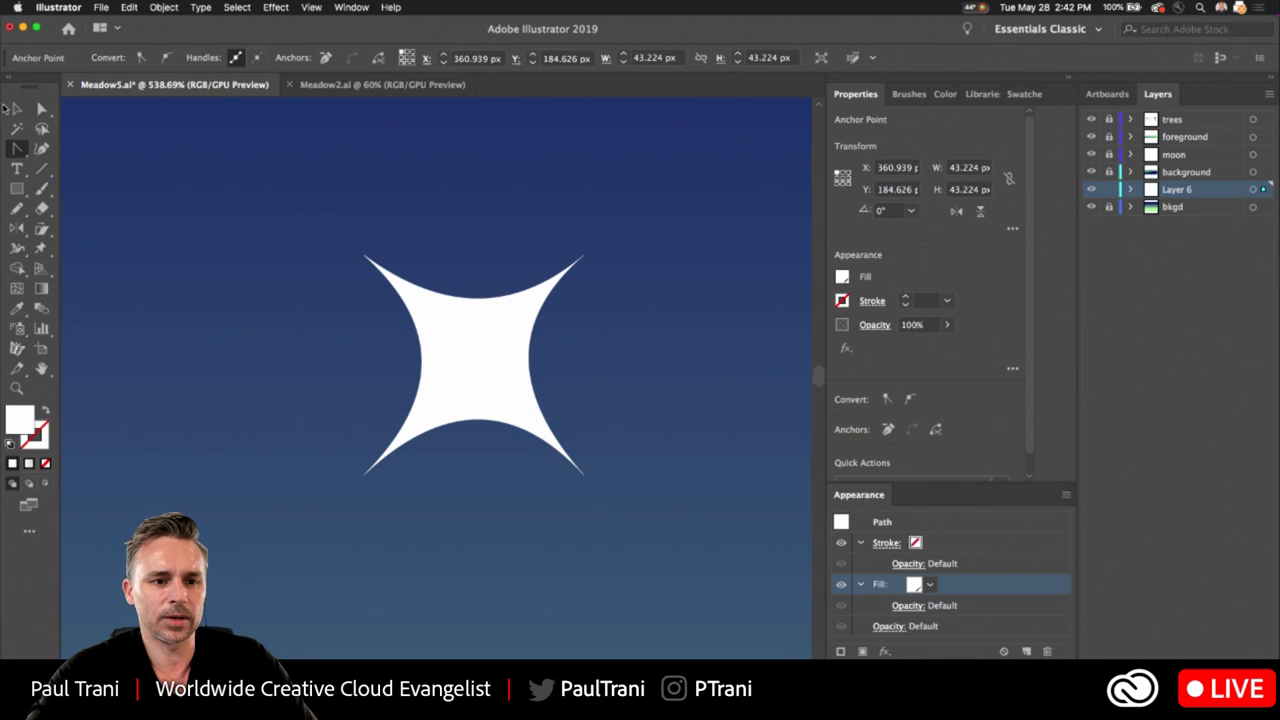
Rotate the star 45° clockwise so its tips point straight up and sideways, and move it up and left in the sky.
{"action": "left_click", "coordinate": [15, 108]}
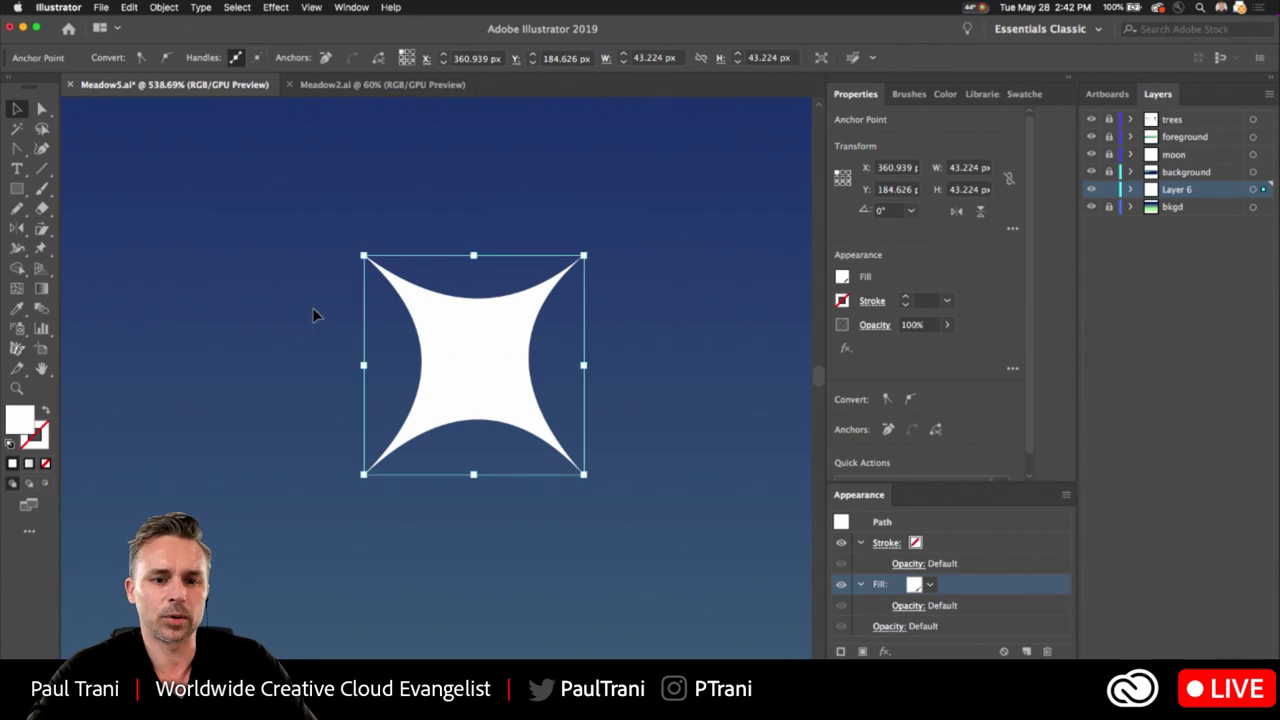
{"action": "left_click_drag", "start_coordinate": [357, 249], "coordinate": [491, 214]}
{"action": "left_click_drag", "start_coordinate": [474, 357], "coordinate": [329, 288]}
{"action": "scroll", "coordinate": [370, 315], "scroll_direction": "down", "scroll_amount": 5}
{"action": "scroll", "coordinate": [329, 290], "scroll_direction": "down", "scroll_amount": 5}
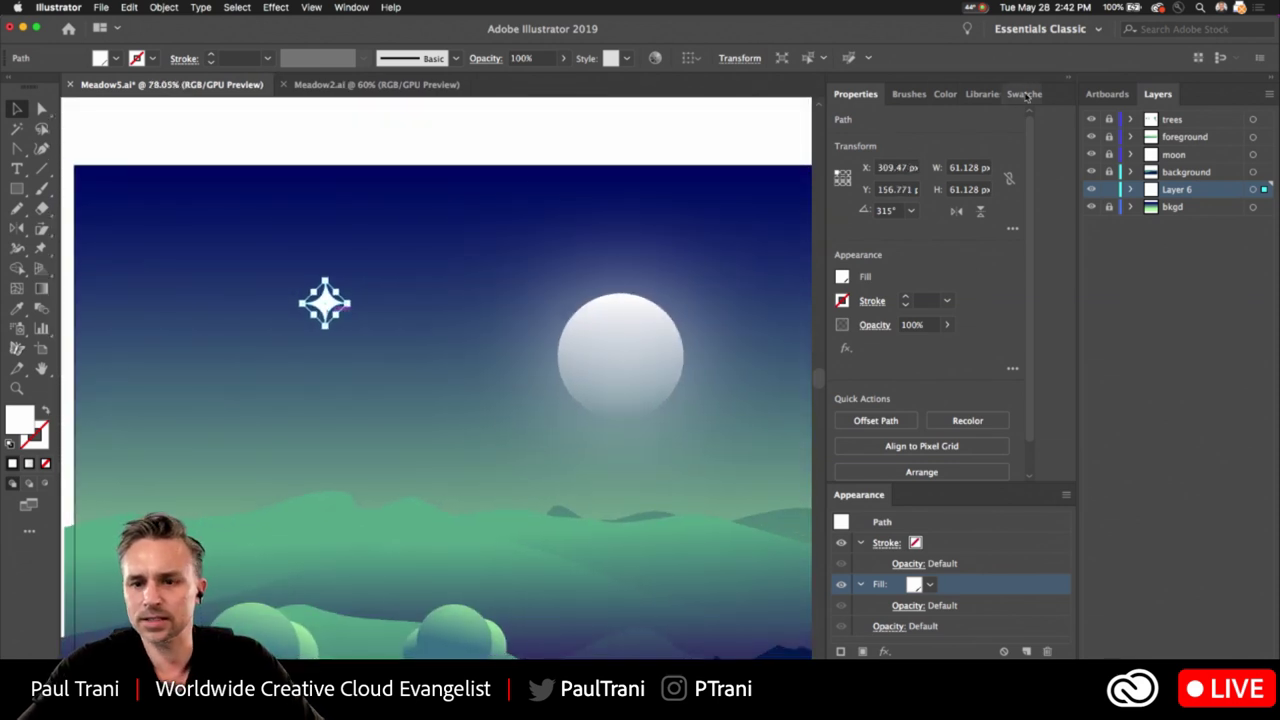
Start a new Scatter Brush from the white star.
{"action": "left_click", "coordinate": [903, 96]}
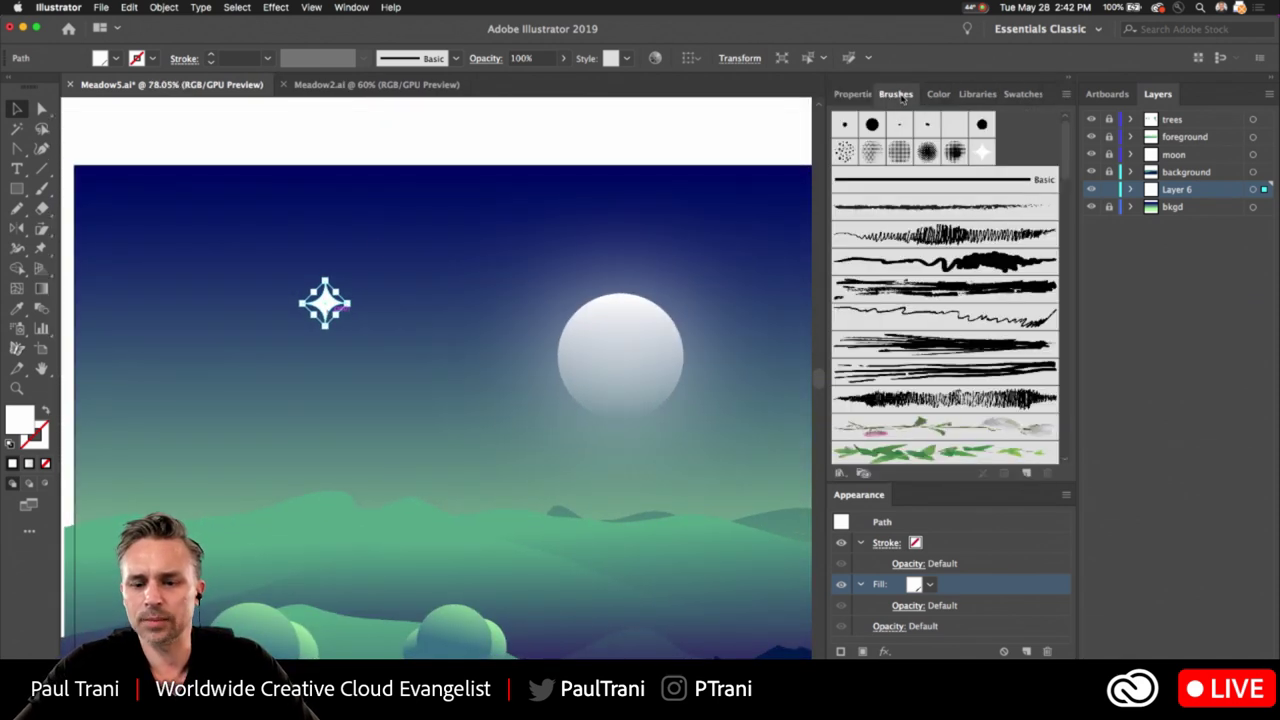
{"action": "left_click_drag", "start_coordinate": [338, 300], "coordinate": [934, 300]}
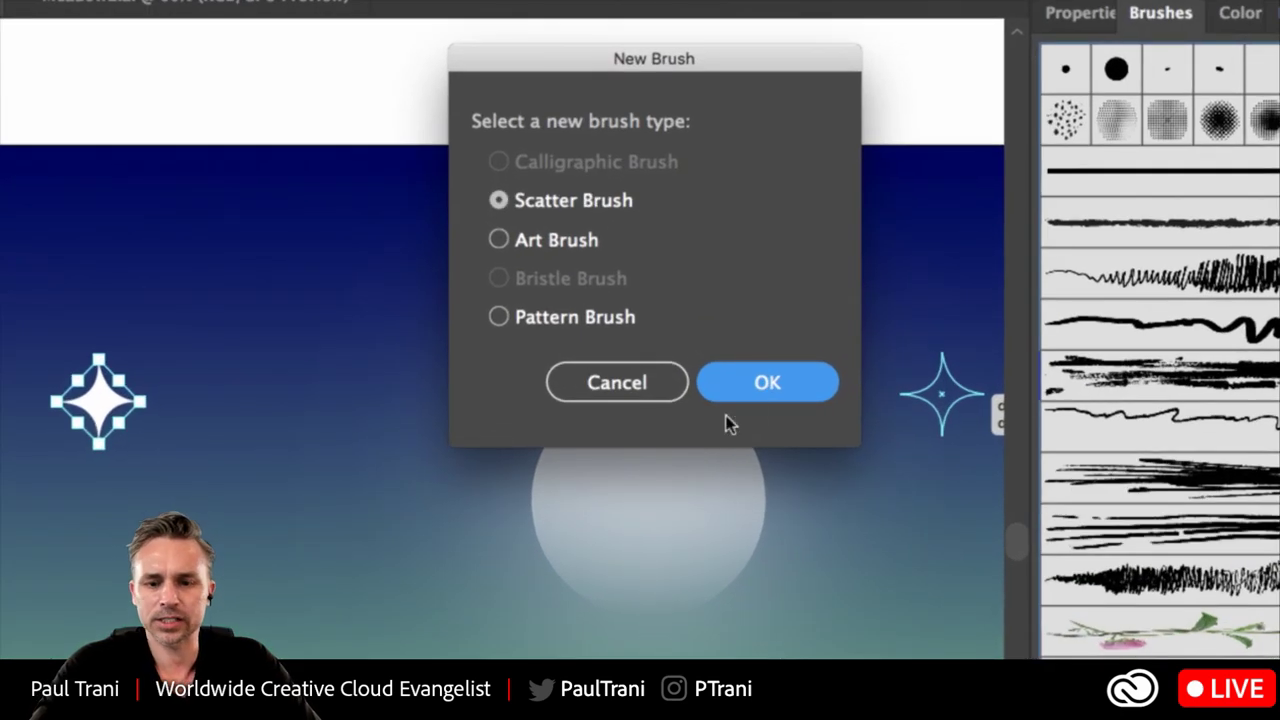
{"action": "left_click", "coordinate": [688, 295]}
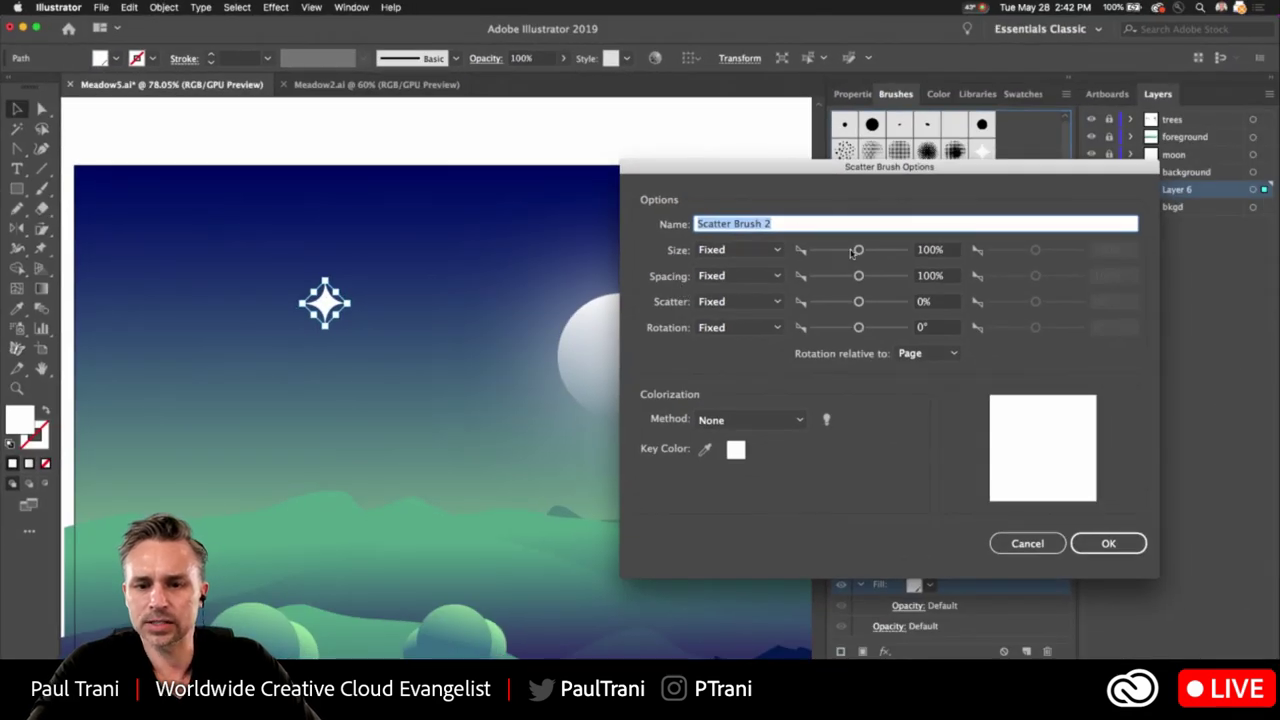
Make the scatter brush's size Random, ranging from 10% to 307%.
{"action": "left_click", "coordinate": [853, 253]}
{"action": "left_click", "coordinate": [750, 250]}
{"action": "left_click", "coordinate": [772, 283]}
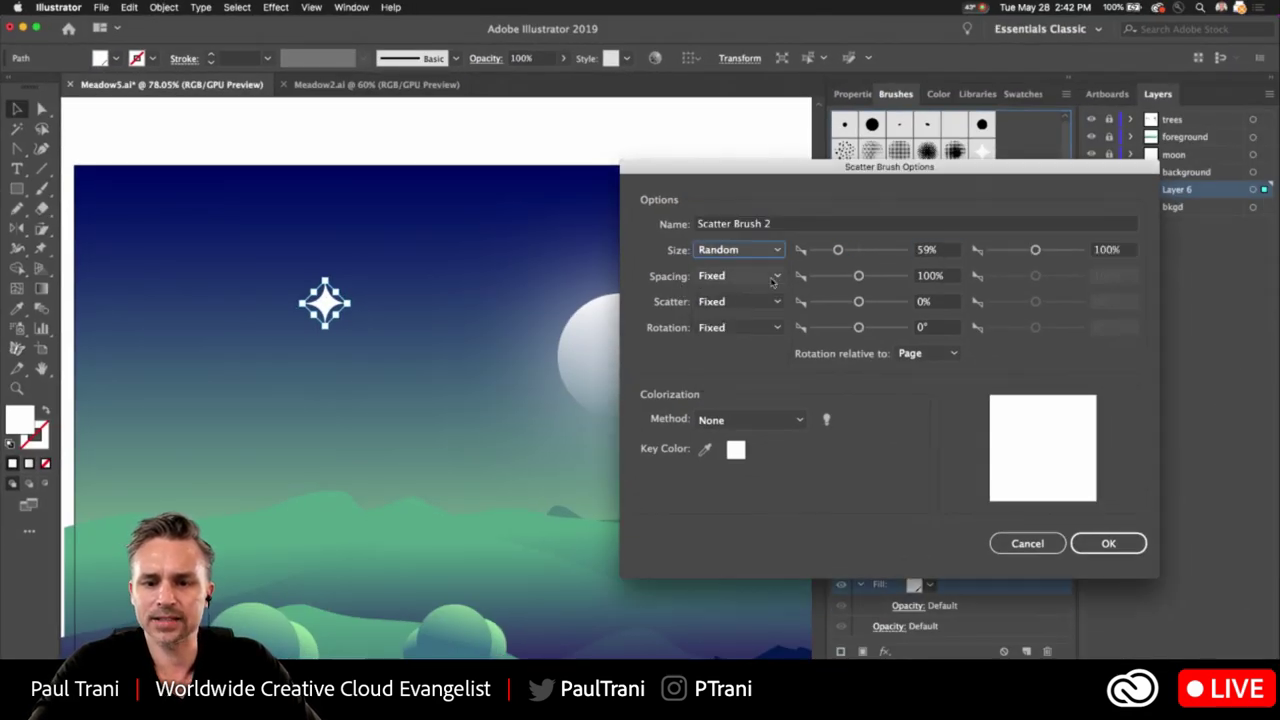
{"action": "left_click_drag", "start_coordinate": [1047, 255], "coordinate": [1058, 253]}
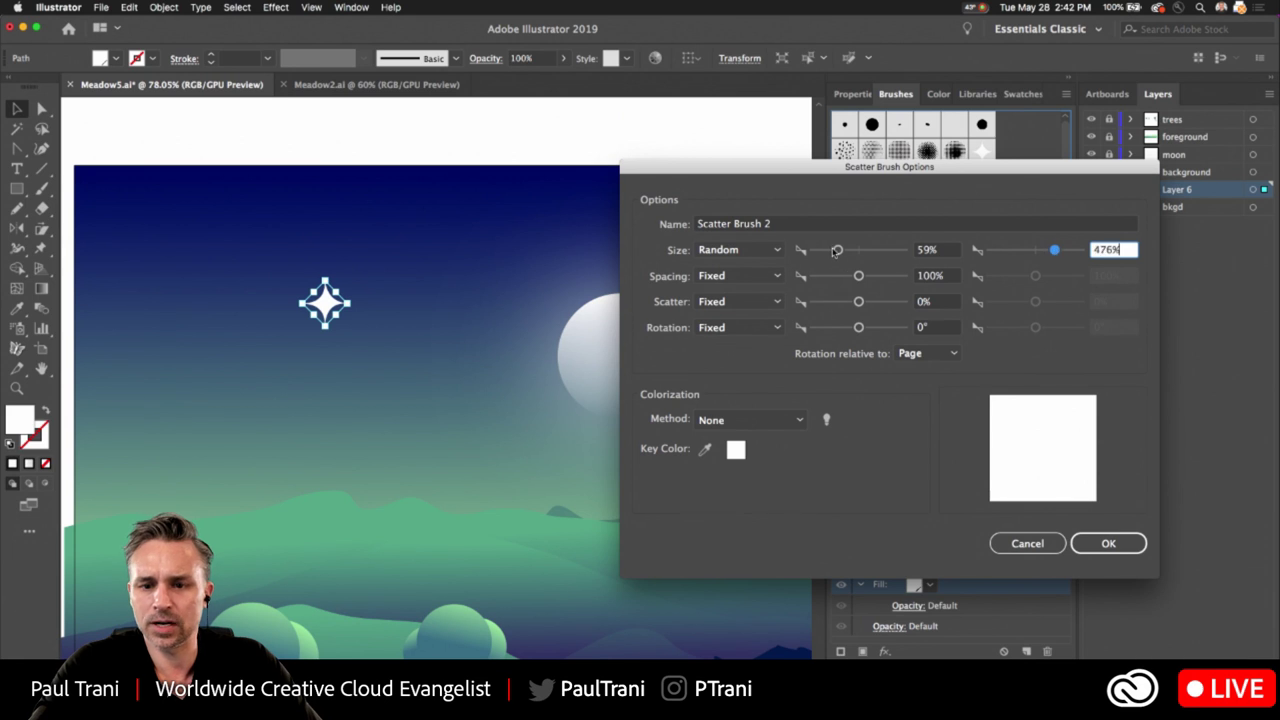
{"action": "left_click_drag", "start_coordinate": [836, 250], "coordinate": [828, 251]}
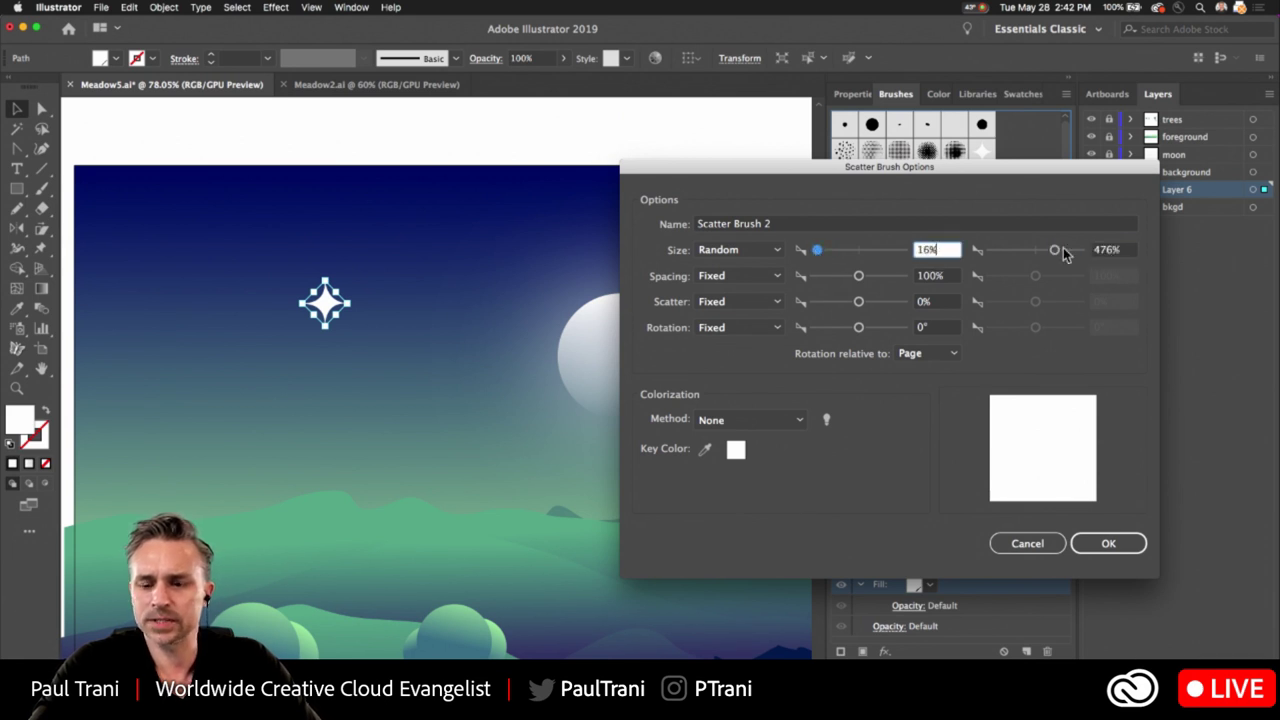
{"action": "left_click_drag", "start_coordinate": [1057, 253], "coordinate": [1045, 257]}
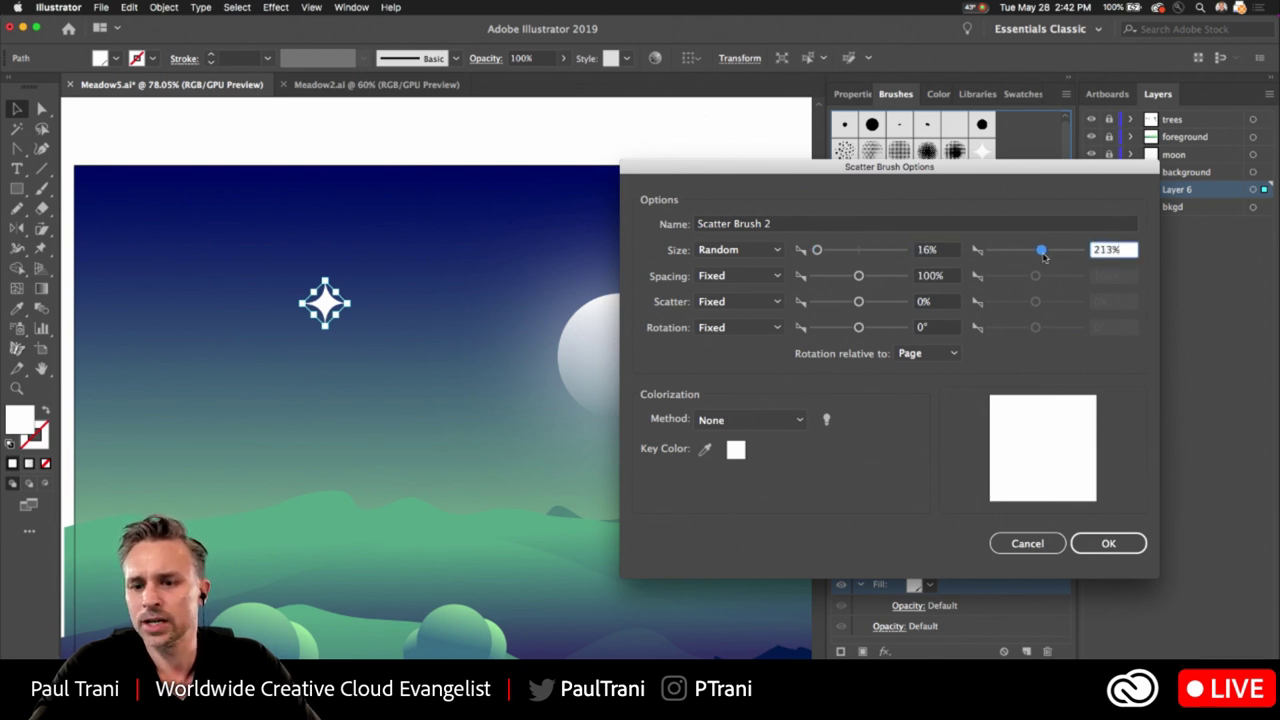
{"action": "left_click_drag", "start_coordinate": [817, 251], "coordinate": [767, 265]}
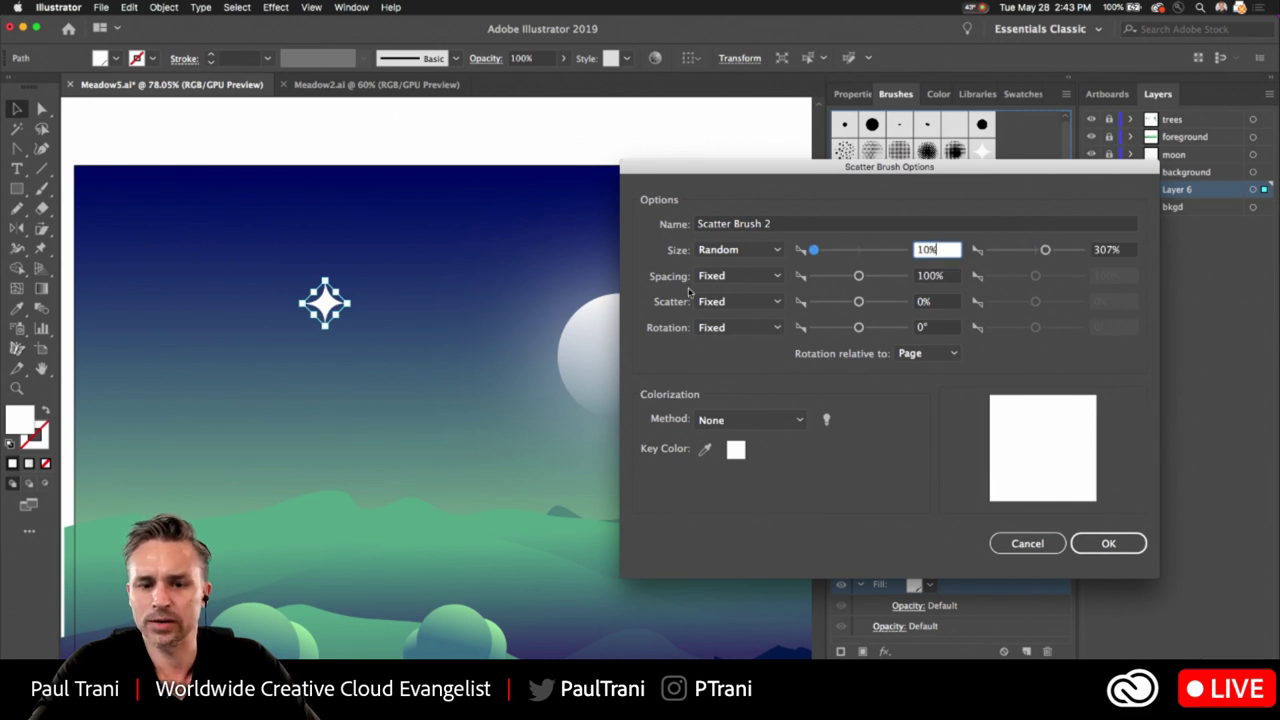
Make the scatter brush's spacing Random, ranging from 45% to 592%.
{"action": "left_click", "coordinate": [718, 278]}
{"action": "left_click", "coordinate": [729, 310]}
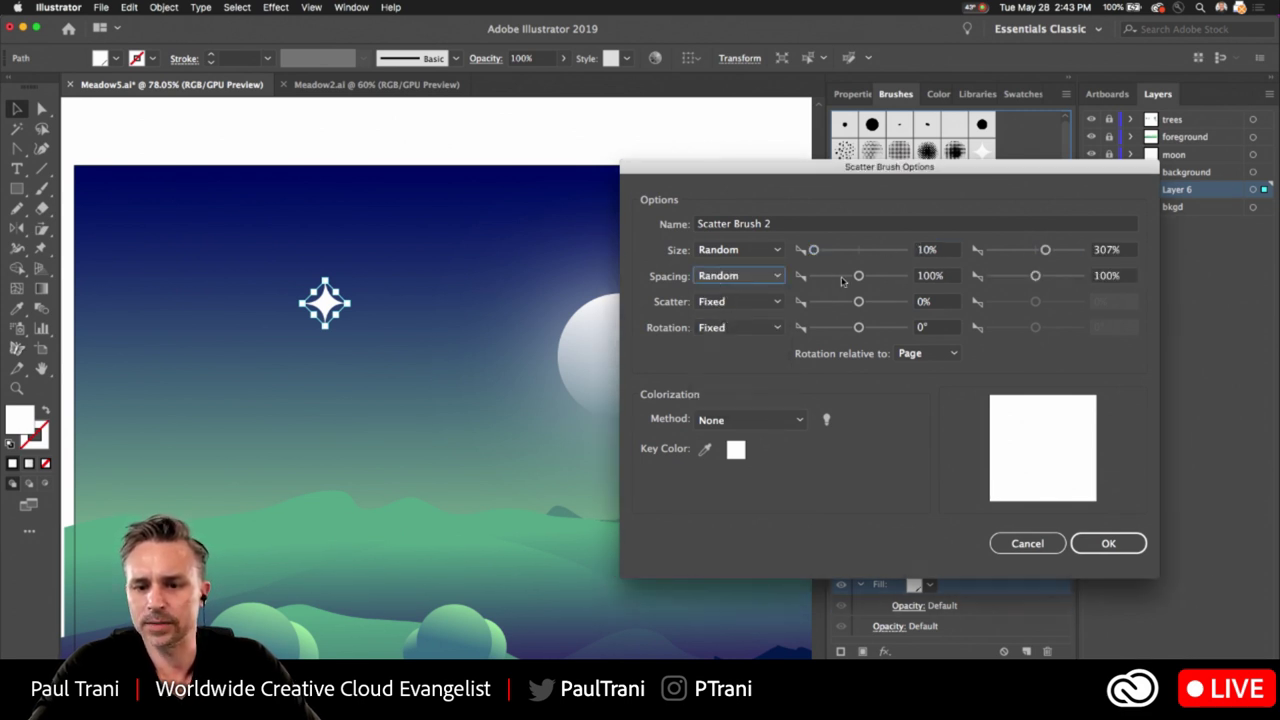
{"action": "left_click_drag", "start_coordinate": [843, 282], "coordinate": [824, 281]}
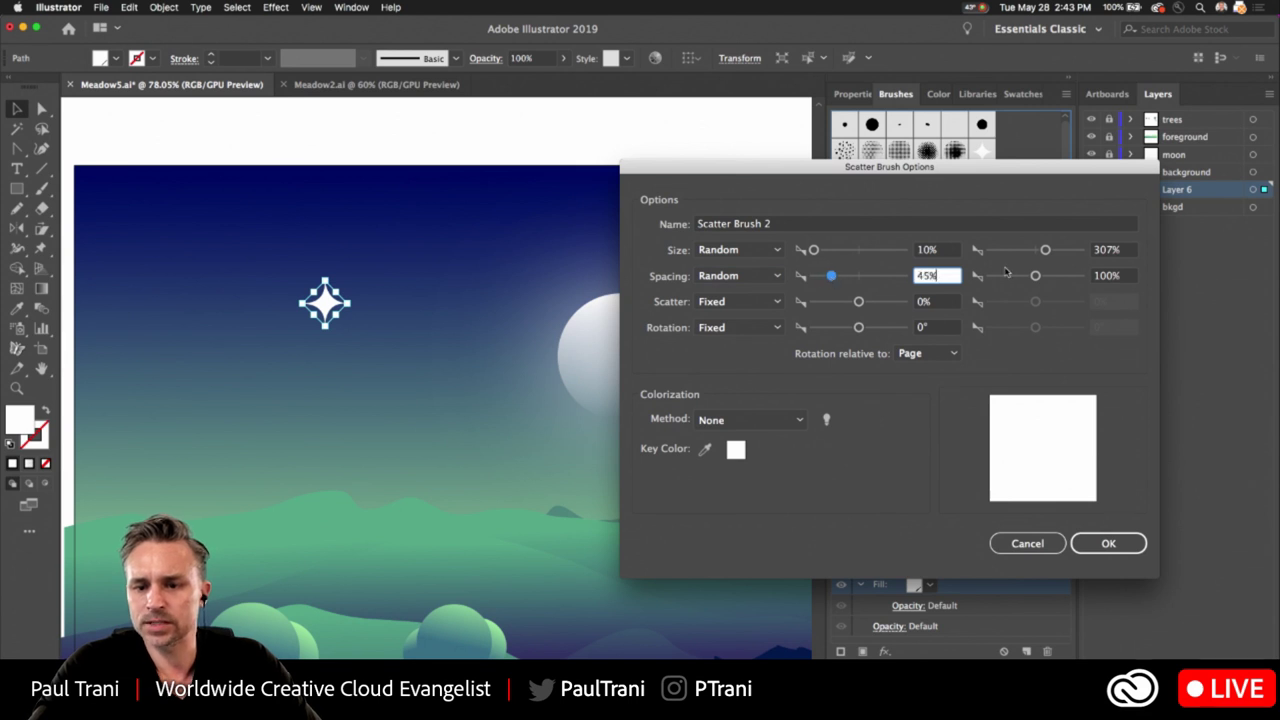
{"action": "left_click_drag", "start_coordinate": [1036, 277], "coordinate": [1063, 280]}
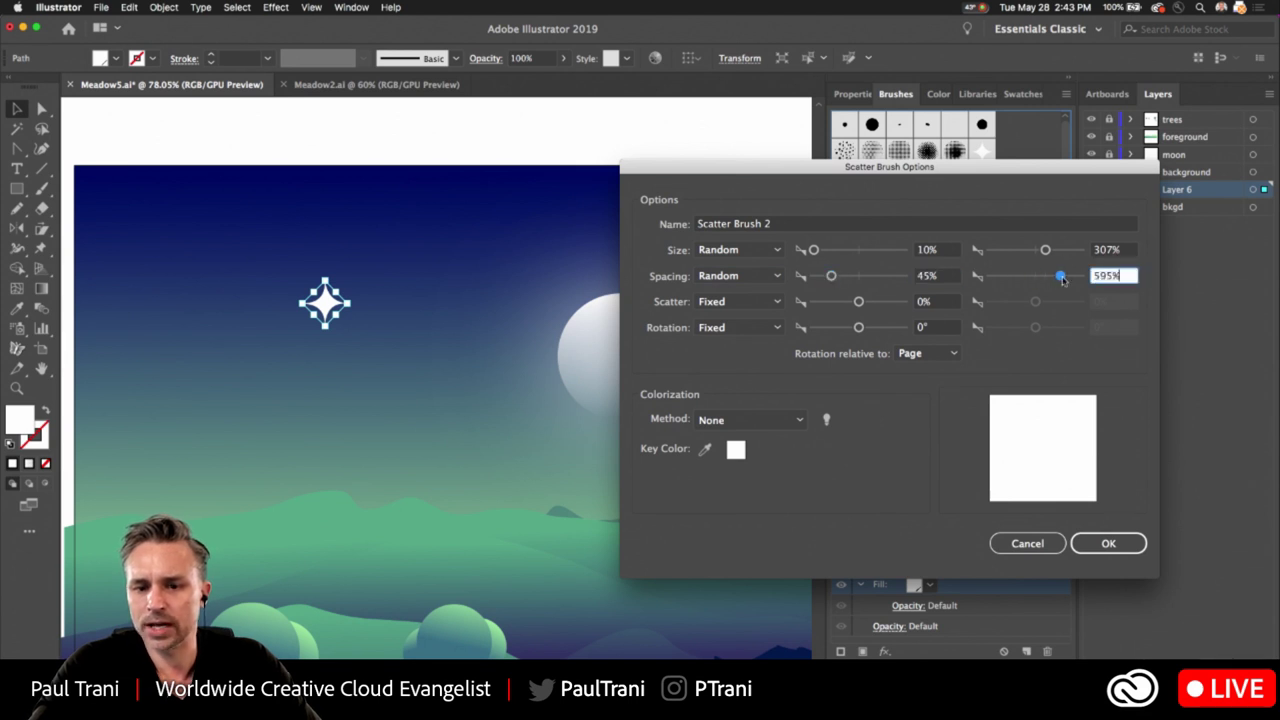
Make the brush's scatter Random, ranging from 0% to 406%, and create the brush.
{"action": "left_click", "coordinate": [740, 301]}
{"action": "left_click", "coordinate": [745, 338]}
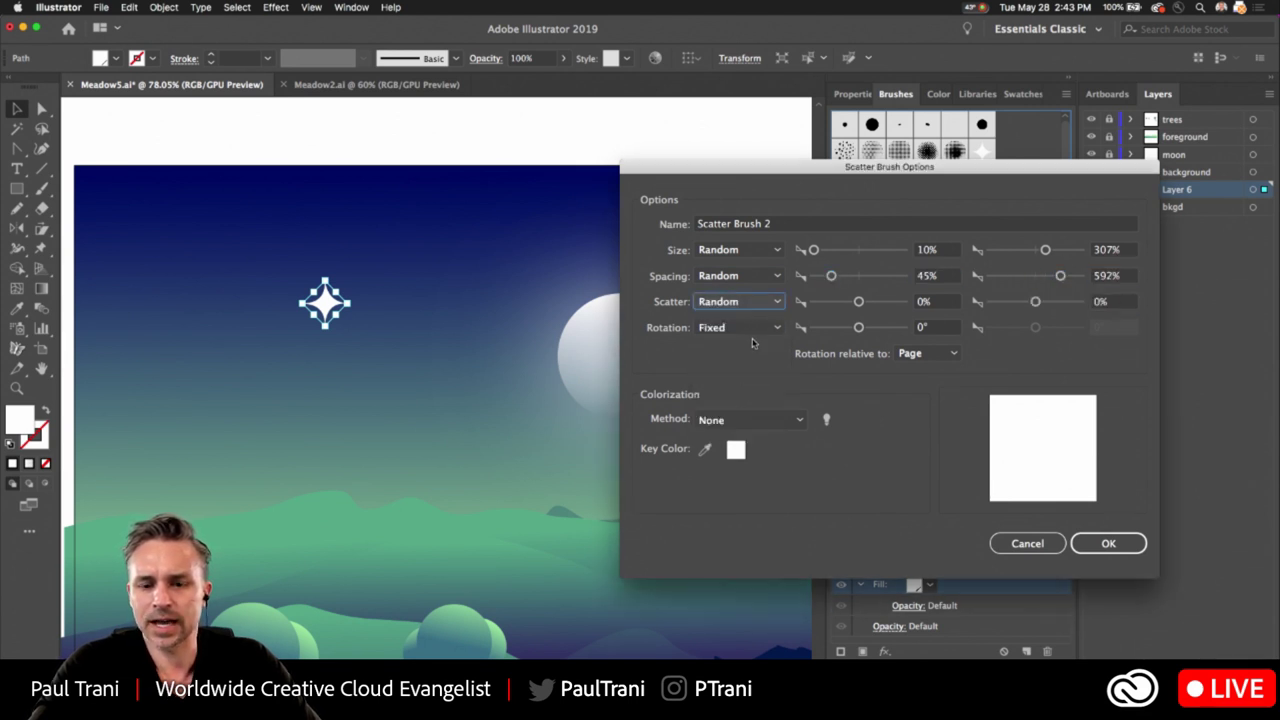
{"action": "left_click", "coordinate": [1055, 303]}
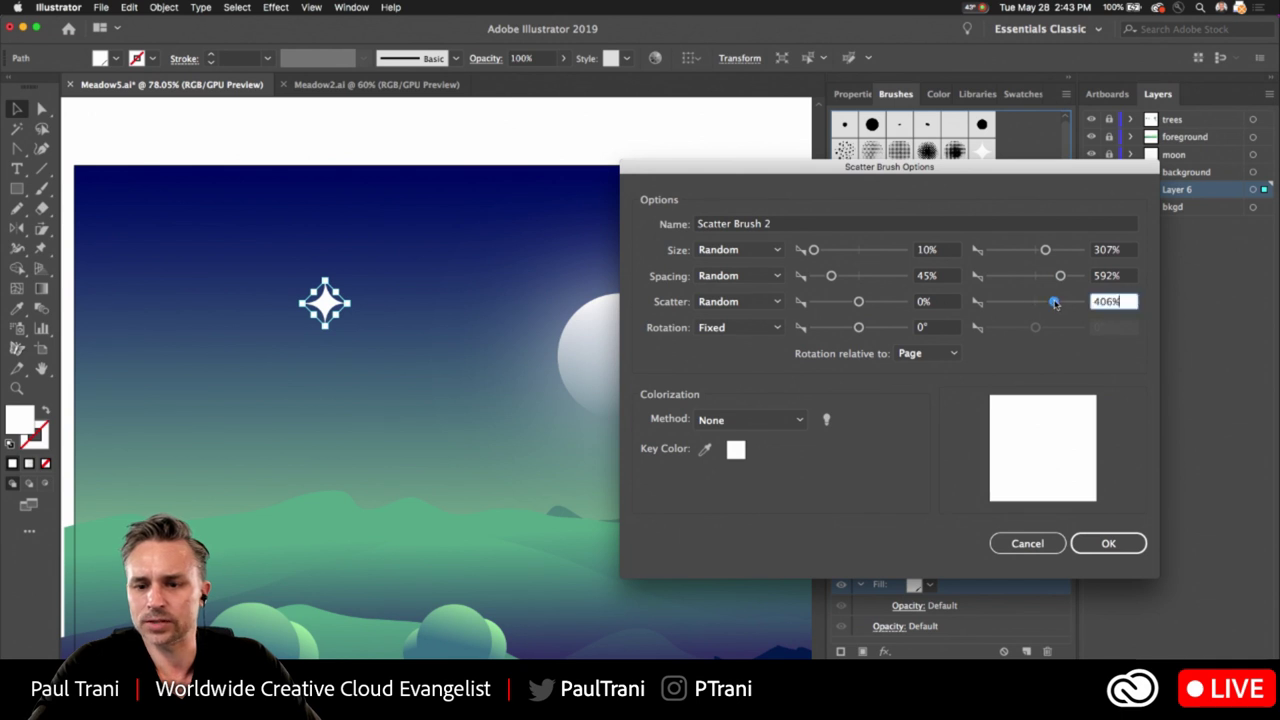
{"action": "left_click", "coordinate": [1090, 545]}
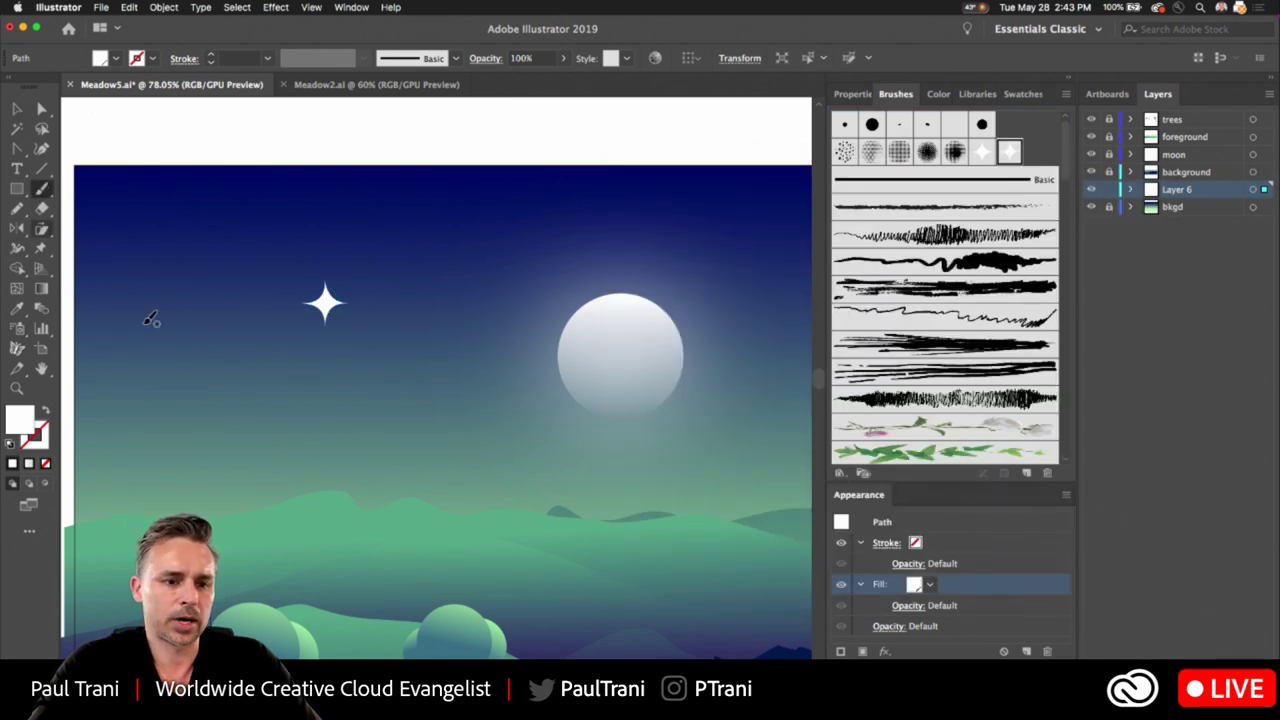
Paint a stroke of stars across the sky with the new scatter brush, shifted slightly up and left, and delete the original star.
{"action": "left_click_drag", "start_coordinate": [558, 328], "coordinate": [629, 323]}
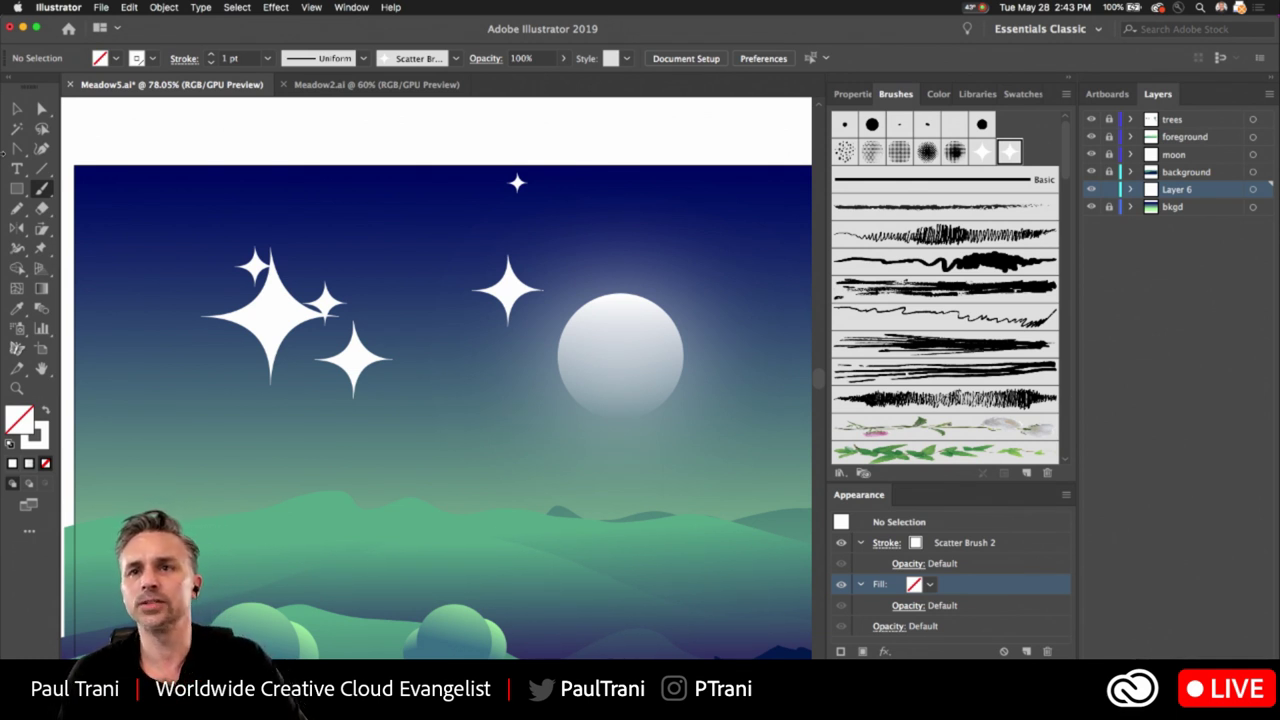
{"action": "key", "text": "v"}
{"action": "mouse_move", "coordinate": [249, 288]}
{"action": "left_mouse_down"}
{"action": "mouse_move", "coordinate": [229, 352]}
{"action": "mouse_move", "coordinate": [242, 287]}
{"action": "mouse_move", "coordinate": [228, 280]}
{"action": "left_mouse_up"}
{"action": "left_click", "coordinate": [324, 300]}
{"action": "key", "text": "Delete"}
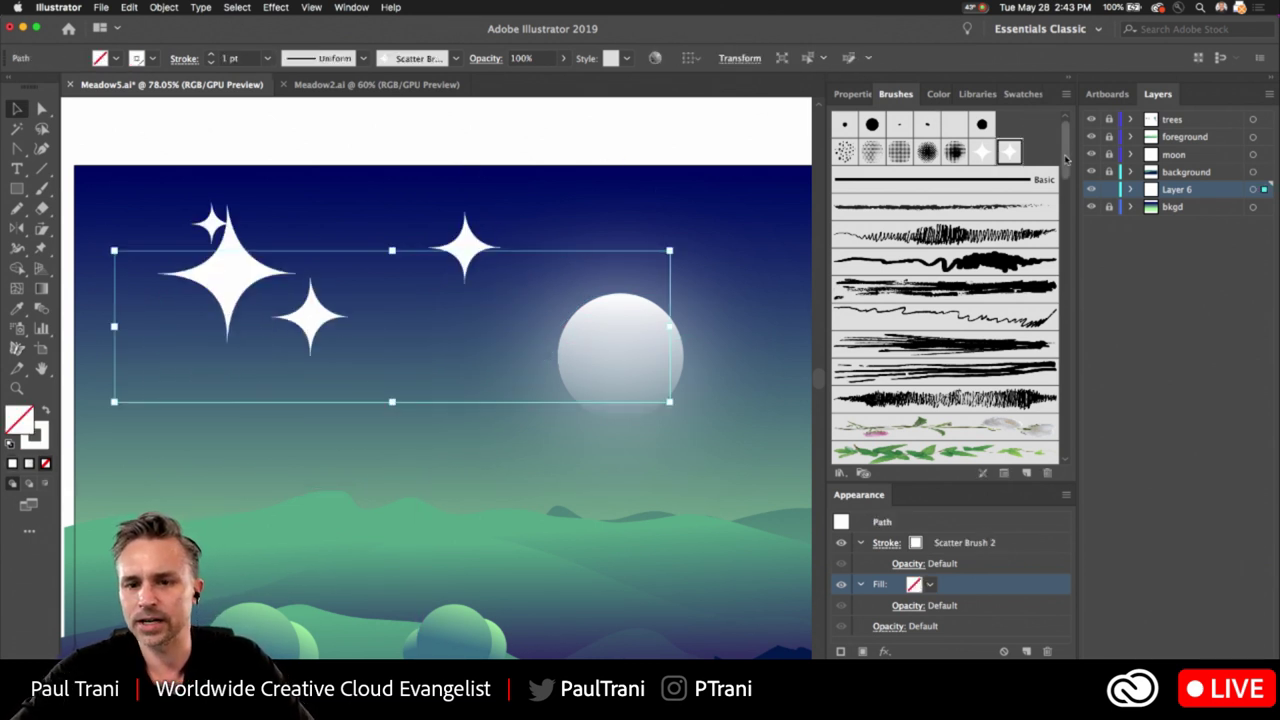
Reopen the star brush's options with the preview on and set the scatter range to -576% through 26%.
{"action": "double_click", "coordinate": [1010, 152]}
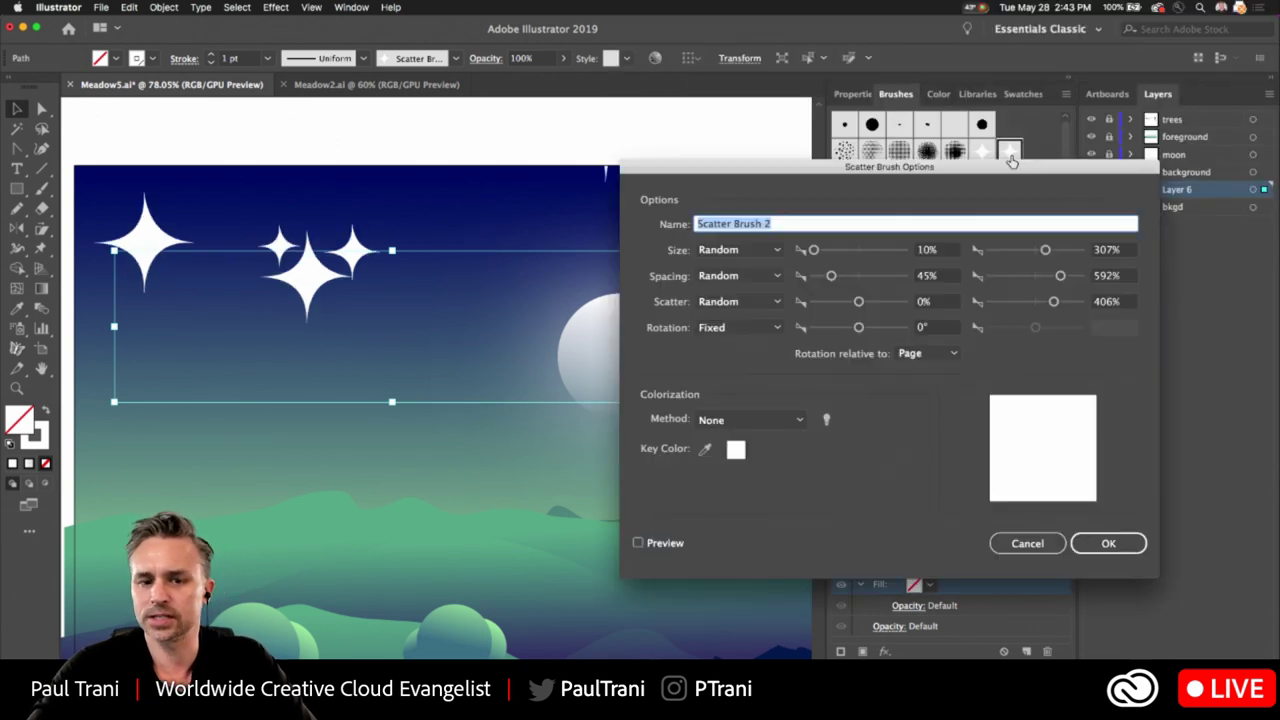
{"action": "left_click", "coordinate": [639, 543]}
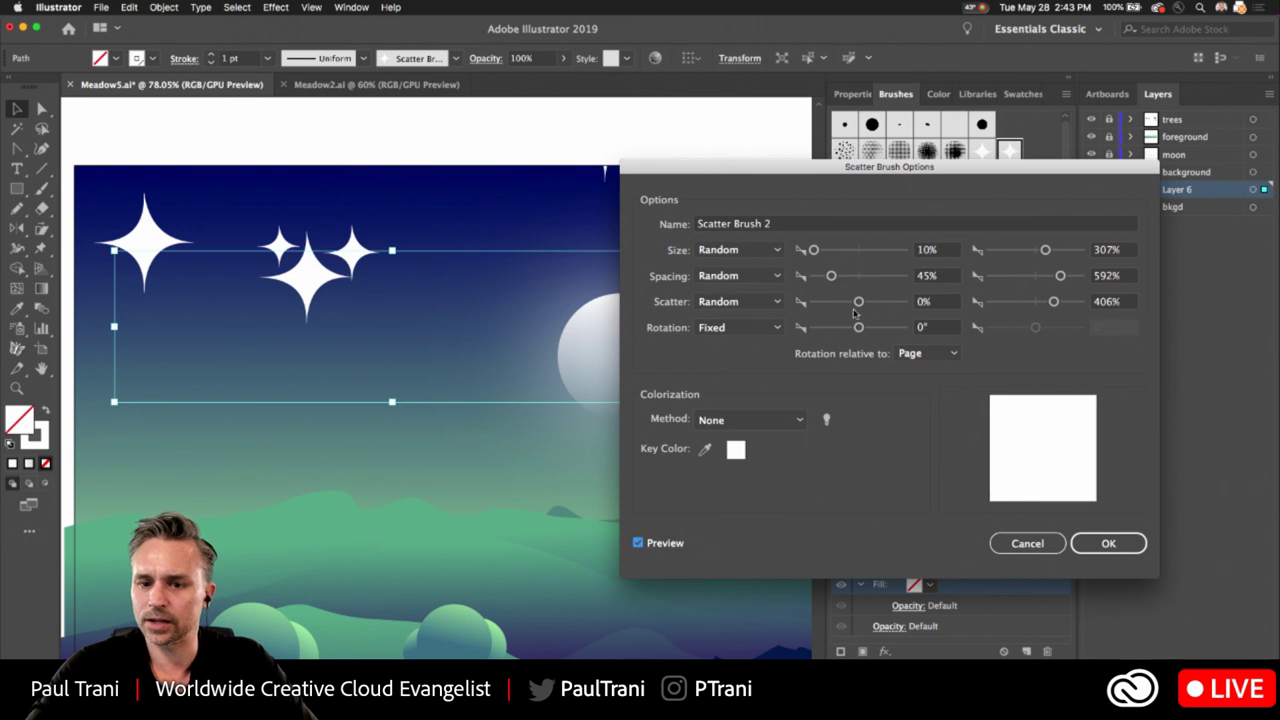
{"action": "left_click_drag", "start_coordinate": [858, 301], "coordinate": [847, 302]}
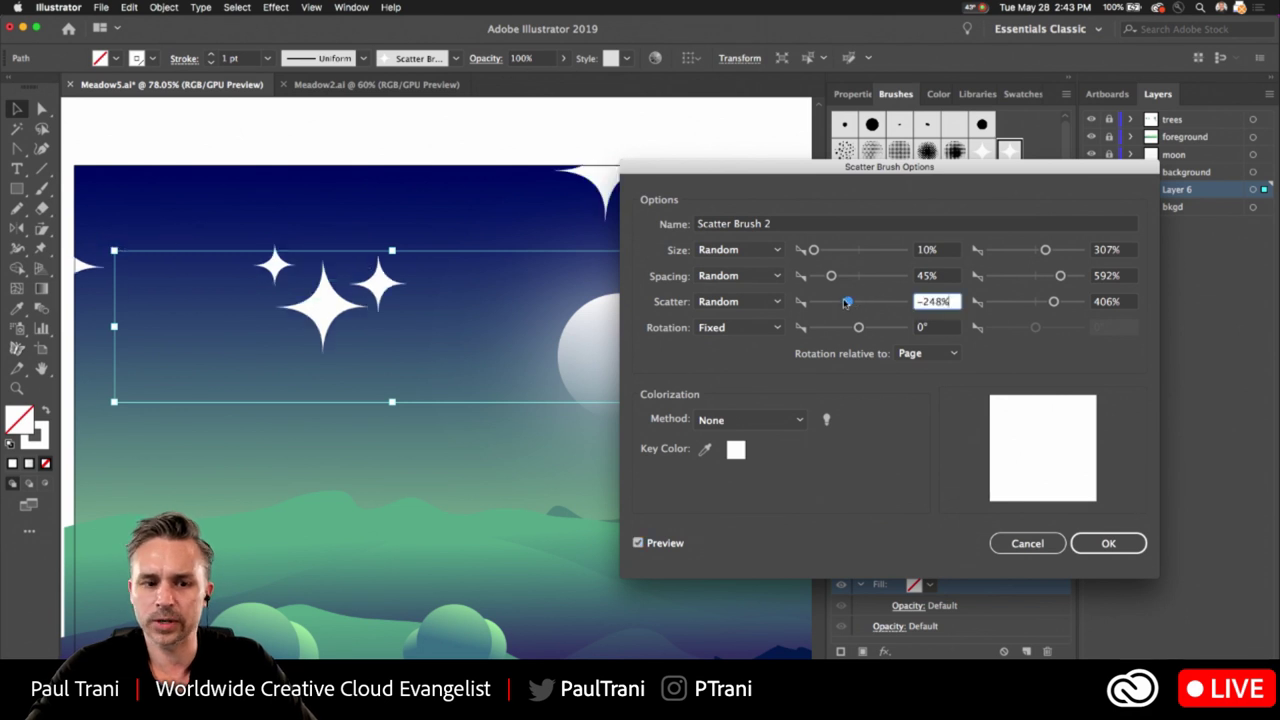
{"action": "left_click", "coordinate": [1036, 302]}
Lower the star brush's maximum spacing to 86% and its maximum size to 66%.
{"action": "left_click", "coordinate": [1029, 277]}
{"action": "left_click", "coordinate": [1015, 250]}
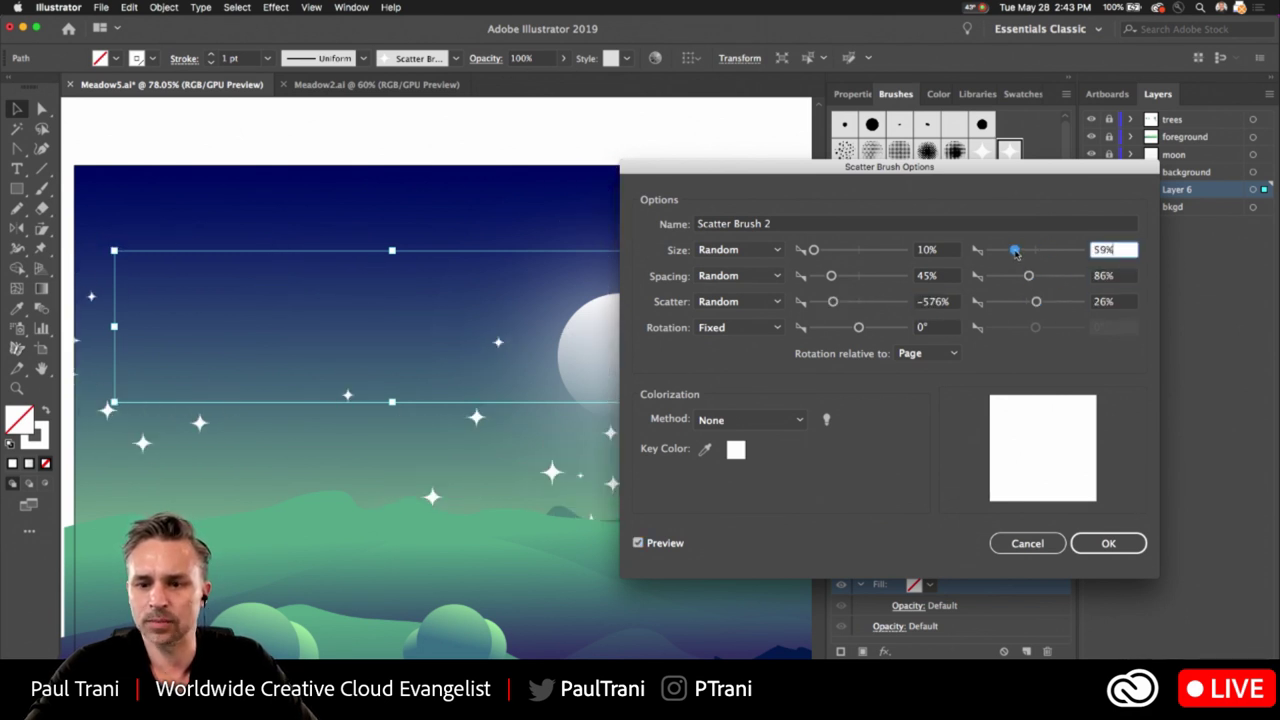
{"action": "left_click_drag", "start_coordinate": [1008, 252], "coordinate": [1012, 253]}
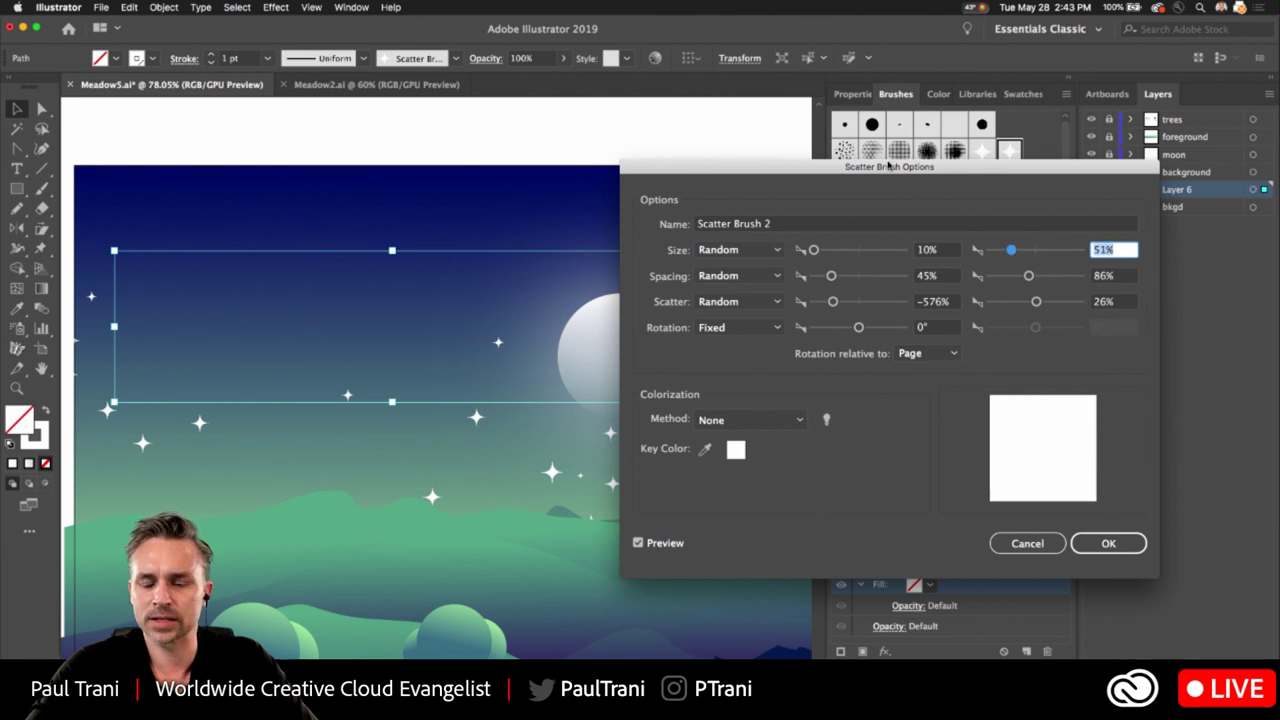
{"action": "mouse_move", "coordinate": [888, 165]}
{"action": "left_mouse_down"}
{"action": "mouse_move", "coordinate": [942, 85]}
{"action": "mouse_move", "coordinate": [999, 73]}
{"action": "left_mouse_up"}
{"action": "left_click_drag", "start_coordinate": [1124, 158], "coordinate": [1129, 158]}
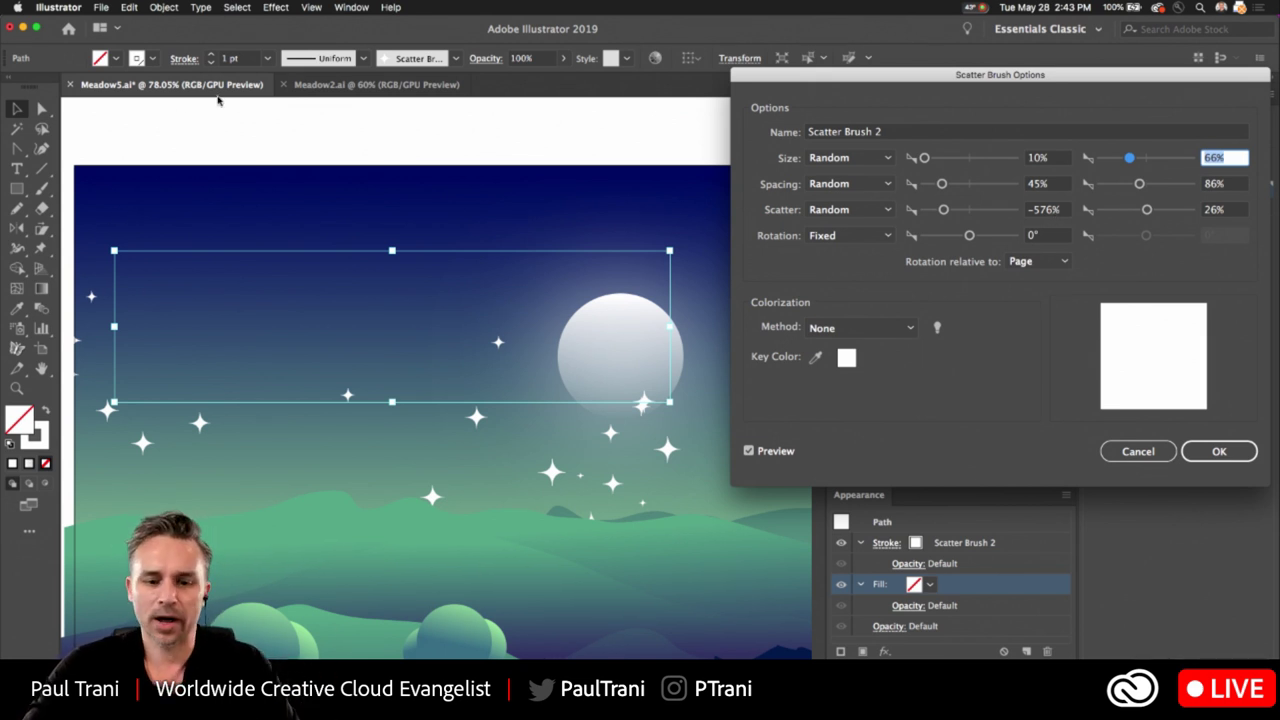
Accept the star brush's new options and apply them to the existing brush strokes.
{"action": "left_click", "coordinate": [1219, 451]}
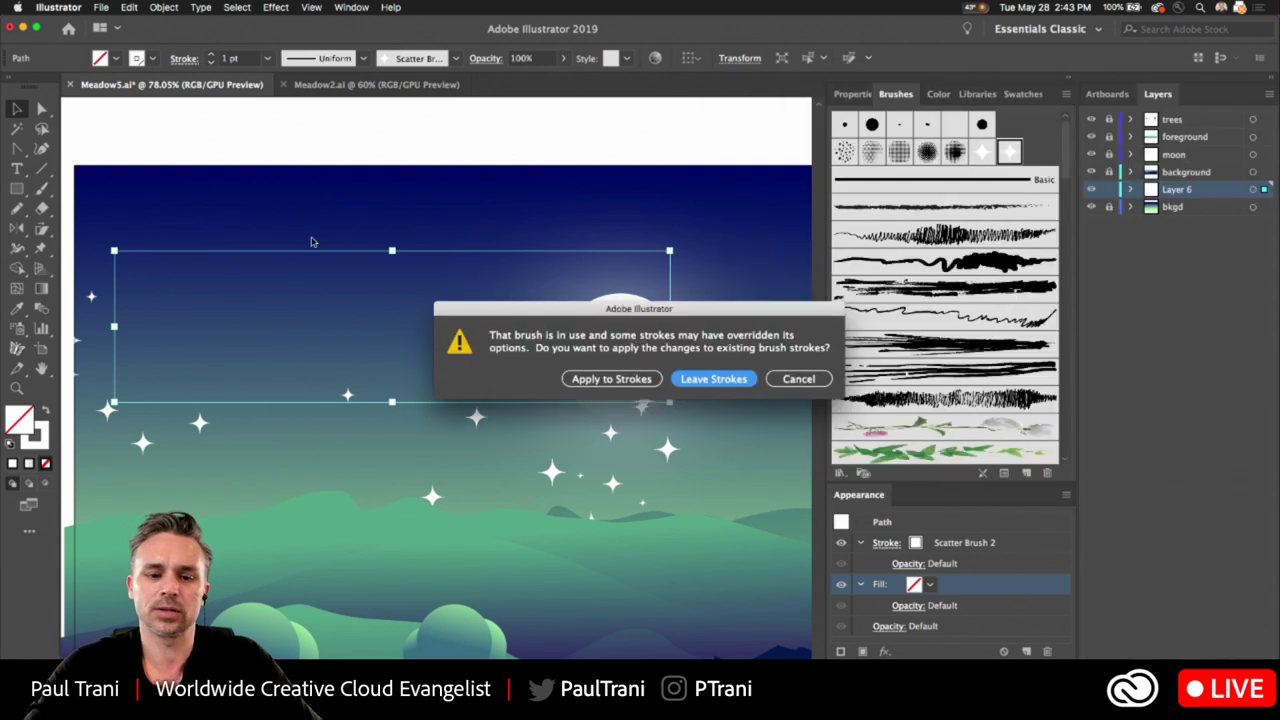
{"action": "left_click", "coordinate": [611, 379]}
{"action": "scroll", "coordinate": [380, 214], "scroll_direction": "down", "scroll_amount": 3}
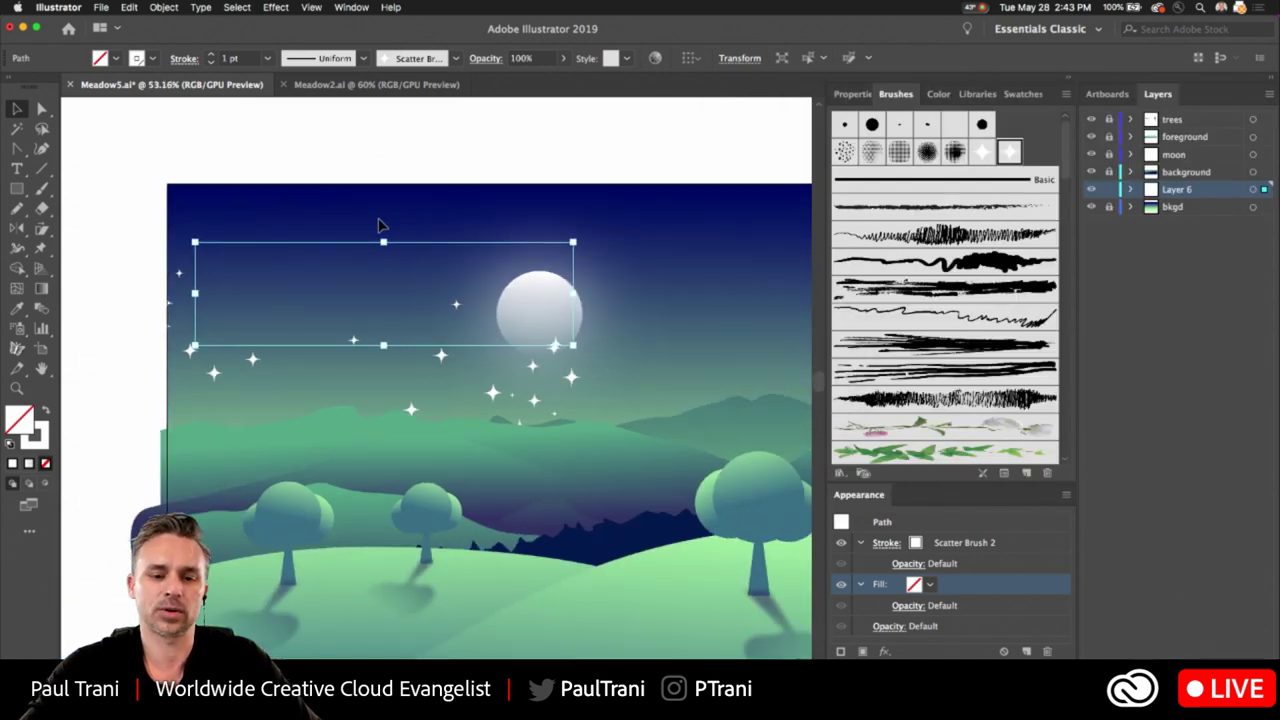
Paint a second stroke of stars across the upper sky with the star scatter brush.
{"action": "left_click_drag", "start_coordinate": [226, 217], "coordinate": [343, 186]}
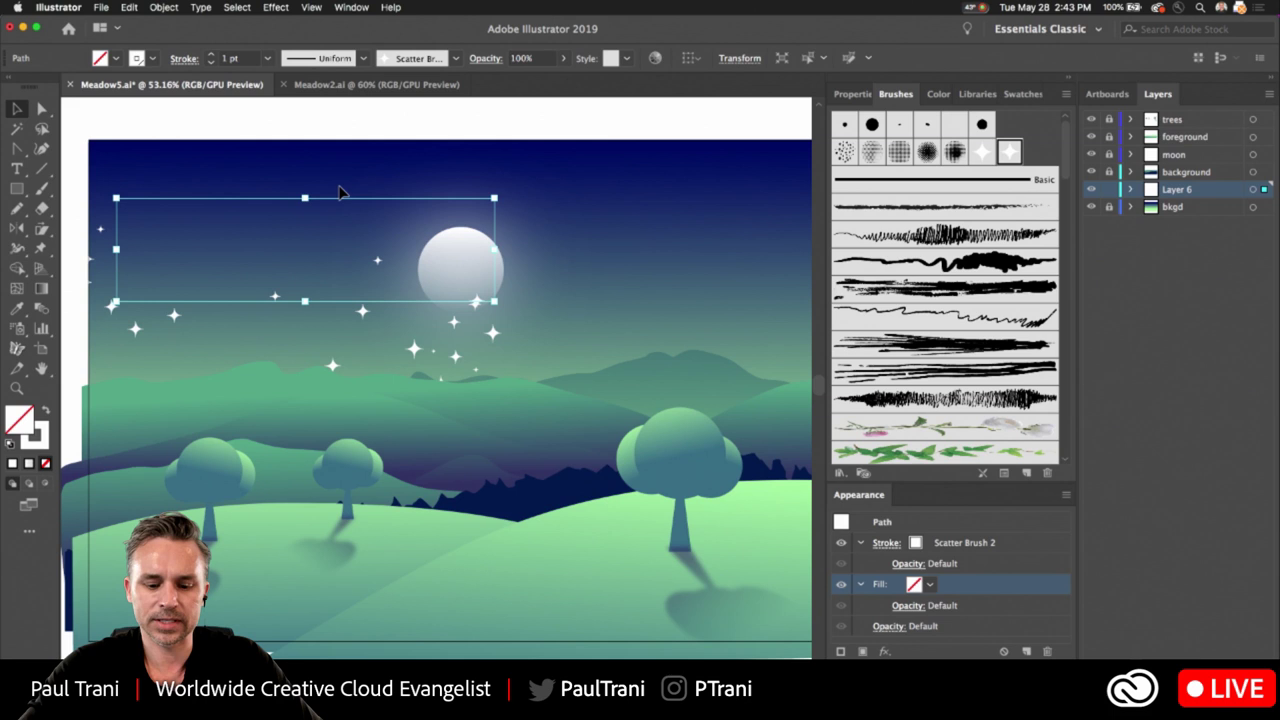
{"action": "key", "text": "b"}
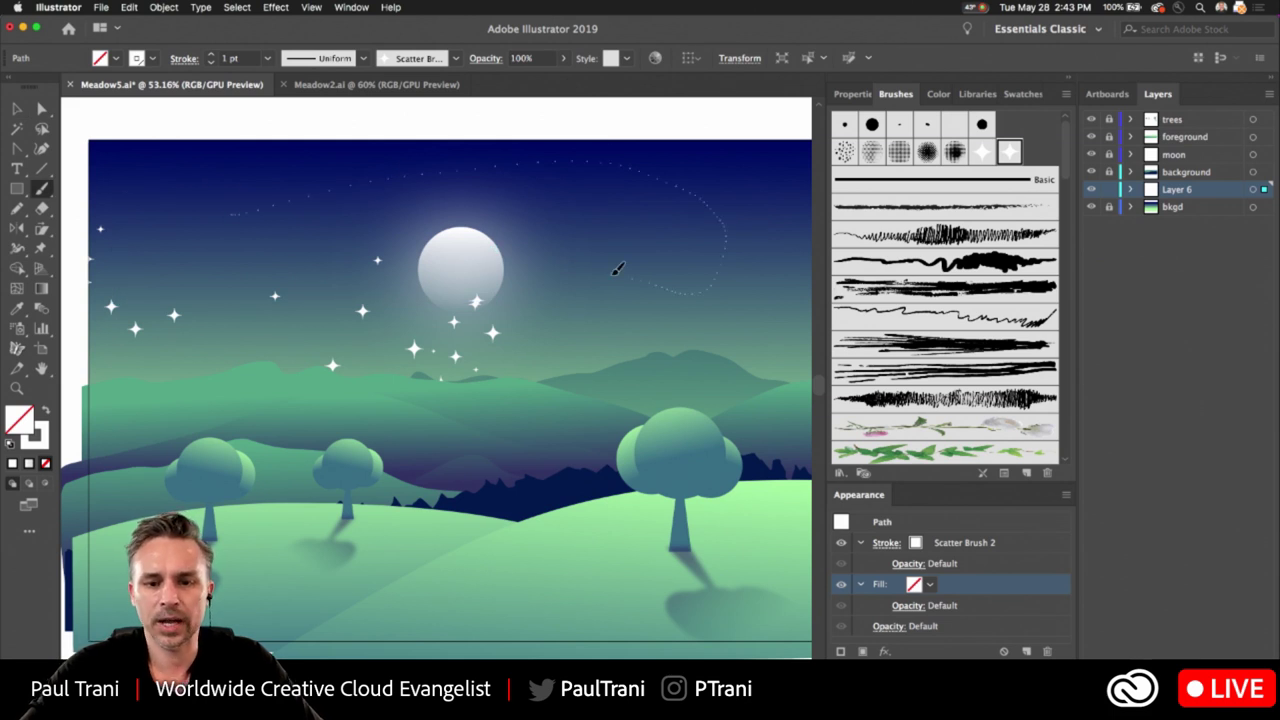
{"action": "left_click_drag", "start_coordinate": [618, 268], "coordinate": [560, 258]}
{"action": "key", "text": "super+z"}
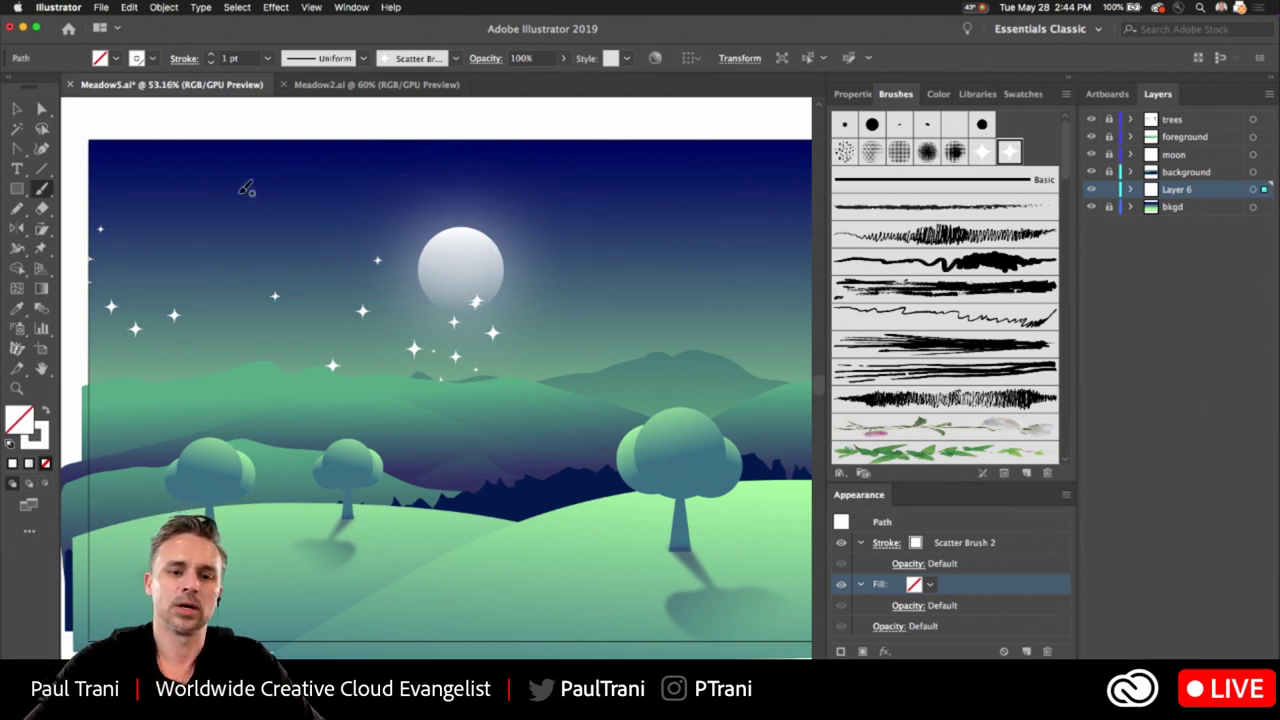
{"action": "left_click_drag", "start_coordinate": [780, 236], "coordinate": [803, 286]}
{"action": "left_click_drag", "start_coordinate": [436, 215], "coordinate": [374, 240]}
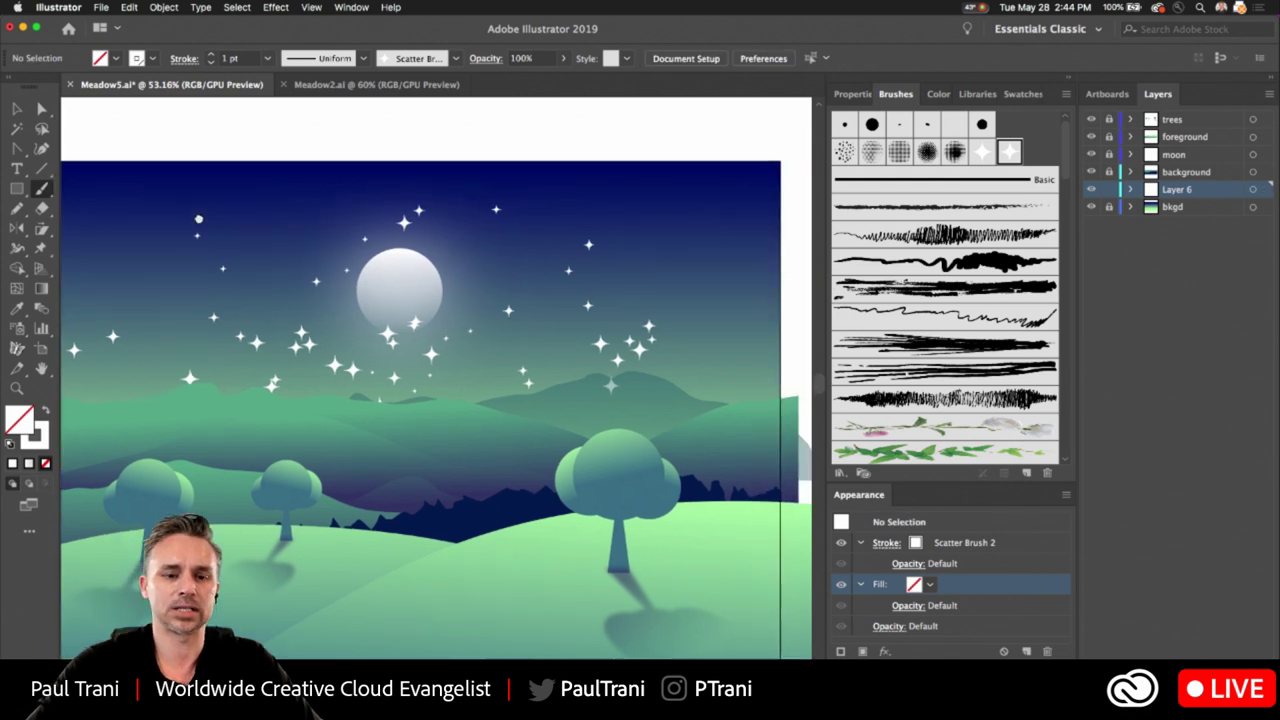
Move the new star stroke upward so its path begins above the artboard's upper edge.
{"action": "left_click", "coordinate": [20, 108]}
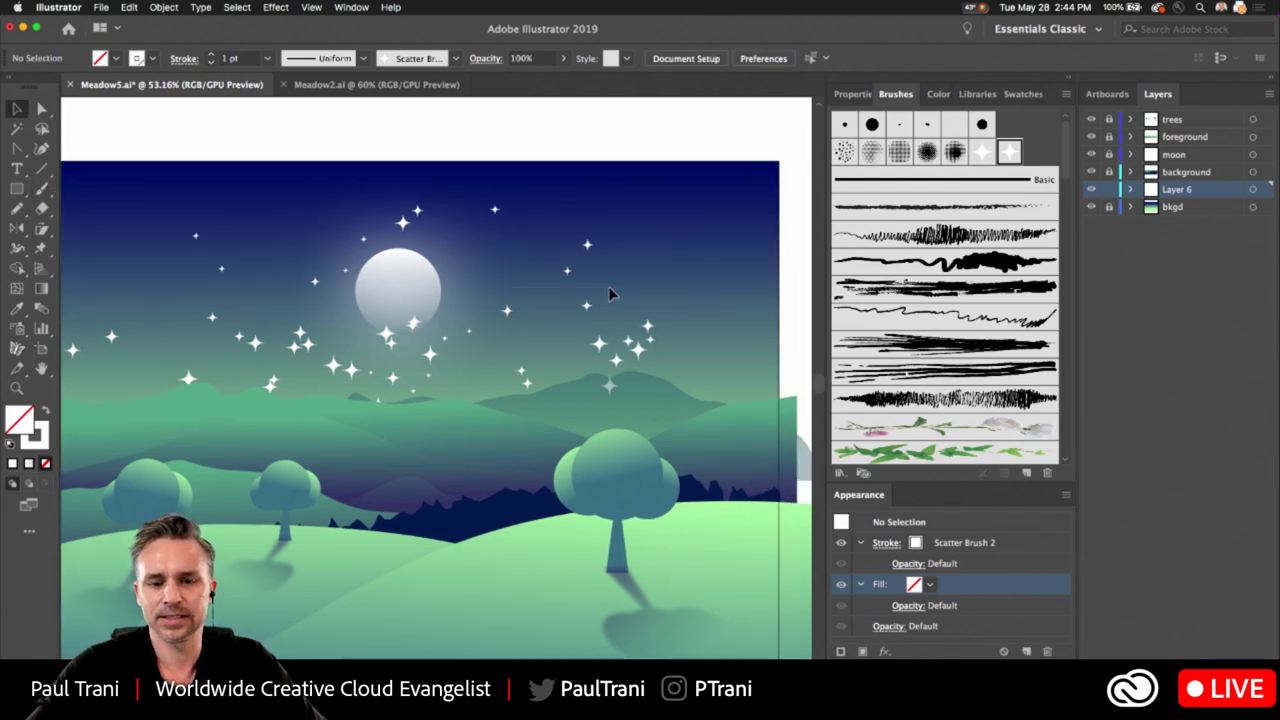
{"action": "mouse_move", "coordinate": [596, 250]}
{"action": "left_mouse_down"}
{"action": "mouse_move", "coordinate": [652, 237]}
{"action": "mouse_move", "coordinate": [672, 217]}
{"action": "left_mouse_up"}
{"action": "scroll", "coordinate": [291, 291], "scroll_direction": "left", "scroll_amount": 5}
{"action": "left_click_drag", "start_coordinate": [499, 339], "coordinate": [392, 295]}
{"action": "left_click", "coordinate": [670, 250]}
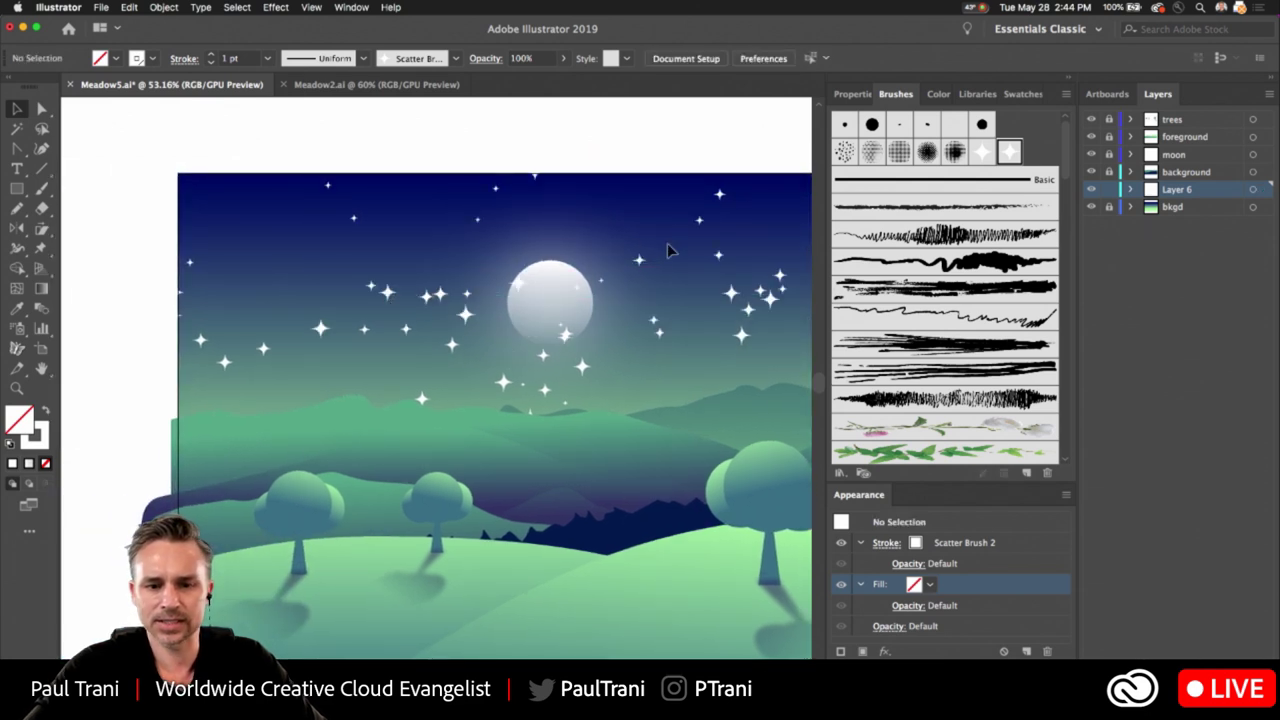
{"action": "left_click", "coordinate": [650, 267]}
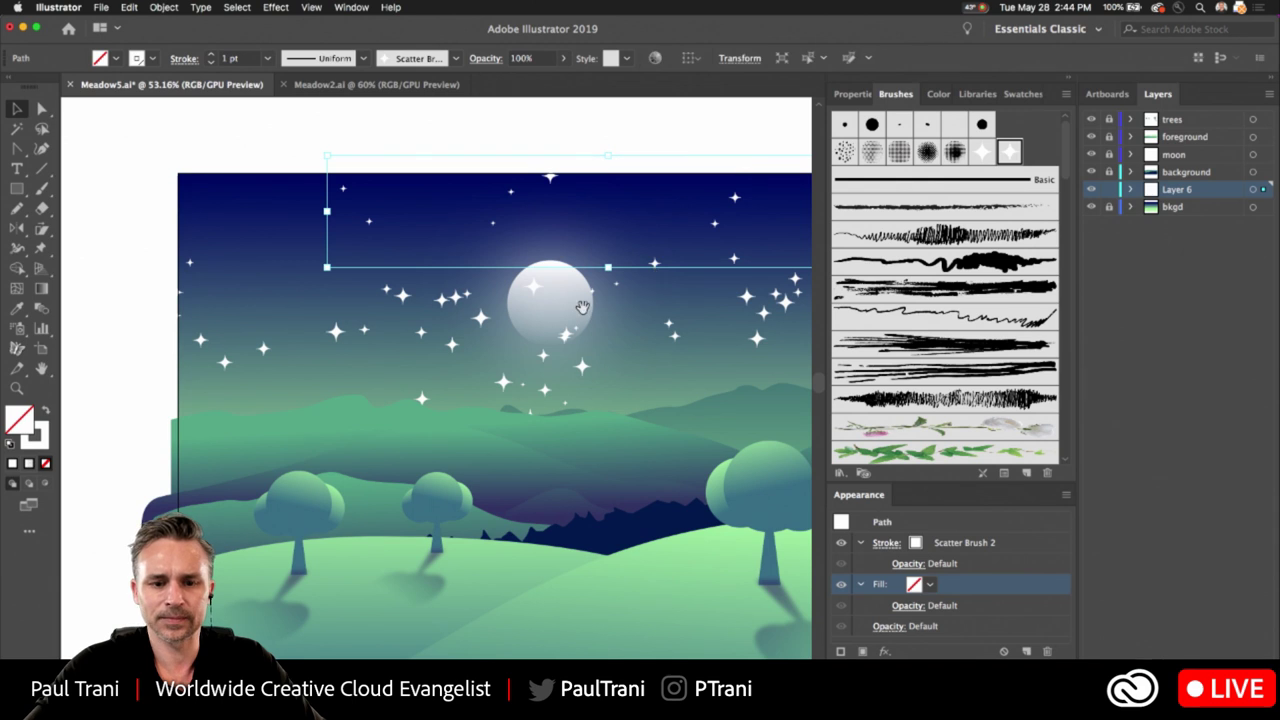
{"action": "scroll", "coordinate": [657, 271], "scroll_direction": "up", "scroll_amount": 2}
{"action": "scroll", "coordinate": [657, 271], "scroll_direction": "right", "scroll_amount": 2}
{"action": "scroll", "coordinate": [367, 313], "scroll_direction": "down", "scroll_amount": 3}
{"action": "scroll", "coordinate": [367, 313], "scroll_direction": "right", "scroll_amount": 2}
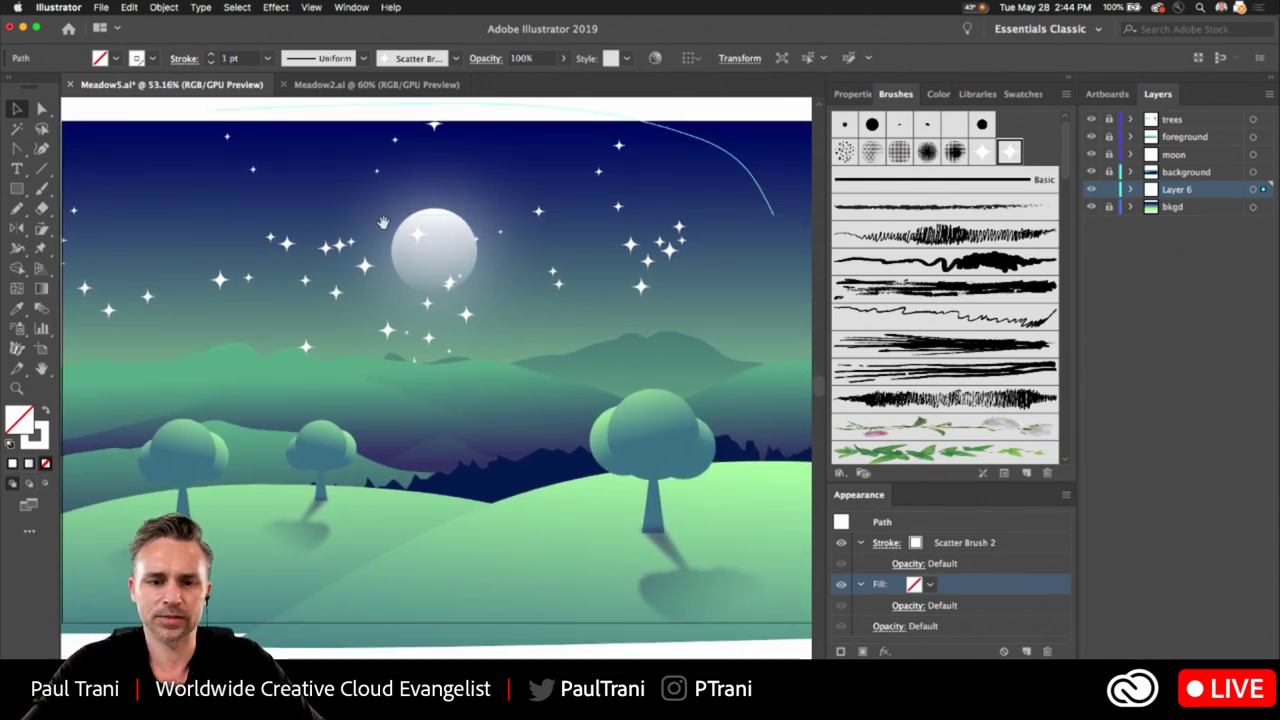
Shift the upper star stroke to the right and slightly higher over the artboard.
{"action": "scroll", "coordinate": [367, 313], "scroll_direction": "up", "scroll_amount": 3}
{"action": "scroll", "coordinate": [367, 313], "scroll_direction": "right", "scroll_amount": 3}
{"action": "mouse_move", "coordinate": [367, 313]}
{"action": "left_mouse_down"}
{"action": "mouse_move", "coordinate": [425, 318]}
{"action": "mouse_move", "coordinate": [508, 285]}
{"action": "mouse_move", "coordinate": [570, 290]}
{"action": "mouse_move", "coordinate": [287, 306]}
{"action": "left_mouse_up"}
{"action": "scroll", "coordinate": [287, 306], "scroll_direction": "left", "scroll_amount": 10}
{"action": "scroll", "coordinate": [561, 347], "scroll_direction": "up", "scroll_amount": 2}
{"action": "scroll", "coordinate": [561, 347], "scroll_direction": "right", "scroll_amount": 1}
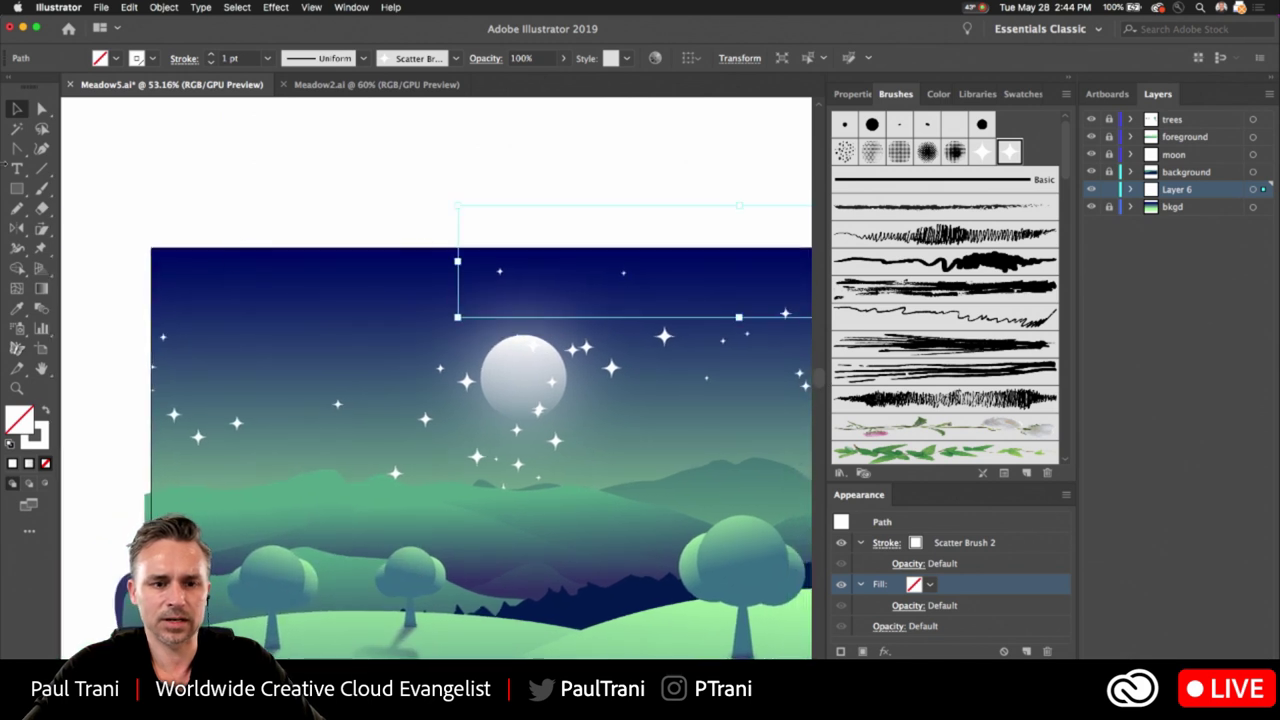
Pull the upper star stroke's left end anchor out to about X 117.6 px so its stars span the sky.
{"action": "left_click", "coordinate": [42, 108]}
{"action": "left_click", "coordinate": [603, 311]}
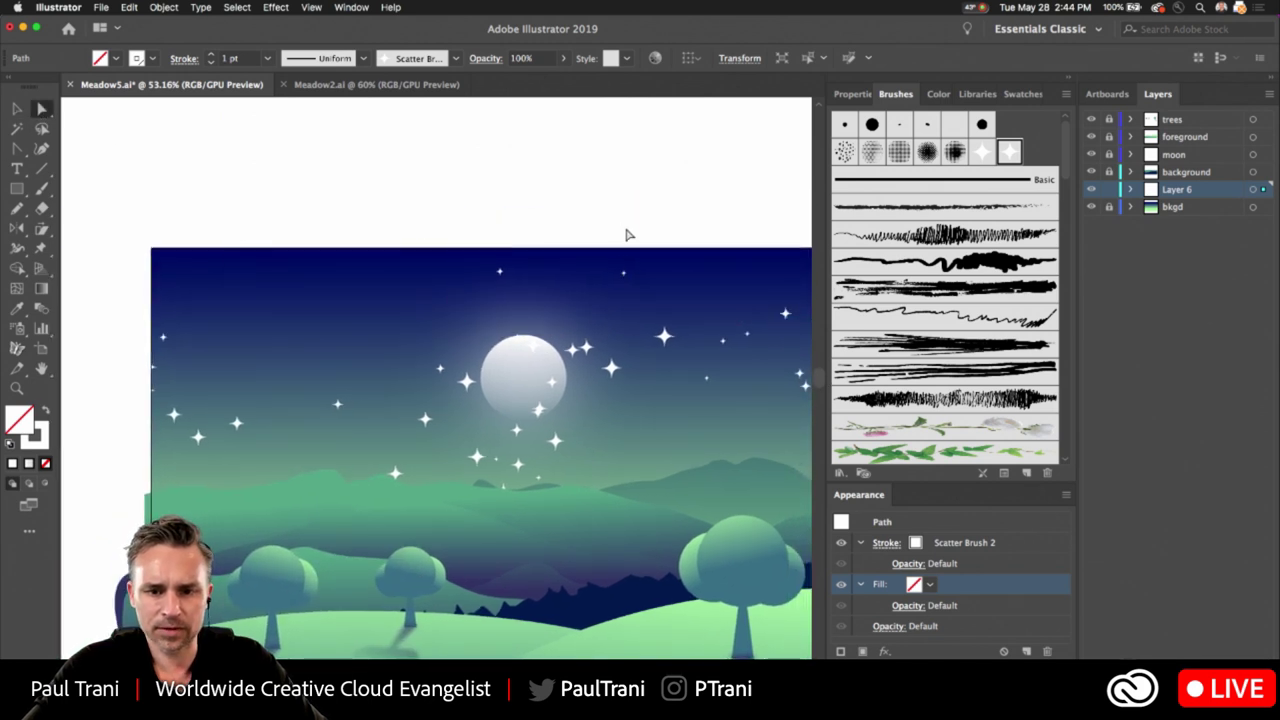
{"action": "left_click", "coordinate": [458, 214]}
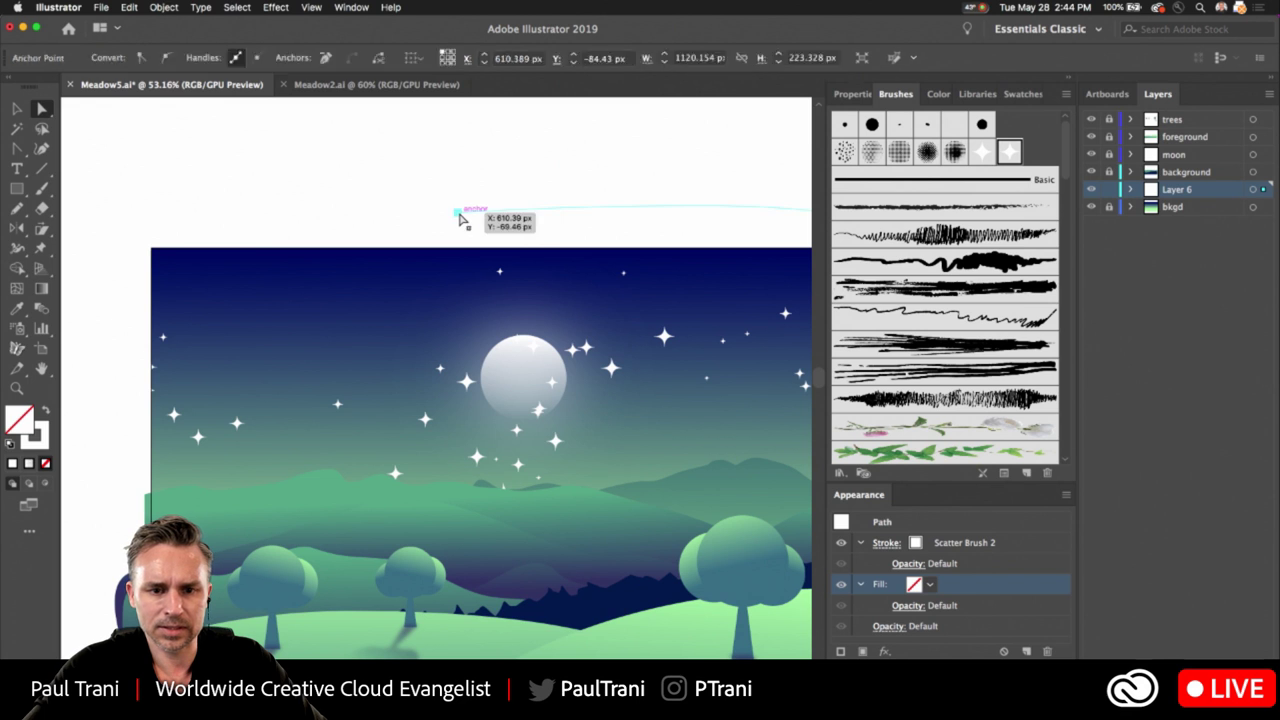
{"action": "mouse_move", "coordinate": [458, 214]}
{"action": "left_mouse_down"}
{"action": "mouse_move", "coordinate": [400, 191]}
{"action": "mouse_move", "coordinate": [210, 199]}
{"action": "left_mouse_up"}
{"action": "left_click", "coordinate": [16, 110]}
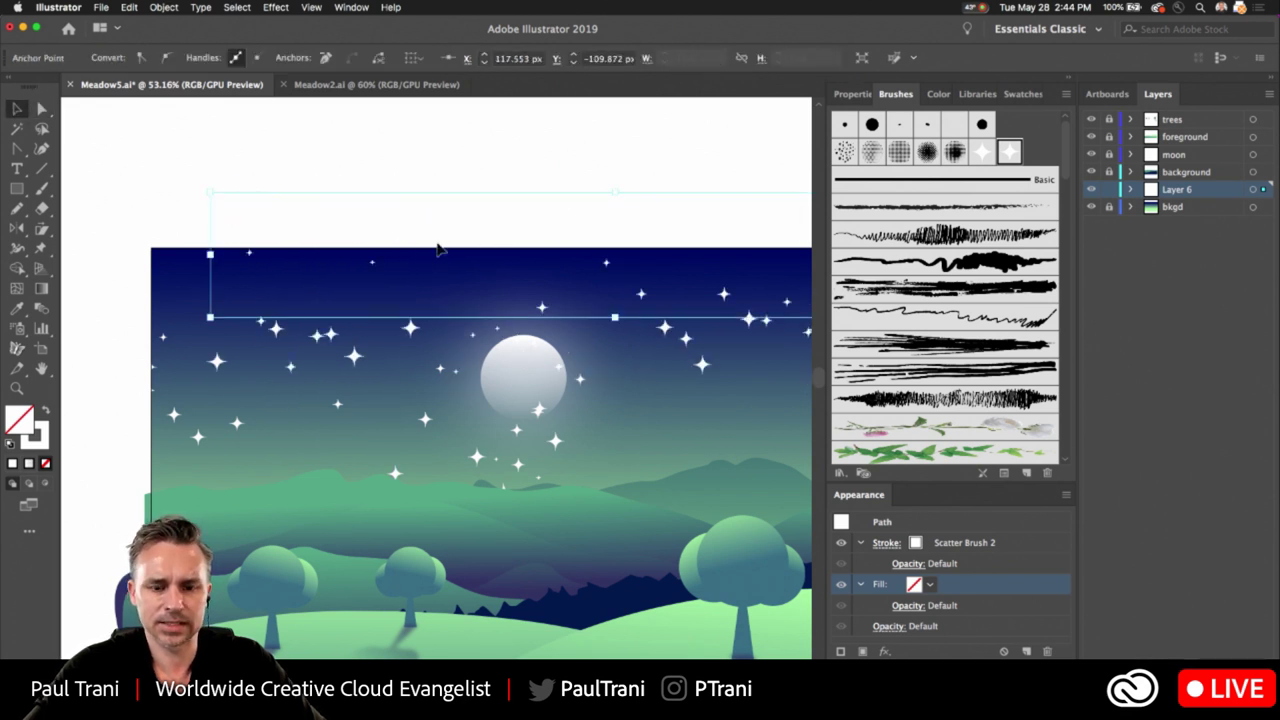
{"action": "scroll", "coordinate": [437, 251], "scroll_direction": "right", "scroll_amount": 3}
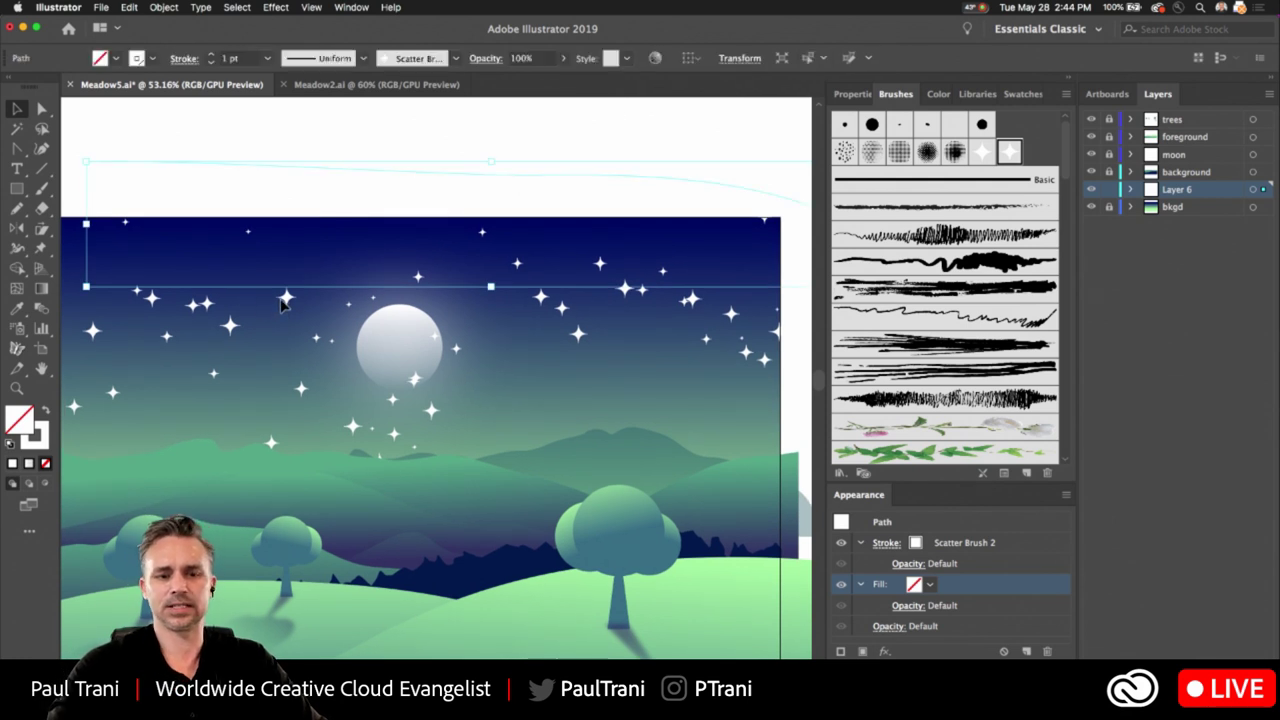
Display the properties of the selected upper star stroke.
{"action": "left_click", "coordinate": [450, 152]}
{"action": "left_click_drag", "start_coordinate": [512, 274], "coordinate": [826, 148]}
{"action": "left_click", "coordinate": [850, 94]}
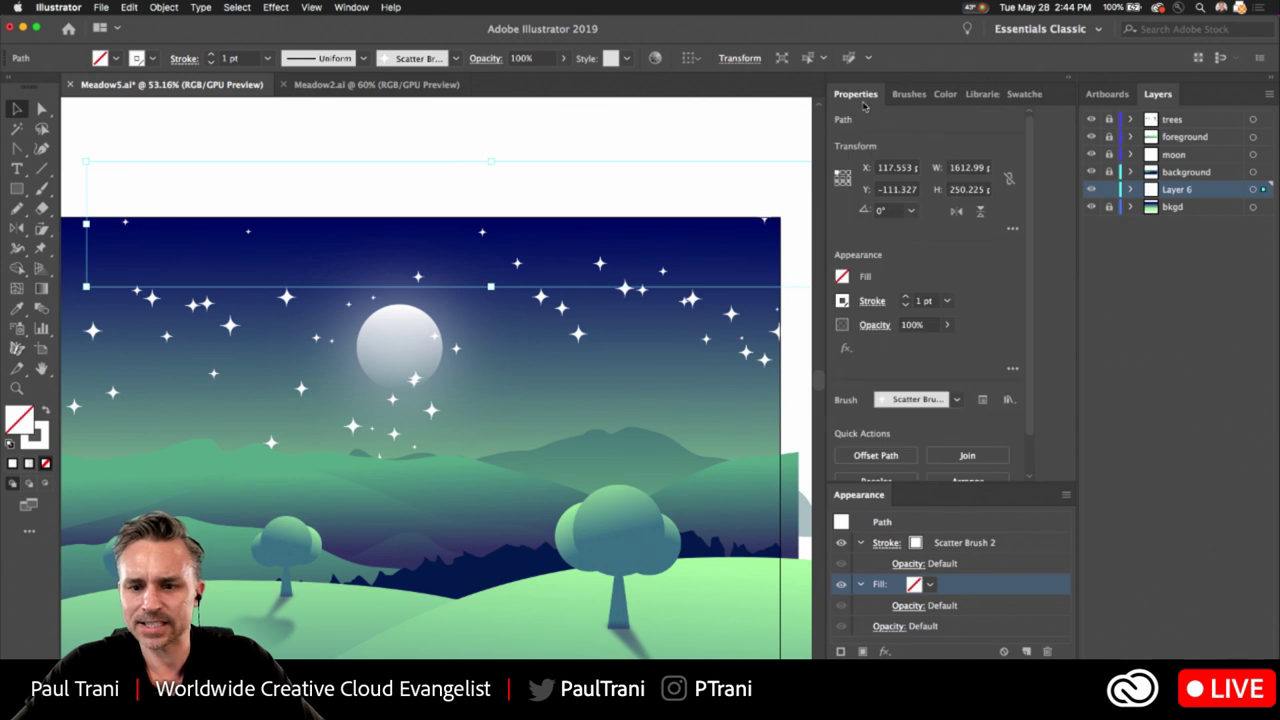
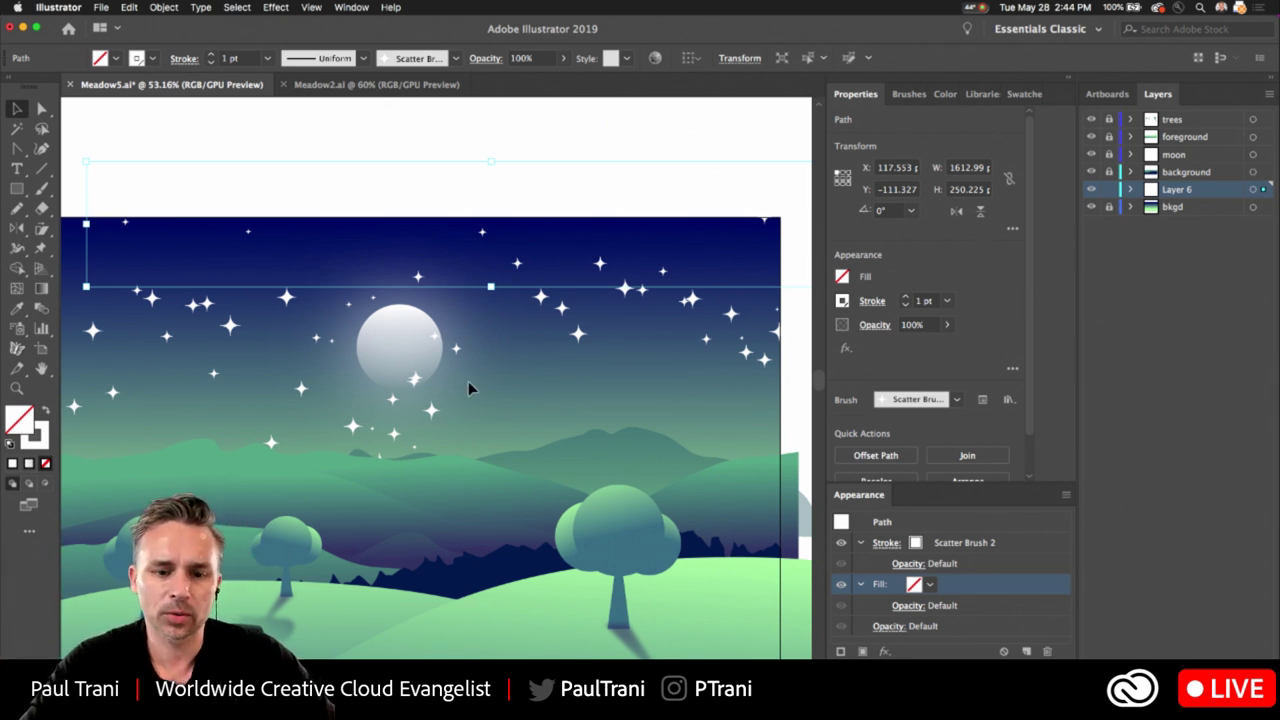
Draw a square about 55 px wide in the sky right of the moon and rotate it by 45 degrees.
{"action": "left_click", "coordinate": [512, 396]}
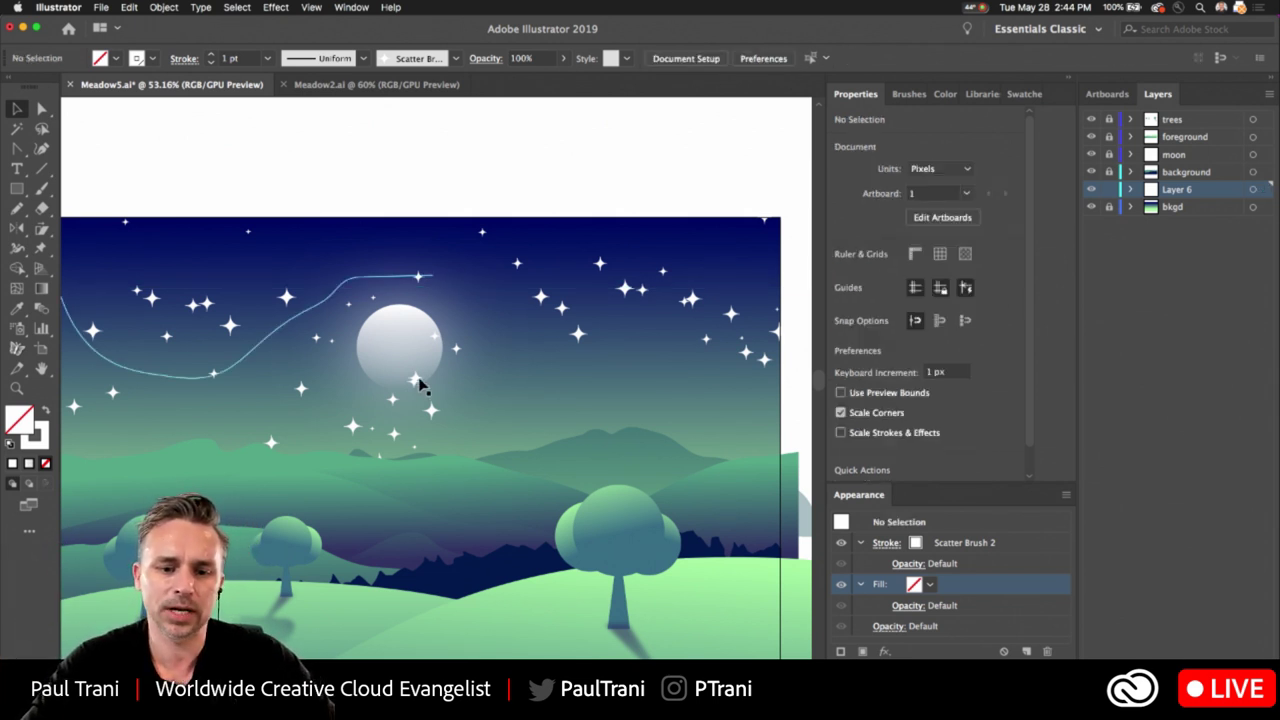
{"action": "left_click_drag", "start_coordinate": [17, 188], "coordinate": [84, 190]}
{"action": "scroll", "coordinate": [530, 385], "scroll_direction": "up", "scroll_amount": 5}
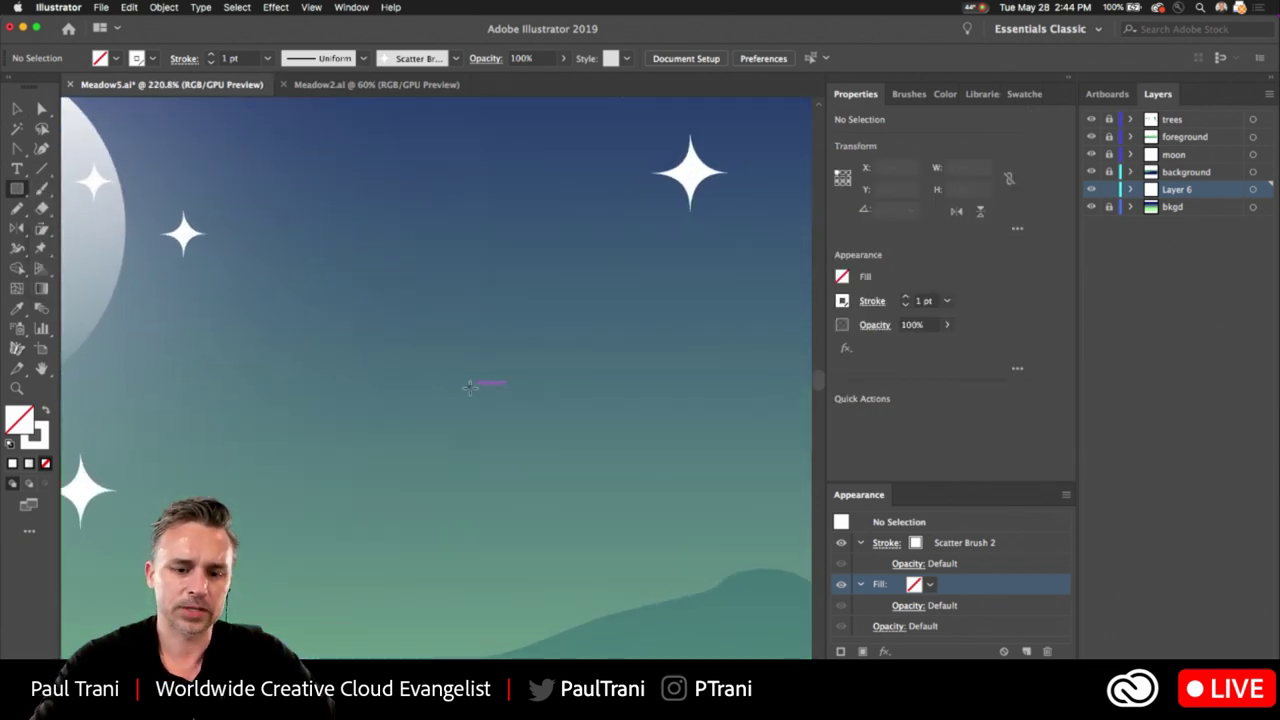
{"action": "left_click_drag", "start_coordinate": [470, 387], "coordinate": [529, 444]}
{"action": "key", "text": "v"}
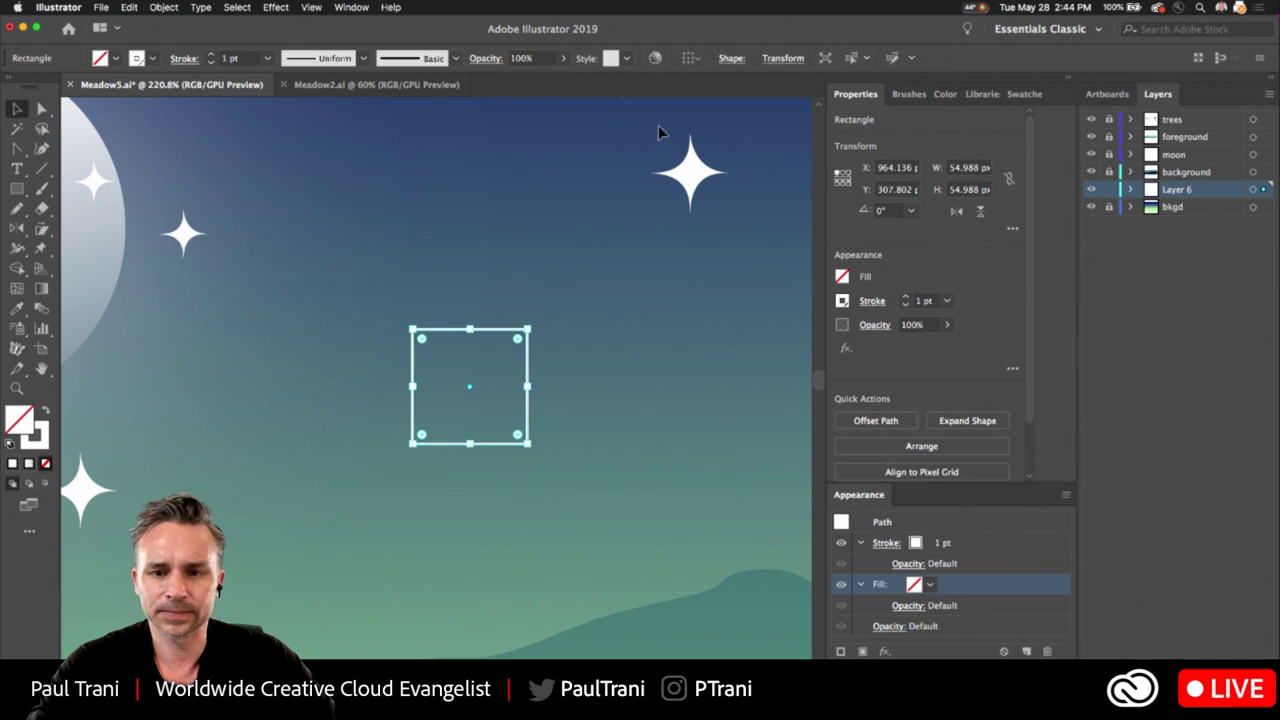
{"action": "left_click", "coordinate": [16, 110]}
{"action": "left_click", "coordinate": [16, 110]}
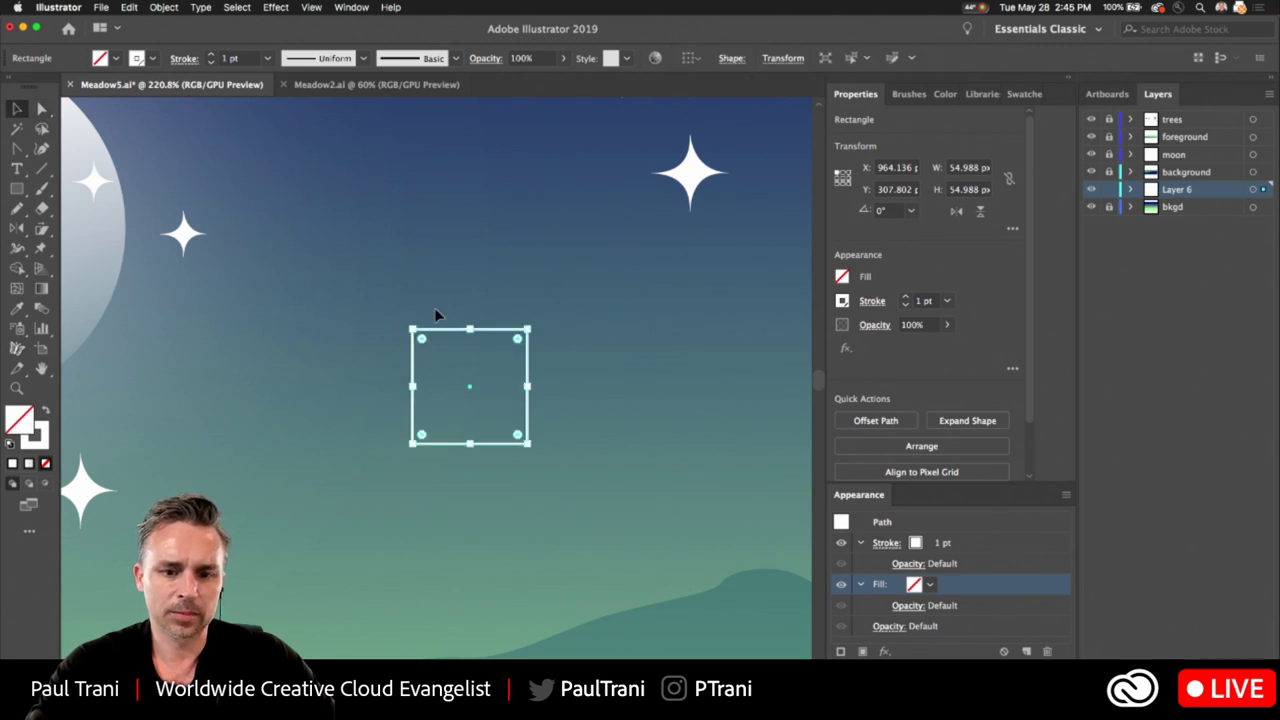
{"action": "left_click_drag", "start_coordinate": [407, 321], "coordinate": [469, 296]}
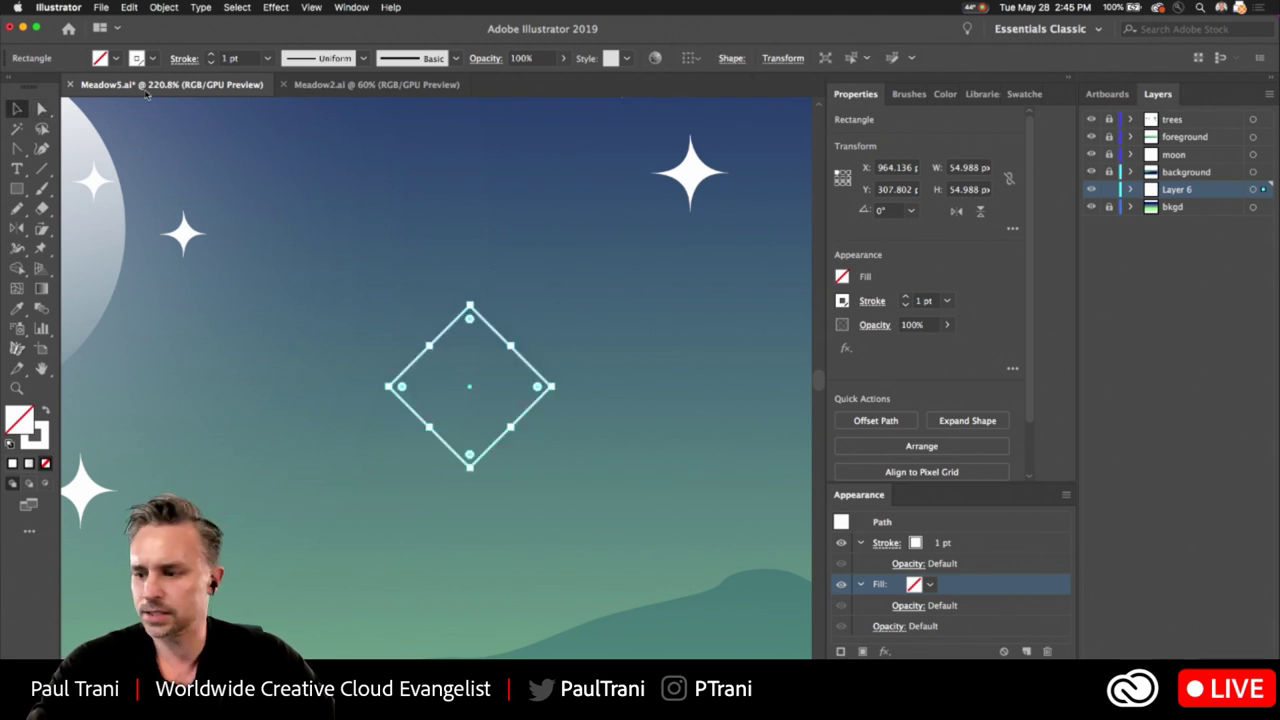
Apply a Pucker & Bloat effect of -118% to the rotated square, with the preview on.
{"action": "left_click", "coordinate": [275, 7]}
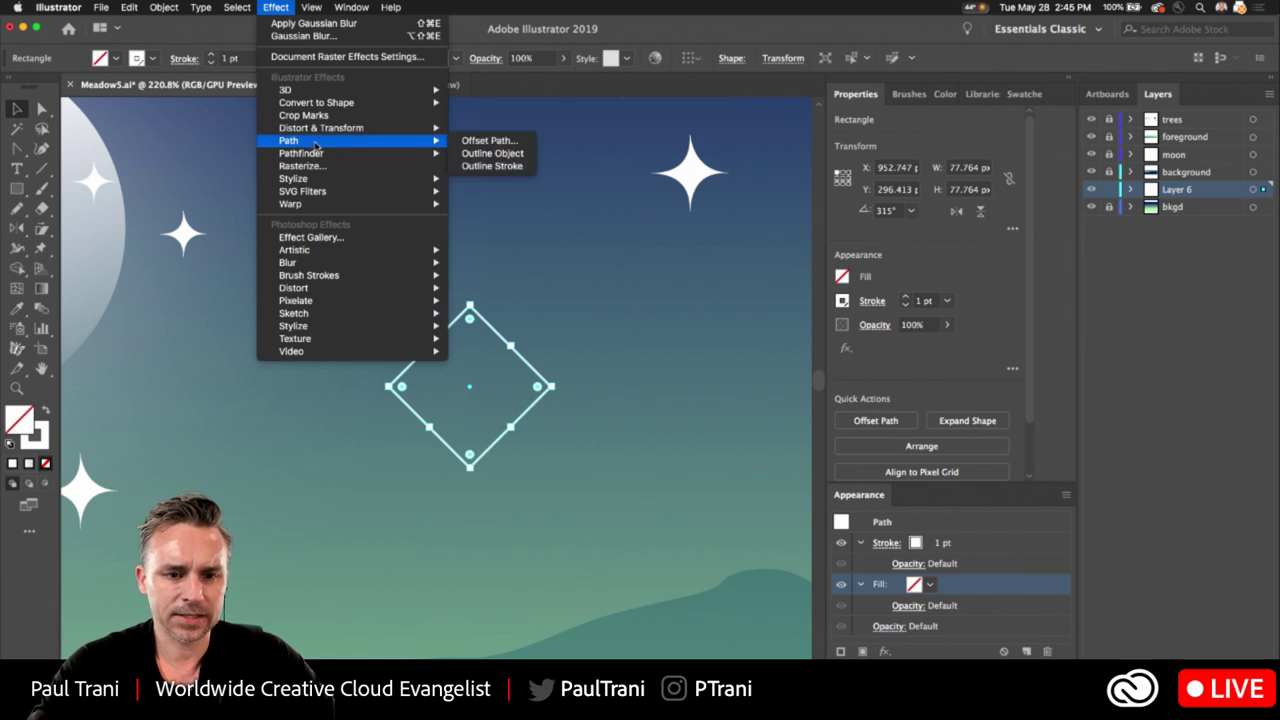
{"action": "mouse_move", "coordinate": [316, 129]}
{"action": "left_click", "coordinate": [501, 142]}
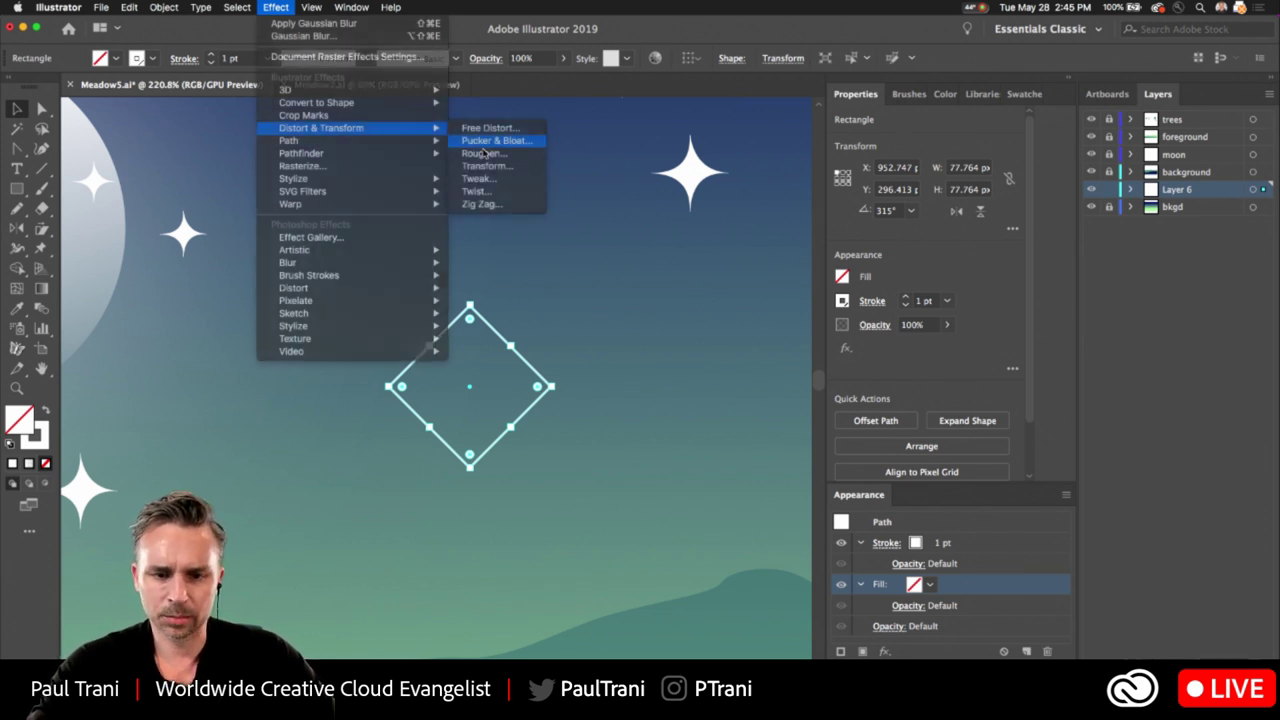
{"action": "left_click", "coordinate": [17, 163]}
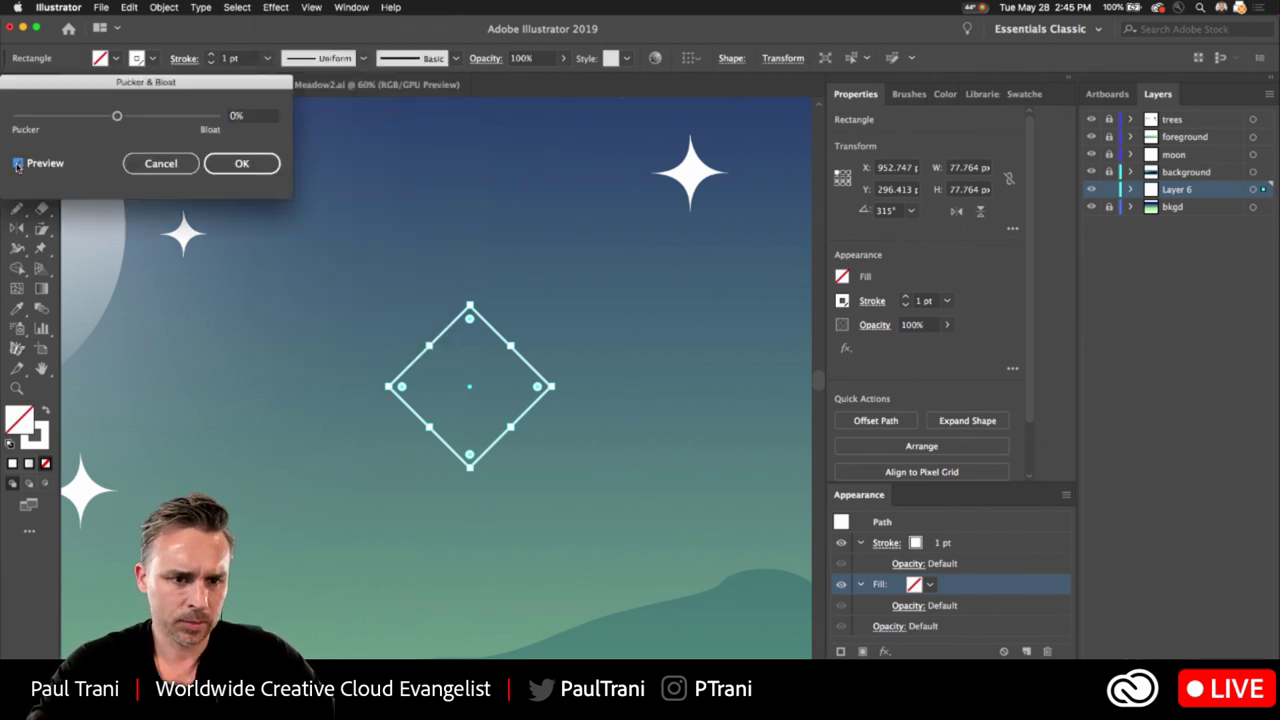
{"action": "left_click", "coordinate": [96, 118]}
{"action": "left_click_drag", "start_coordinate": [88, 118], "coordinate": [723, 241]}
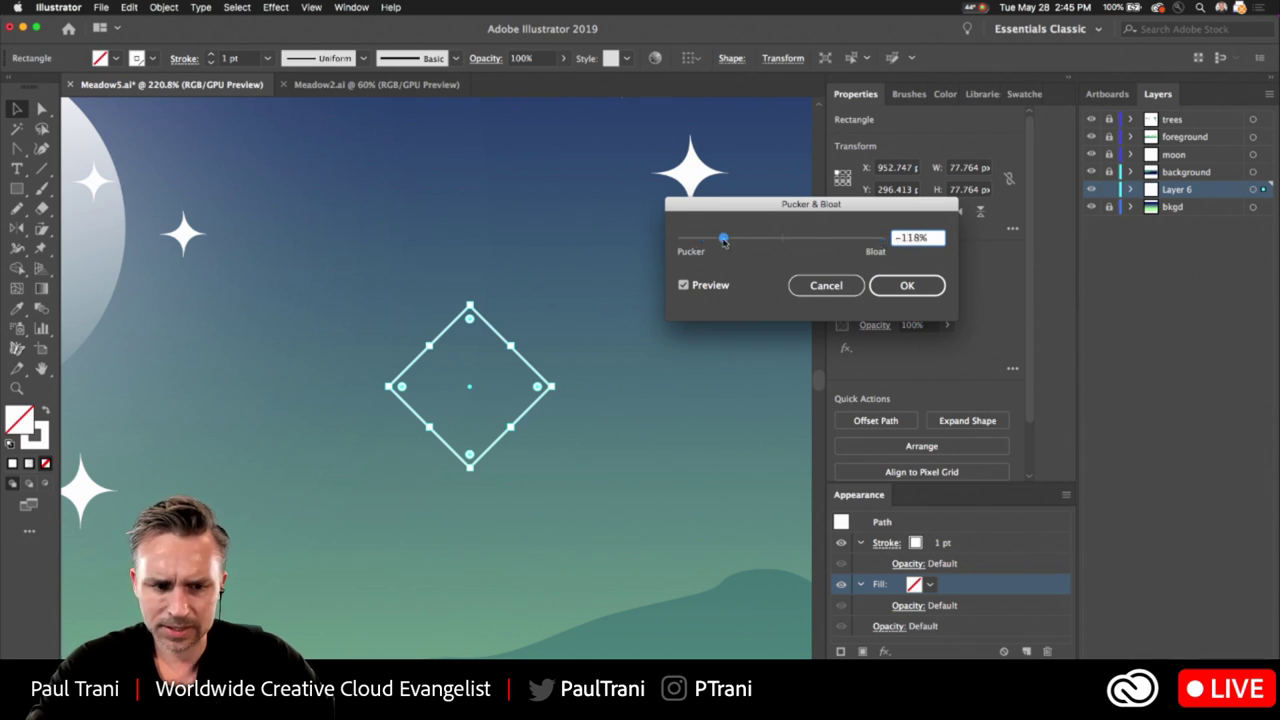
{"action": "left_click", "coordinate": [906, 285]}
Swap the puckered square's fill and stroke so it has a white fill and no outline.
{"action": "left_click", "coordinate": [409, 349]}
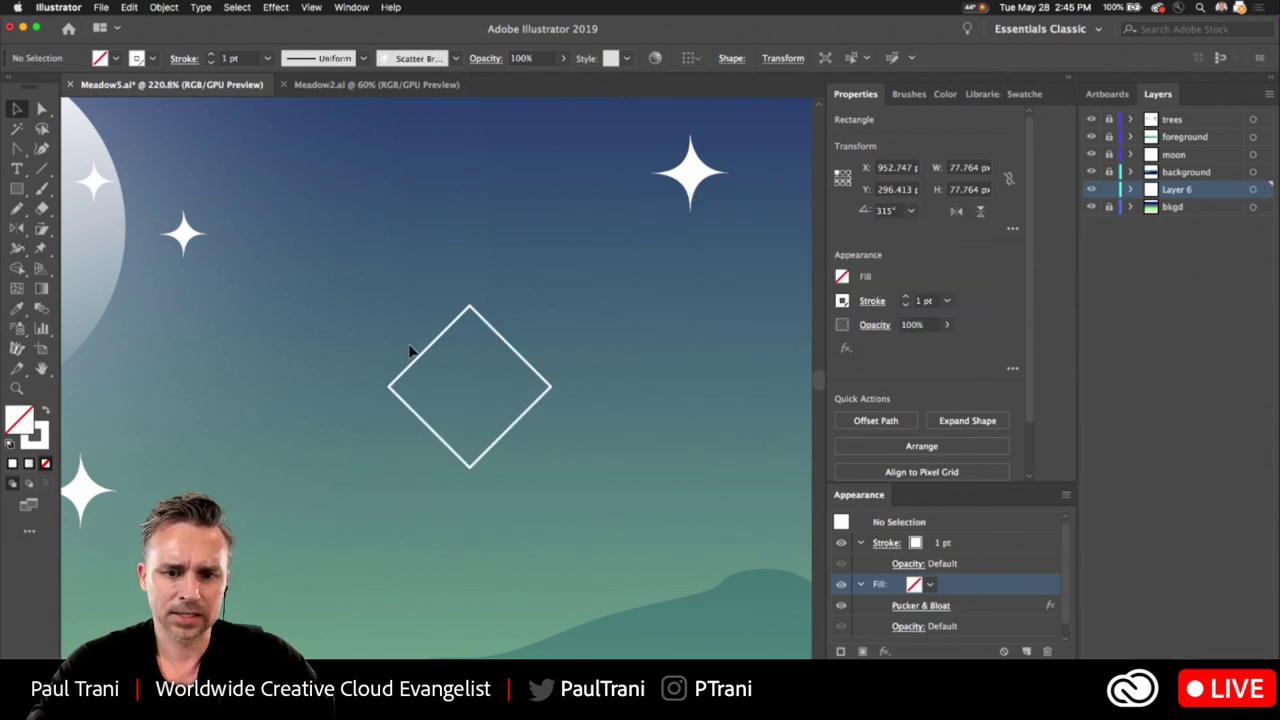
{"action": "left_click", "coordinate": [428, 347]}
{"action": "left_click", "coordinate": [45, 413]}
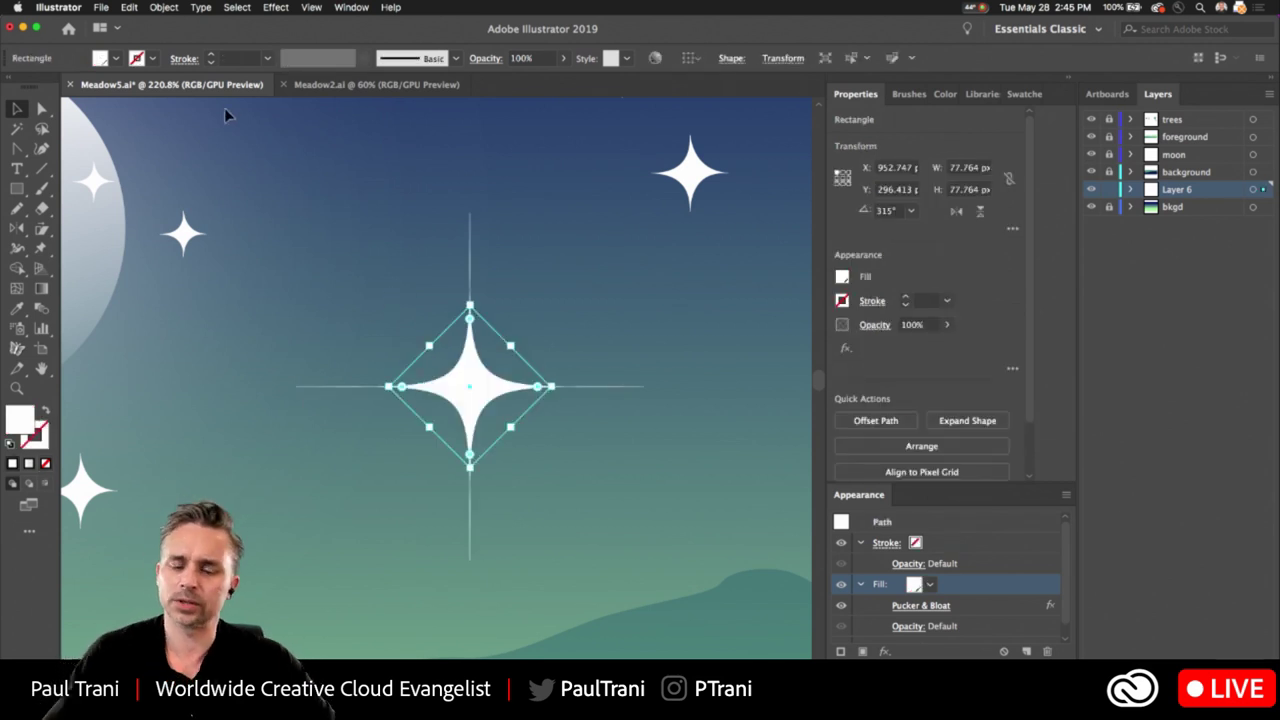
Remove the large puckered star and lower the upper star stroke's weight to 0.75 pt.
{"action": "scroll", "coordinate": [340, 400], "scroll_direction": "down", "scroll_amount": 8}
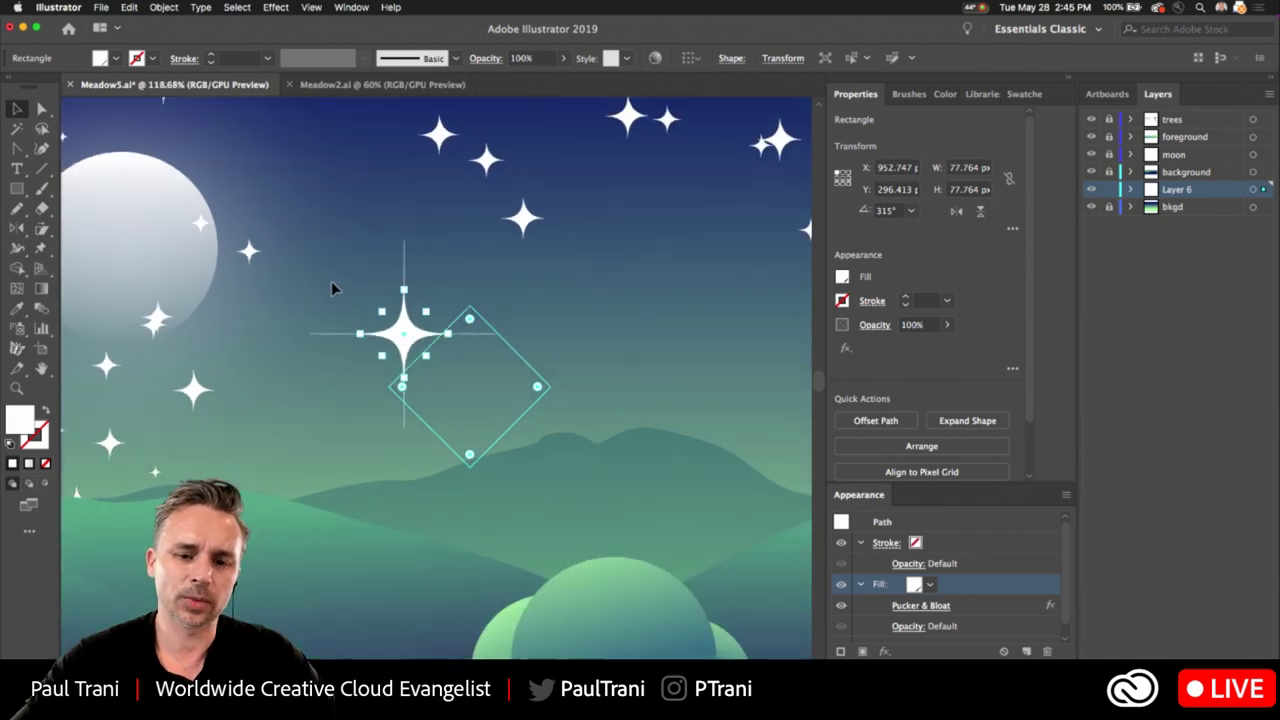
{"action": "scroll", "coordinate": [268, 345], "scroll_direction": "down", "scroll_amount": 3}
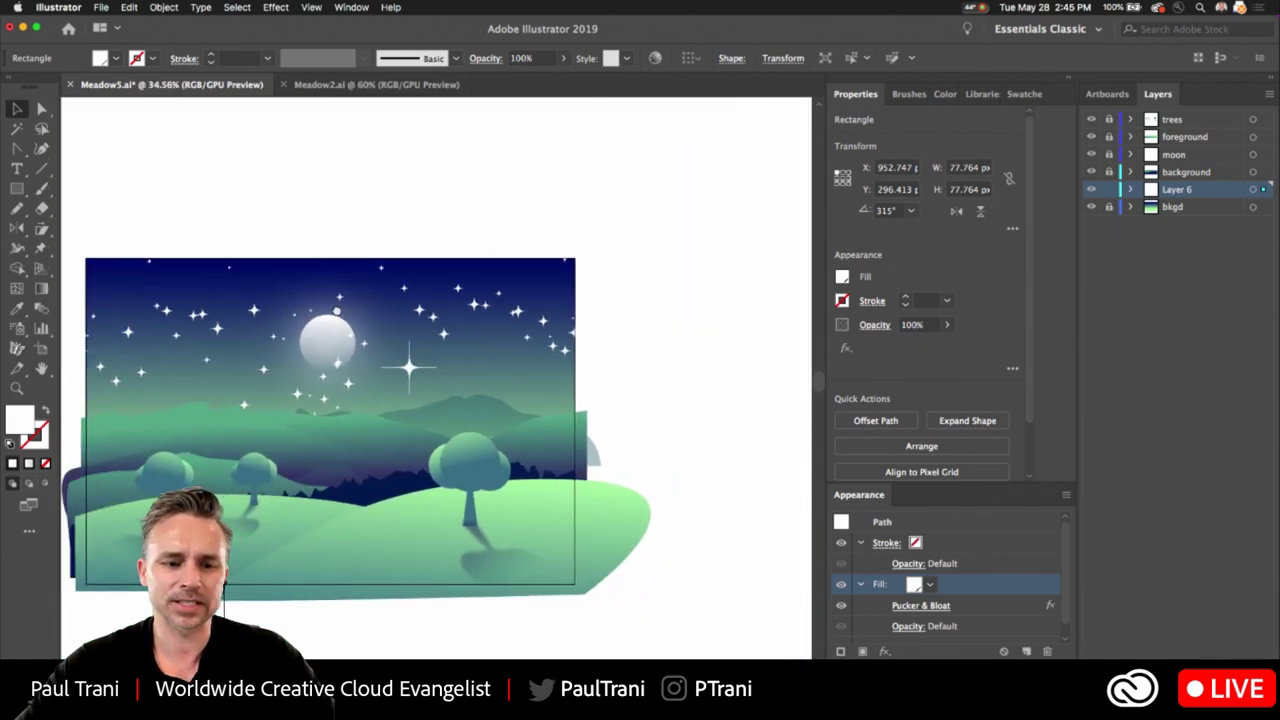
{"action": "left_click", "coordinate": [484, 302]}
{"action": "left_click", "coordinate": [484, 302]}
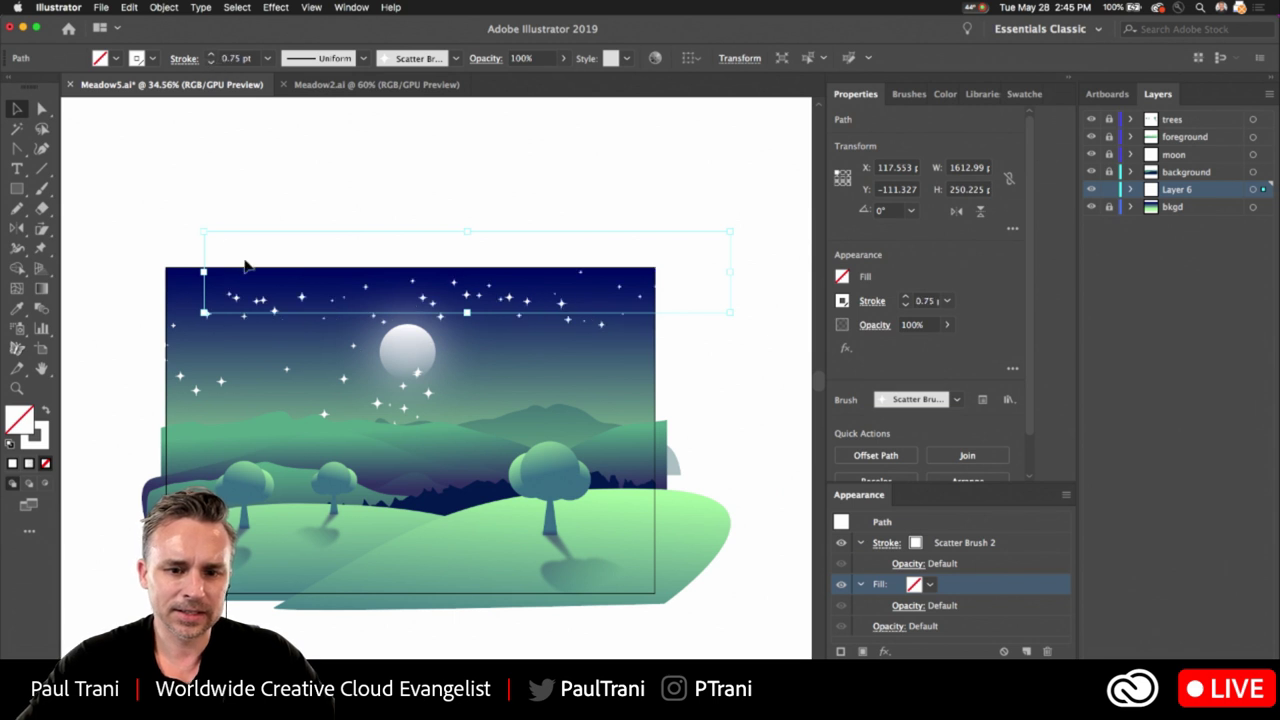
Reduce the lower star stroke's weight to 0.75 pt and stretch it rightward to the artboard's right edge.
{"action": "left_click", "coordinate": [340, 383]}
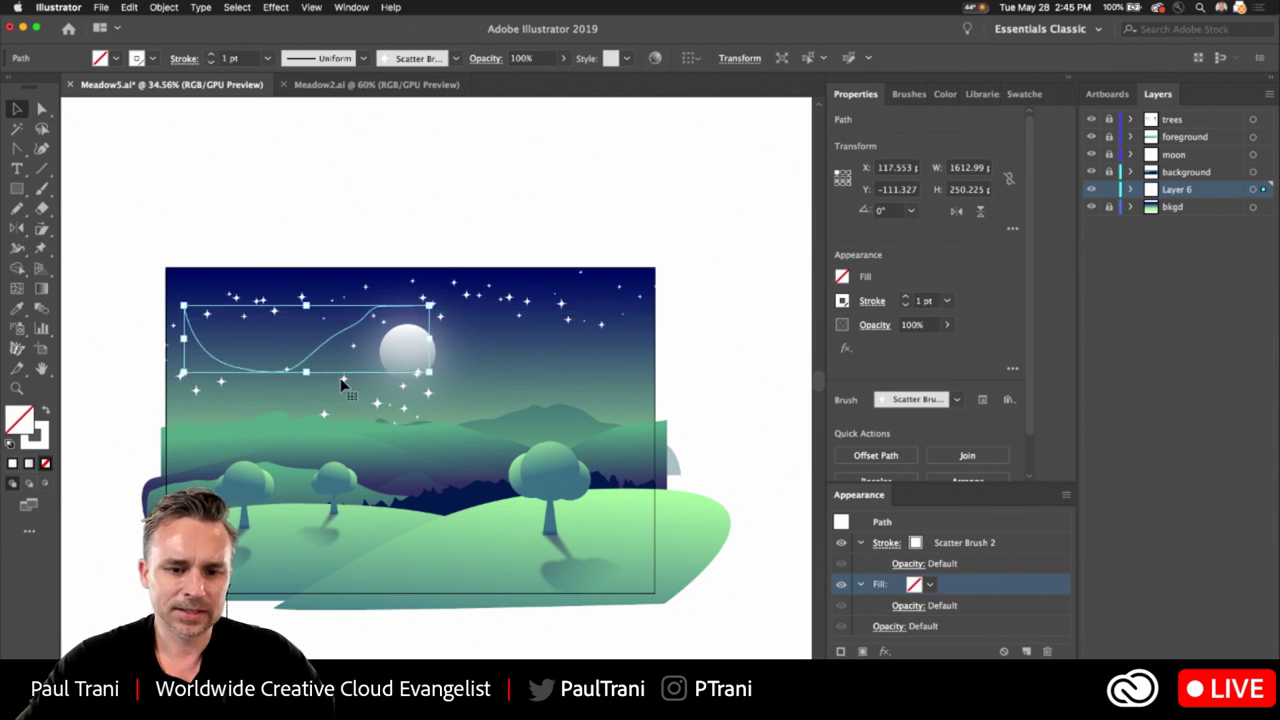
{"action": "left_click", "coordinate": [211, 62]}
{"action": "left_click_drag", "start_coordinate": [430, 342], "coordinate": [655, 344]}
{"action": "left_click", "coordinate": [366, 245]}
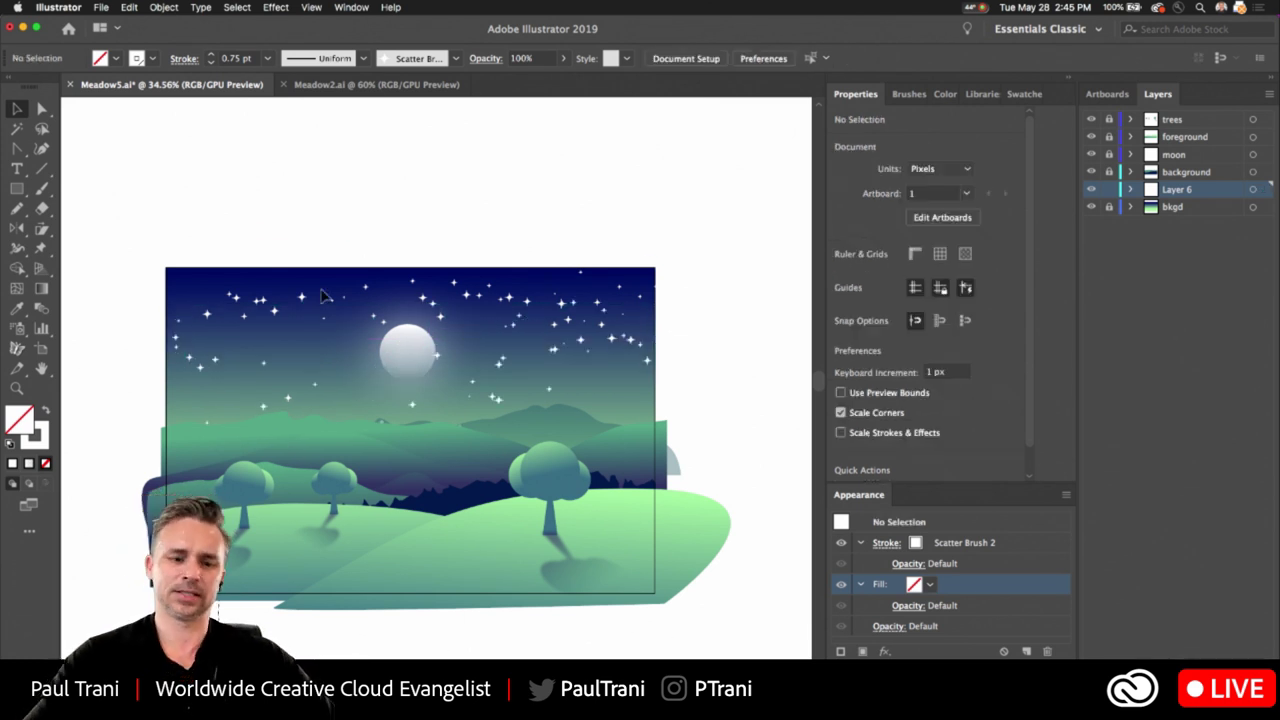
Lower the opacity of the star stroke that curves behind the moon to 23%, and deselect it.
{"action": "scroll", "coordinate": [330, 290], "scroll_direction": "up", "scroll_amount": 3}
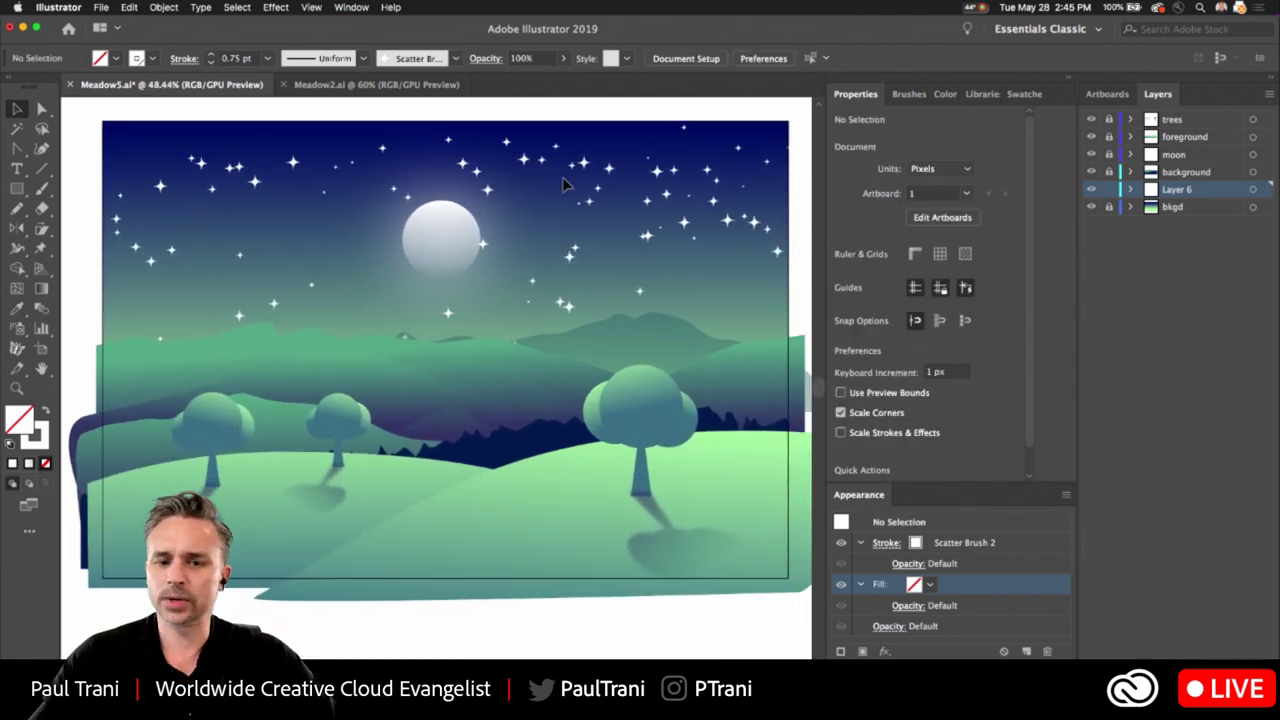
{"action": "left_click", "coordinate": [564, 305]}
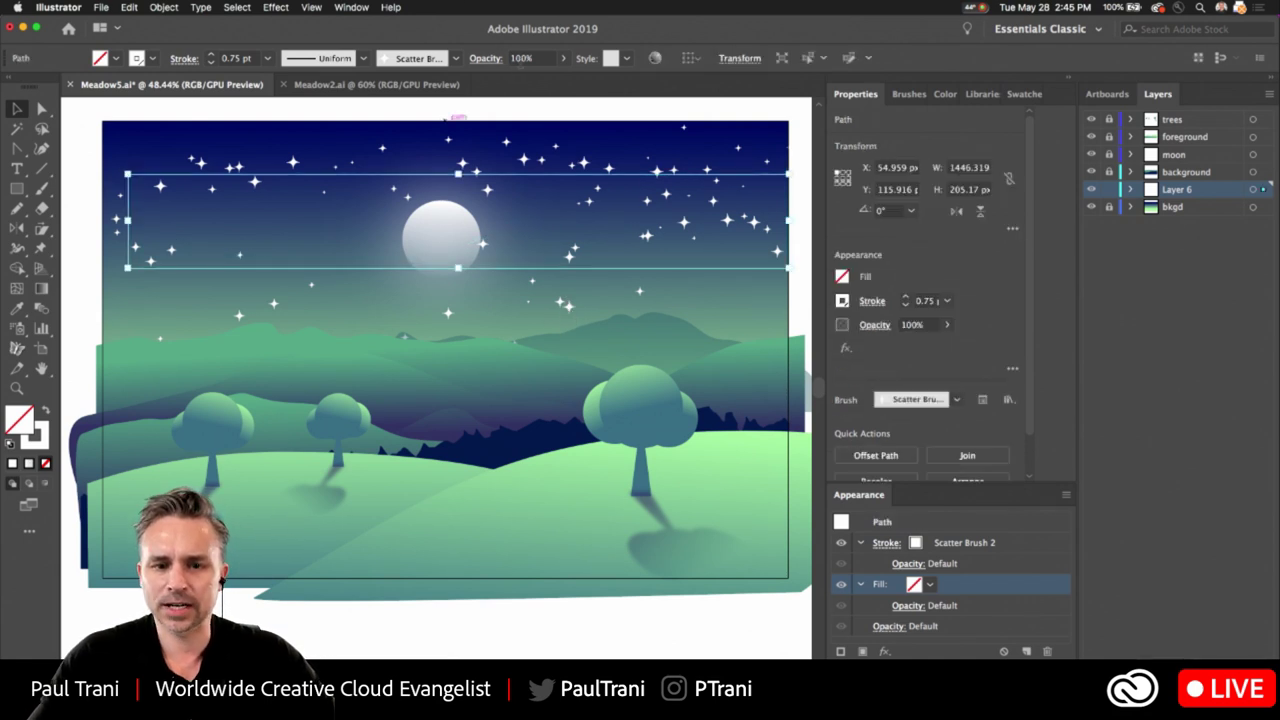
{"action": "left_click", "coordinate": [563, 58]}
{"action": "left_click", "coordinate": [513, 79]}
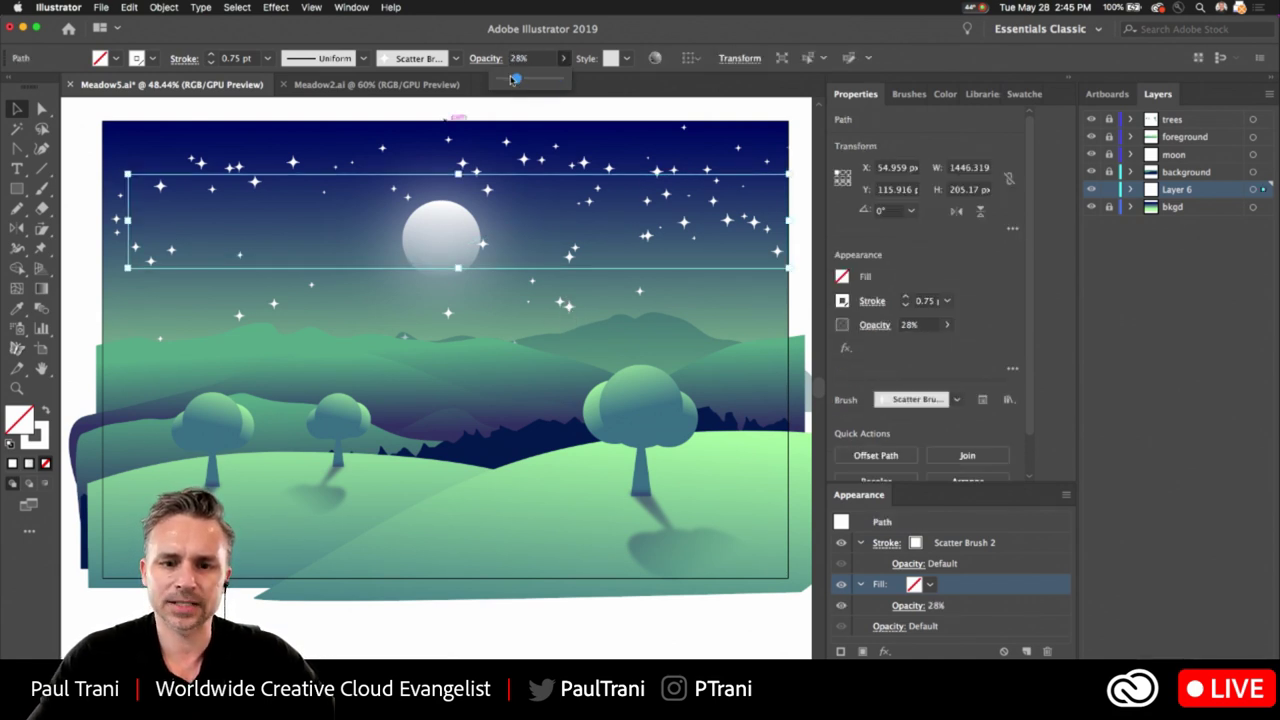
{"action": "left_click_drag", "start_coordinate": [513, 79], "coordinate": [515, 80]}
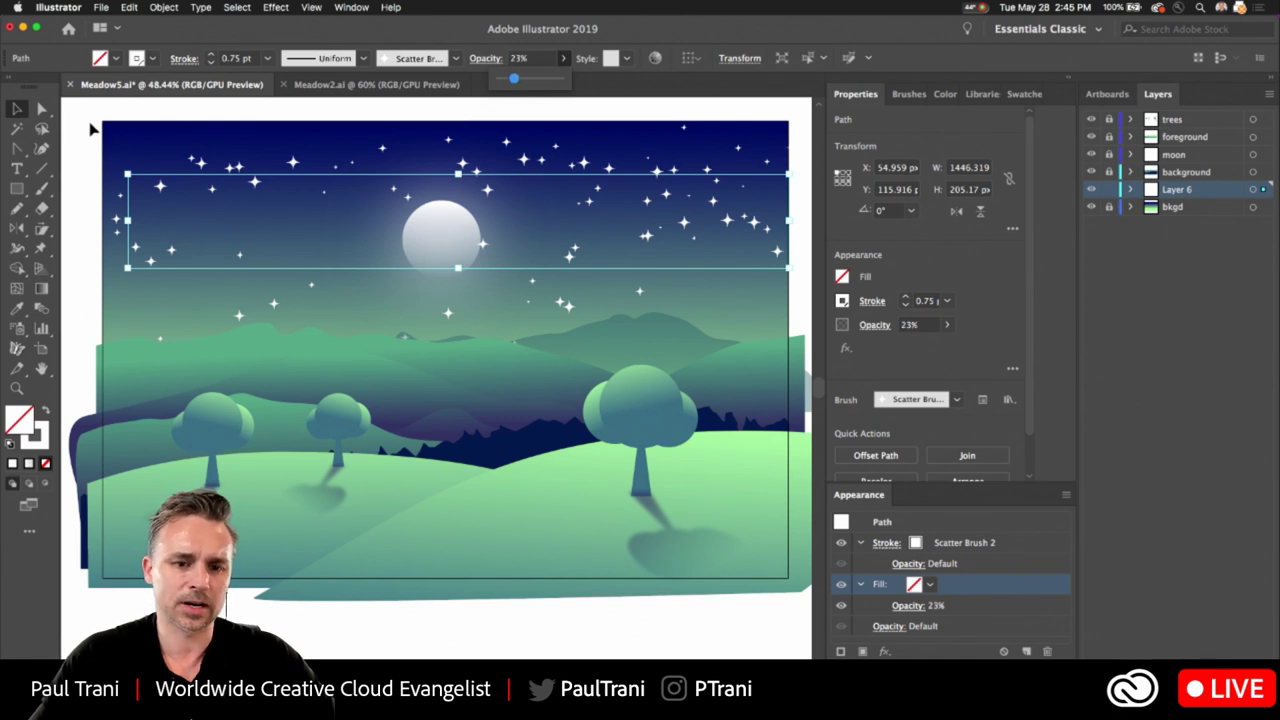
{"action": "left_click", "coordinate": [94, 129]}
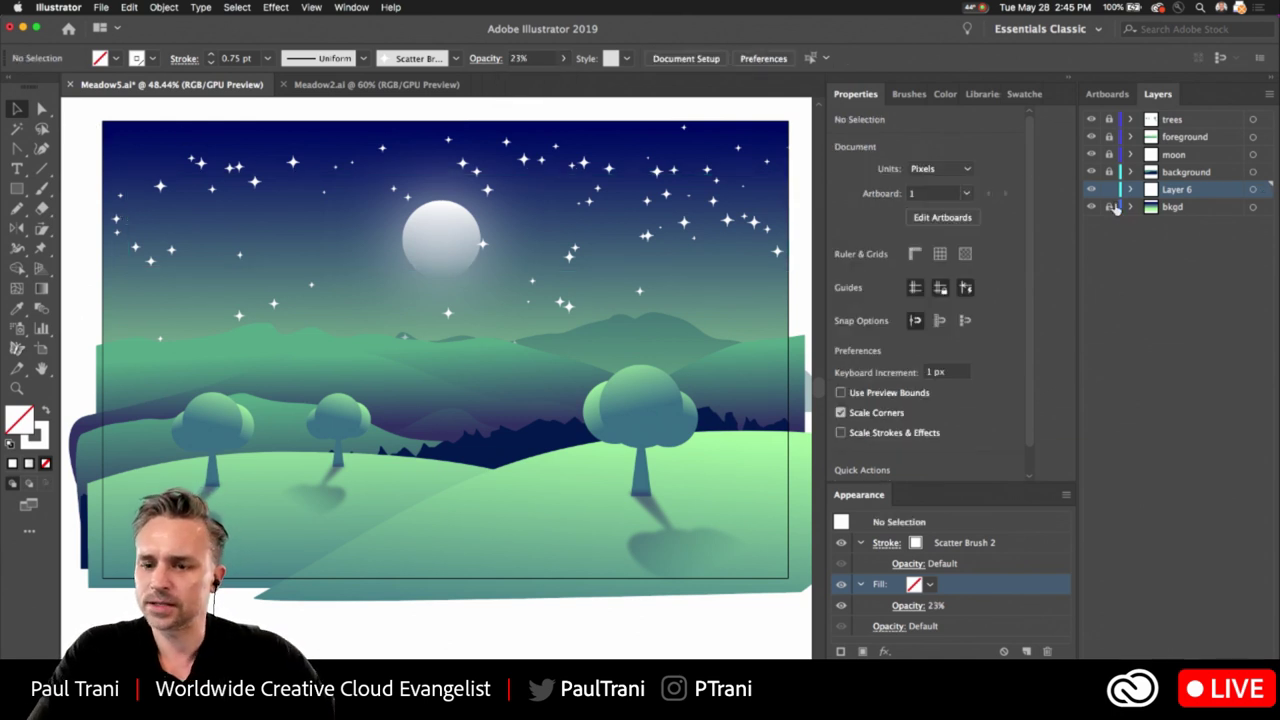
{"action": "scroll", "coordinate": [450, 245], "scroll_direction": "up", "scroll_amount": 3}
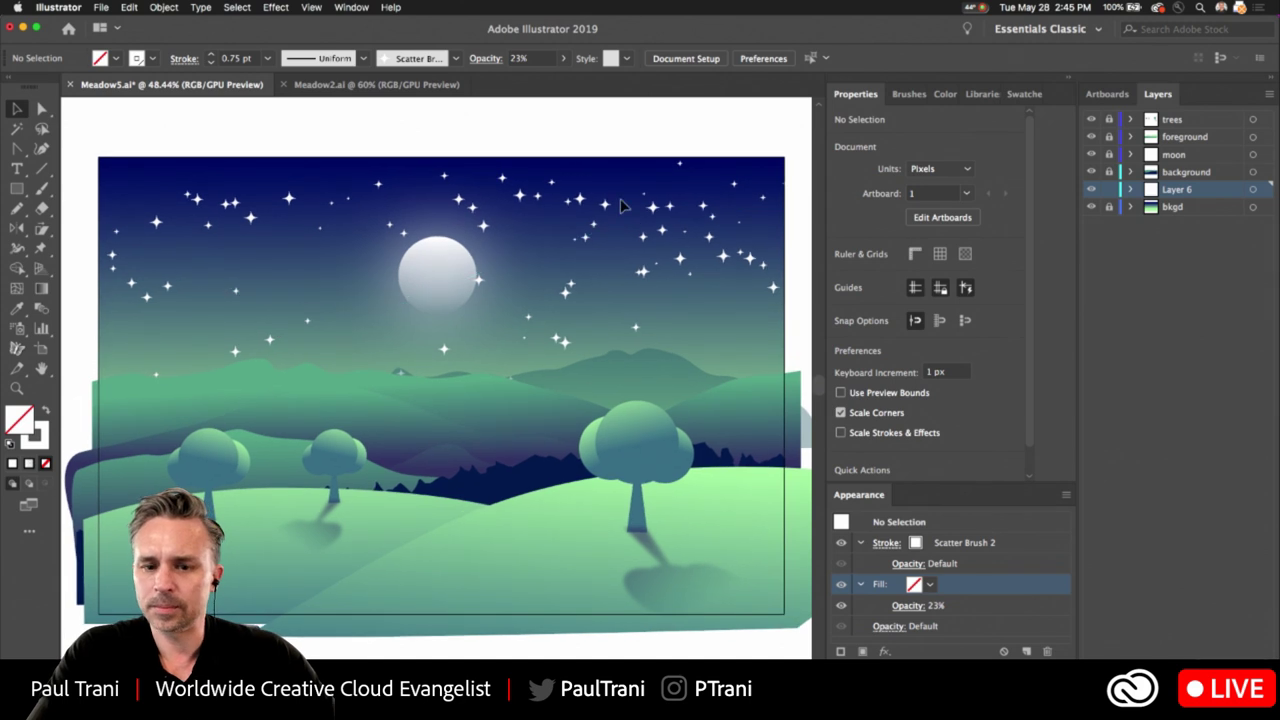
{"action": "left_click", "coordinate": [601, 238]}
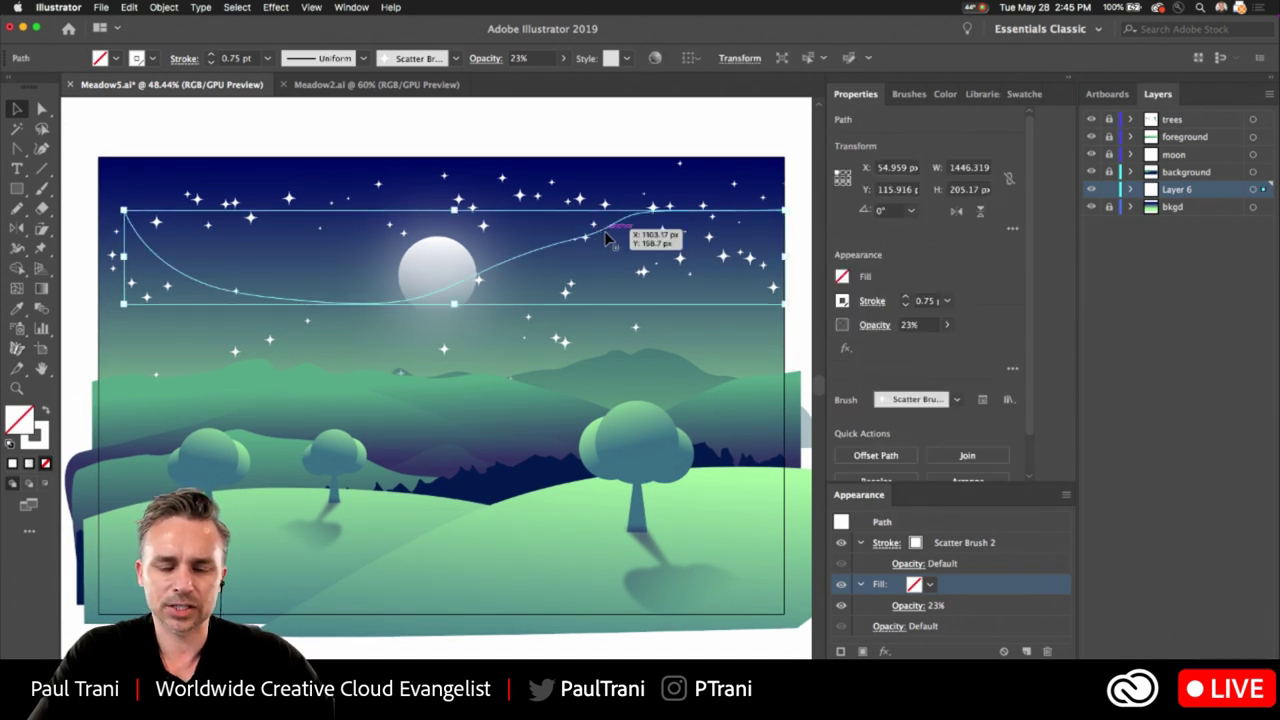
{"action": "left_click", "coordinate": [535, 119]}
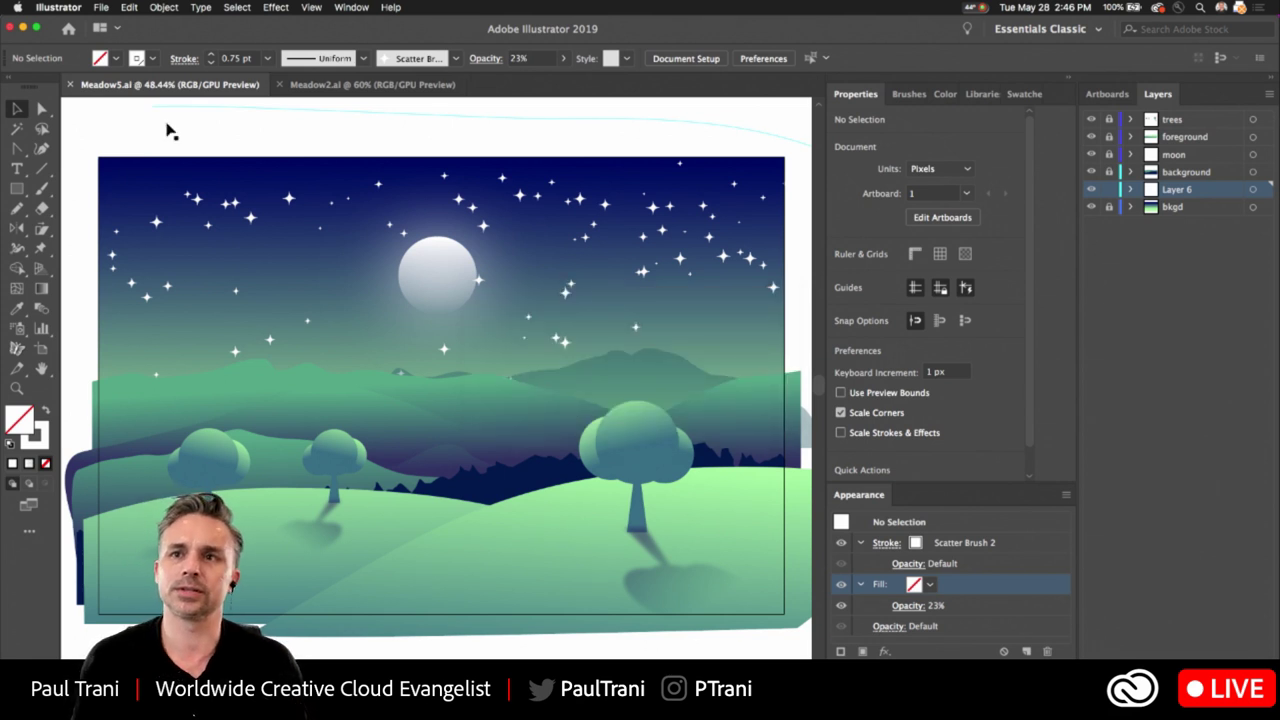
Draw a square about 79 px wide in the sky below the moon and view its Transform properties and options.
{"action": "left_click", "coordinate": [17, 188]}
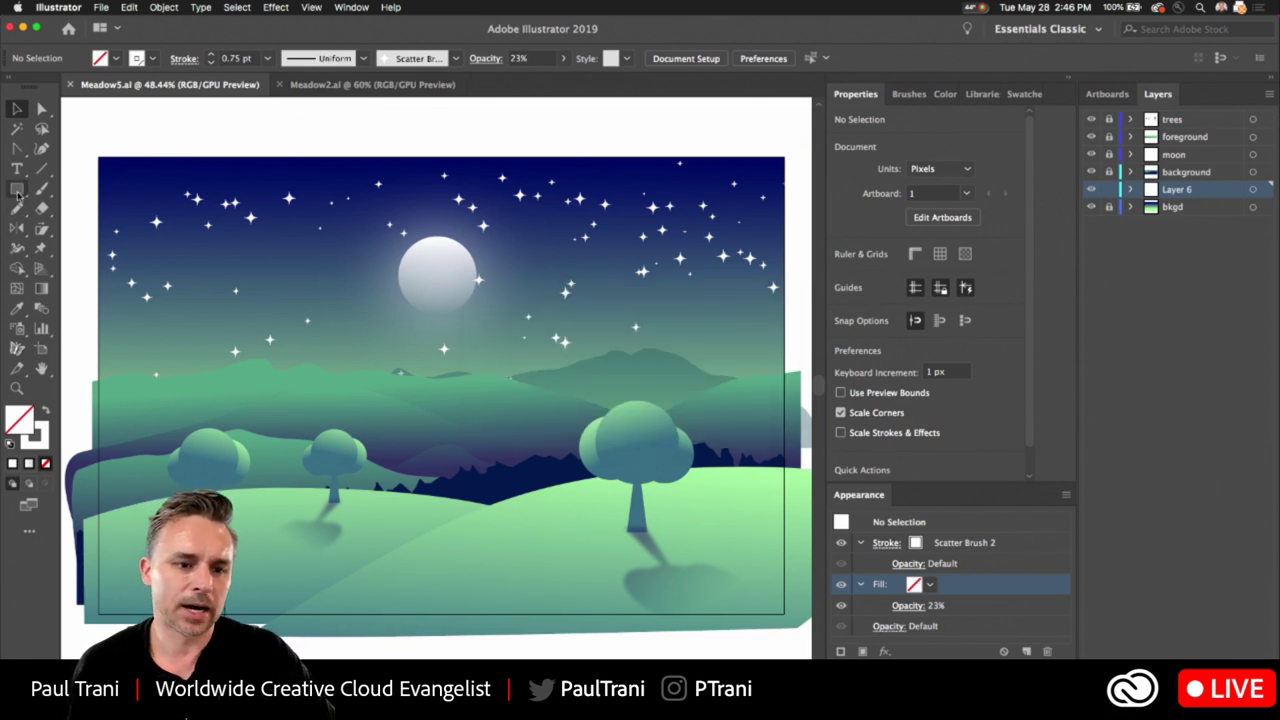
{"action": "left_click_drag", "start_coordinate": [350, 345], "coordinate": [369, 364]}
{"action": "scroll", "coordinate": [330, 296], "scroll_direction": "up", "scroll_amount": 5}
{"action": "left_click", "coordinate": [16, 108]}
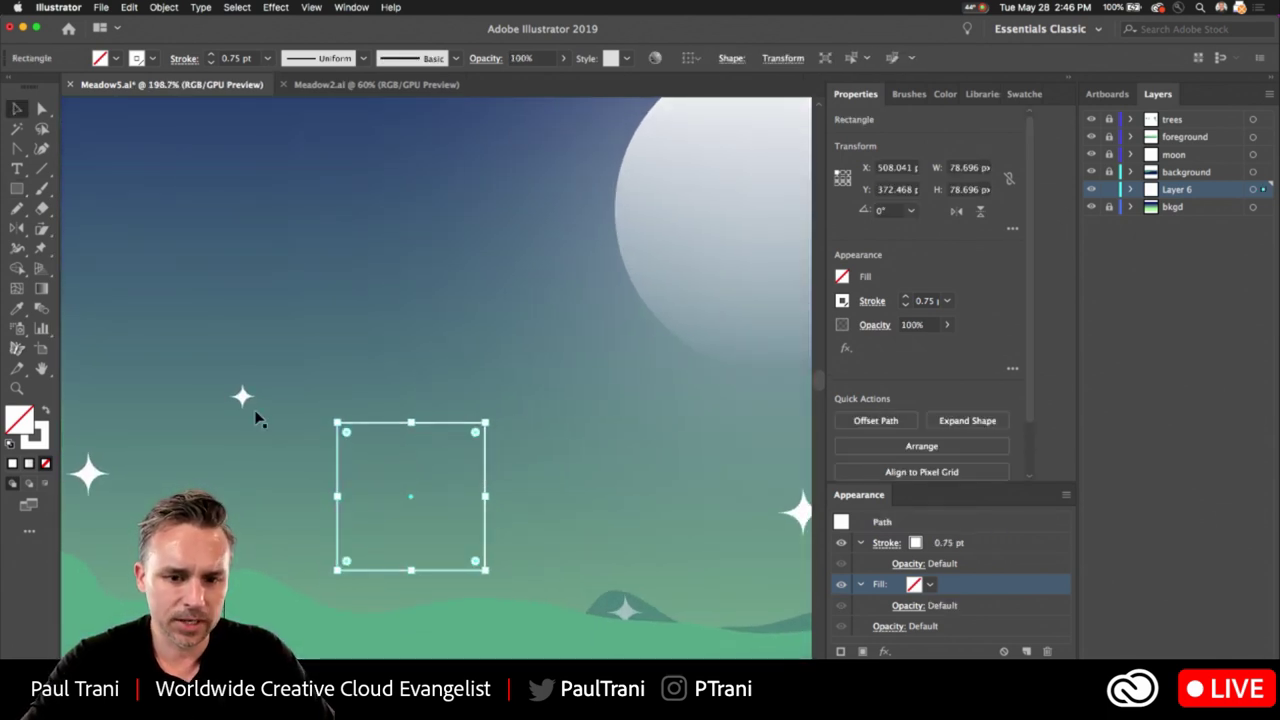
{"action": "key", "text": "shift+F8"}
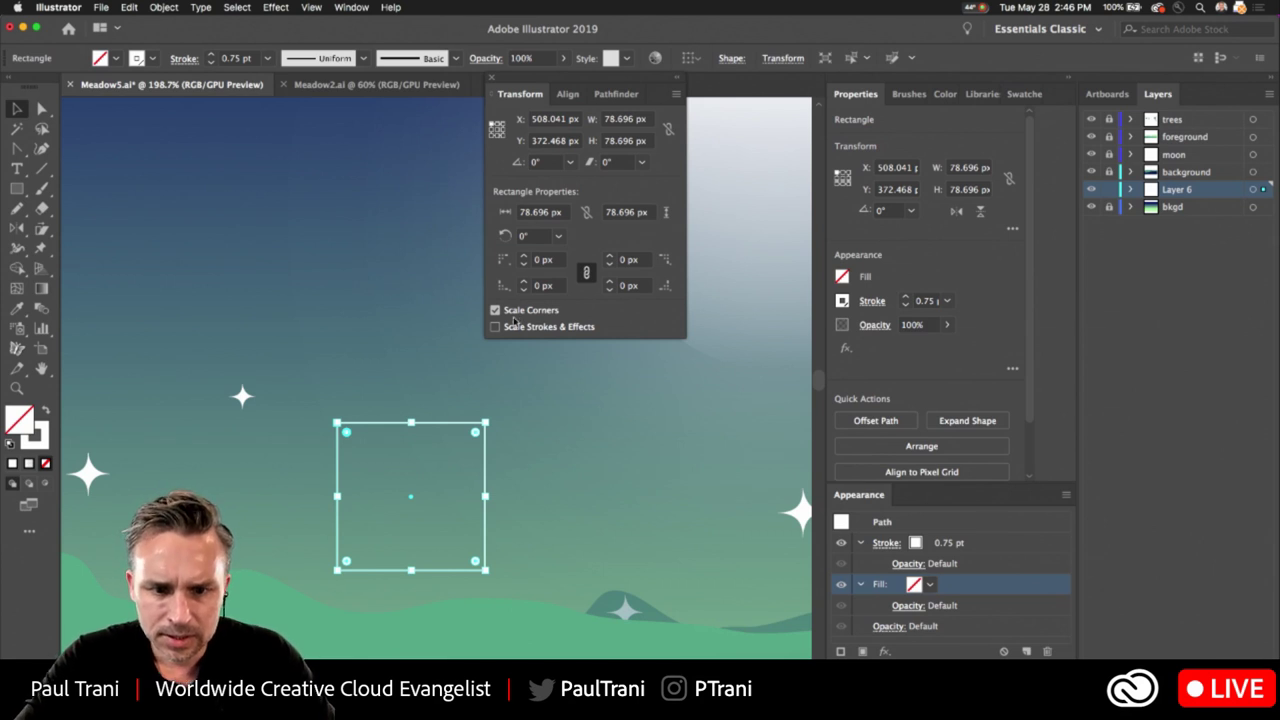
{"action": "left_click", "coordinate": [675, 95]}
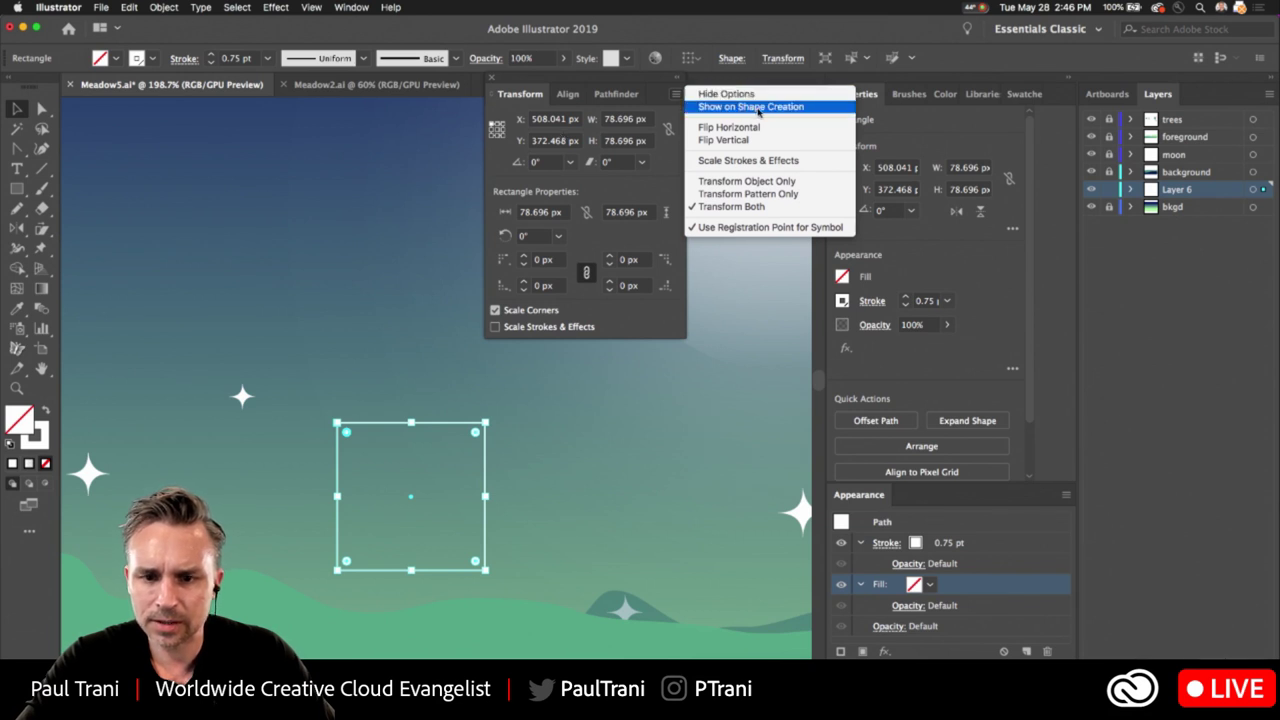
{"action": "left_click", "coordinate": [497, 175]}
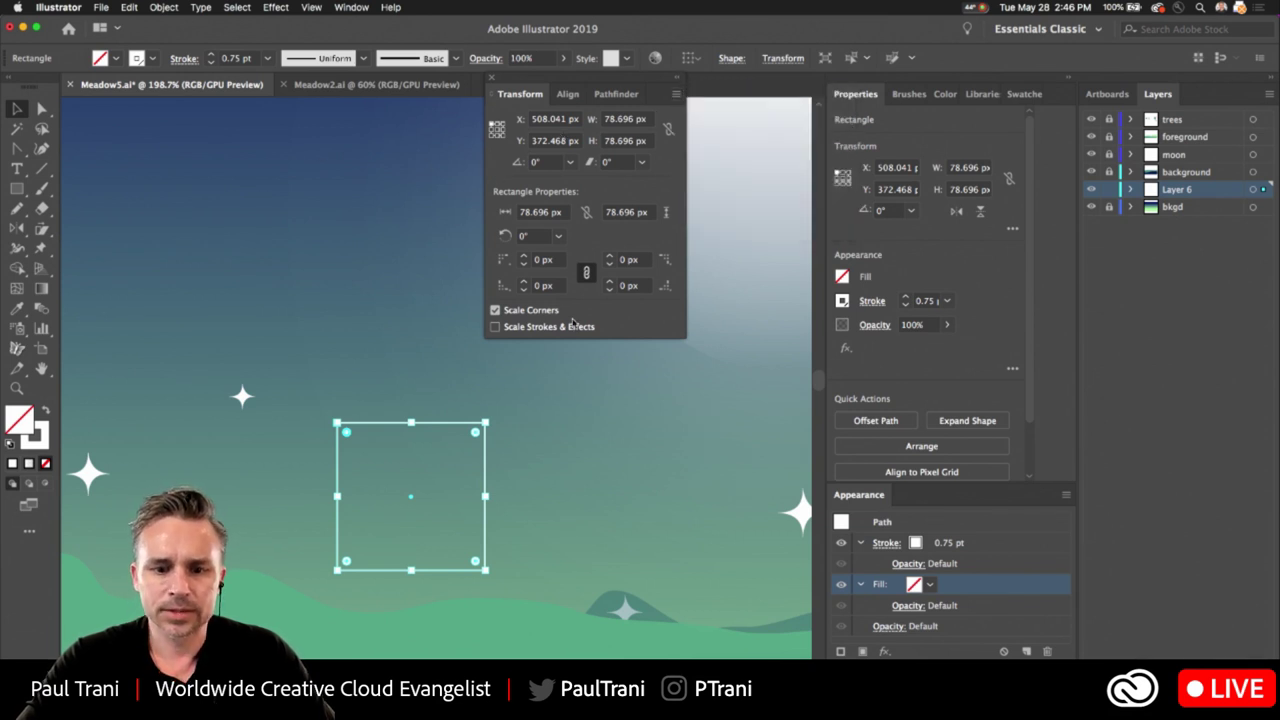
Delete the test square and close the floating Transform properties.
{"action": "left_click", "coordinate": [372, 438]}
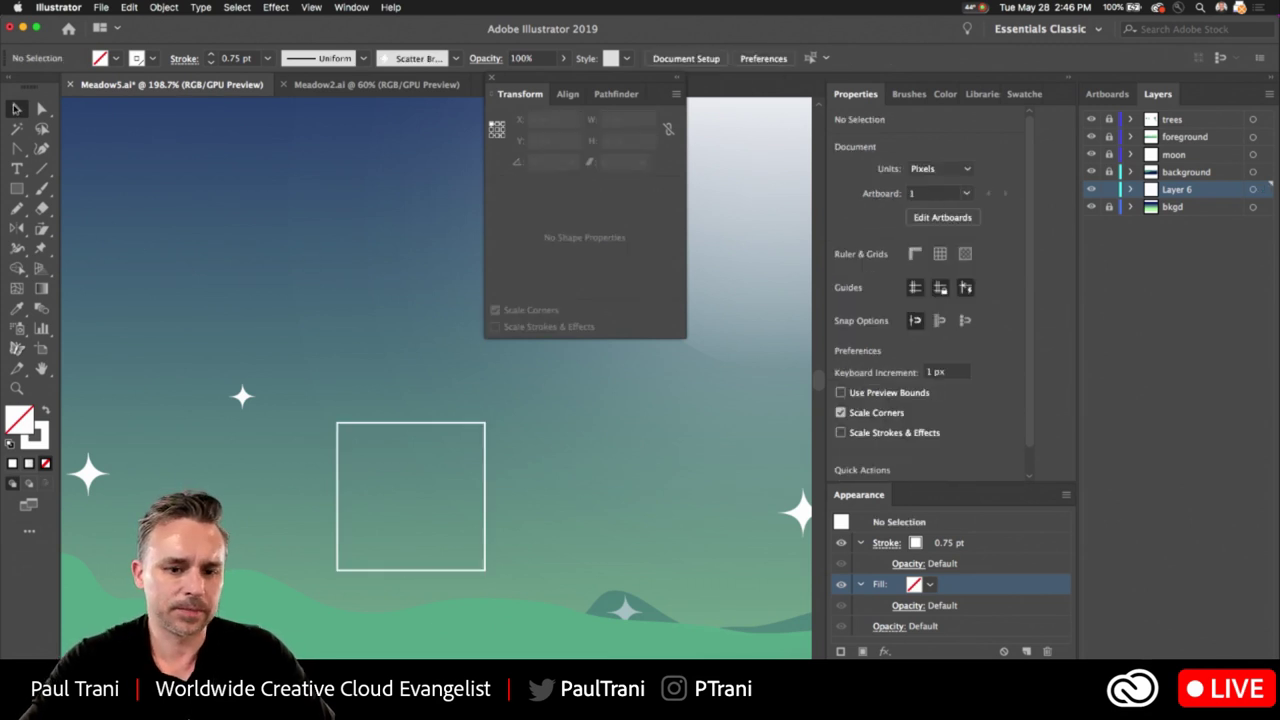
{"action": "left_click", "coordinate": [372, 422]}
{"action": "key", "text": "Delete"}
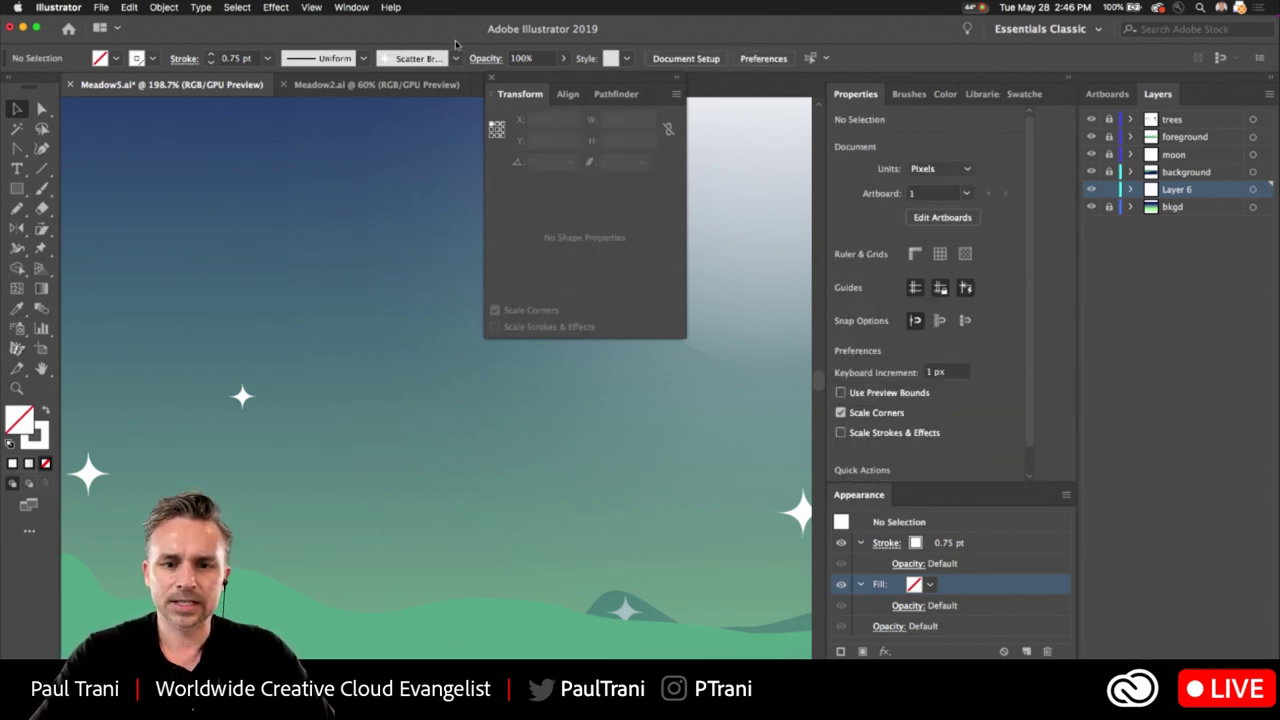
{"action": "left_click", "coordinate": [492, 80]}
Hide the star layer, Layer 6, and unlock all layers except moon.
{"action": "scroll", "coordinate": [472, 273], "scroll_direction": "down", "scroll_amount": 10}
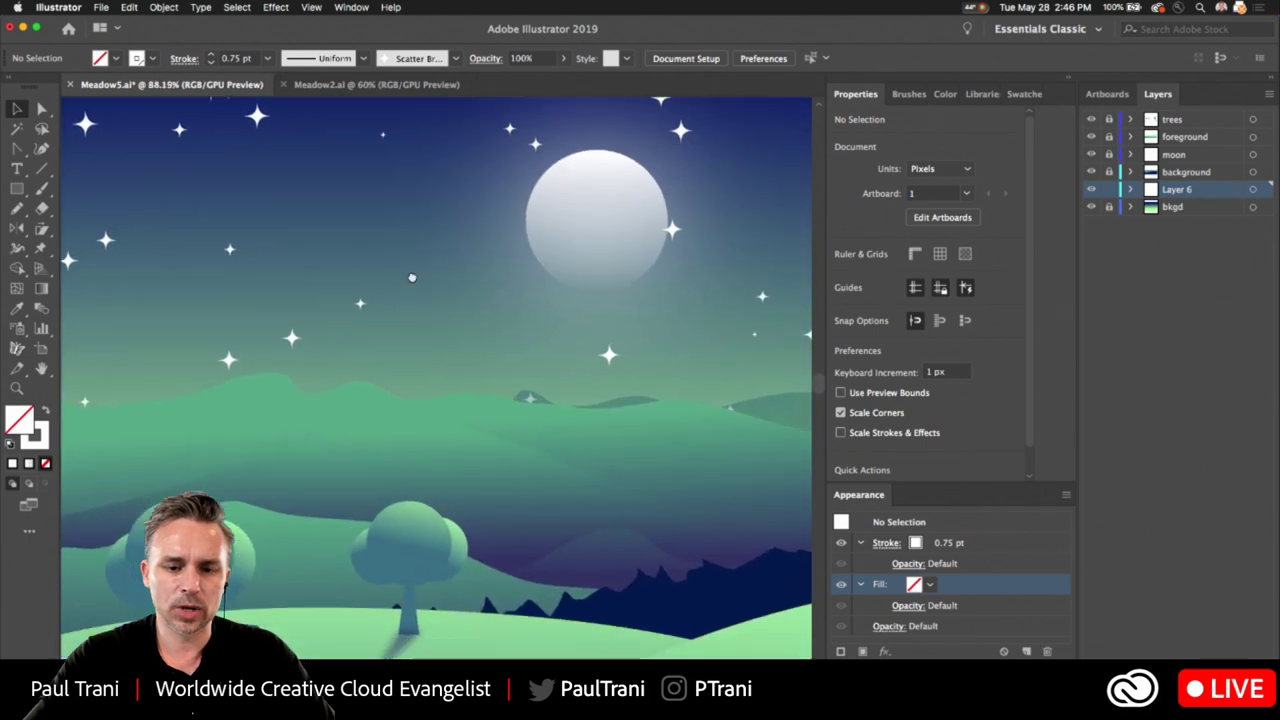
{"action": "scroll", "coordinate": [410, 288], "scroll_direction": "down", "scroll_amount": 2}
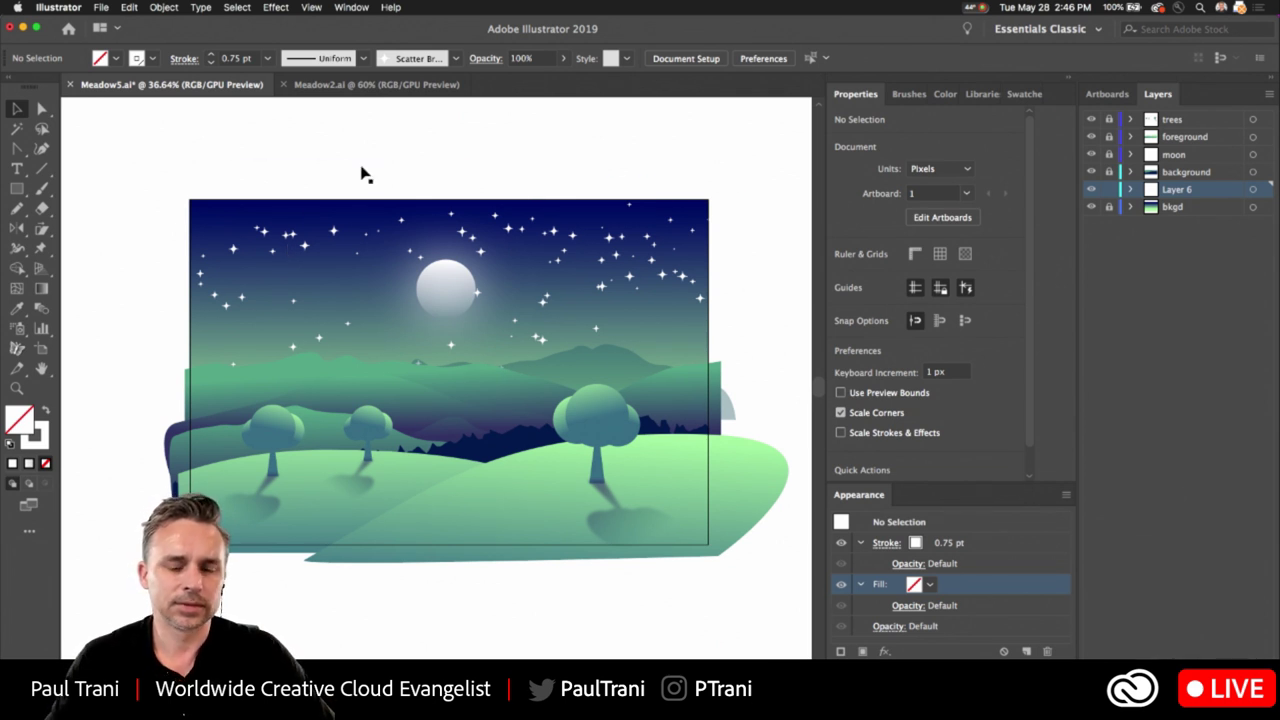
{"action": "left_click", "coordinate": [1091, 190]}
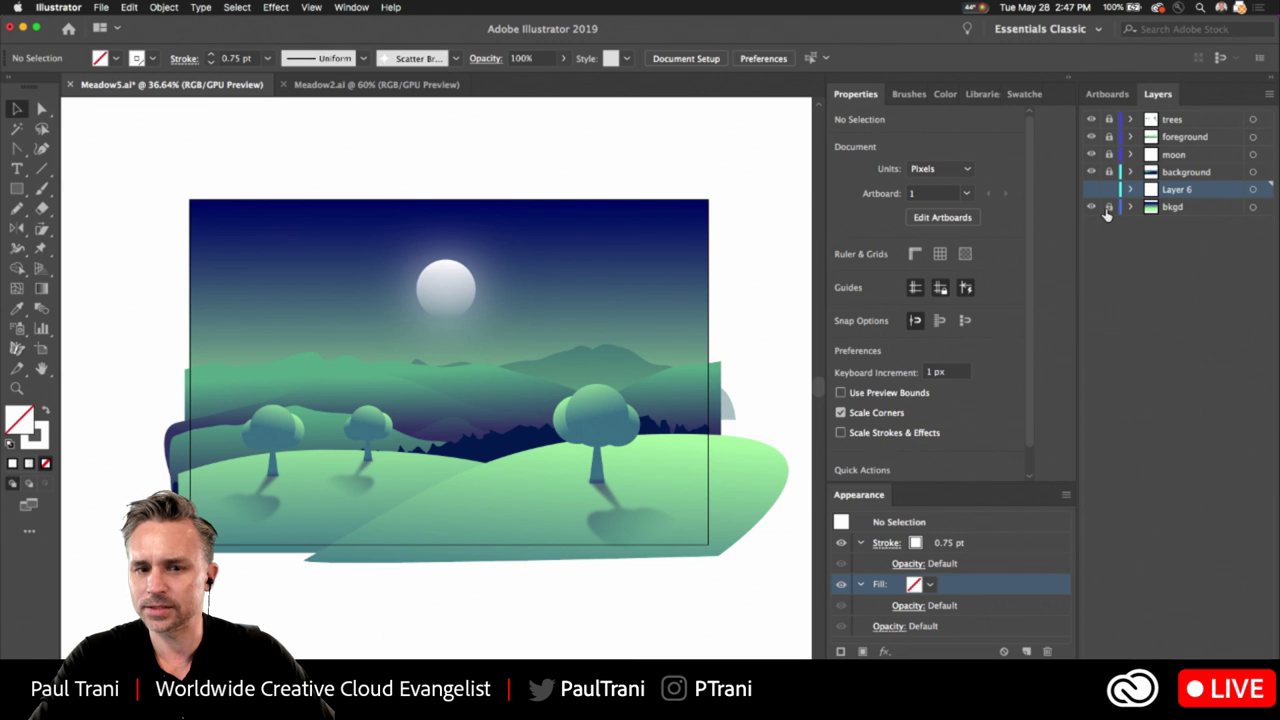
{"action": "left_click_drag", "start_coordinate": [1108, 119], "coordinate": [1108, 236]}
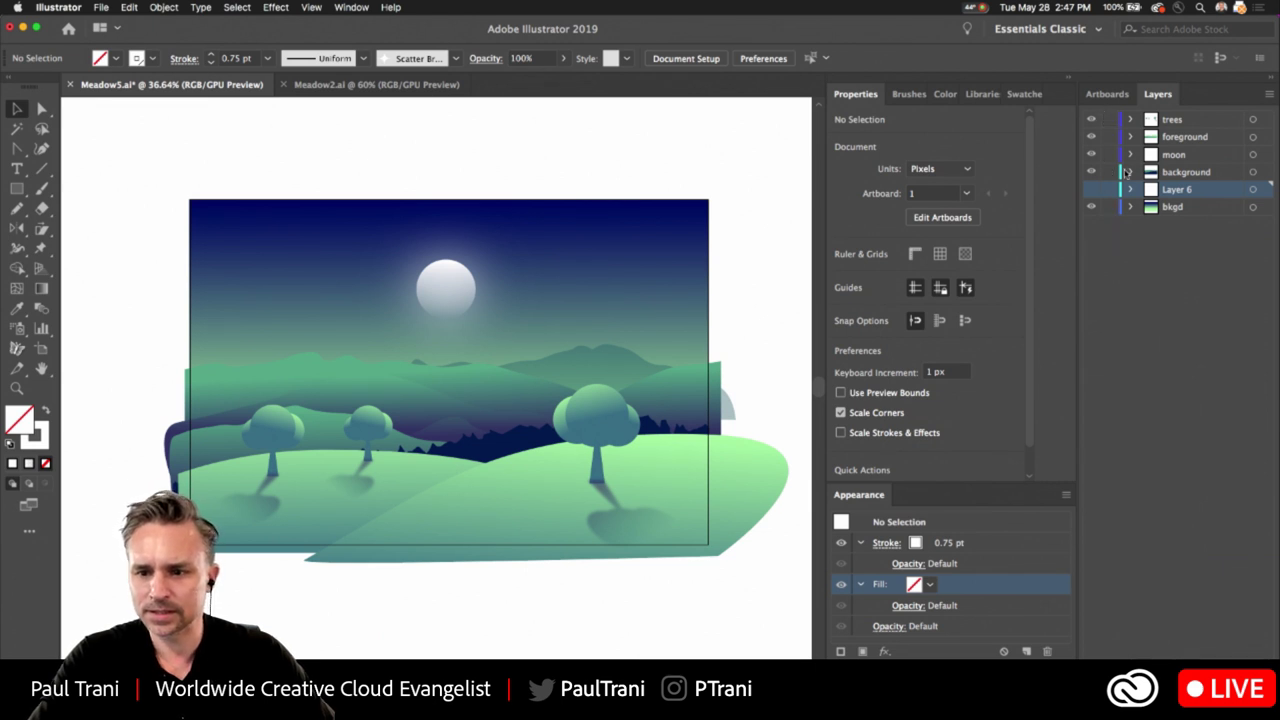
{"action": "left_click", "coordinate": [1108, 155]}
{"action": "left_click", "coordinate": [1200, 155]}
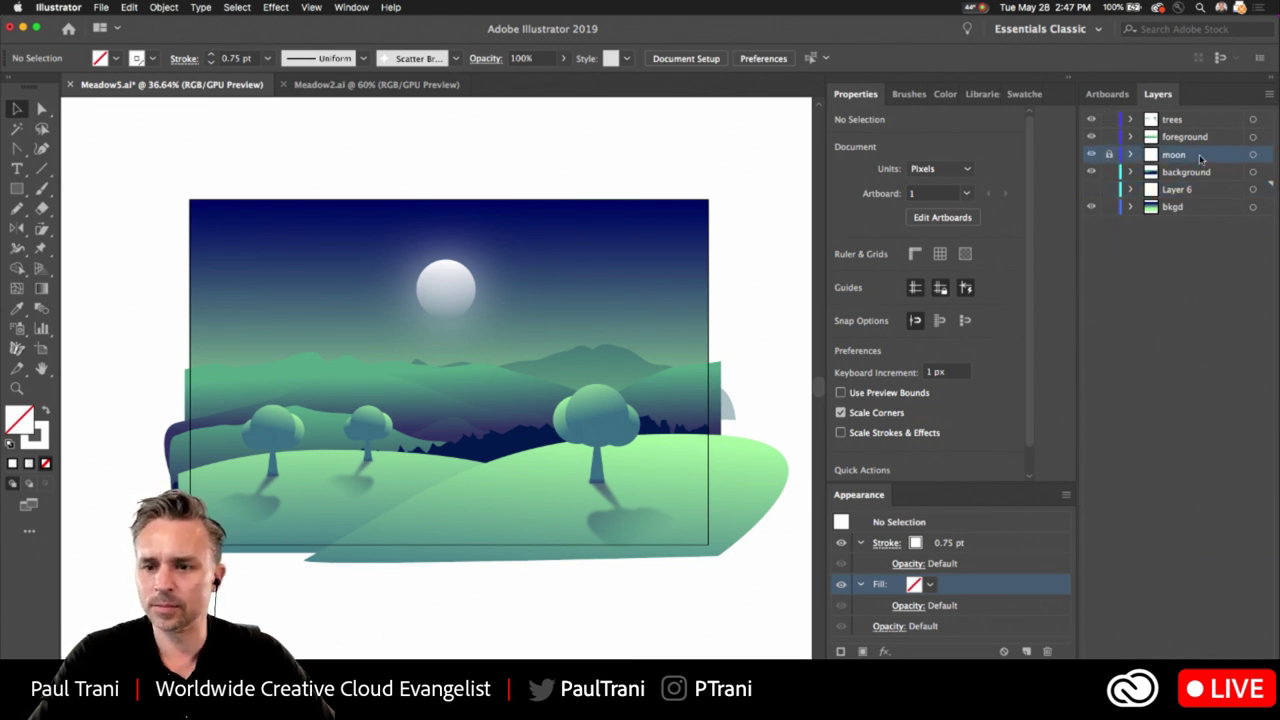
Select the gradient sky rectangle on the bkgd layer.
{"action": "left_click_drag", "start_coordinate": [140, 181], "coordinate": [760, 642]}
{"action": "left_click", "coordinate": [148, 170]}
{"action": "left_click", "coordinate": [299, 258]}
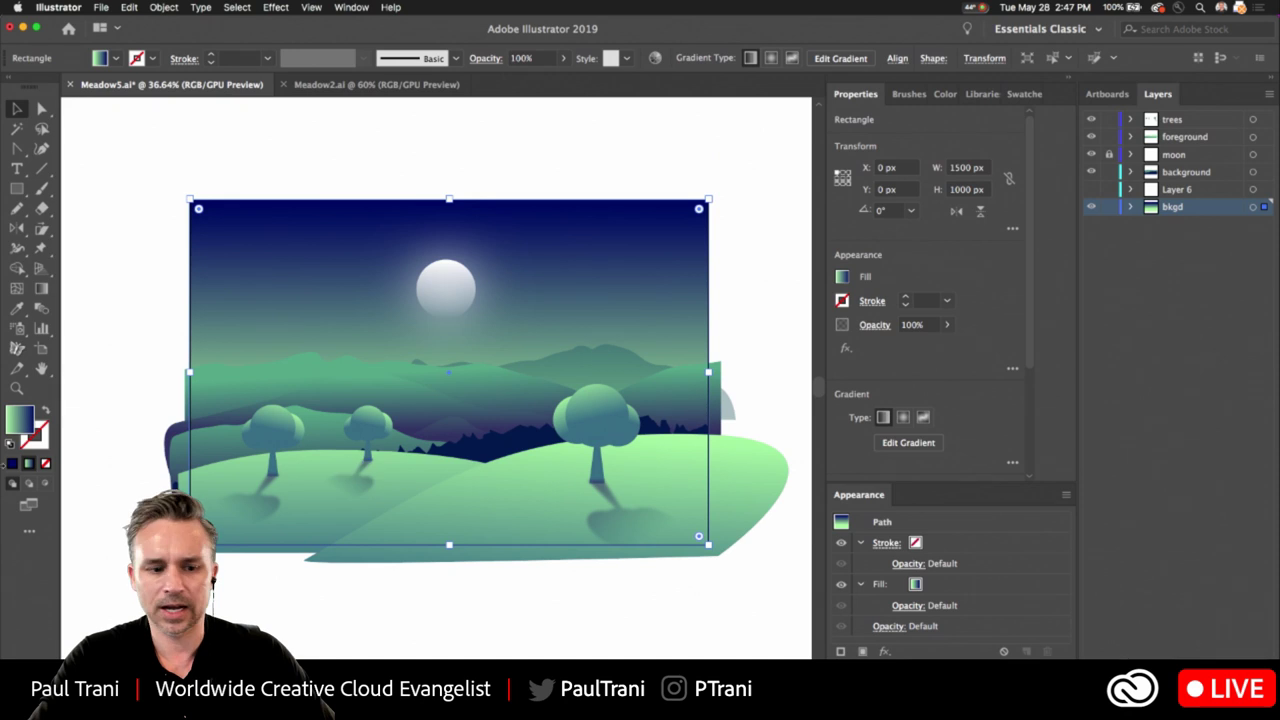
{"action": "double_click", "coordinate": [23, 425]}
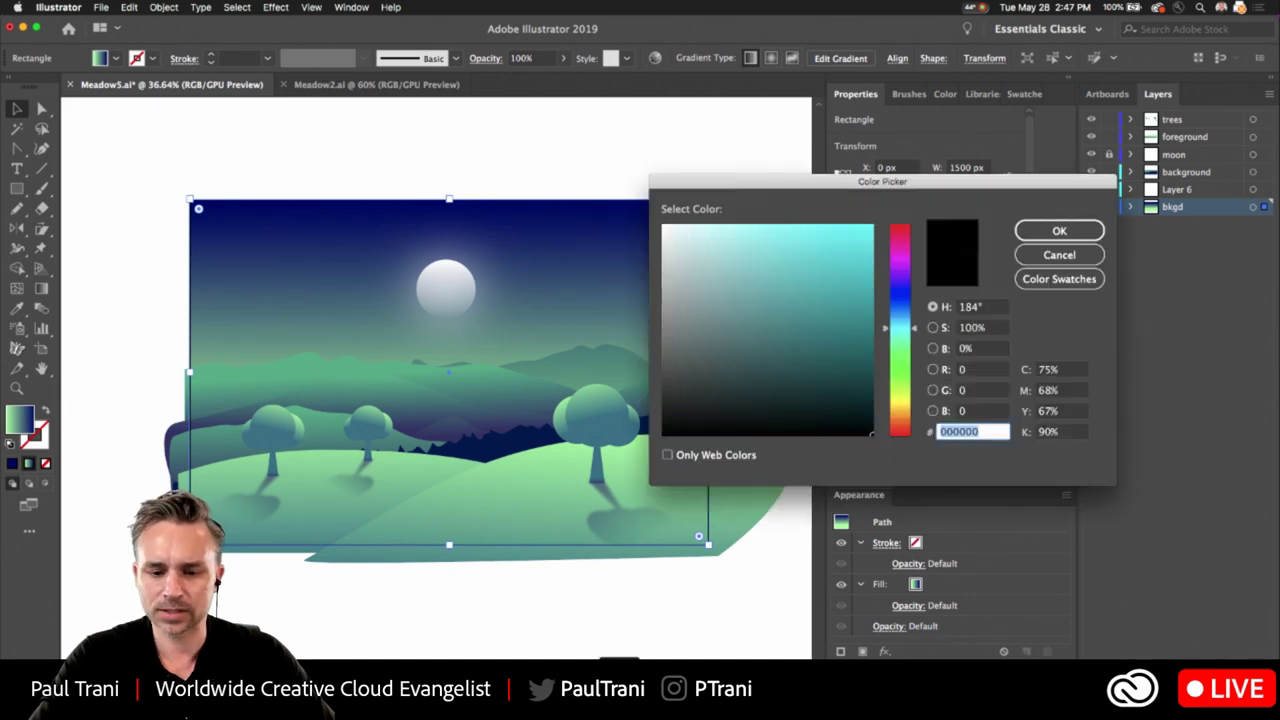
{"action": "key", "text": "super+Tab"}
{"action": "left_click_drag", "start_coordinate": [748, 32], "coordinate": [821, 651]}
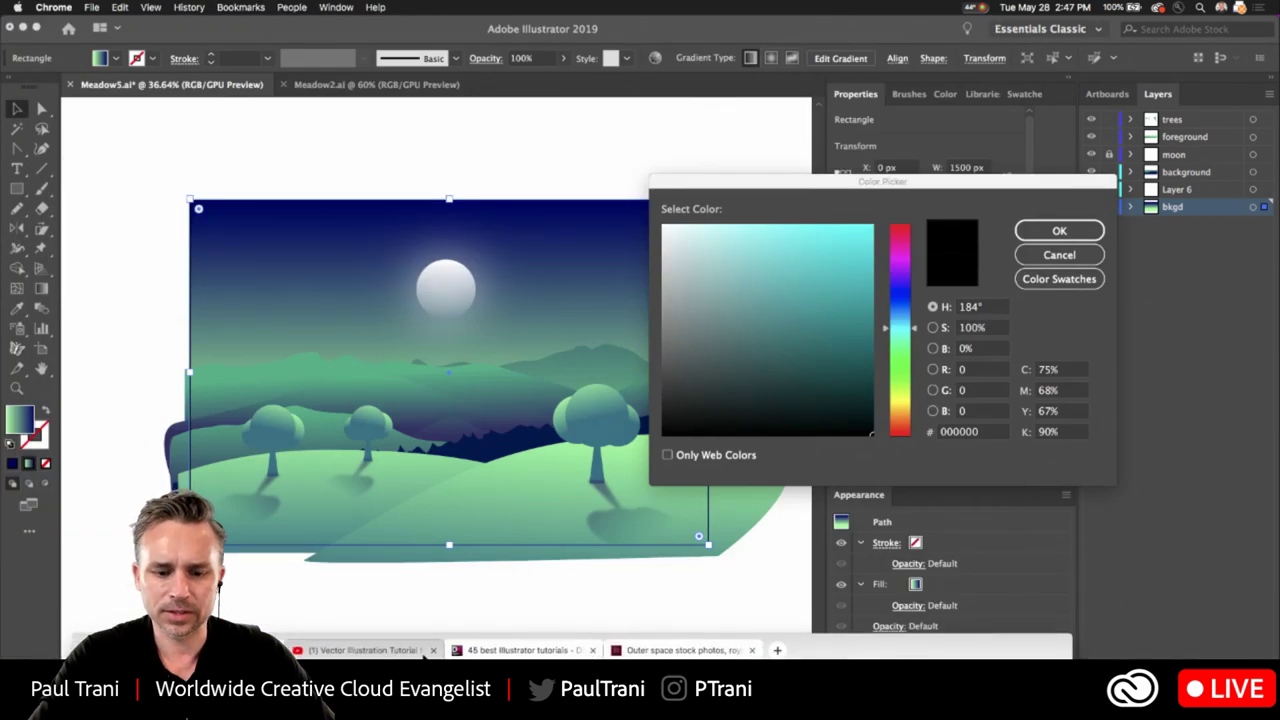
{"action": "left_click", "coordinate": [777, 650]}
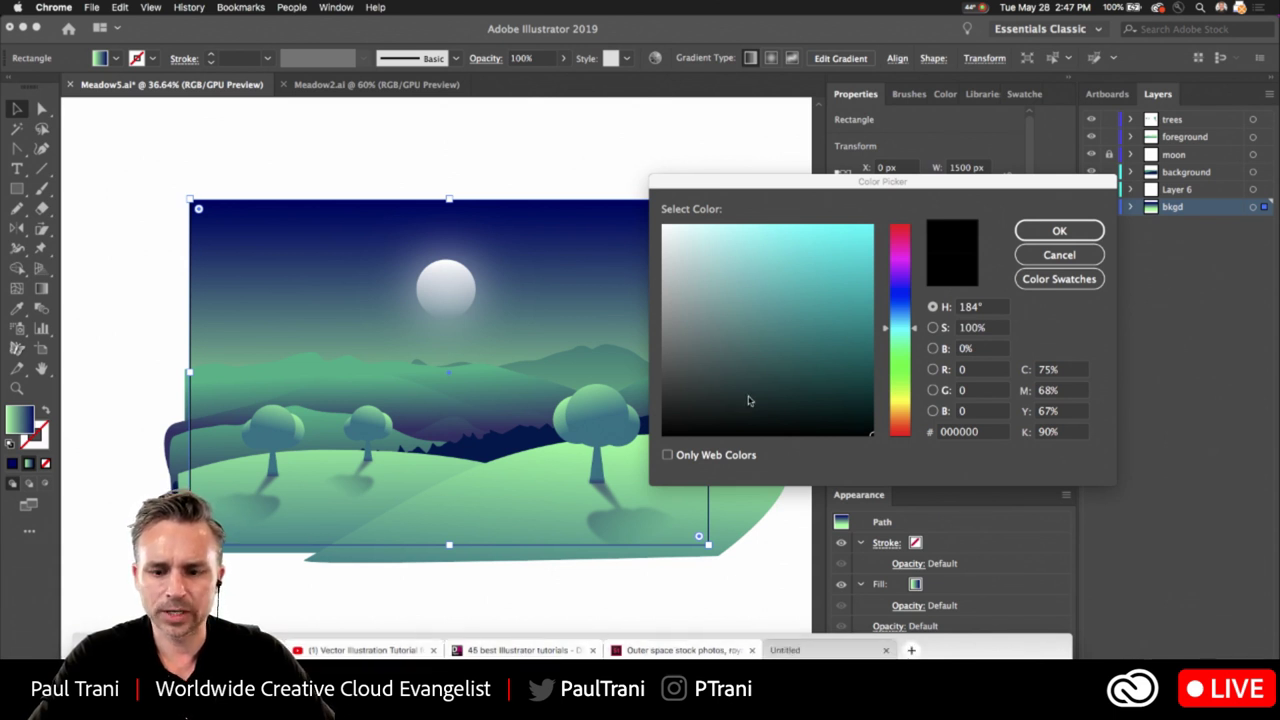
{"action": "left_click", "coordinate": [946, 214]}
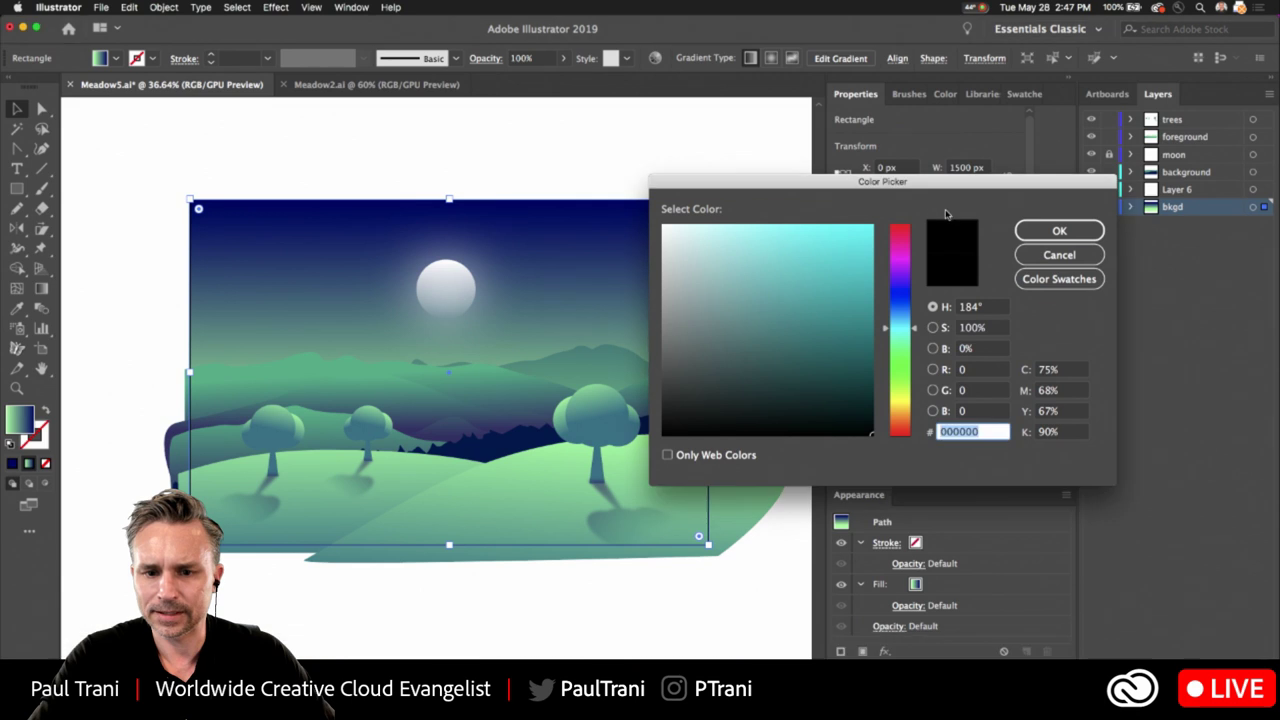
{"action": "left_click", "coordinate": [1059, 255]}
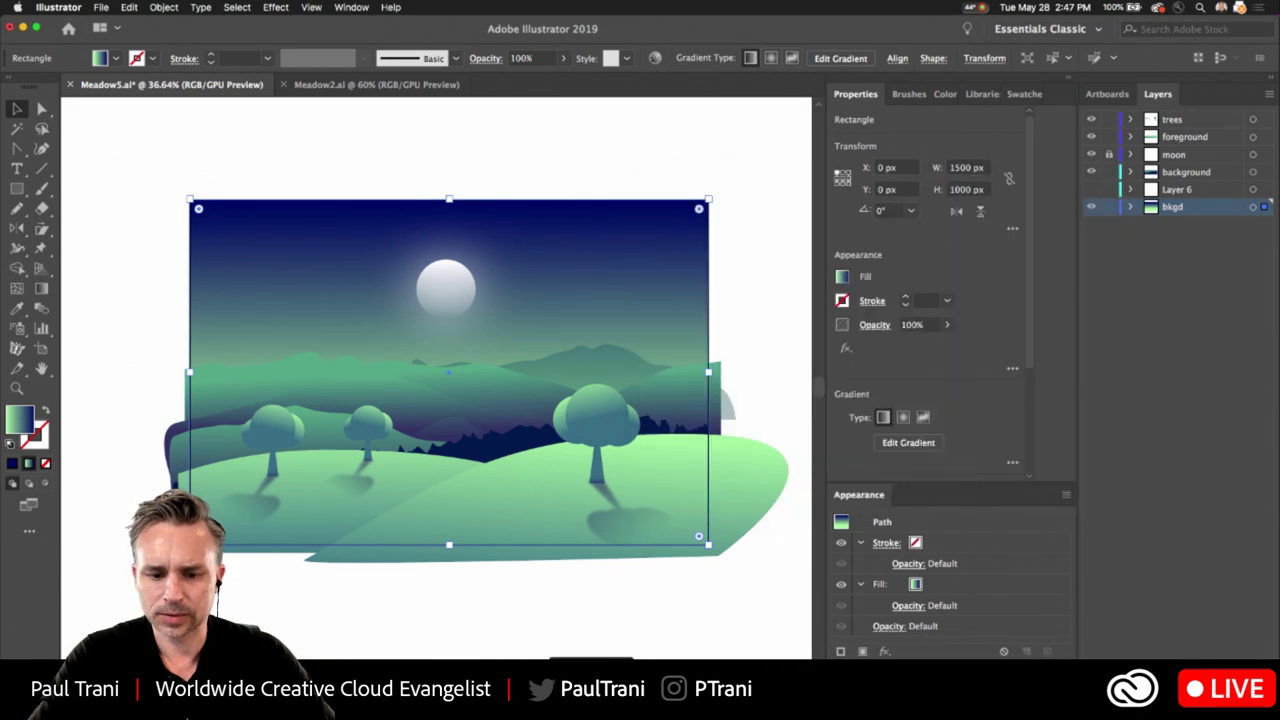
Switch to Chrome and search Google Images for "sunrise".
{"action": "key", "text": "super+Tab"}
{"action": "key", "text": "super+w"}
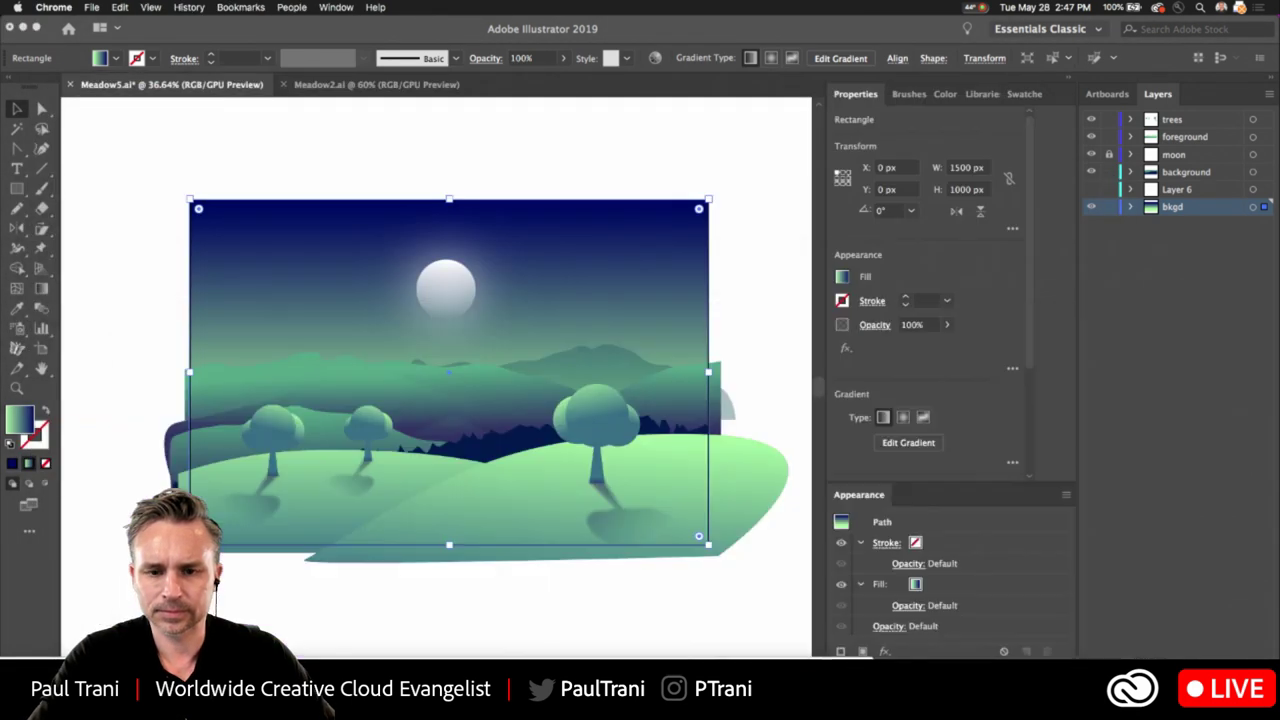
{"action": "left_click_drag", "start_coordinate": [843, 653], "coordinate": [903, 627]}
{"action": "left_click", "coordinate": [872, 598]}
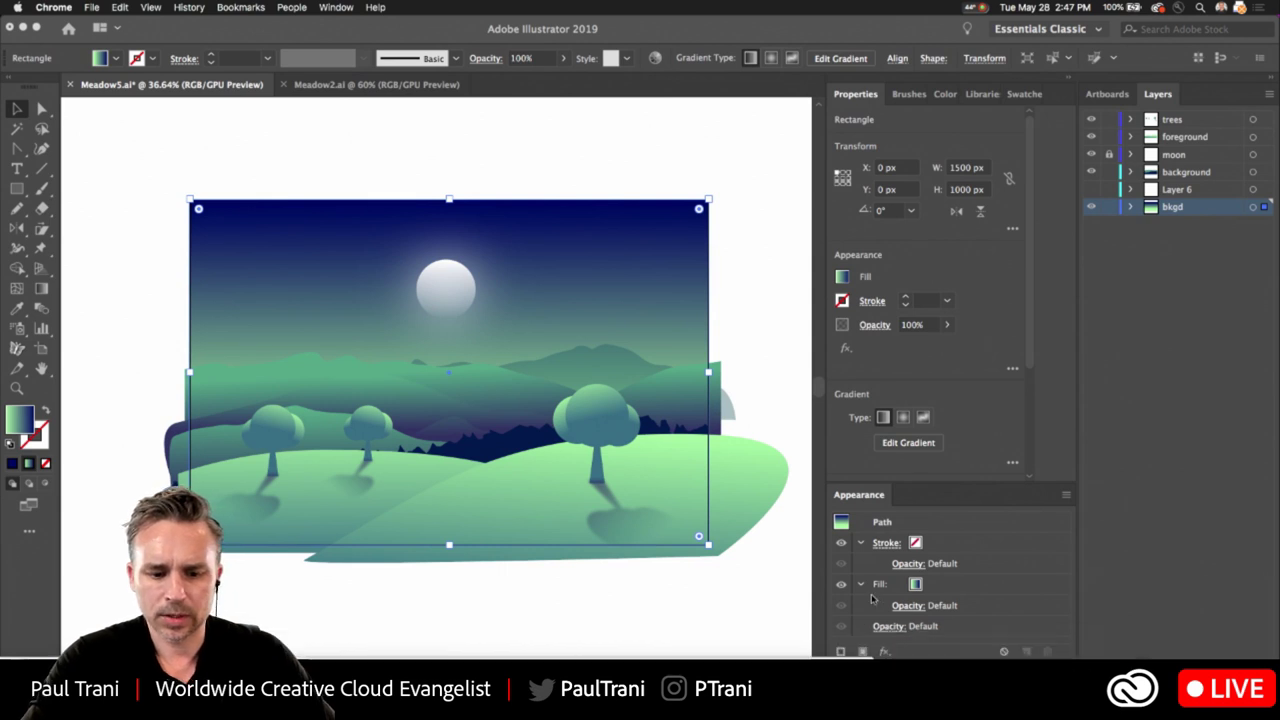
{"action": "key", "text": "super+Tab"}
{"action": "left_click_drag", "start_coordinate": [490, 350], "coordinate": [411, 255]}
{"action": "left_click", "coordinate": [420, 274]}
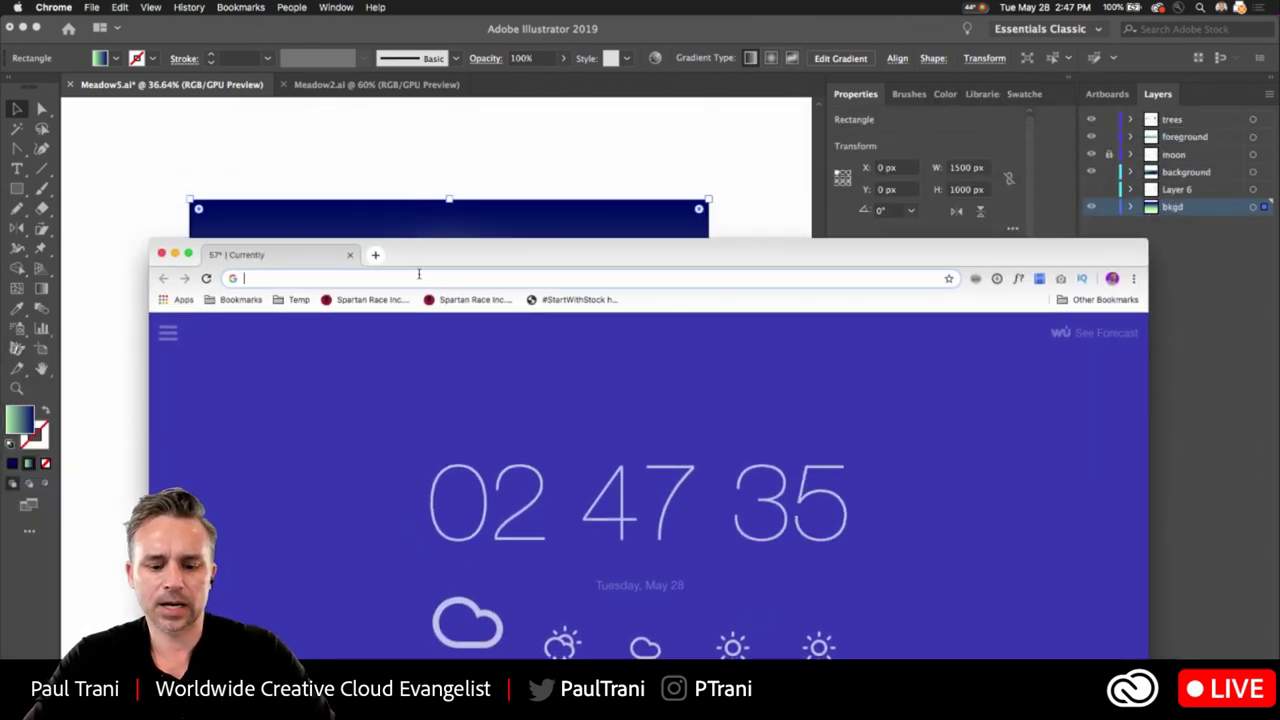
{"action": "type", "text": "sunrise"}
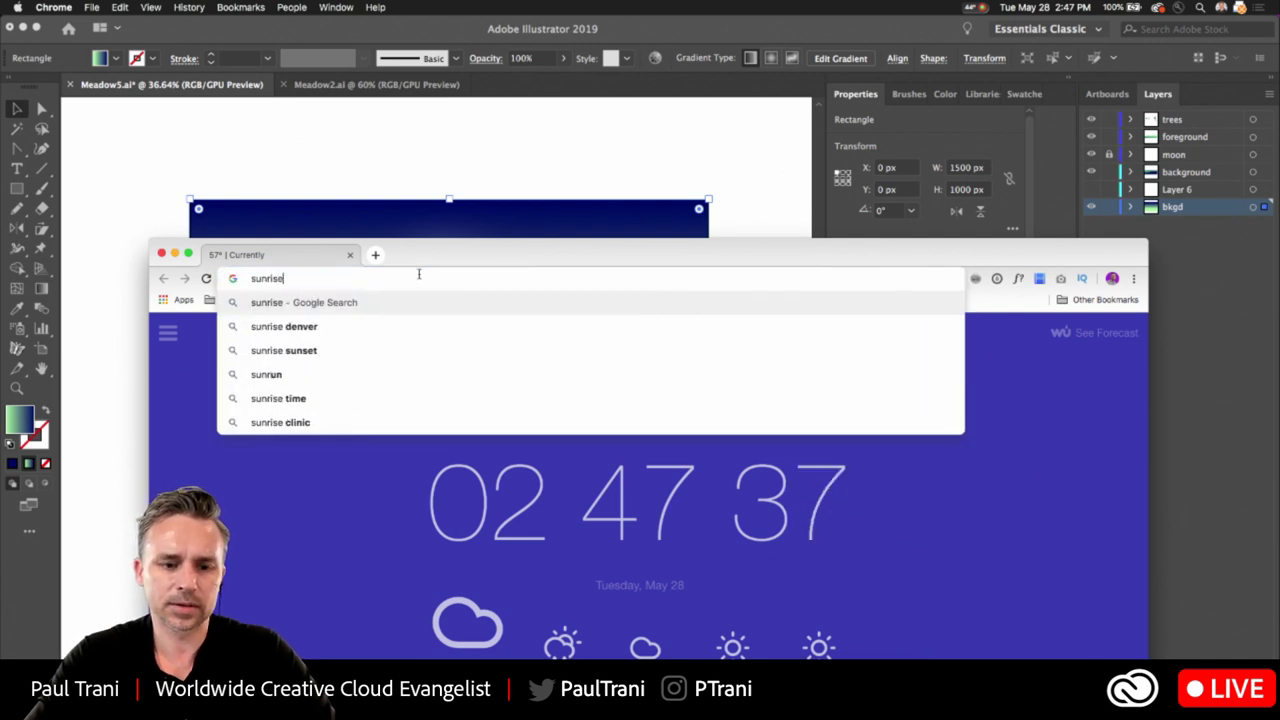
{"action": "key", "text": "Return"}
{"action": "left_click_drag", "start_coordinate": [432, 260], "coordinate": [428, 42]}
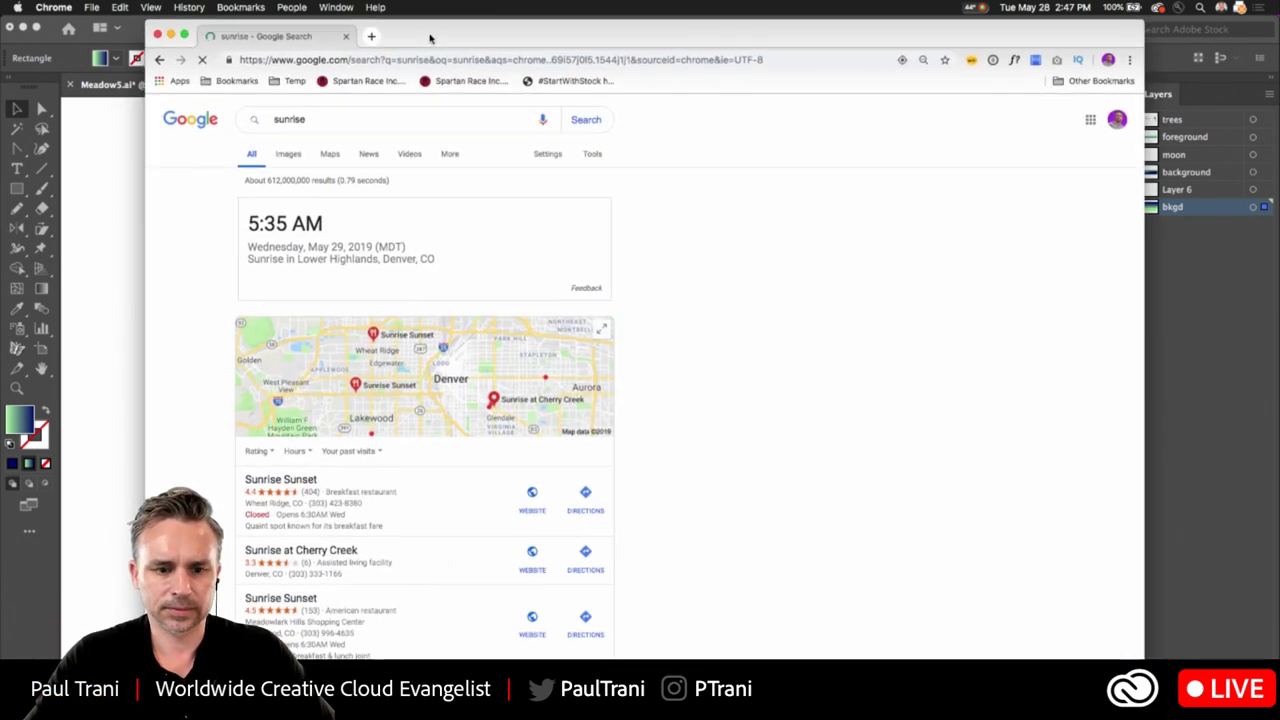
{"action": "left_click", "coordinate": [288, 152]}
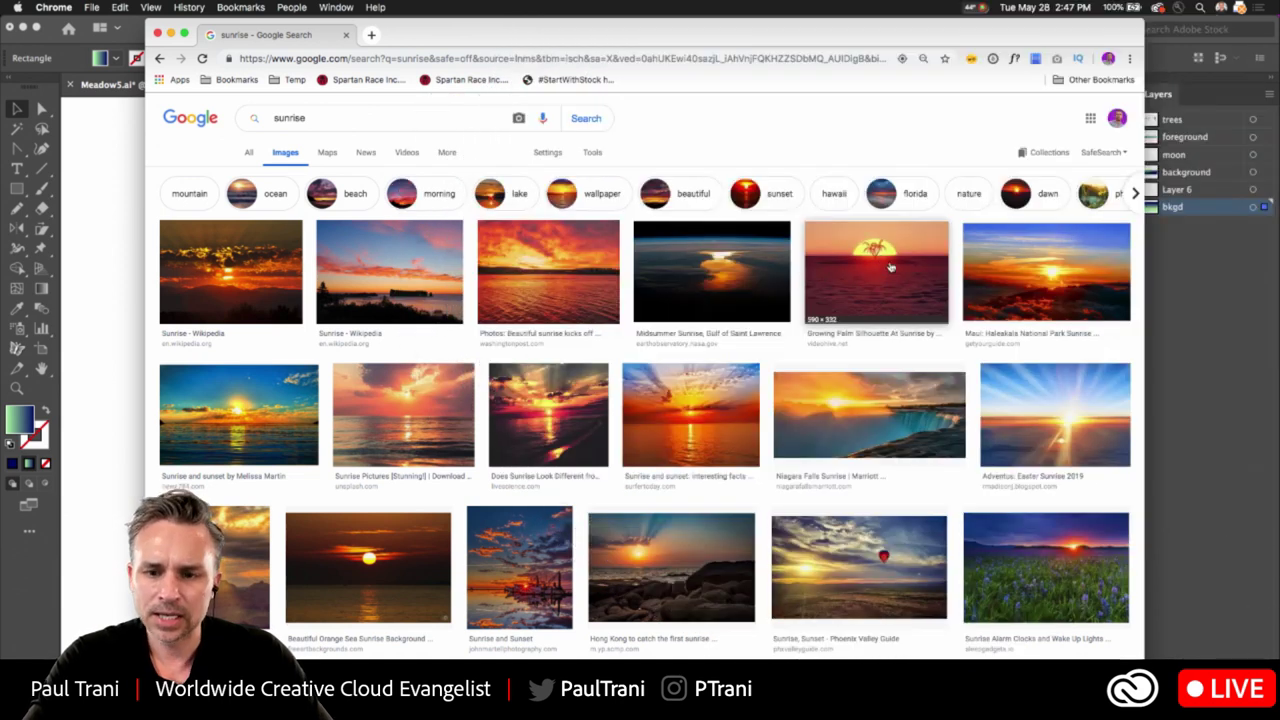
Browse the sunrise photos and open the preview of the blue-sky "Adventus: Easter Sunrise 2019" picture.
{"action": "scroll", "coordinate": [890, 267], "scroll_direction": "down", "scroll_amount": 3}
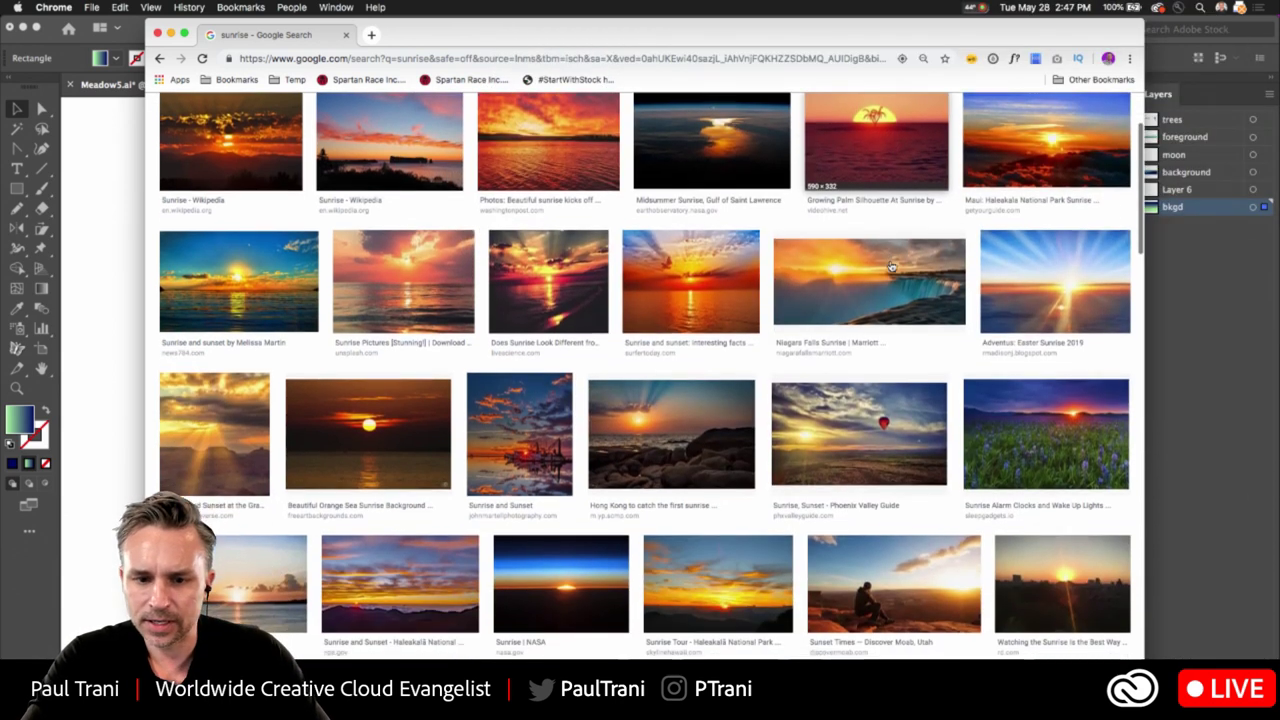
{"action": "scroll", "coordinate": [890, 267], "scroll_direction": "down", "scroll_amount": 3}
{"action": "scroll", "coordinate": [1047, 352], "scroll_direction": "up", "scroll_amount": 5}
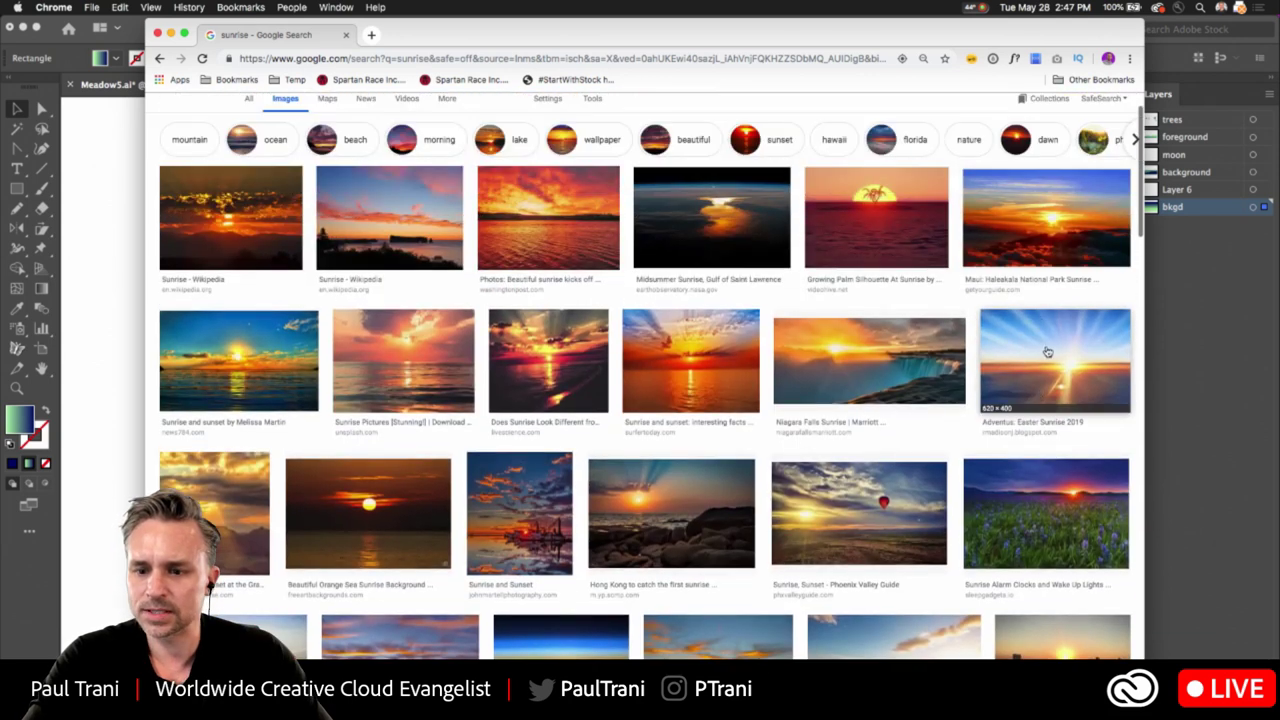
{"action": "left_click", "coordinate": [1045, 352]}
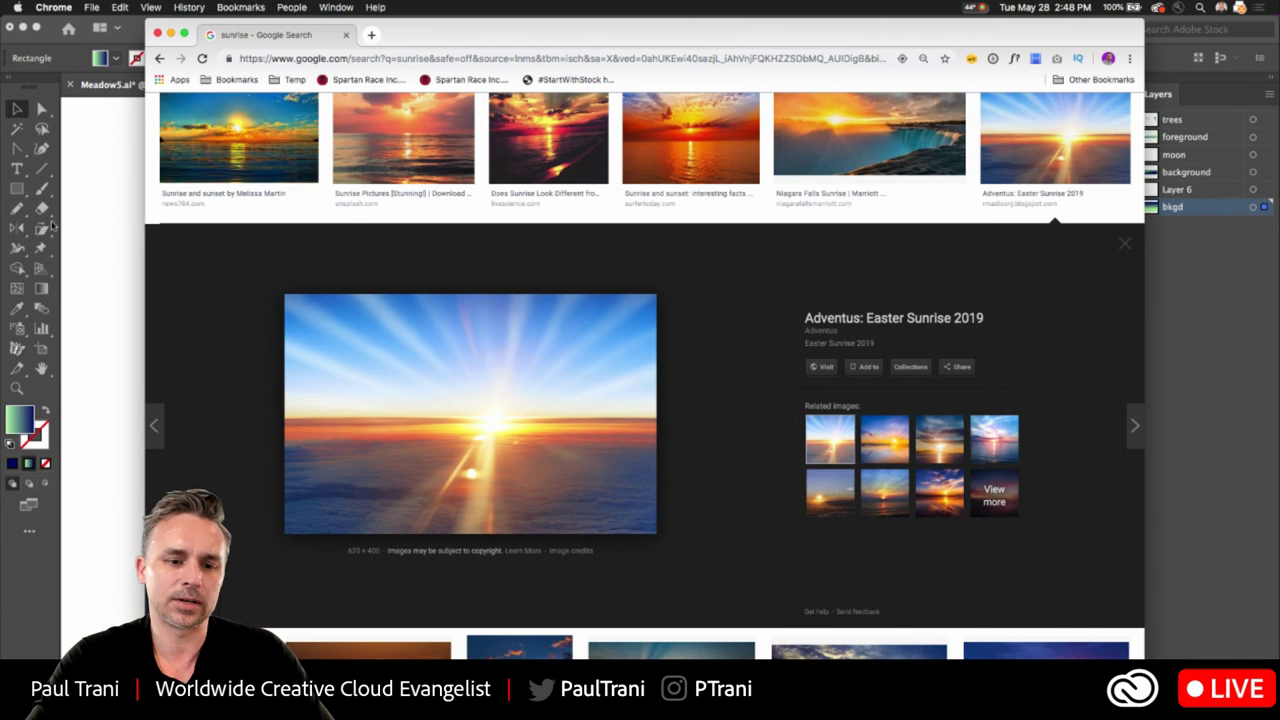
Switch back to Illustrator and set the lower colour stop of the sky rectangle's gradient to white.
{"action": "left_click", "coordinate": [62, 225]}
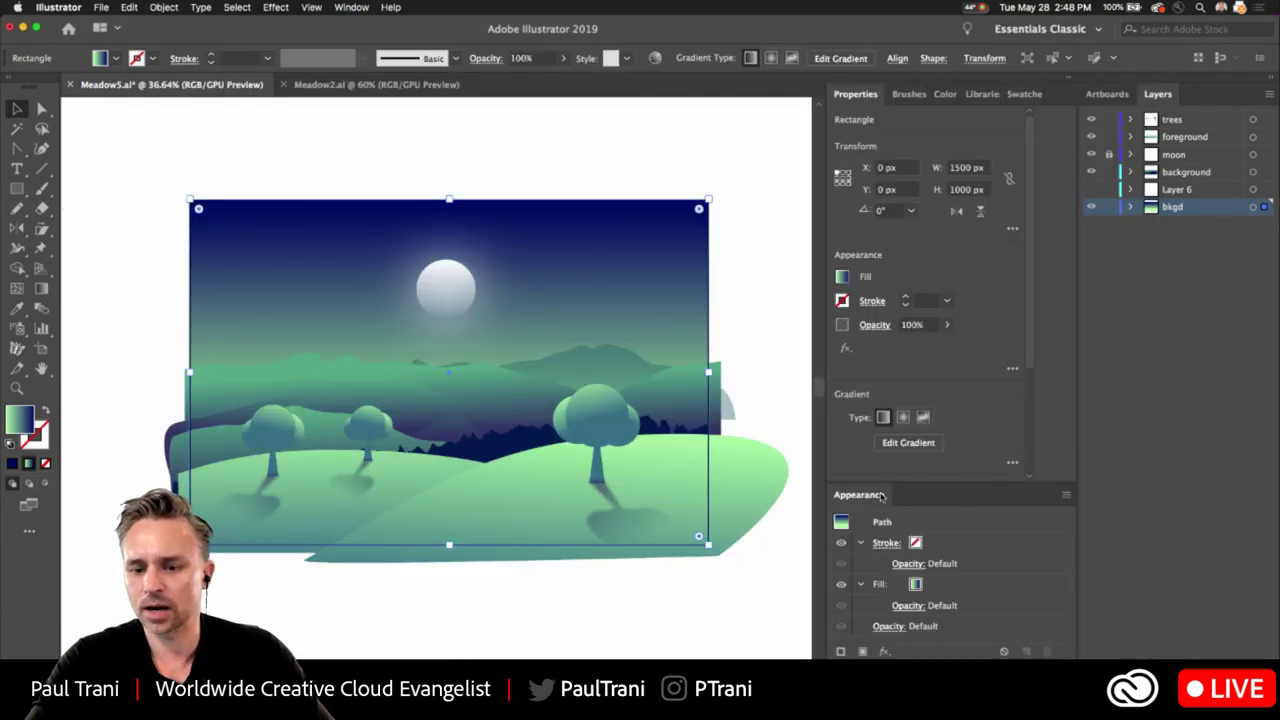
{"action": "left_click", "coordinate": [878, 583]}
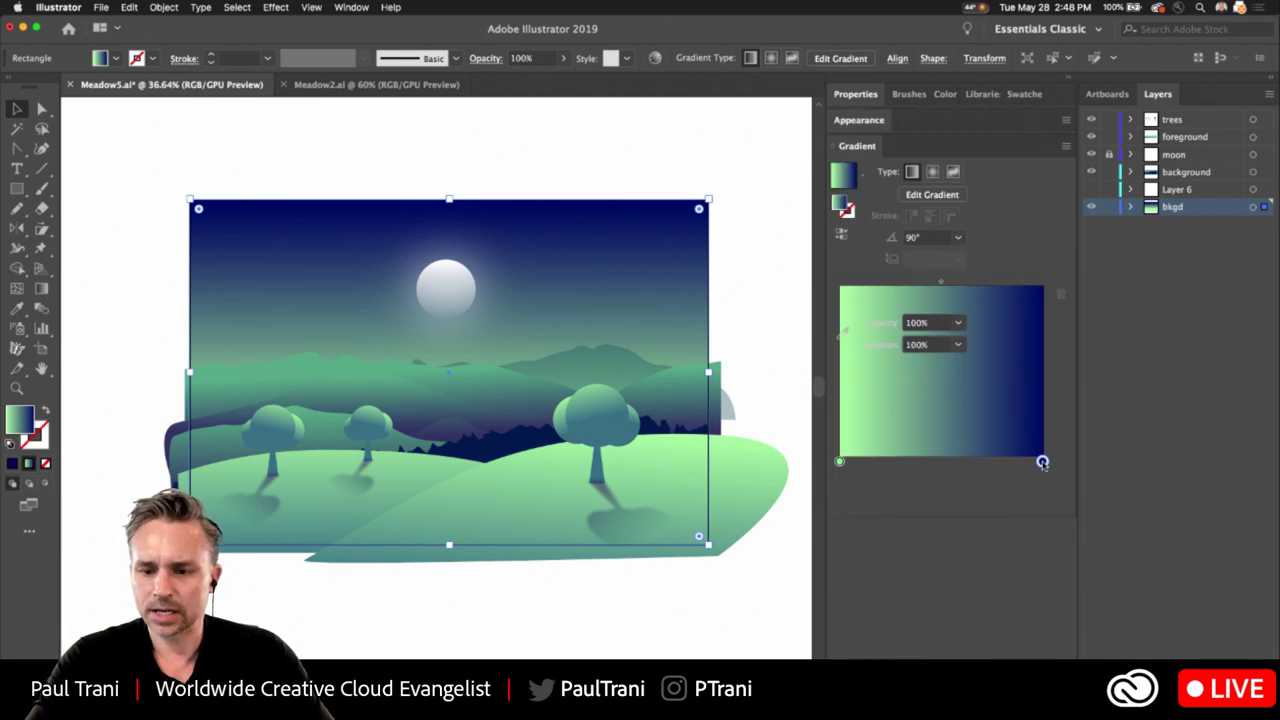
{"action": "left_click", "coordinate": [41, 289]}
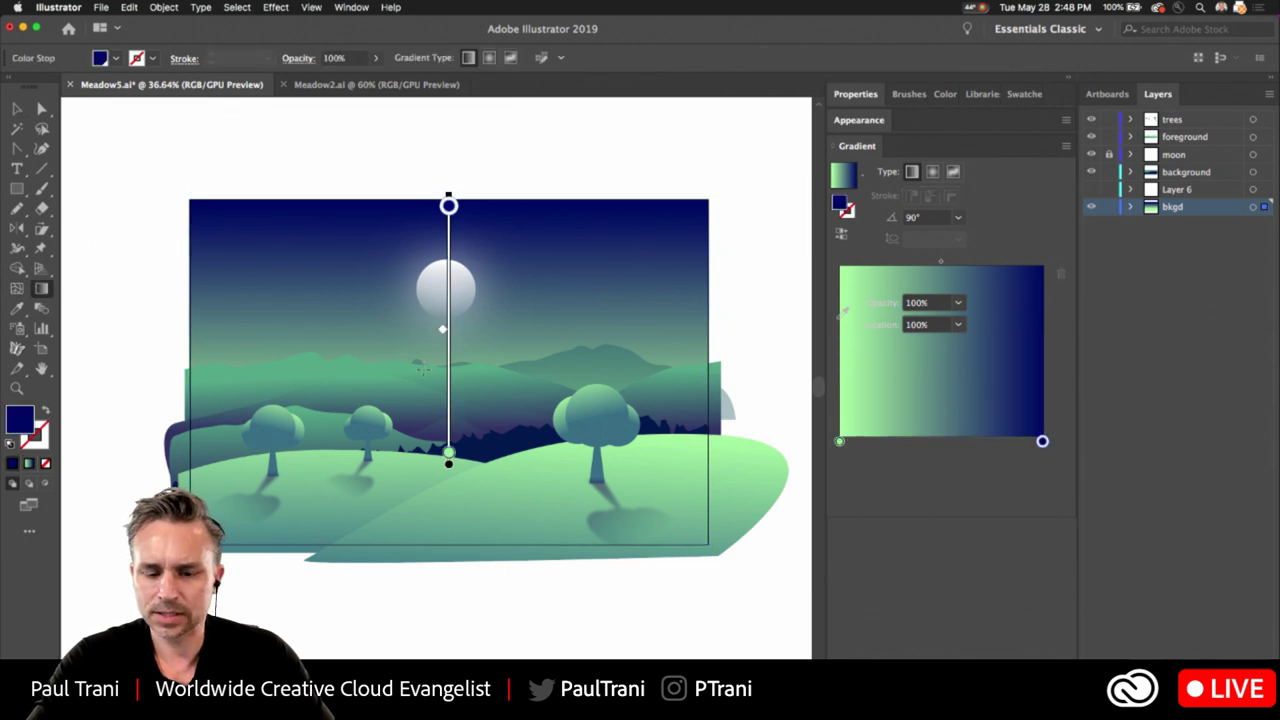
{"action": "double_click", "coordinate": [448, 453]}
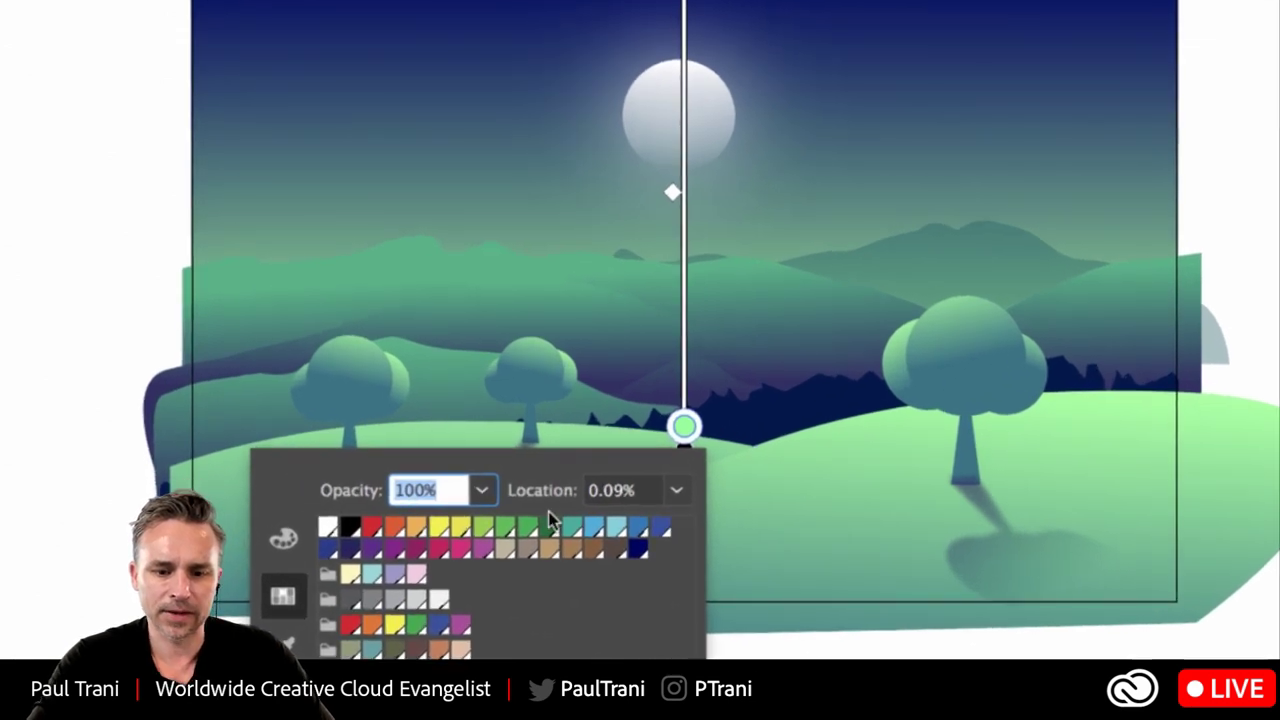
{"action": "left_click", "coordinate": [328, 529]}
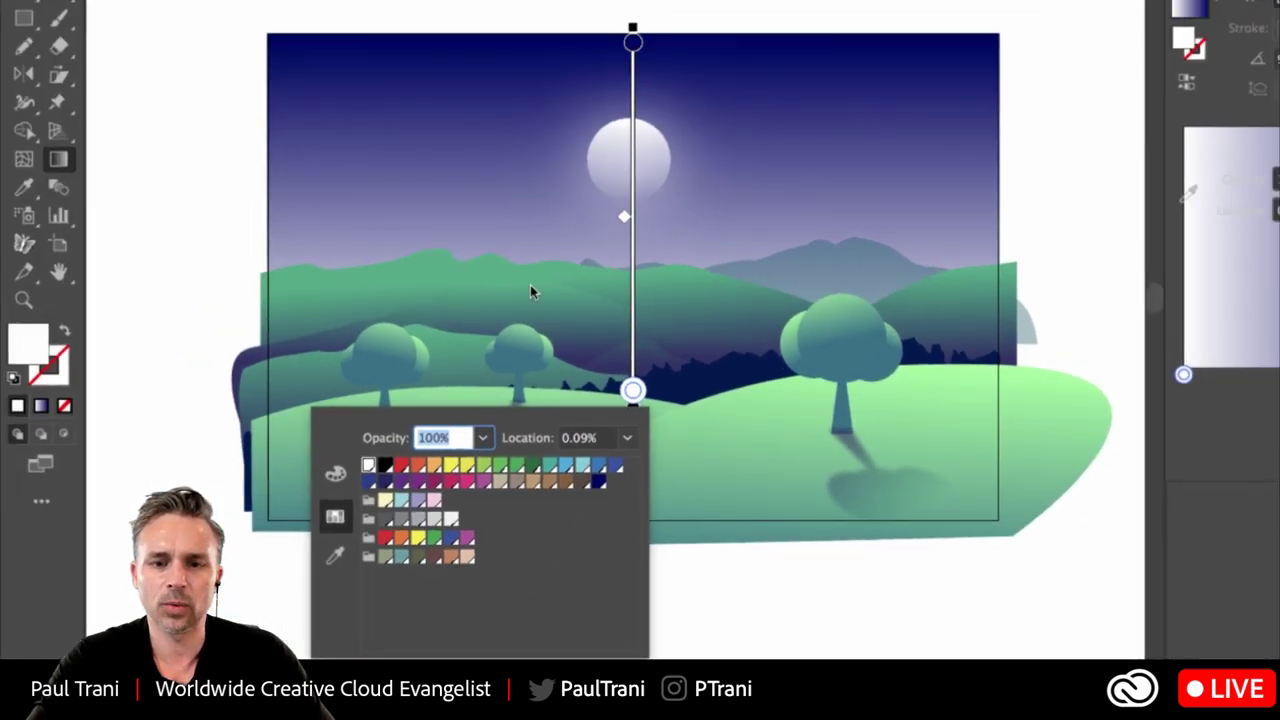
Set the upper colour stop of the sky gradient to the light blue swatch.
{"action": "left_click", "coordinate": [632, 40]}
{"action": "left_click", "coordinate": [632, 40]}
{"action": "double_click", "coordinate": [632, 40]}
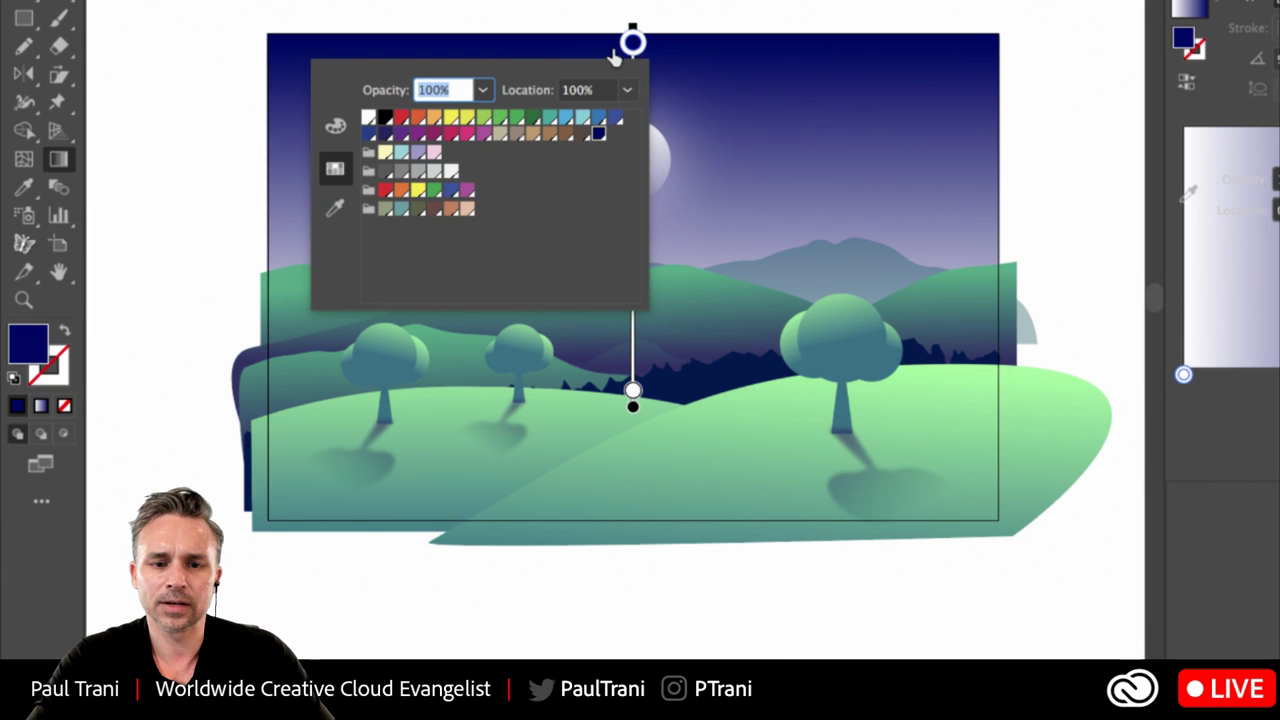
{"action": "left_click", "coordinate": [566, 118]}
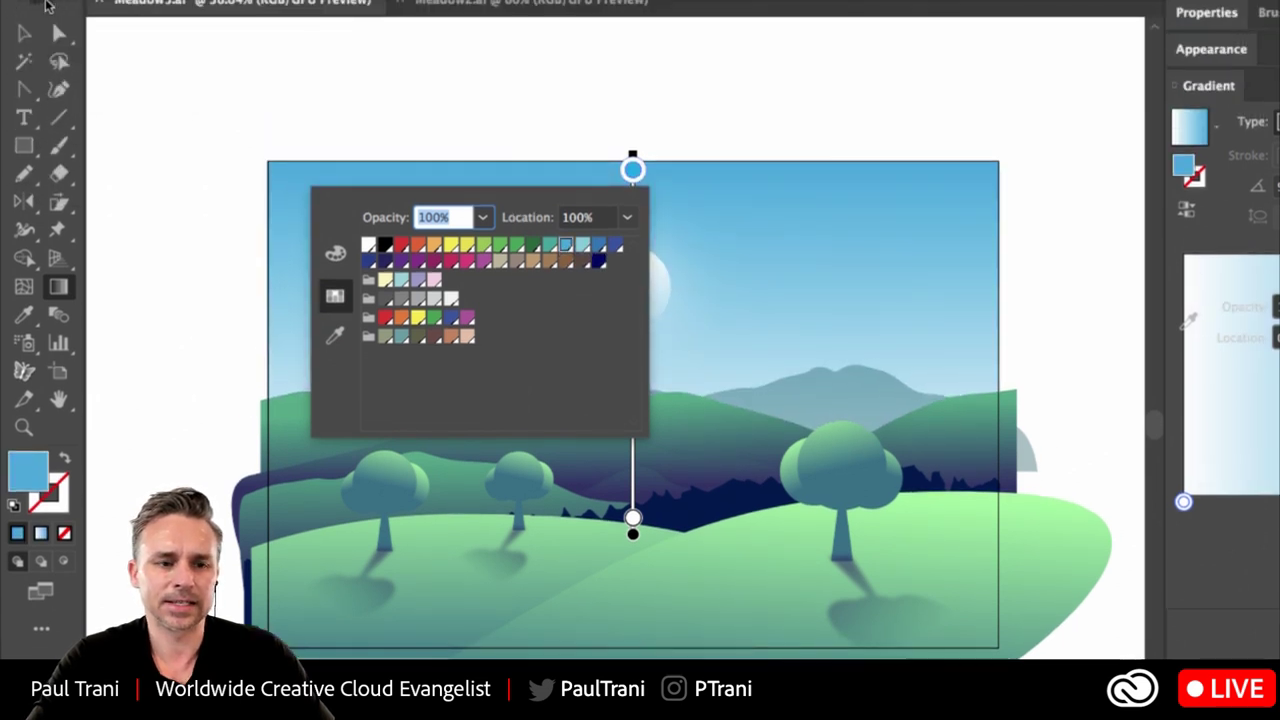
{"action": "left_click", "coordinate": [22, 38]}
{"action": "key", "text": "v"}
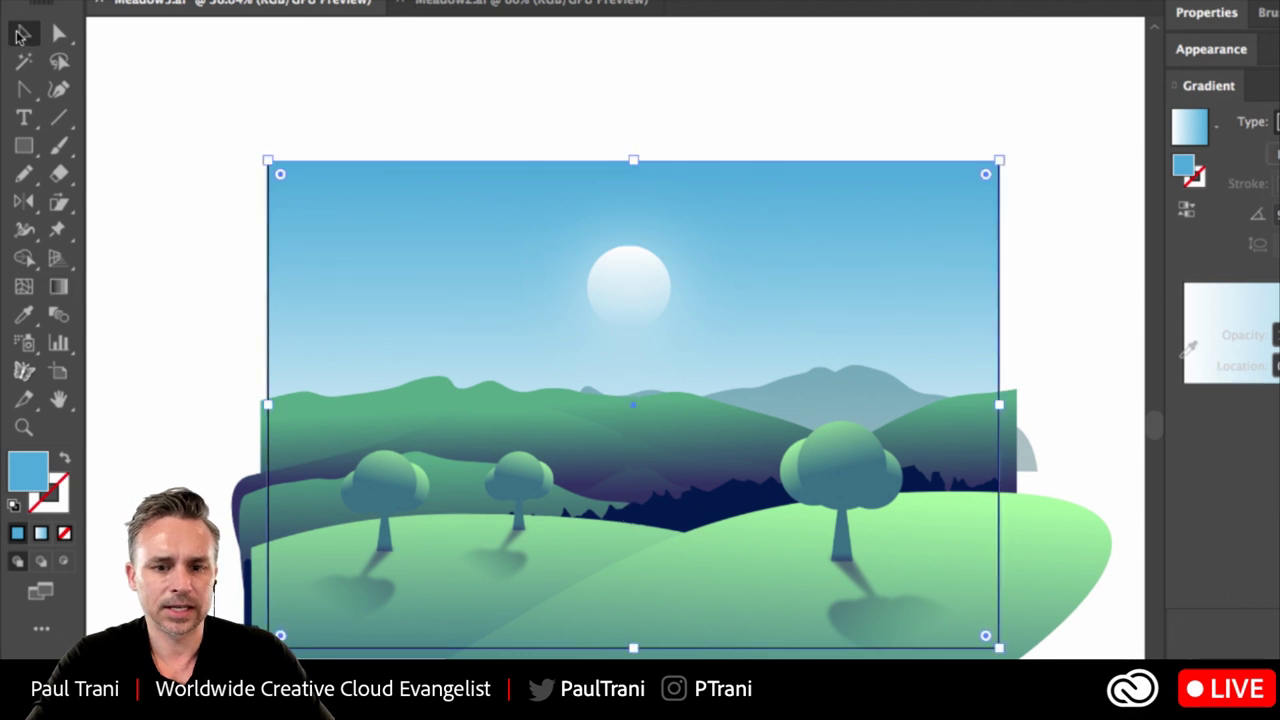
Unlock the moon layer and rename it "sun".
{"action": "key", "text": "ctrl+shift+a"}
{"action": "left_click", "coordinate": [606, 286]}
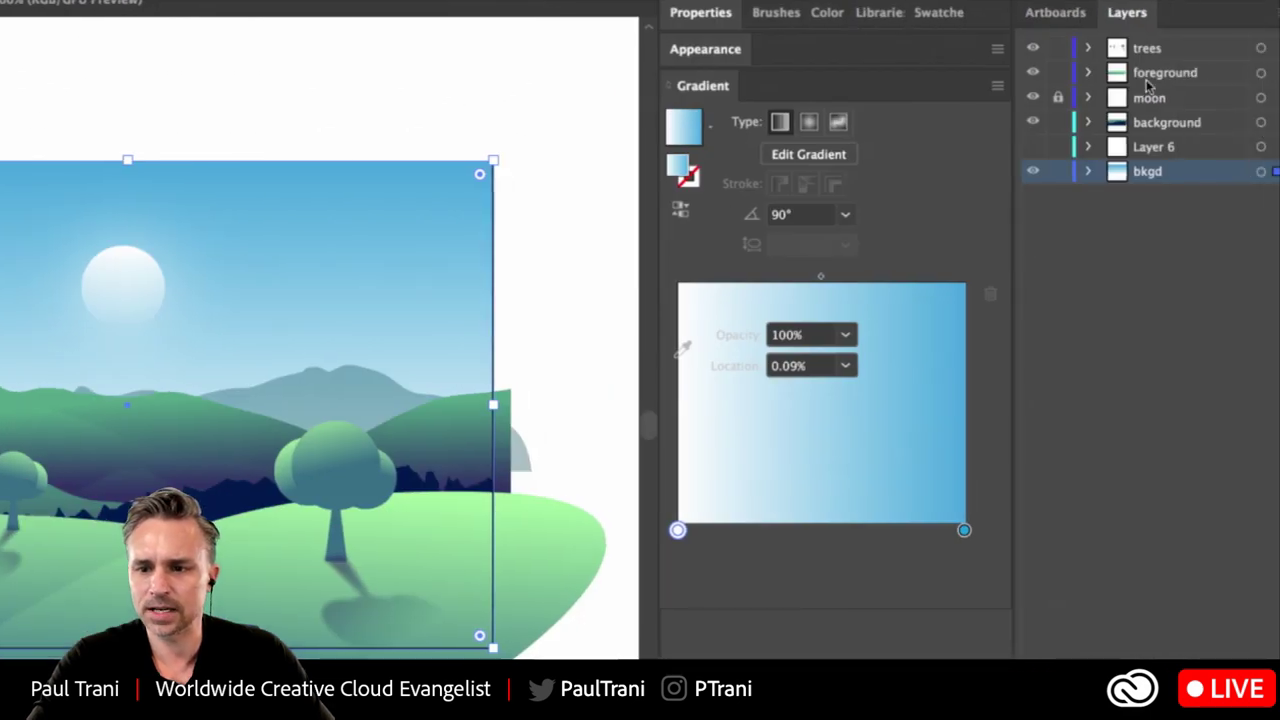
{"action": "left_click", "coordinate": [1058, 97]}
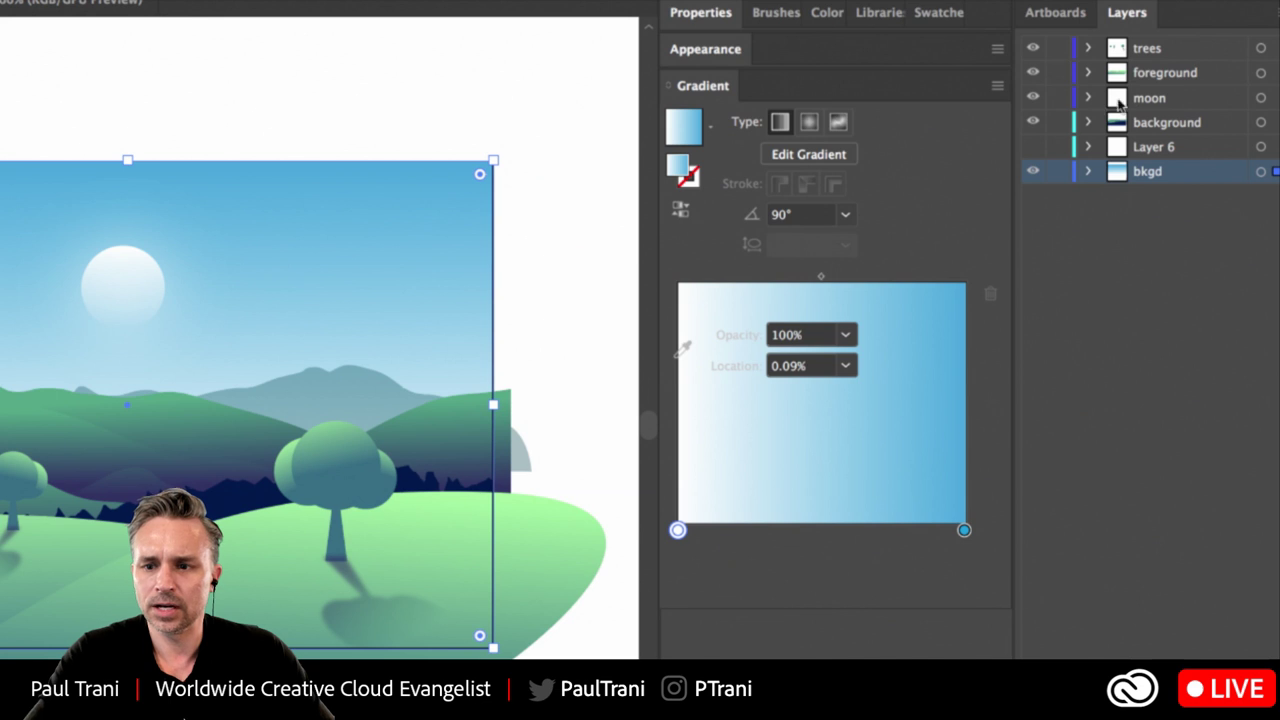
{"action": "left_click", "coordinate": [1170, 100]}
{"action": "double_click", "coordinate": [1170, 100]}
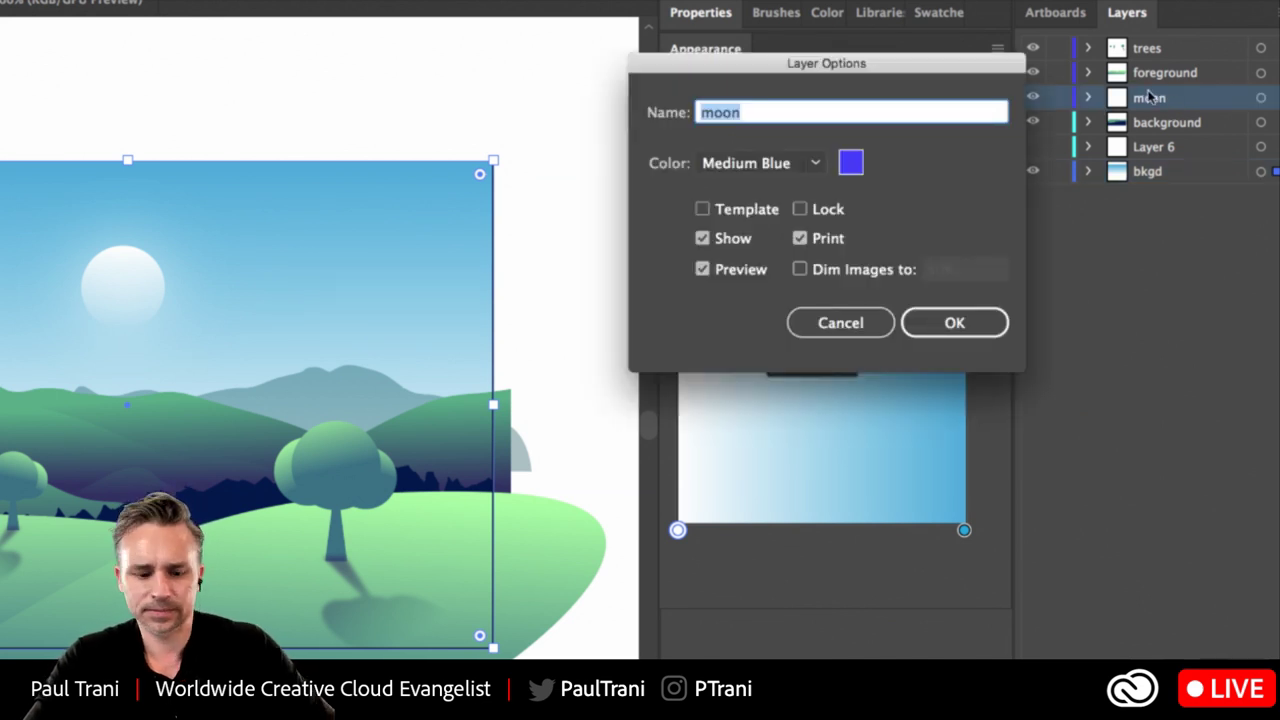
{"action": "type", "text": "sun"}
{"action": "key", "text": "Return"}
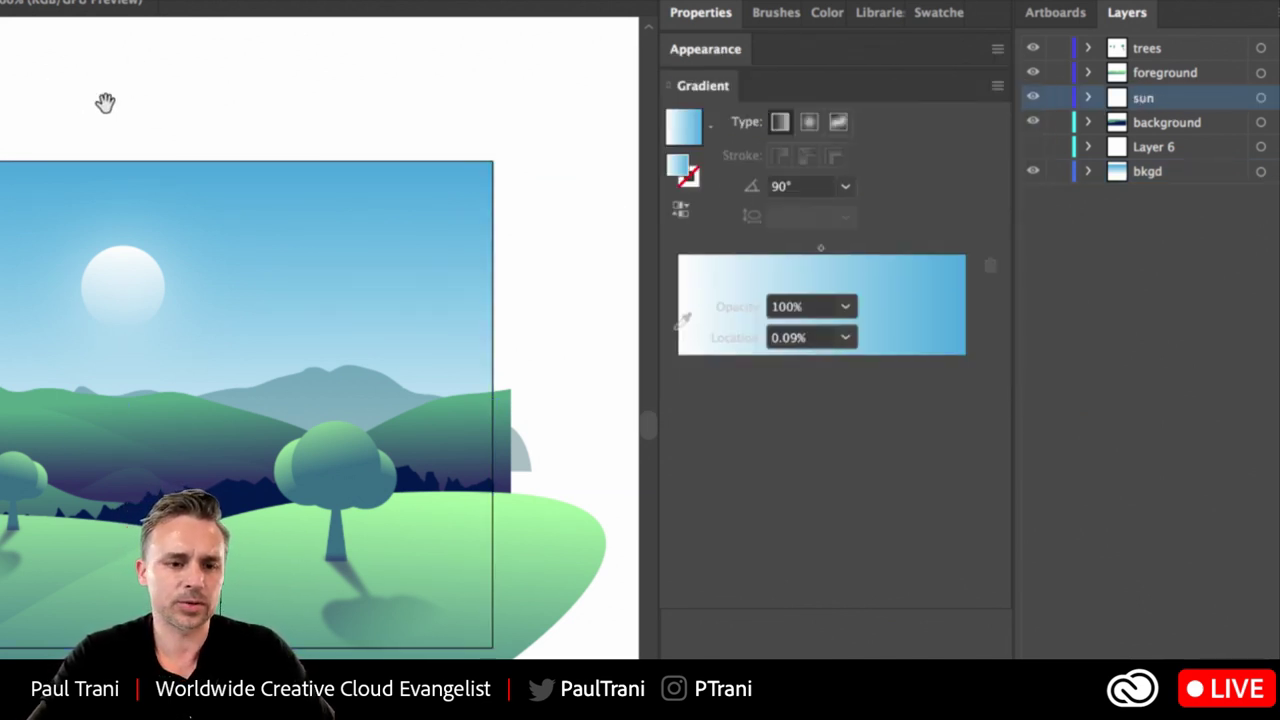
Select the moon circle in the sky and set the upper colour stop of its gradient to yellow.
{"action": "left_click_drag", "start_coordinate": [103, 103], "coordinate": [305, 78]}
{"action": "left_click", "coordinate": [310, 280]}
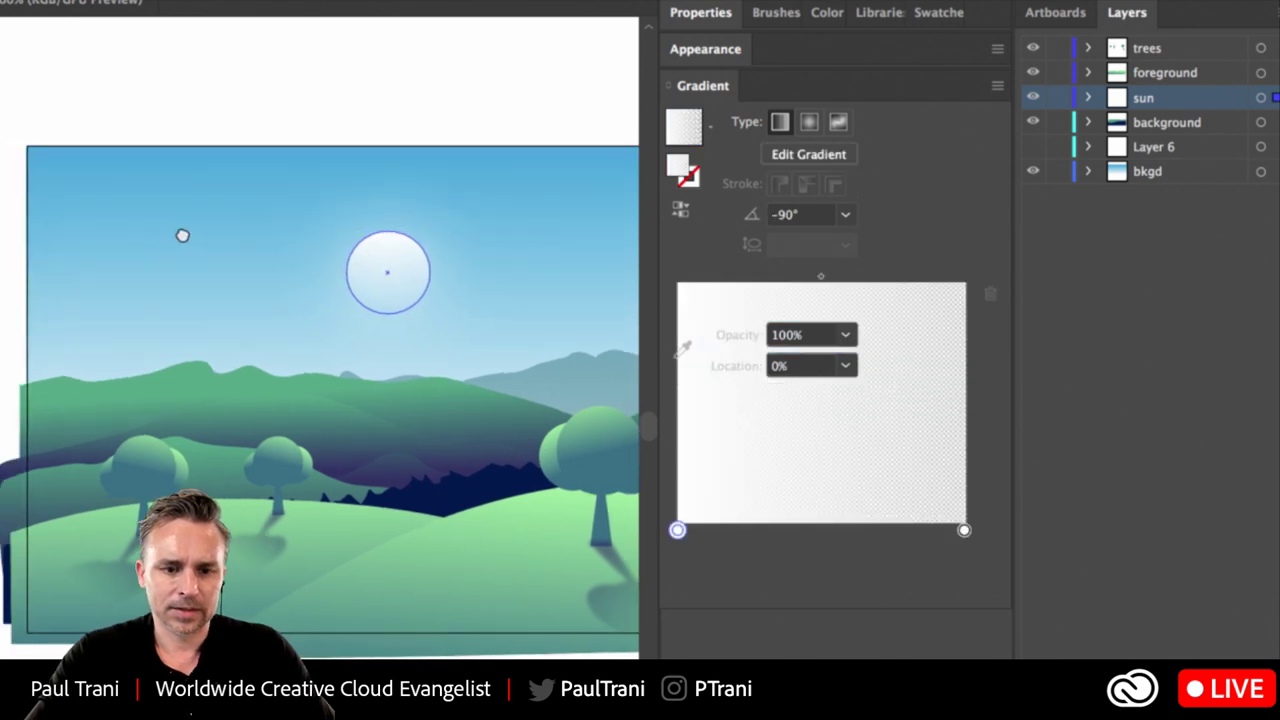
{"action": "left_click_drag", "start_coordinate": [183, 234], "coordinate": [74, 241]}
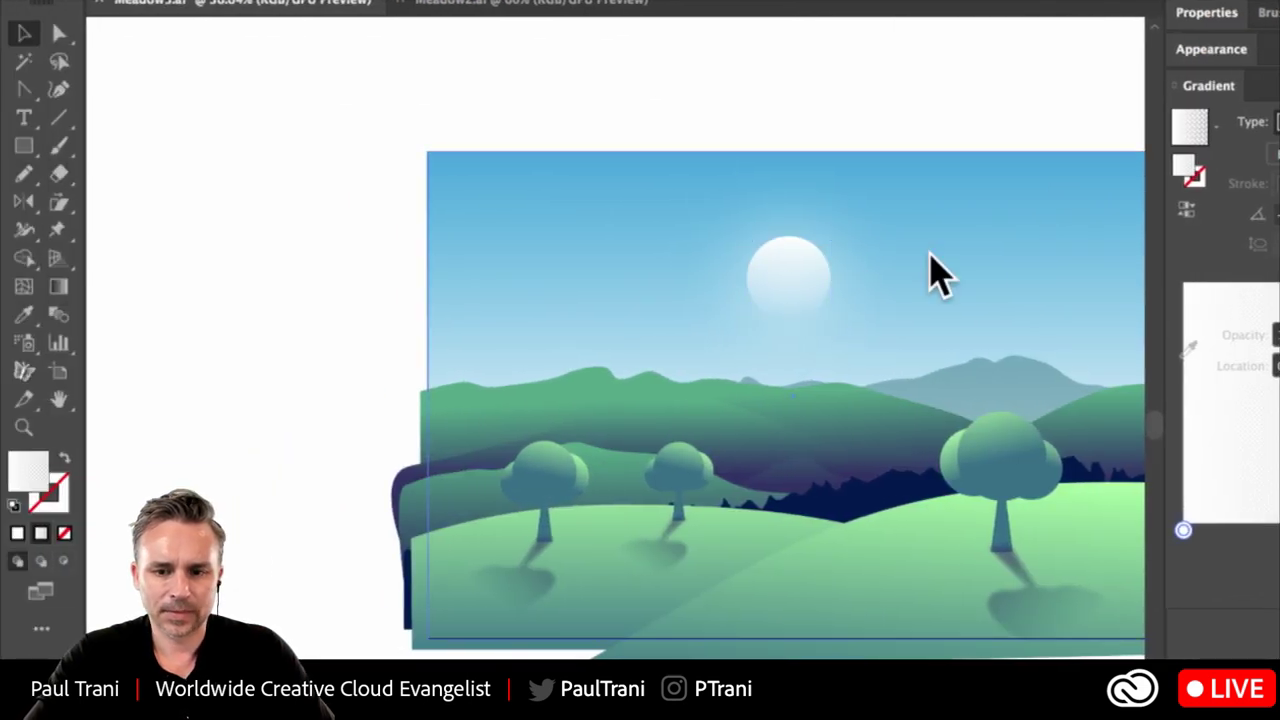
{"action": "left_click_drag", "start_coordinate": [428, 254], "coordinate": [285, 254]}
{"action": "left_click_drag", "start_coordinate": [791, 254], "coordinate": [731, 251]}
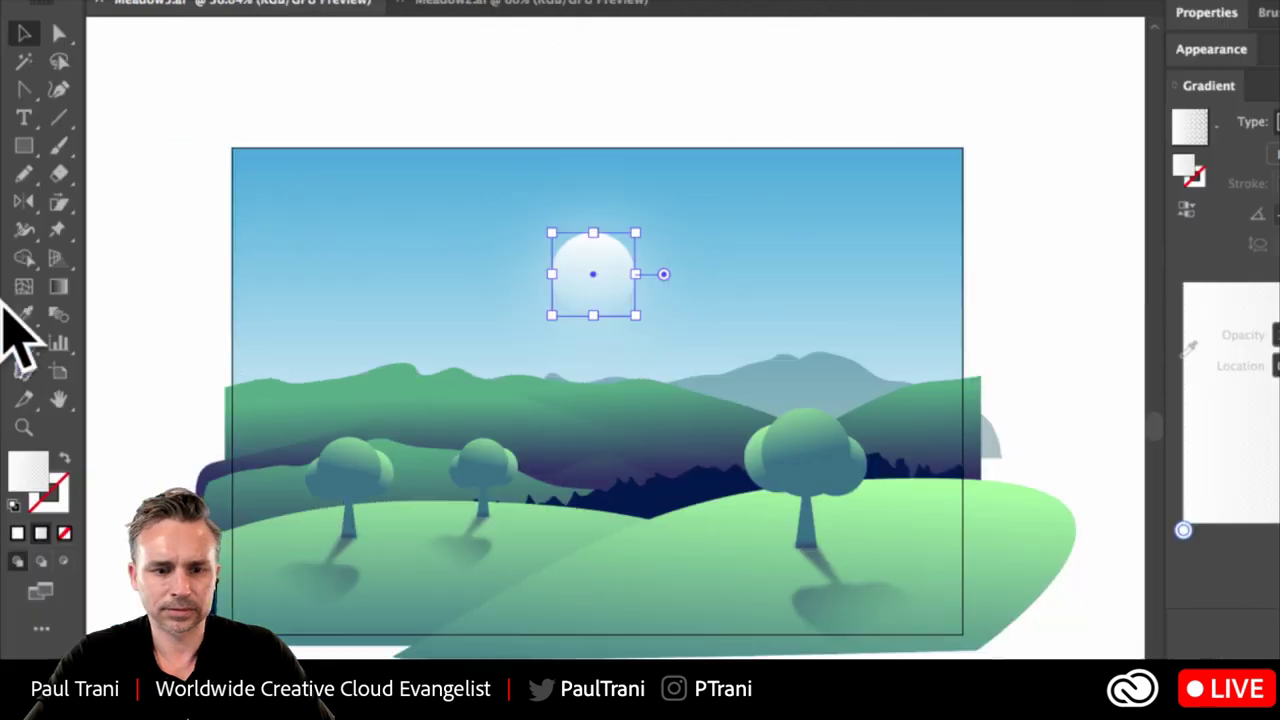
{"action": "left_click", "coordinate": [58, 287]}
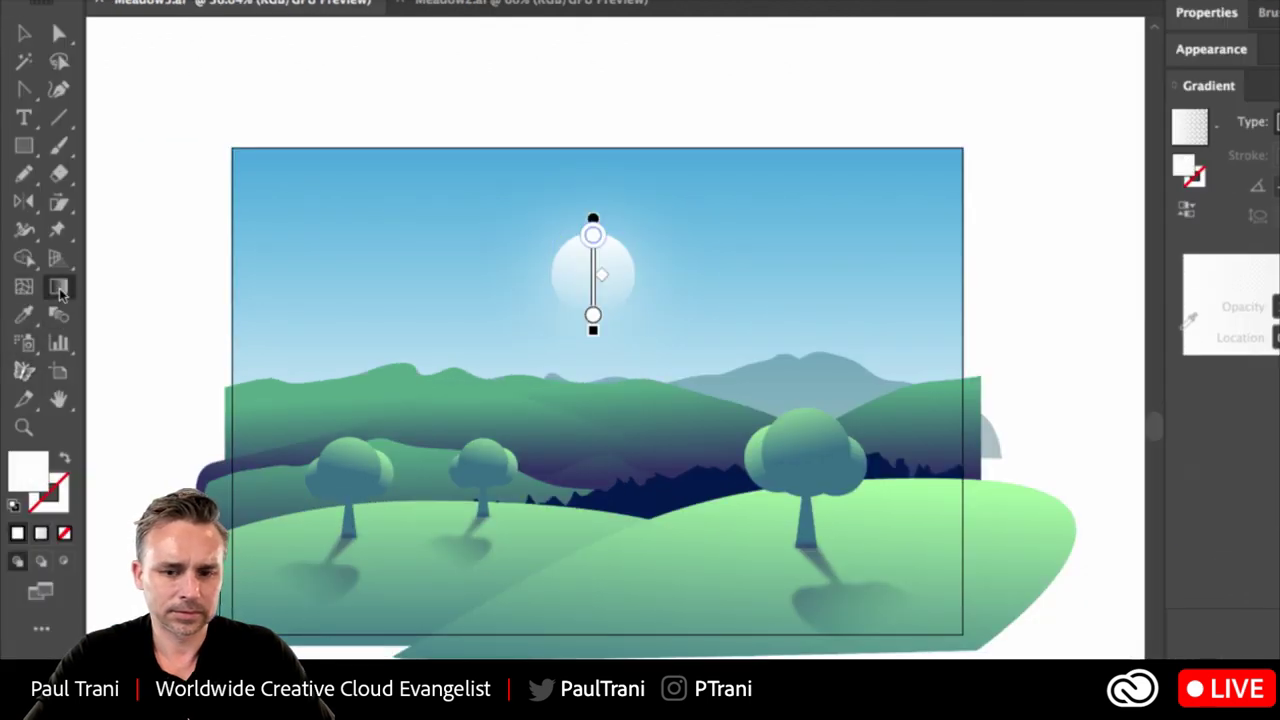
{"action": "double_click", "coordinate": [592, 236]}
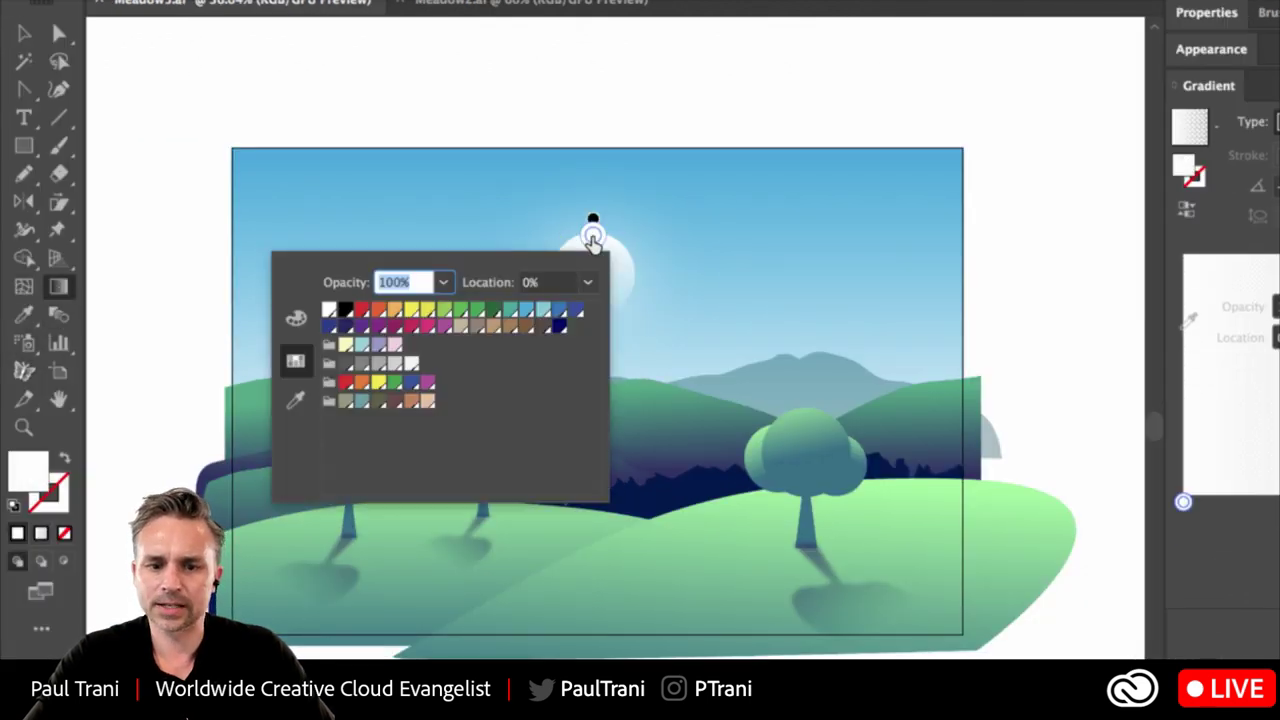
{"action": "left_click", "coordinate": [412, 311]}
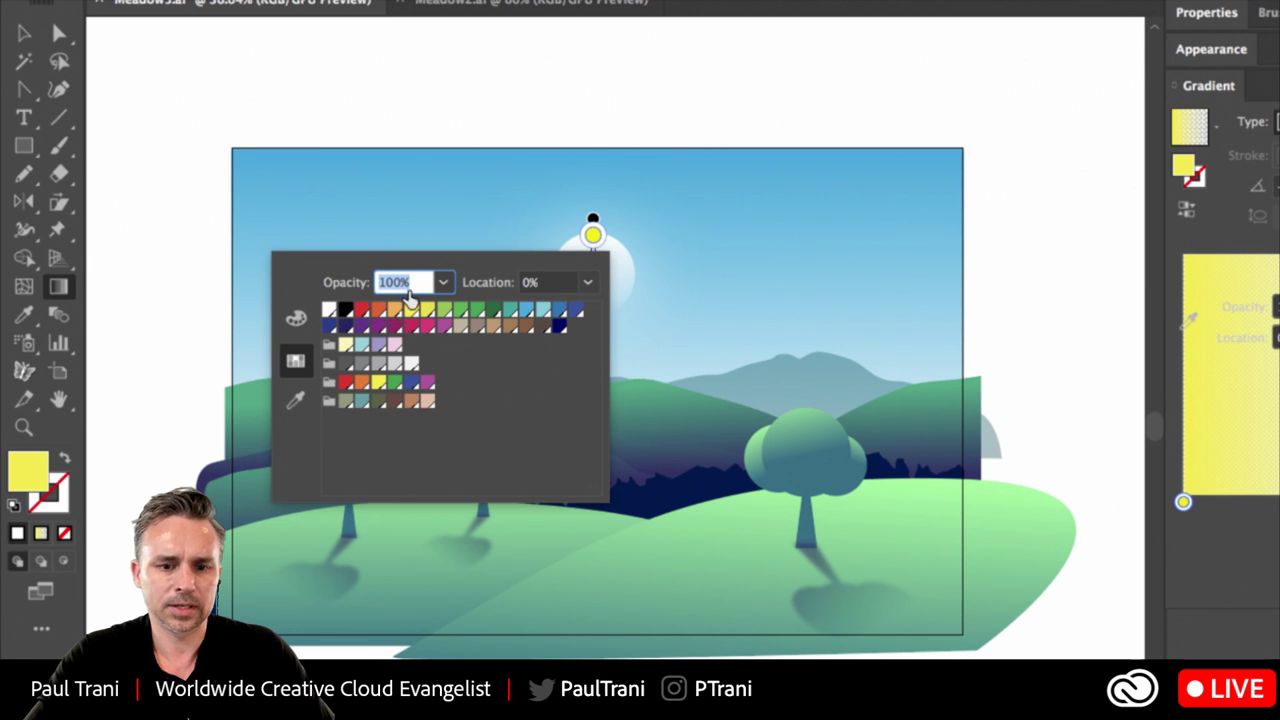
{"action": "key", "text": "Escape"}
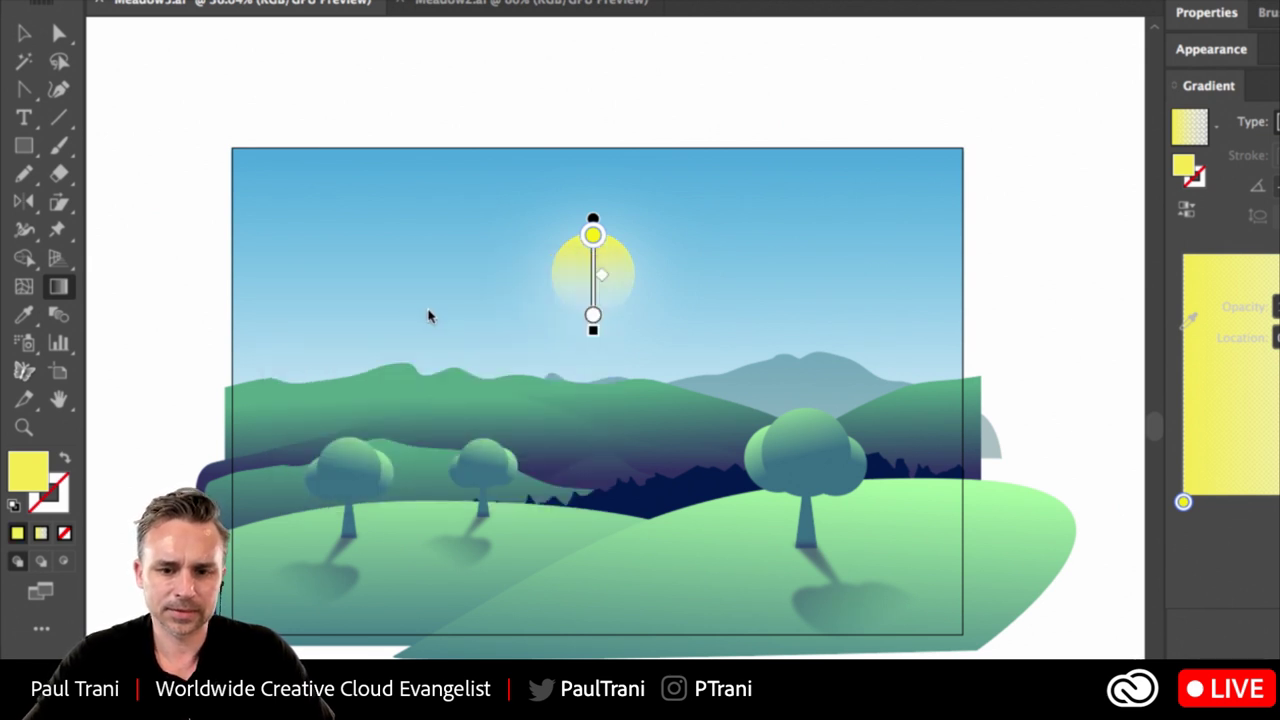
{"action": "left_click", "coordinate": [26, 38]}
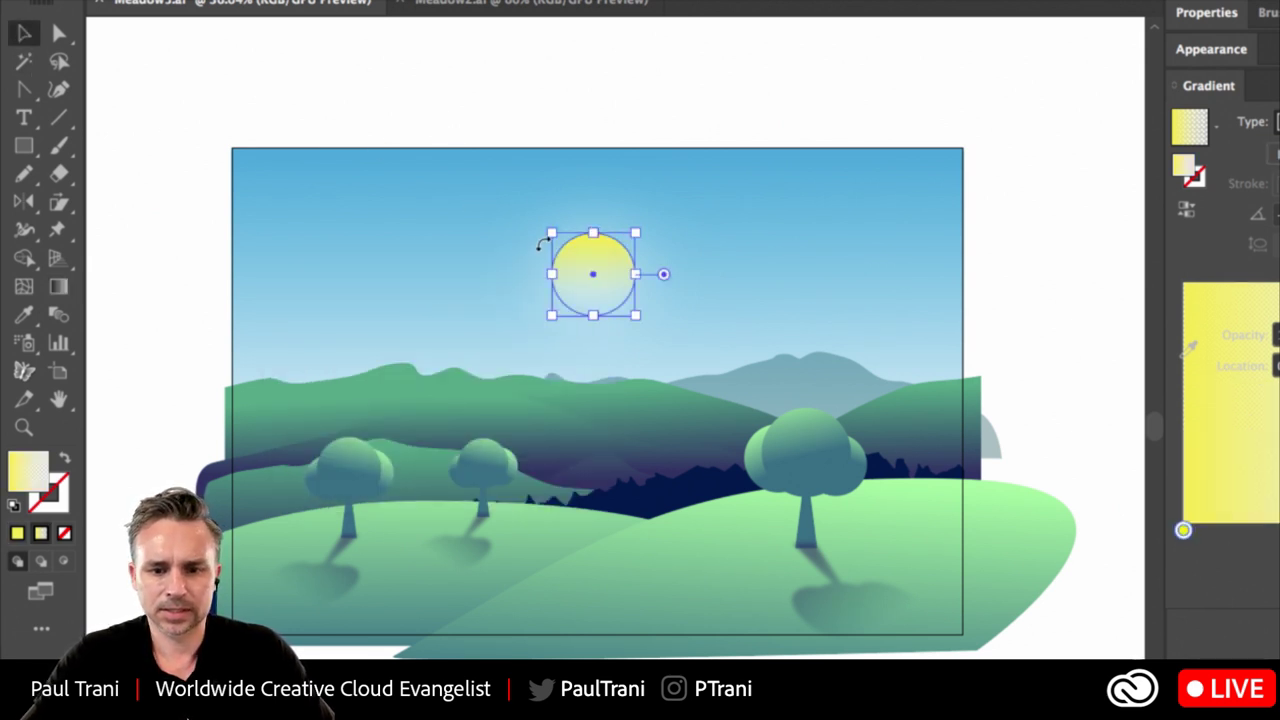
{"action": "left_click", "coordinate": [268, 97]}
{"action": "left_click", "coordinate": [591, 292]}
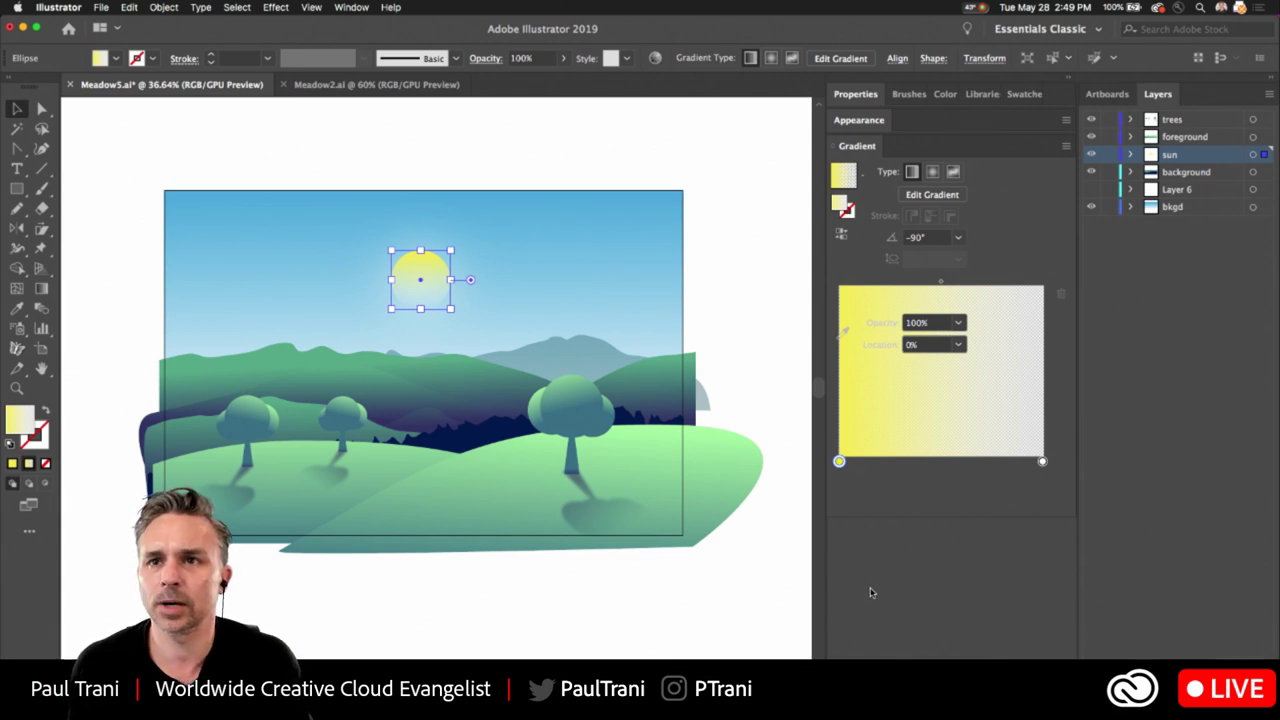
{"action": "left_click", "coordinate": [118, 135]}
{"action": "left_click", "coordinate": [425, 292]}
Change the fill of the semi-transparent distant mountain on the background layer to a green swatch.
{"action": "scroll", "coordinate": [455, 325], "scroll_direction": "up", "scroll_amount": 3}
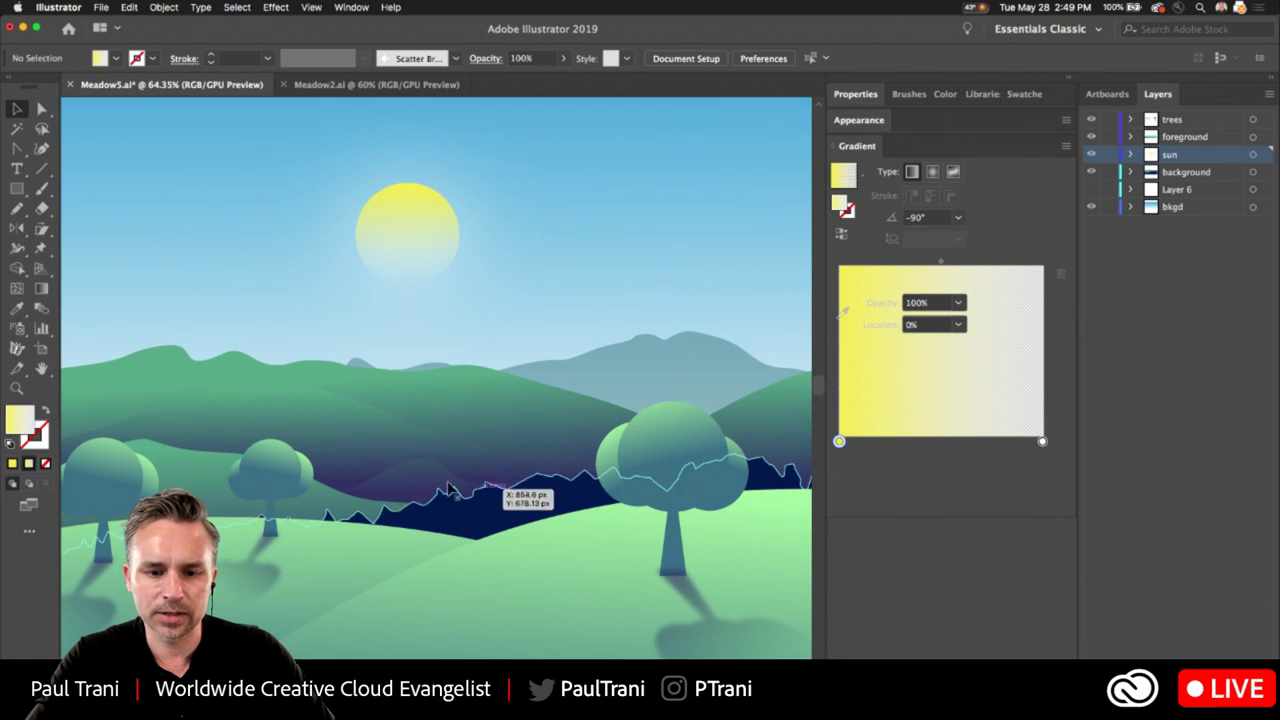
{"action": "scroll", "coordinate": [350, 370], "scroll_direction": "down", "scroll_amount": 3}
{"action": "left_click", "coordinate": [552, 352]}
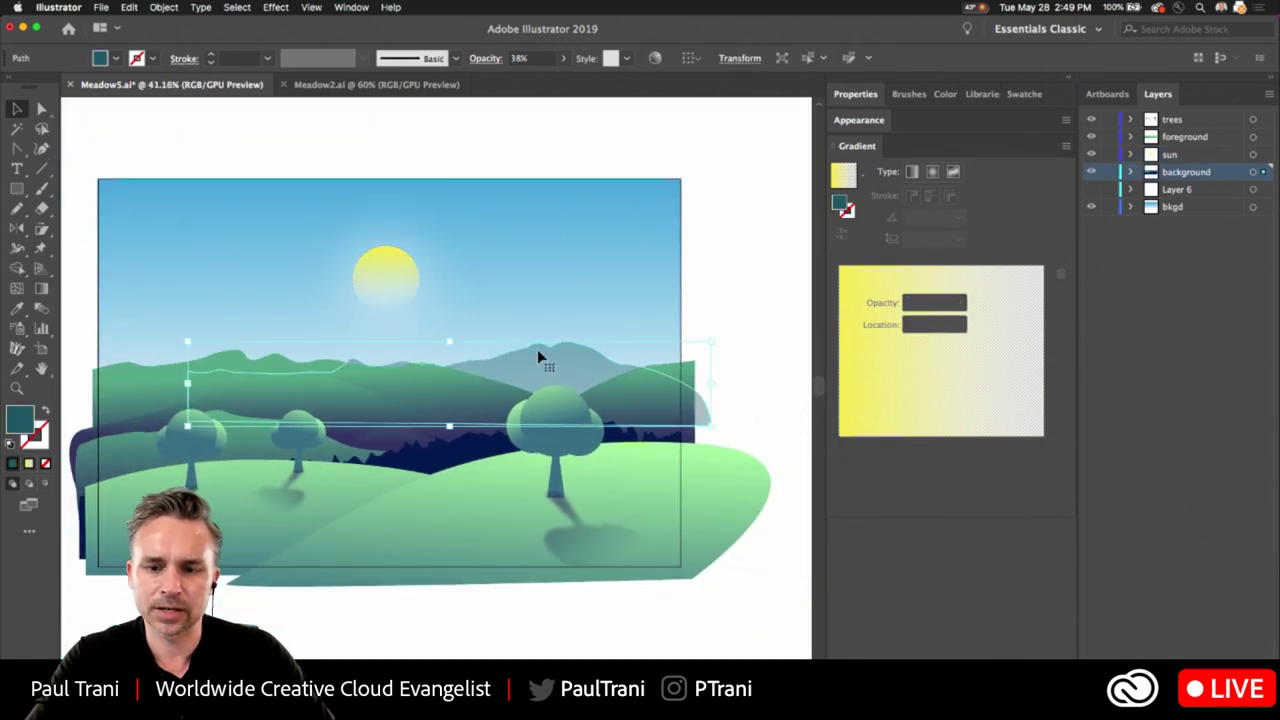
{"action": "left_click", "coordinate": [855, 119]}
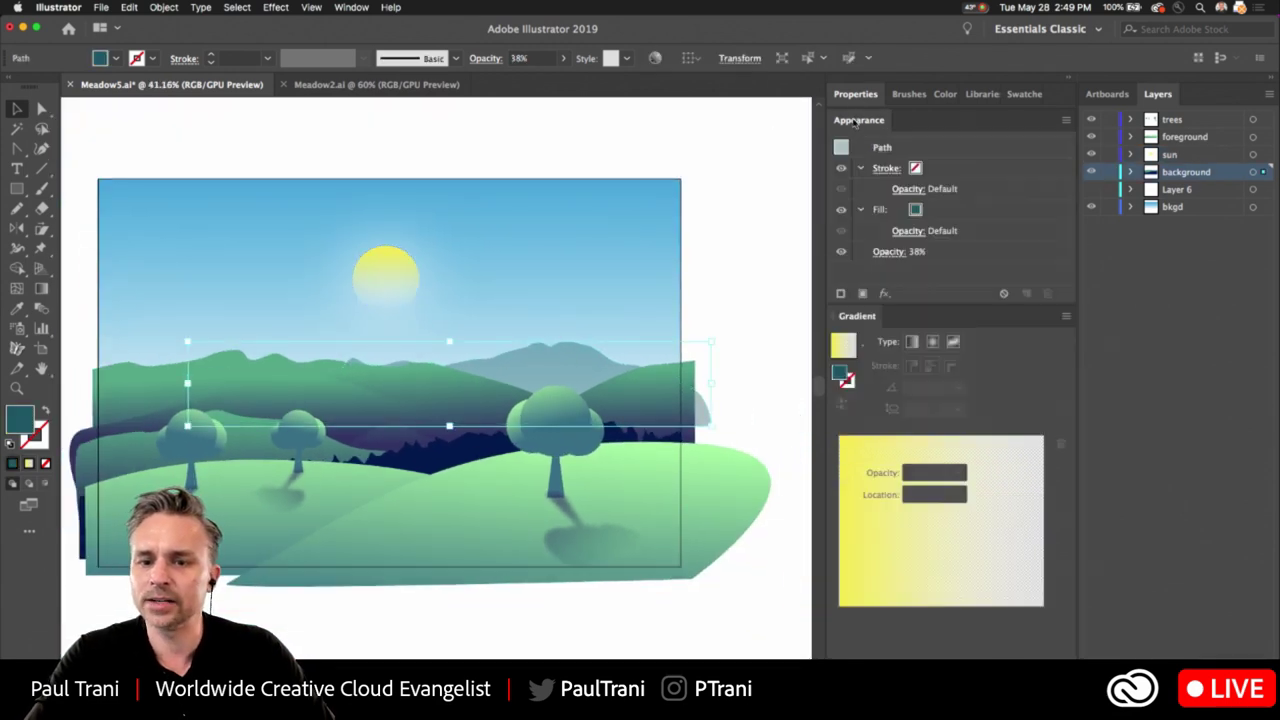
{"action": "left_click", "coordinate": [916, 210]}
{"action": "left_click", "coordinate": [916, 210]}
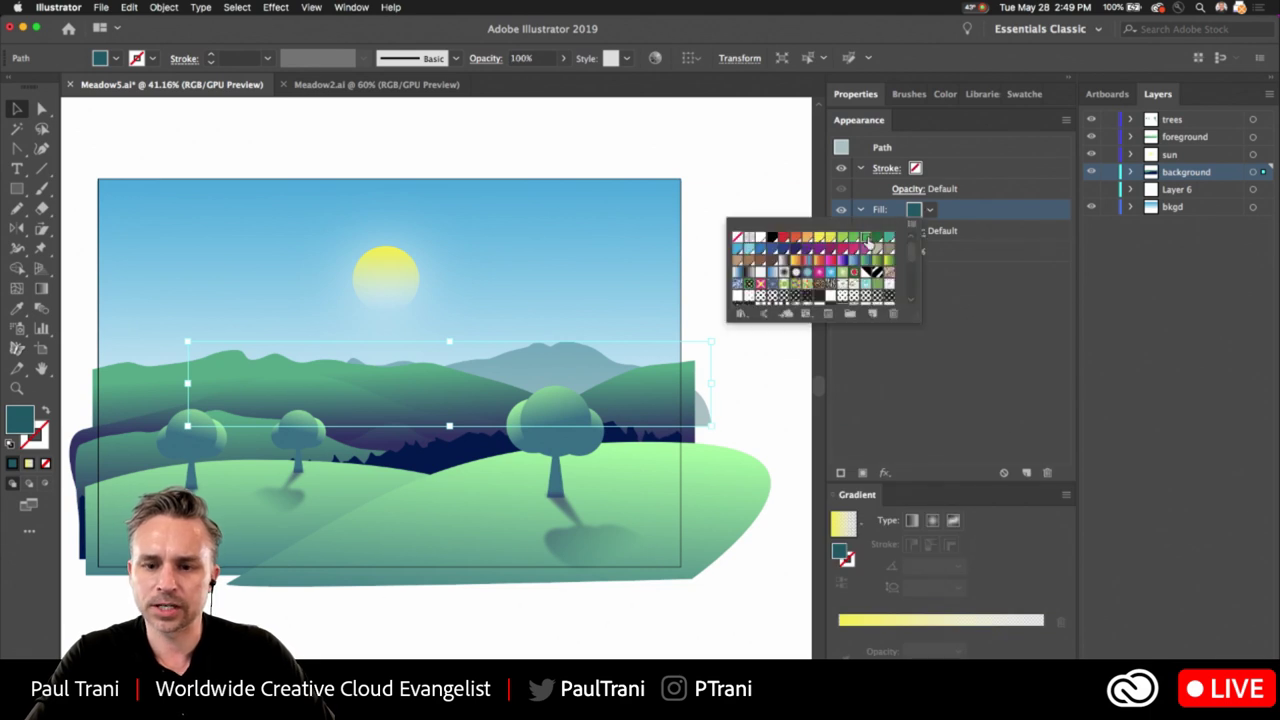
{"action": "left_click", "coordinate": [868, 240]}
{"action": "left_click", "coordinate": [377, 162]}
{"action": "left_click", "coordinate": [300, 145]}
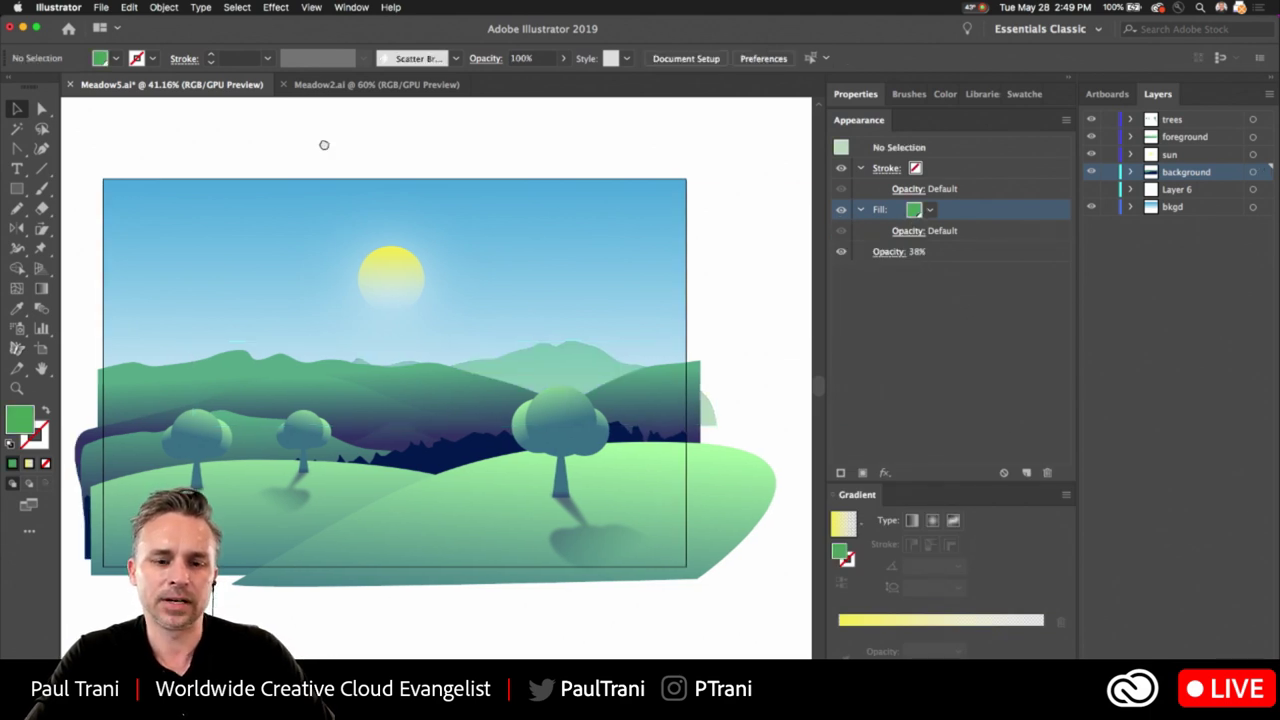
Preview the sun's Outer Glow, try a yellow glow colour, and accept the settings with the colour back at white (FFFFFF).
{"action": "left_click", "coordinate": [366, 266]}
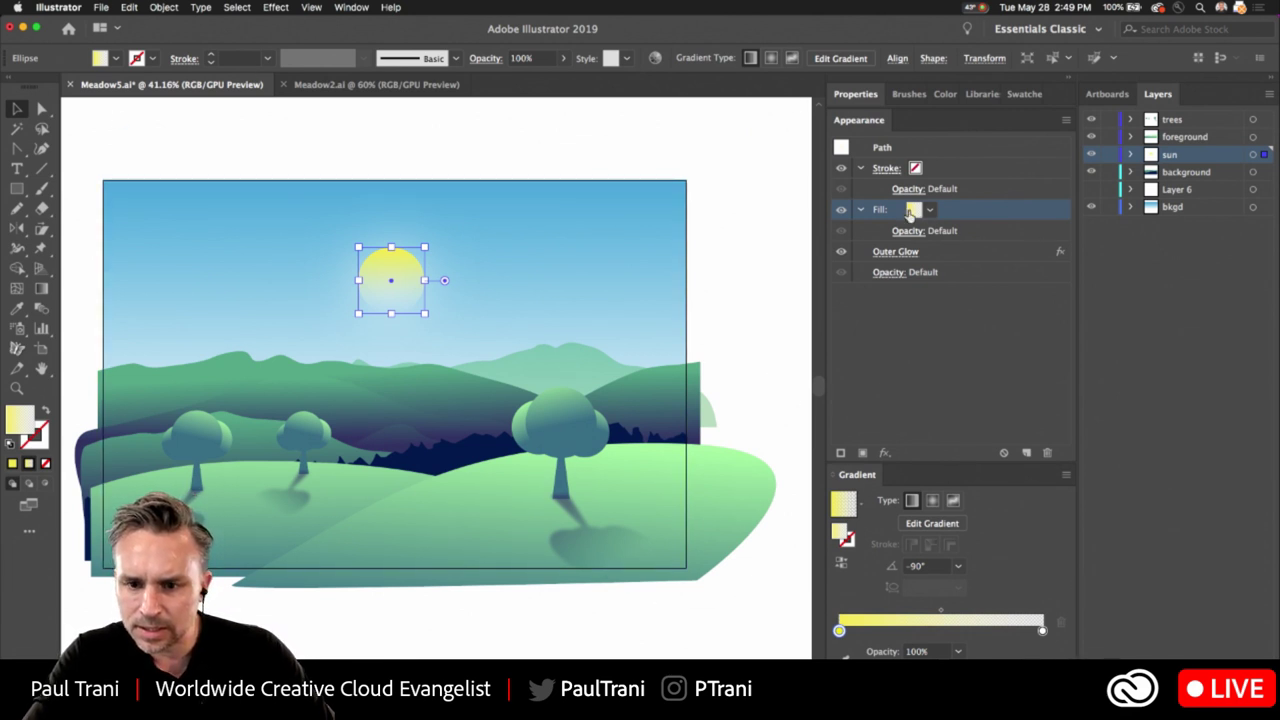
{"action": "left_click", "coordinate": [895, 253]}
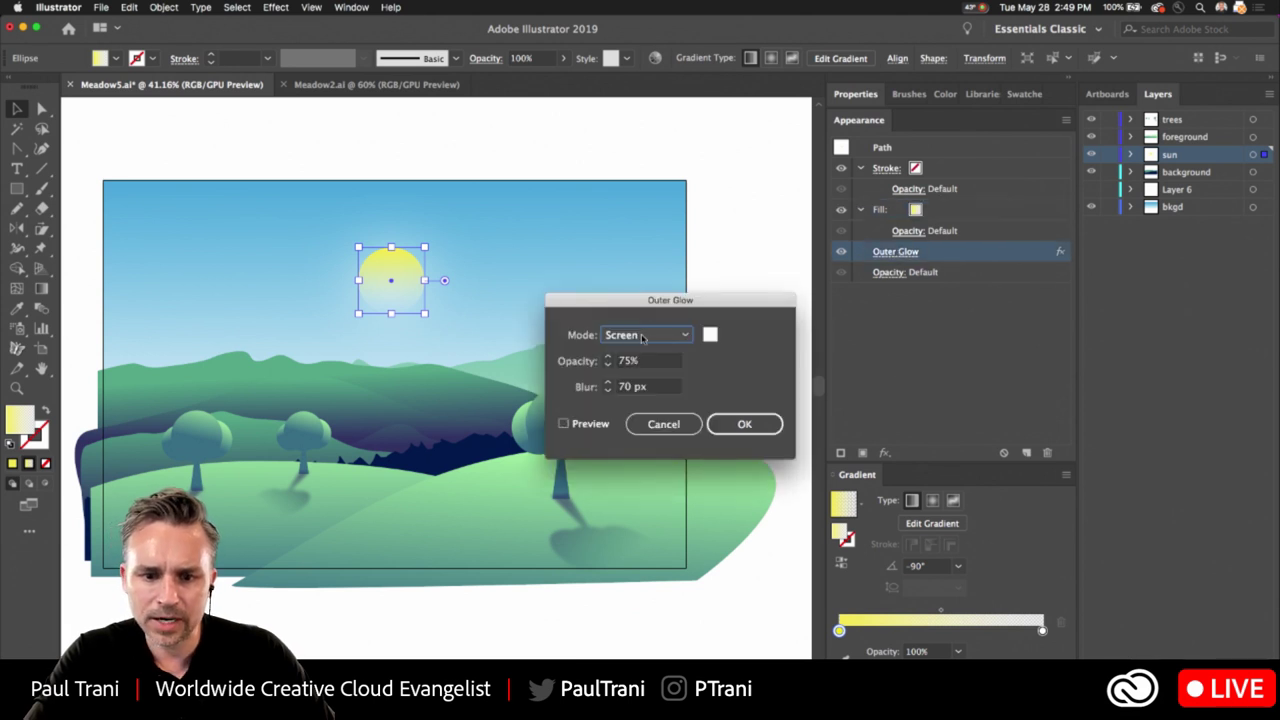
{"action": "left_click", "coordinate": [563, 424]}
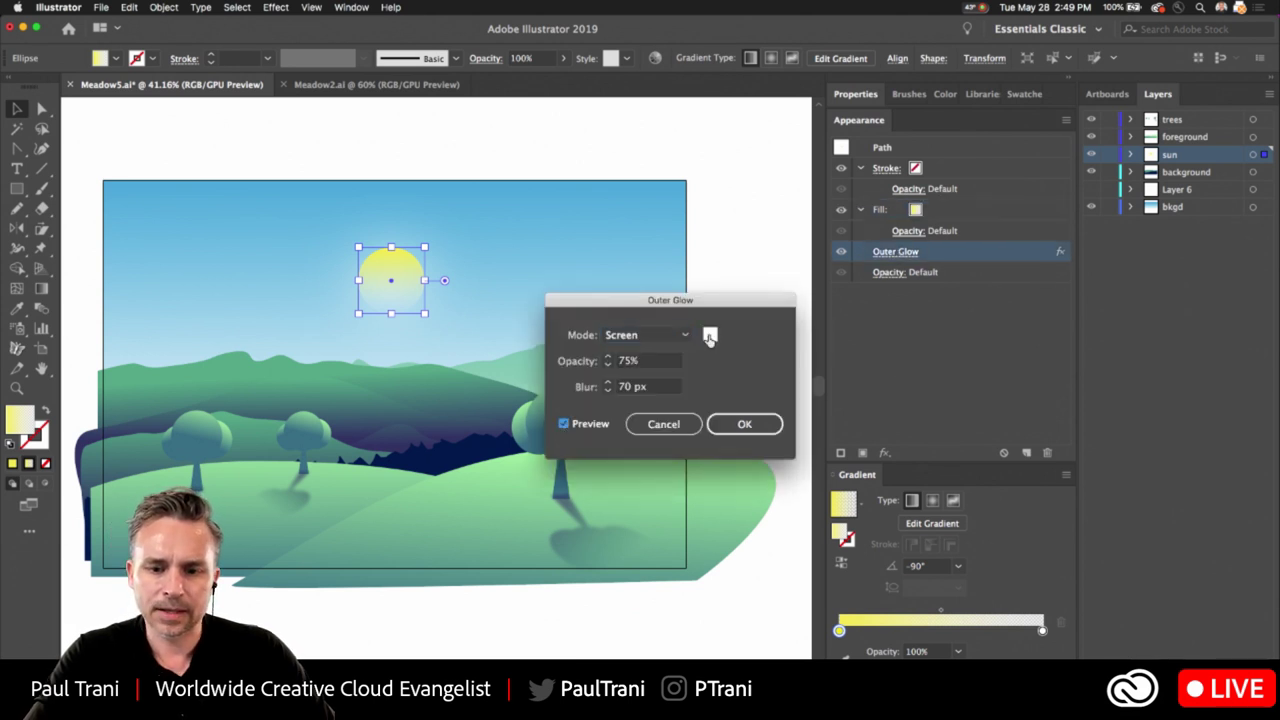
{"action": "left_click", "coordinate": [710, 334]}
{"action": "left_click", "coordinate": [896, 399]}
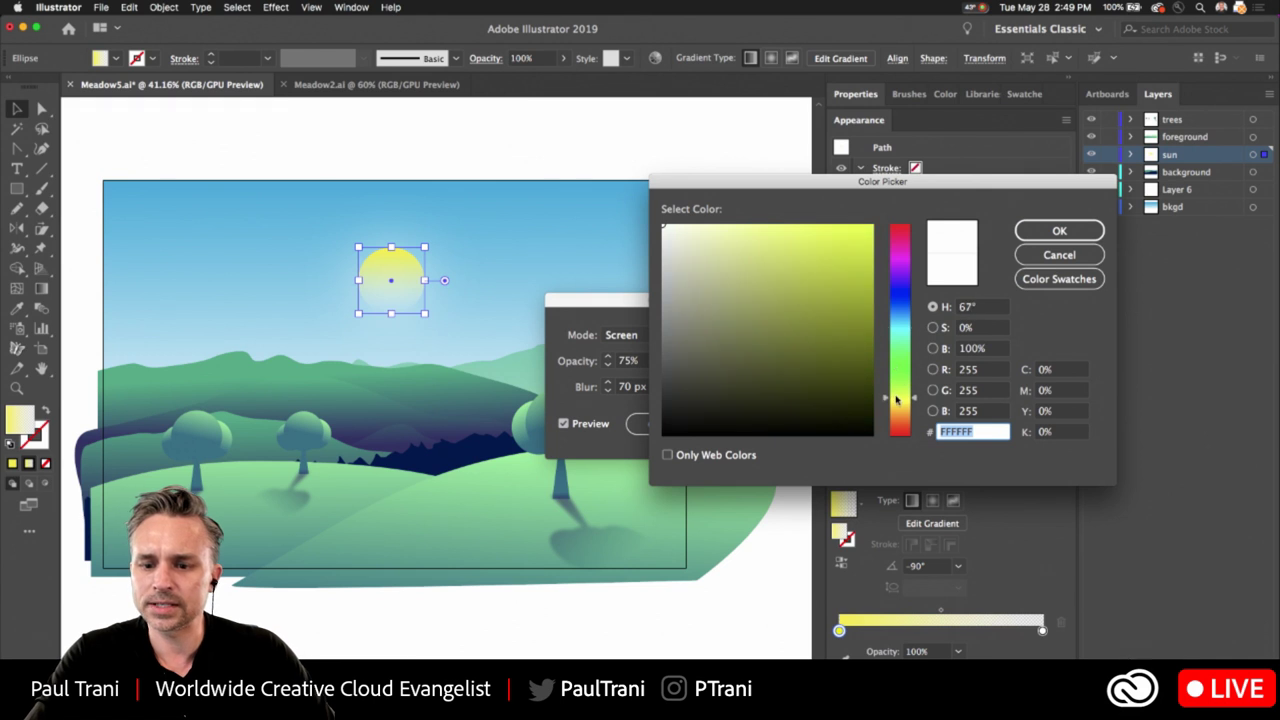
{"action": "left_click_drag", "start_coordinate": [859, 260], "coordinate": [663, 226]}
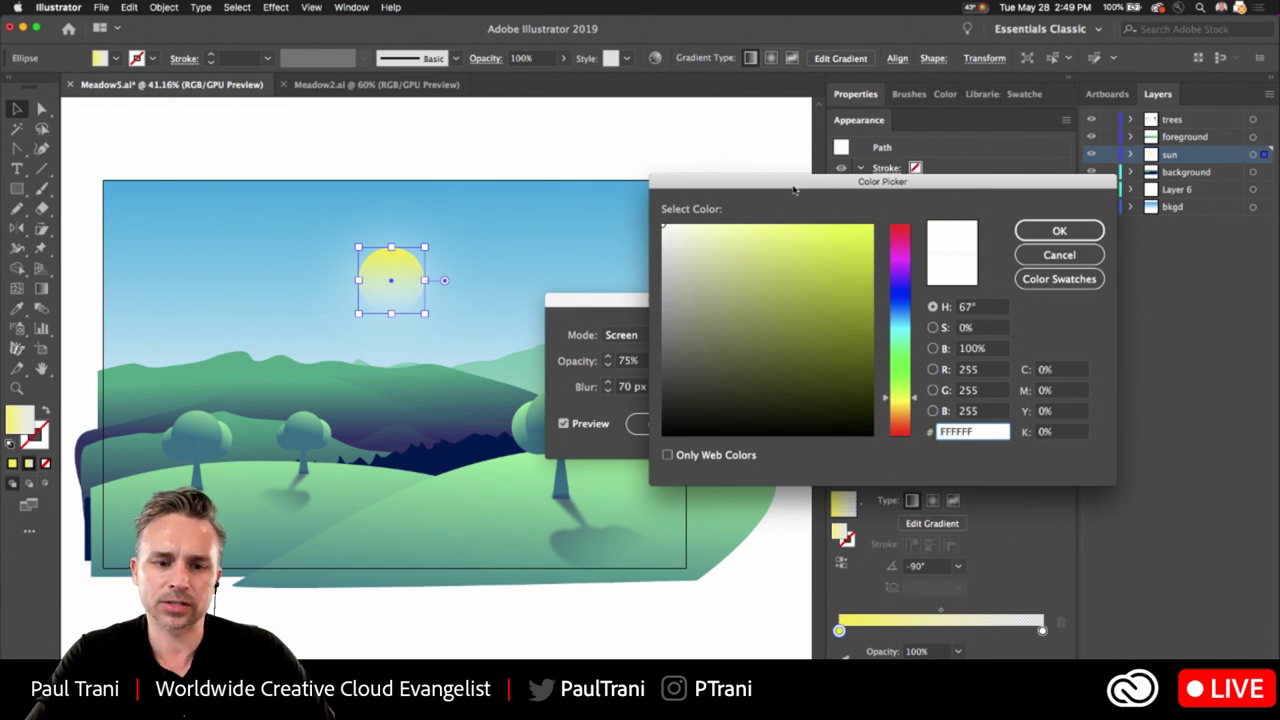
{"action": "left_click", "coordinate": [1057, 232]}
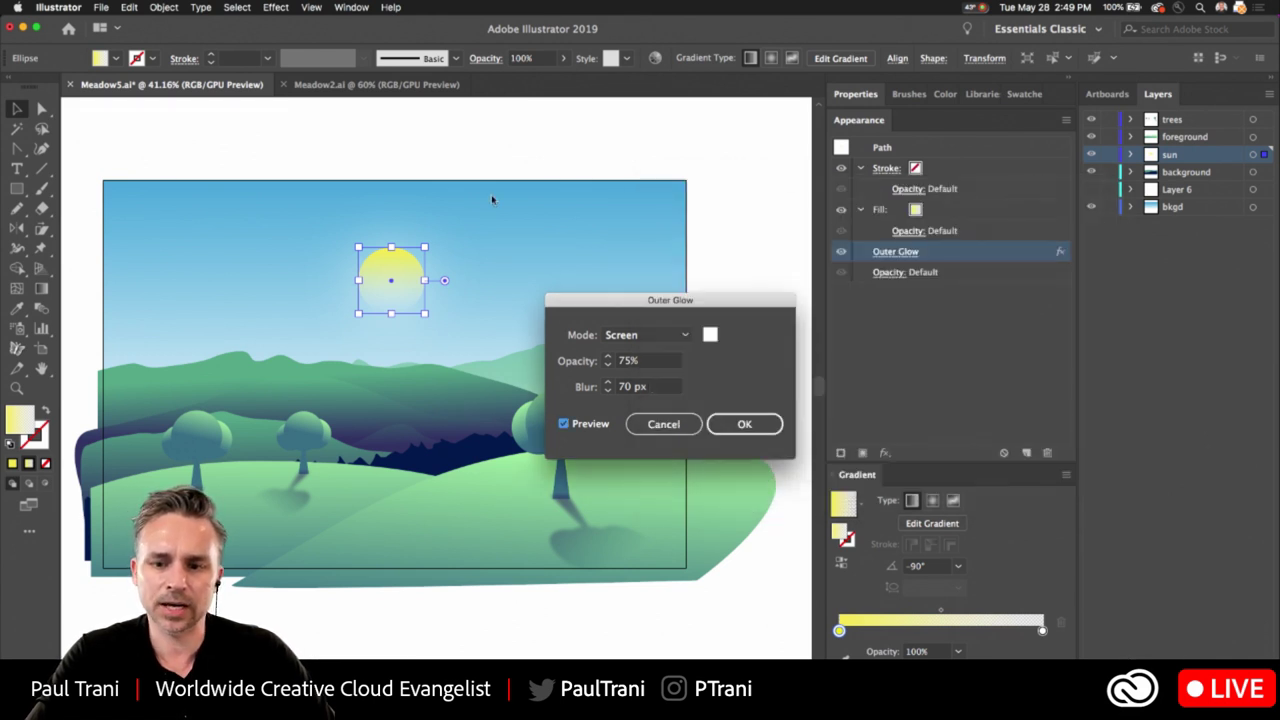
{"action": "left_click", "coordinate": [735, 424]}
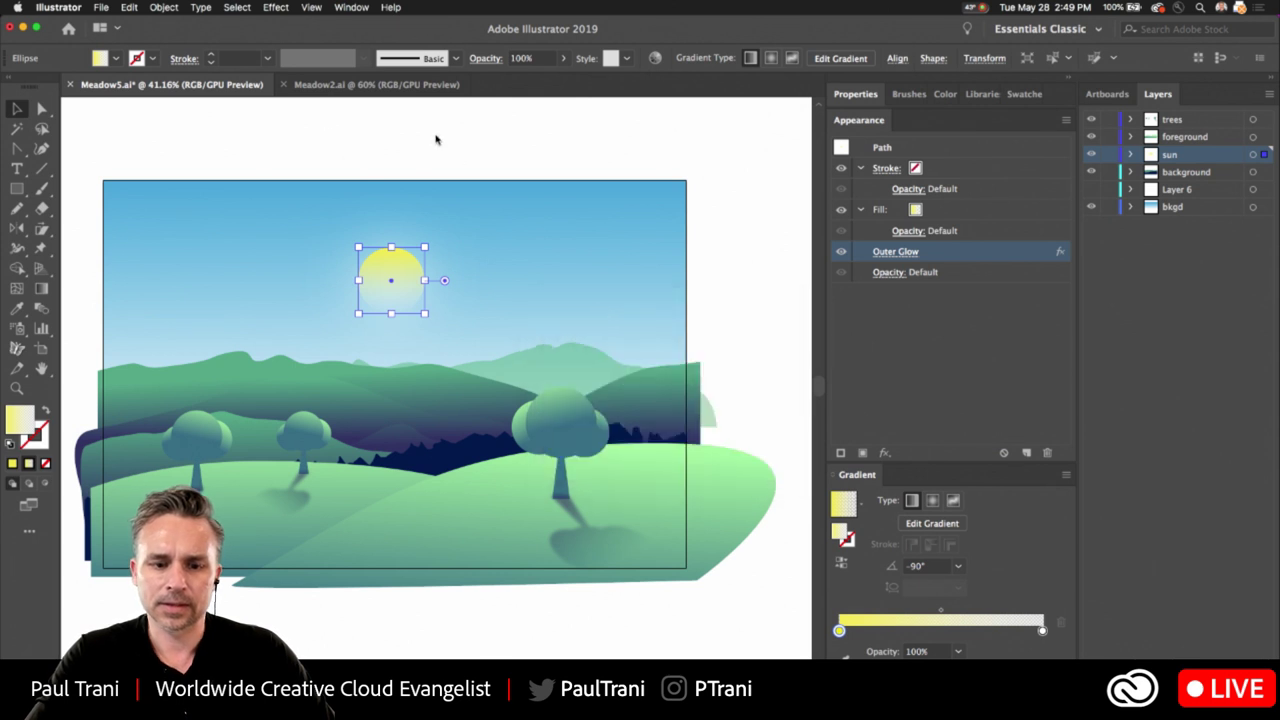
Apply a second Outer Glow effect to the sun in Screen mode with 75% opacity and a 20 px blur.
{"action": "left_click", "coordinate": [318, 156]}
{"action": "left_click", "coordinate": [386, 290]}
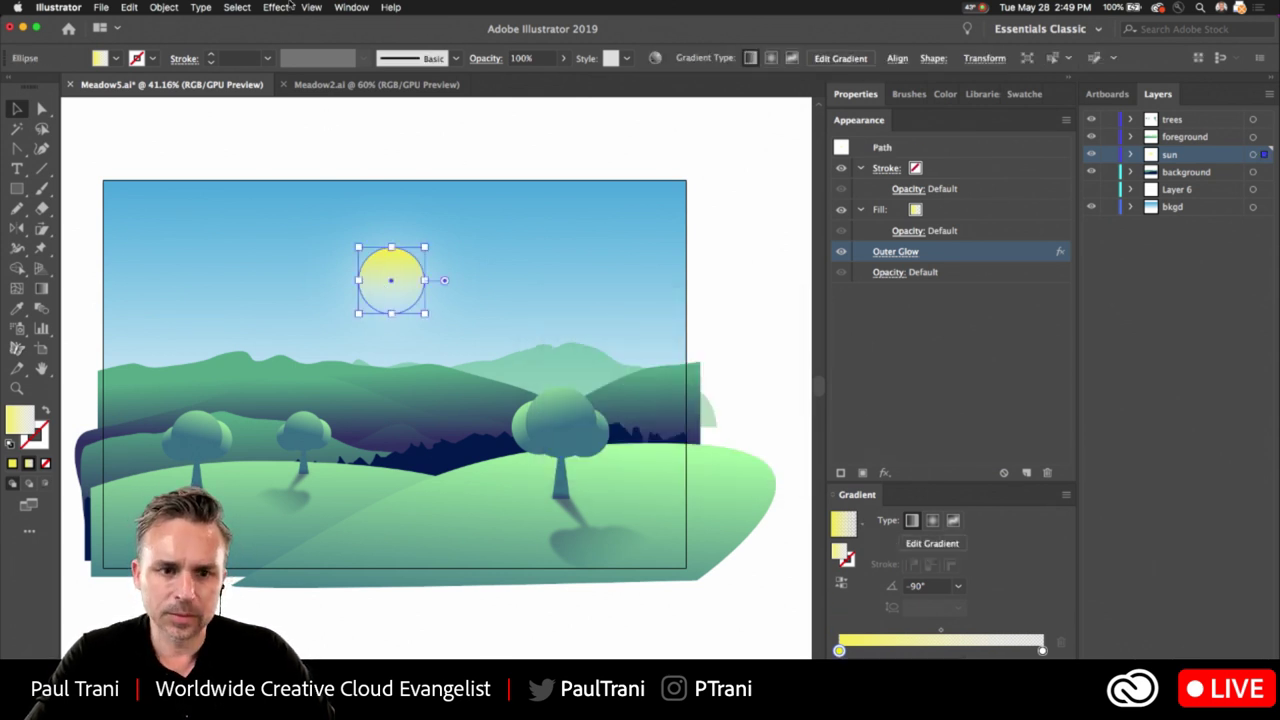
{"action": "left_click", "coordinate": [277, 7]}
{"action": "mouse_move", "coordinate": [316, 178]}
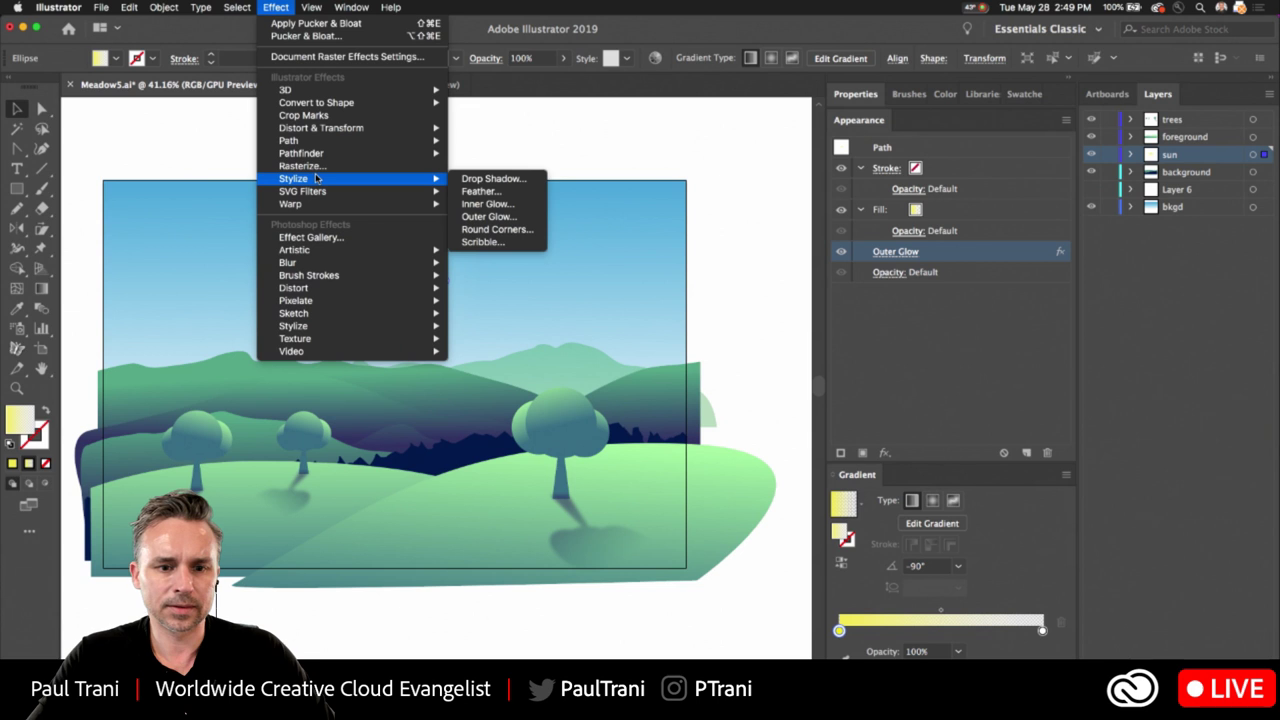
{"action": "left_click", "coordinate": [488, 216]}
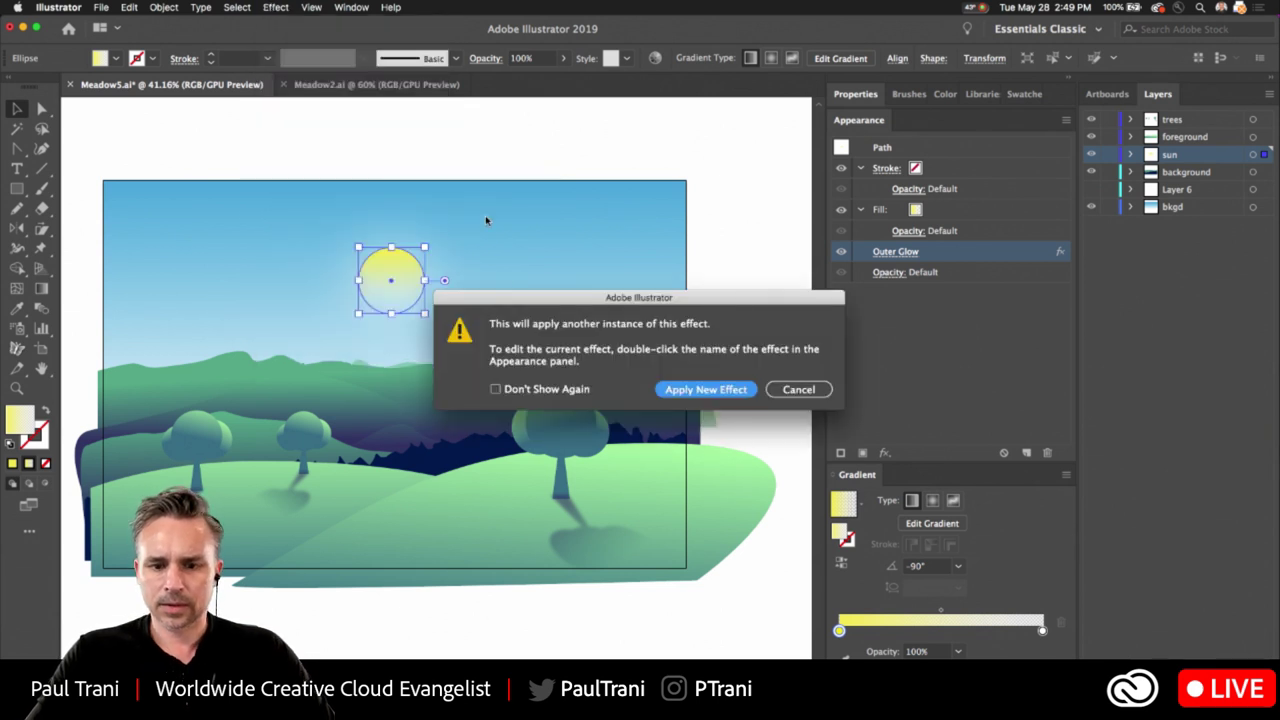
{"action": "left_click", "coordinate": [707, 390]}
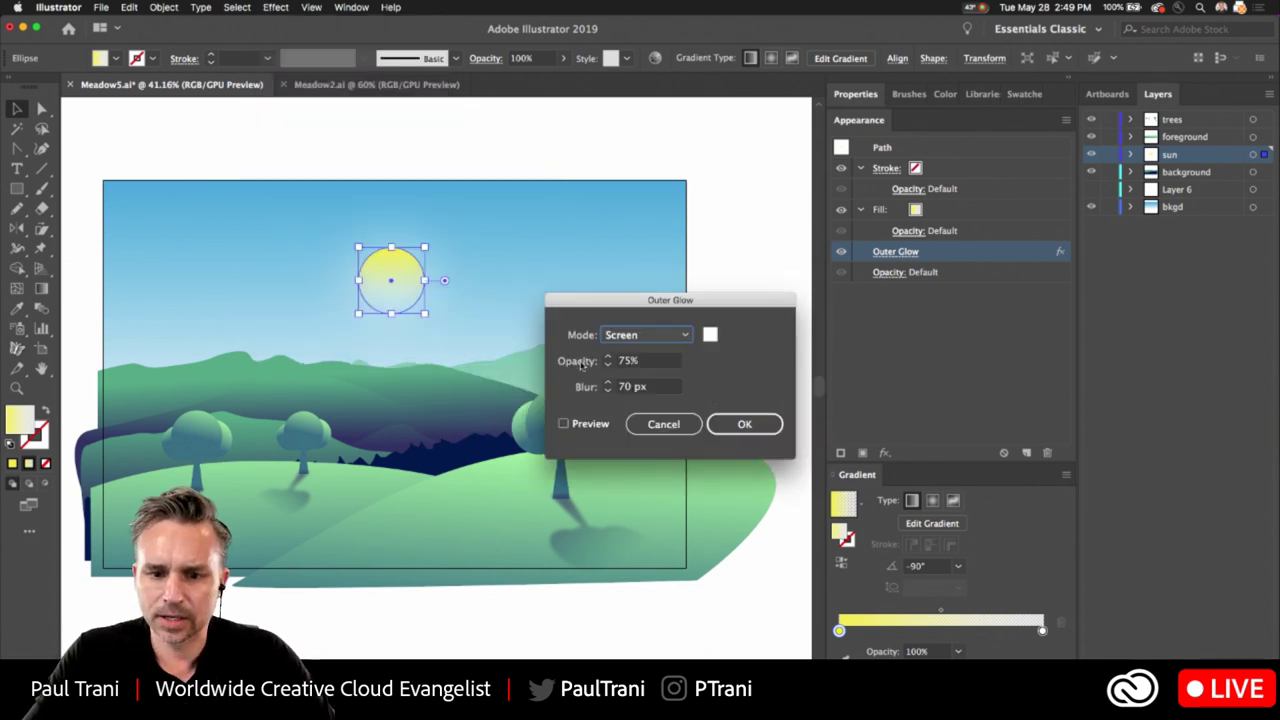
{"action": "left_click", "coordinate": [563, 425]}
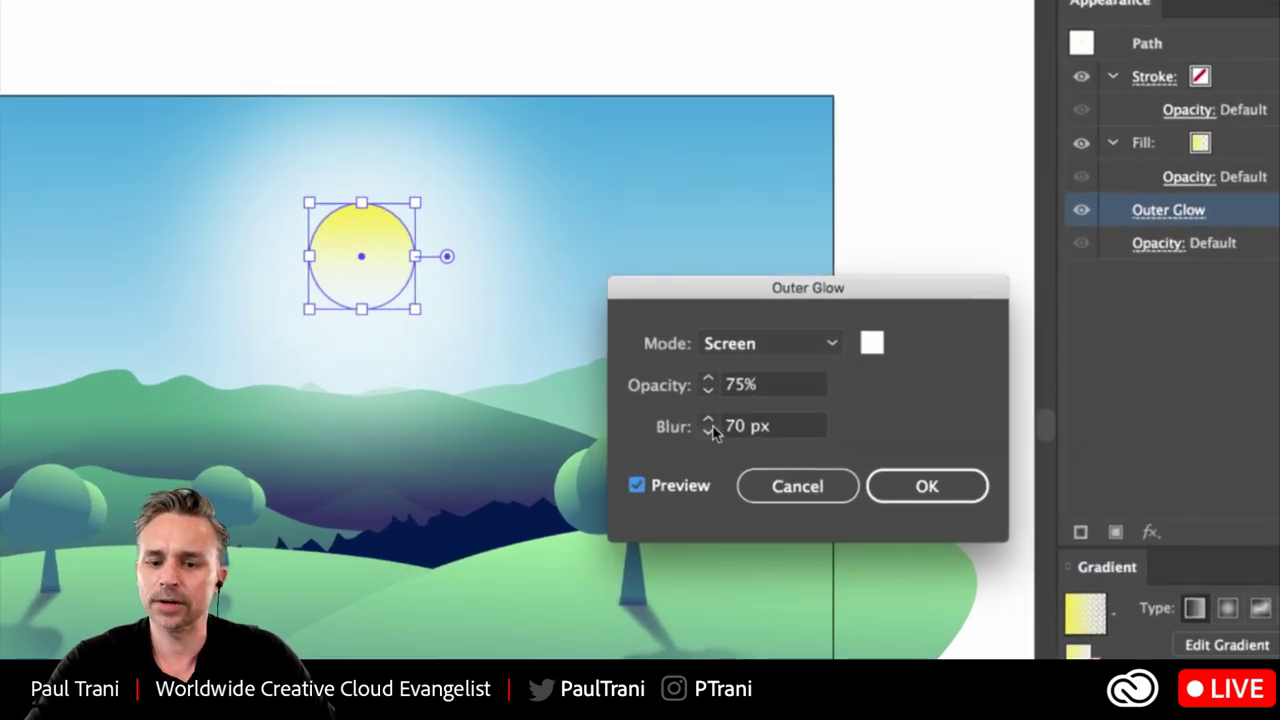
{"action": "left_click", "coordinate": [674, 428]}
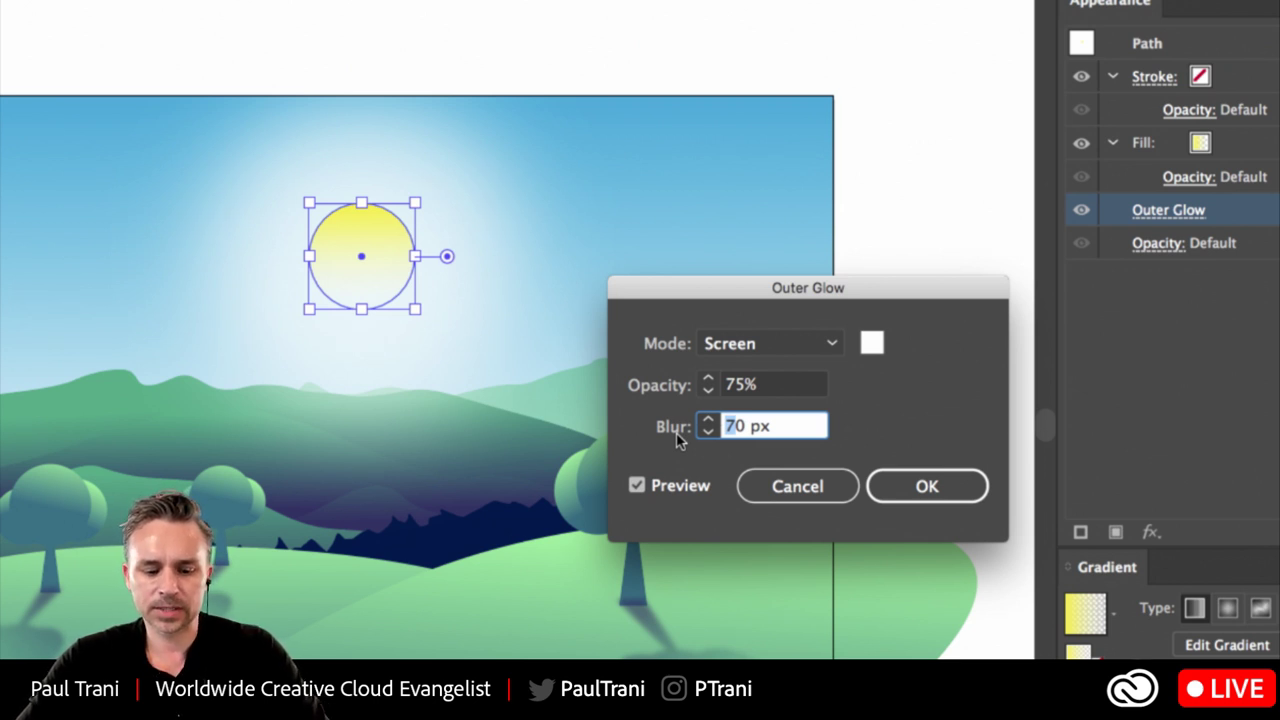
{"action": "type", "text": "20"}
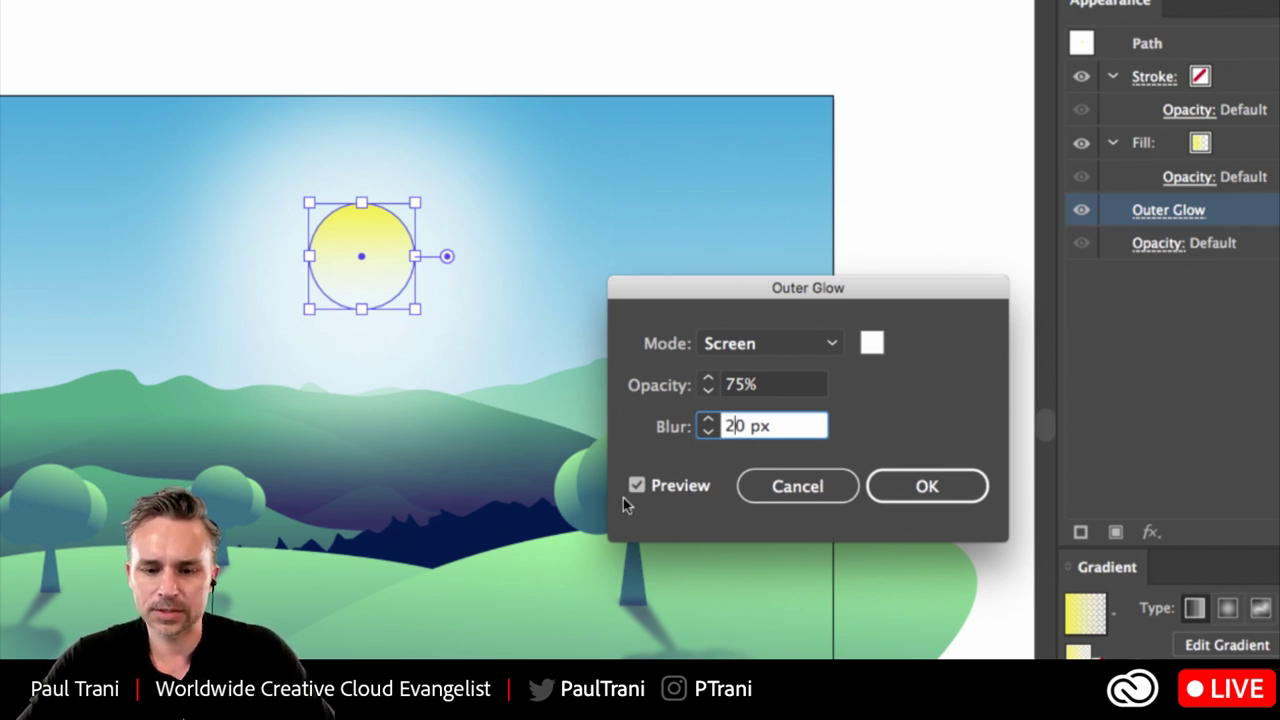
{"action": "left_click", "coordinate": [921, 490]}
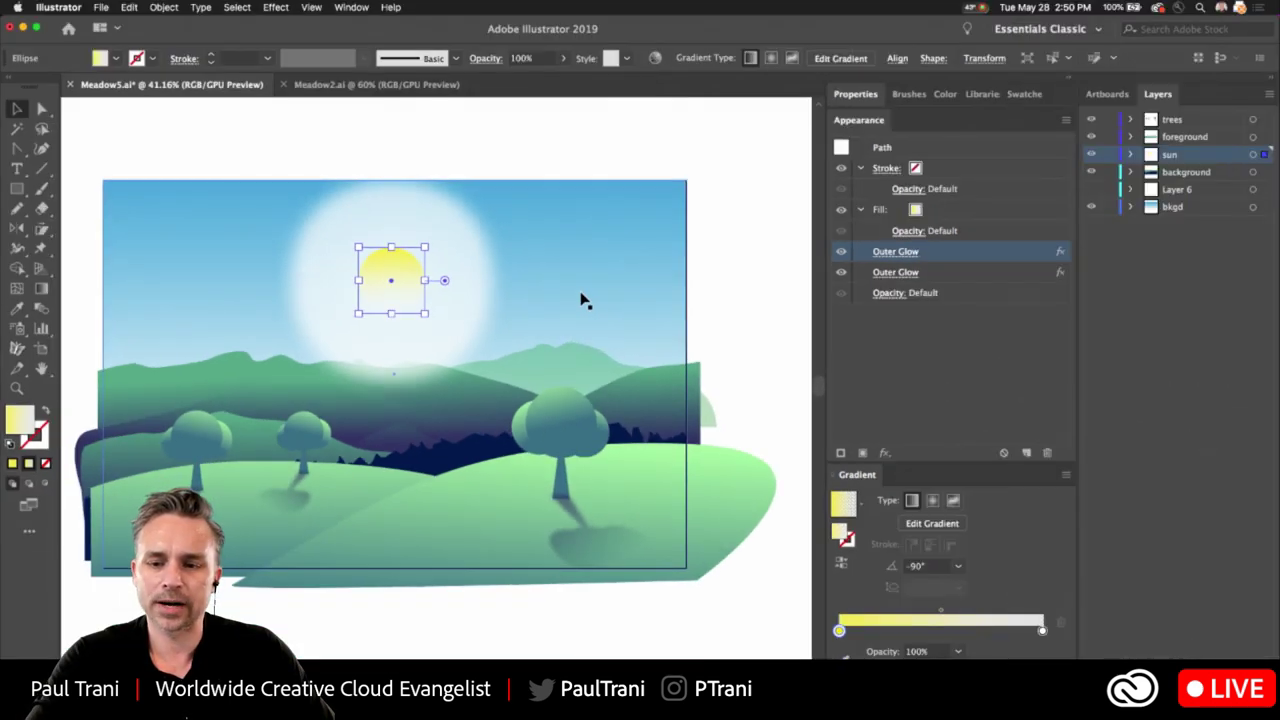
Try a yellow glow colour (F8FF69) and 25% opacity on the sun's upper Outer Glow effect.
{"action": "left_click", "coordinate": [875, 255]}
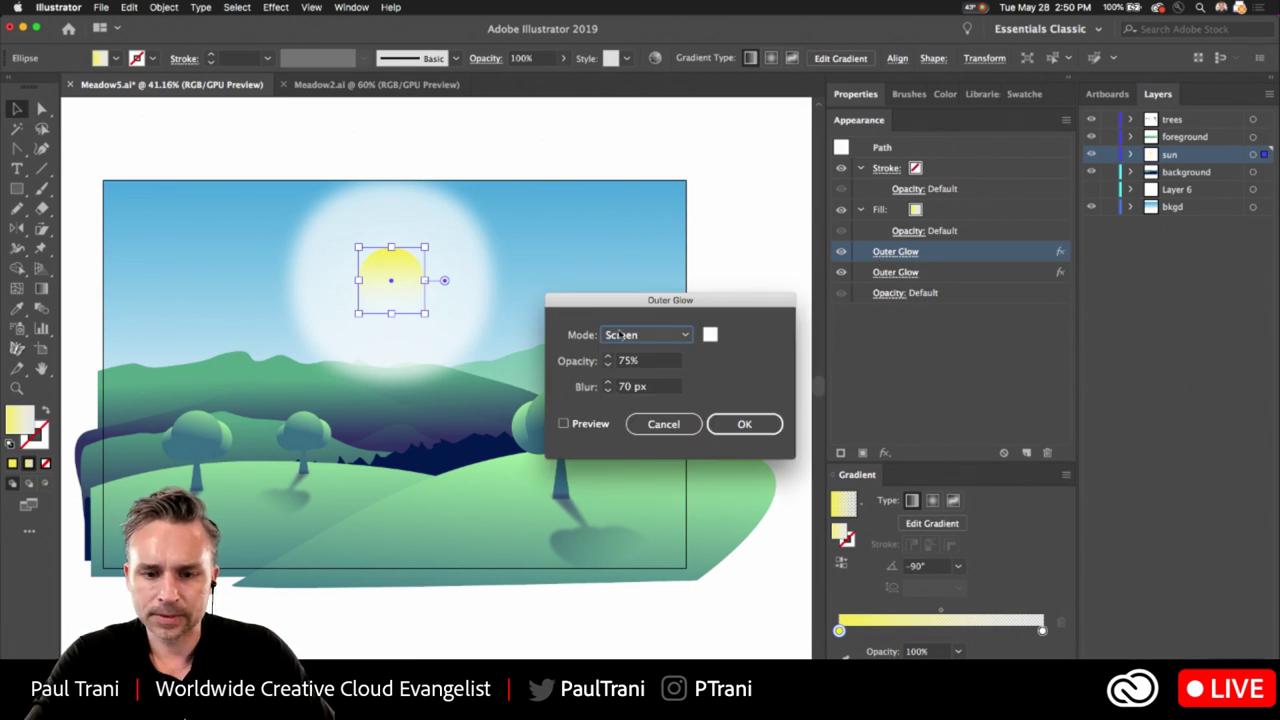
{"action": "left_click", "coordinate": [709, 335]}
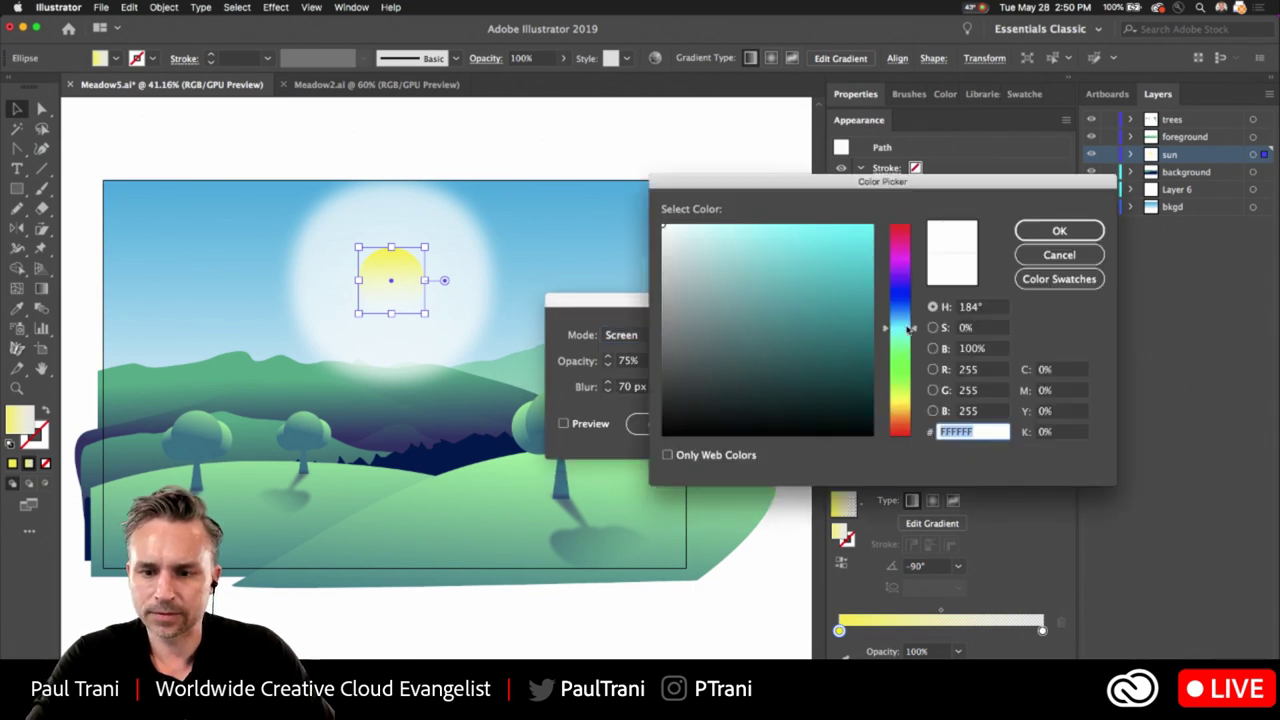
{"action": "left_click", "coordinate": [902, 400]}
{"action": "left_click_drag", "start_coordinate": [786, 228], "coordinate": [786, 224]}
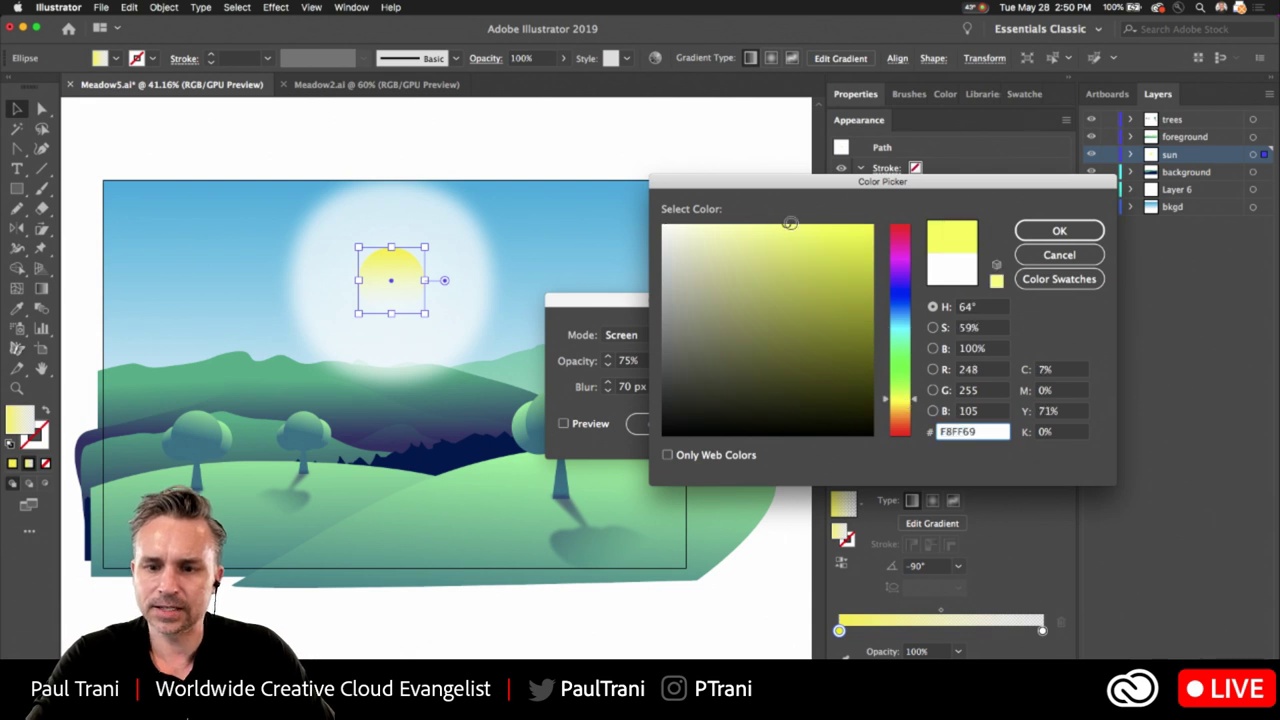
{"action": "left_click", "coordinate": [1050, 231]}
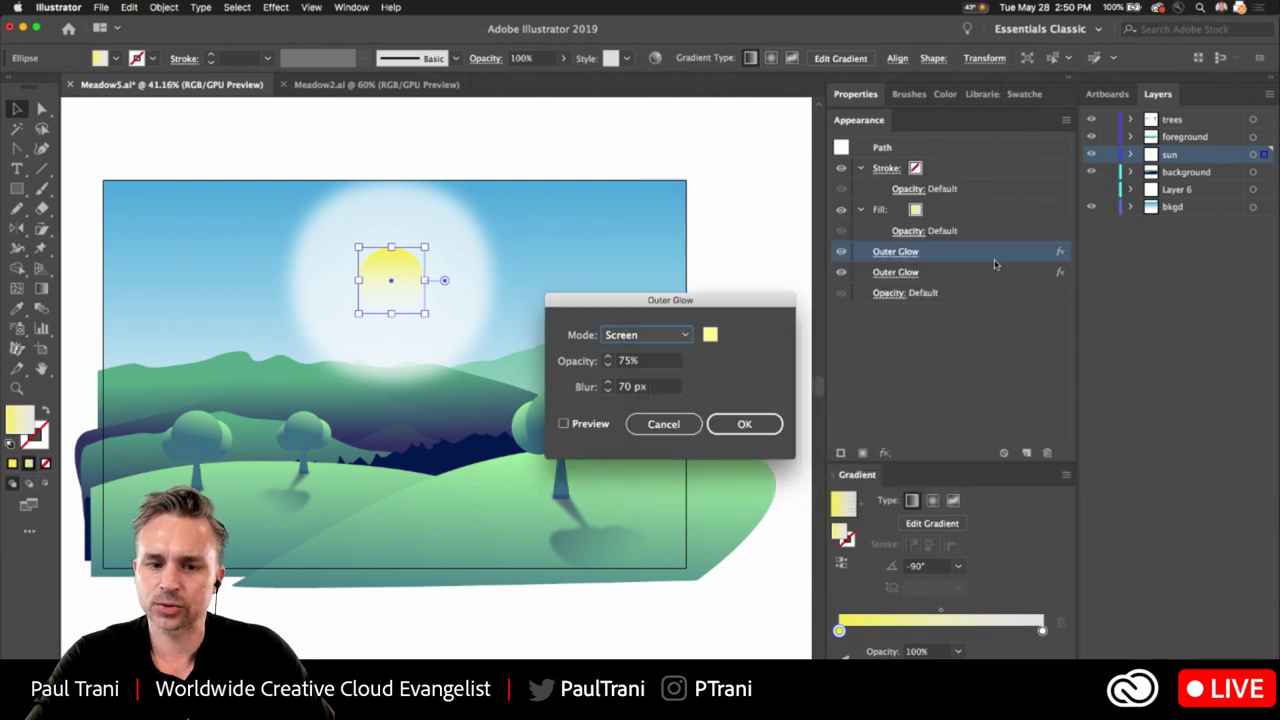
{"action": "left_click", "coordinate": [578, 425]}
{"action": "key", "text": "space"}
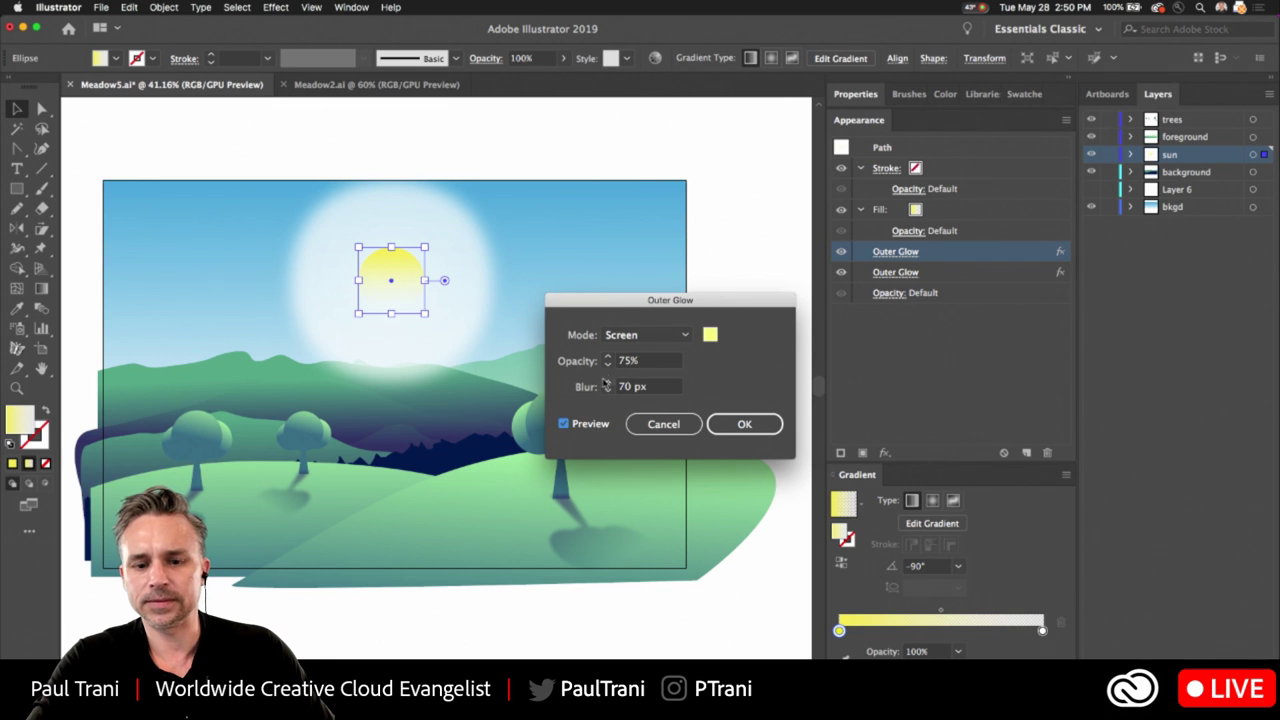
{"action": "left_click", "coordinate": [625, 363]}
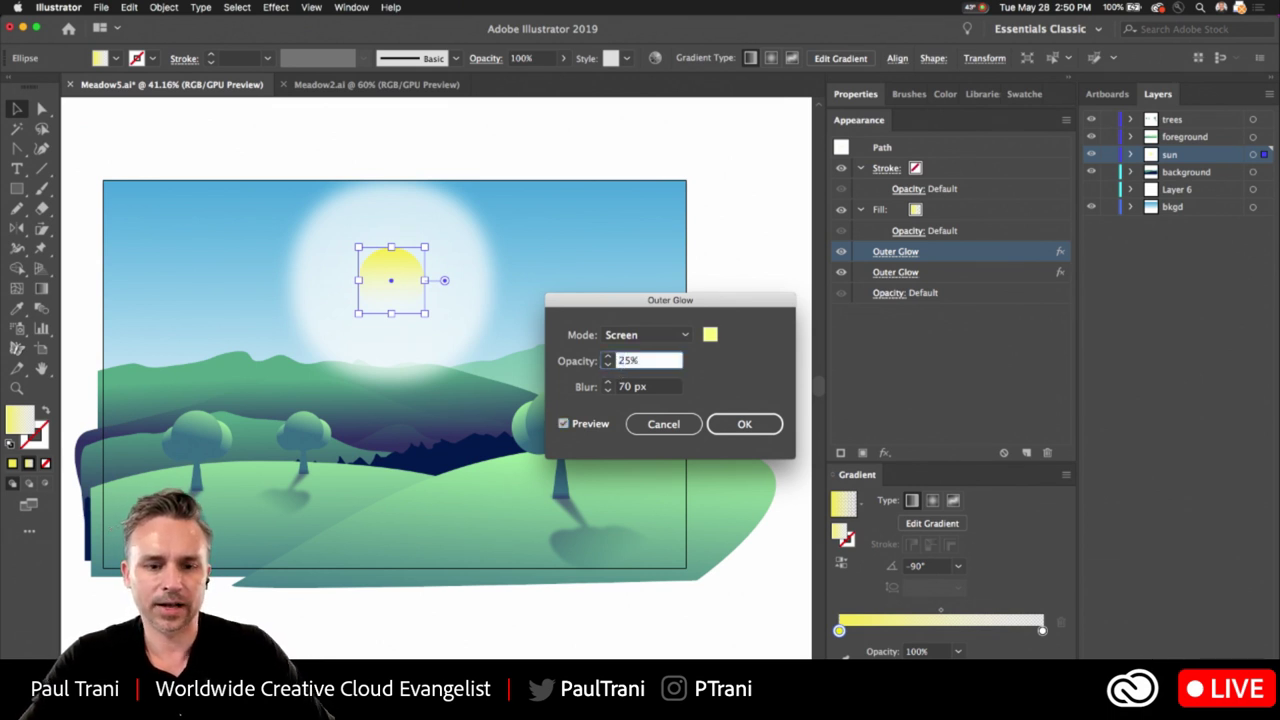
{"action": "key", "text": "Tab"}
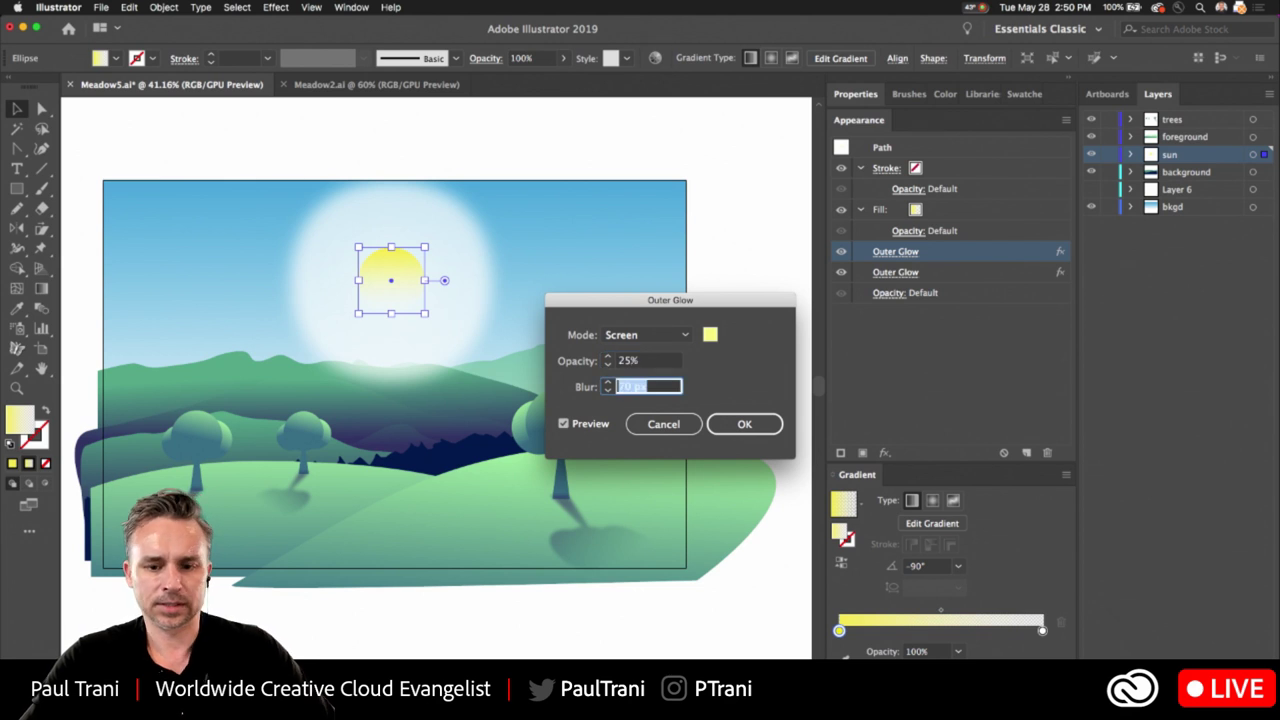
{"action": "left_click", "coordinate": [765, 430]}
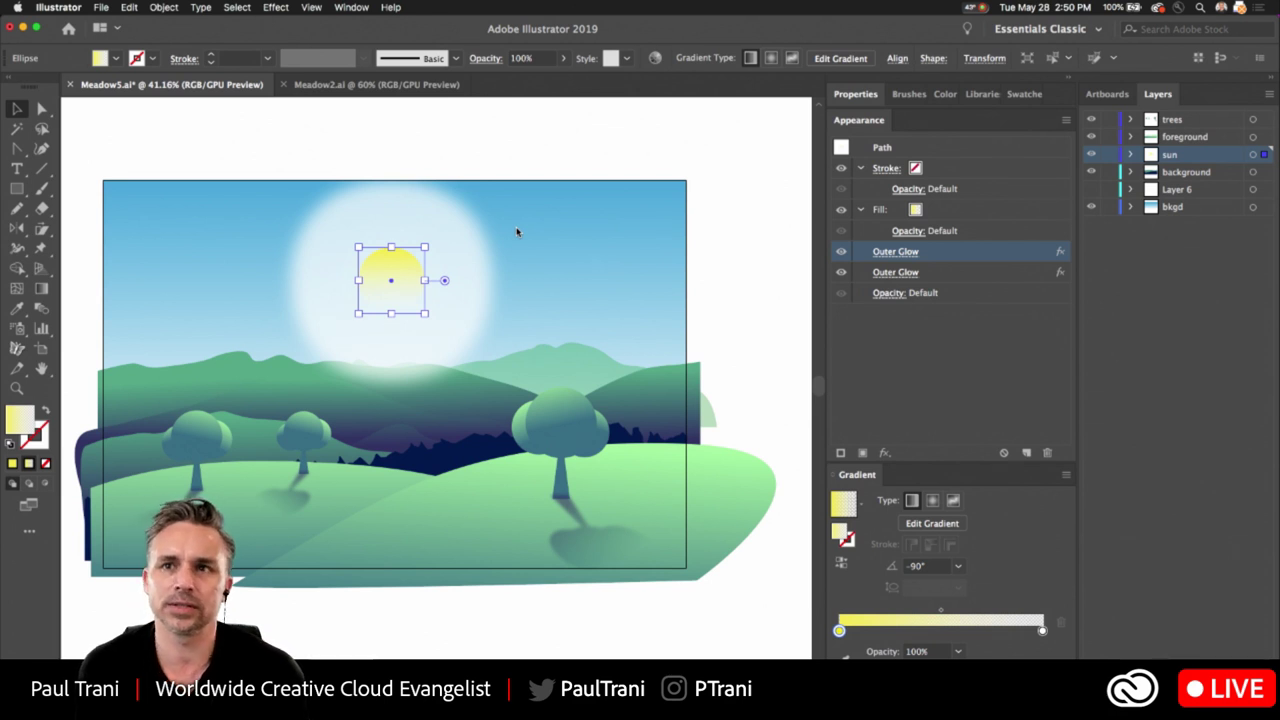
Undo the latest Outer Glow changes on the sun, and redo only the addition of the second glow.
{"action": "left_click", "coordinate": [136, 148]}
{"action": "left_click", "coordinate": [383, 282]}
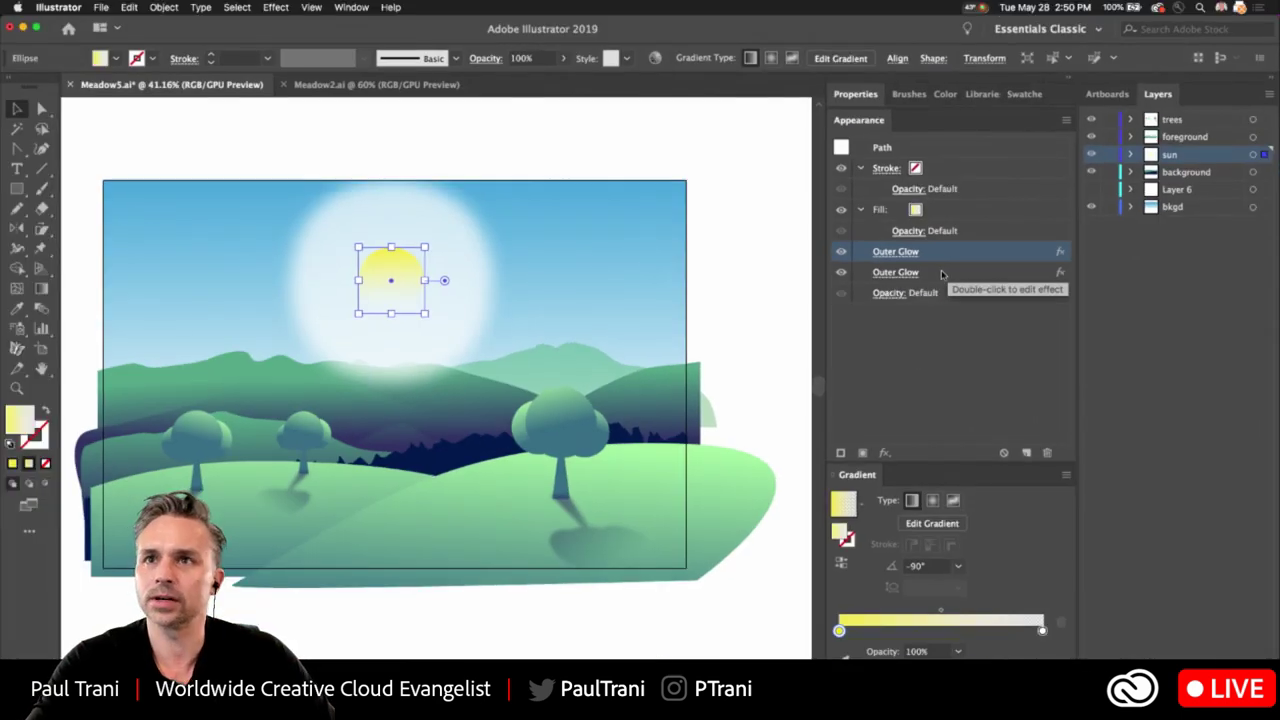
{"action": "left_click", "coordinate": [707, 272]}
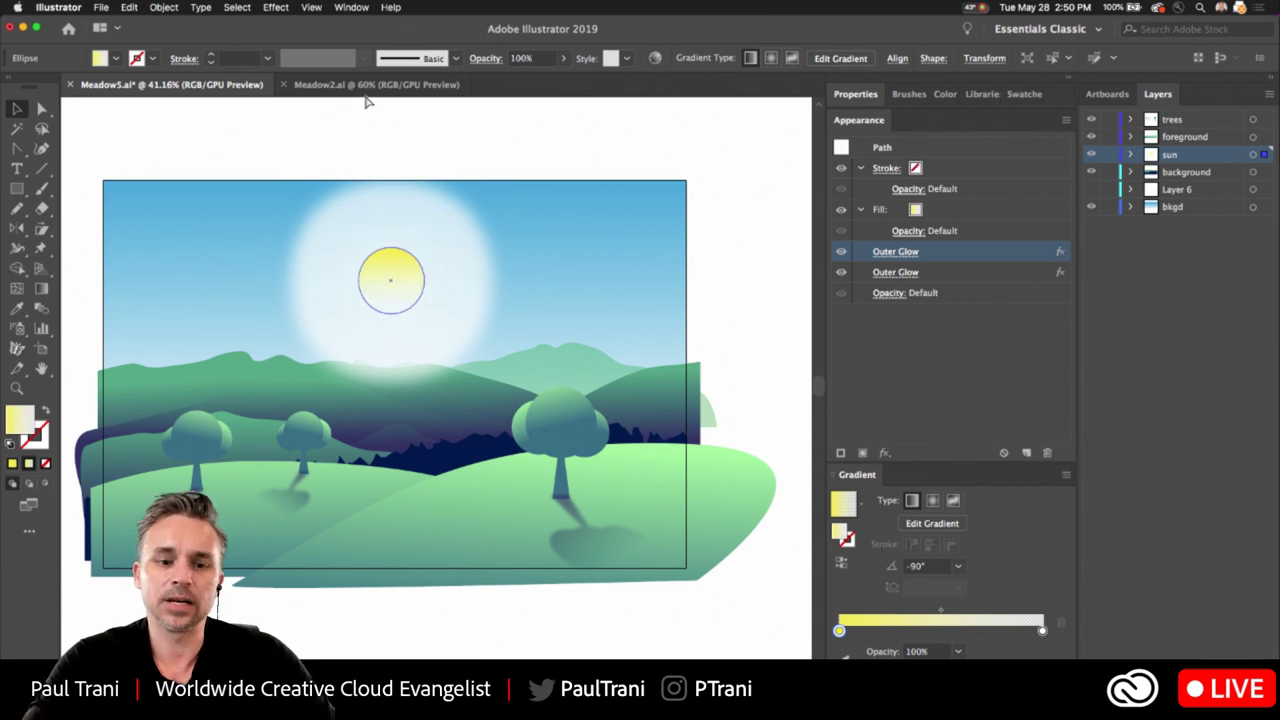
{"action": "key", "text": "cmd+z"}
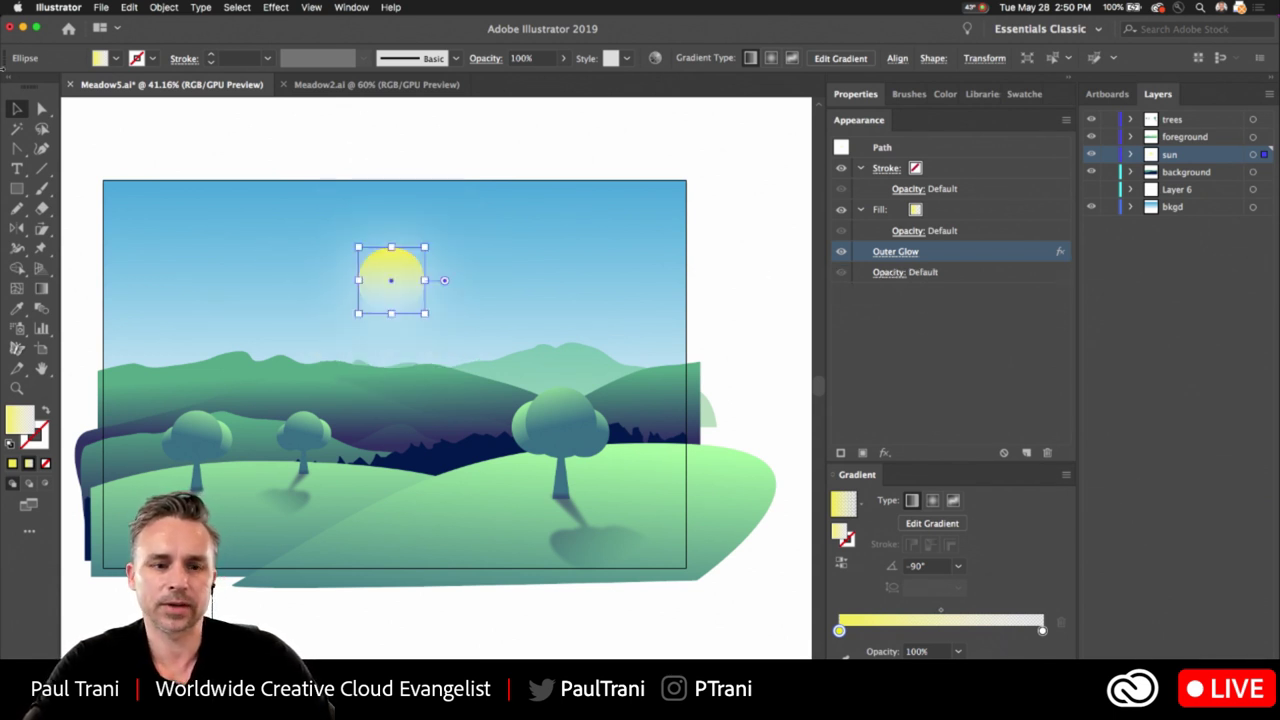
{"action": "left_click", "coordinate": [129, 7]}
{"action": "left_click", "coordinate": [165, 36]}
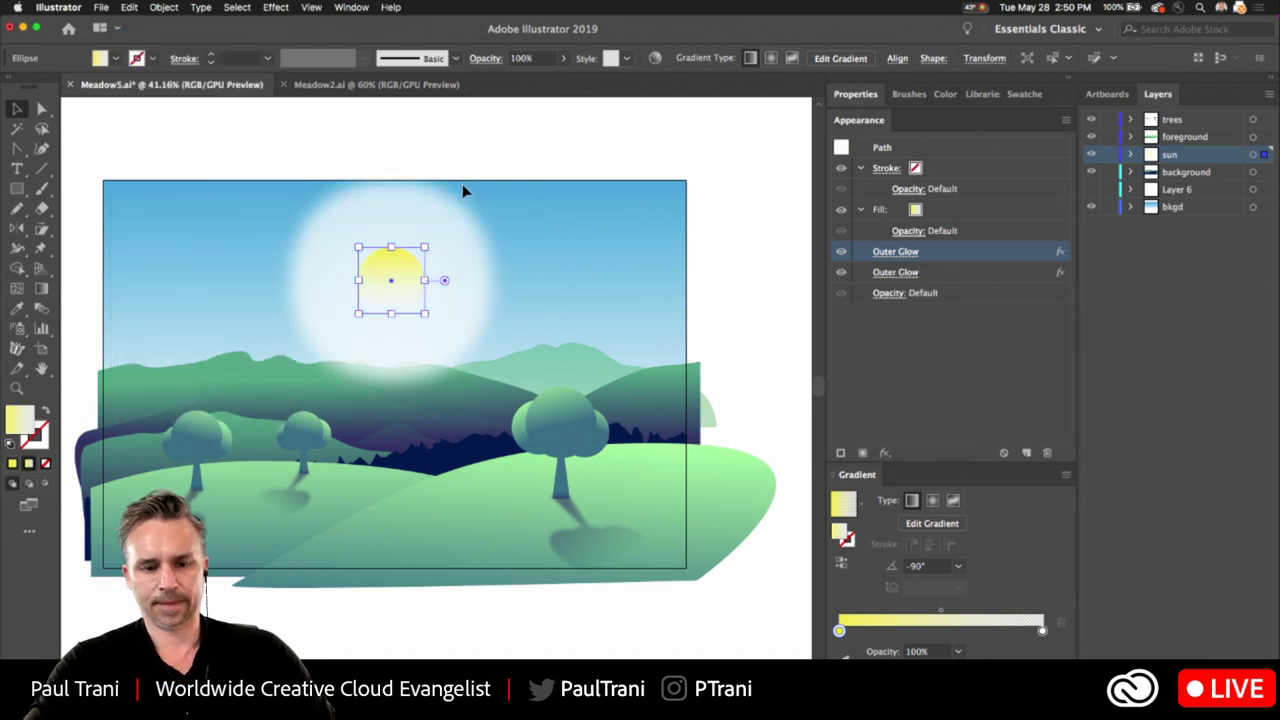
Set the opacity of the sun's upper Outer Glow to 15% with preview enabled and accept the settings.
{"action": "left_click", "coordinate": [876, 252]}
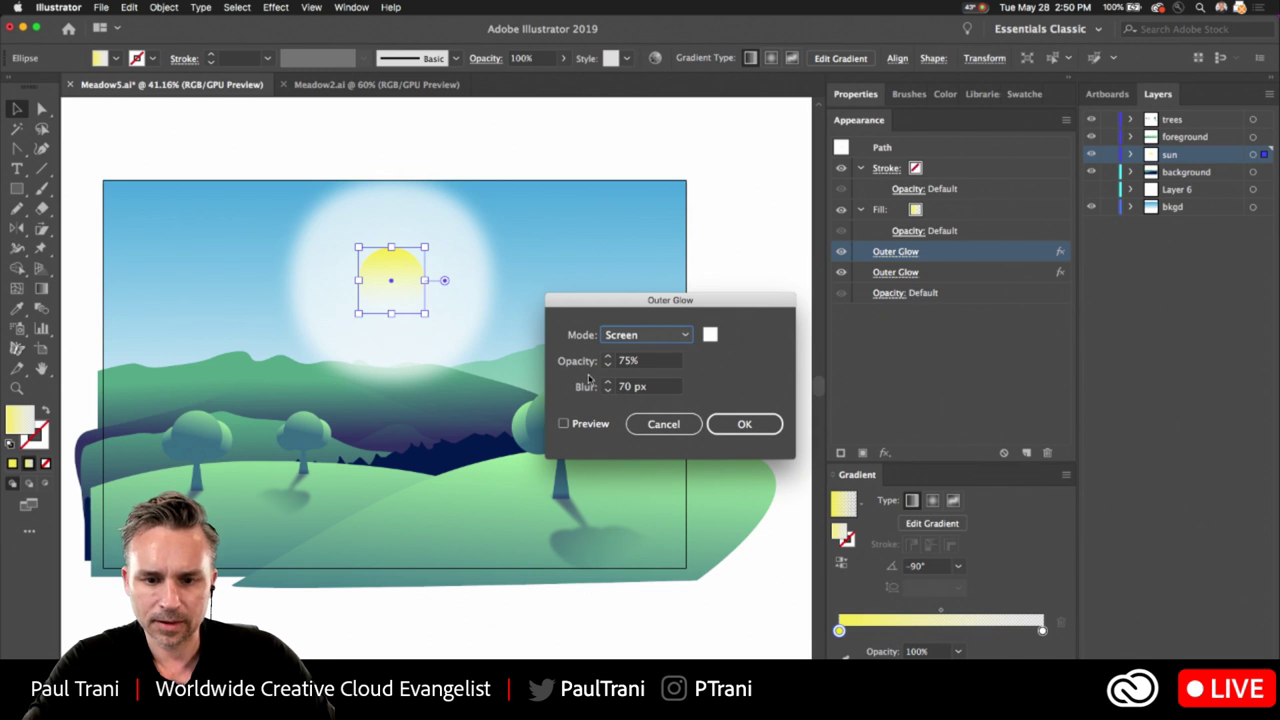
{"action": "left_click", "coordinate": [563, 425]}
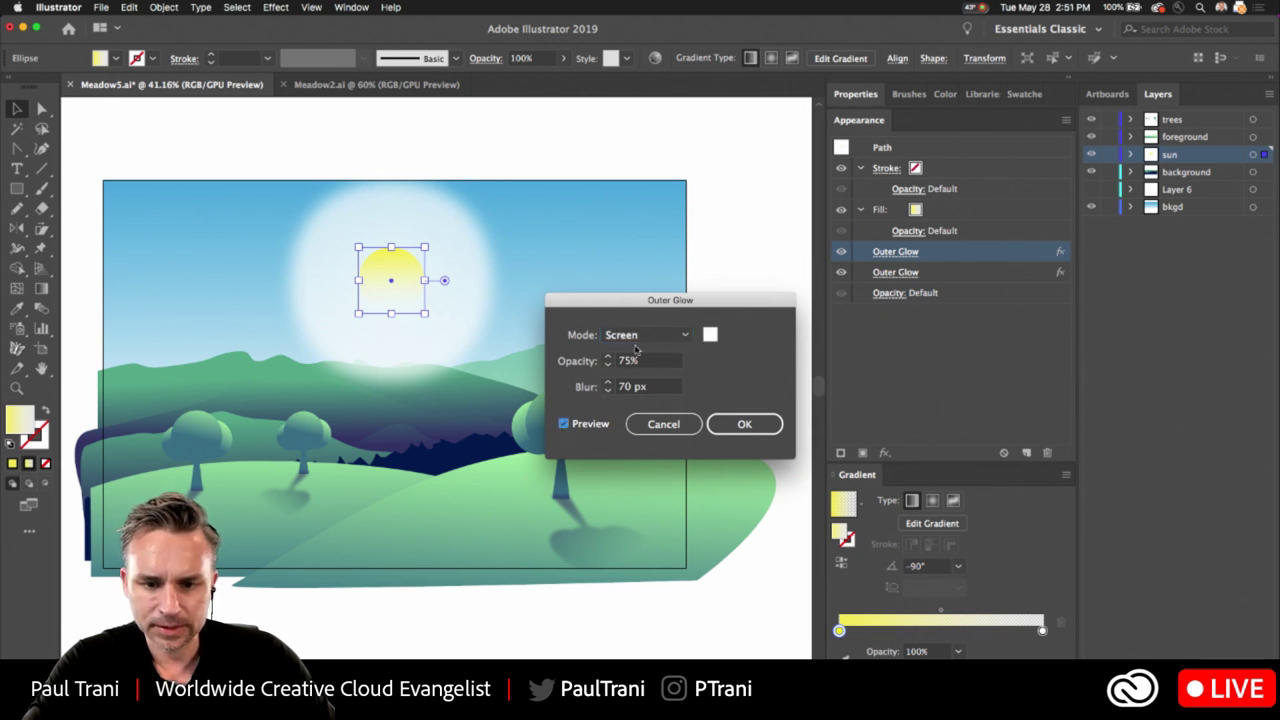
{"action": "left_click", "coordinate": [622, 364]}
{"action": "type", "text": "15"}
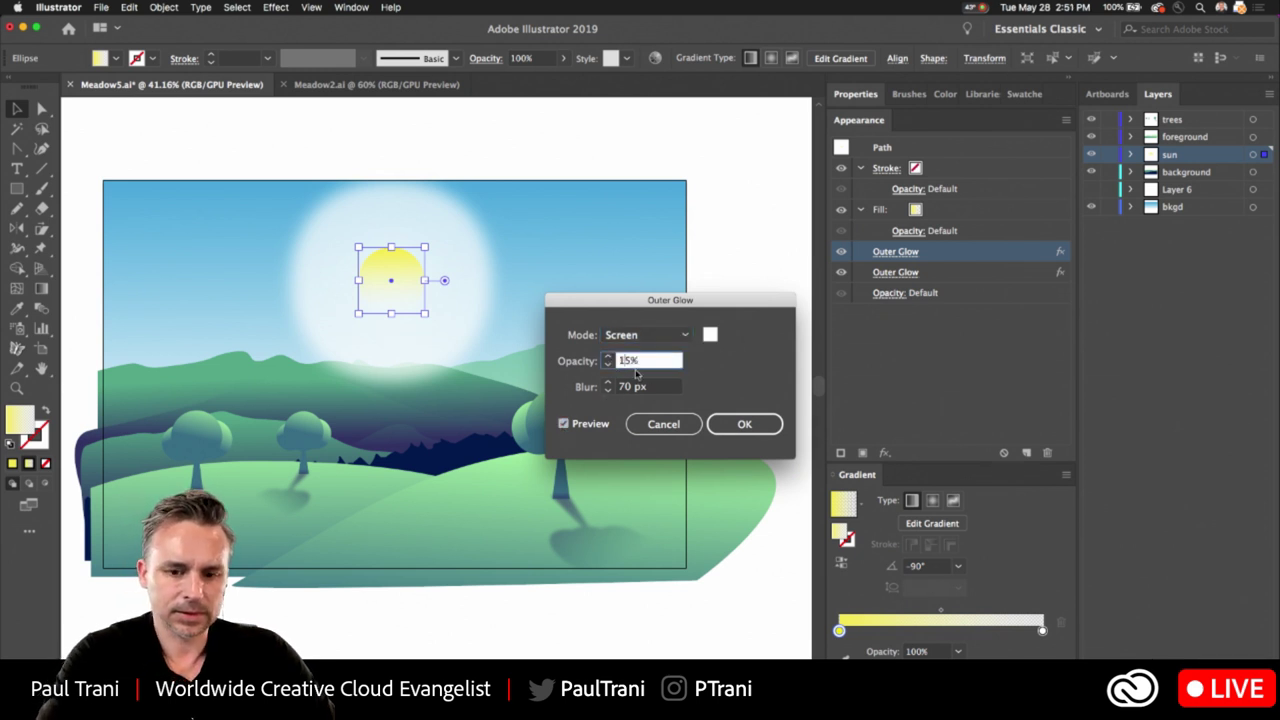
{"action": "left_click", "coordinate": [722, 424]}
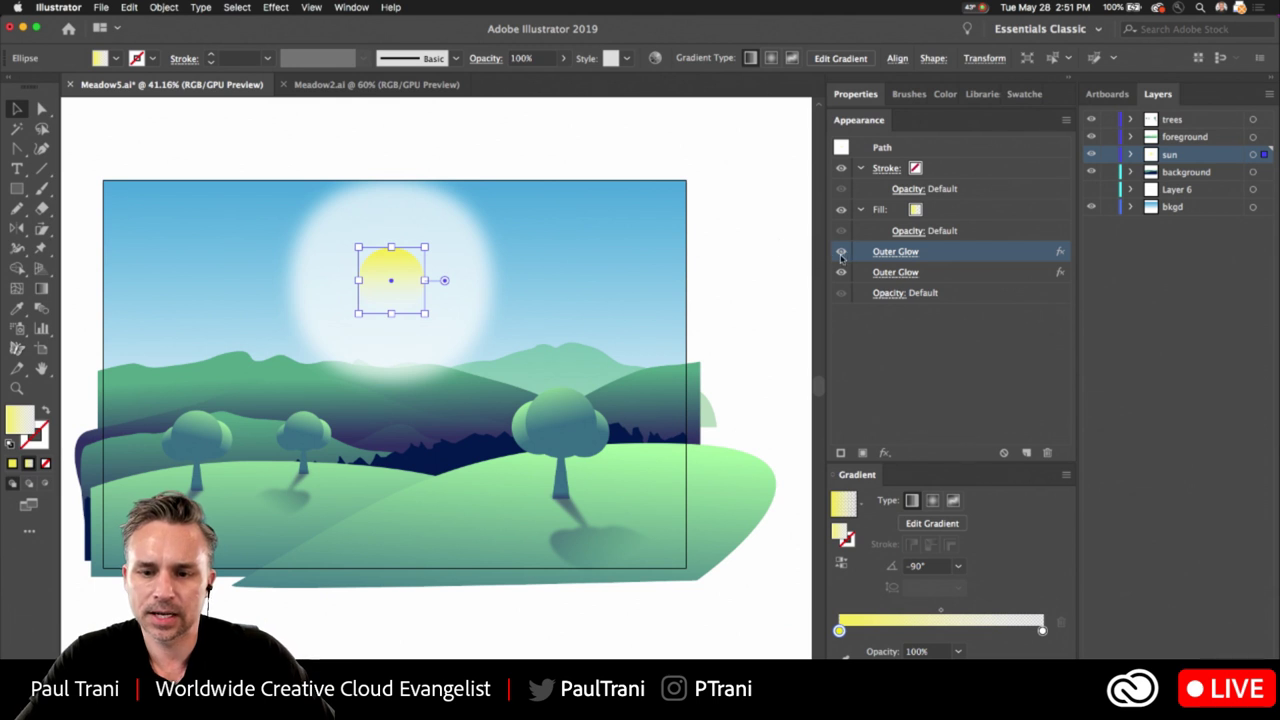
Hide the upper Outer Glow effect on the sun and deselect the artwork.
{"action": "left_click", "coordinate": [731, 182]}
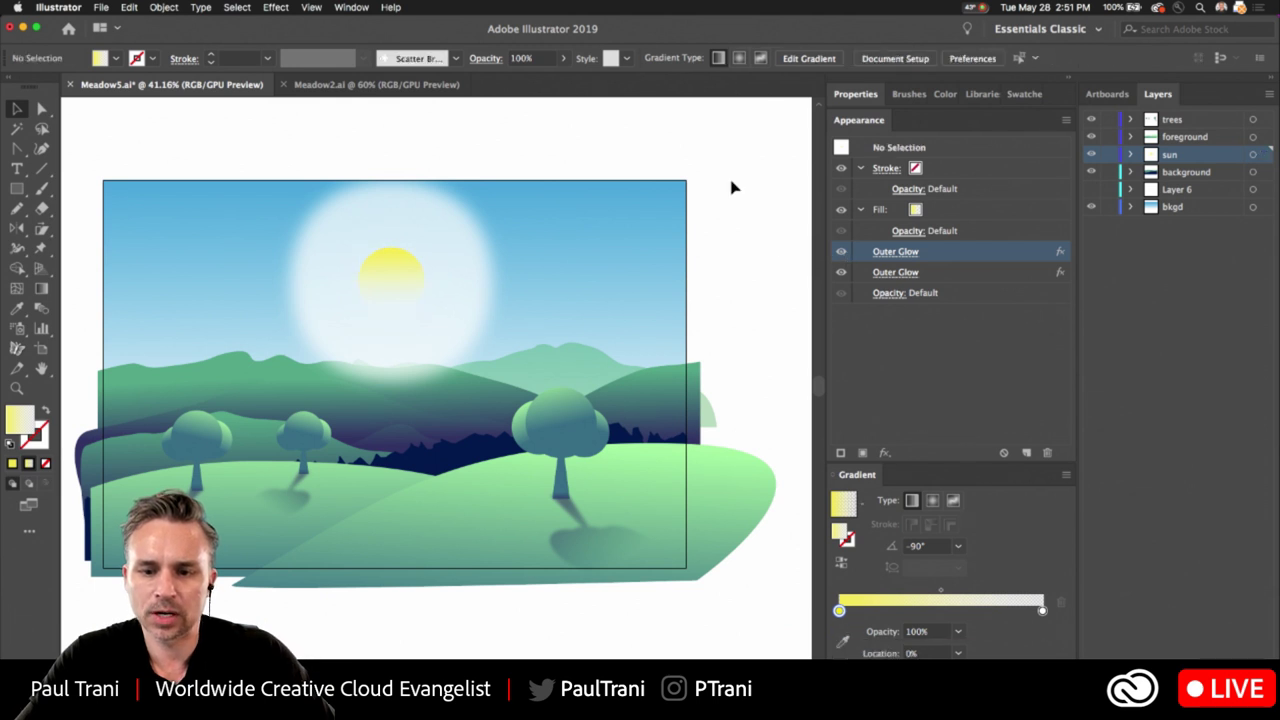
{"action": "left_click", "coordinate": [382, 278]}
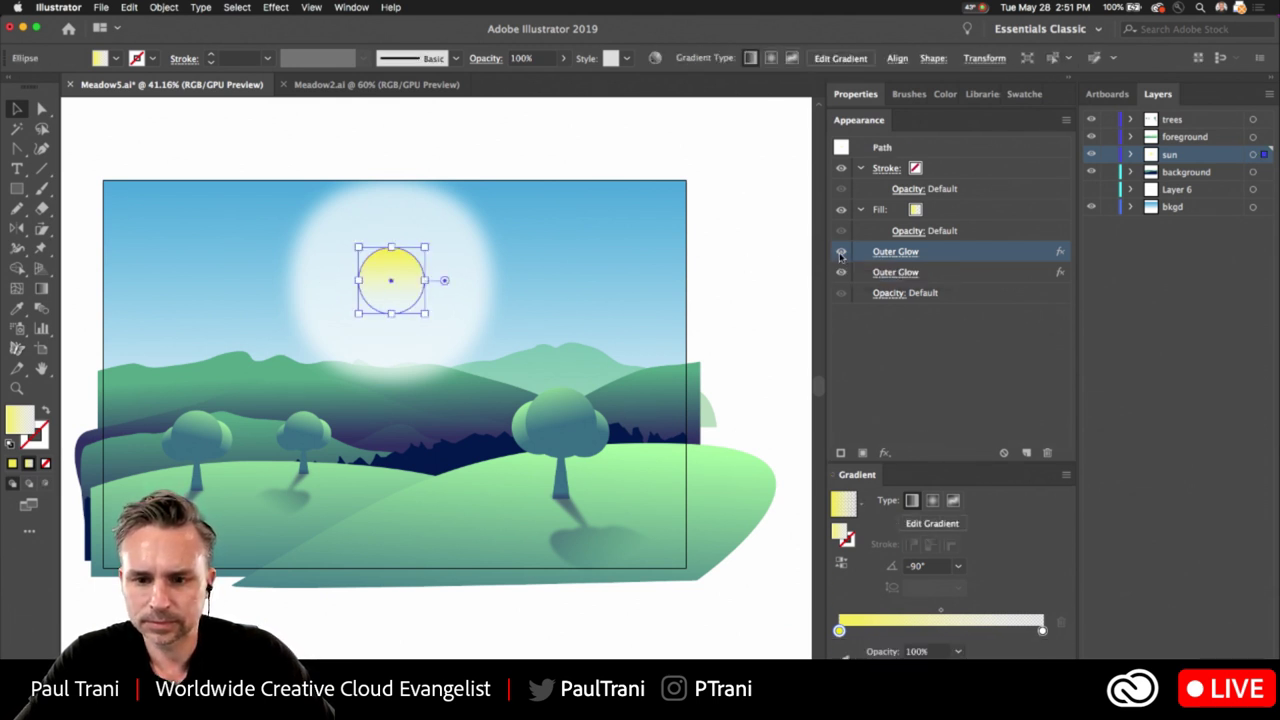
{"action": "left_click", "coordinate": [842, 255]}
{"action": "left_click", "coordinate": [212, 156]}
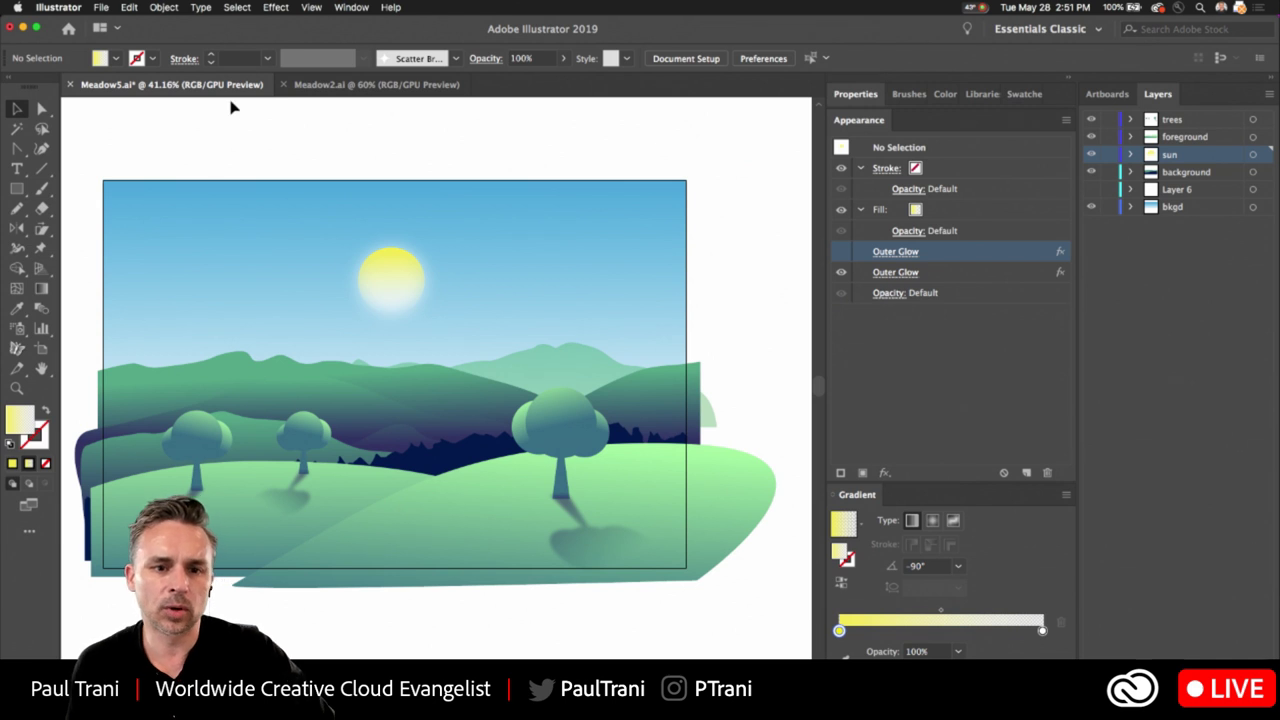
View the Meadow2.ai document, switch to Finder to compare the previews of Meadow2.ai through Meadow5.ai on the Desktop, and return to Illustrator.
{"action": "left_click", "coordinate": [338, 85]}
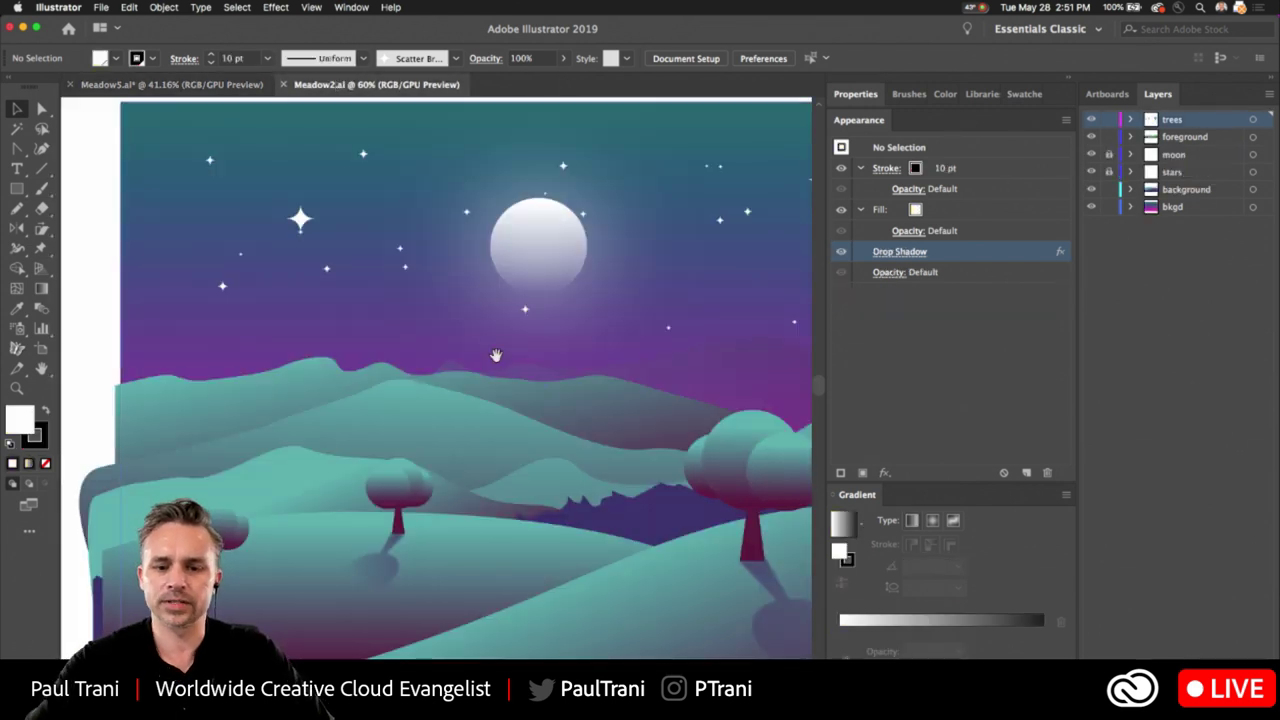
{"action": "scroll", "coordinate": [398, 362], "scroll_direction": "right", "scroll_amount": 5}
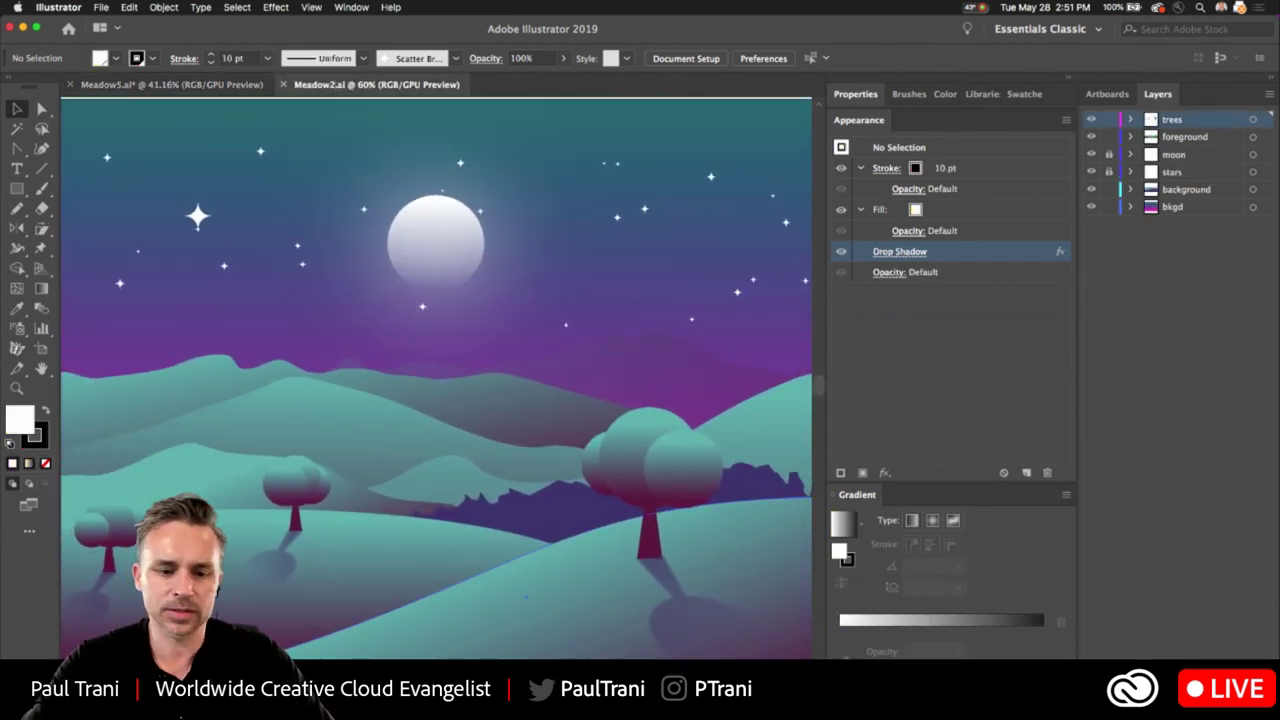
{"action": "key", "text": "super+Tab"}
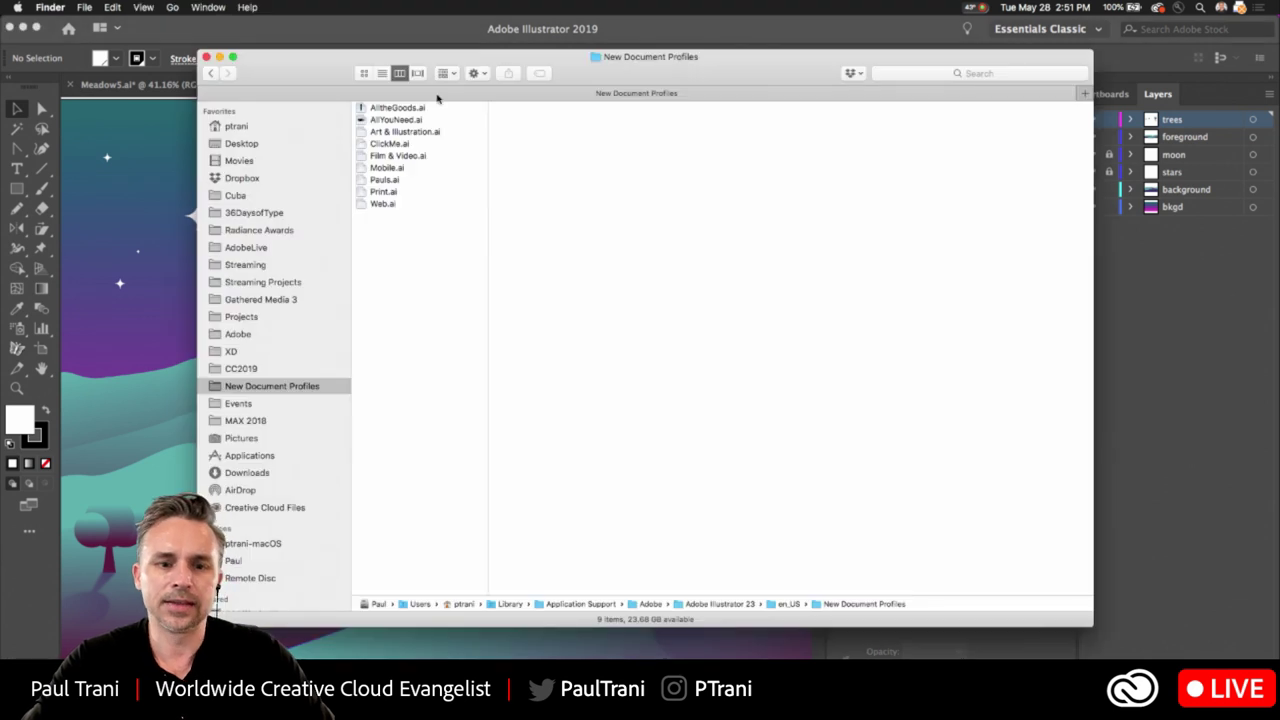
{"action": "left_click", "coordinate": [225, 145]}
{"action": "left_click", "coordinate": [395, 132]}
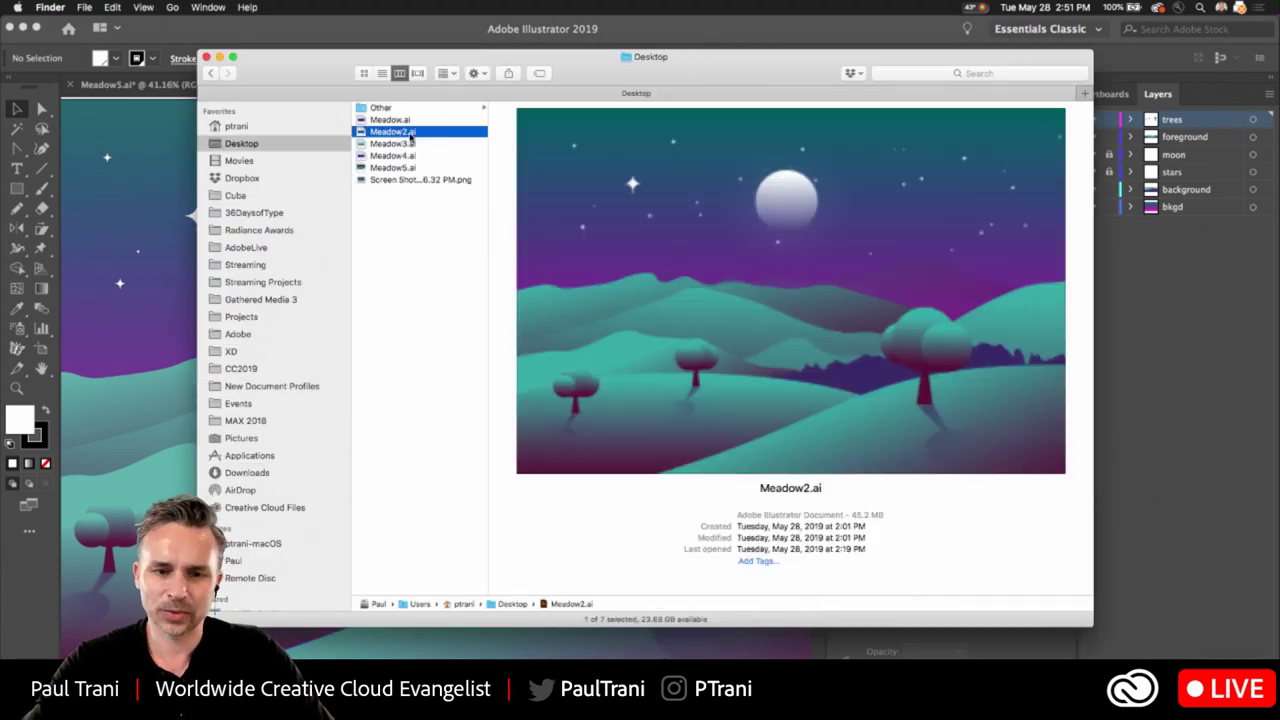
{"action": "left_click", "coordinate": [378, 146]}
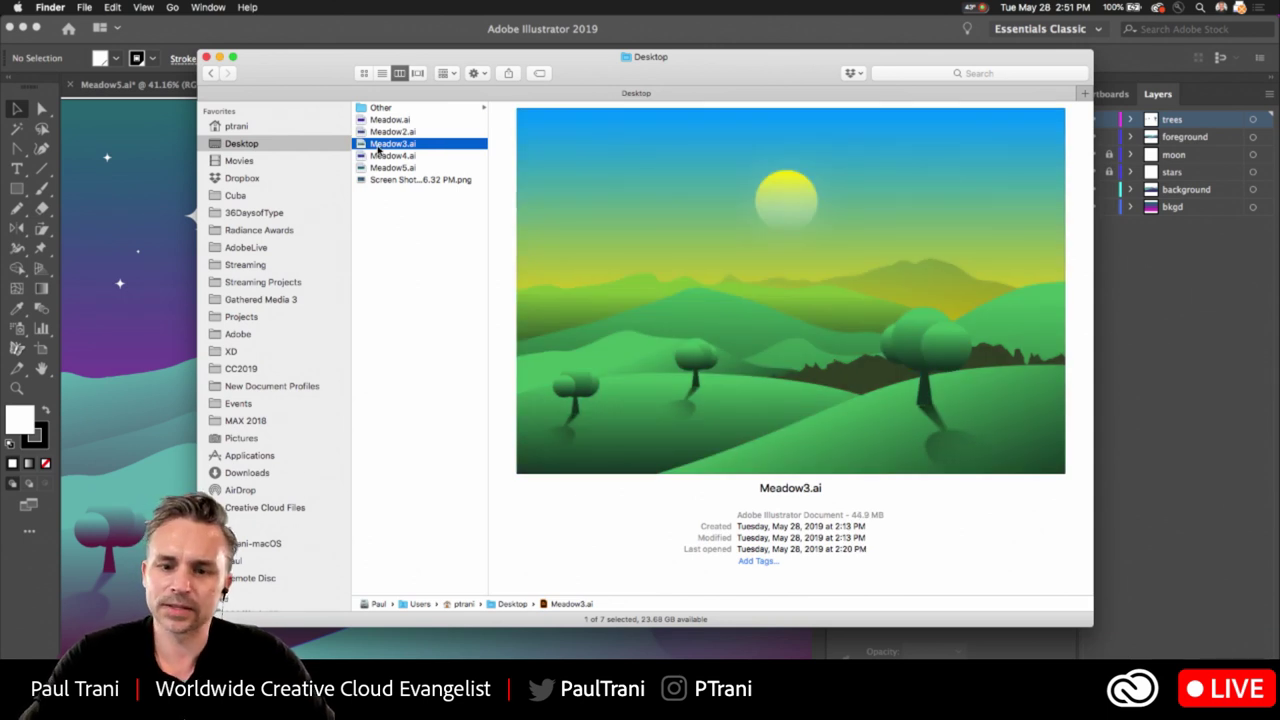
{"action": "left_click_drag", "start_coordinate": [599, 92], "coordinate": [781, 189]}
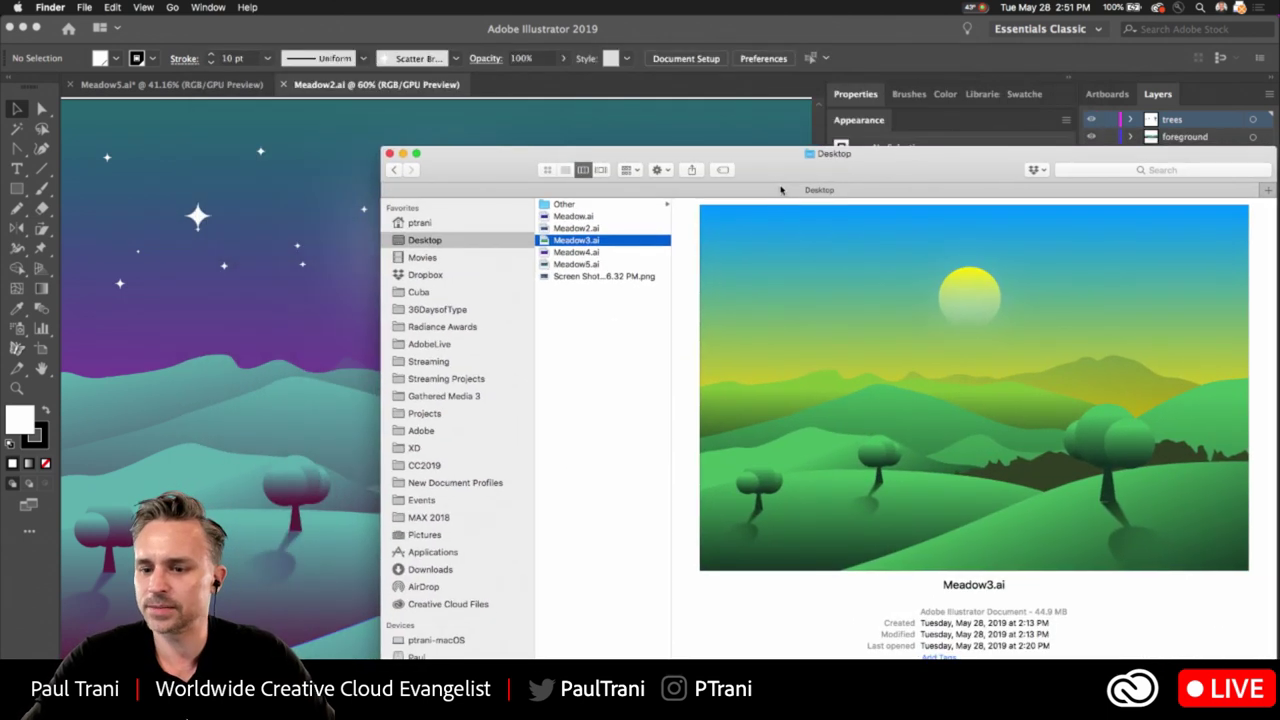
{"action": "left_click", "coordinate": [557, 254]}
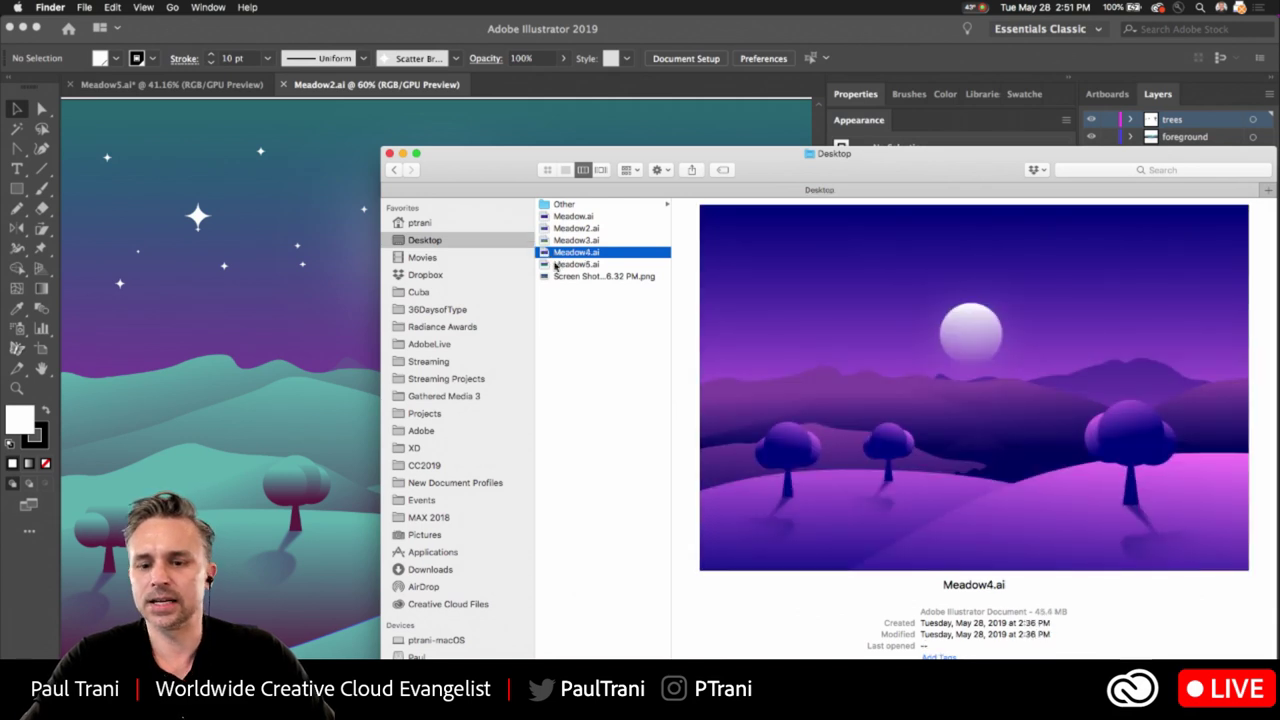
{"action": "left_click", "coordinate": [556, 265]}
{"action": "left_click", "coordinate": [557, 253]}
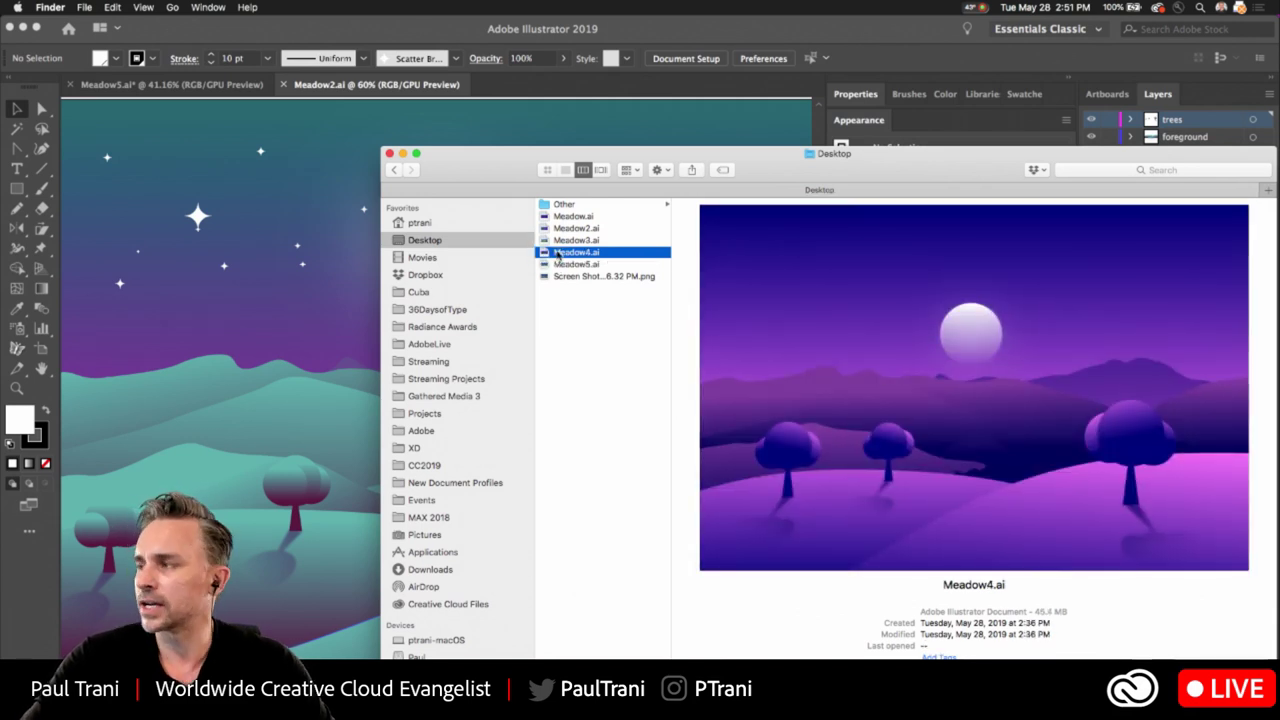
{"action": "left_click", "coordinate": [556, 265]}
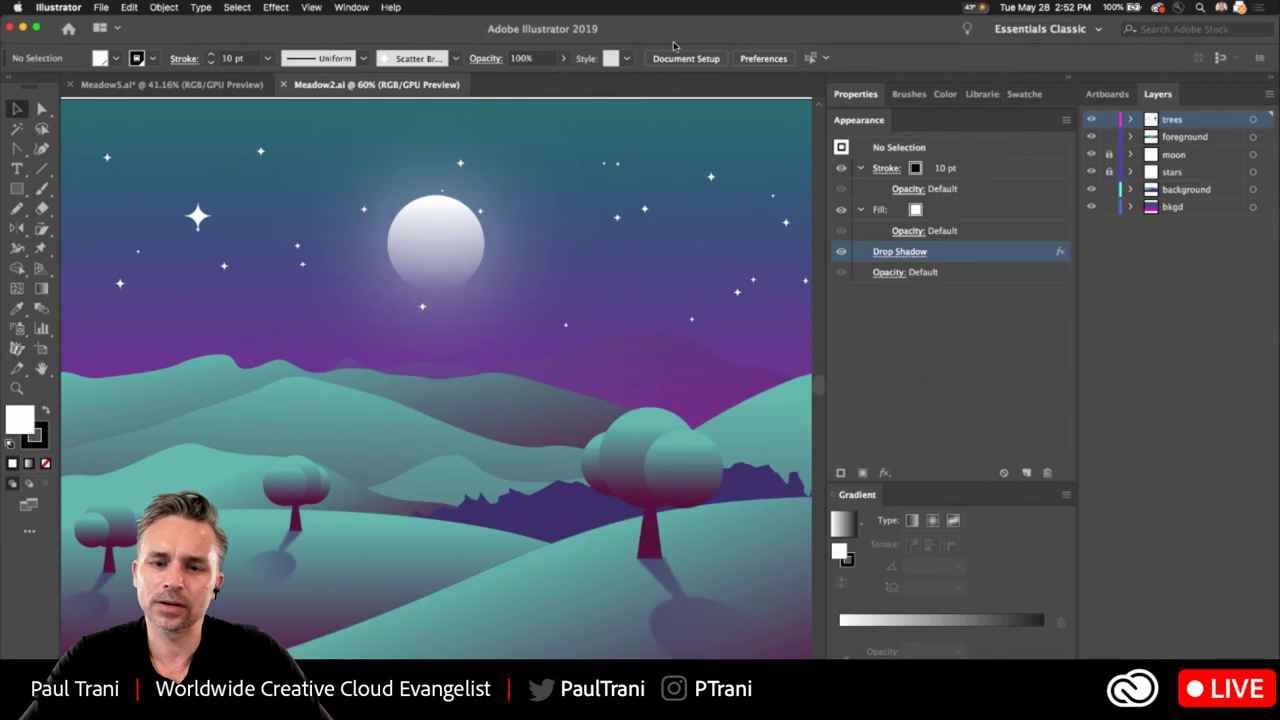
{"action": "left_click", "coordinate": [677, 48]}
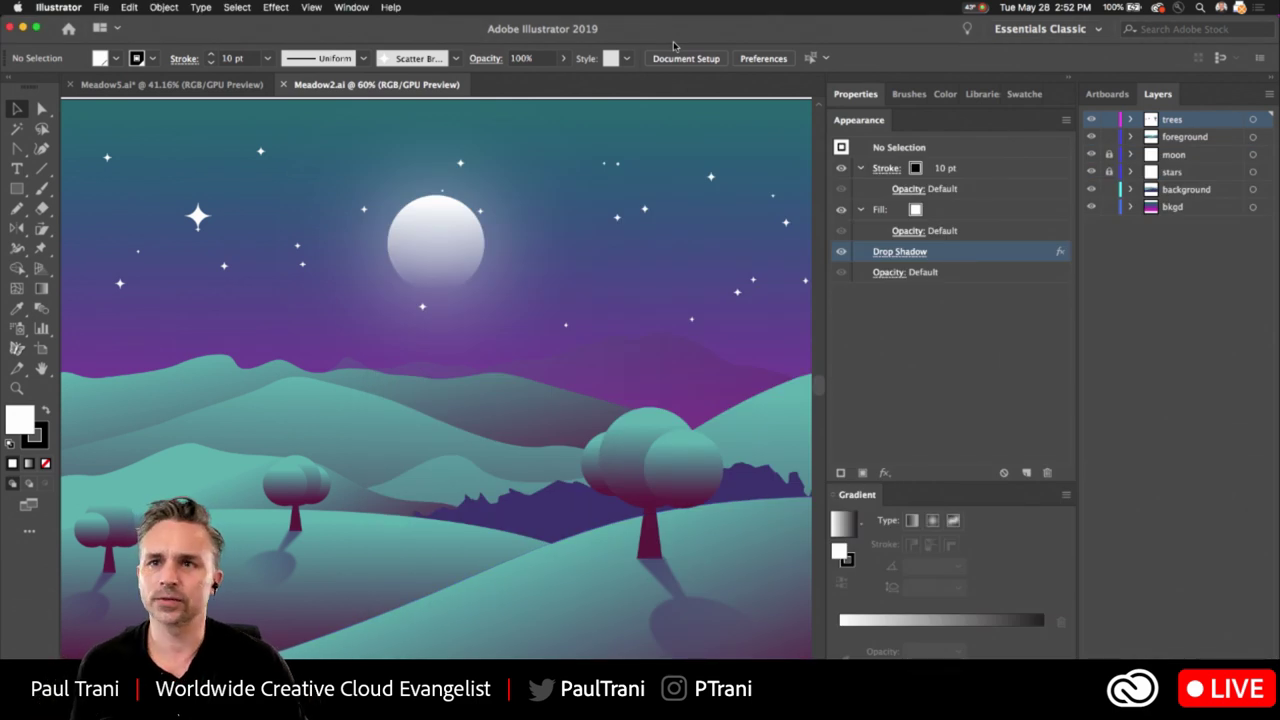